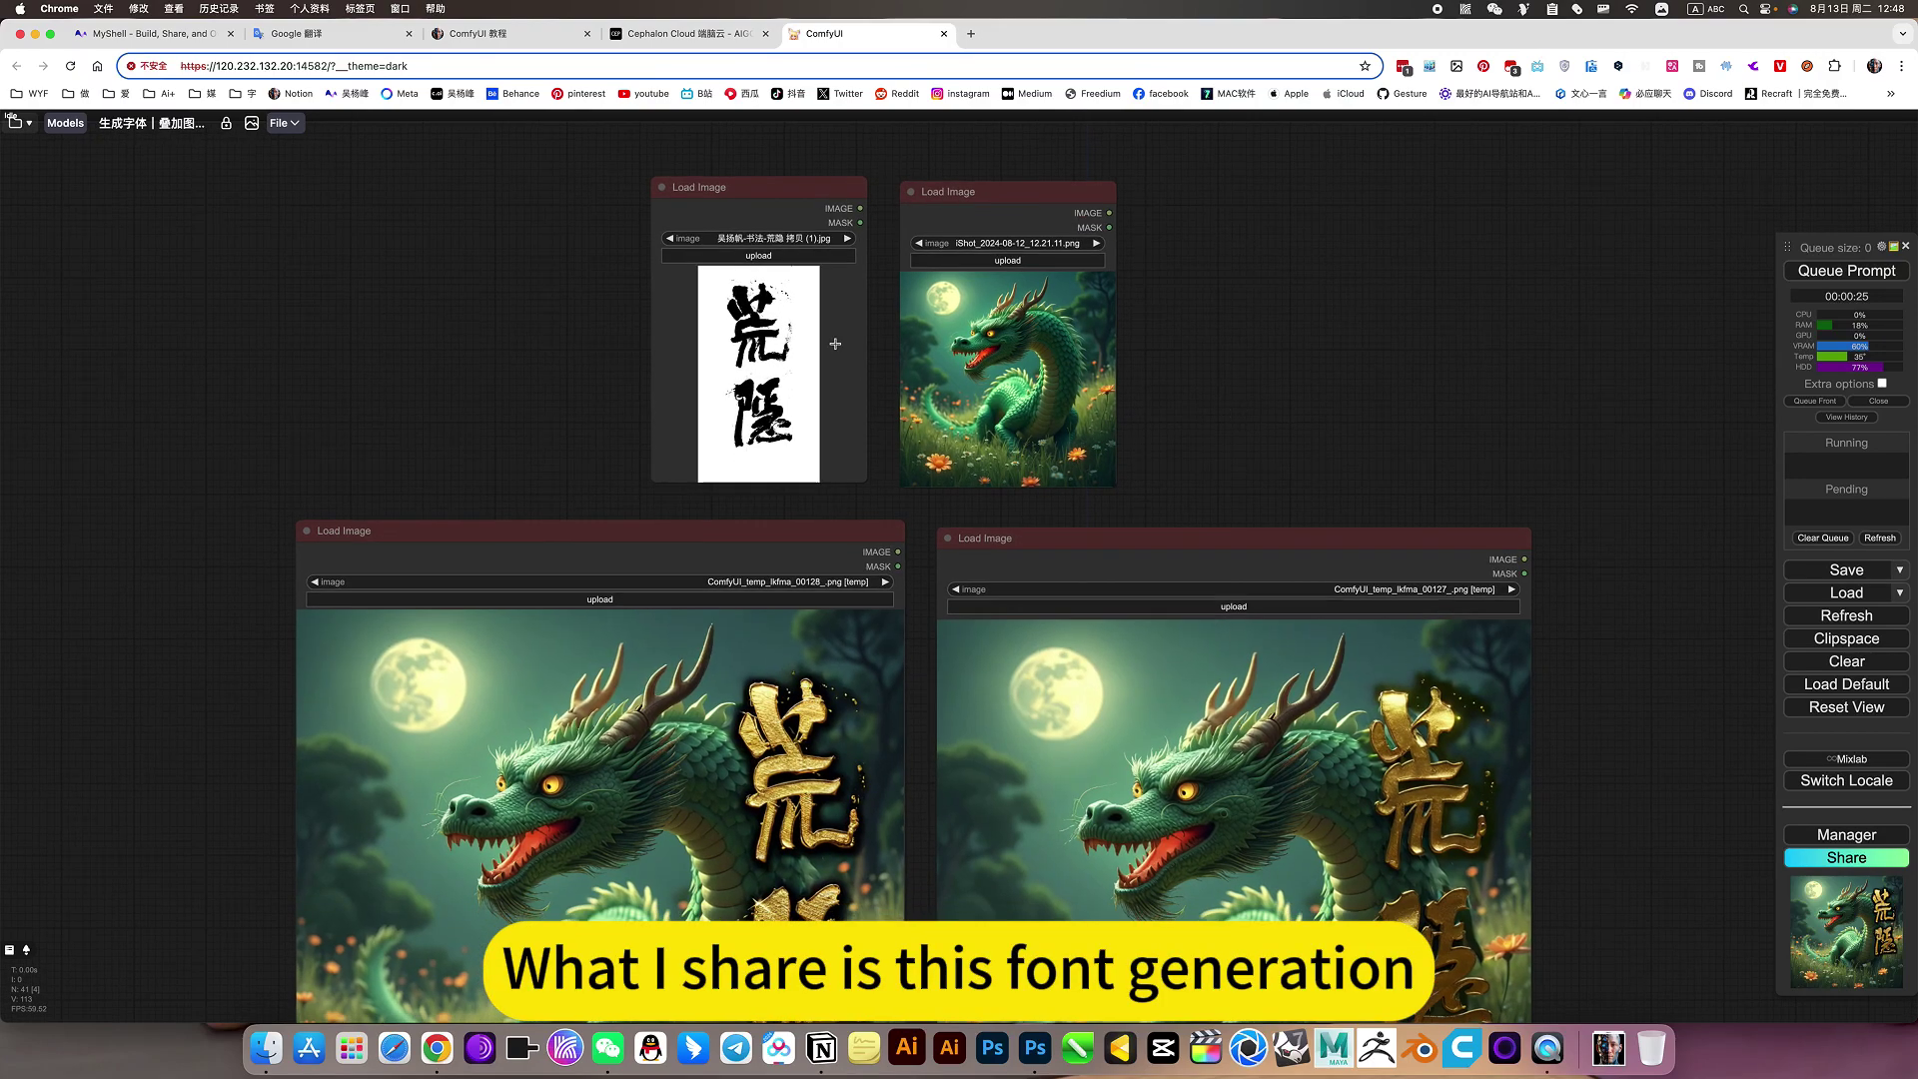
# - Examine the two source images in the Load Image nodes: the black calligraphy characters and the green dragon picture
pyautogui.moveTo(1185, 336); pyautogui.dragTo(1399, 567)
pyautogui.scroll(4, 939, 449)
pyautogui.scroll(7, 961, 483)
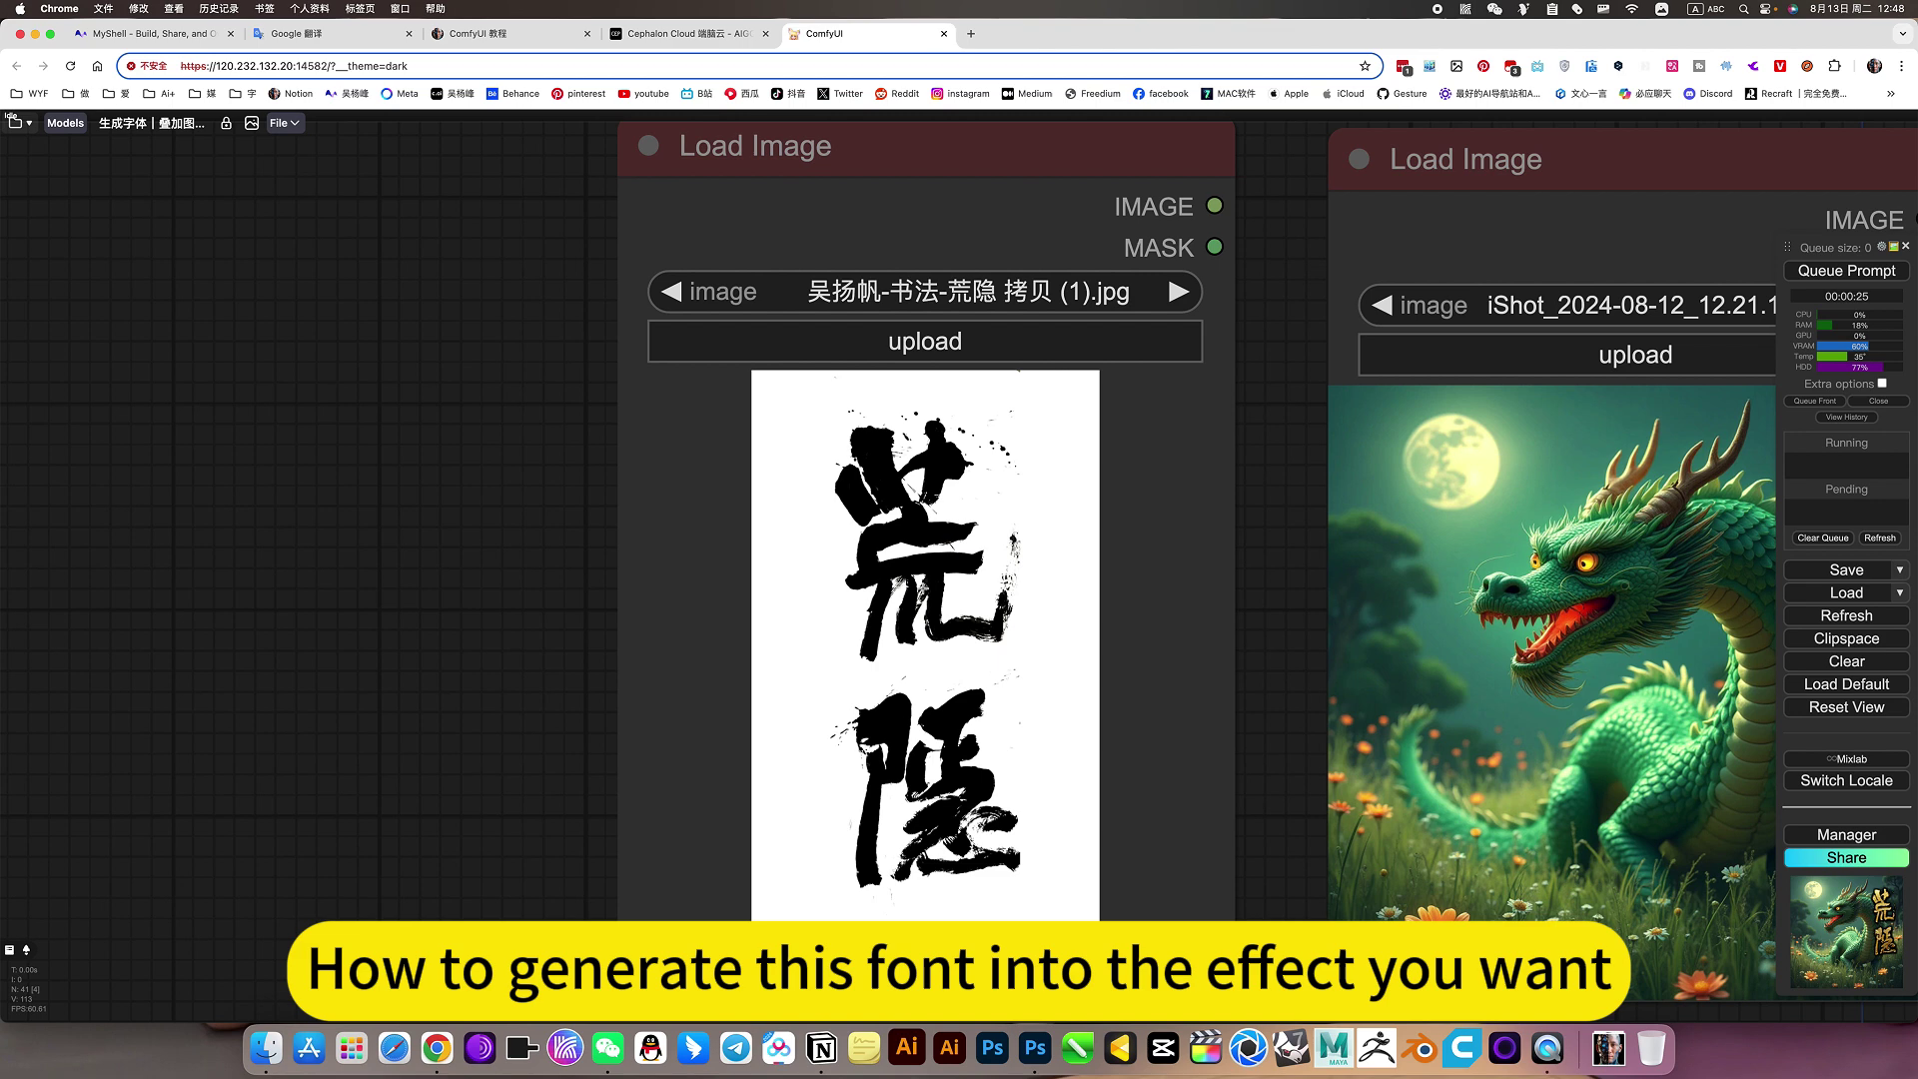
pyautogui.scroll(-5, 925, 588)
pyautogui.moveTo(662, 603); pyautogui.dragTo(527, 549)
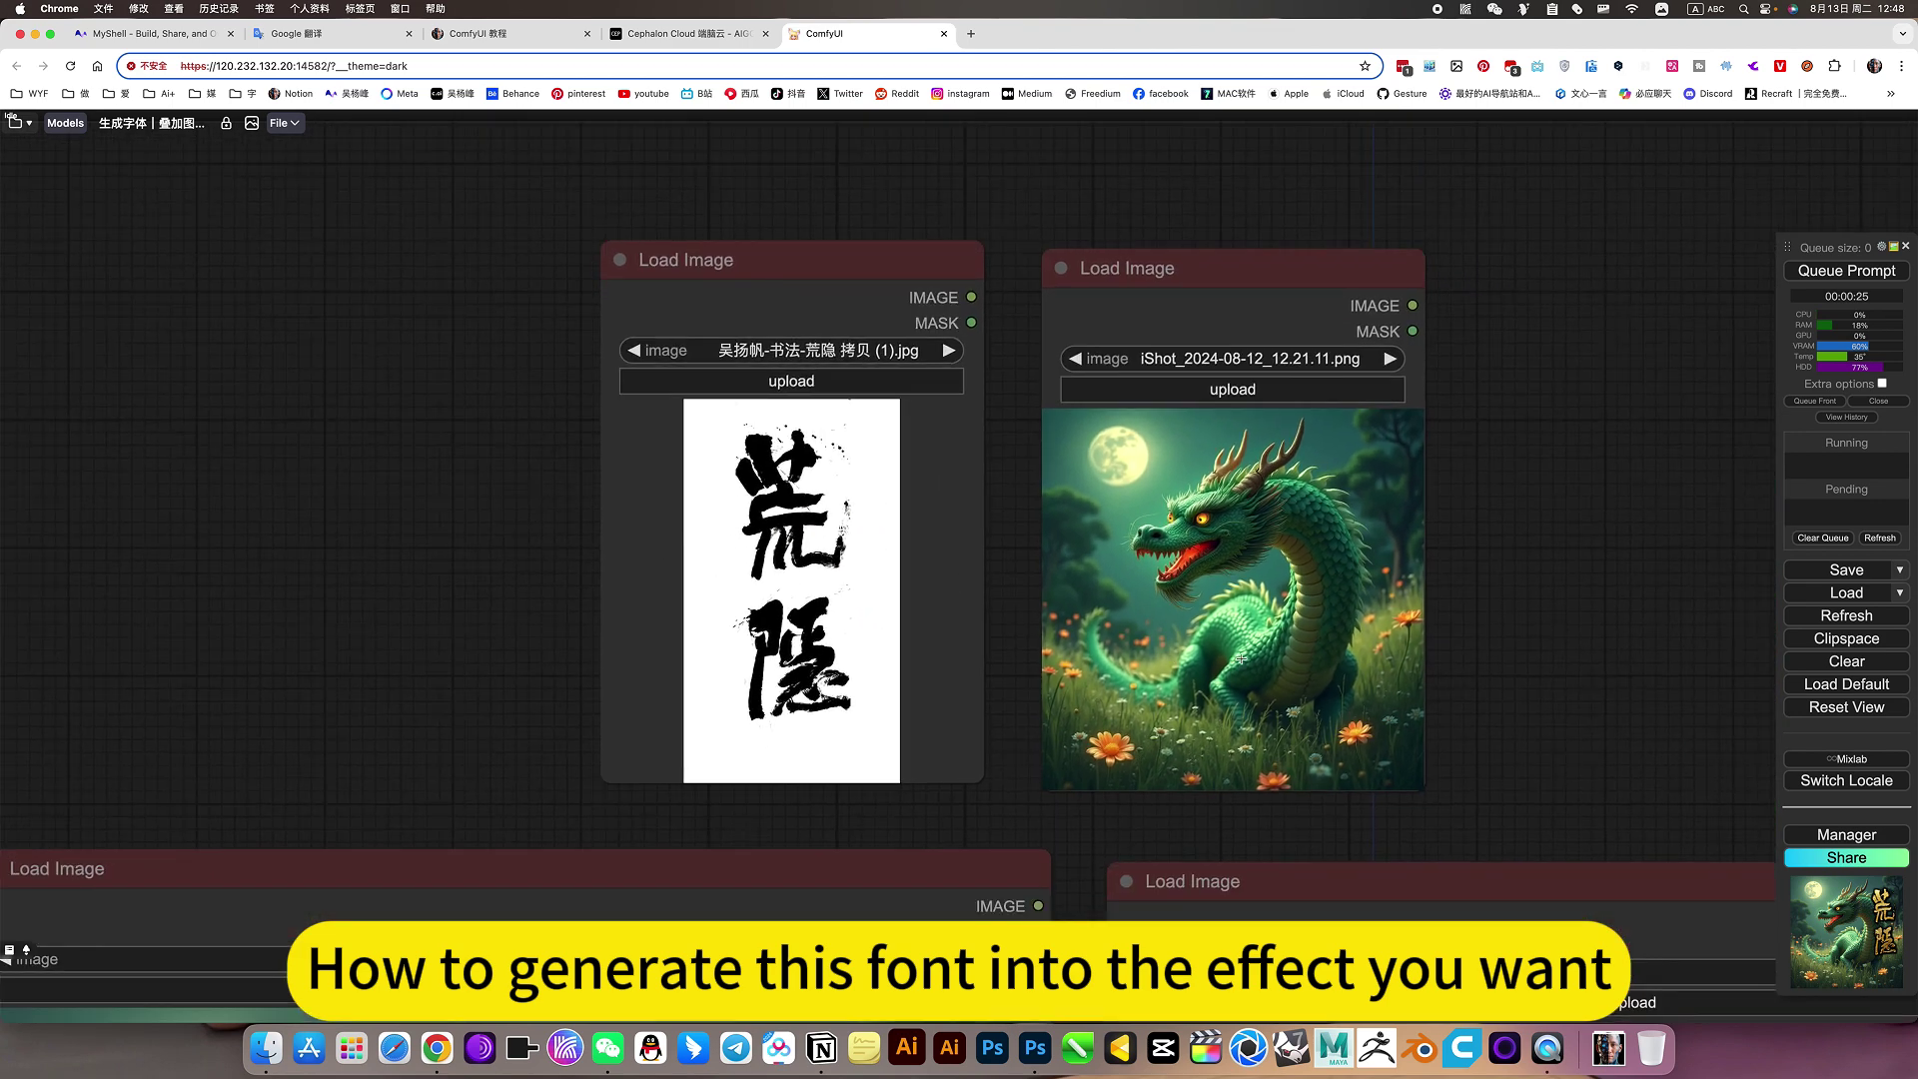
pyautogui.scroll(-5, 1427, 628)
pyautogui.moveTo(1512, 610); pyautogui.dragTo(1349, 535)
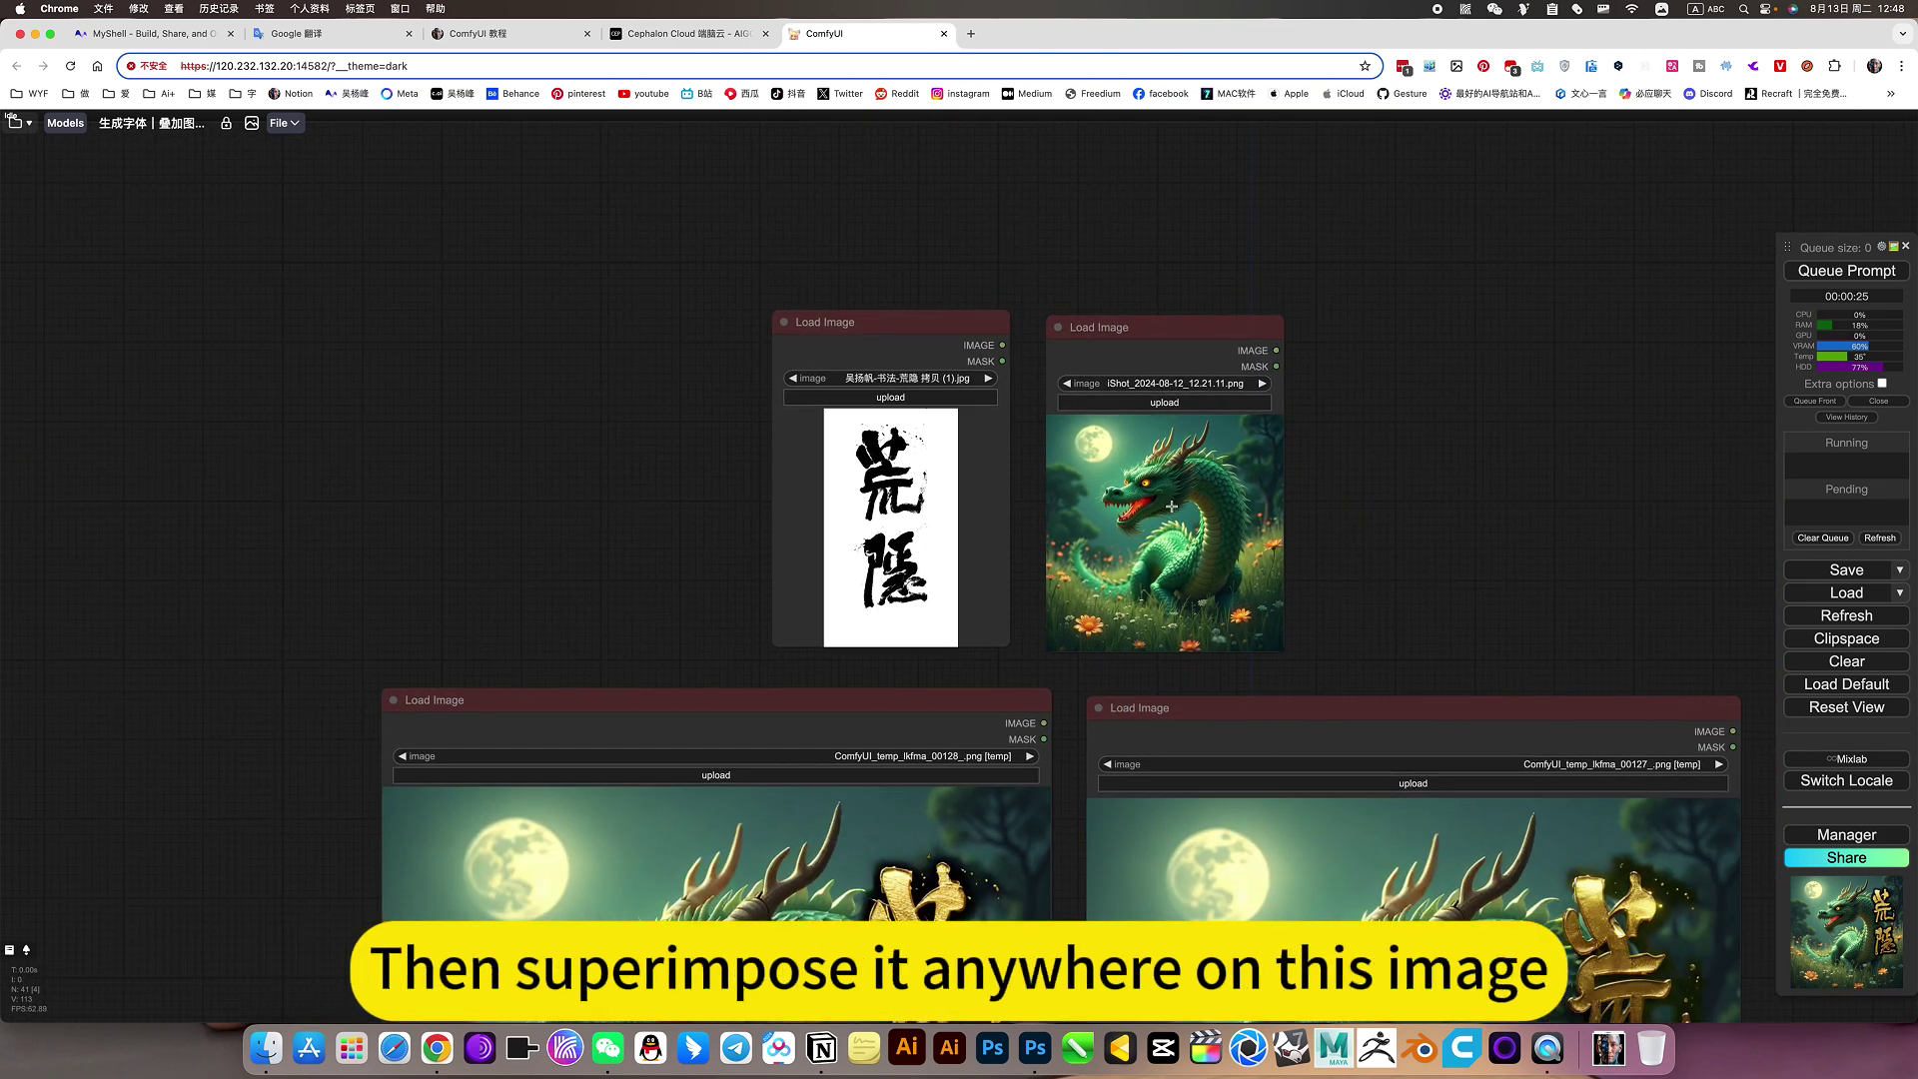
pyautogui.scroll(4, 1209, 554)
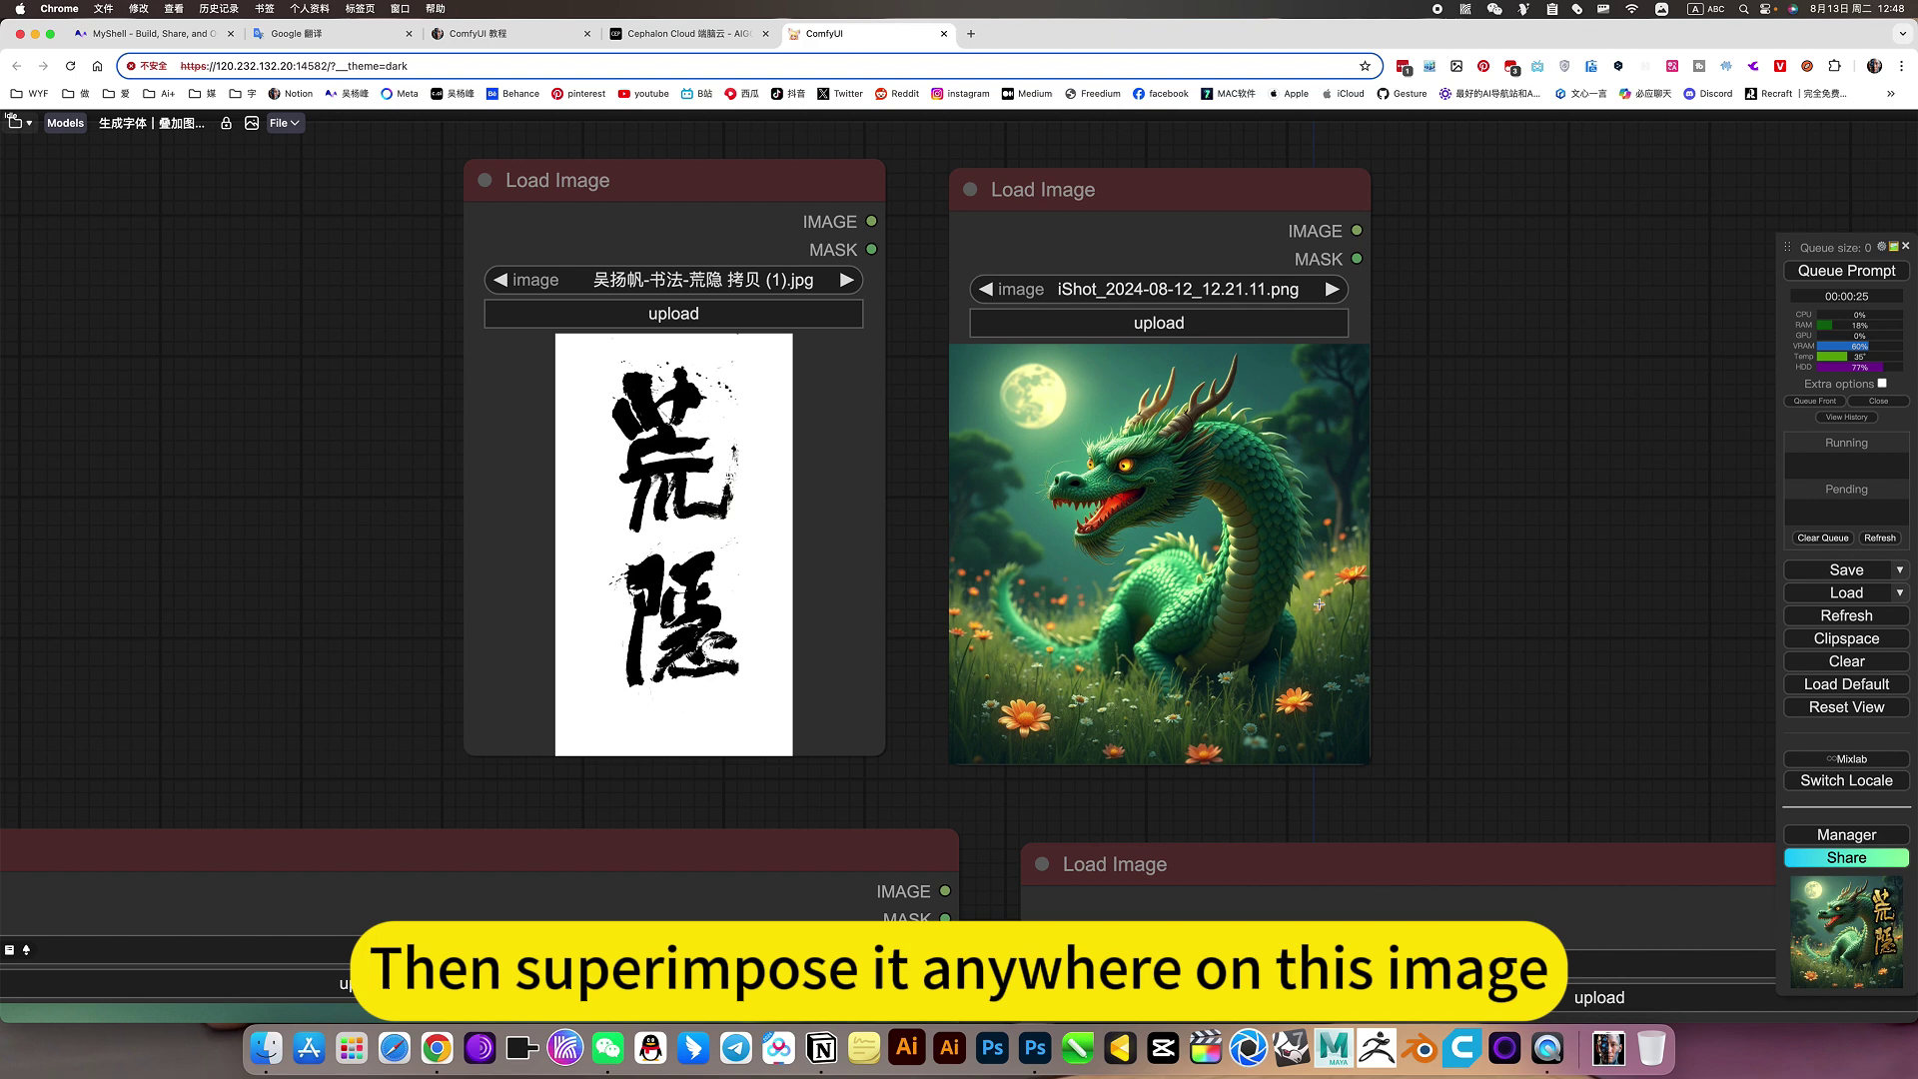
pyautogui.scroll(-7, 1365, 462)
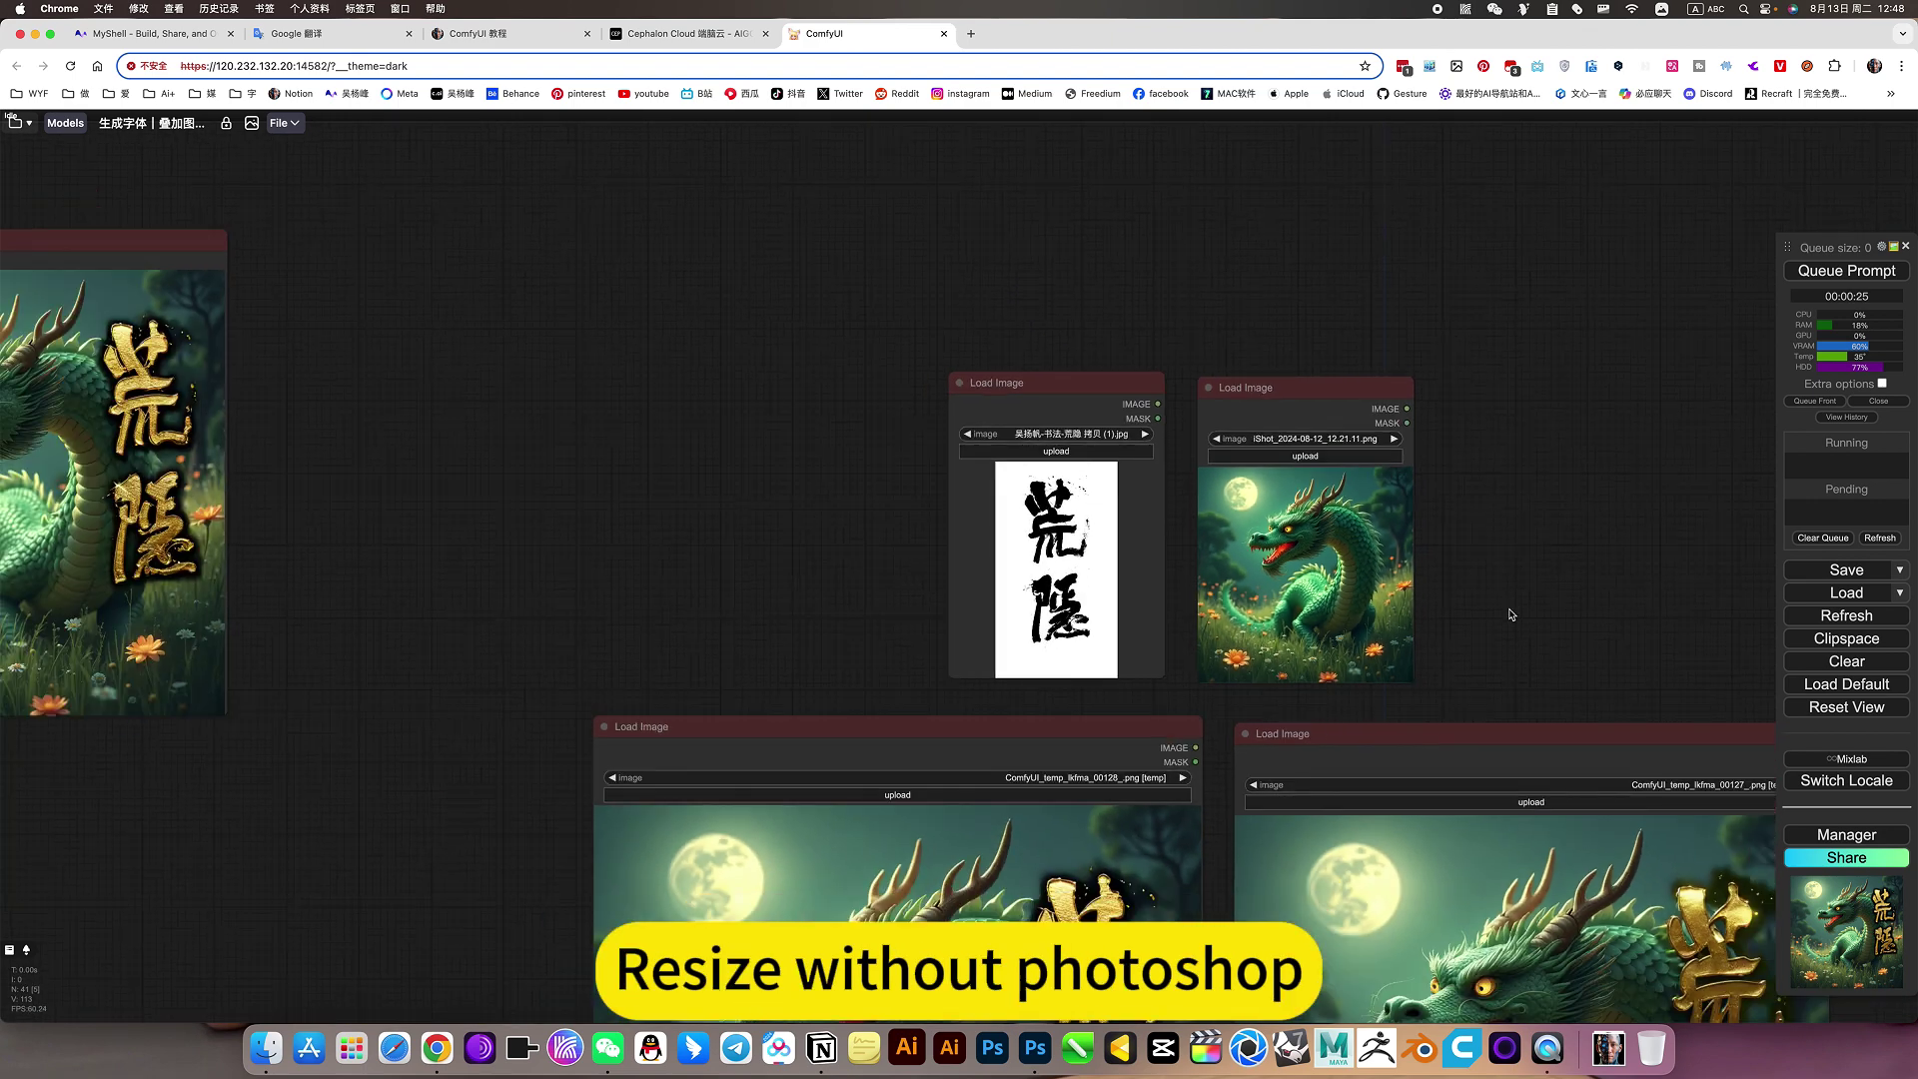
# - Compare the two dragon result images with gold calligraphy, spacing their Load Image nodes farther apart
pyautogui.moveTo(1487, 597); pyautogui.dragTo(1319, 408)
pyautogui.scroll(1, 1375, 478)
pyautogui.moveTo(1381, 474); pyautogui.dragTo(1380, 311)
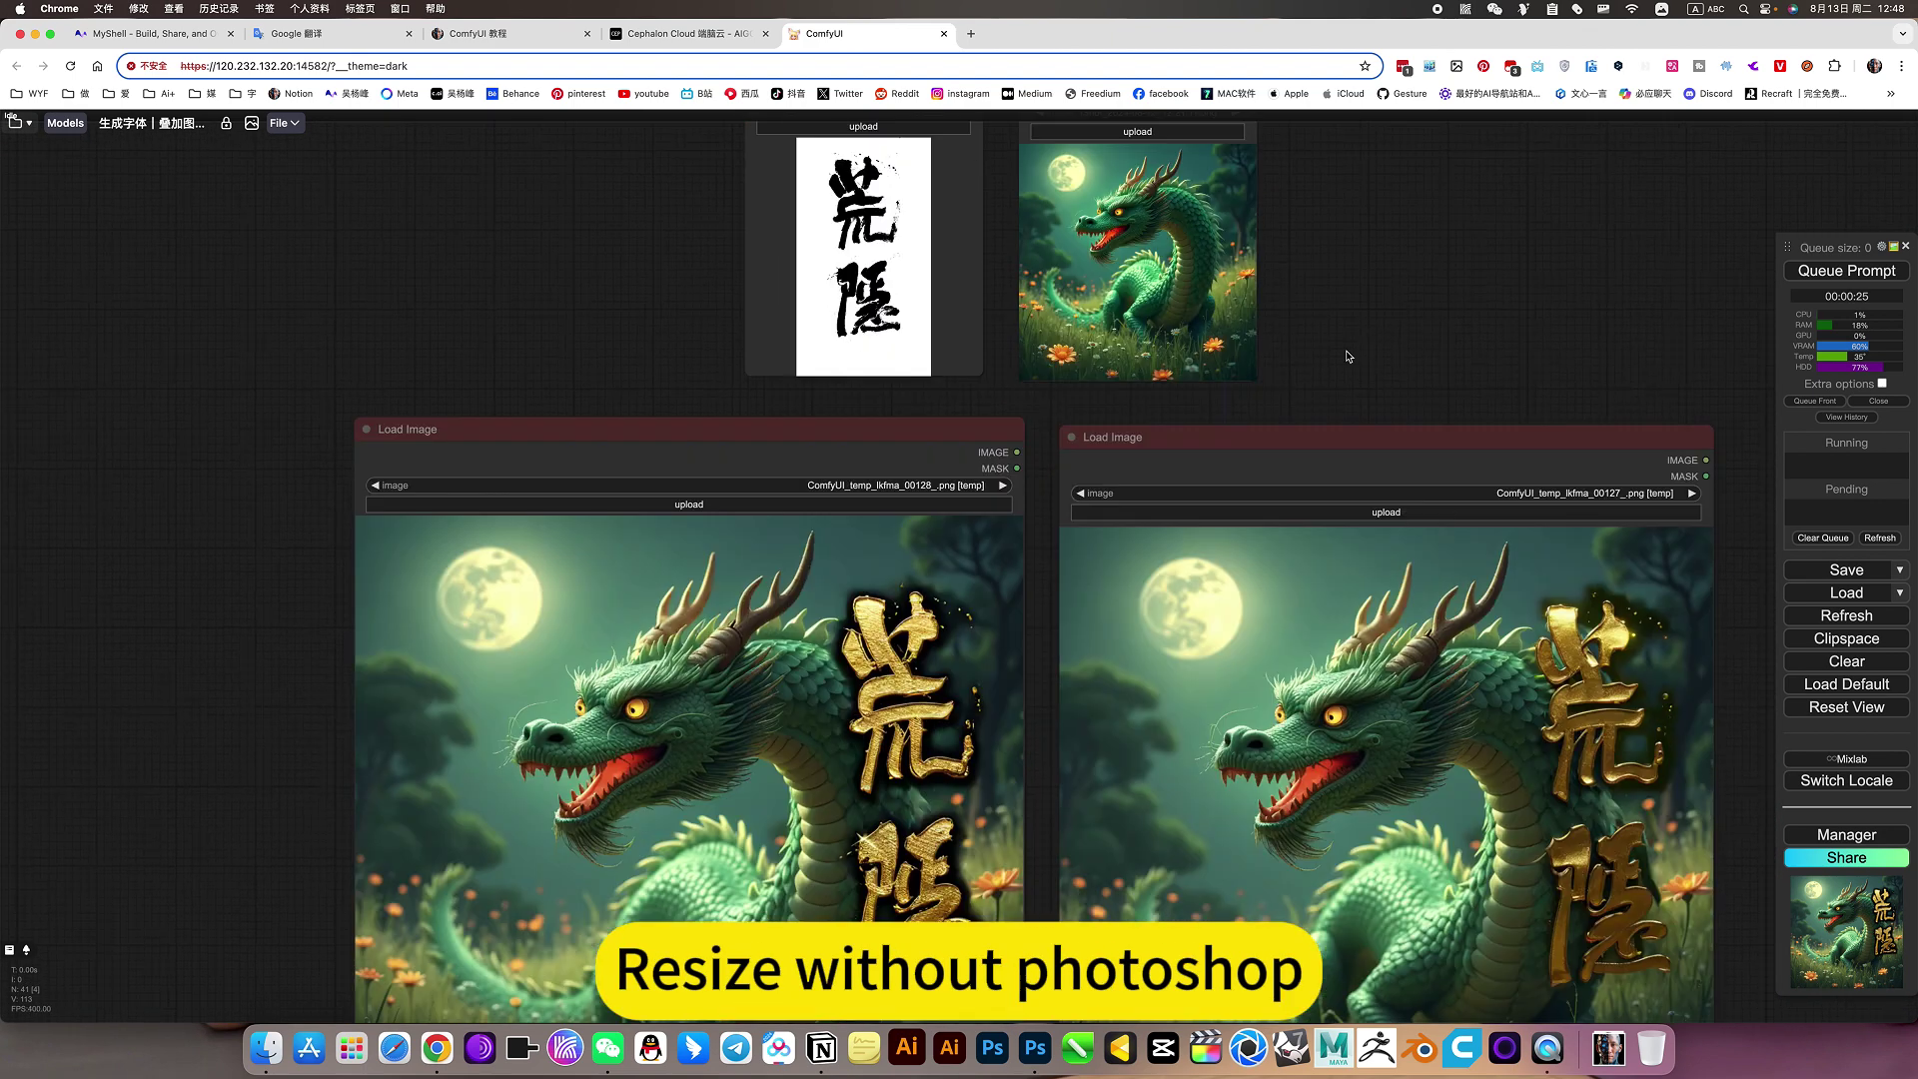
pyautogui.moveTo(1491, 338); pyautogui.dragTo(1493, 150)
pyautogui.scroll(-5, 1025, 553)
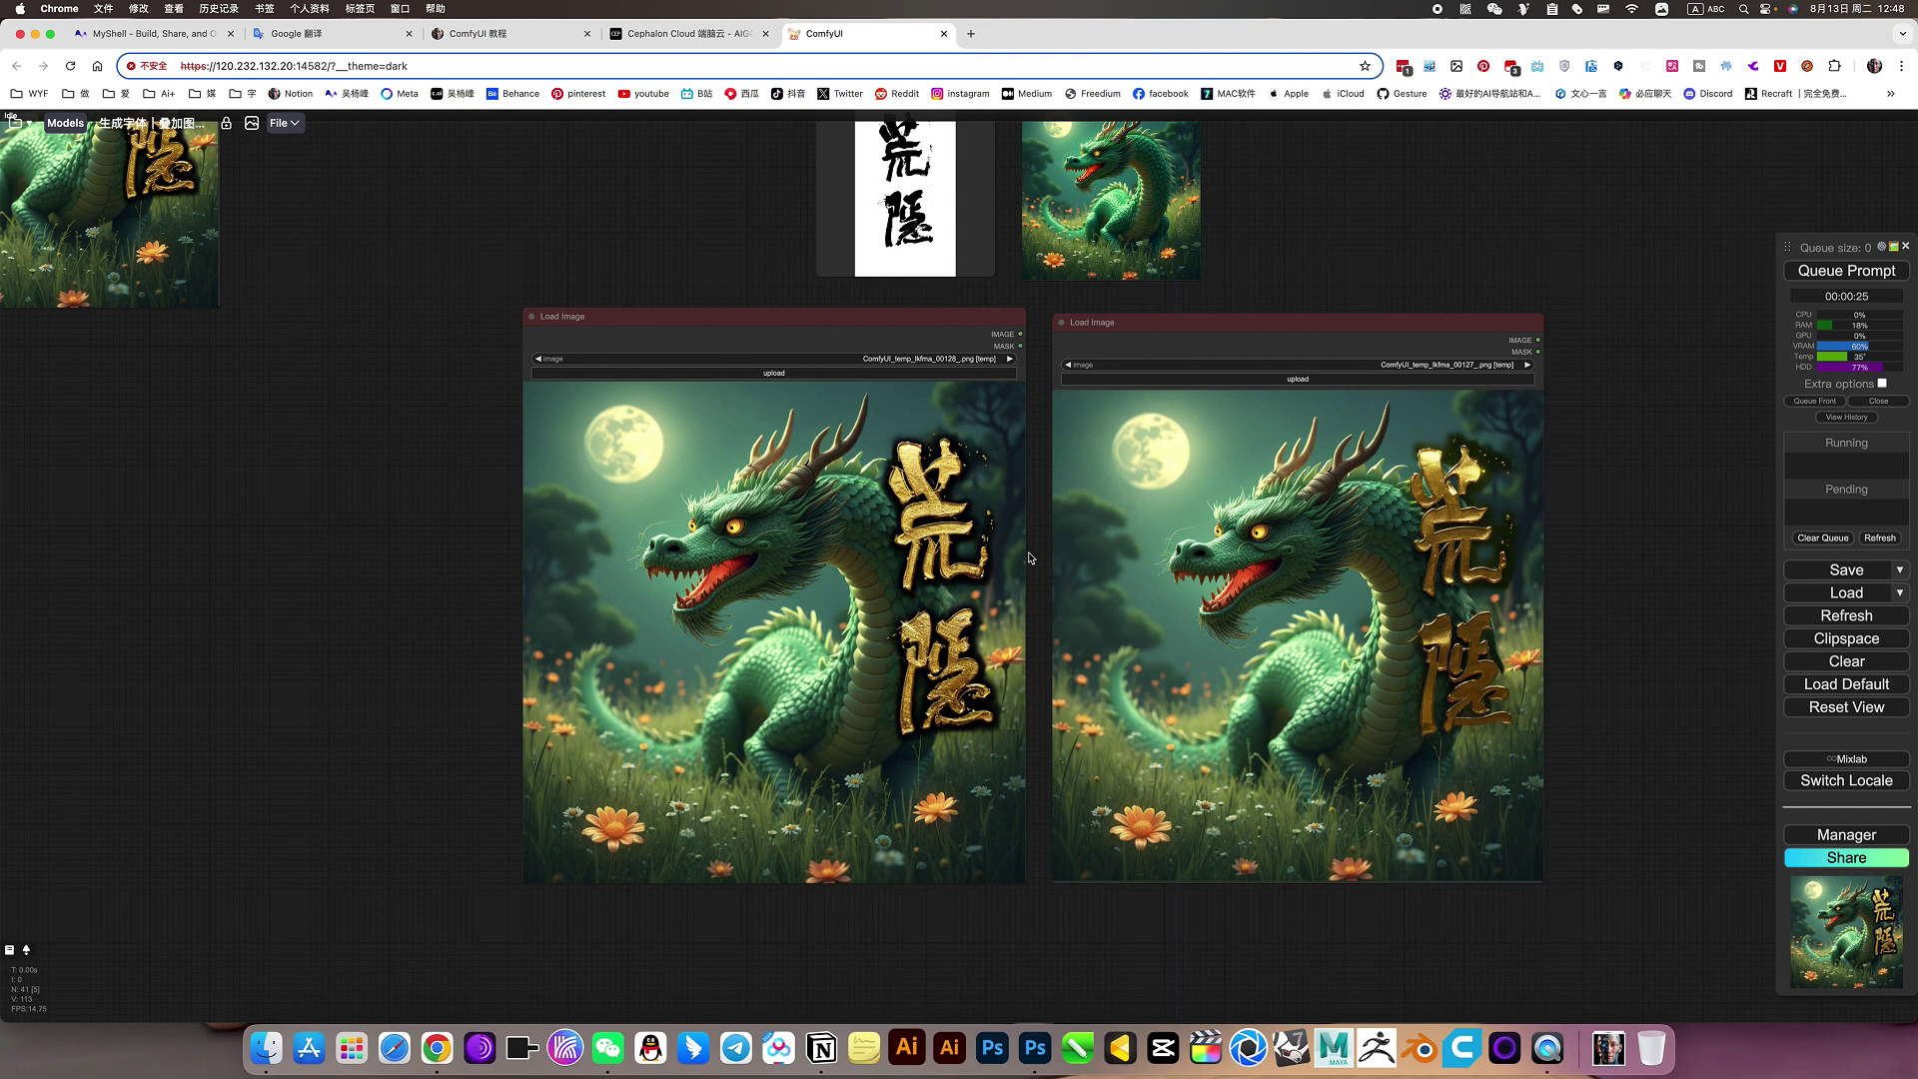
pyautogui.scroll(5, 899, 537)
pyautogui.moveTo(989, 258); pyautogui.dragTo(915, 264)
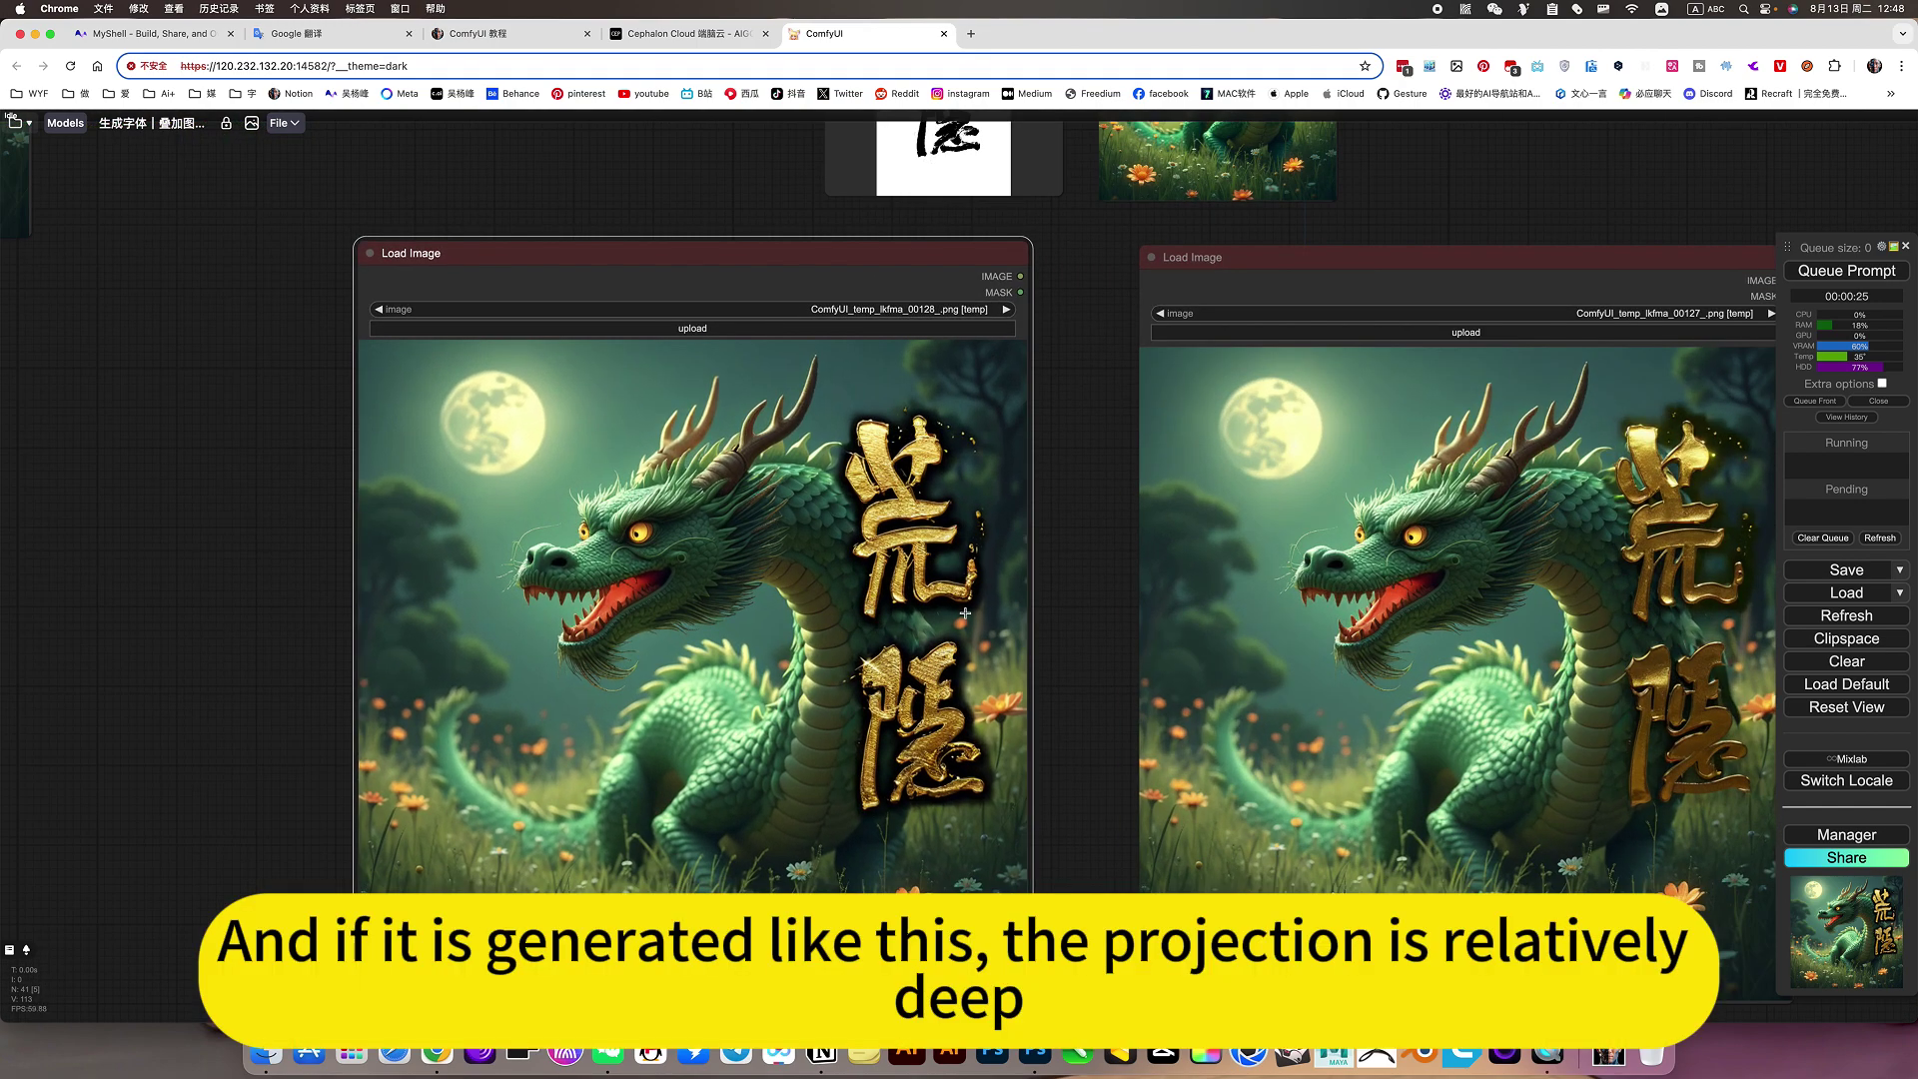
pyautogui.moveTo(1083, 677); pyautogui.dragTo(671, 701)
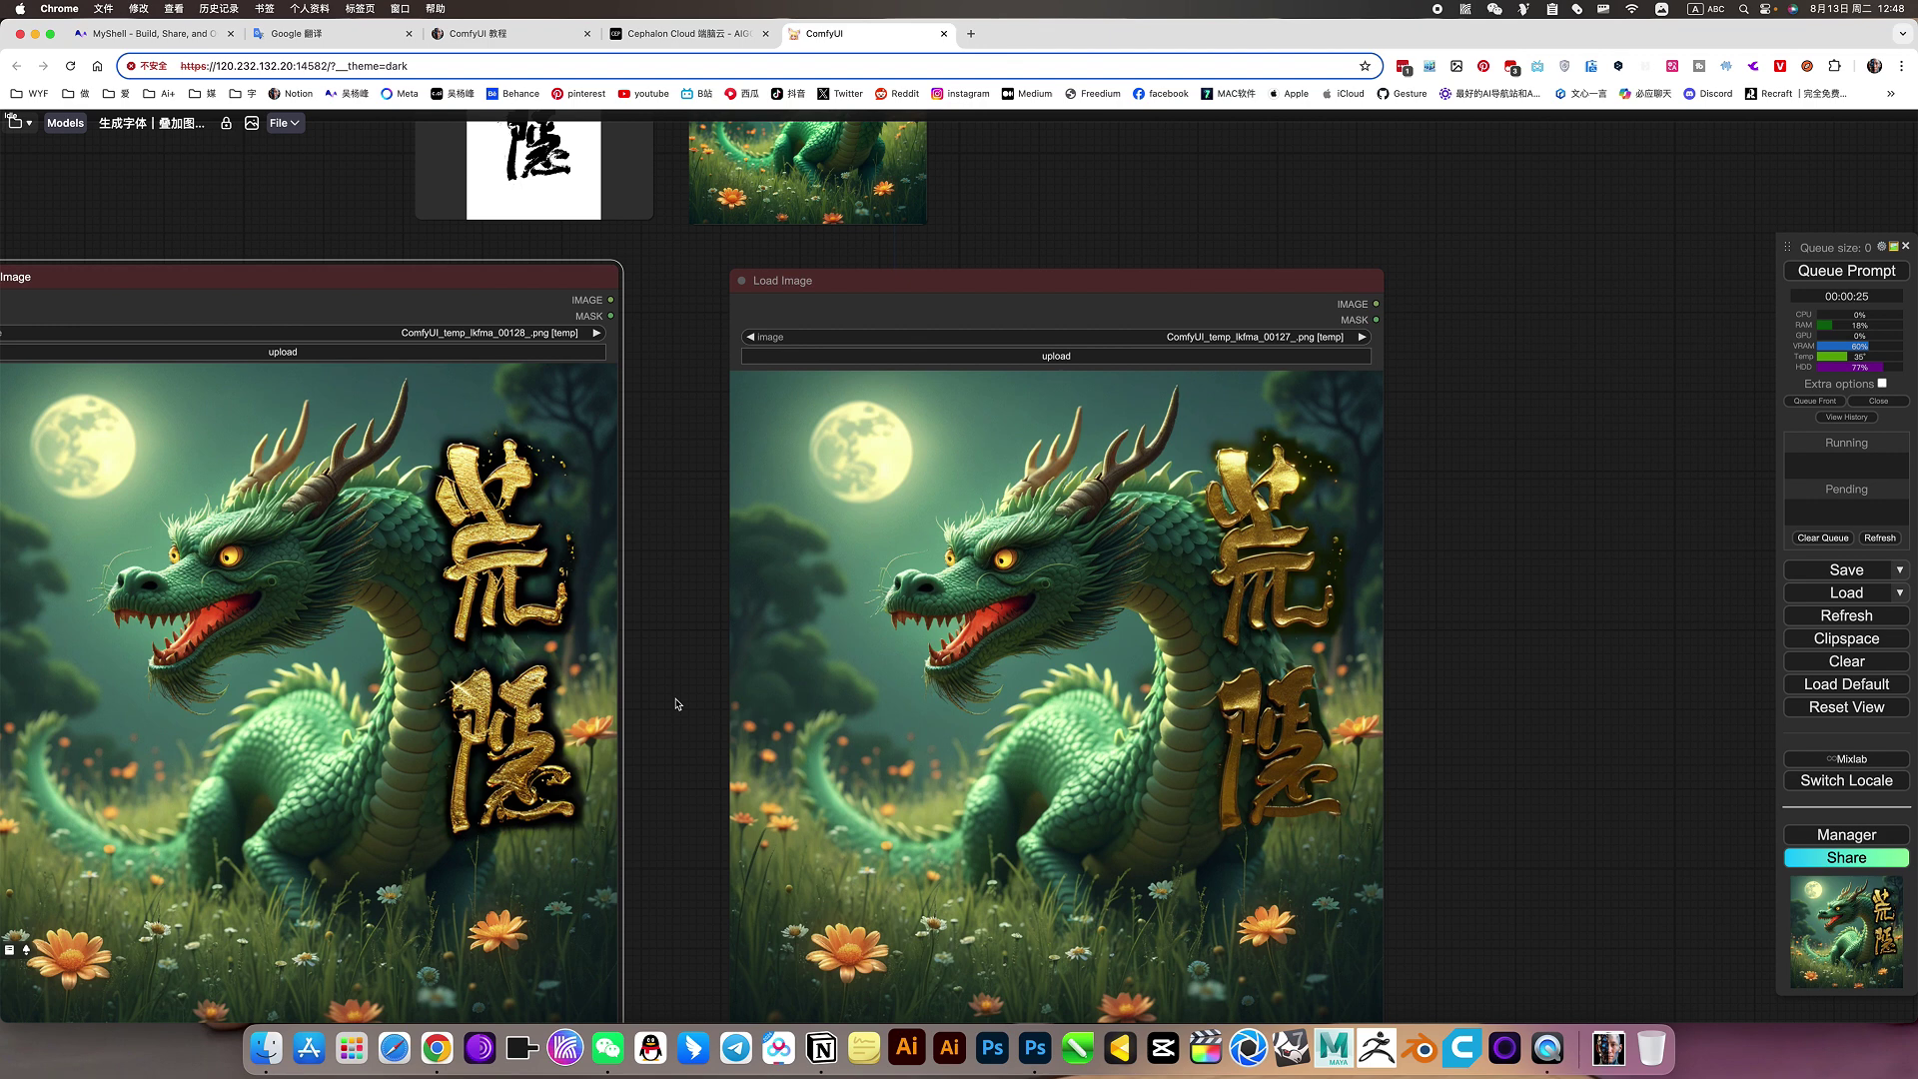
pyautogui.scroll(-5, 1319, 711)
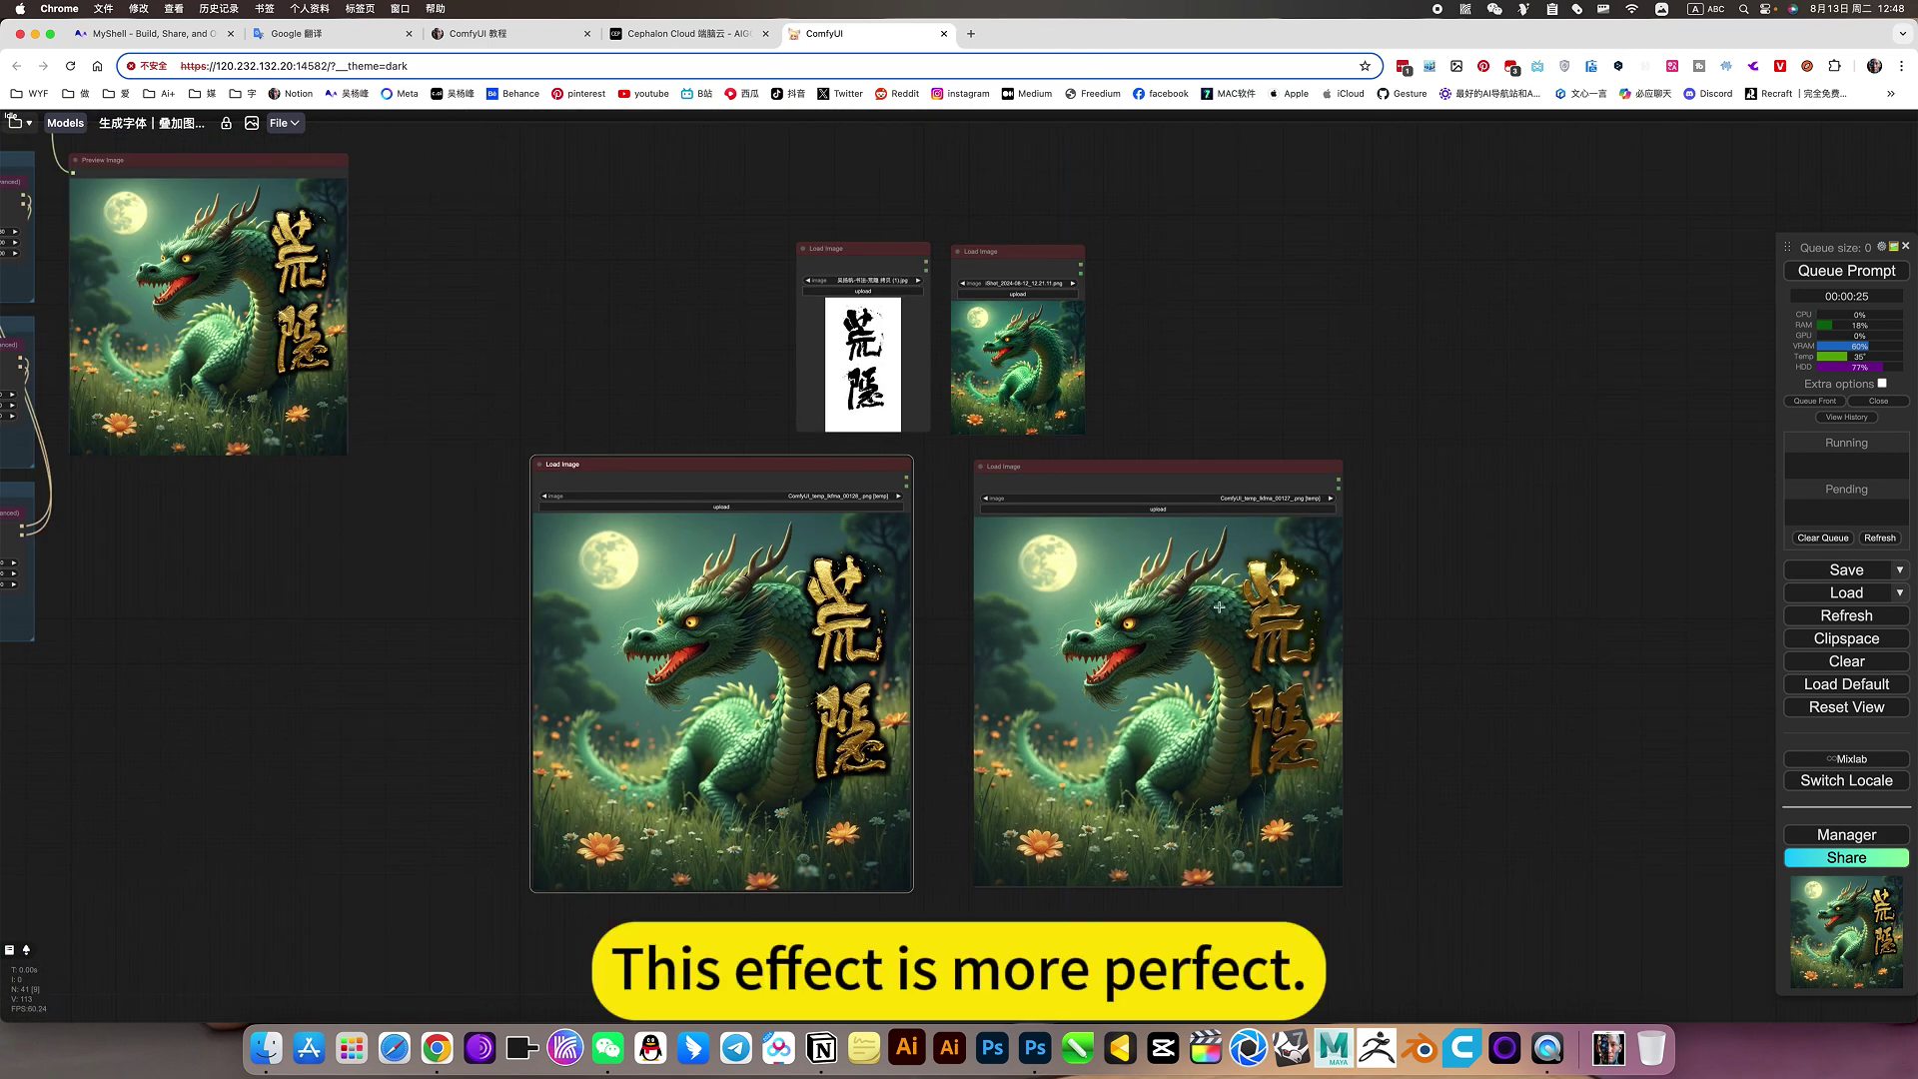
# - Delete the four standalone Load Image nodes holding the source pictures and the two example results
pyautogui.moveTo(1201, 473); pyautogui.dragTo(1280, 452)
pyautogui.moveTo(588, 275); pyautogui.dragTo(800, 323)
pyautogui.moveTo(780, 242); pyautogui.dragTo(1610, 880)
pyautogui.press('Delete')
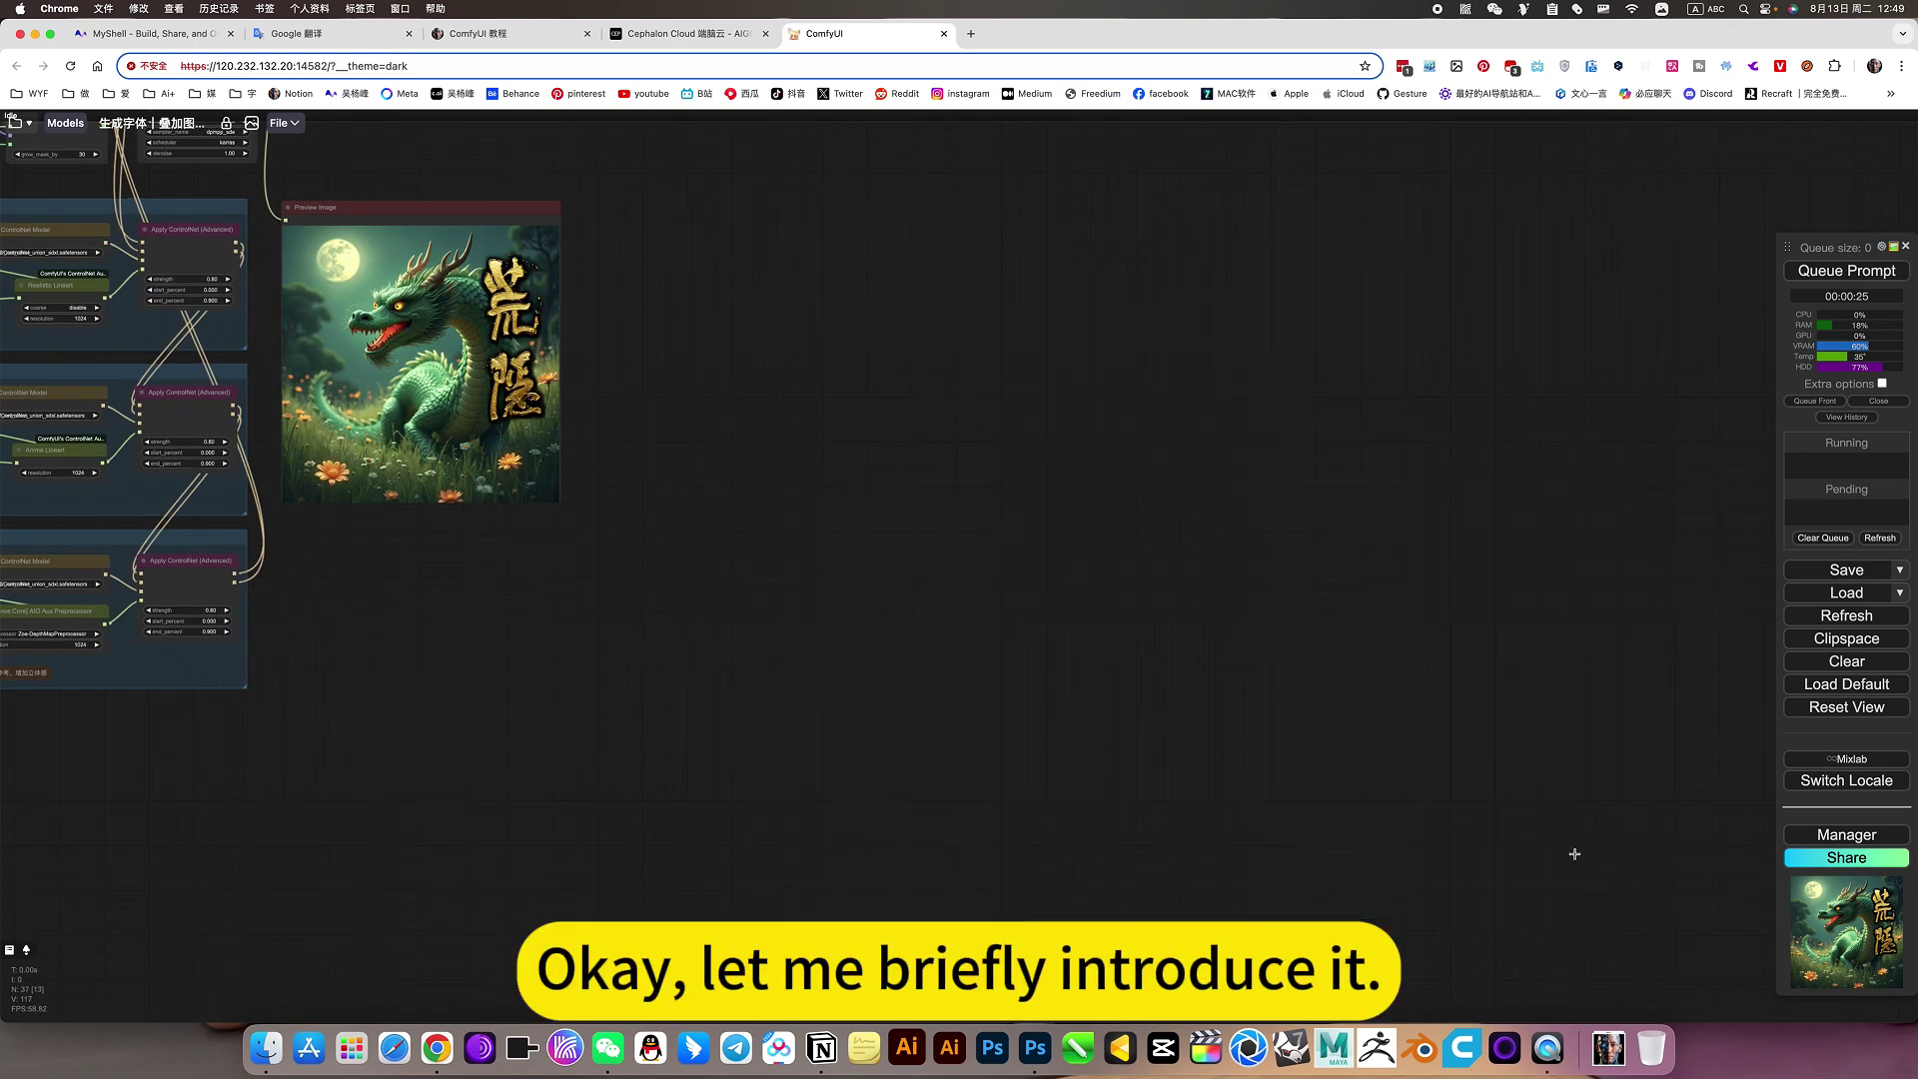
# - Look over the node graph, view the ComfyUI images offered on the Cephalon Cloud page, and return to the ComfyUI workflow
pyautogui.moveTo(729, 608); pyautogui.dragTo(1611, 681)
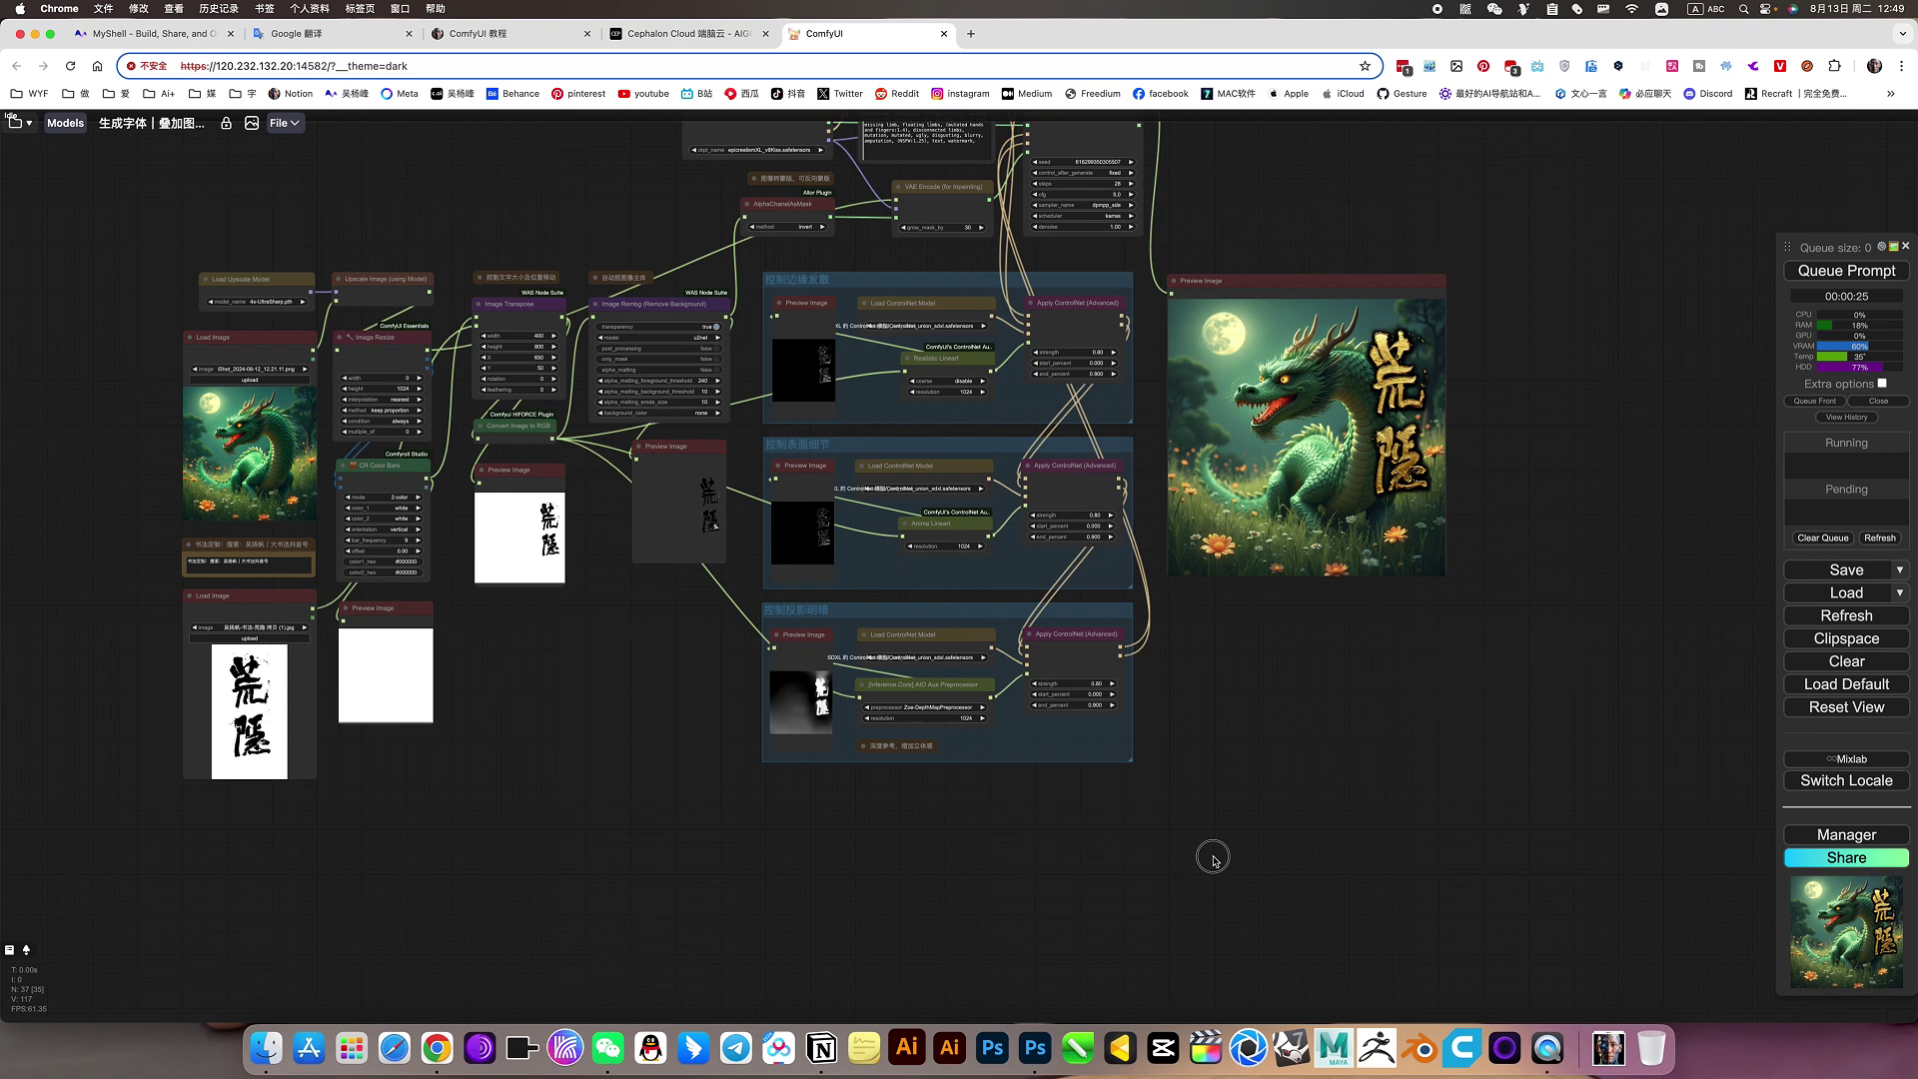
pyautogui.hscroll(-10, 1004, 787)
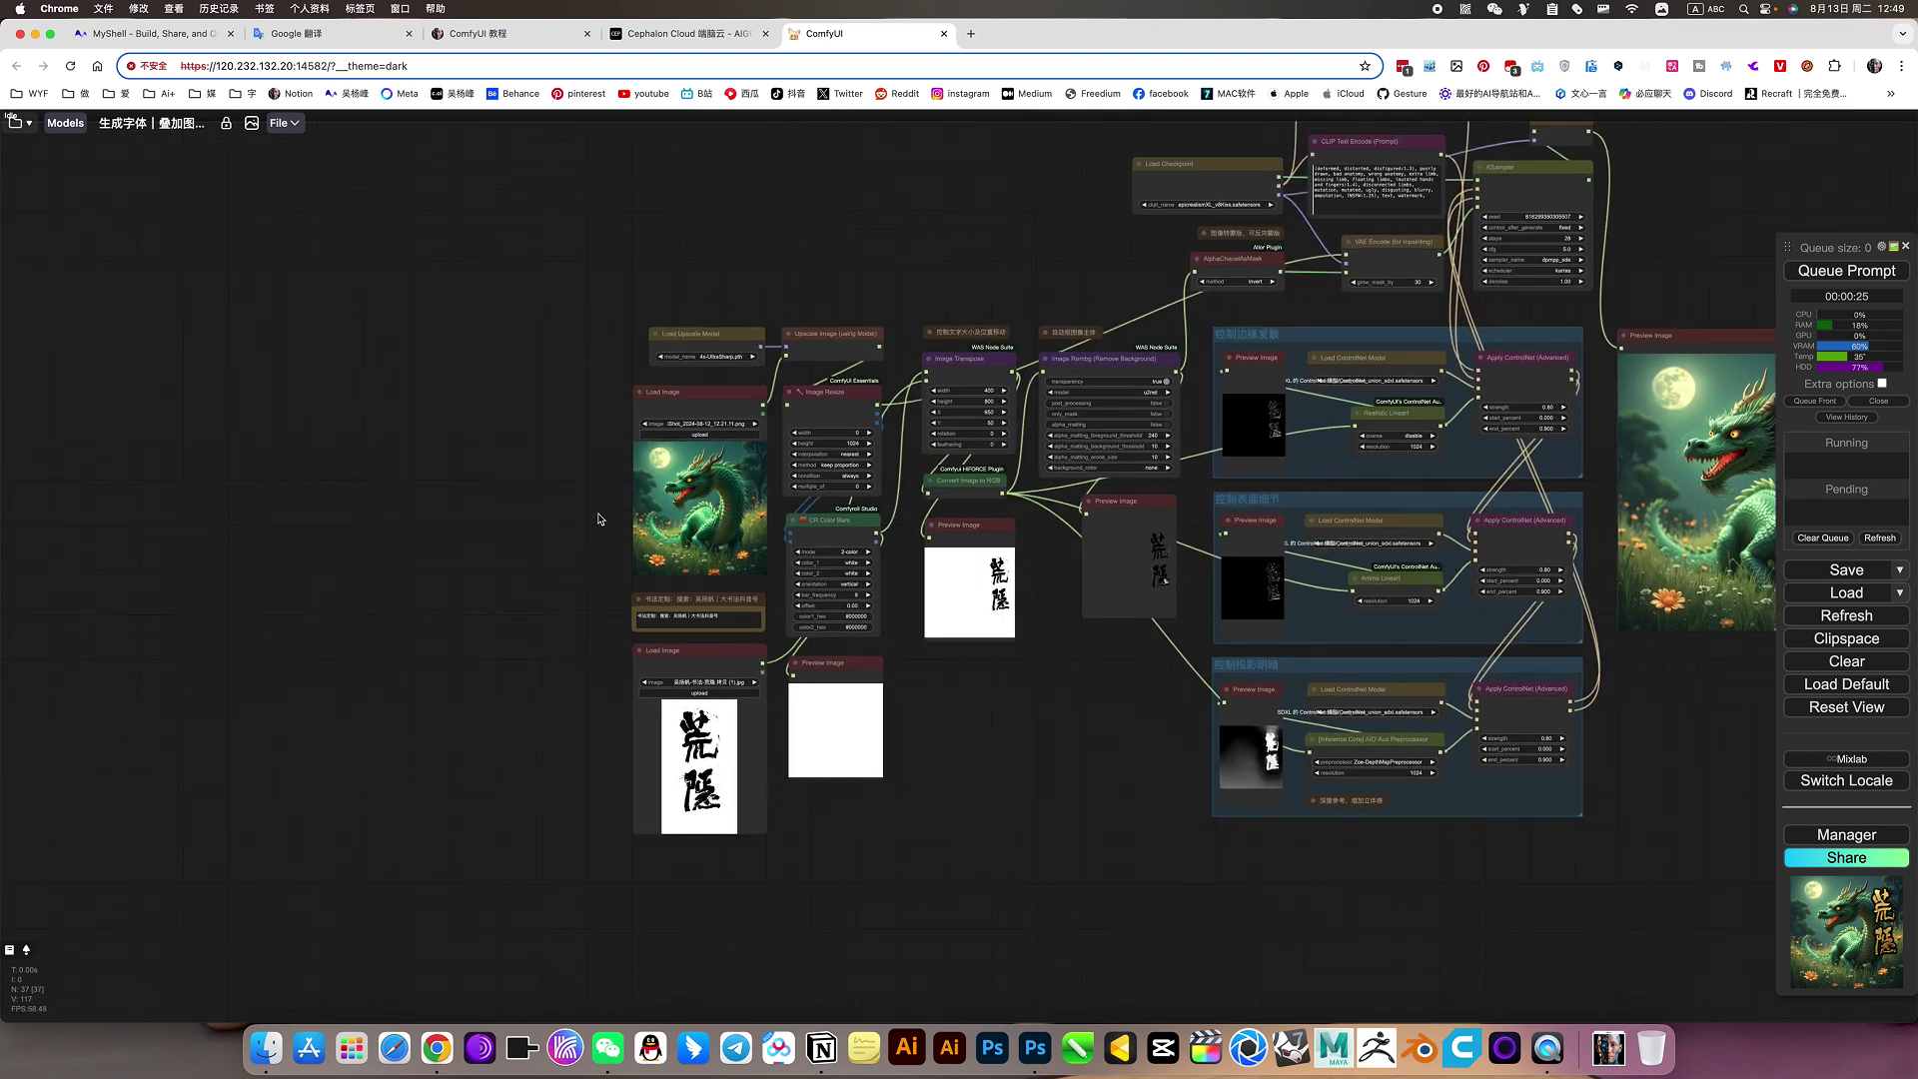
pyautogui.scroll(4, 598, 519)
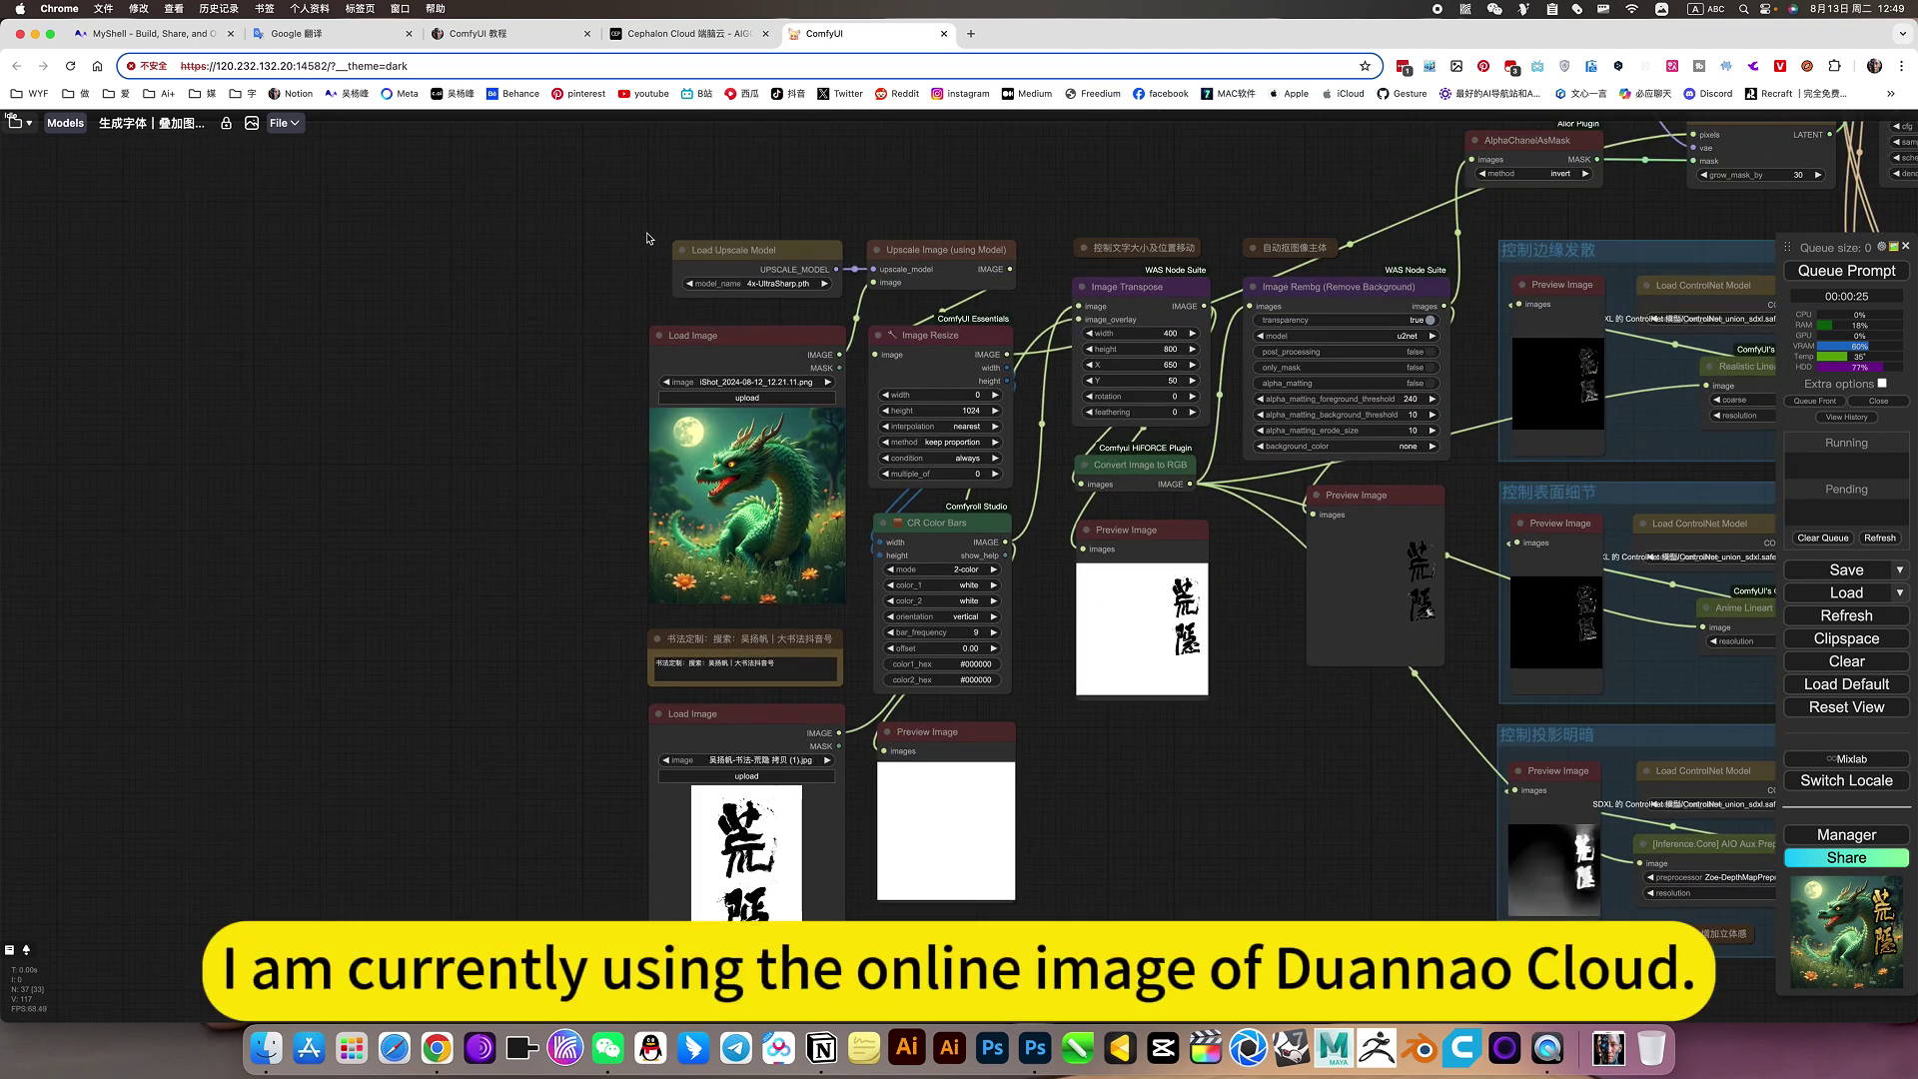
pyautogui.click(680, 36)
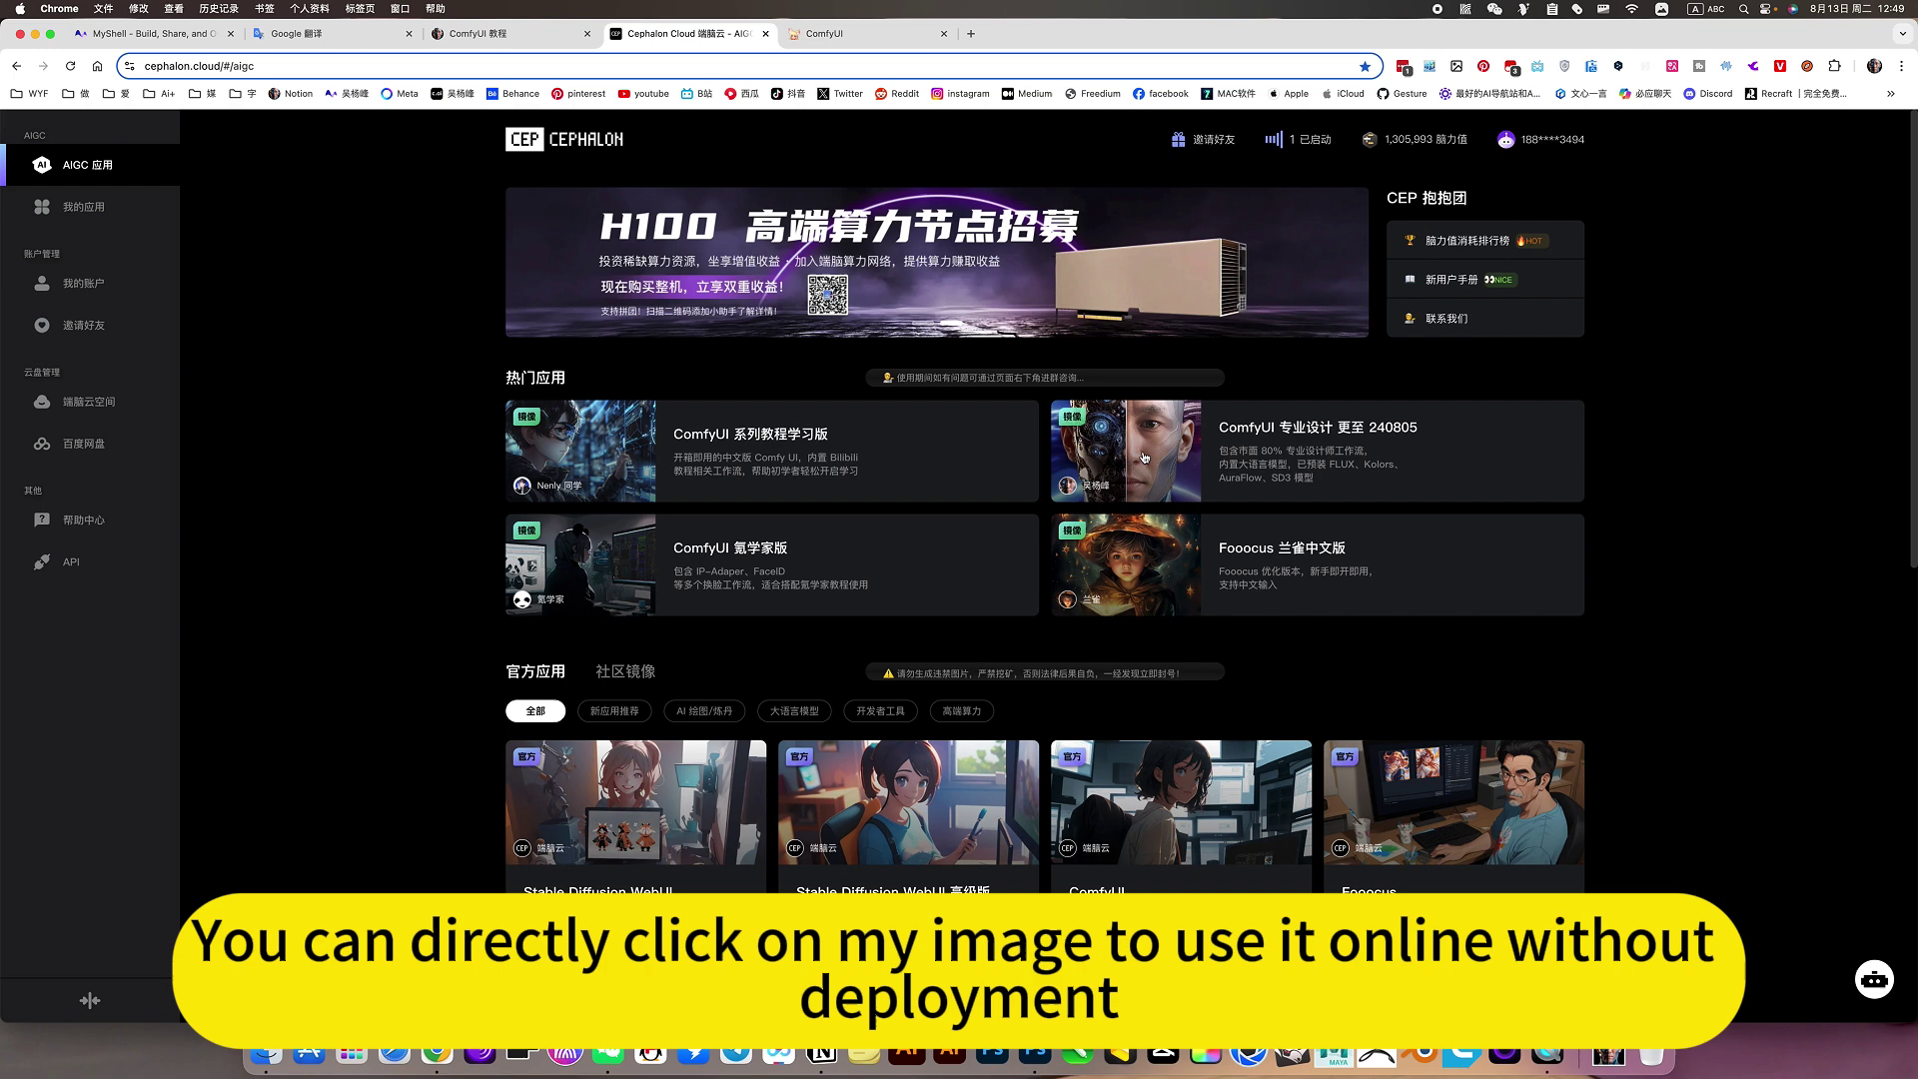
pyautogui.click(483, 38)
pyautogui.click(699, 33)
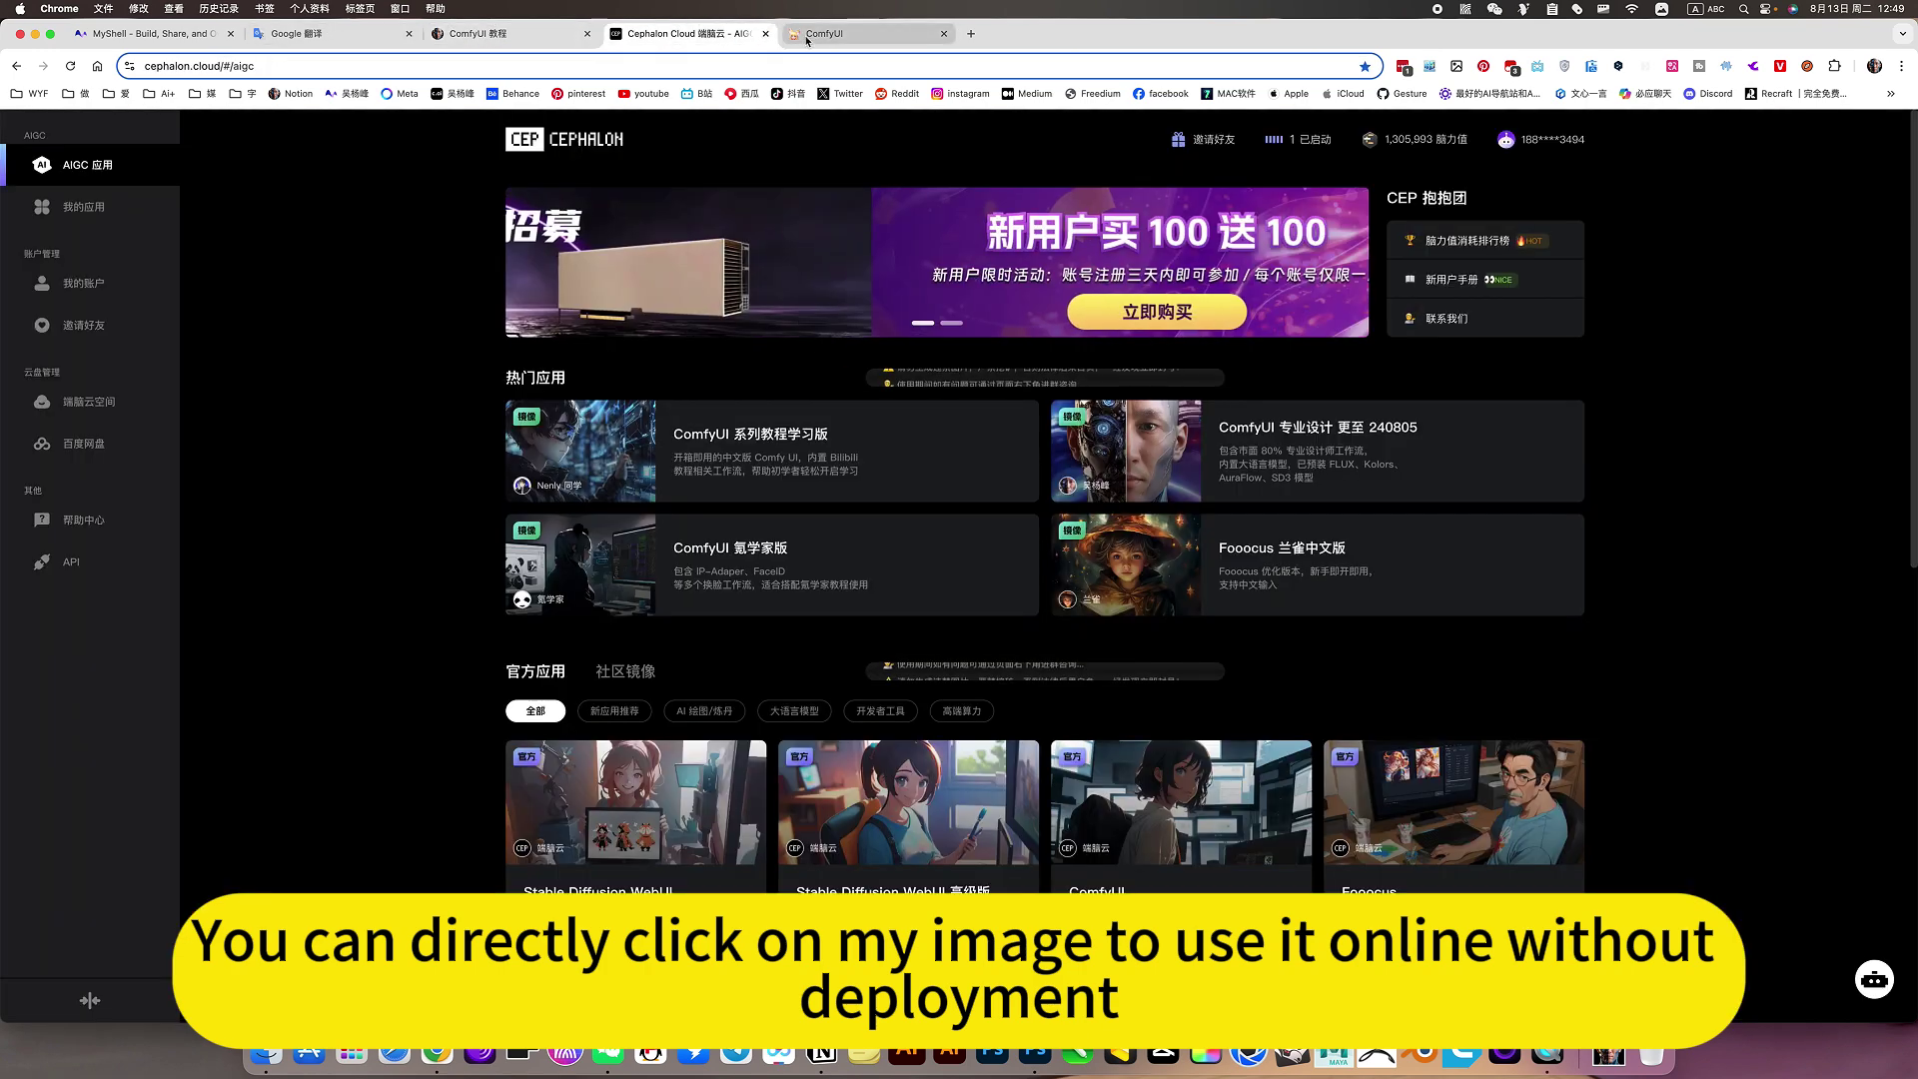
pyautogui.click(839, 34)
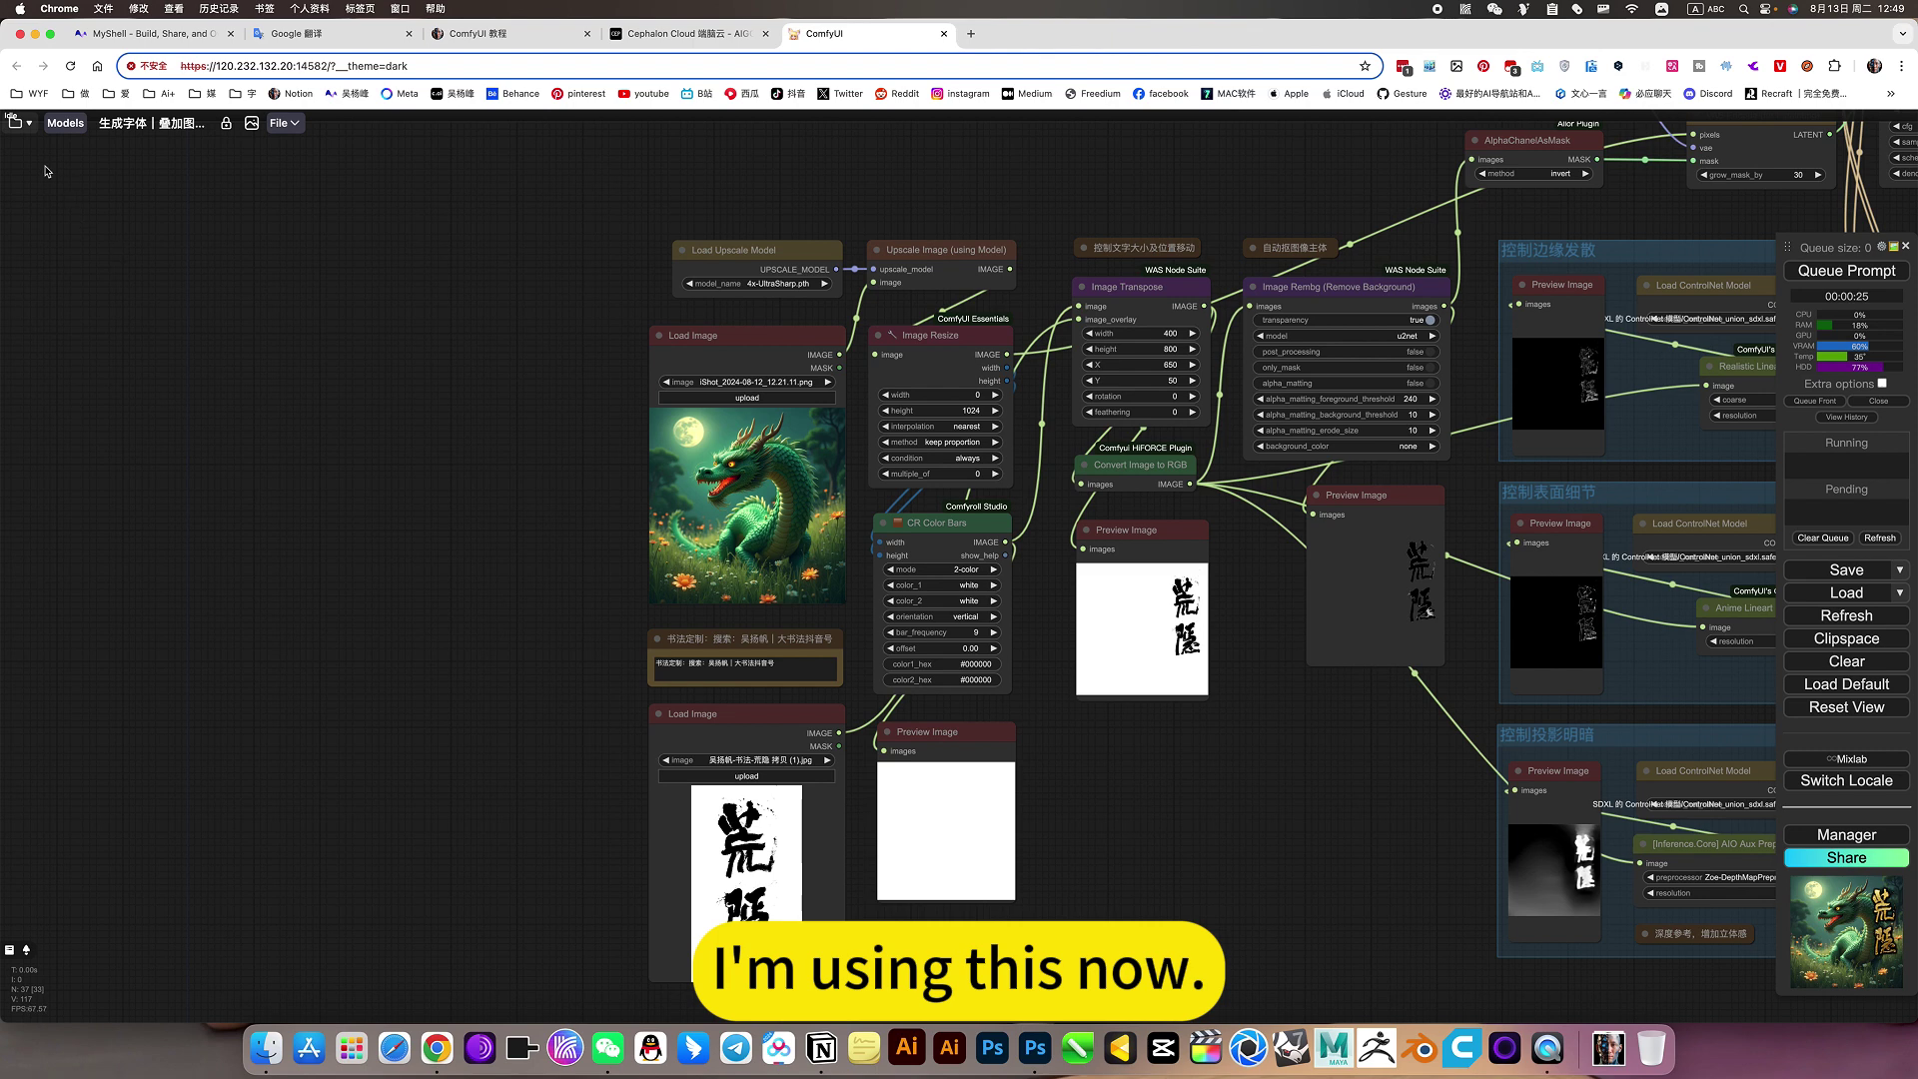
# - Show the saved workflows in the workspace and open the newest one, 生成字体｜叠加图像上
pyautogui.click(16, 122)
pyautogui.click(17, 239)
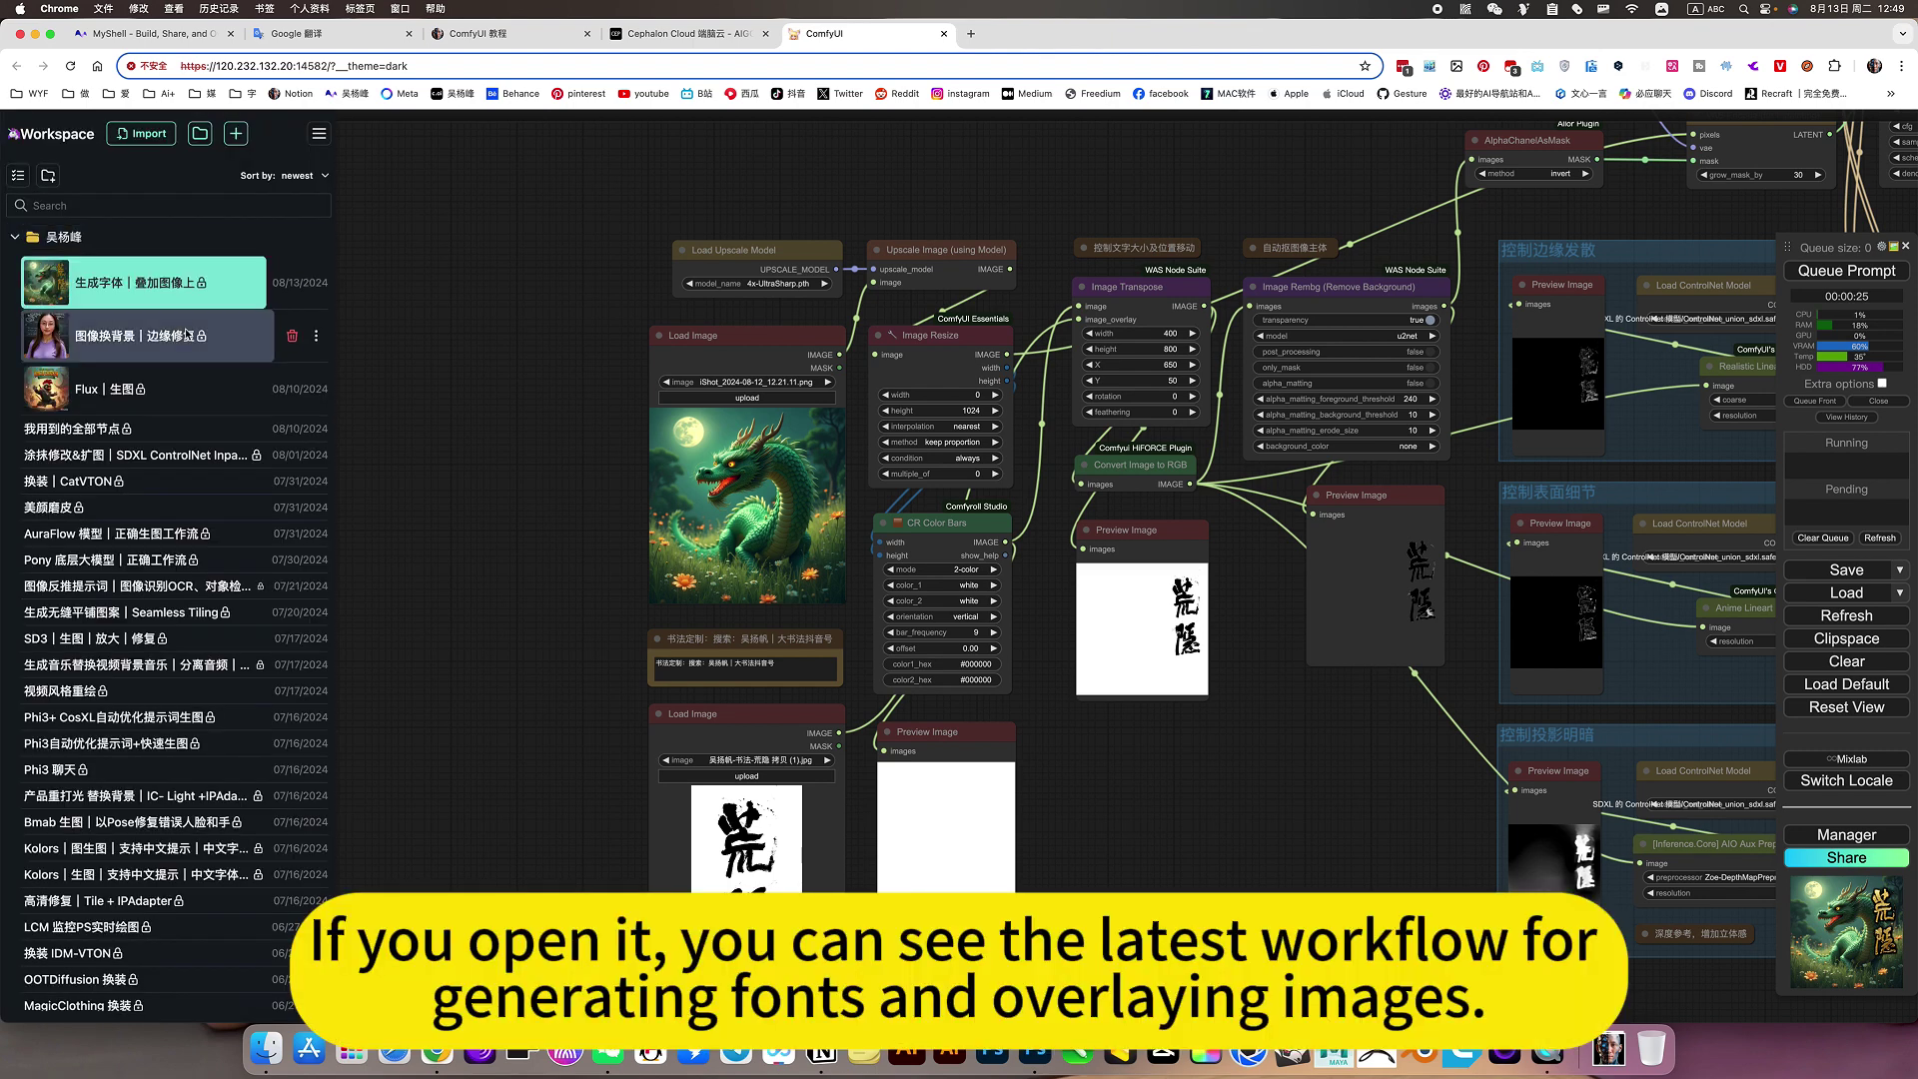
pyautogui.click(118, 290)
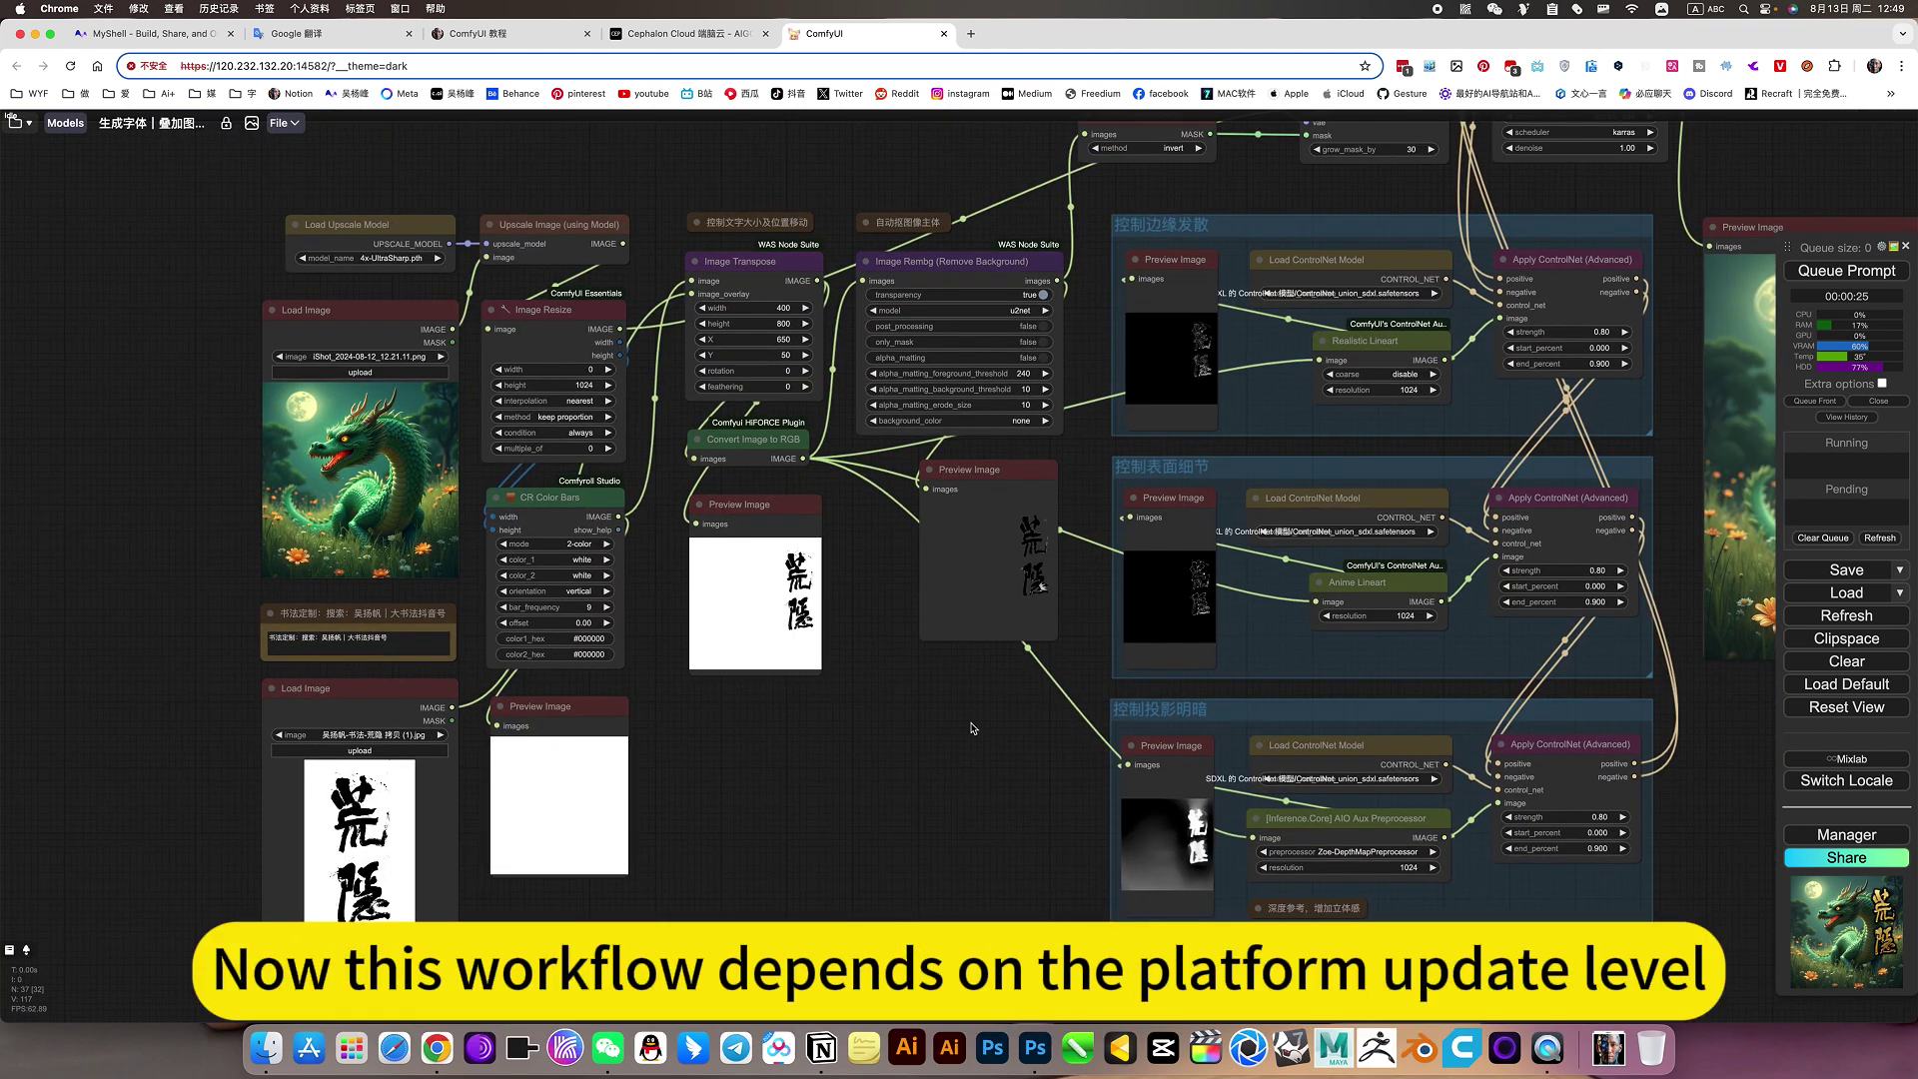
# - Examine the workflow's image generation section, including the Load Checkpoint, positive and negative prompt, VAE Encode and KSampler nodes
pyautogui.moveTo(971, 728); pyautogui.dragTo(866, 755)
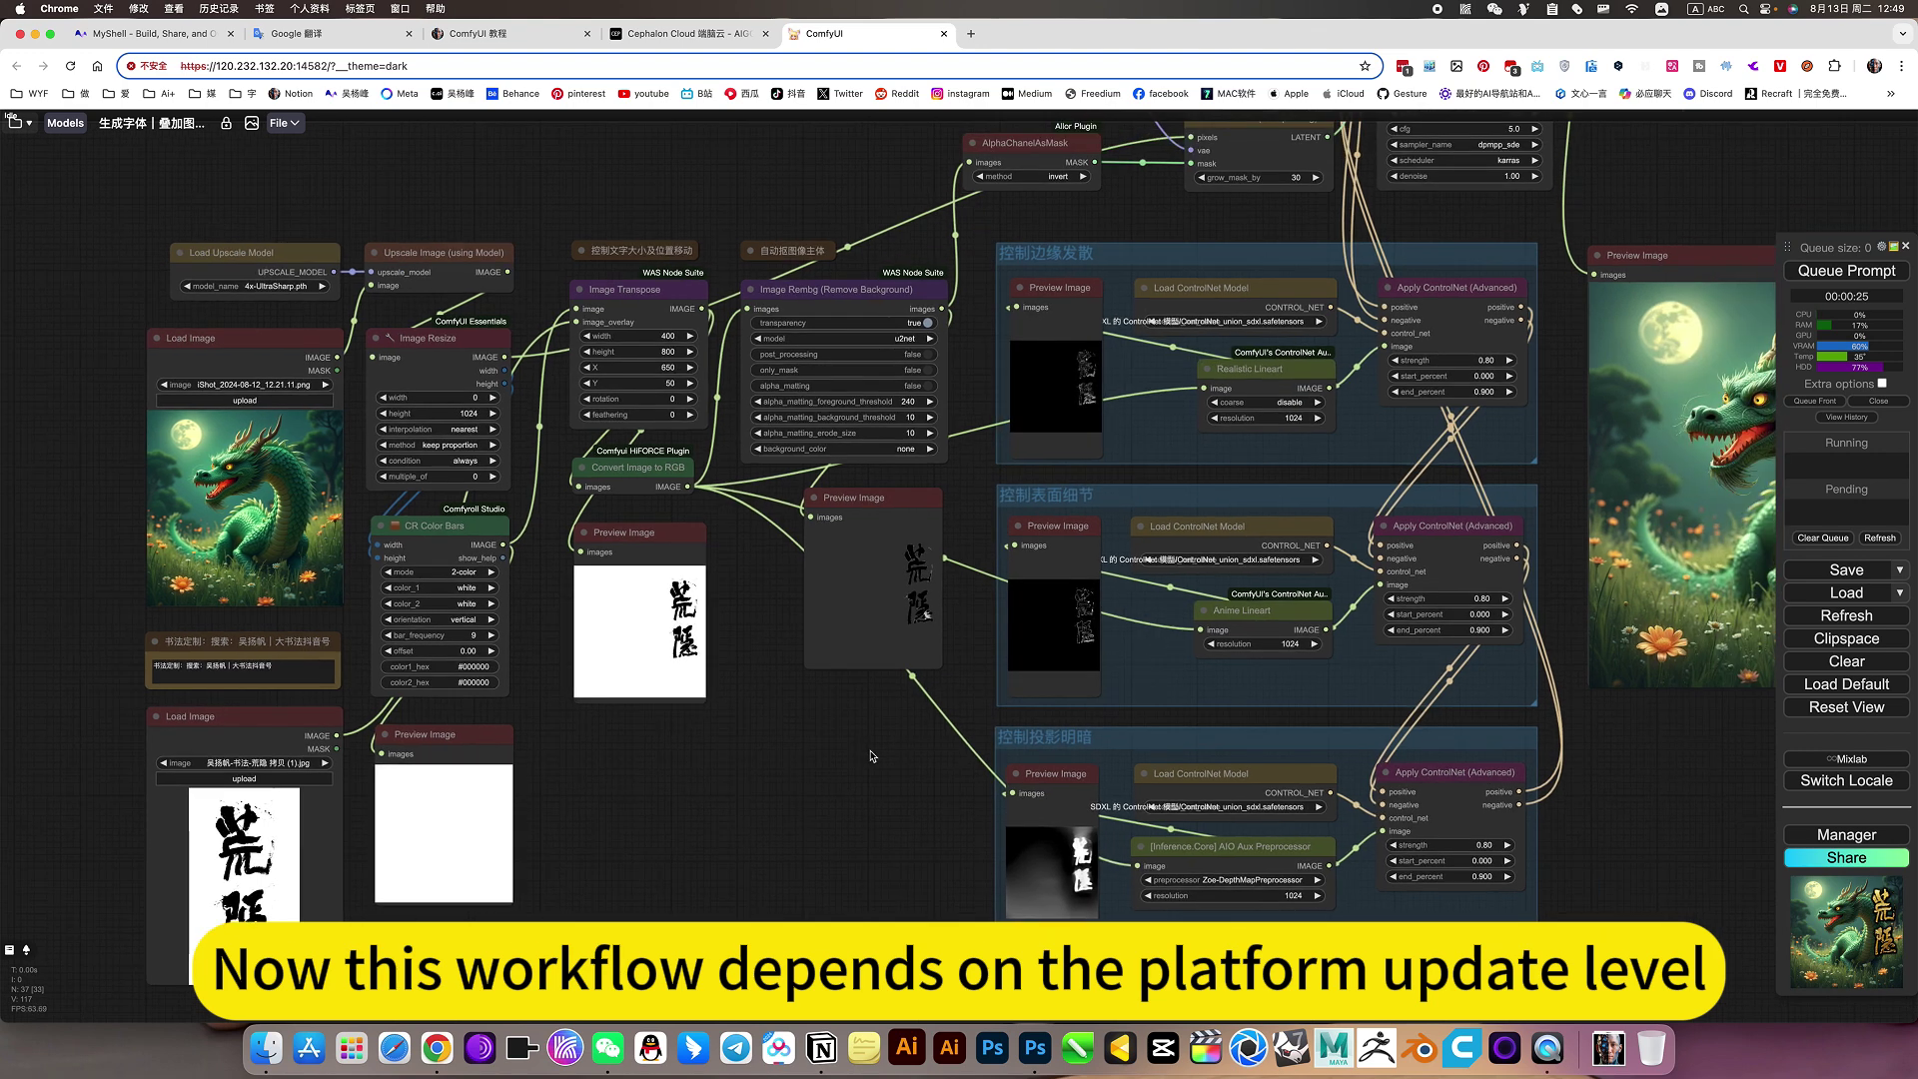
pyautogui.moveTo(848, 766); pyautogui.dragTo(773, 772)
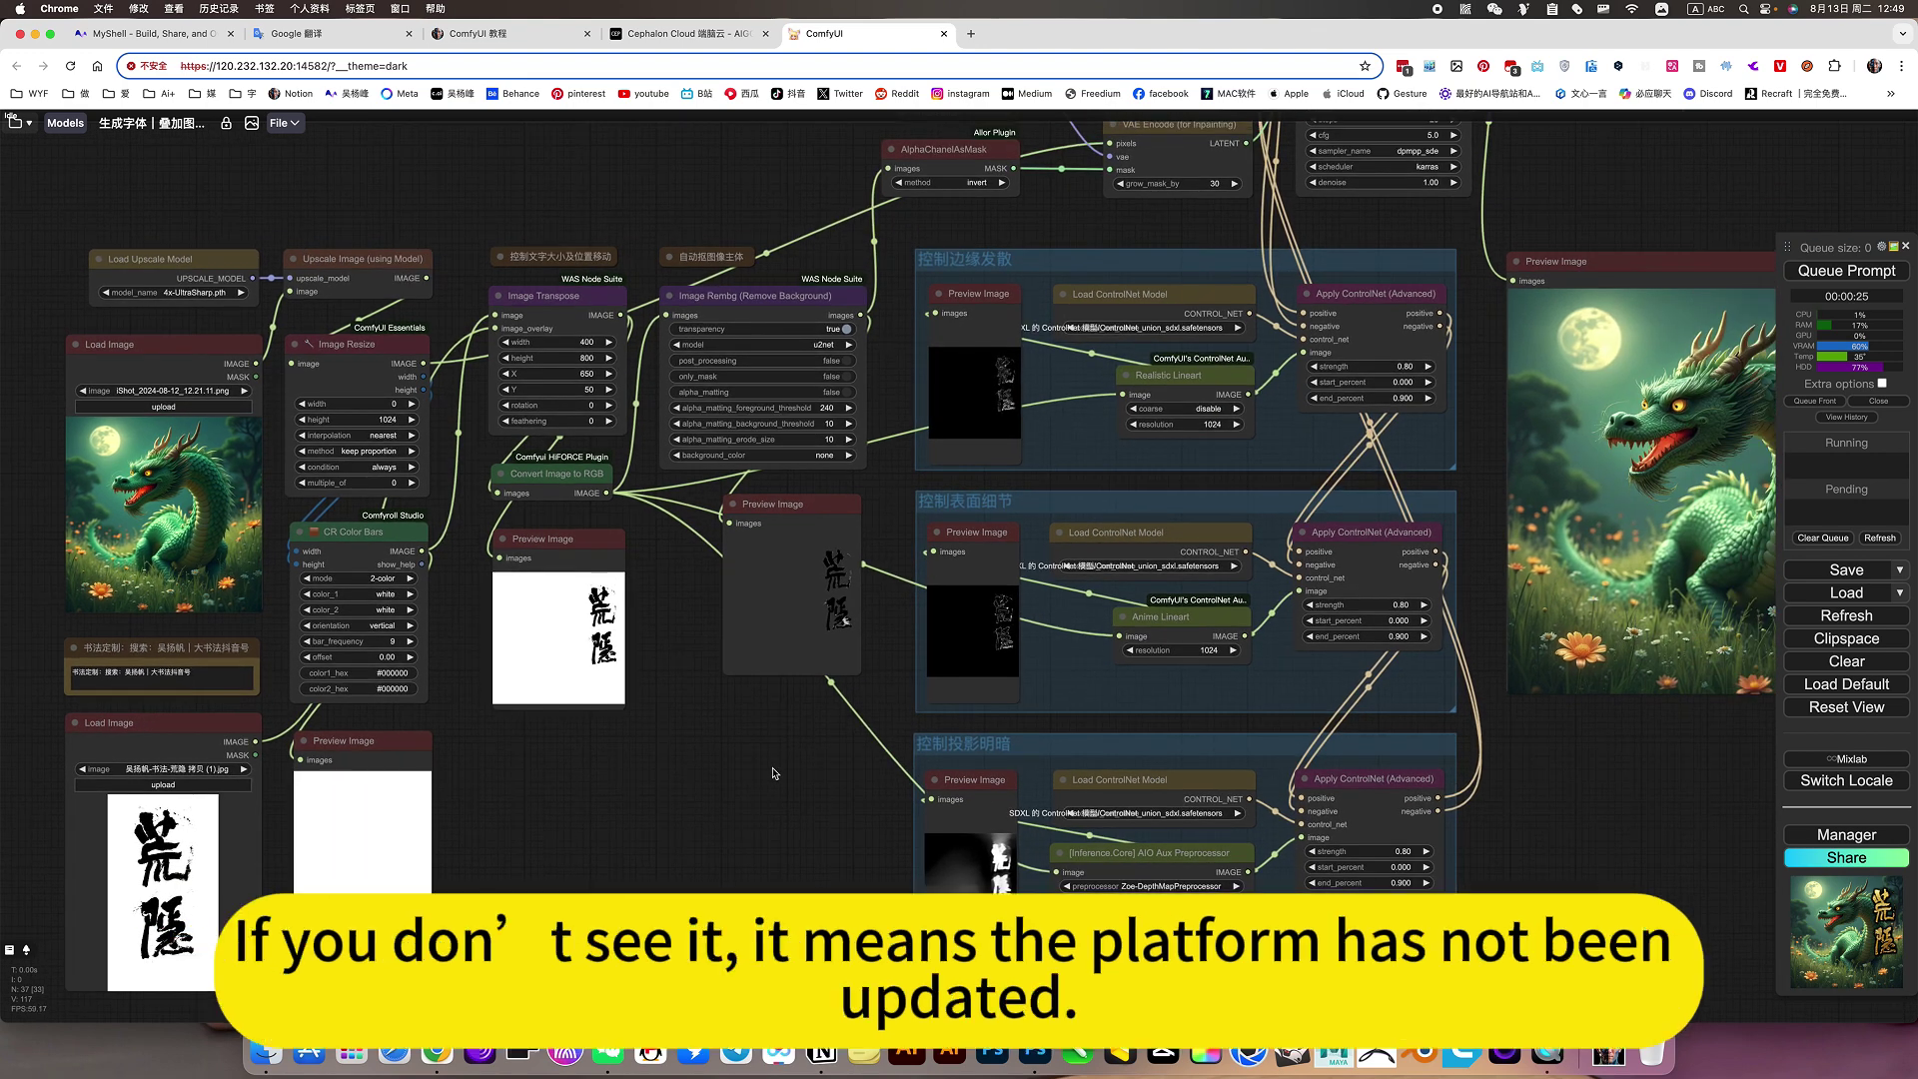
pyautogui.scroll(-3, 773, 773)
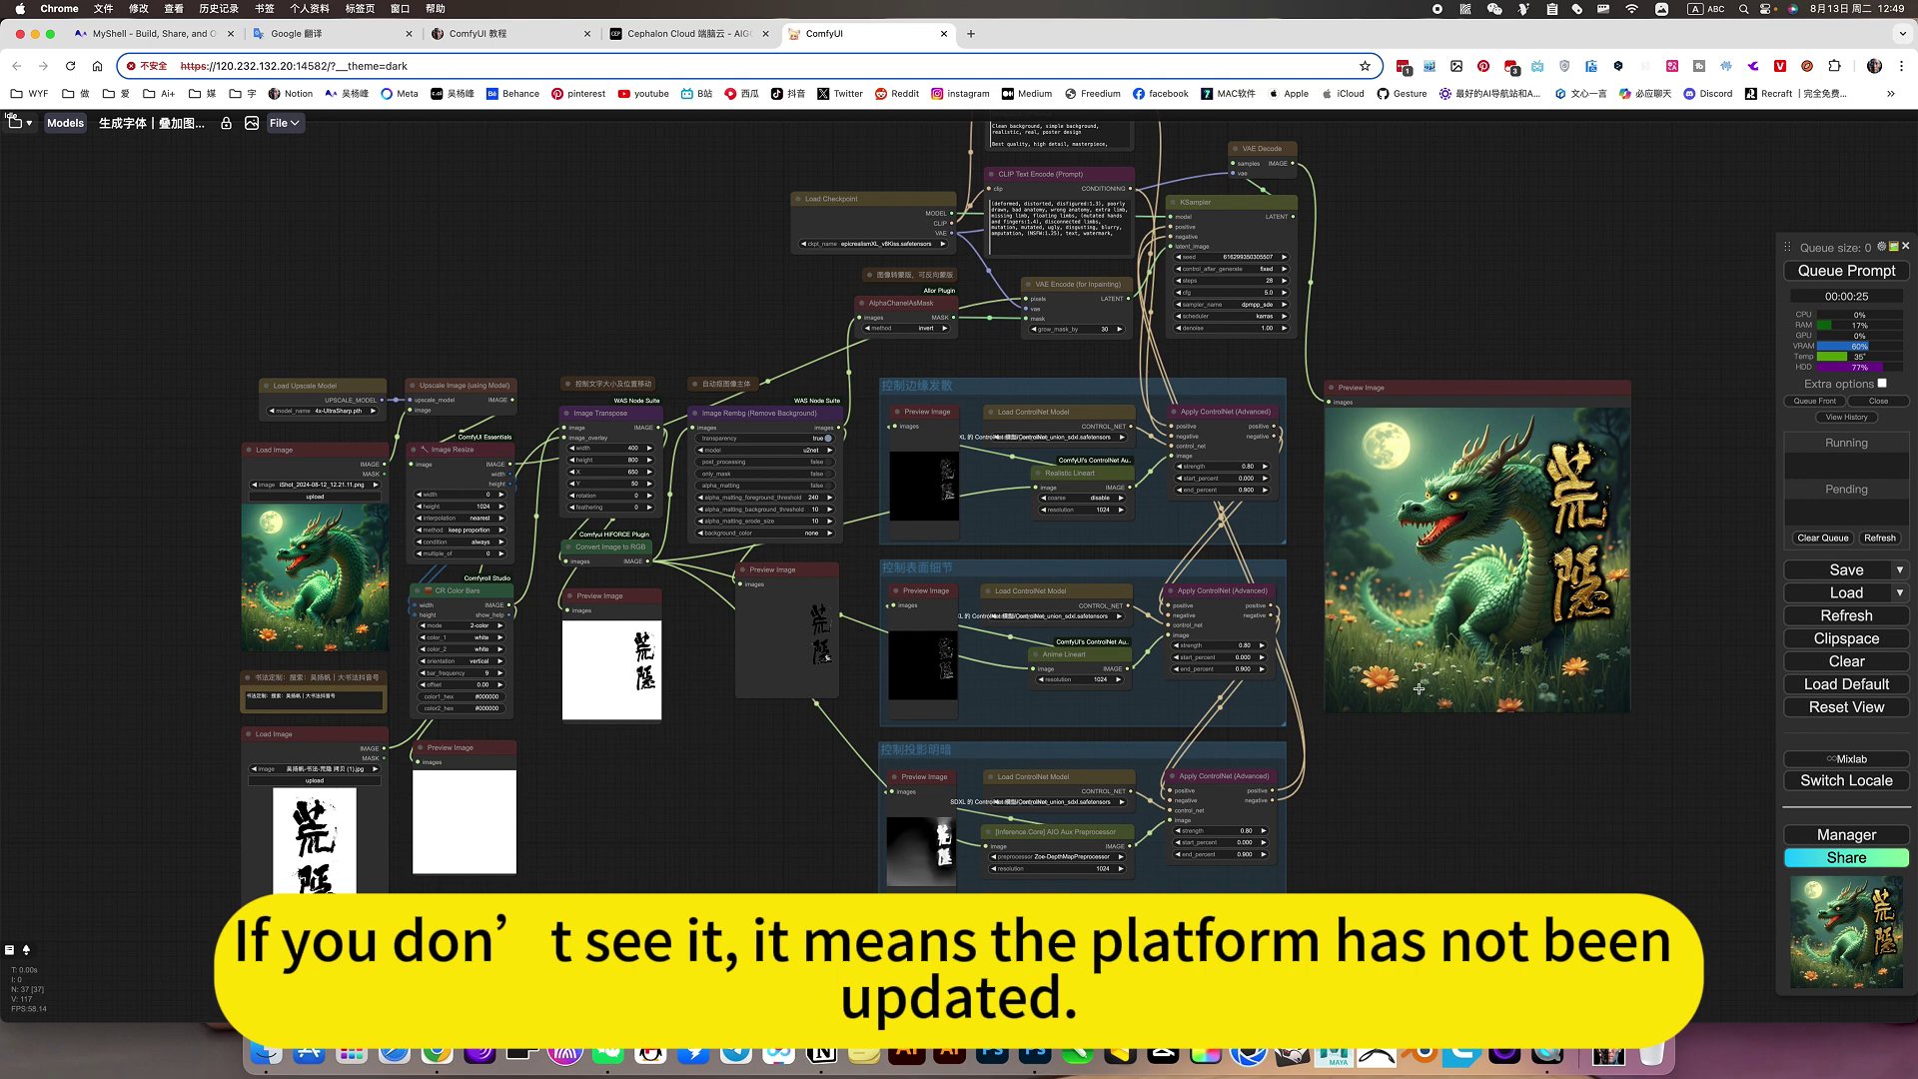
pyautogui.moveTo(1401, 793); pyautogui.dragTo(1491, 855)
pyautogui.scroll(-2, 1507, 801)
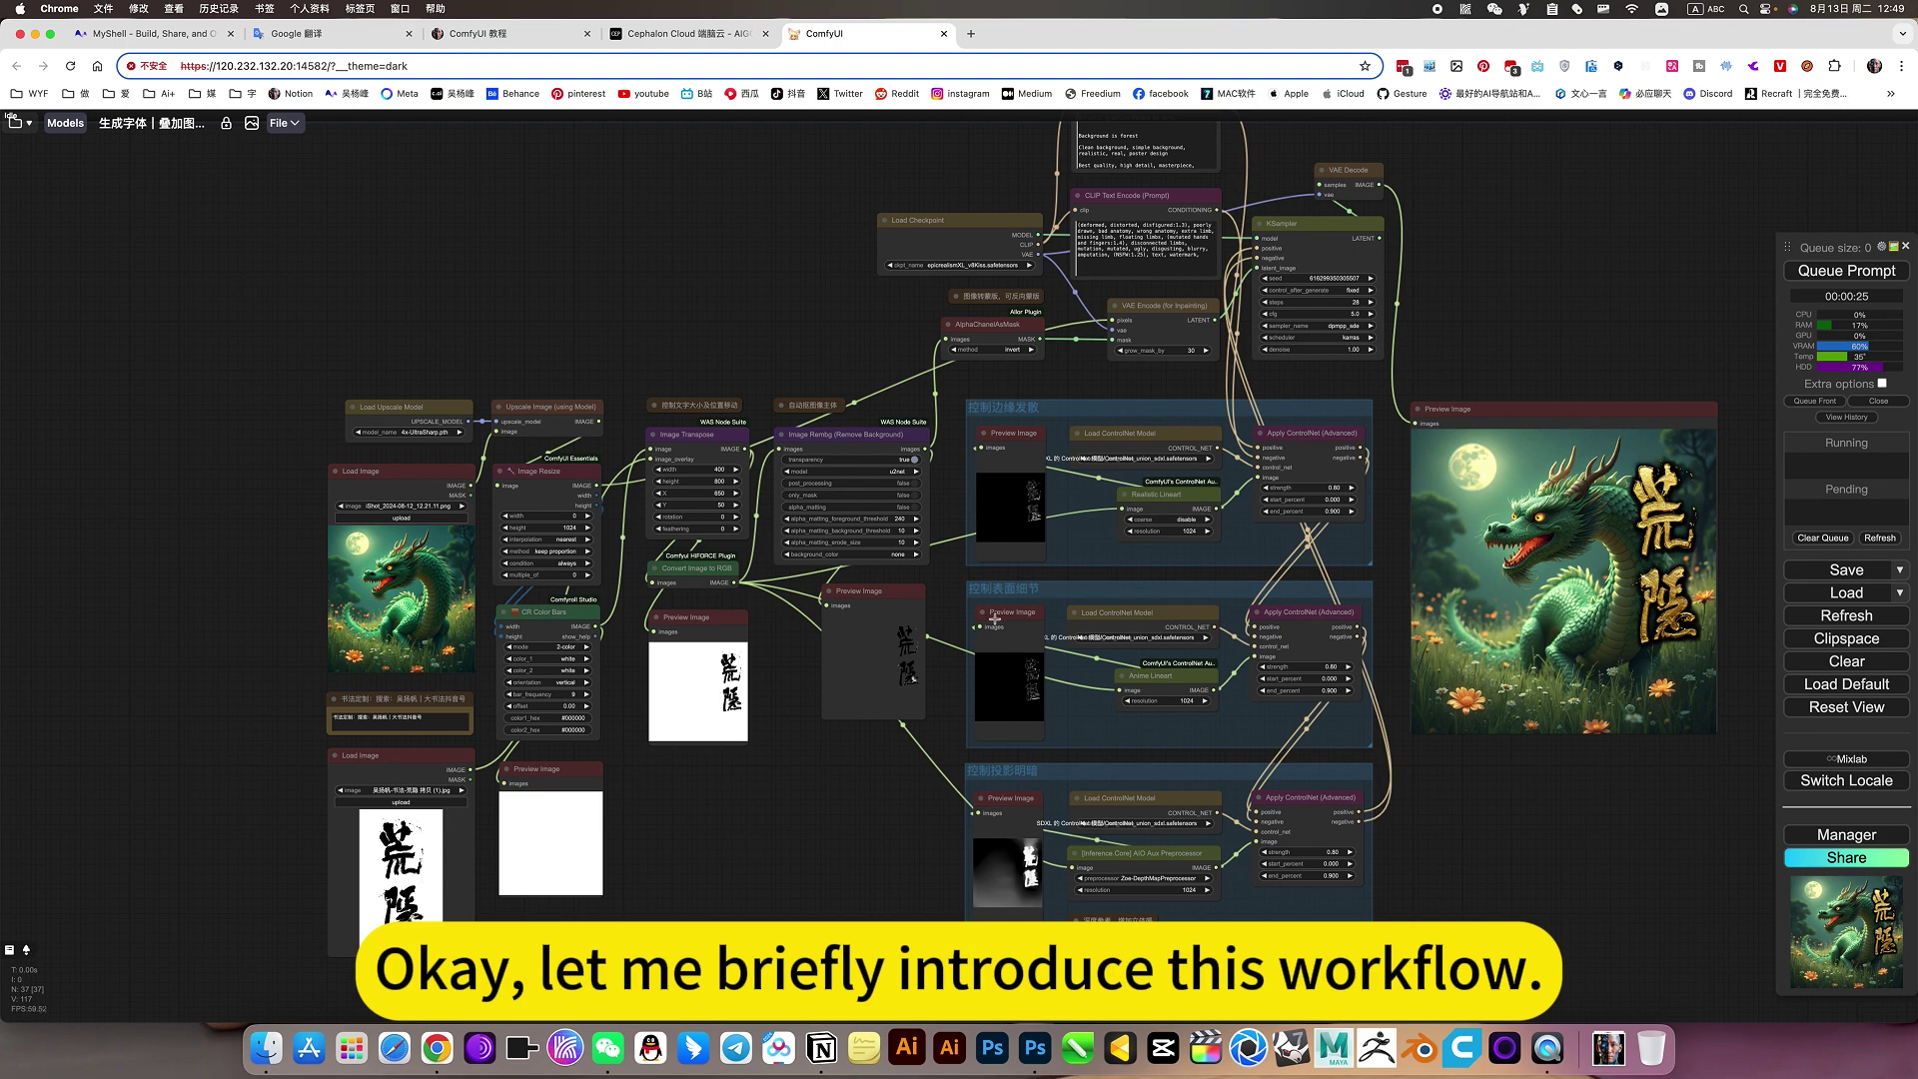
pyautogui.scroll(5, 1245, 483)
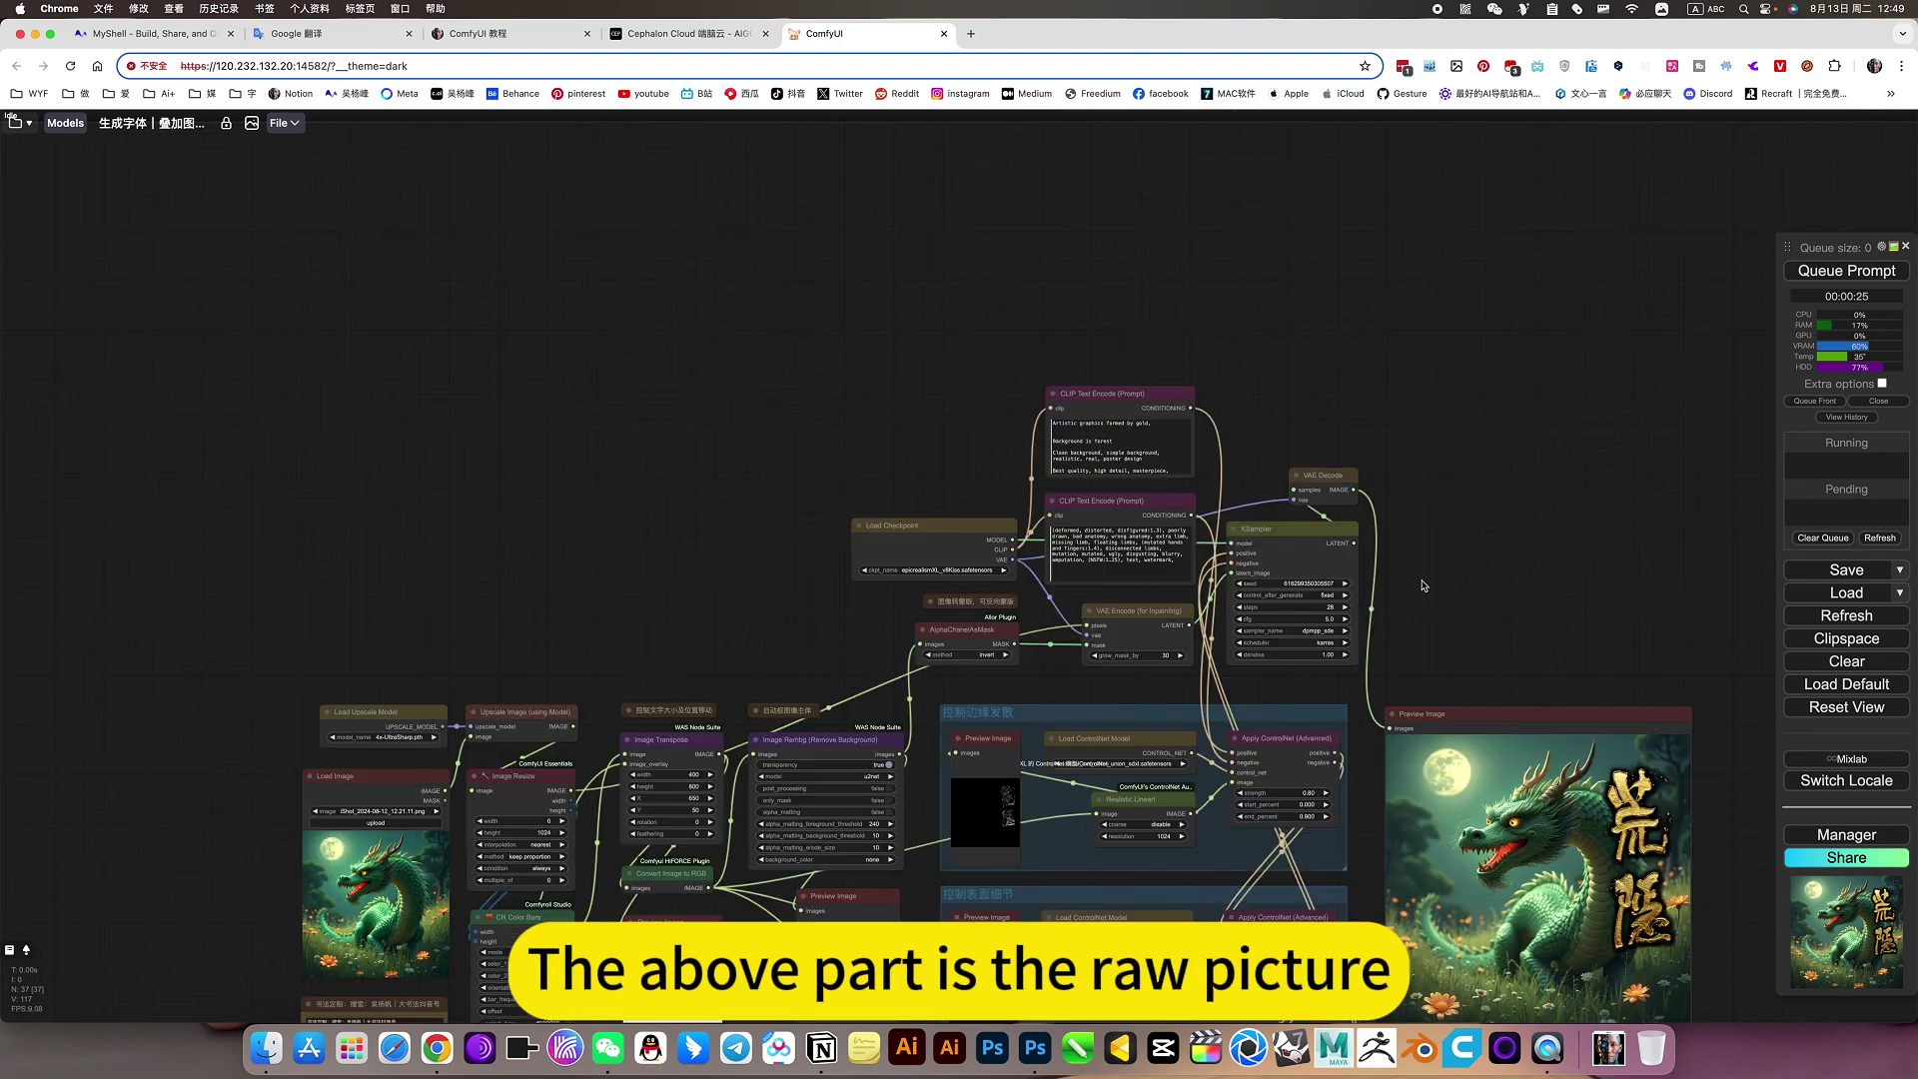
pyautogui.scroll(2, 1245, 483)
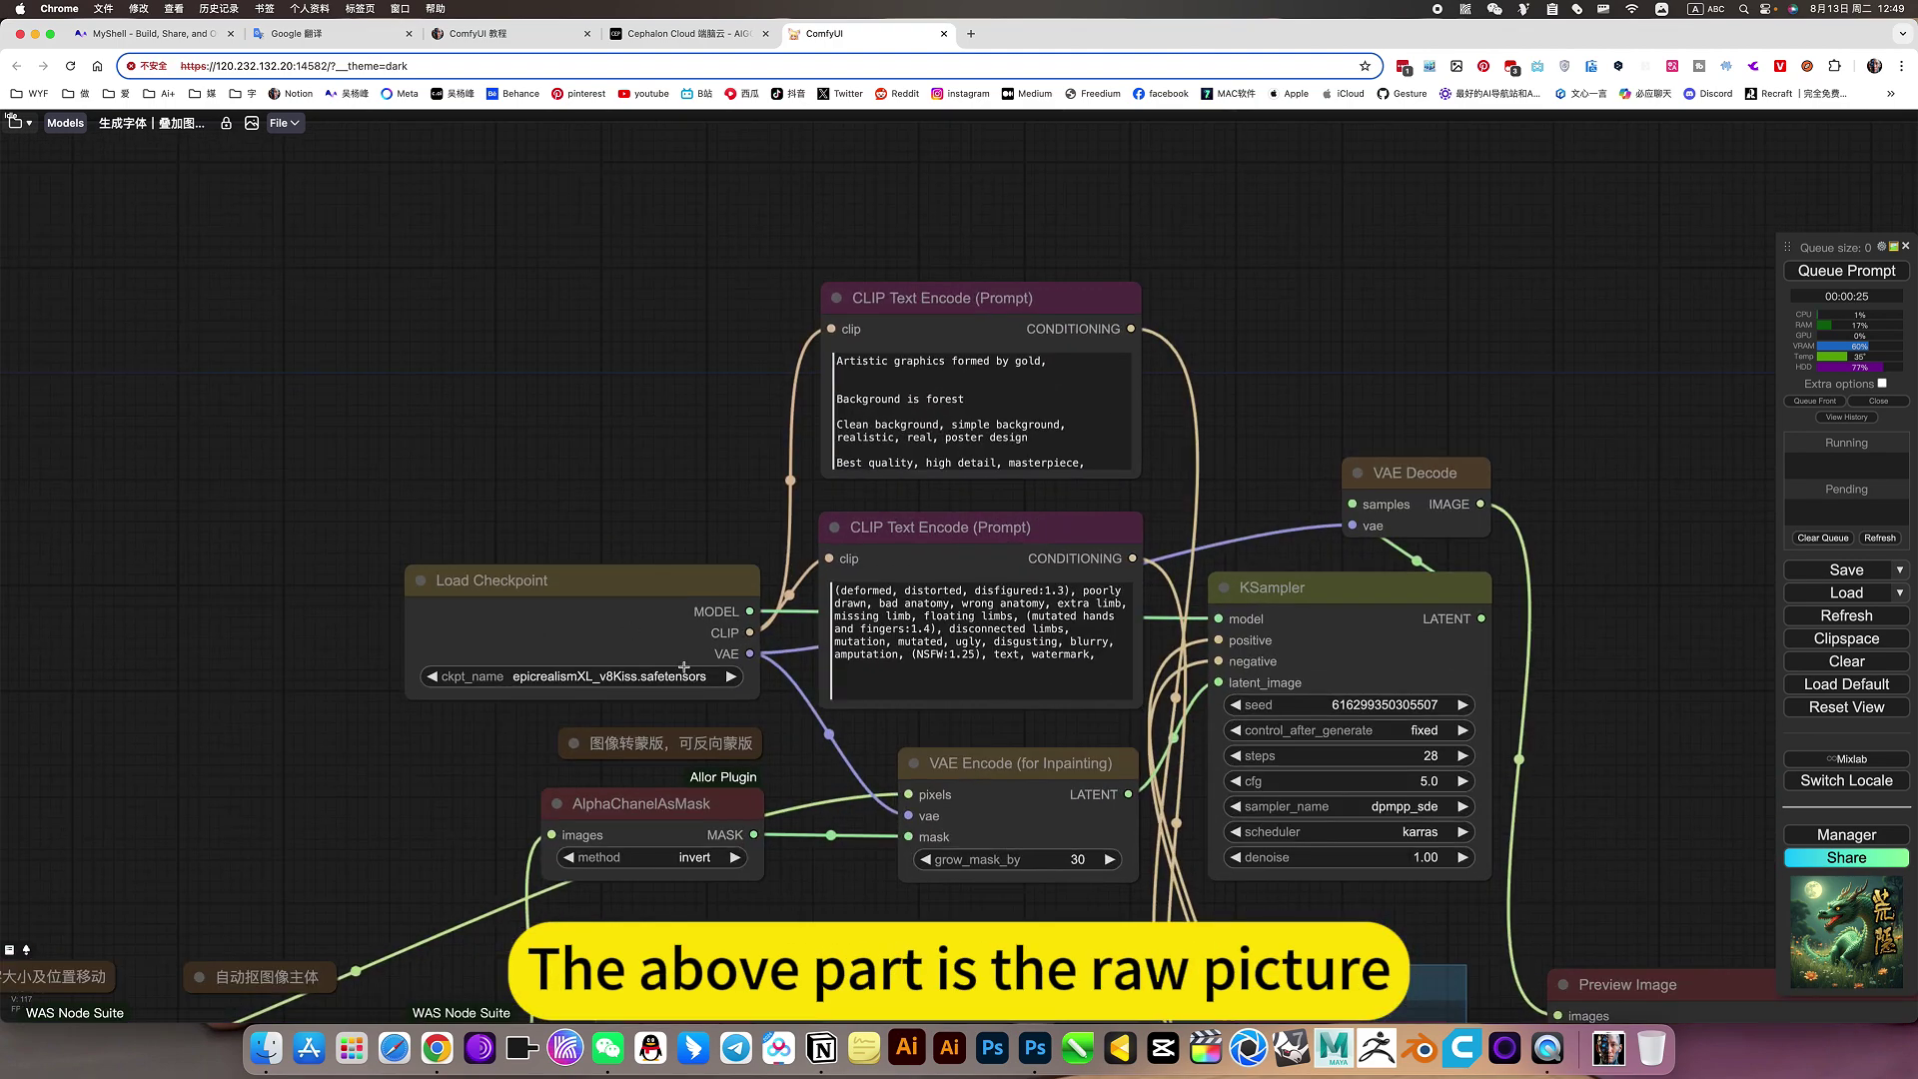
pyautogui.scroll(4, 684, 667)
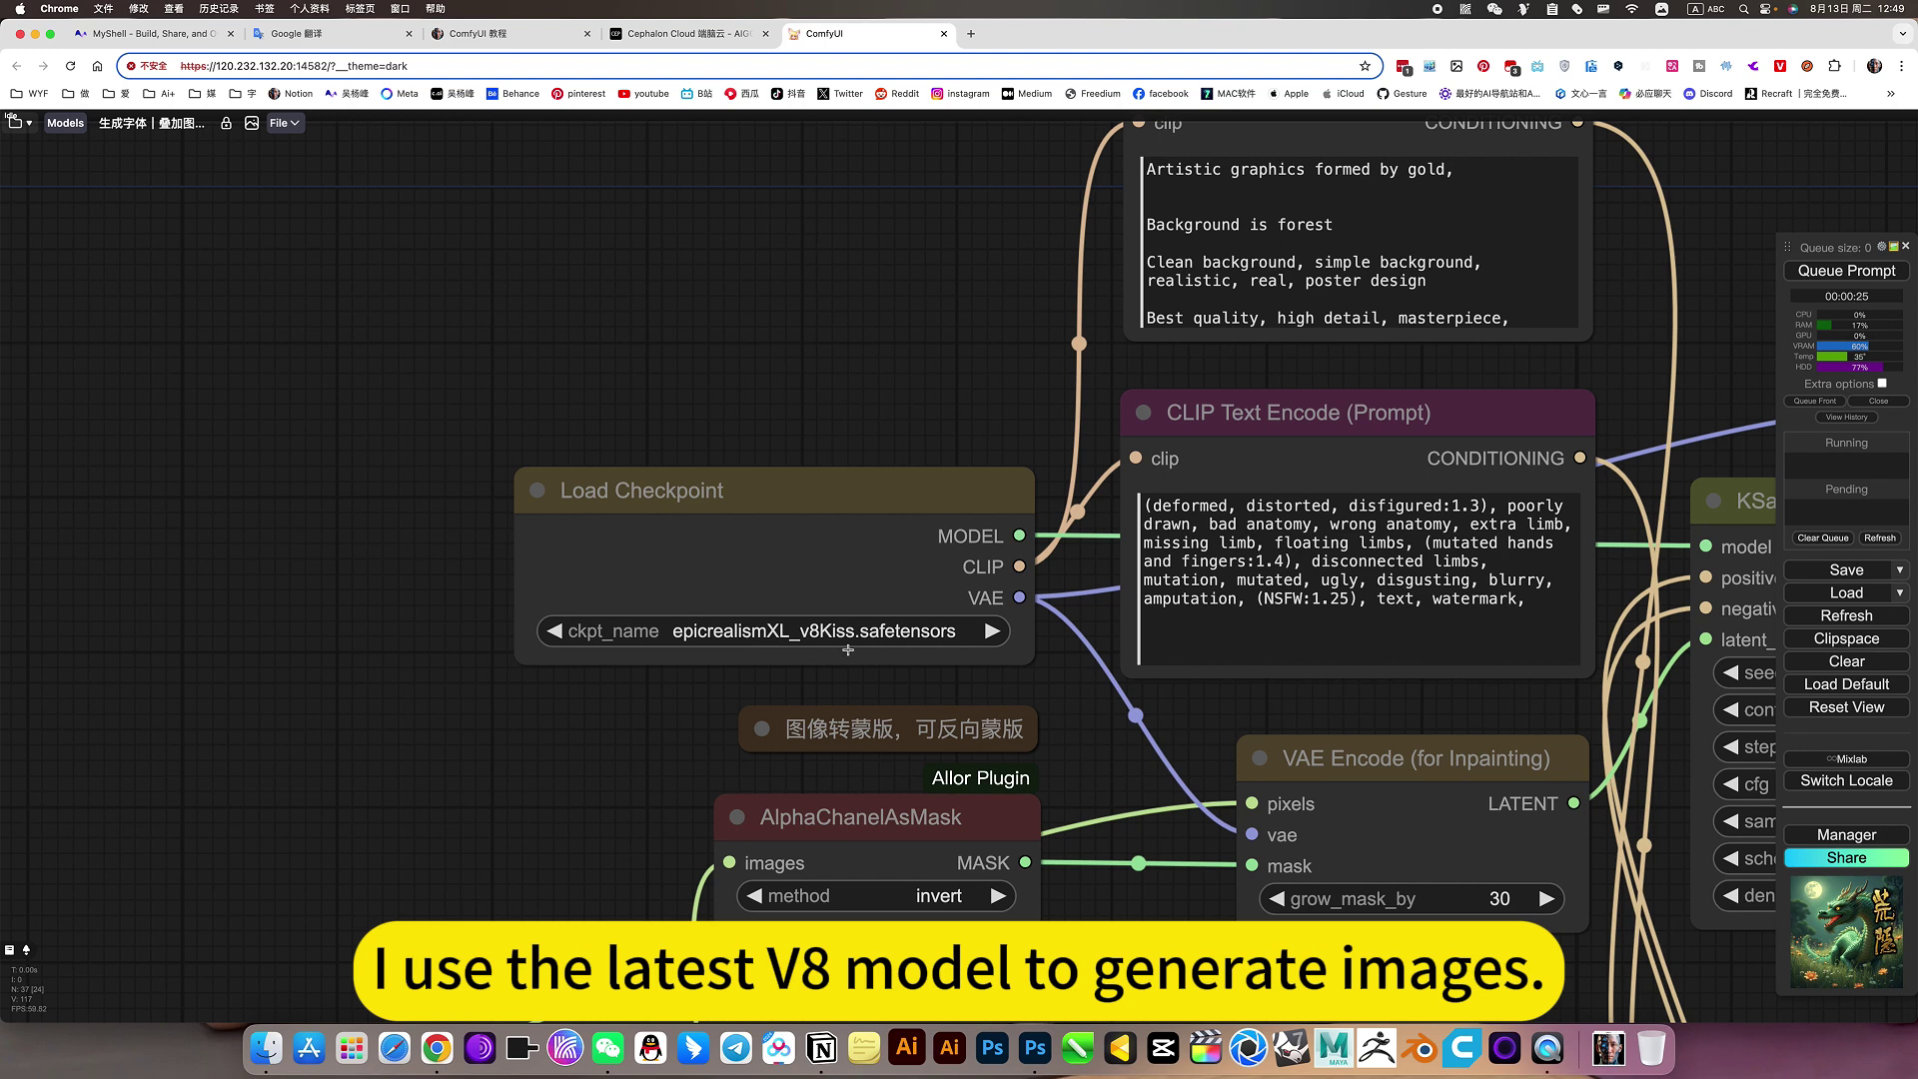
pyautogui.moveTo(941, 375); pyautogui.dragTo(667, 334)
pyautogui.scroll(-1, 691, 262)
pyautogui.scroll(2, 690, 262)
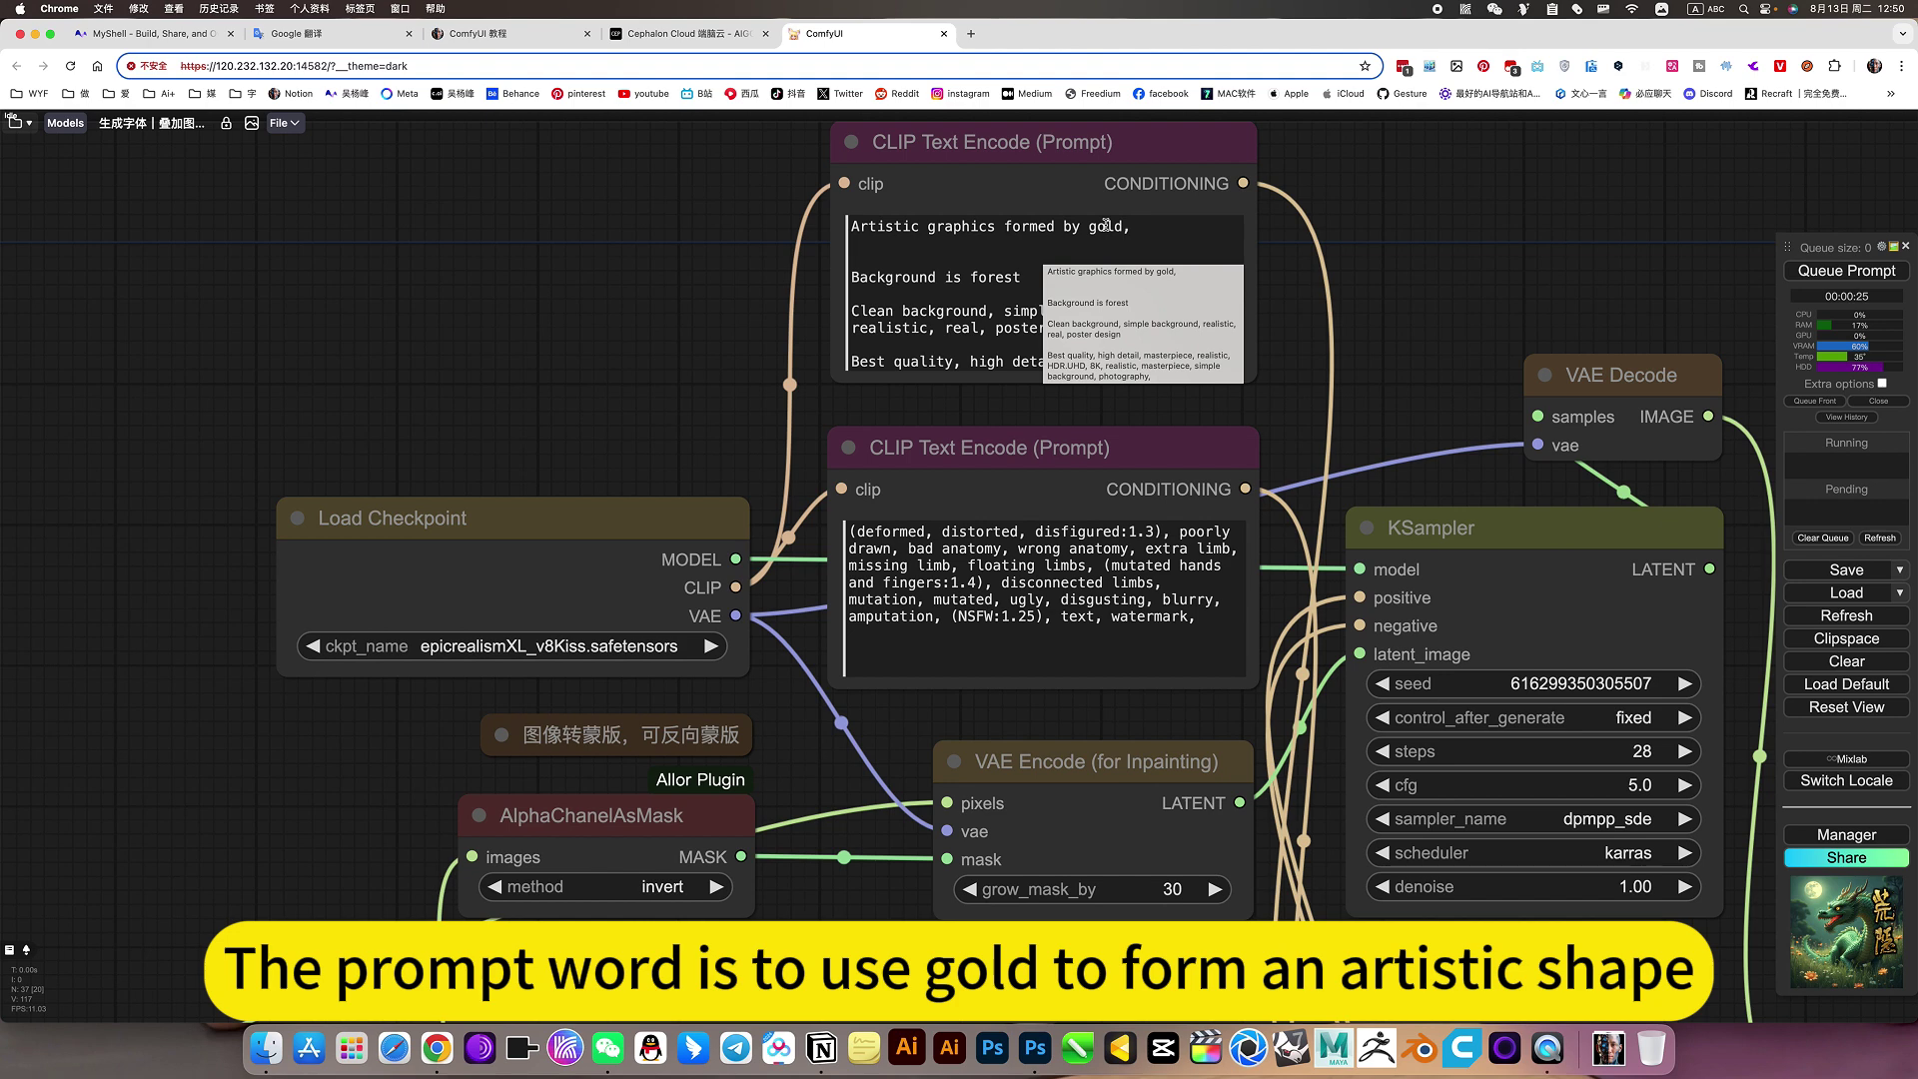
pyautogui.moveTo(1482, 291); pyautogui.dragTo(1255, 201)
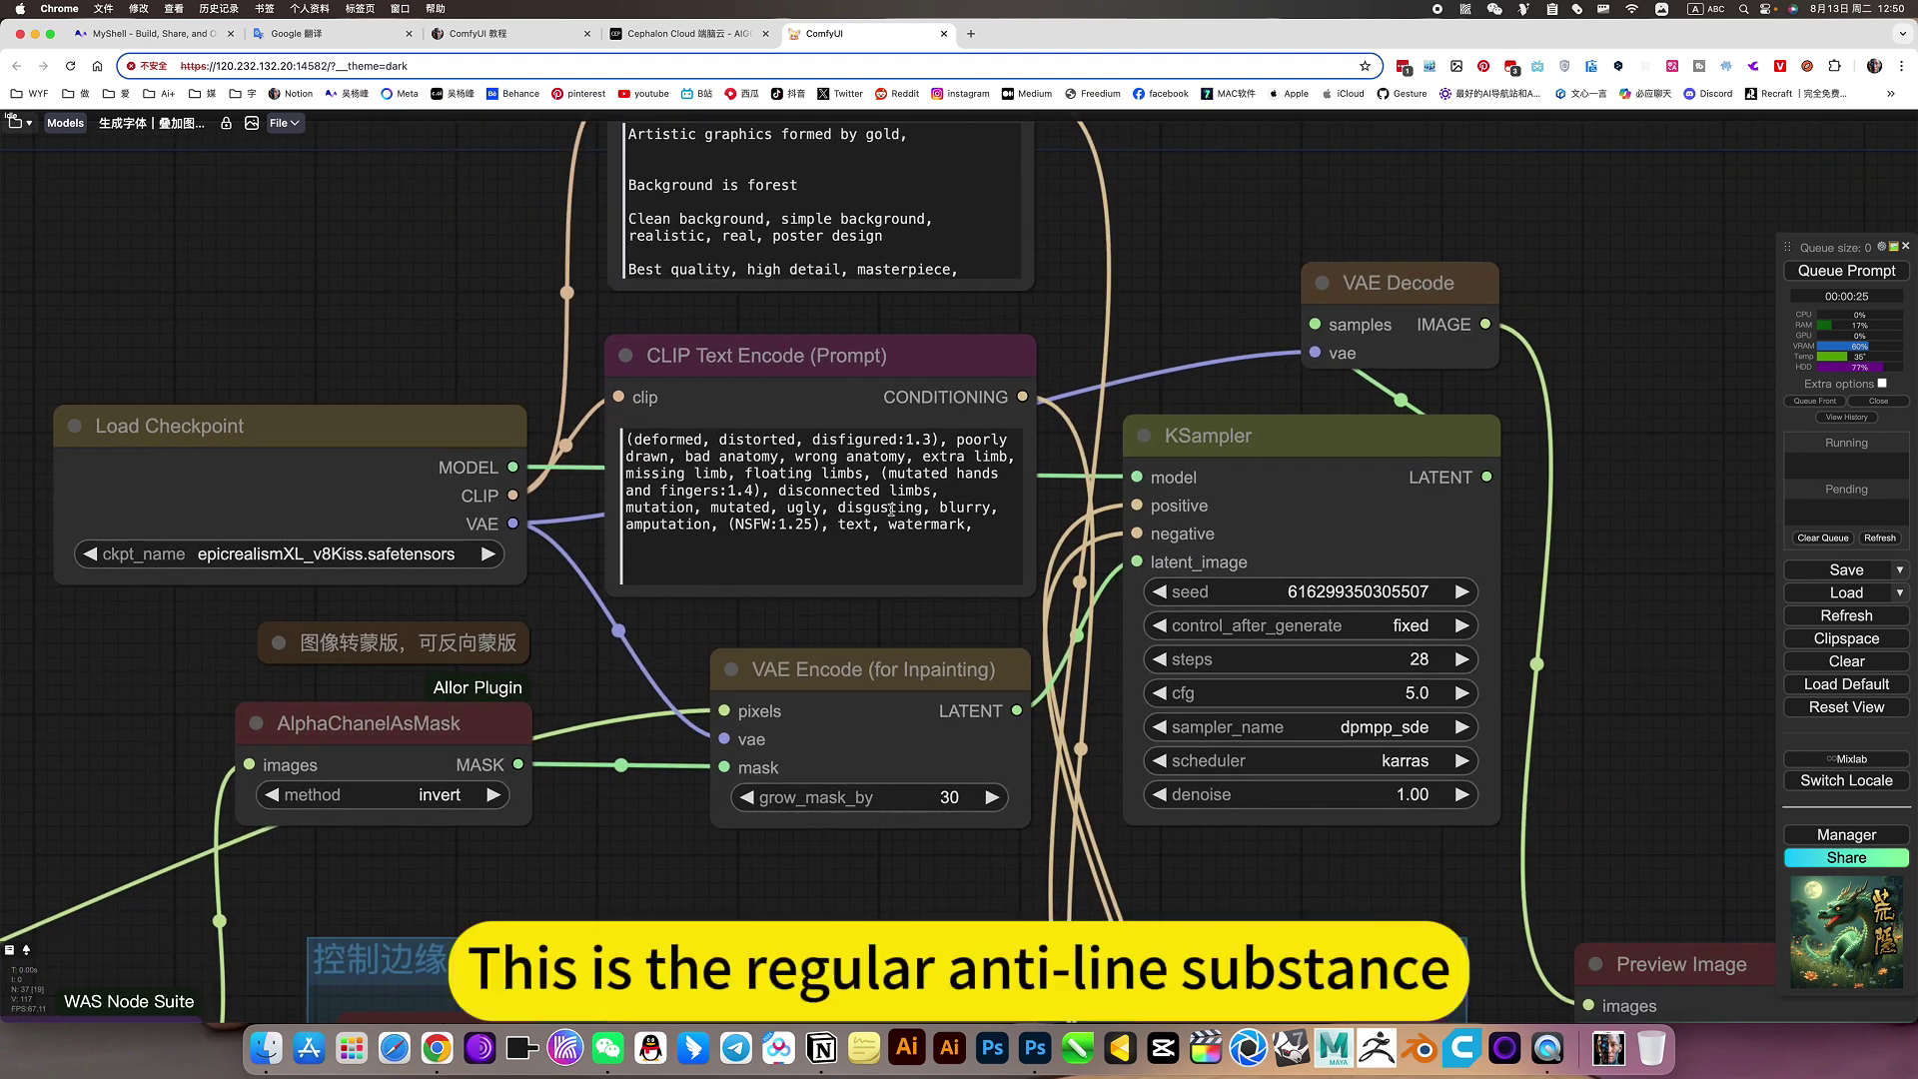
pyautogui.scroll(-6, 1669, 669)
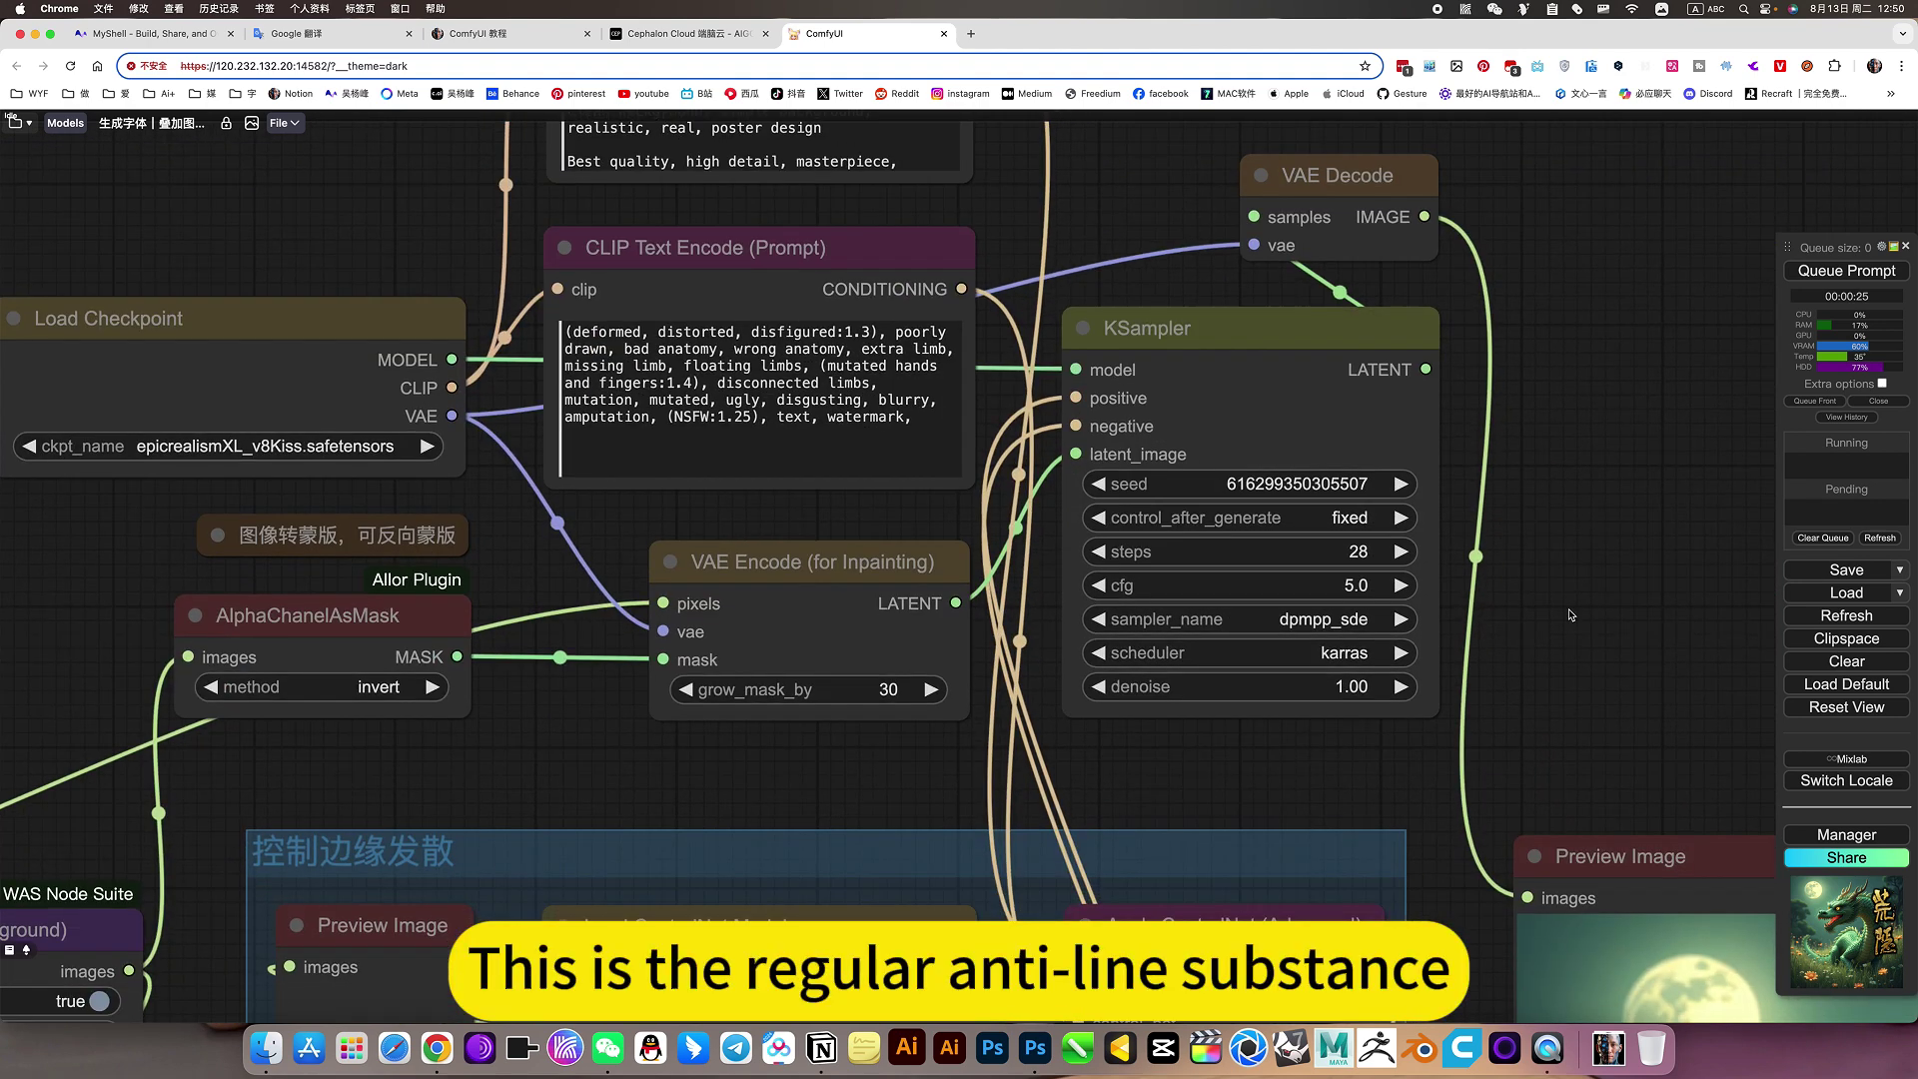
pyautogui.scroll(-6, 1571, 605)
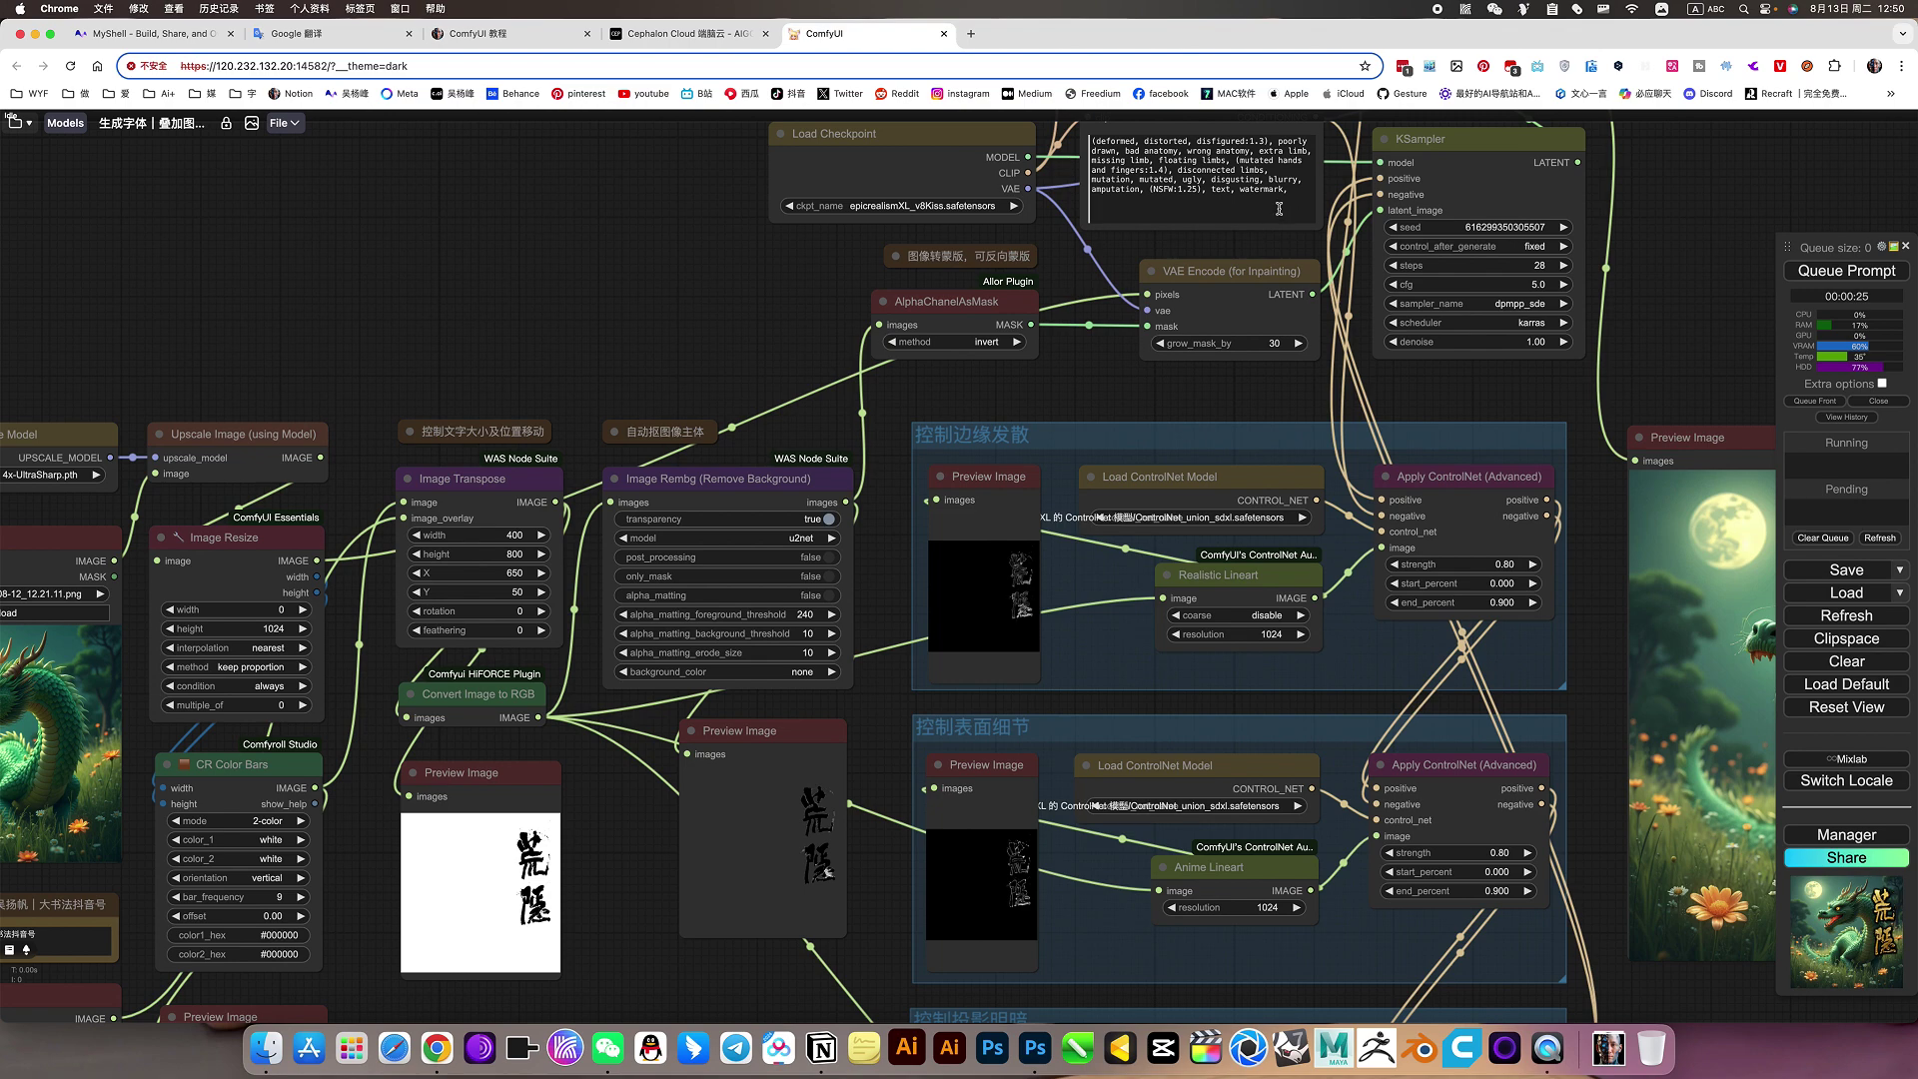
# - Examine the dragon picture's input chain, highlighting the Load Image, Upscale Image (using Model) and Image Resize nodes in turn
pyautogui.hscroll(-2, 1276, 286)
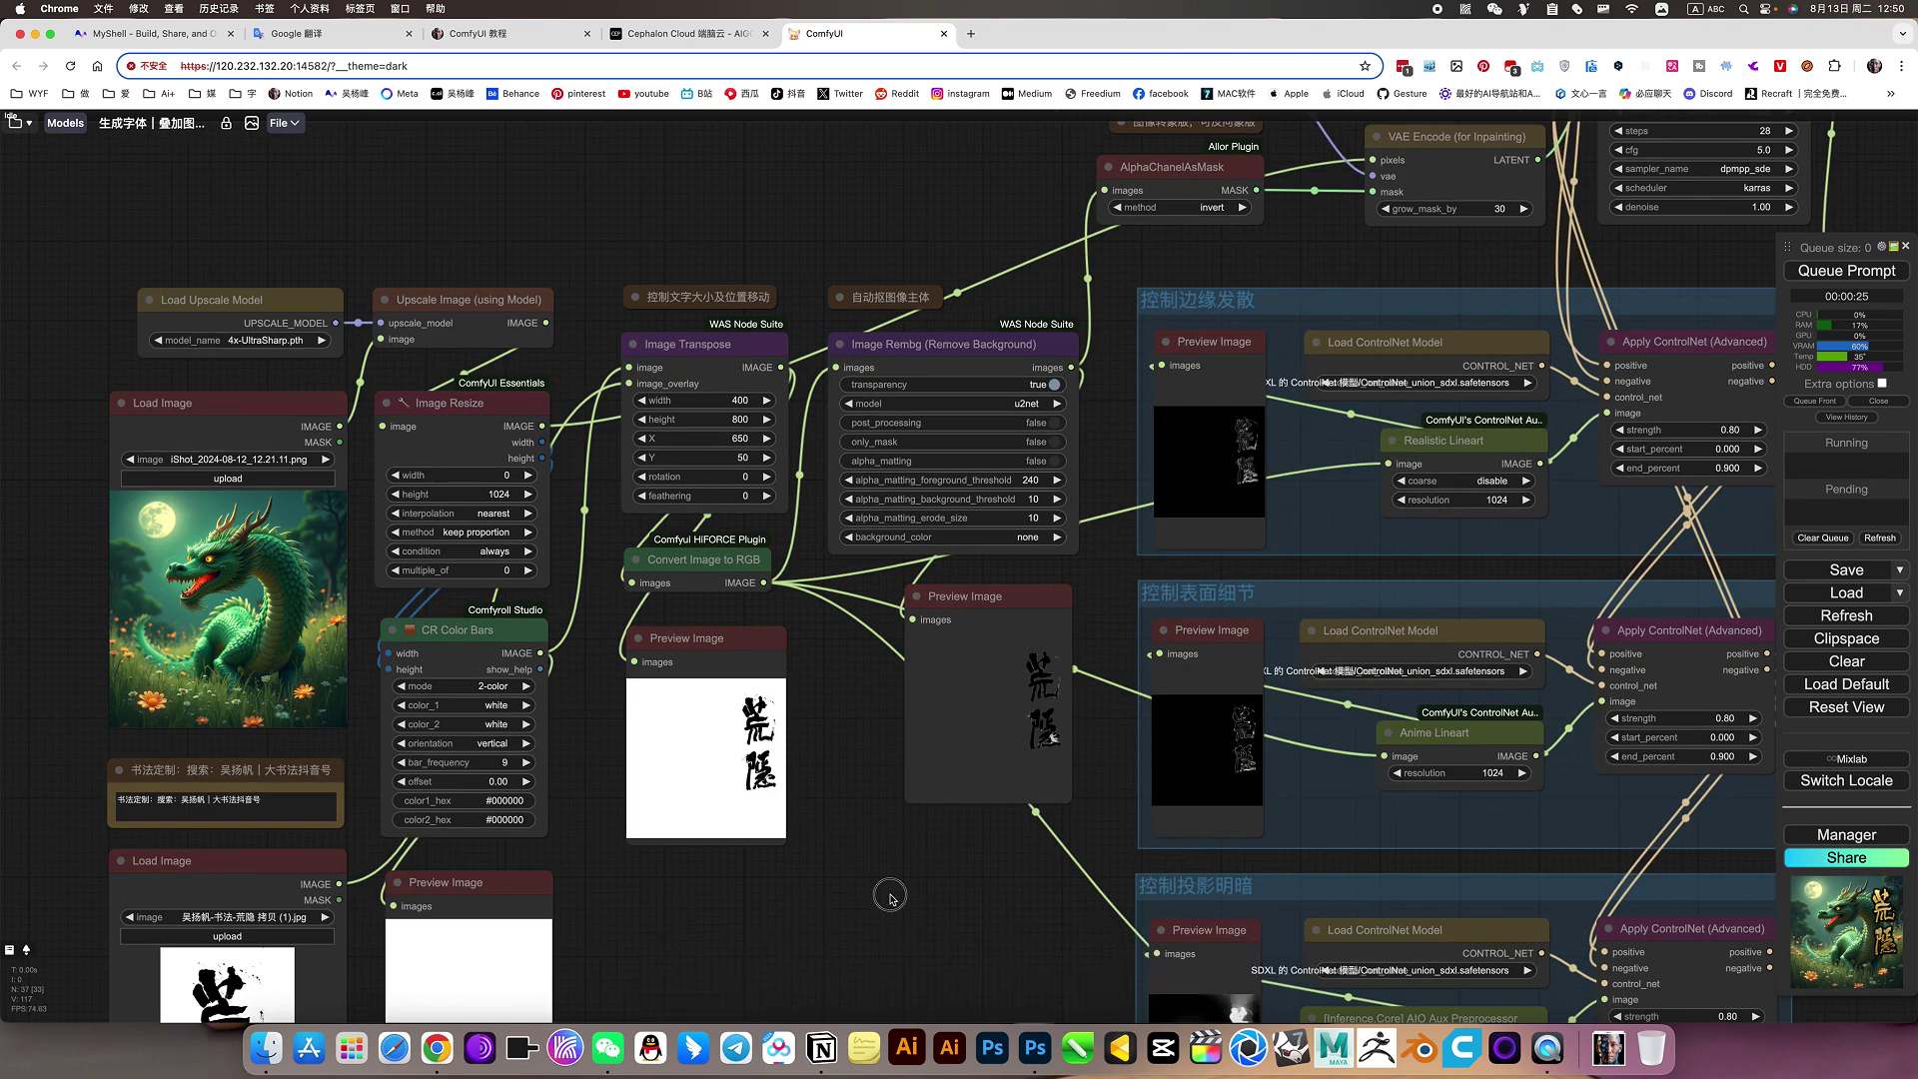
pyautogui.hscroll(-8, 886, 891)
pyautogui.scroll(3, 548, 450)
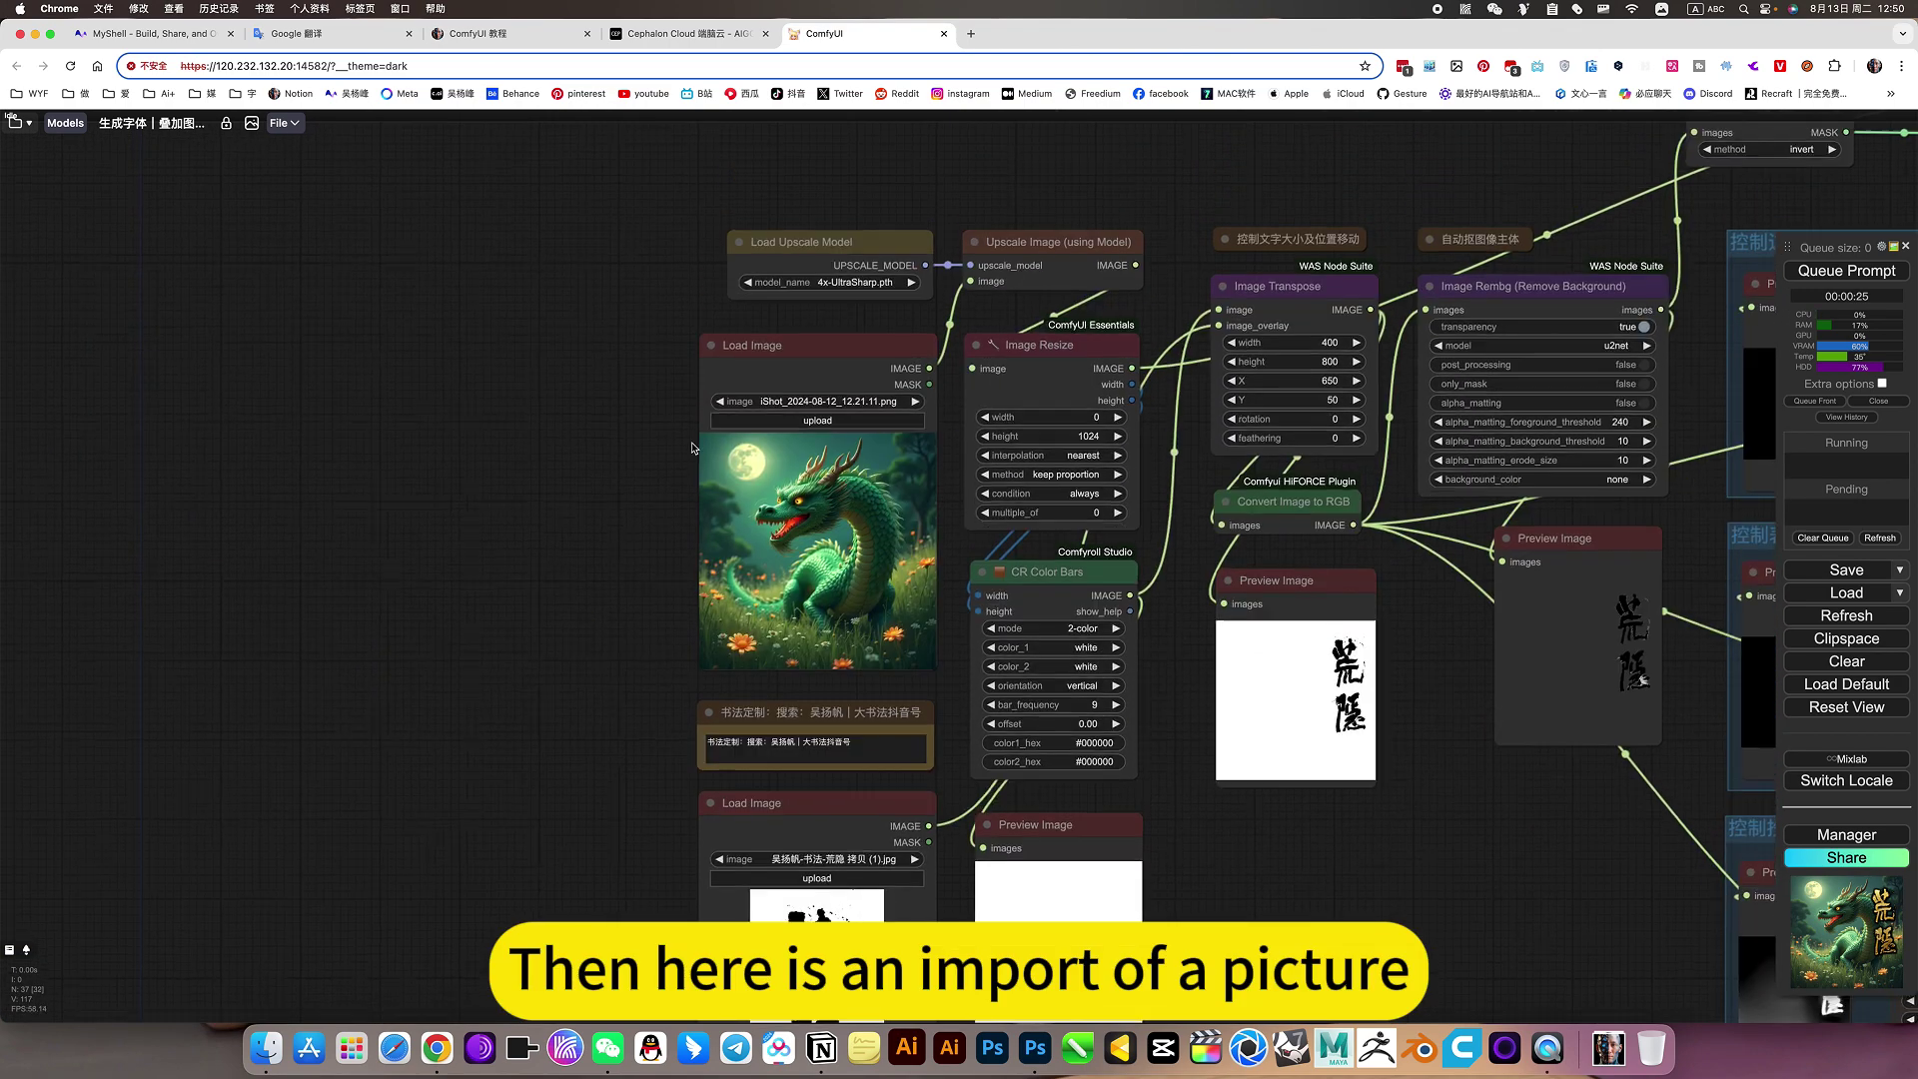
pyautogui.scroll(4, 973, 278)
pyautogui.click(973, 279)
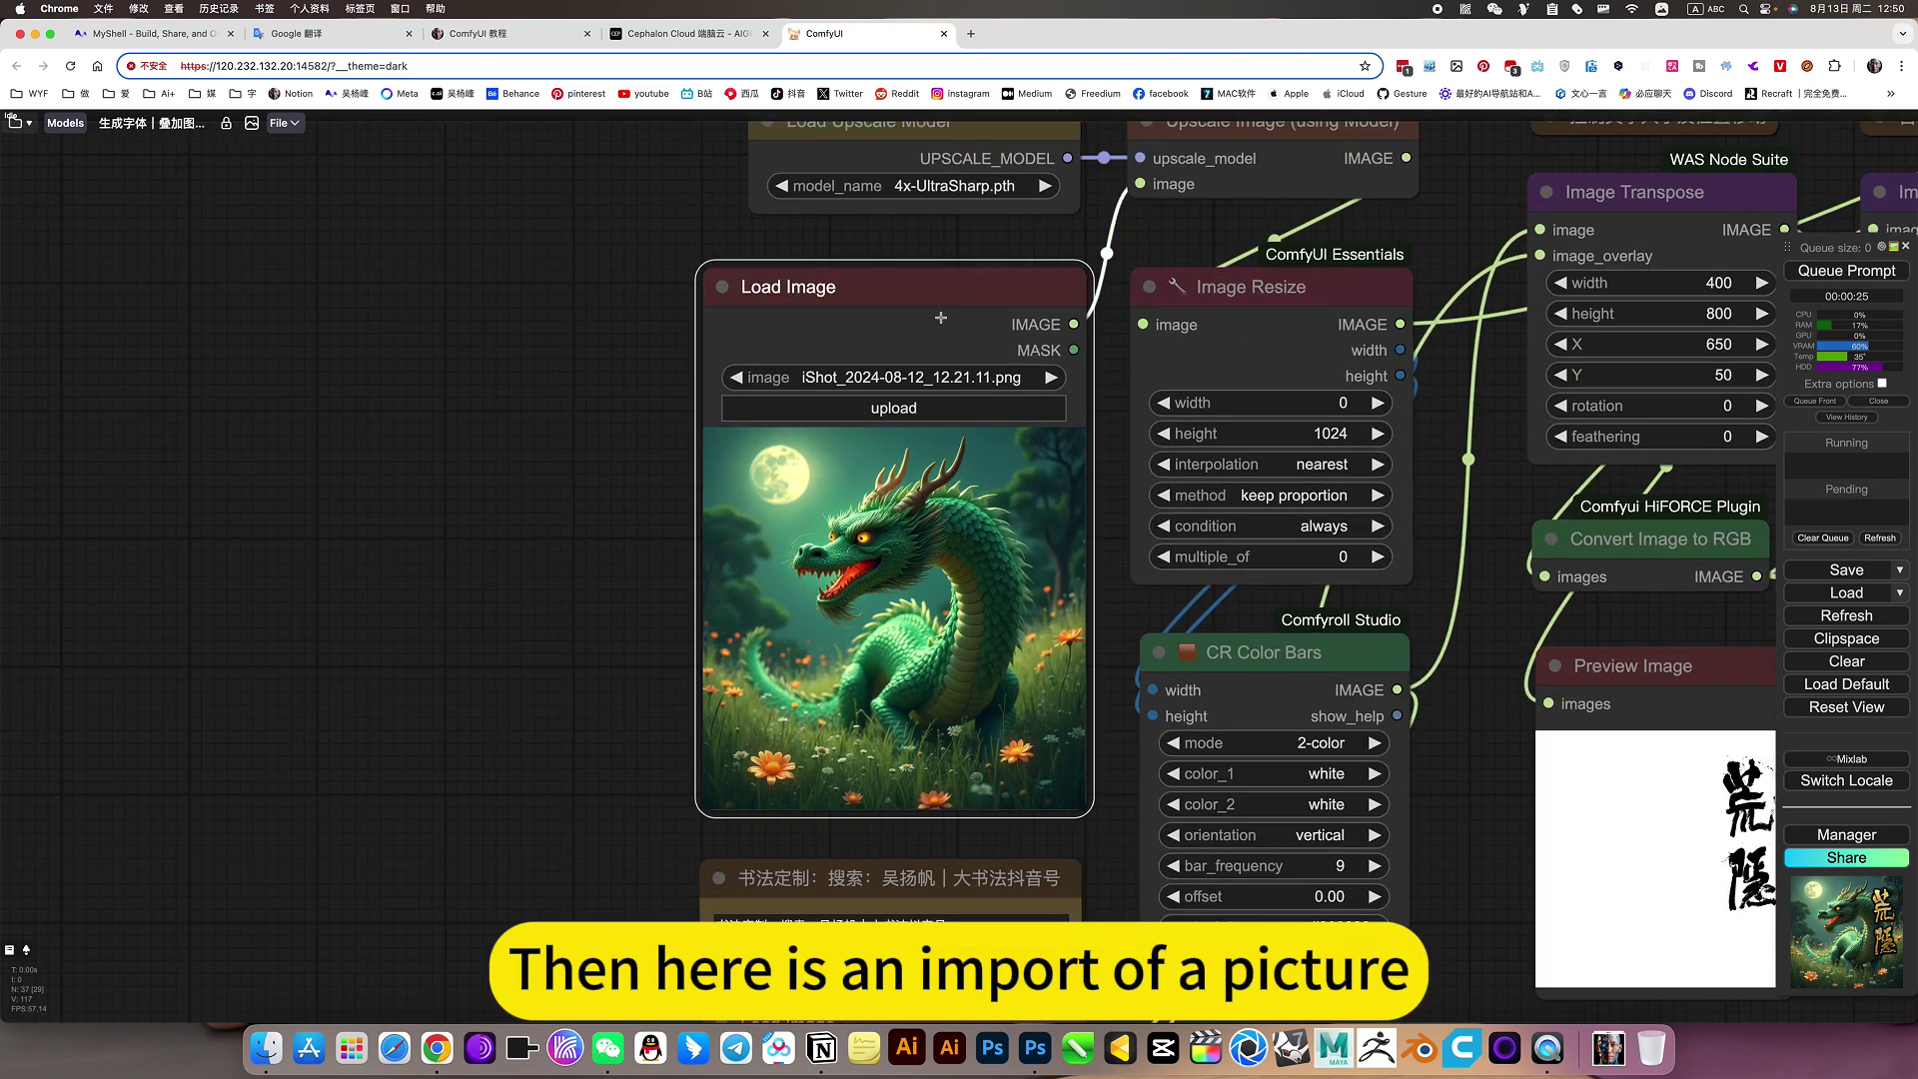
pyautogui.moveTo(492, 315); pyautogui.dragTo(424, 450)
pyautogui.click(1095, 278)
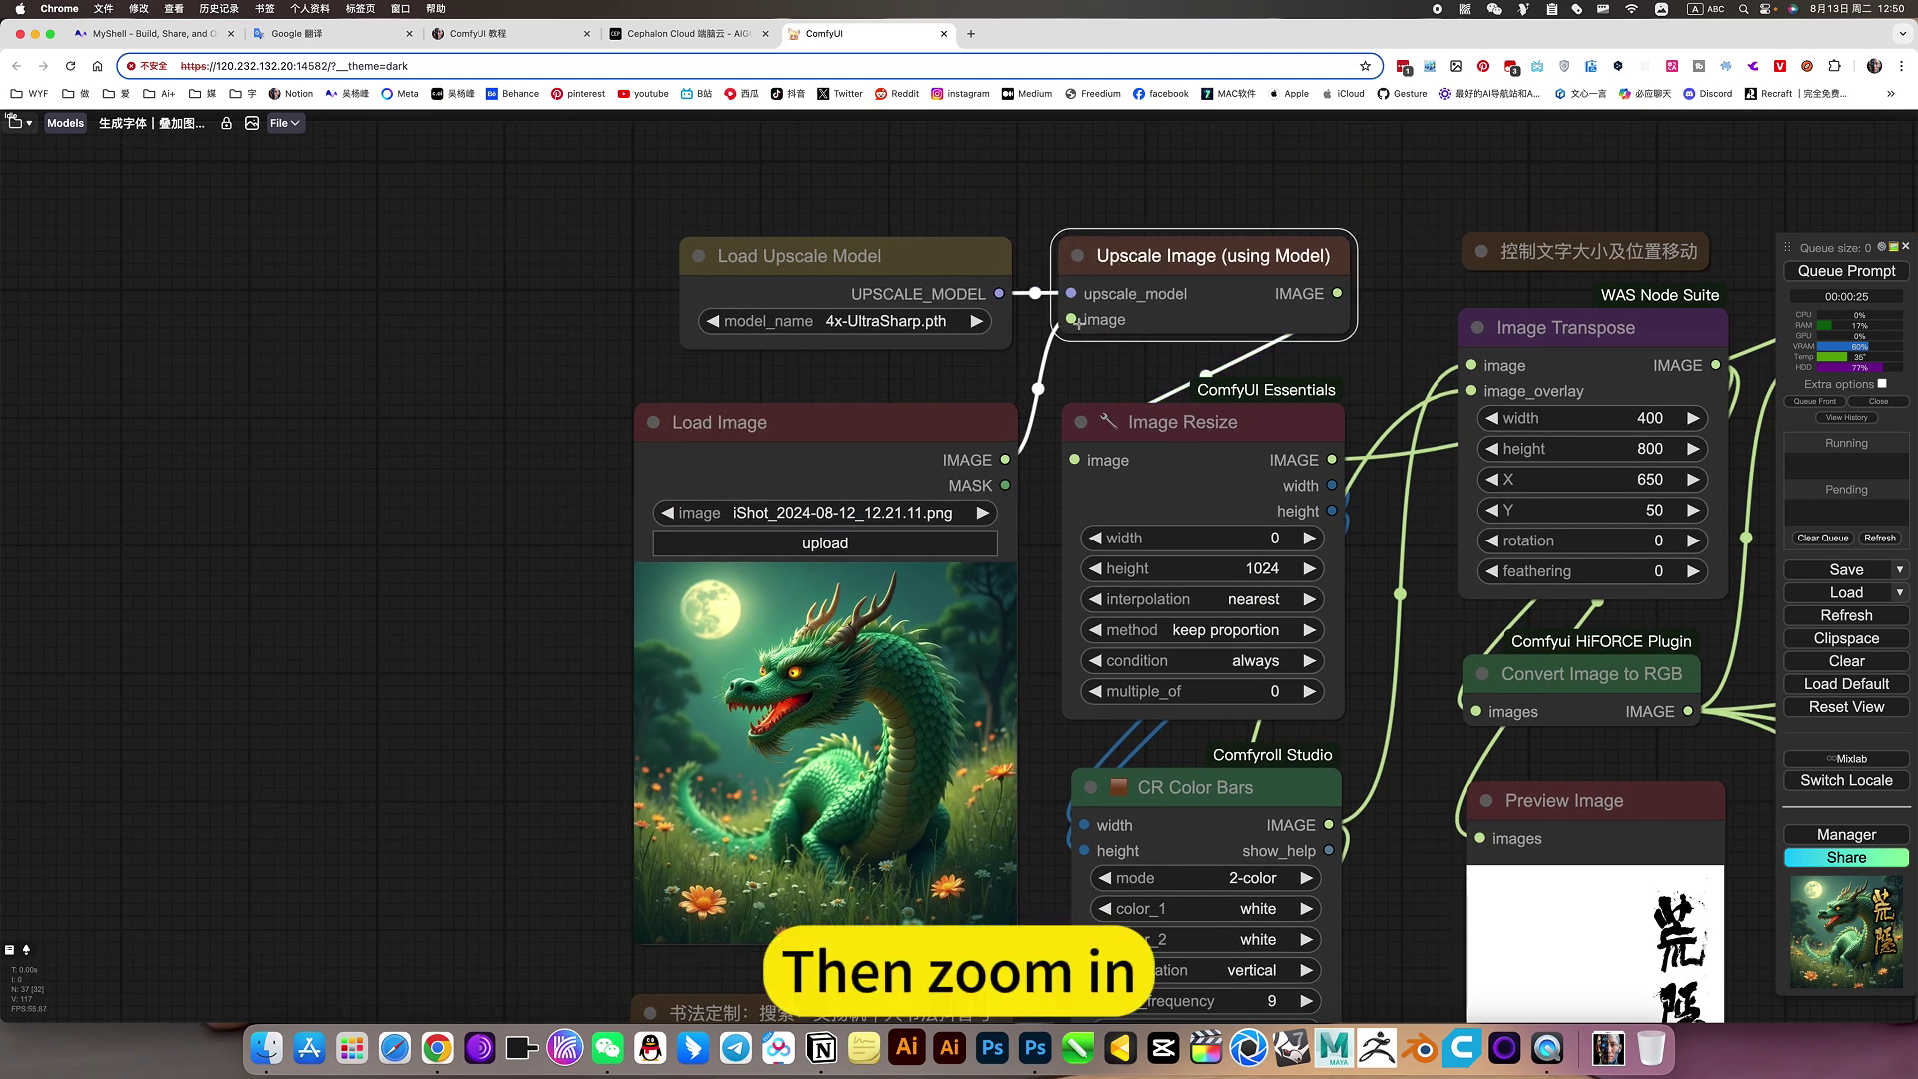
pyautogui.click(1165, 432)
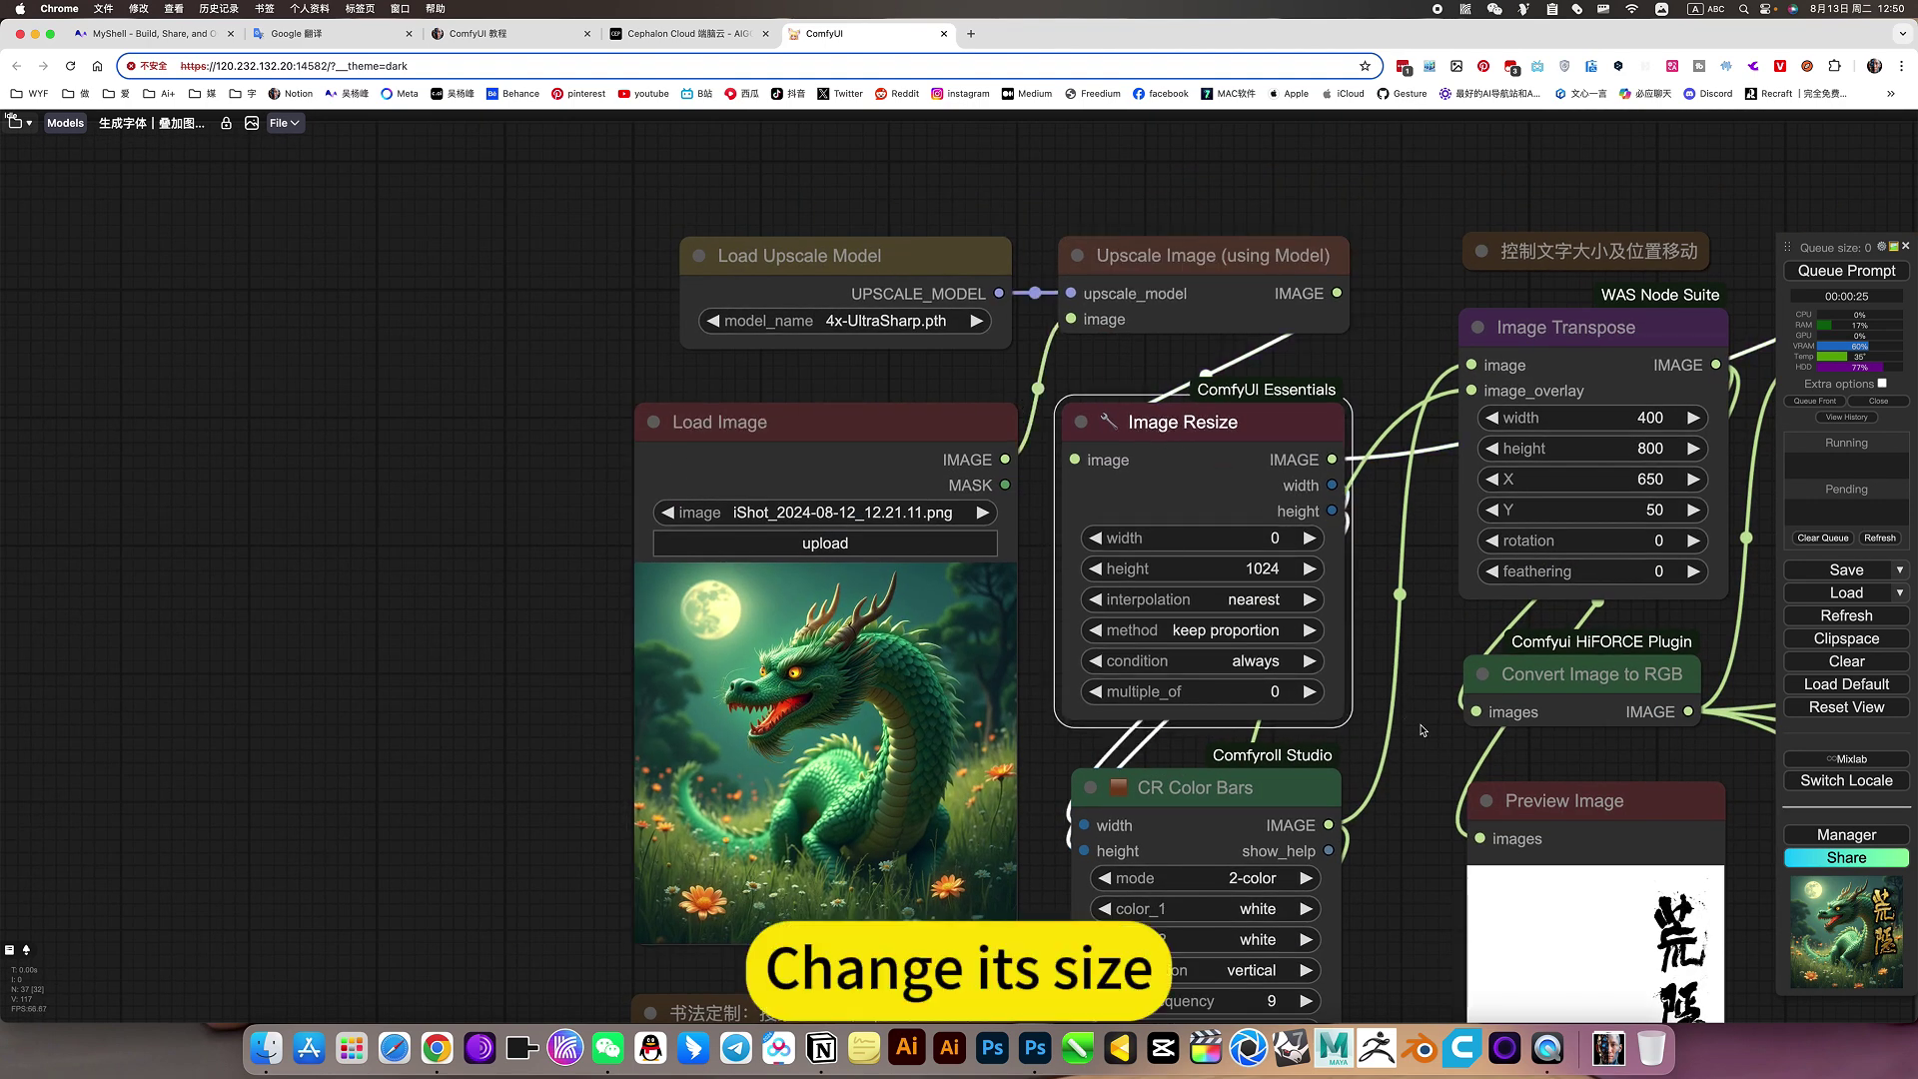
# - Show the Image Resize node's method options and leave the method on keep proportion
pyautogui.scroll(-2, 1423, 730)
pyautogui.hscroll(2, 1423, 730)
pyautogui.click(1140, 527)
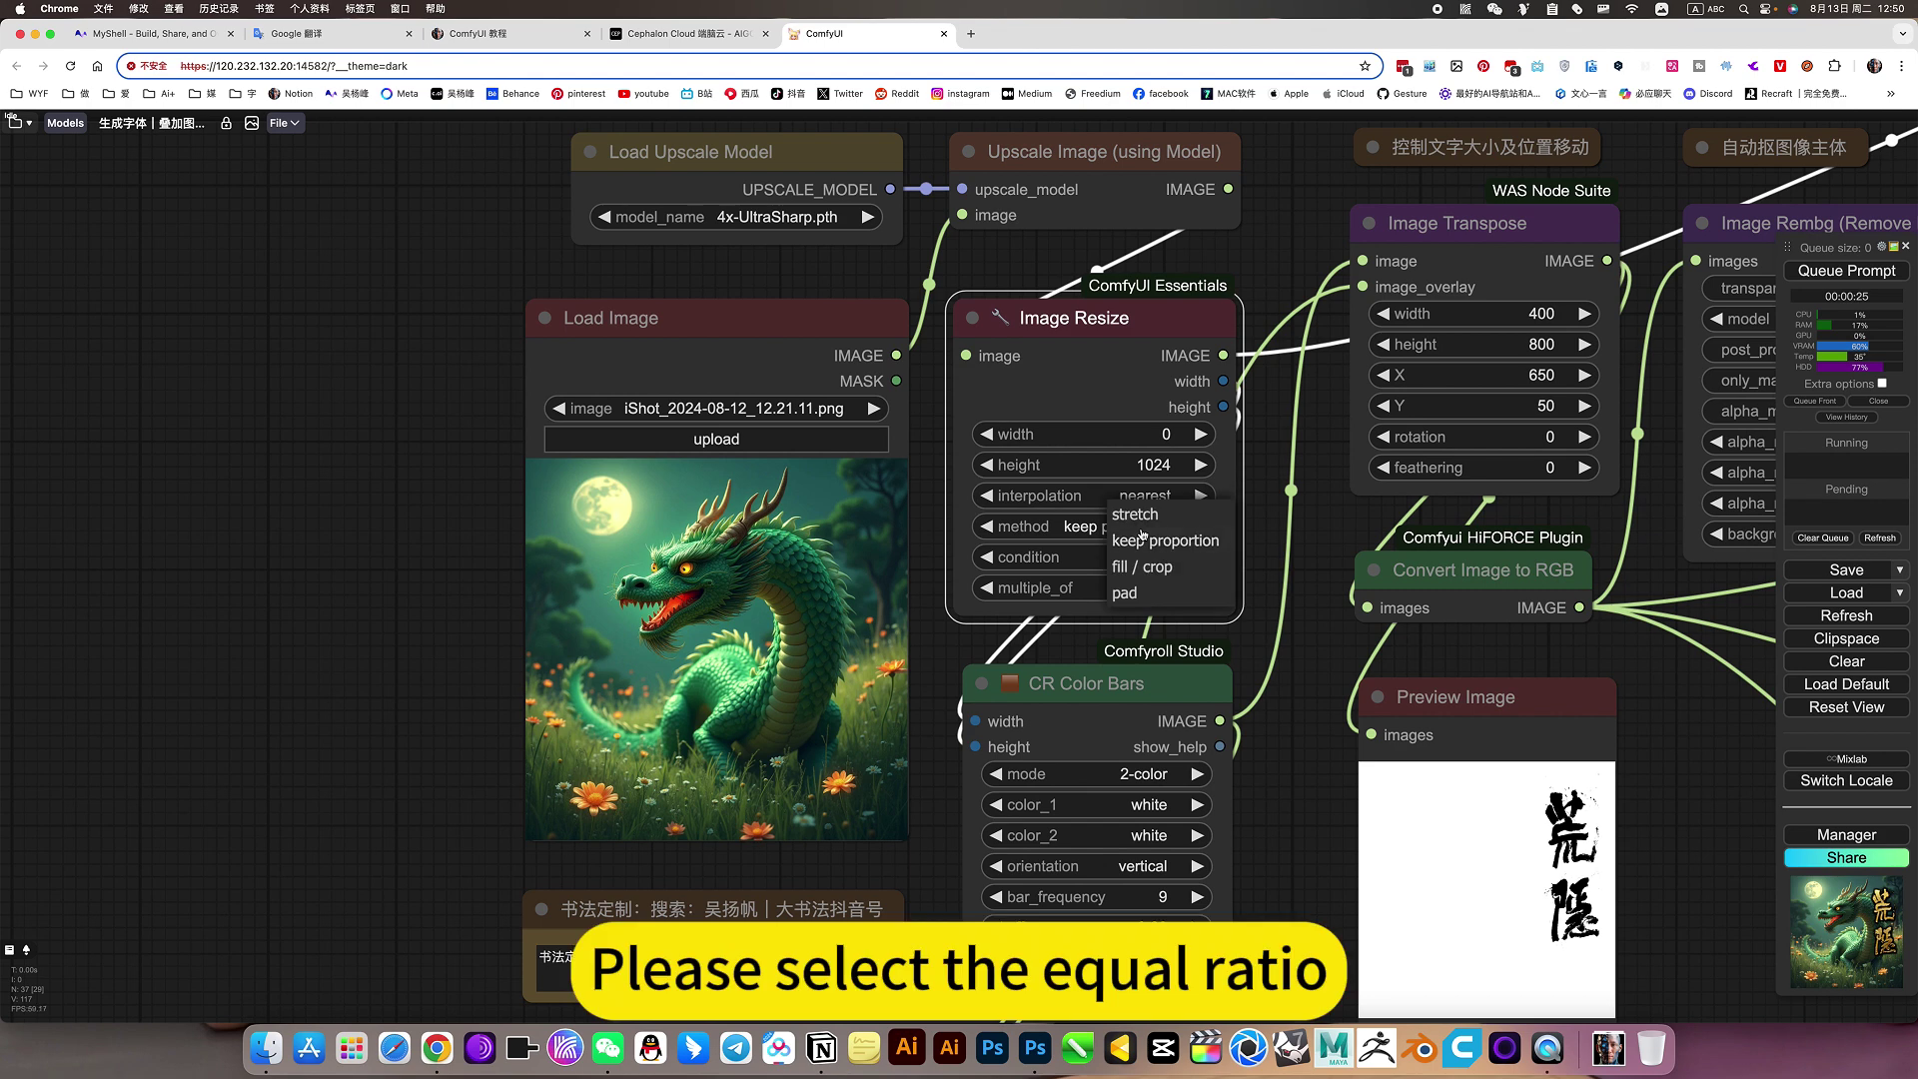
pyautogui.click(1299, 784)
# - Examine the CR Color Bars node's color settings and its Preview Image node, comparing the preview with the dragon picture
pyautogui.moveTo(1285, 813); pyautogui.dragTo(1278, 600)
pyautogui.scroll(1, 1252, 620)
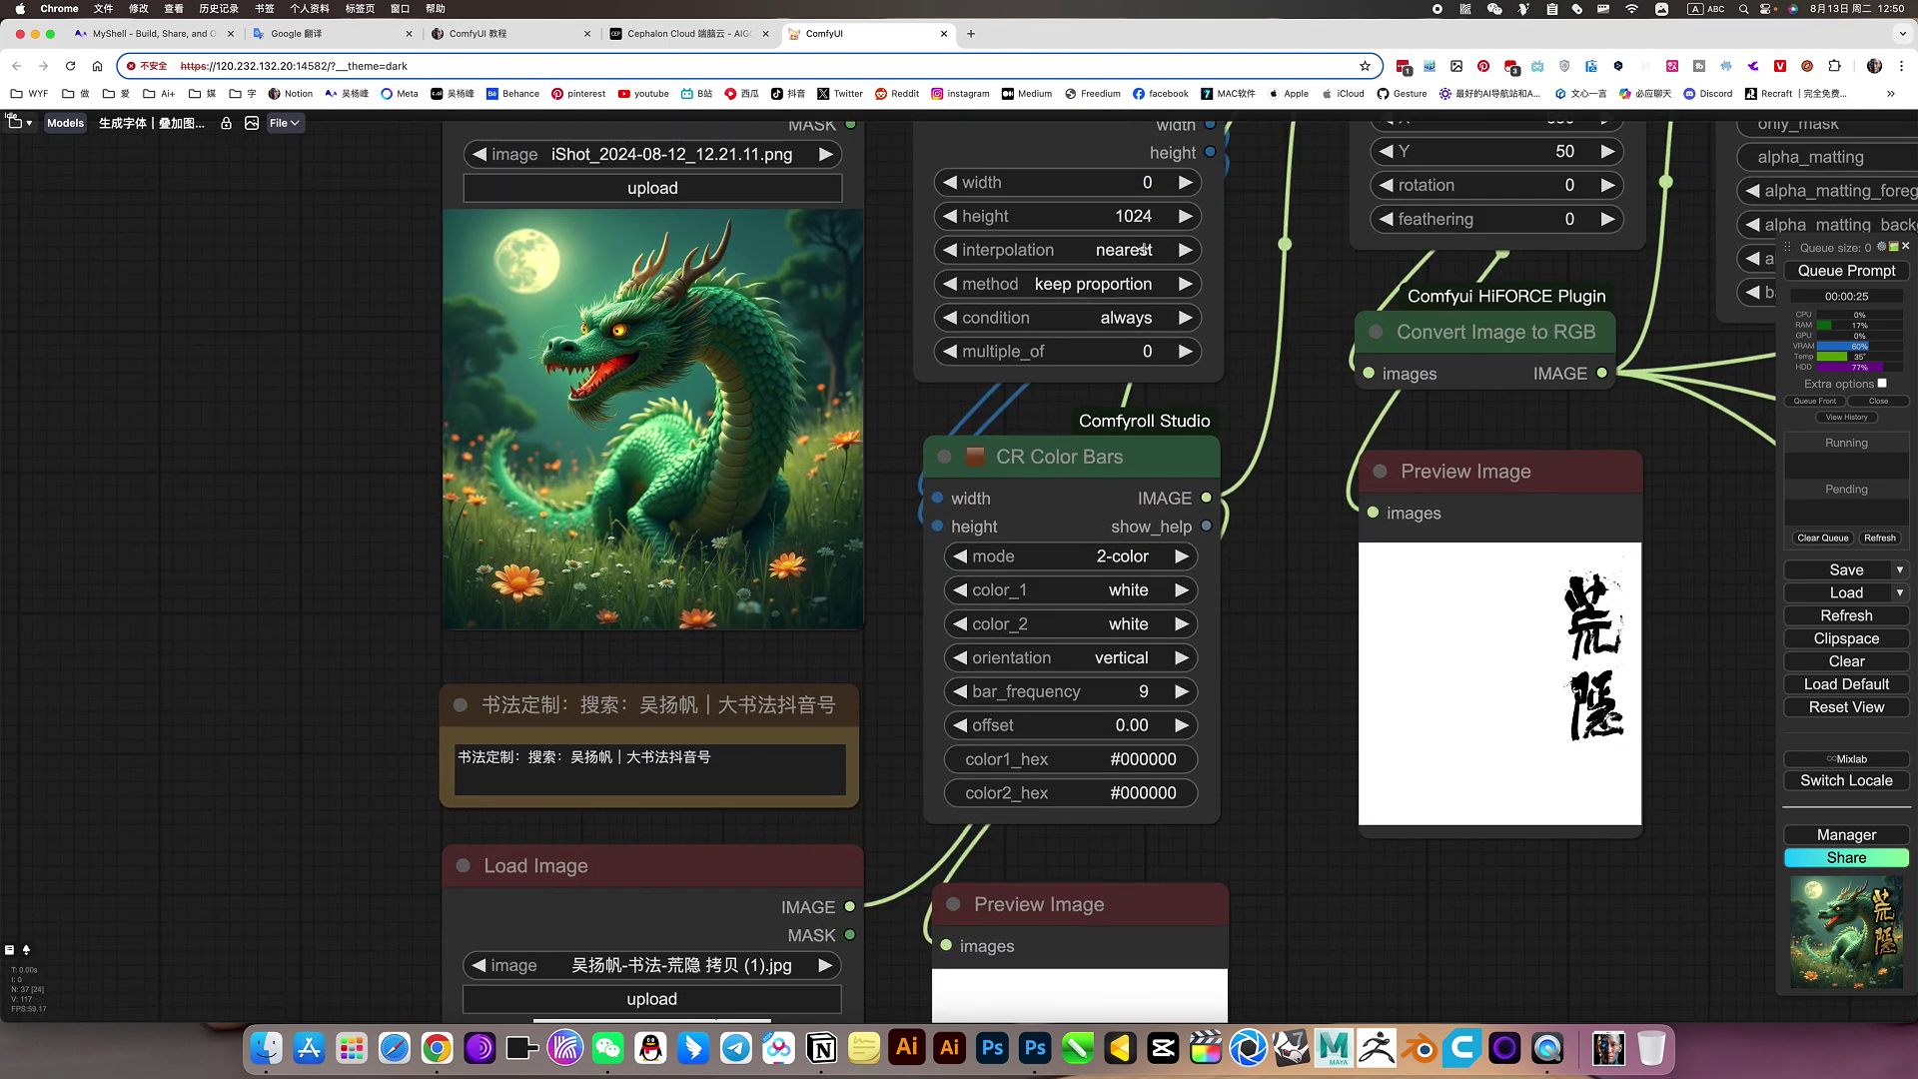
pyautogui.scroll(-3, 1239, 477)
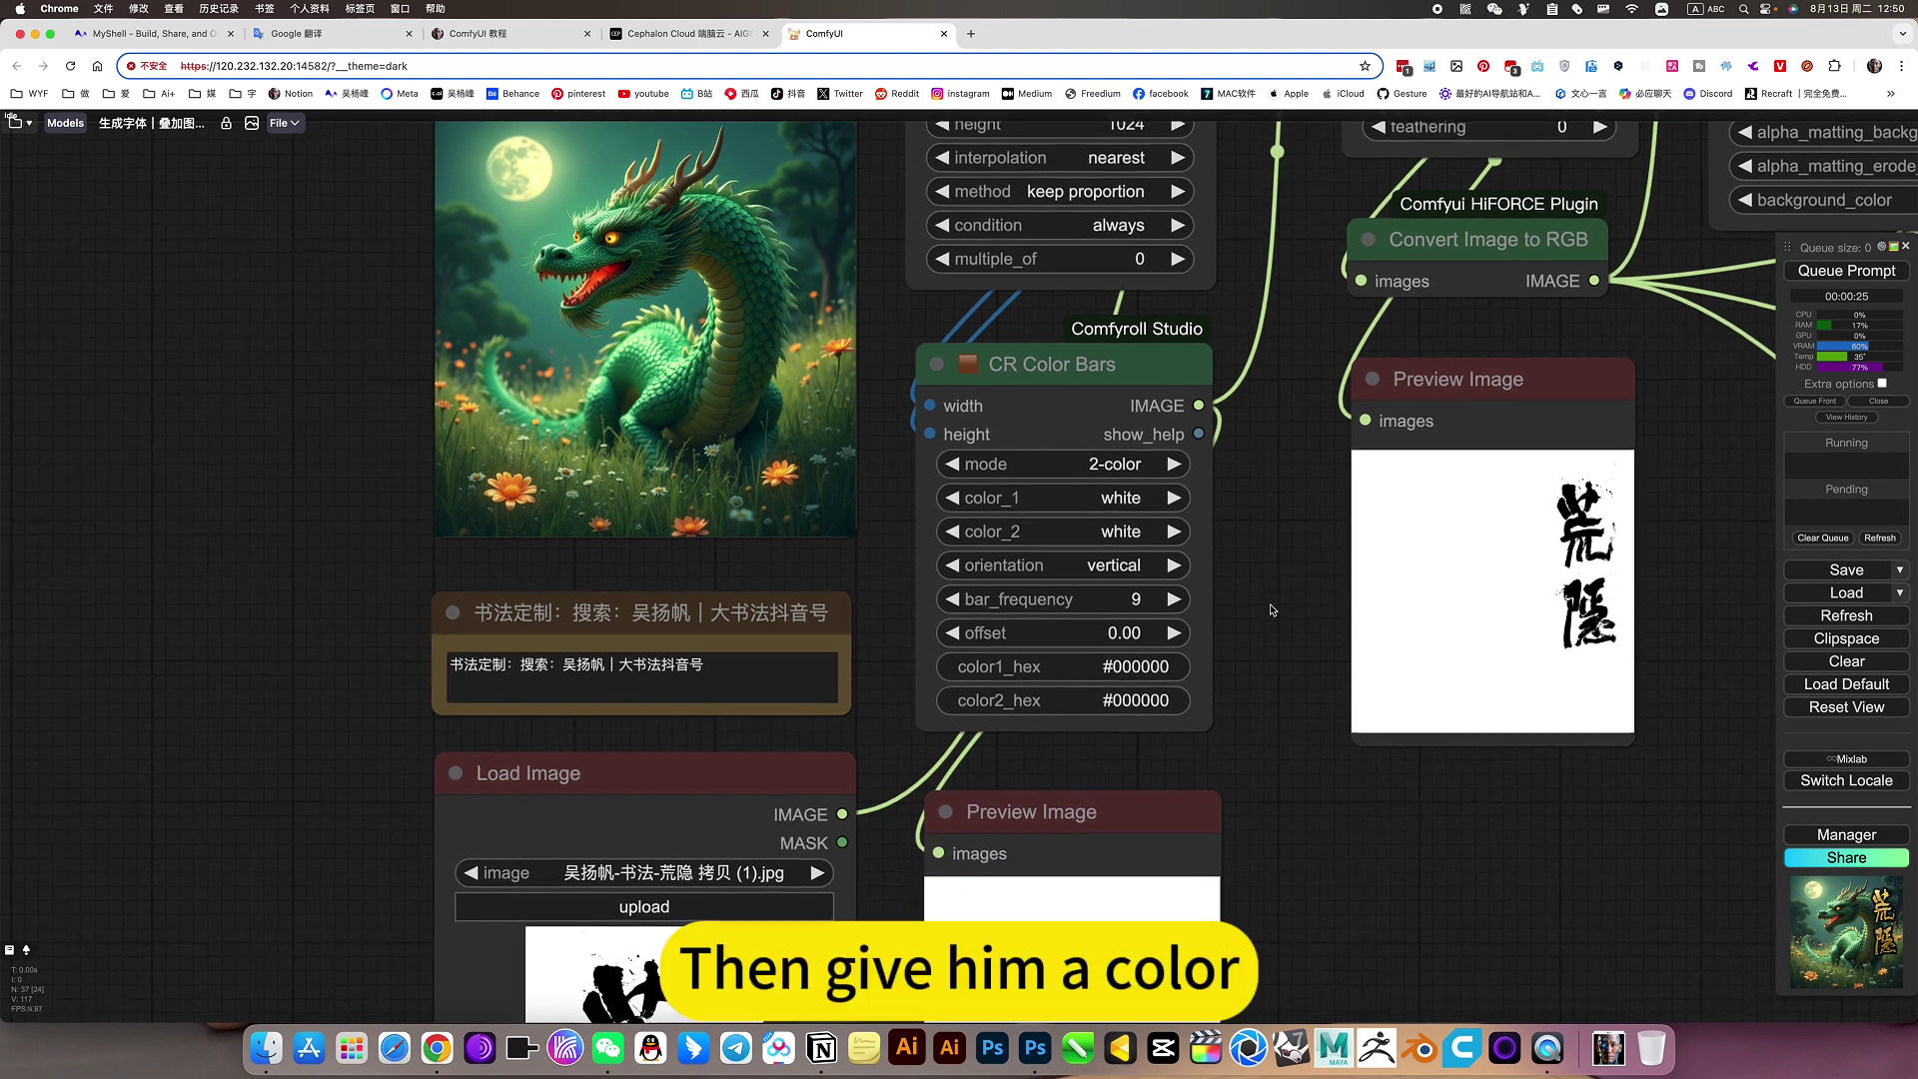
pyautogui.click(1123, 532)
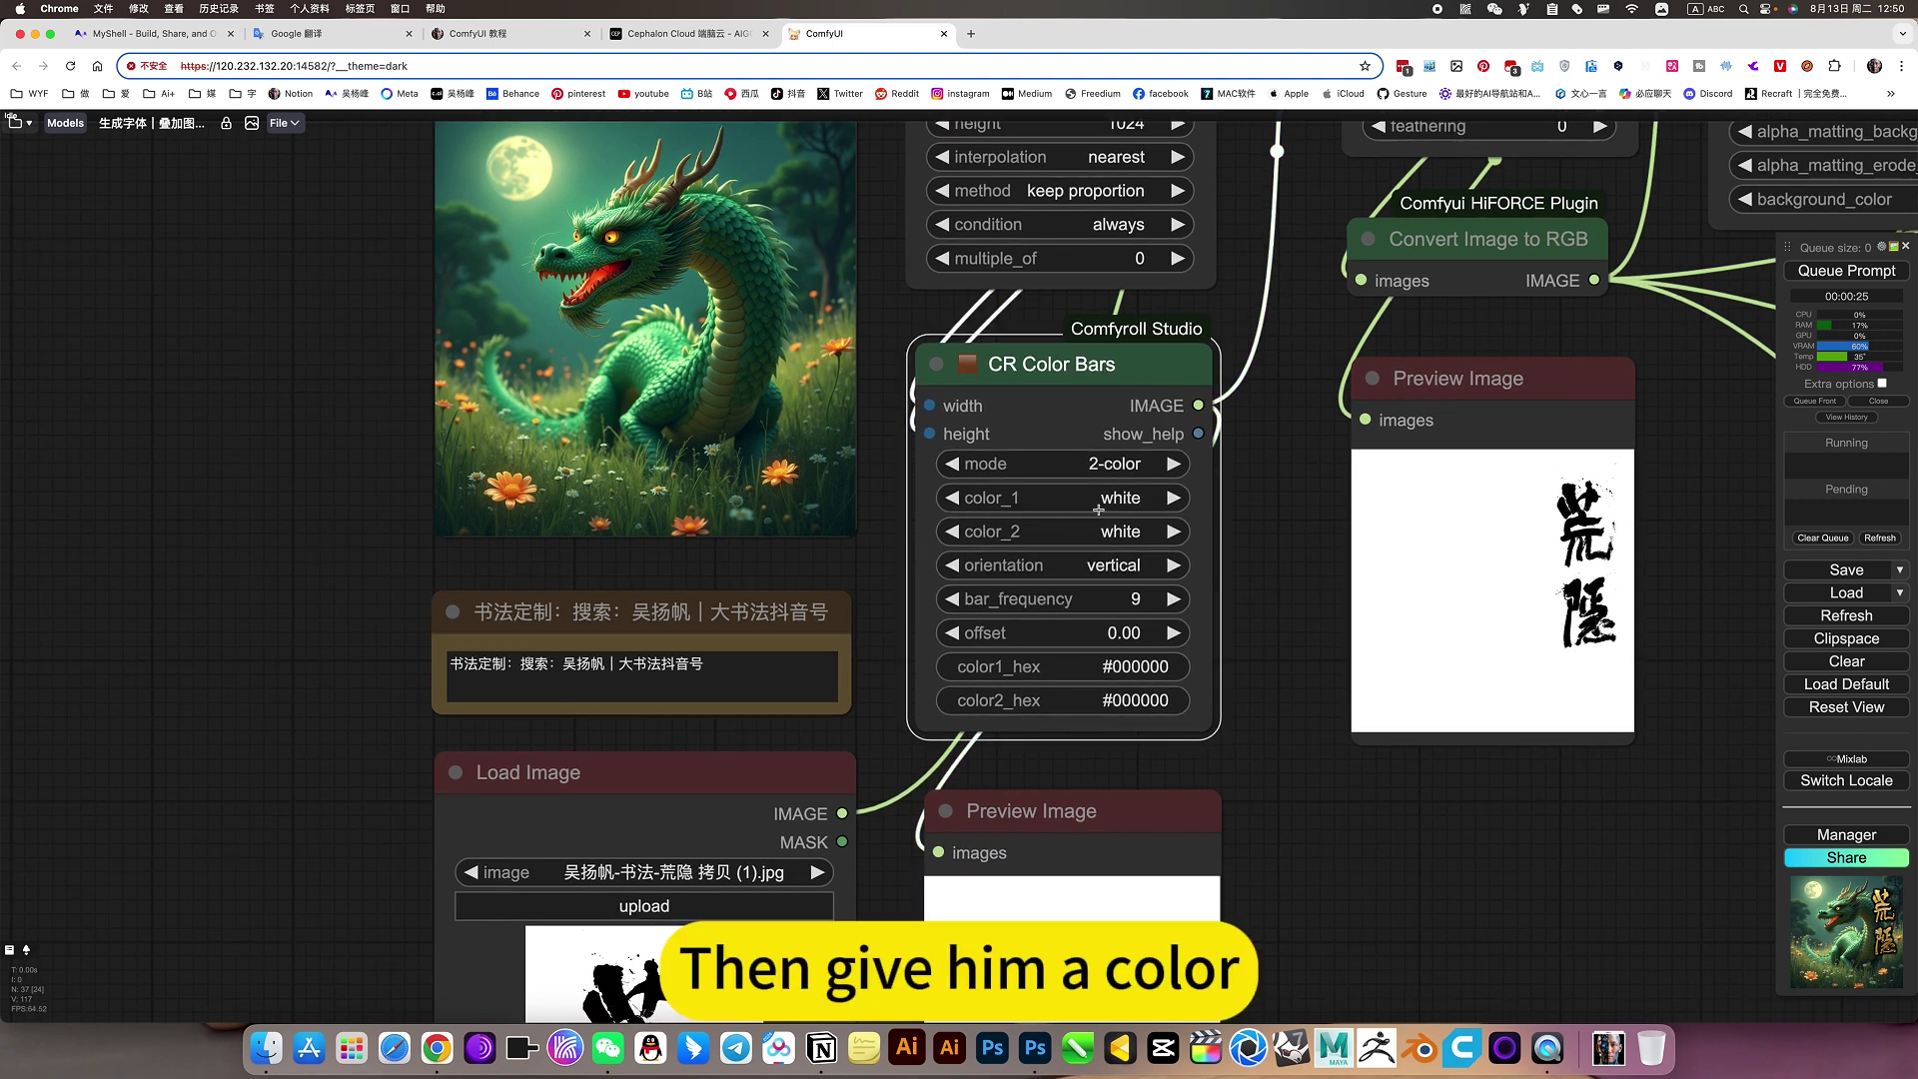
pyautogui.scroll(-5, 1246, 663)
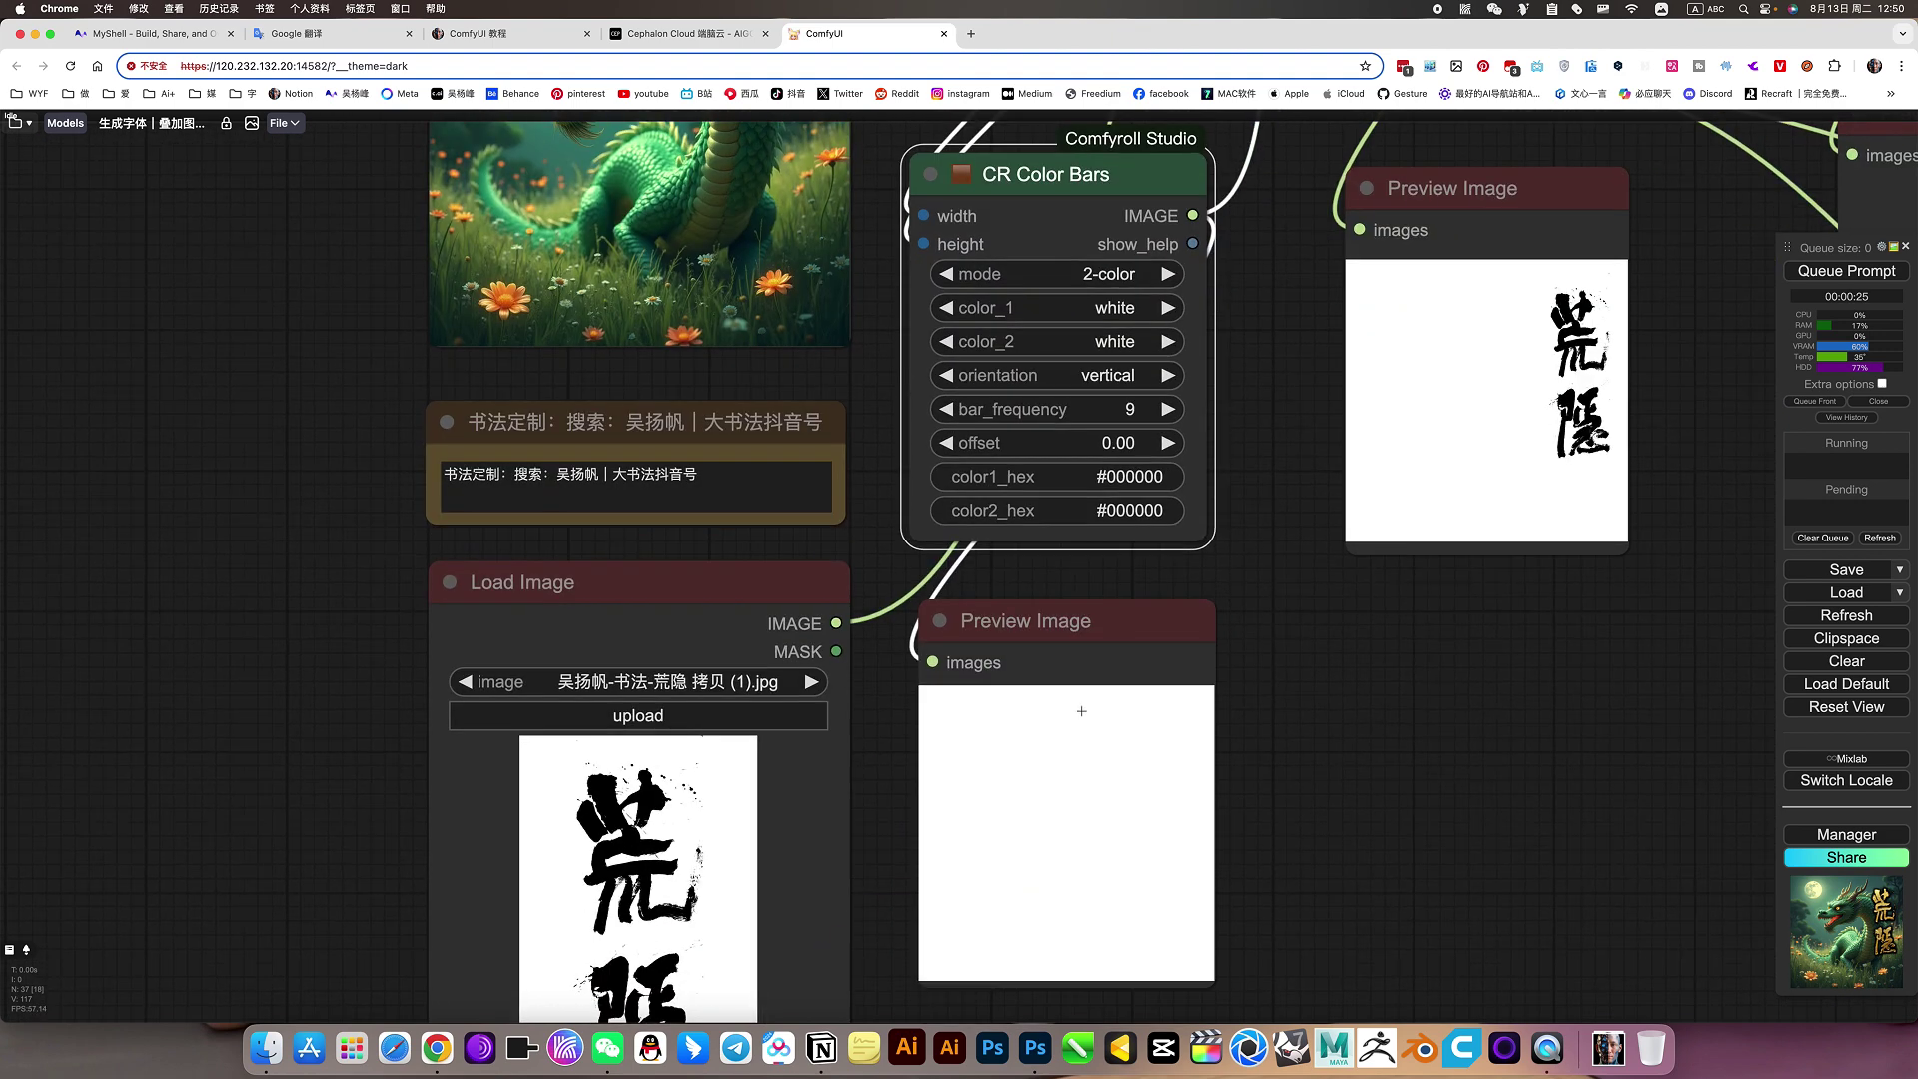
pyautogui.click(1014, 731)
pyautogui.click(706, 211)
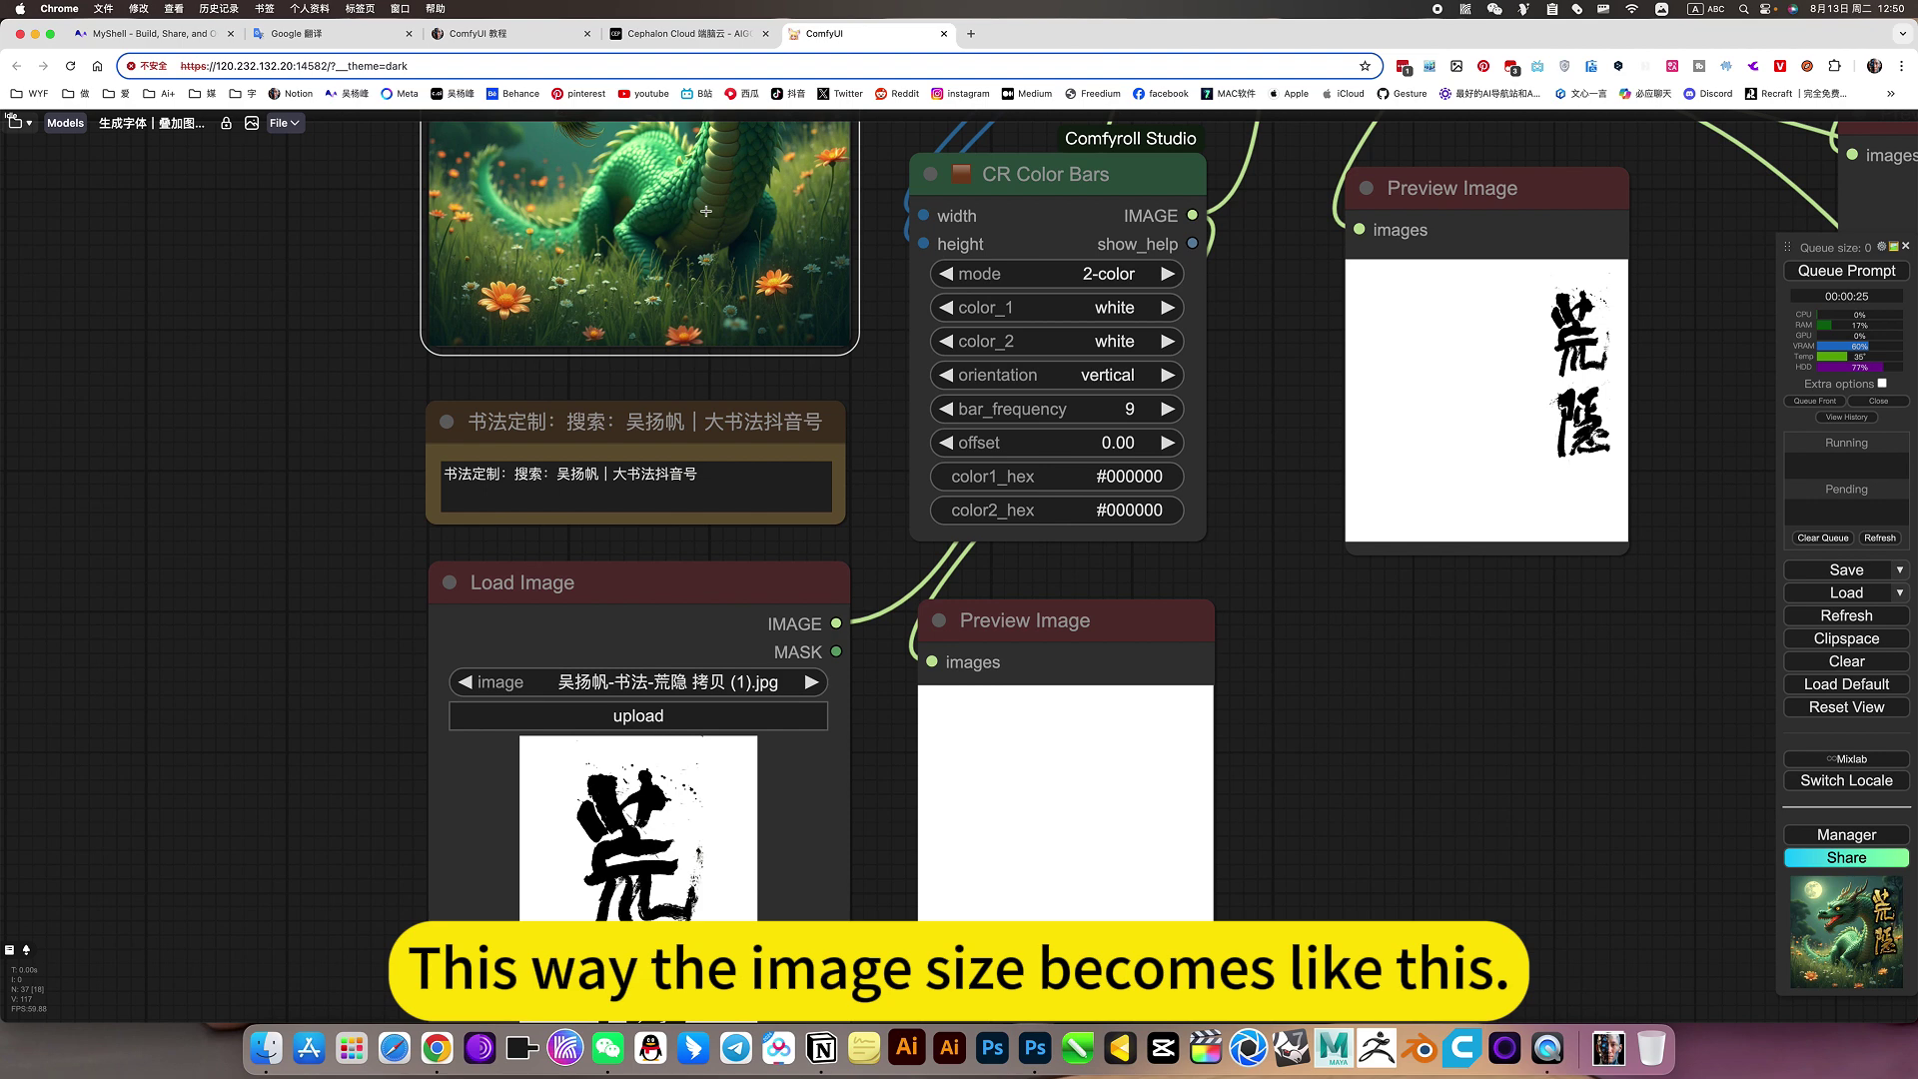
pyautogui.click(1047, 635)
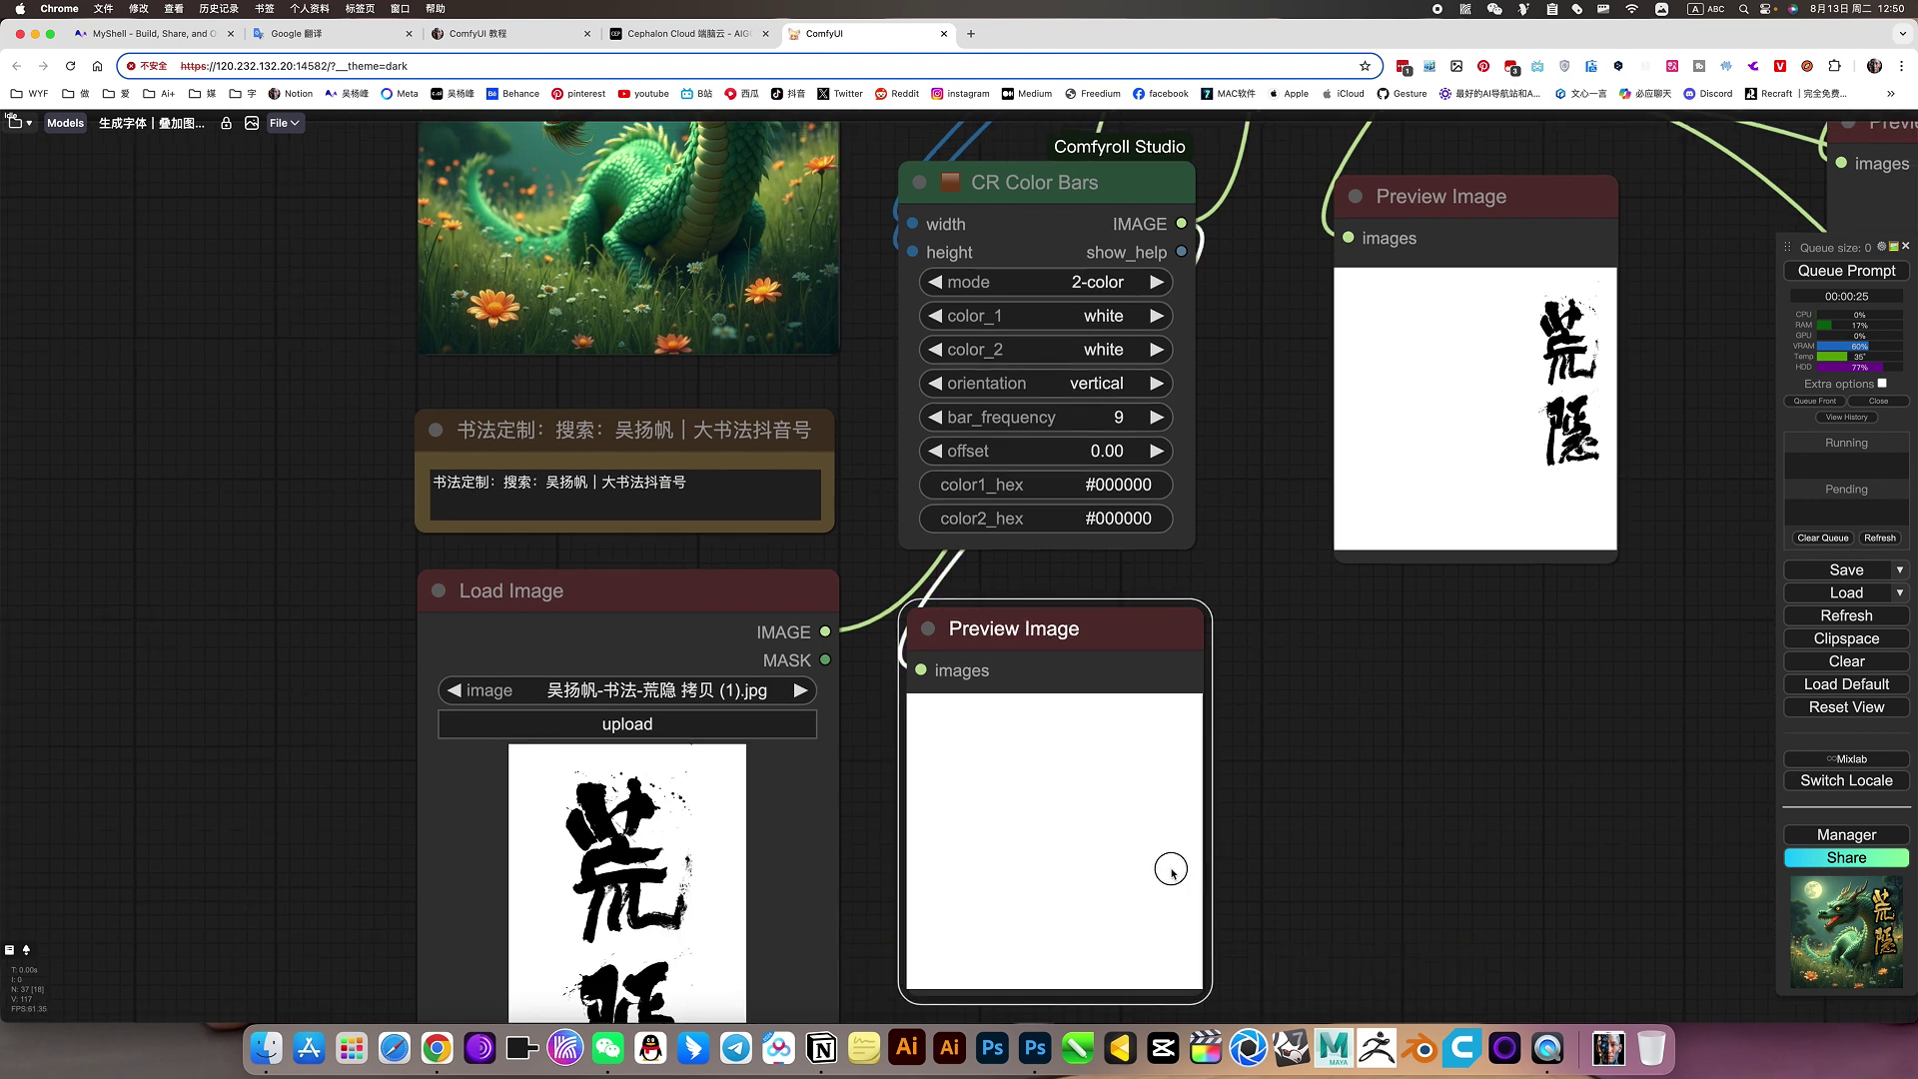
# - Examine the Load Image node holding the calligraphy picture and follow its connection towards the Image Transpose node
pyautogui.scroll(5, 1169, 869)
pyautogui.hscroll(5, 1169, 869)
pyautogui.scroll(-4, 1199, 890)
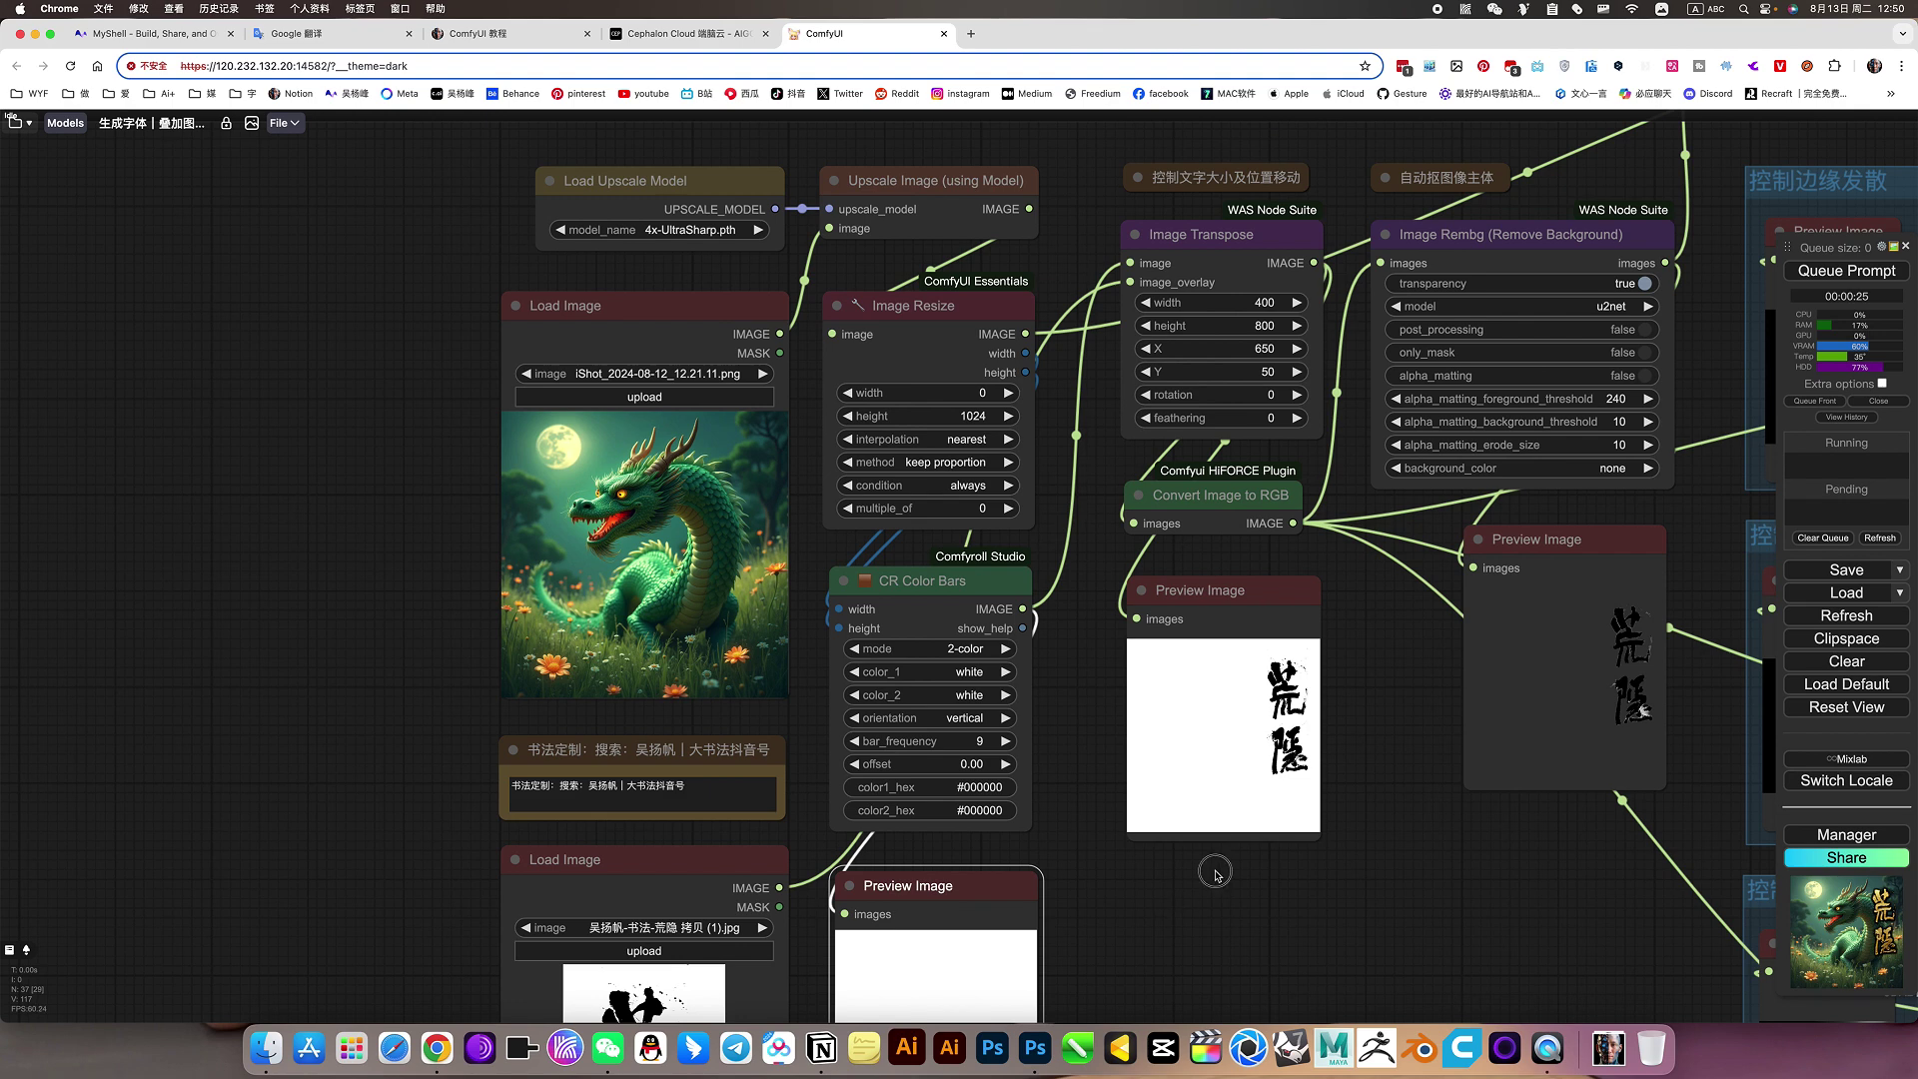
pyautogui.moveTo(1216, 871); pyautogui.dragTo(1448, 719)
pyautogui.click(918, 714)
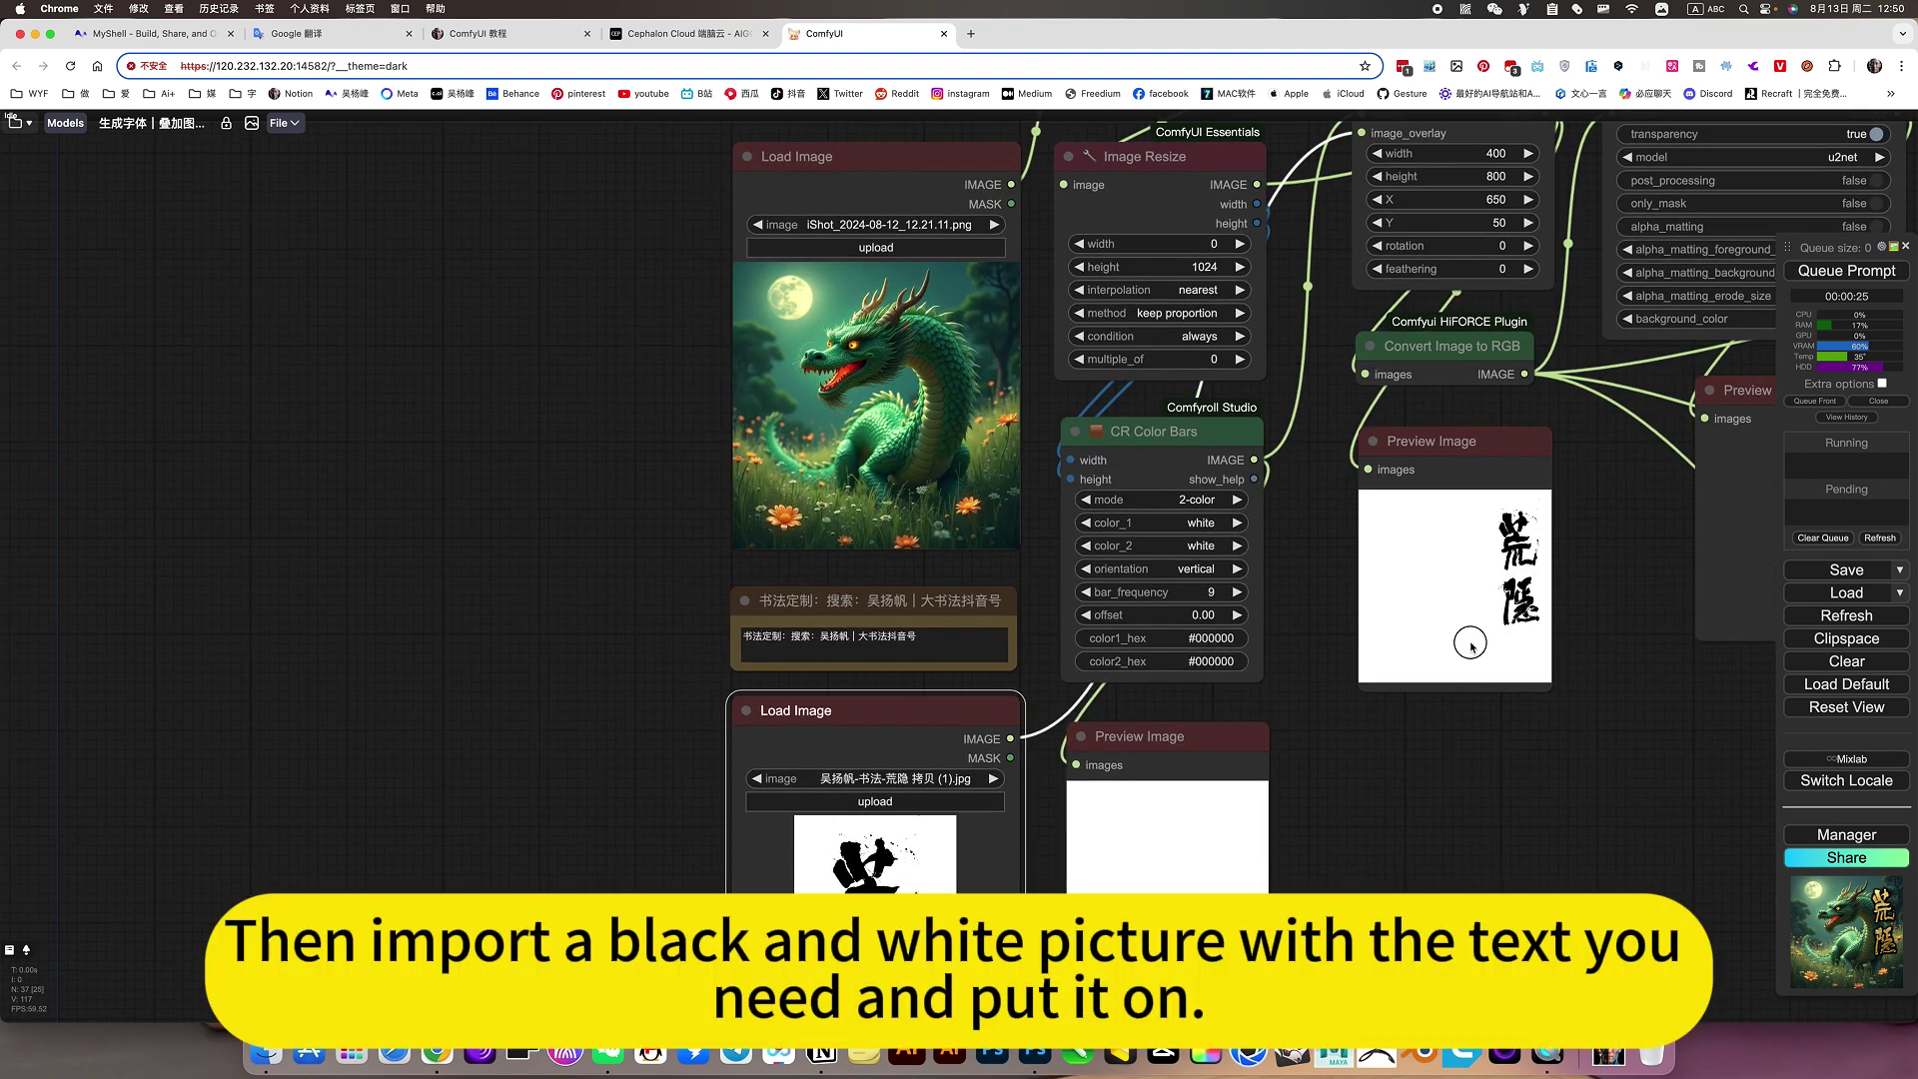
pyautogui.scroll(-5, 1469, 633)
pyautogui.hscroll(-3, 1469, 634)
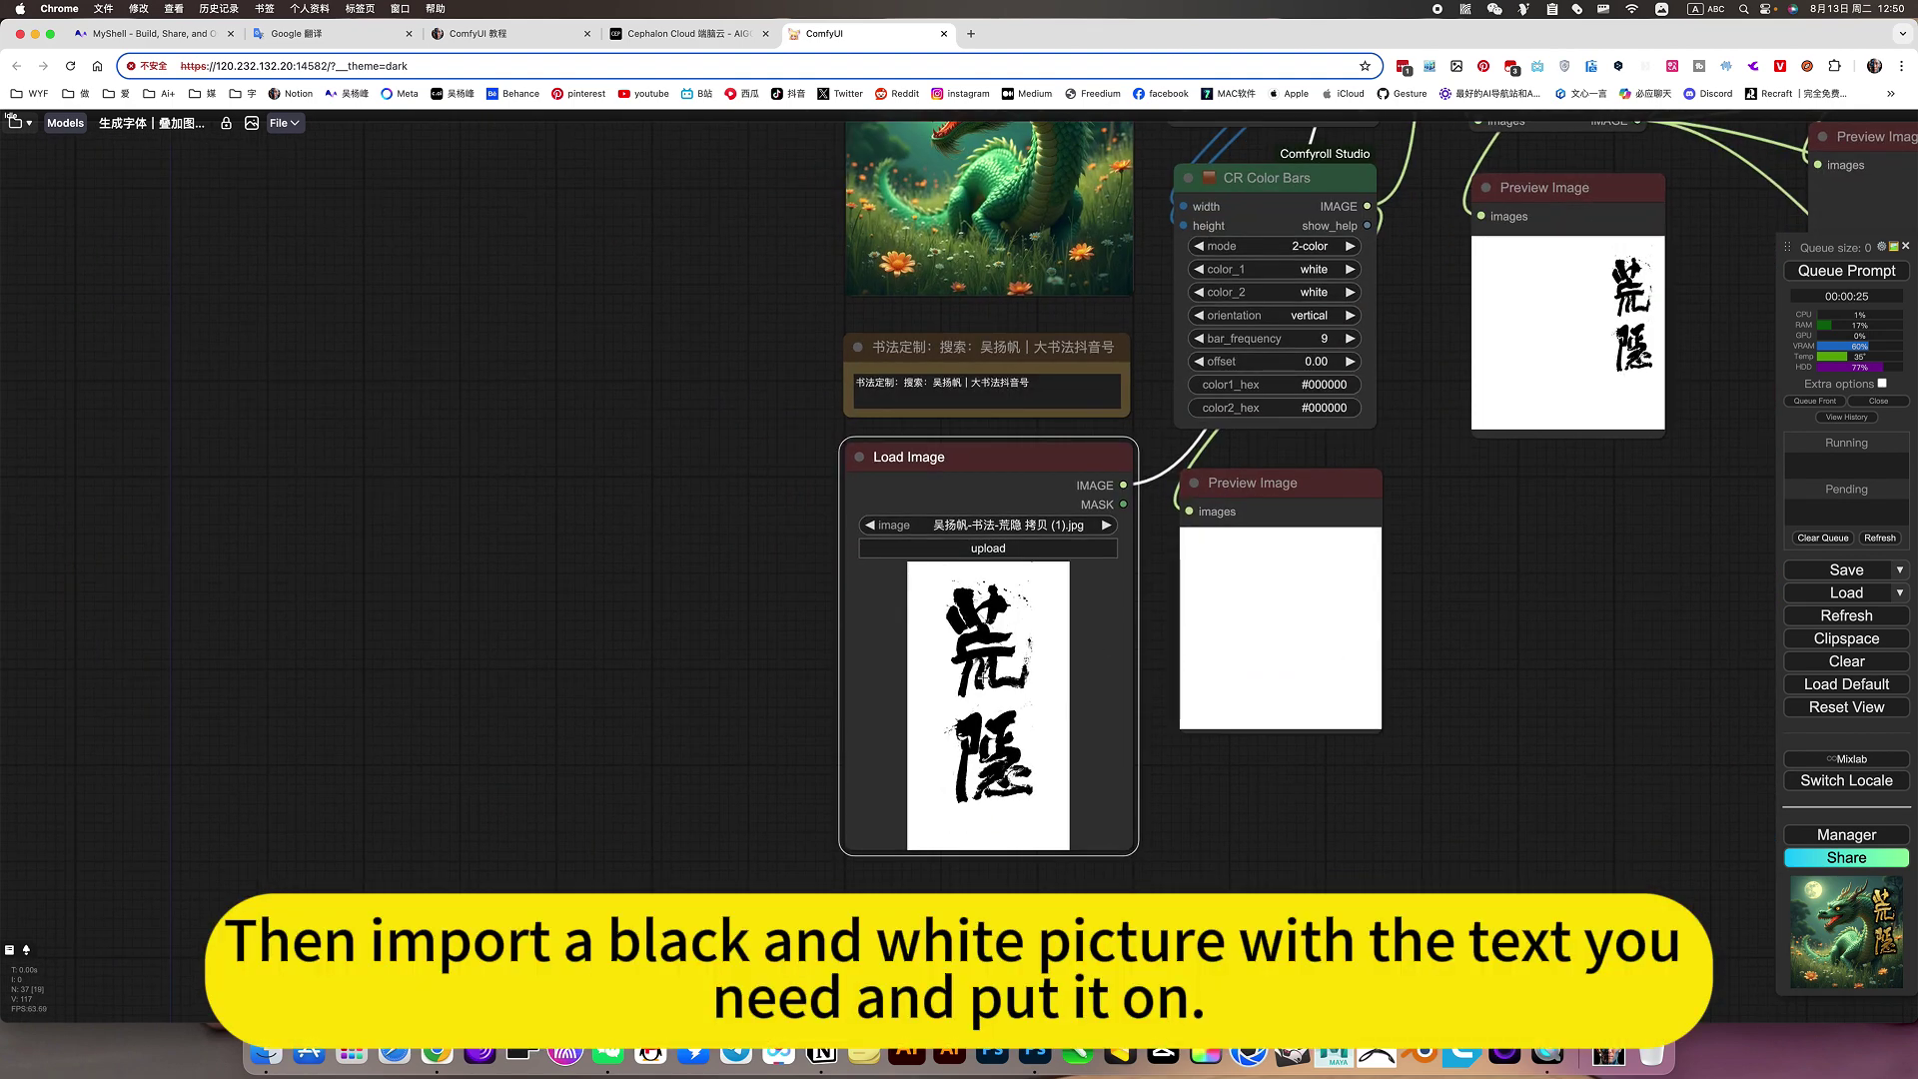
pyautogui.scroll(-5, 1561, 595)
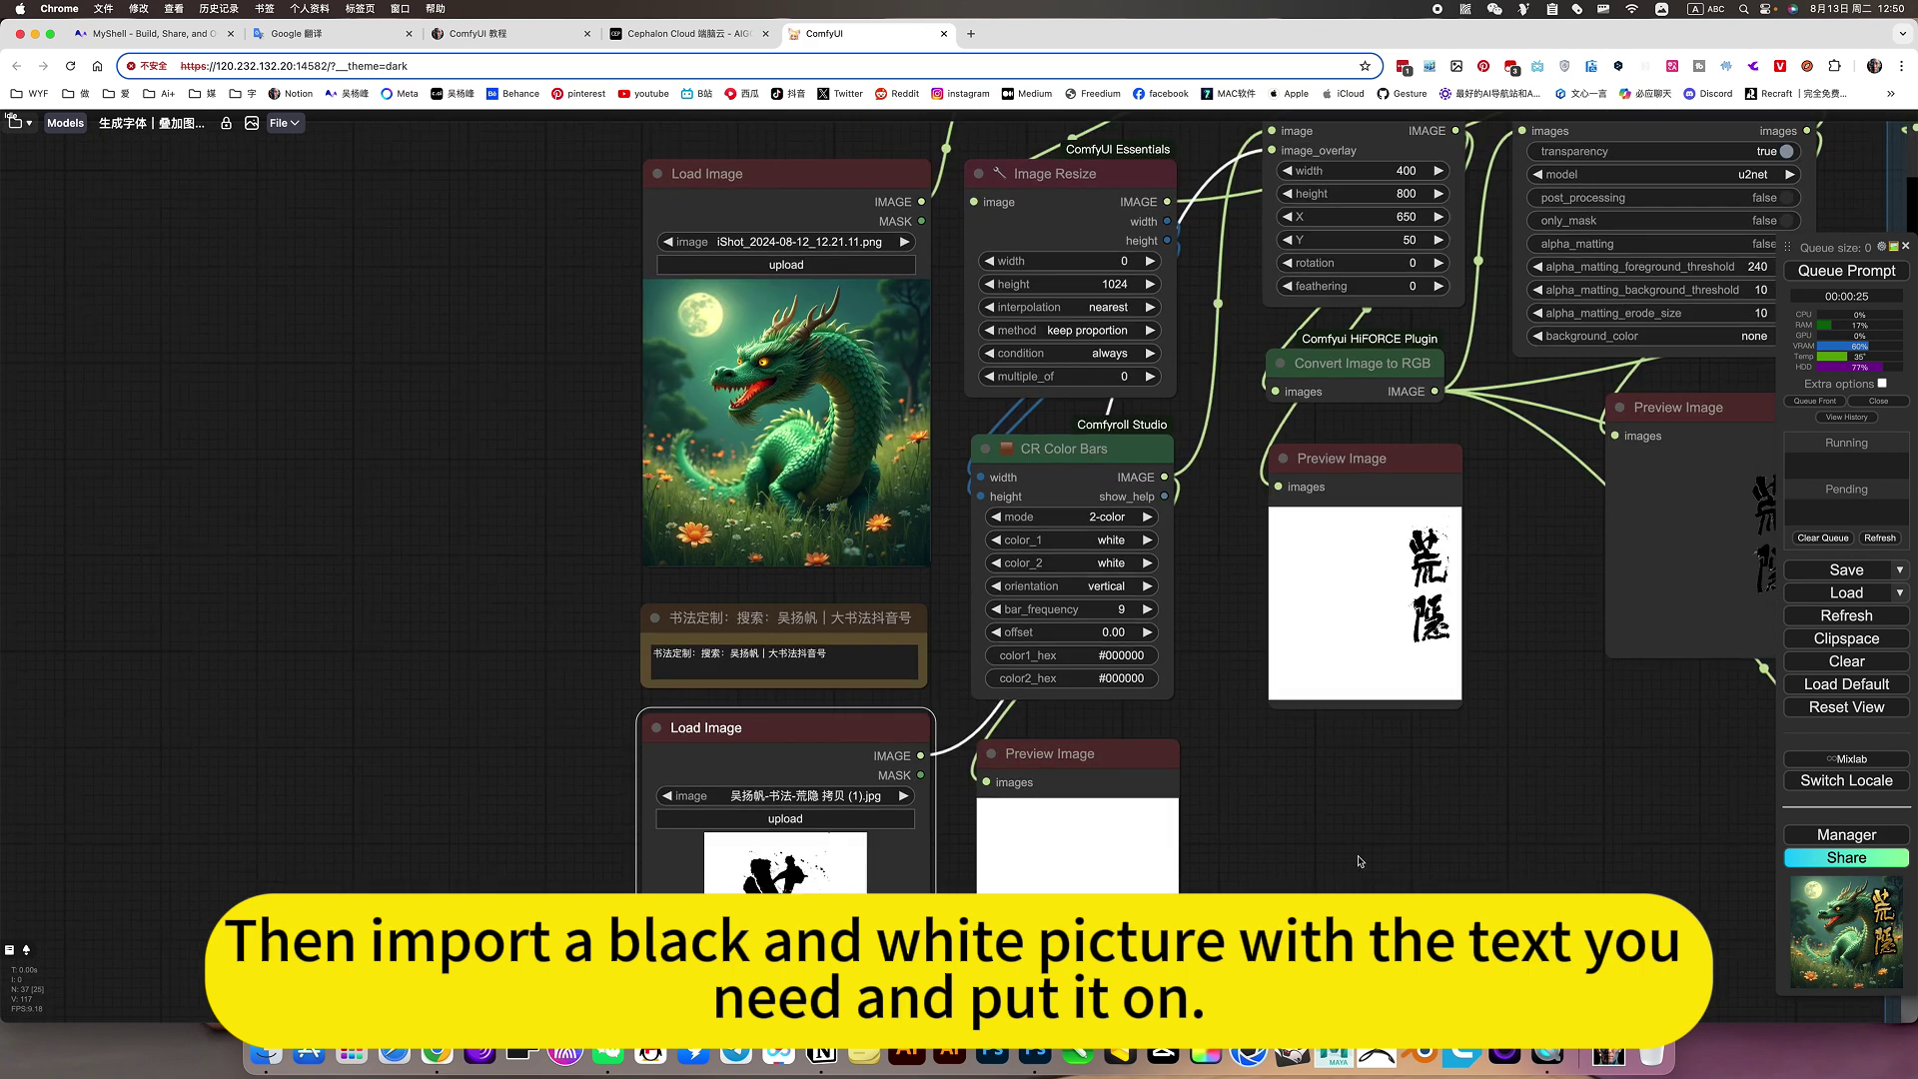
pyautogui.scroll(5, 1504, 774)
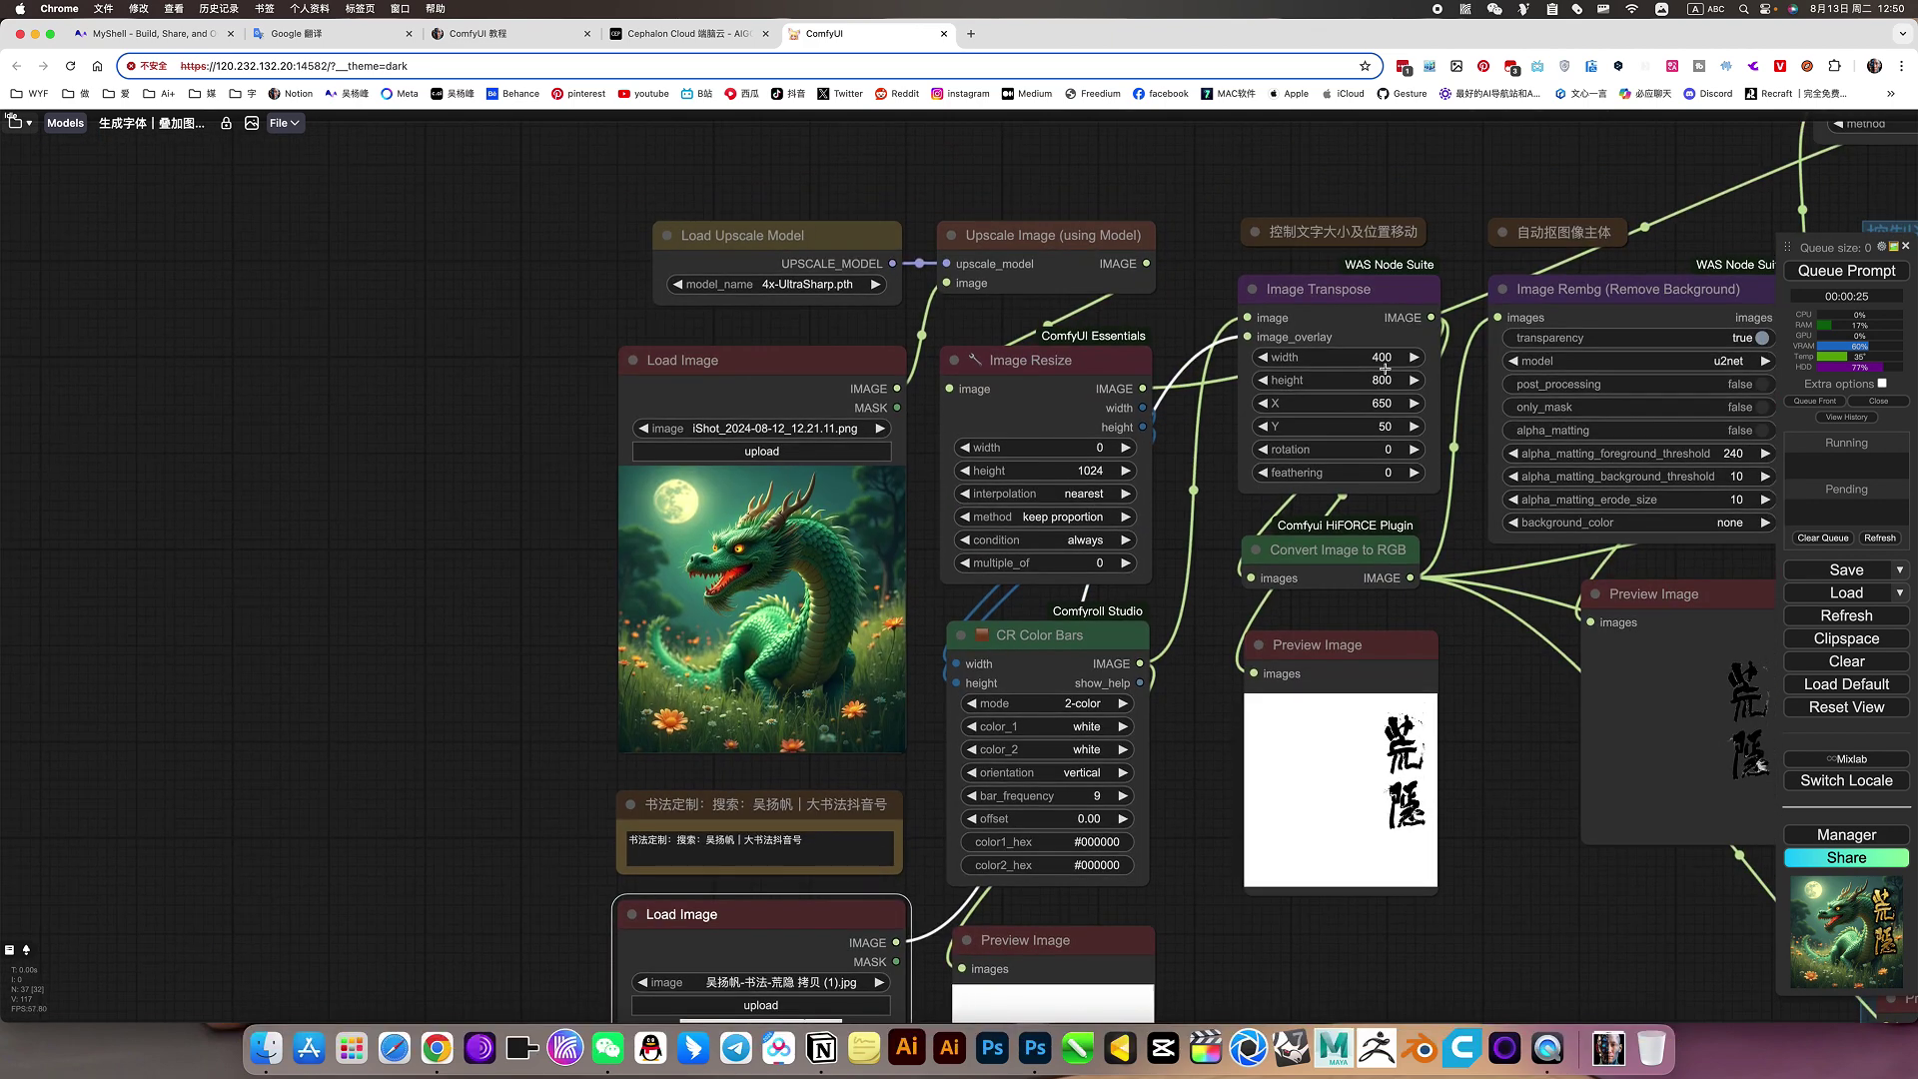
# - Highlight the Image Transpose node and compare its image and image_overlay inputs with the white background and calligraphy sources
pyautogui.click(1304, 304)
pyautogui.scroll(3, 1190, 288)
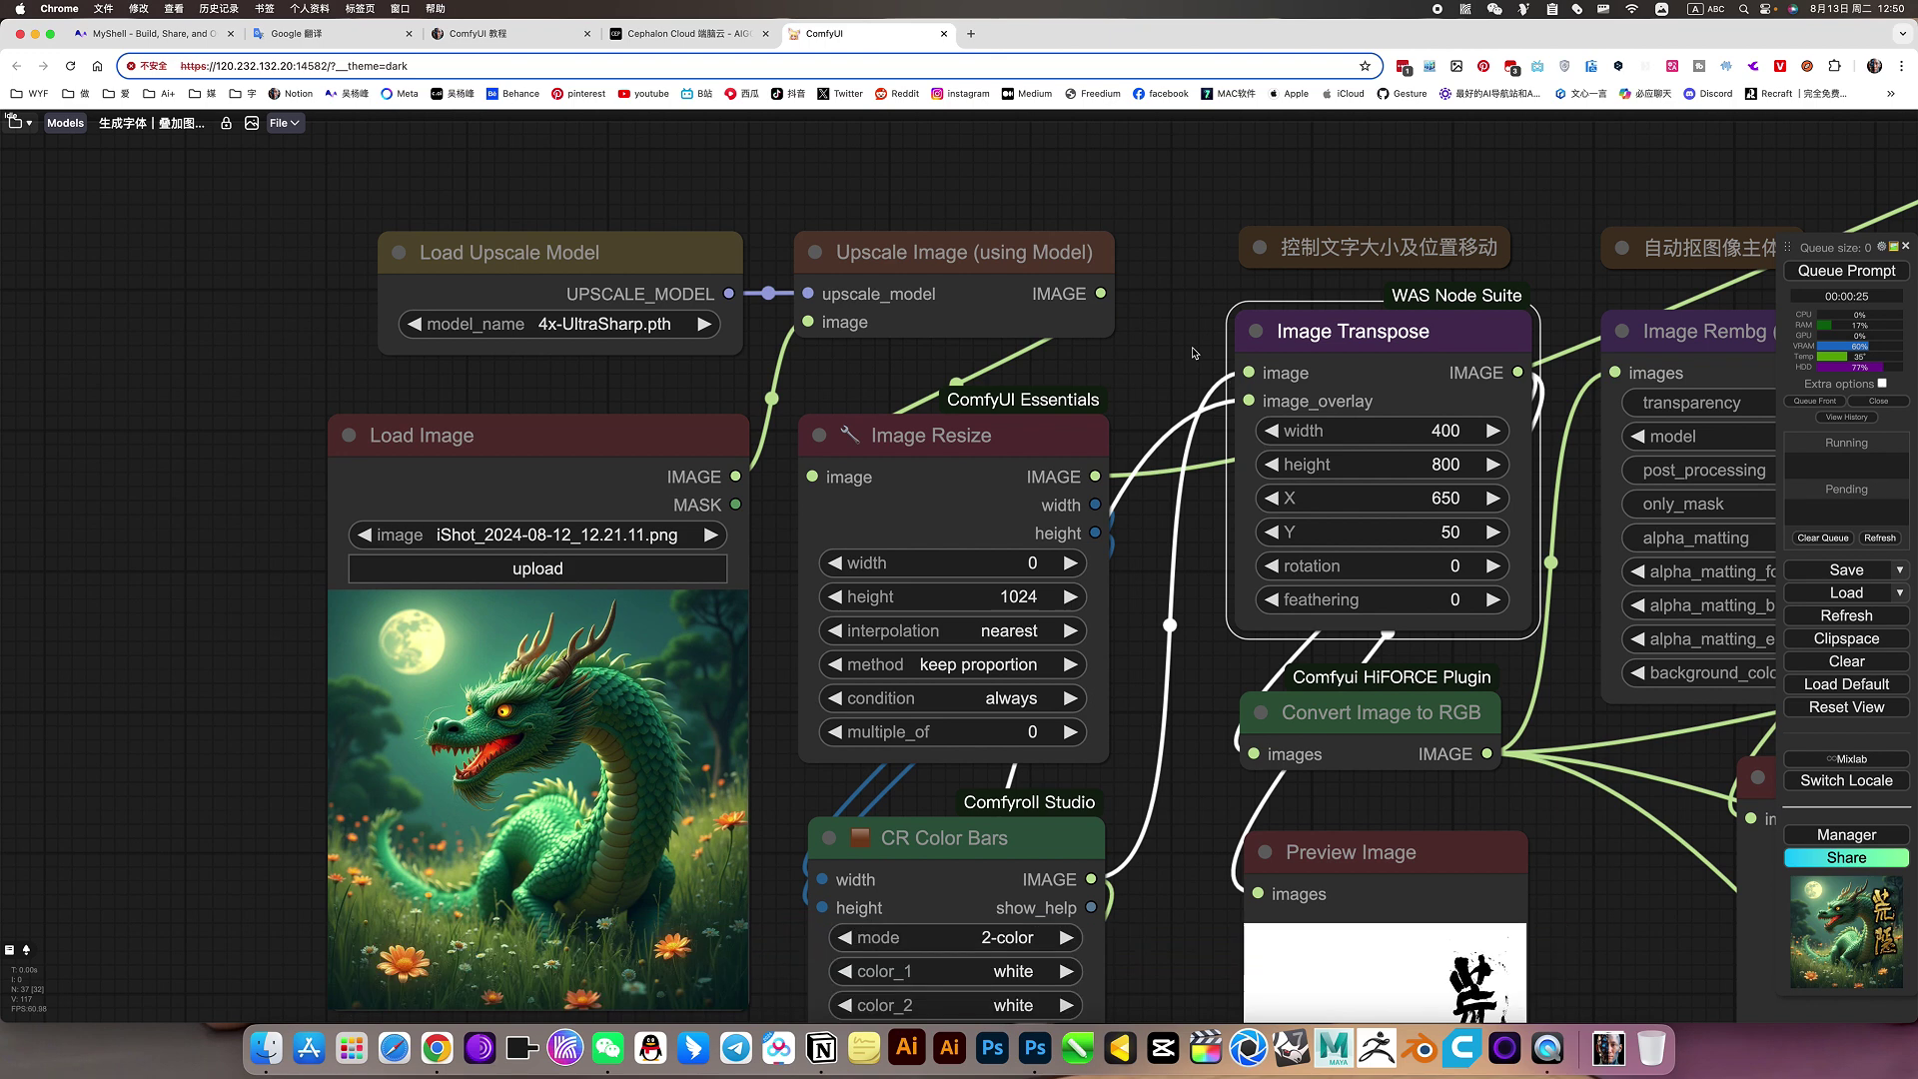
pyautogui.moveTo(1196, 351); pyautogui.dragTo(1185, 318)
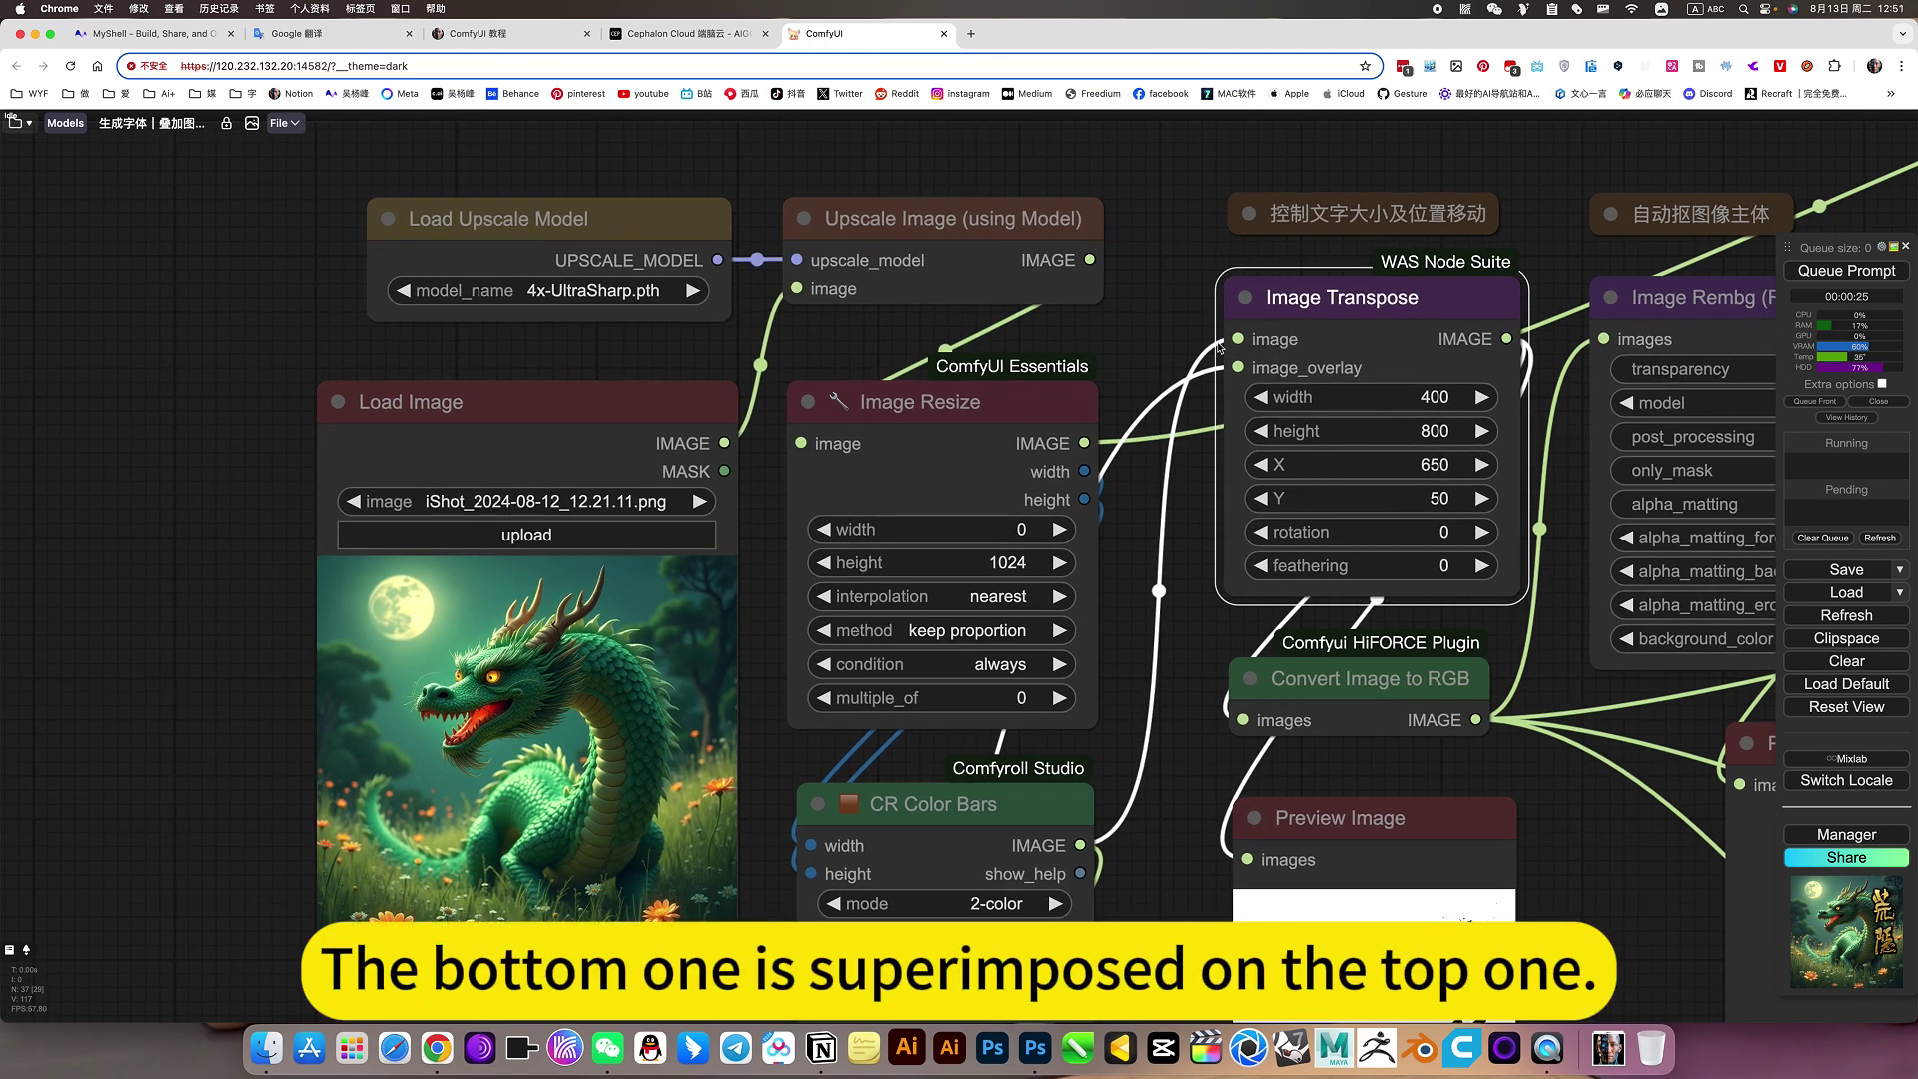
pyautogui.moveTo(1560, 867); pyautogui.dragTo(1480, 565)
pyautogui.scroll(-4, 1464, 797)
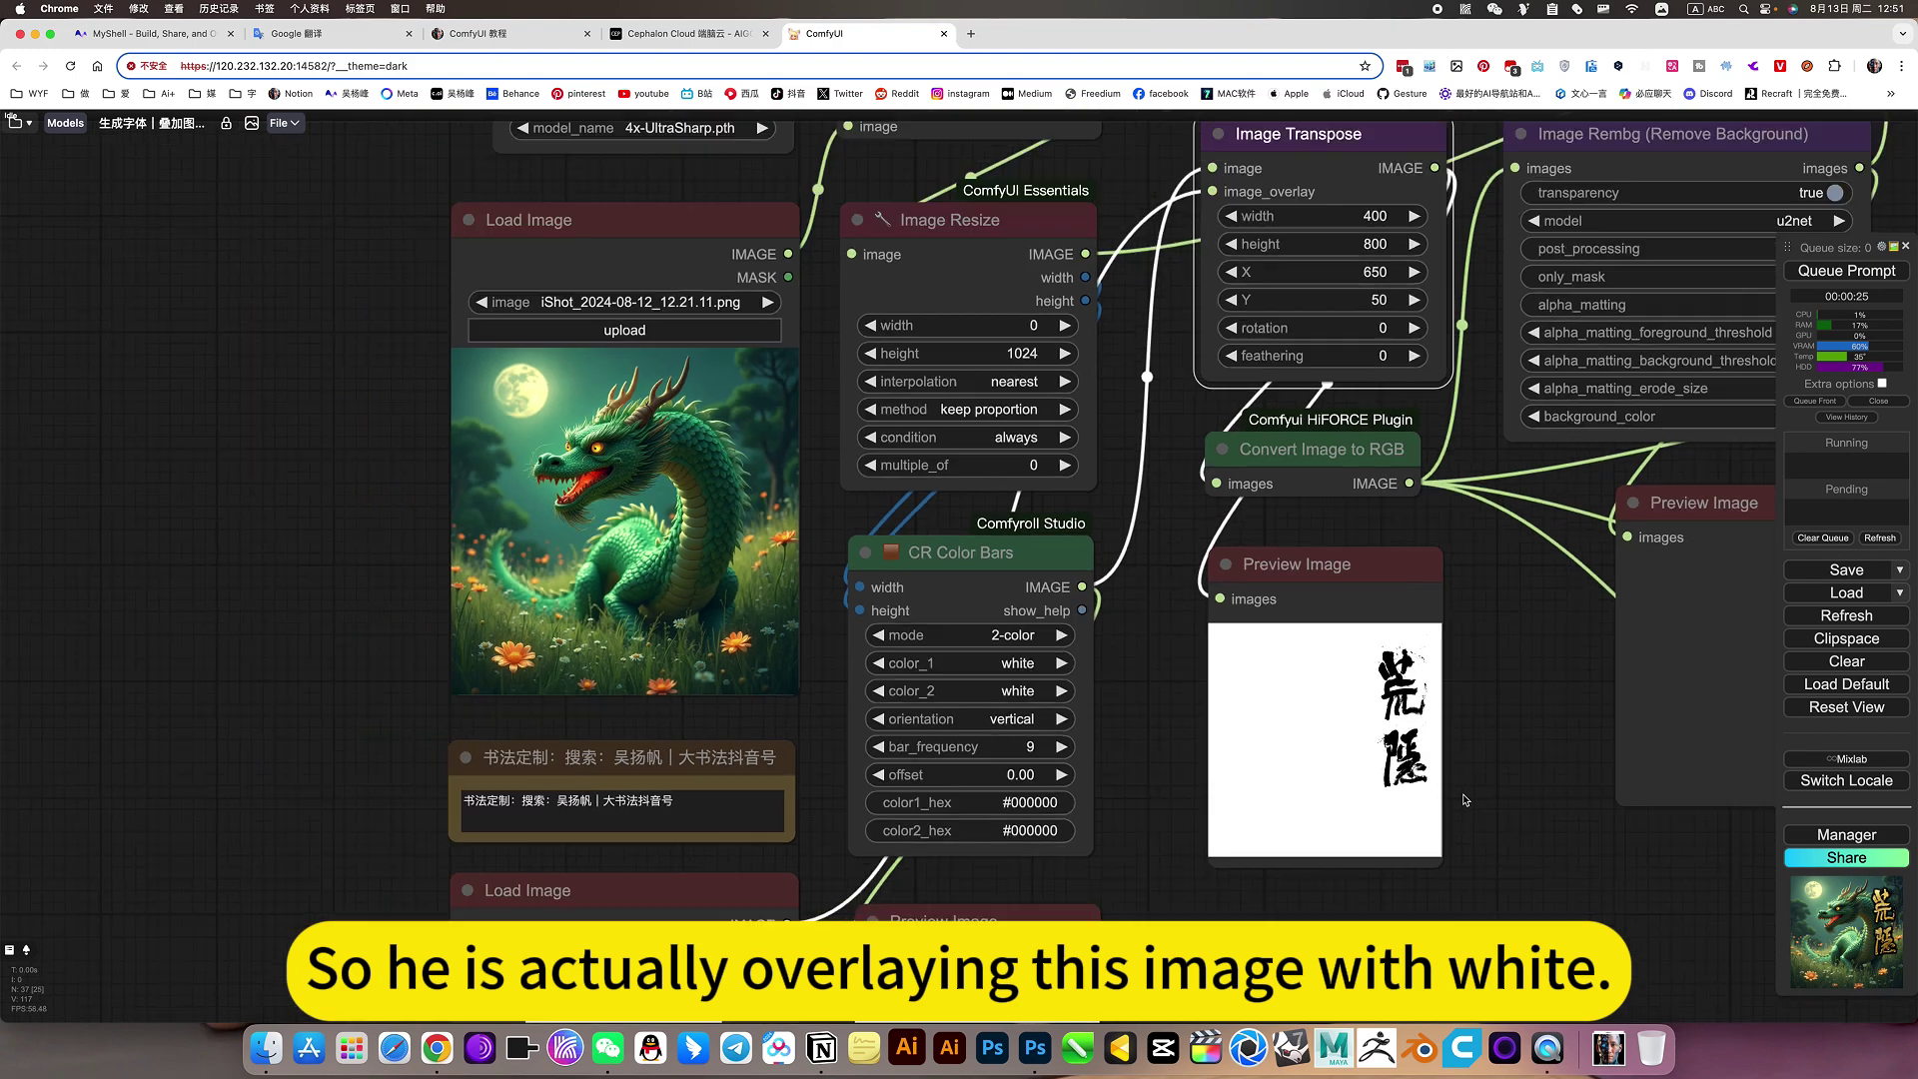
pyautogui.scroll(-5, 1510, 706)
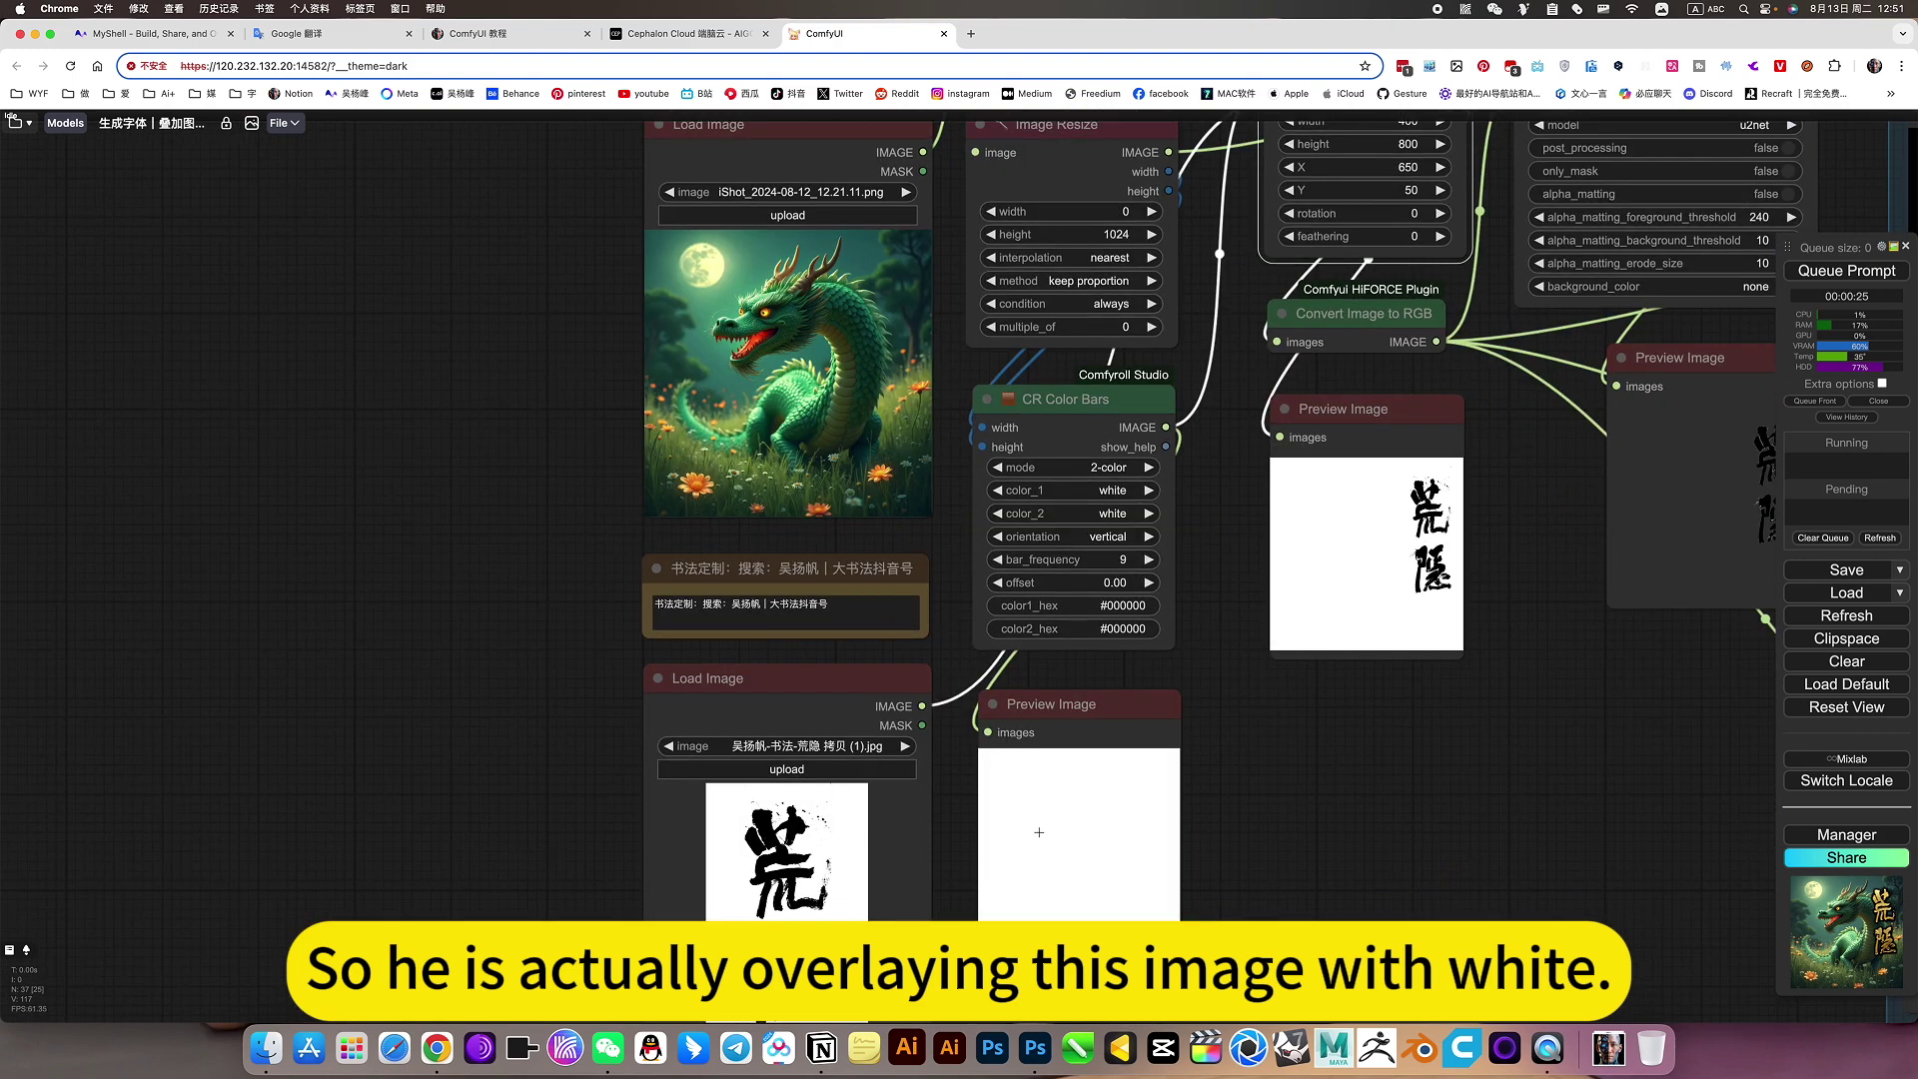
pyautogui.scroll(5, 1306, 736)
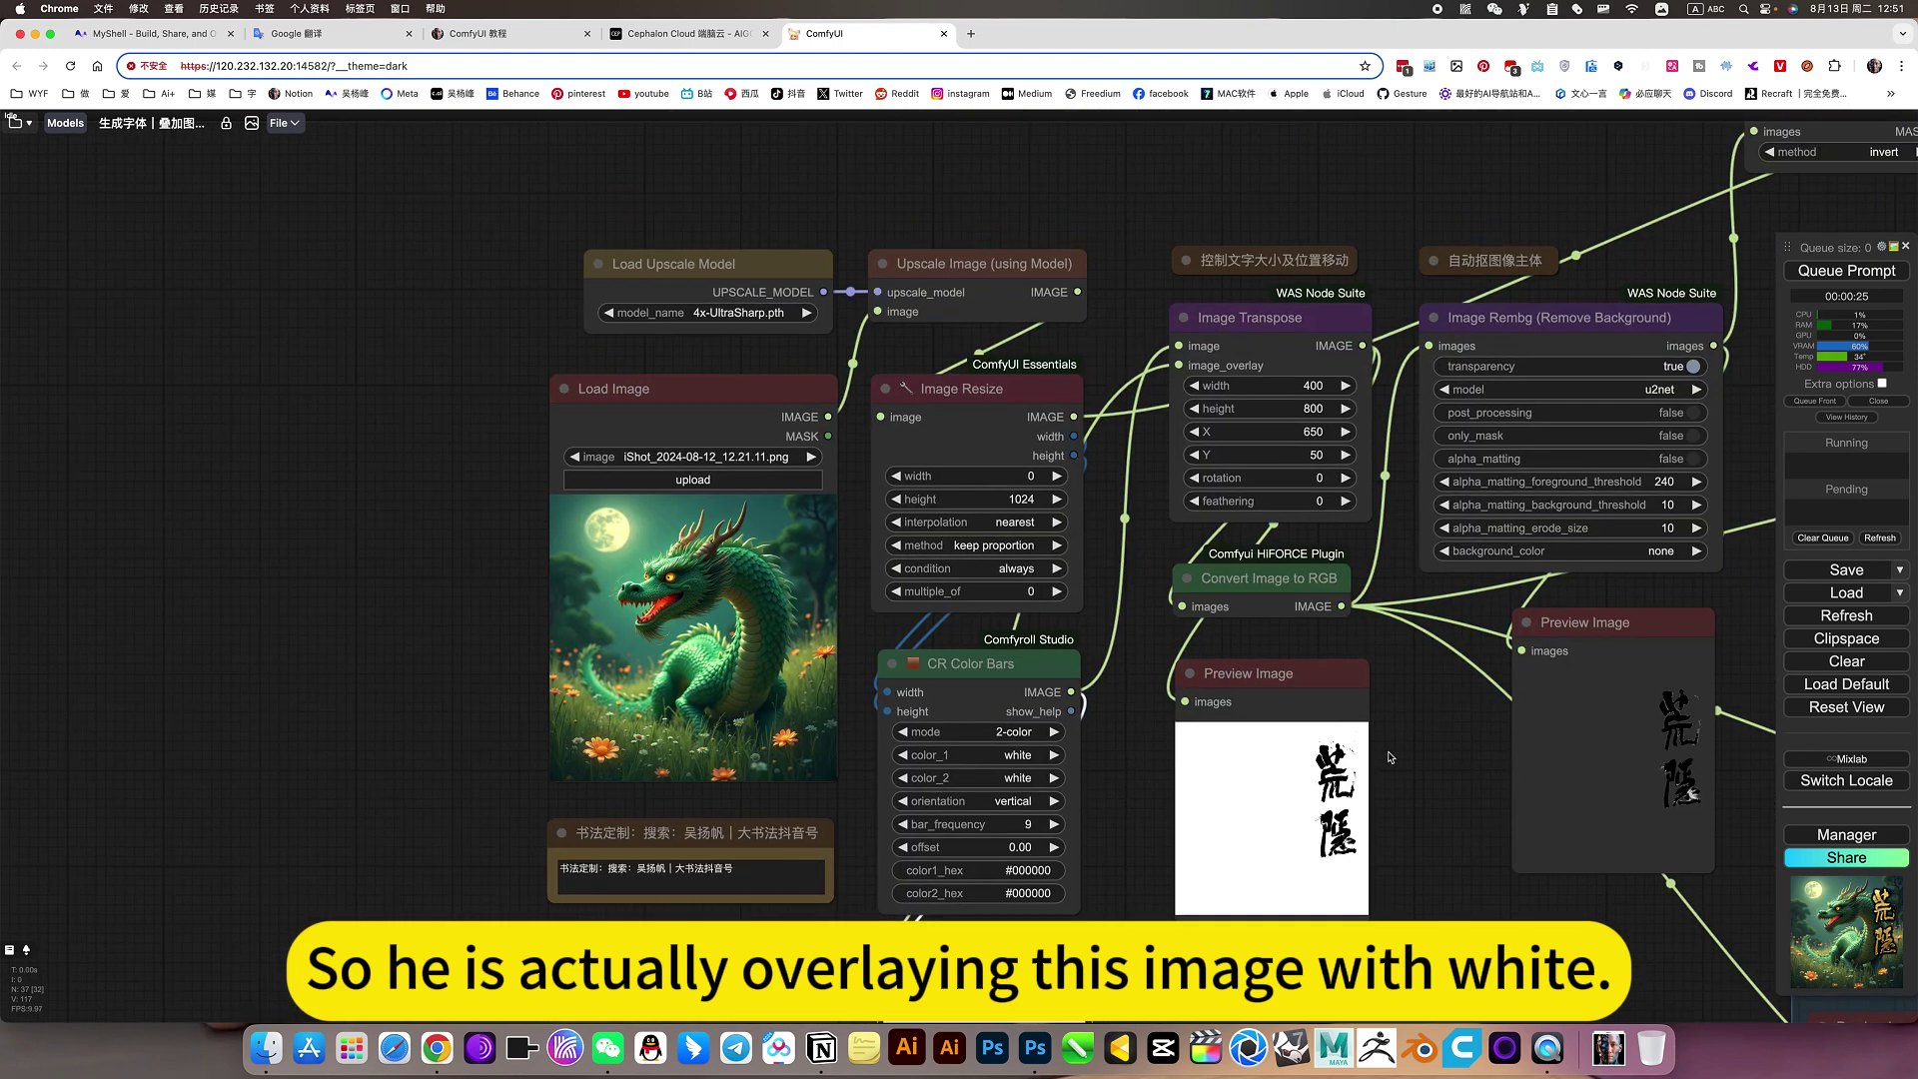
pyautogui.scroll(5, 1339, 383)
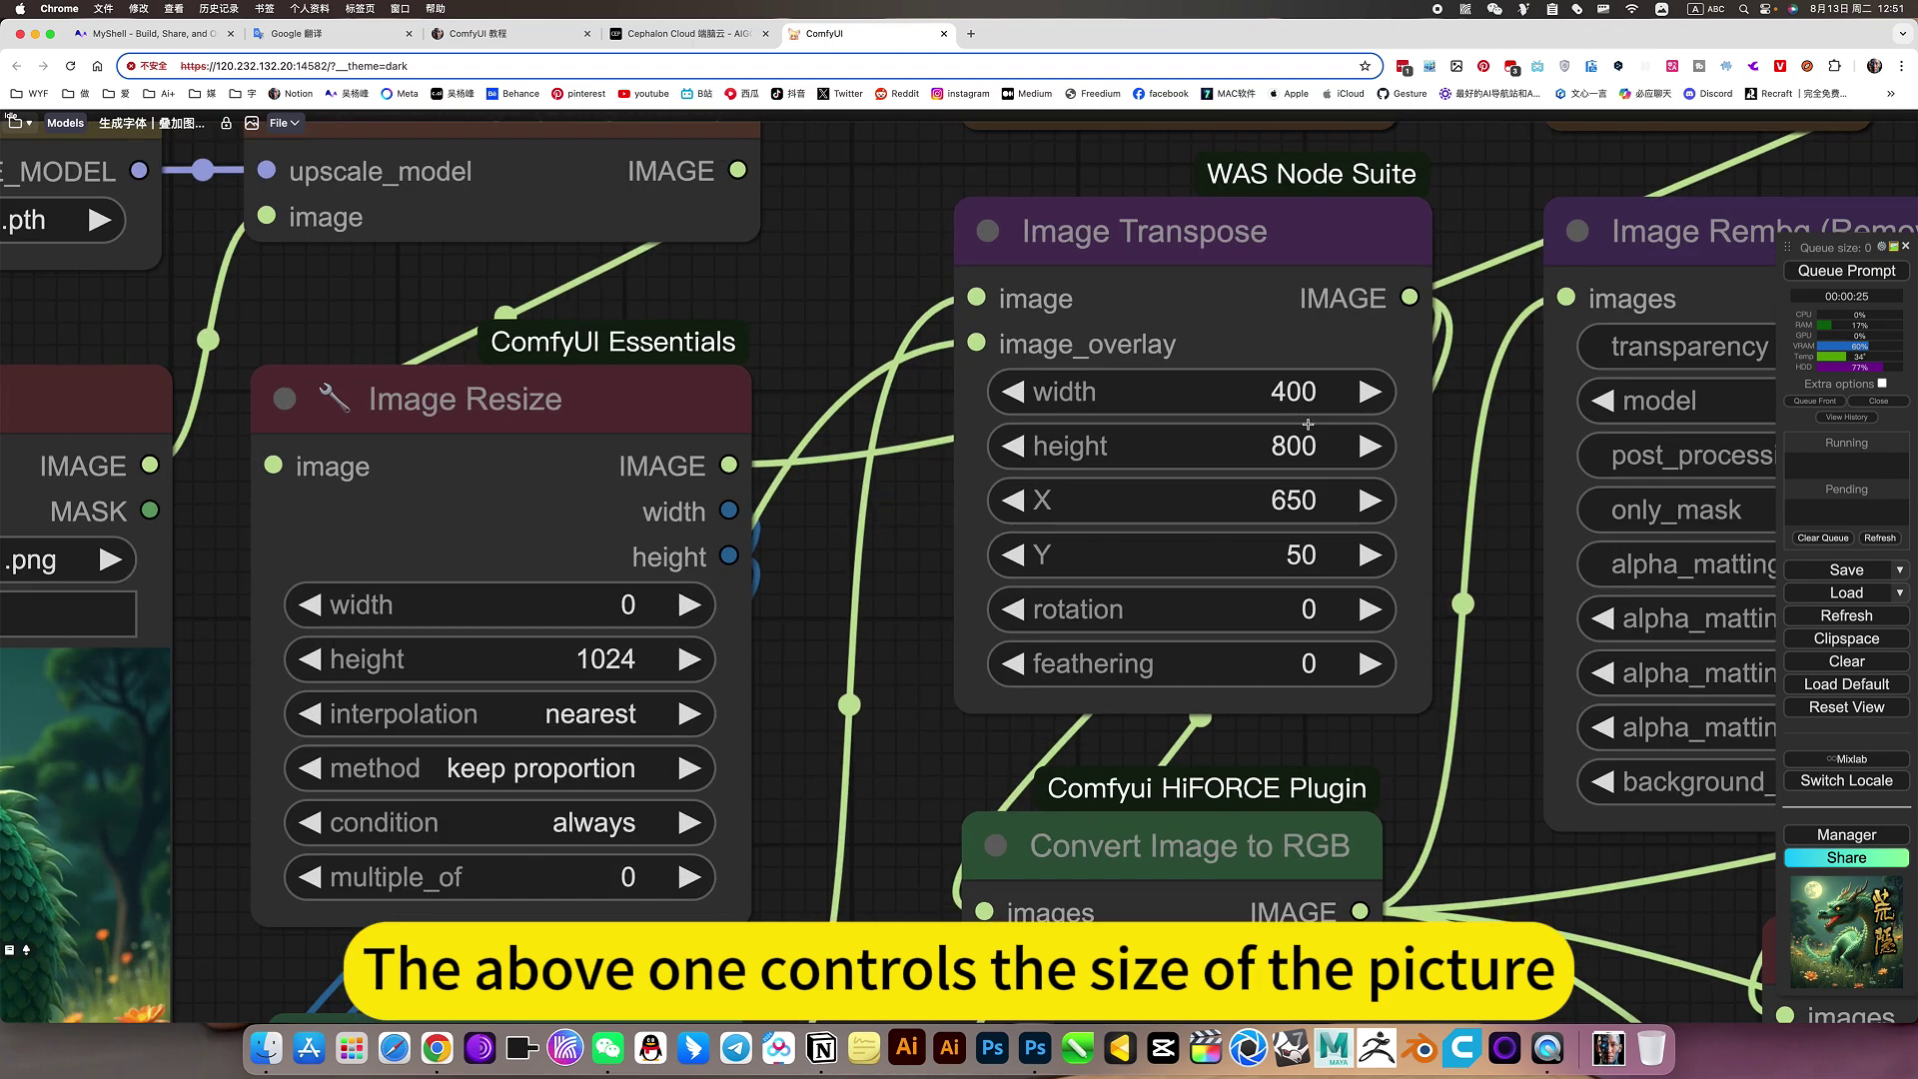
# - Examine the Image Transpose node's width, height, X and Y settings against the lettering's size and position in the preview
pyautogui.scroll(-10, 1299, 460)
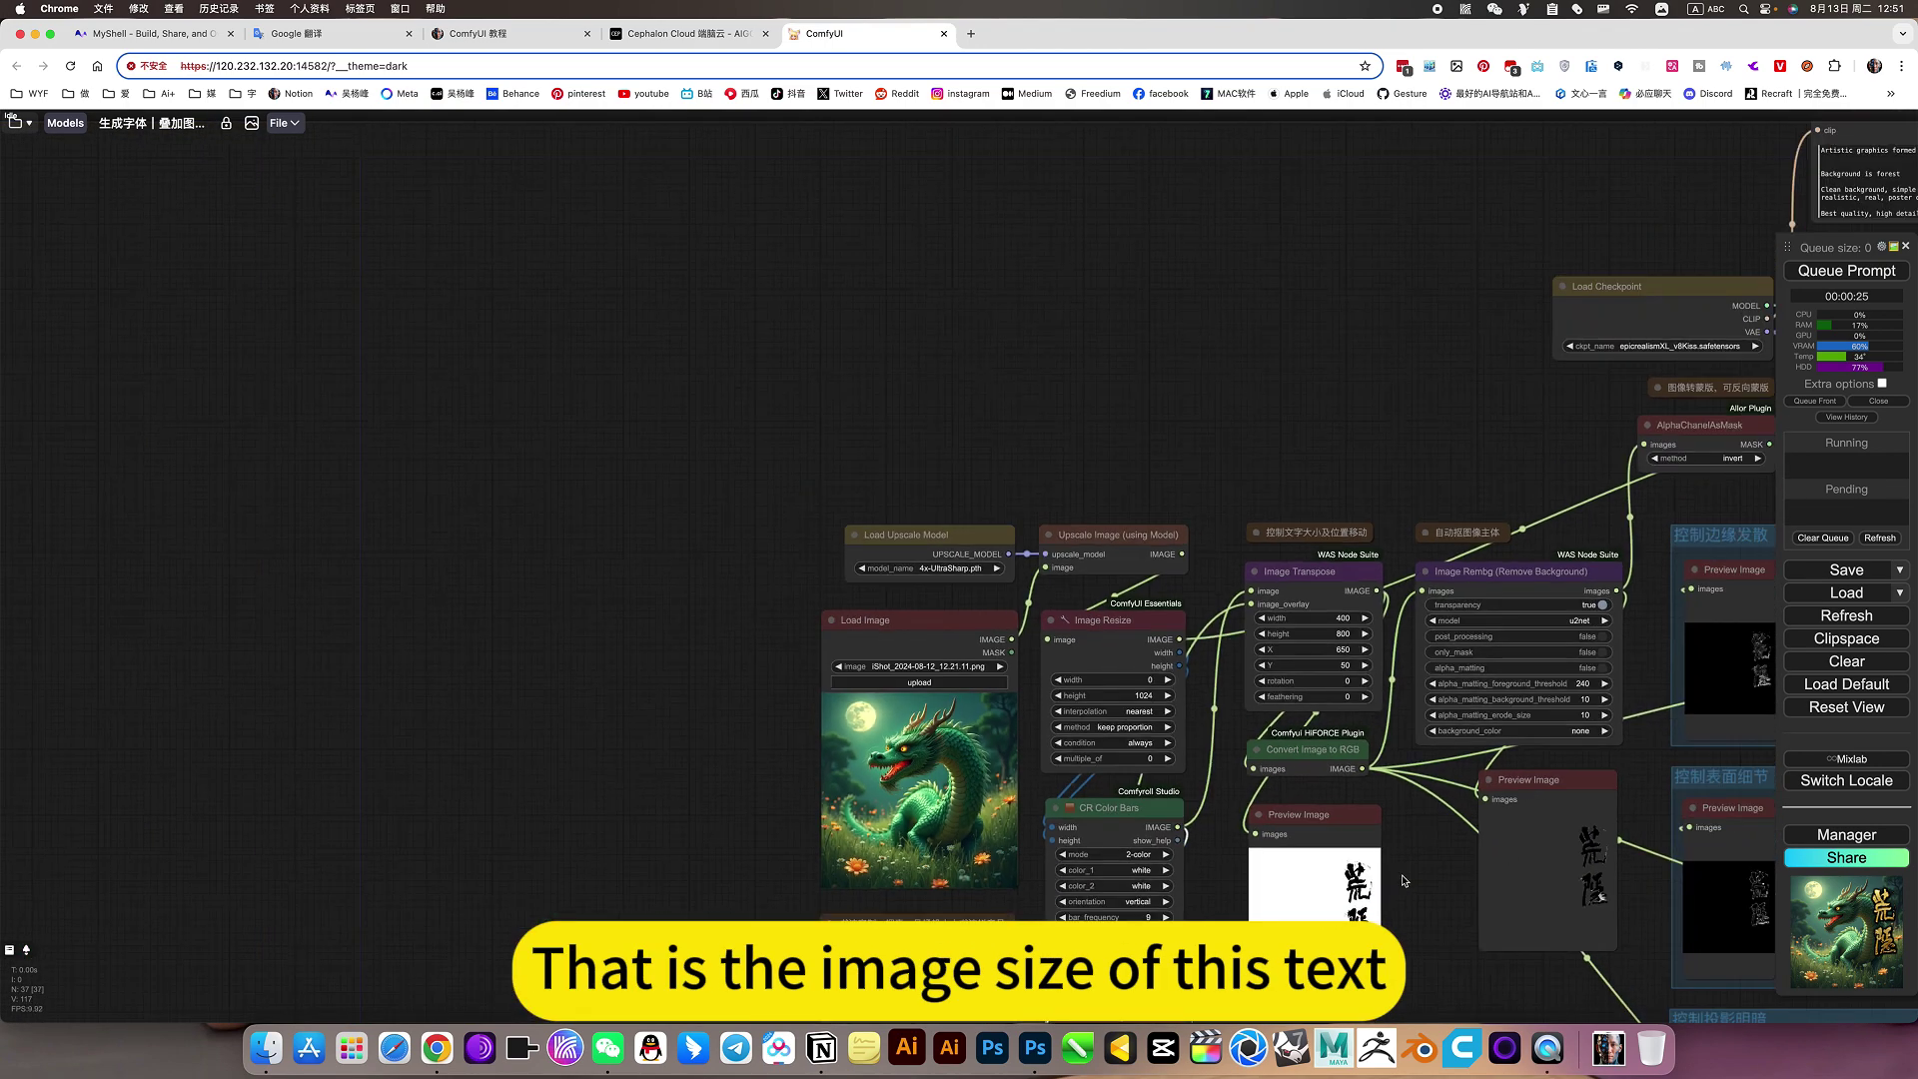
pyautogui.scroll(-5, 1505, 576)
pyautogui.scroll(10, 1400, 531)
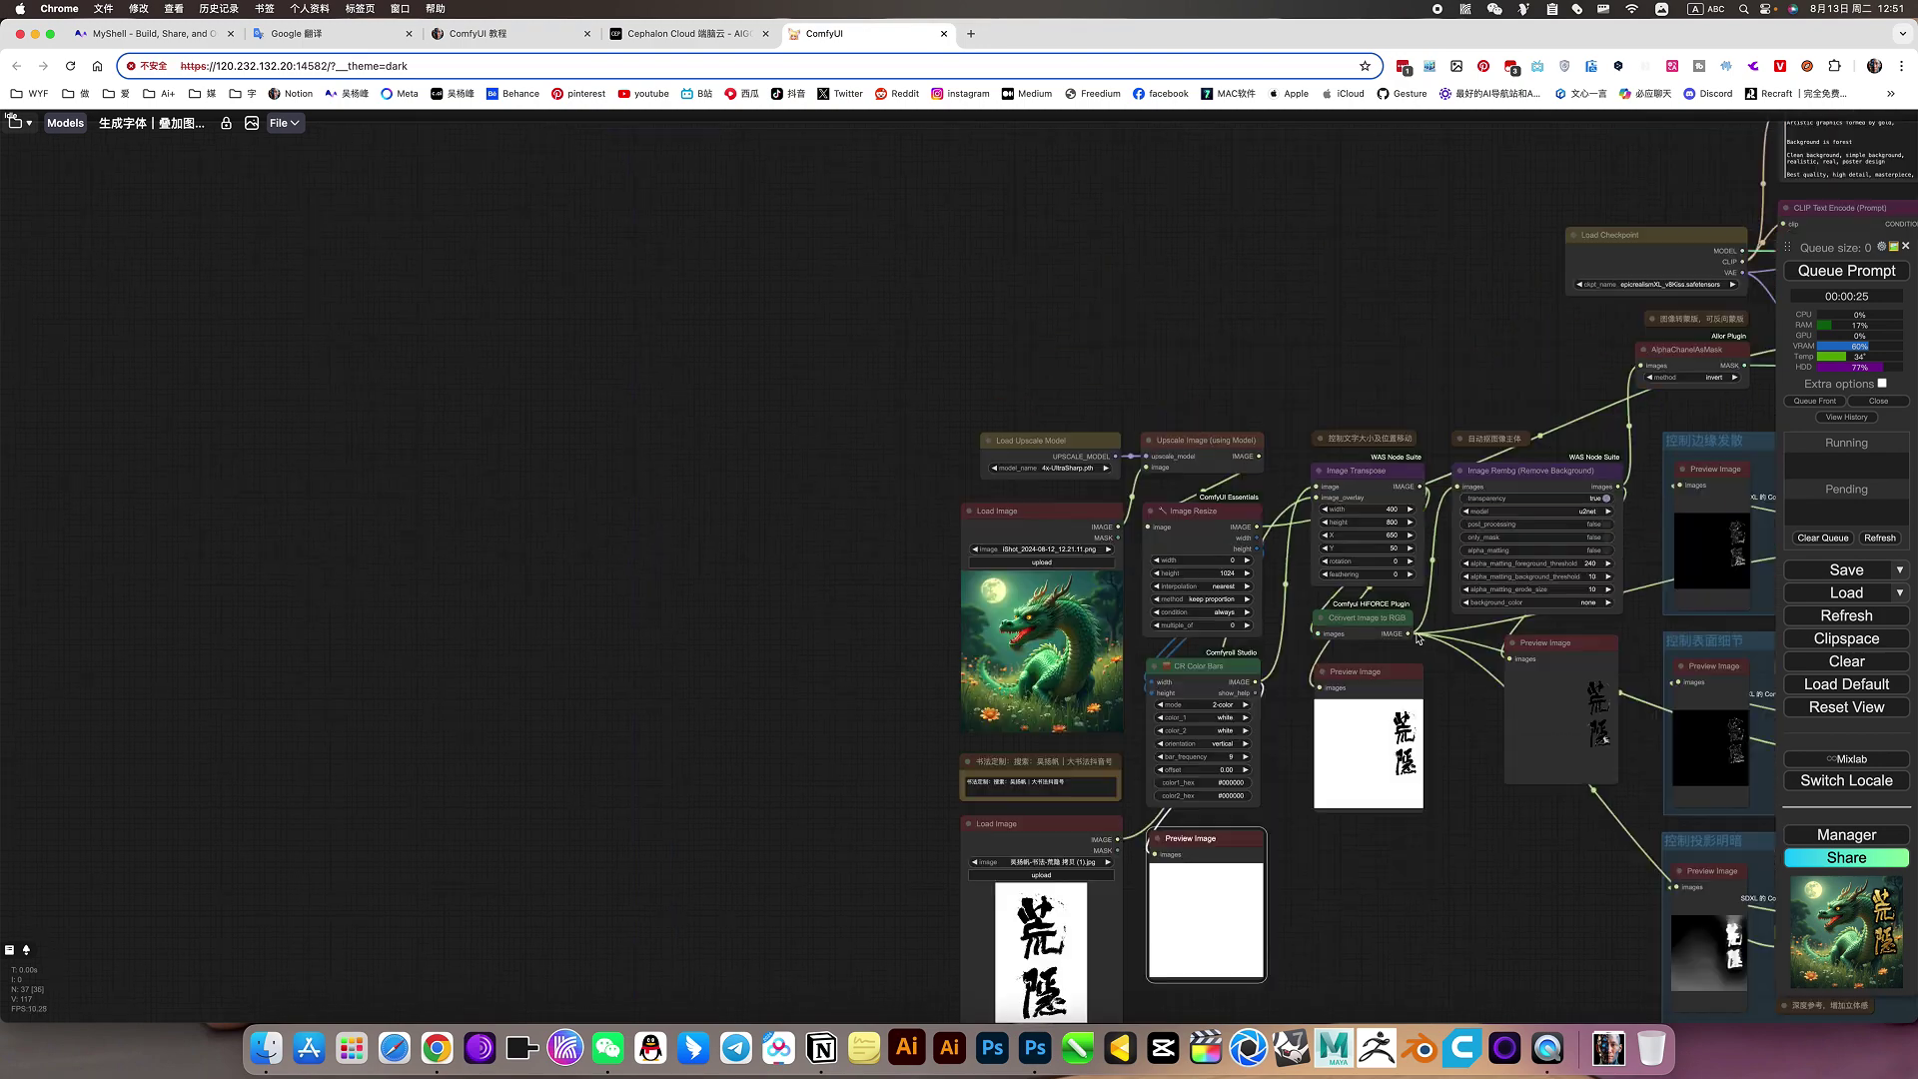
pyautogui.scroll(2, 1400, 531)
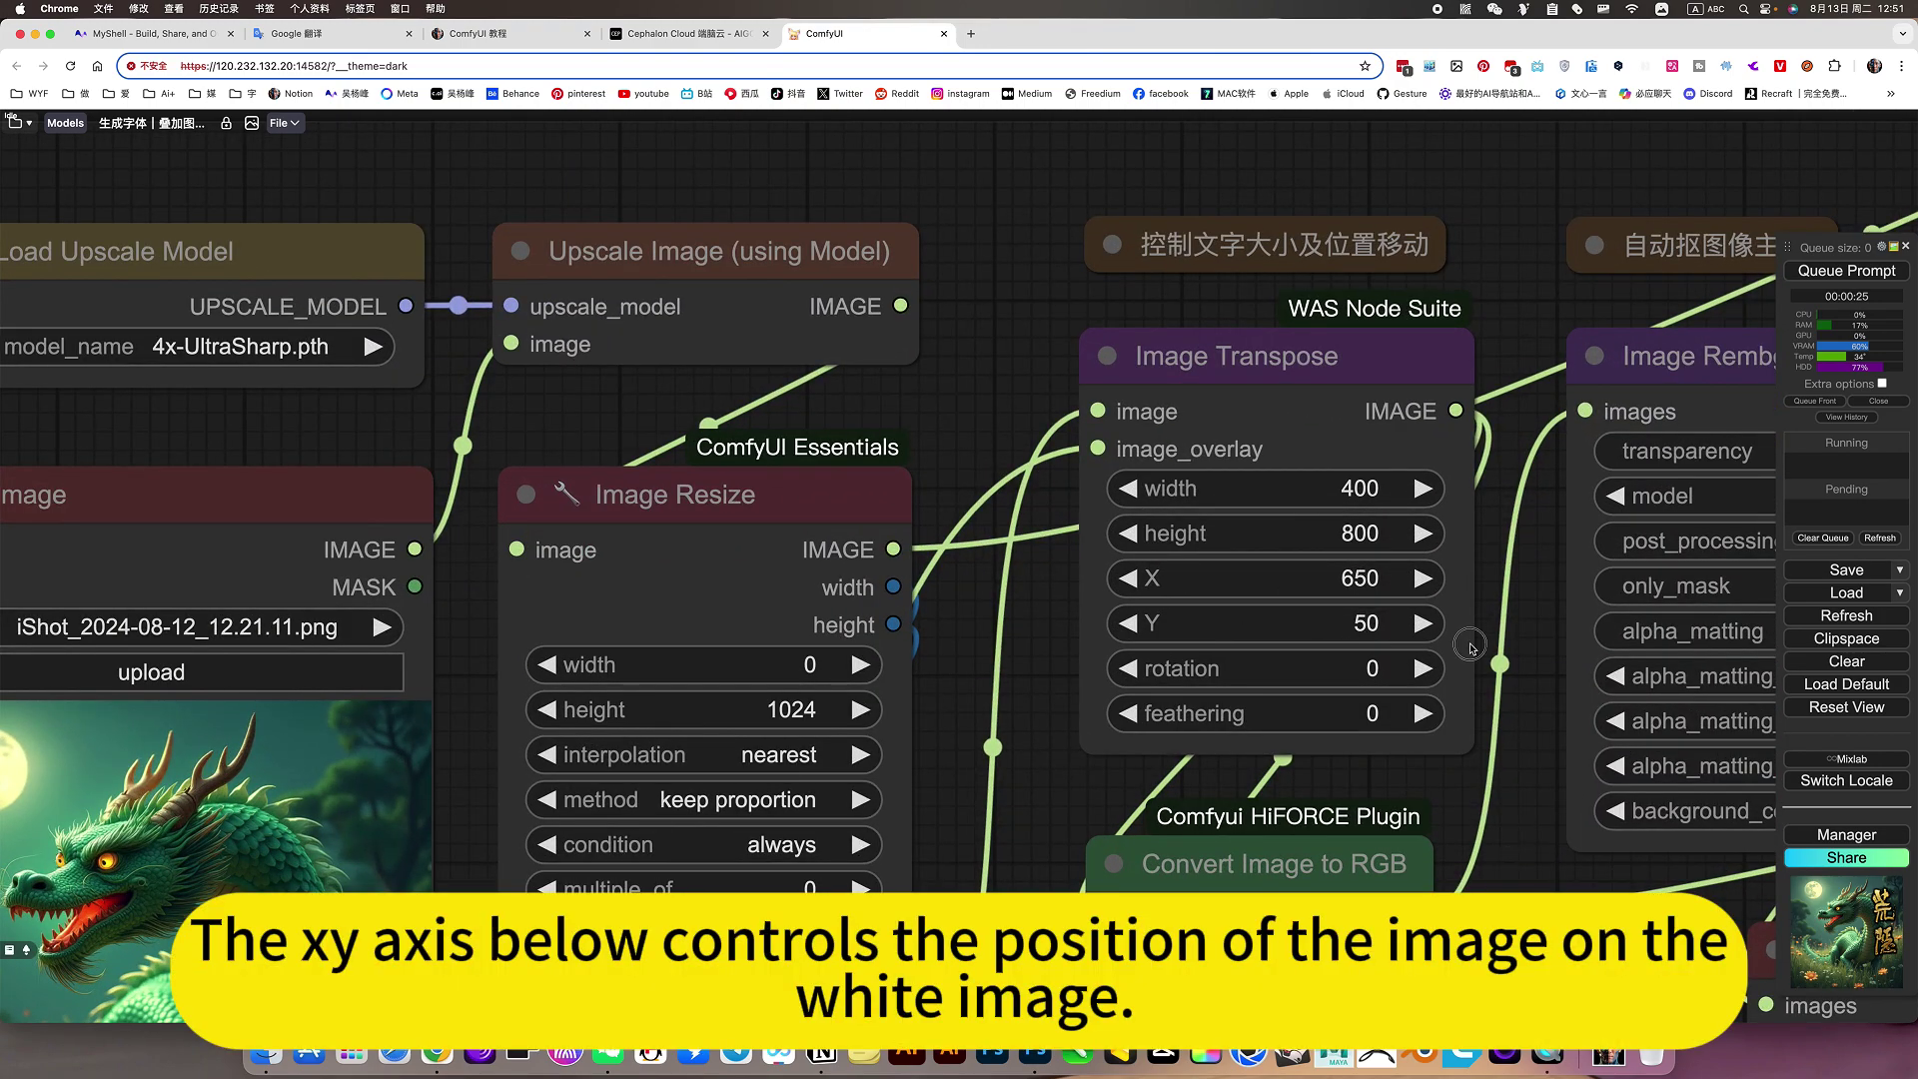
pyautogui.scroll(-8, 1454, 630)
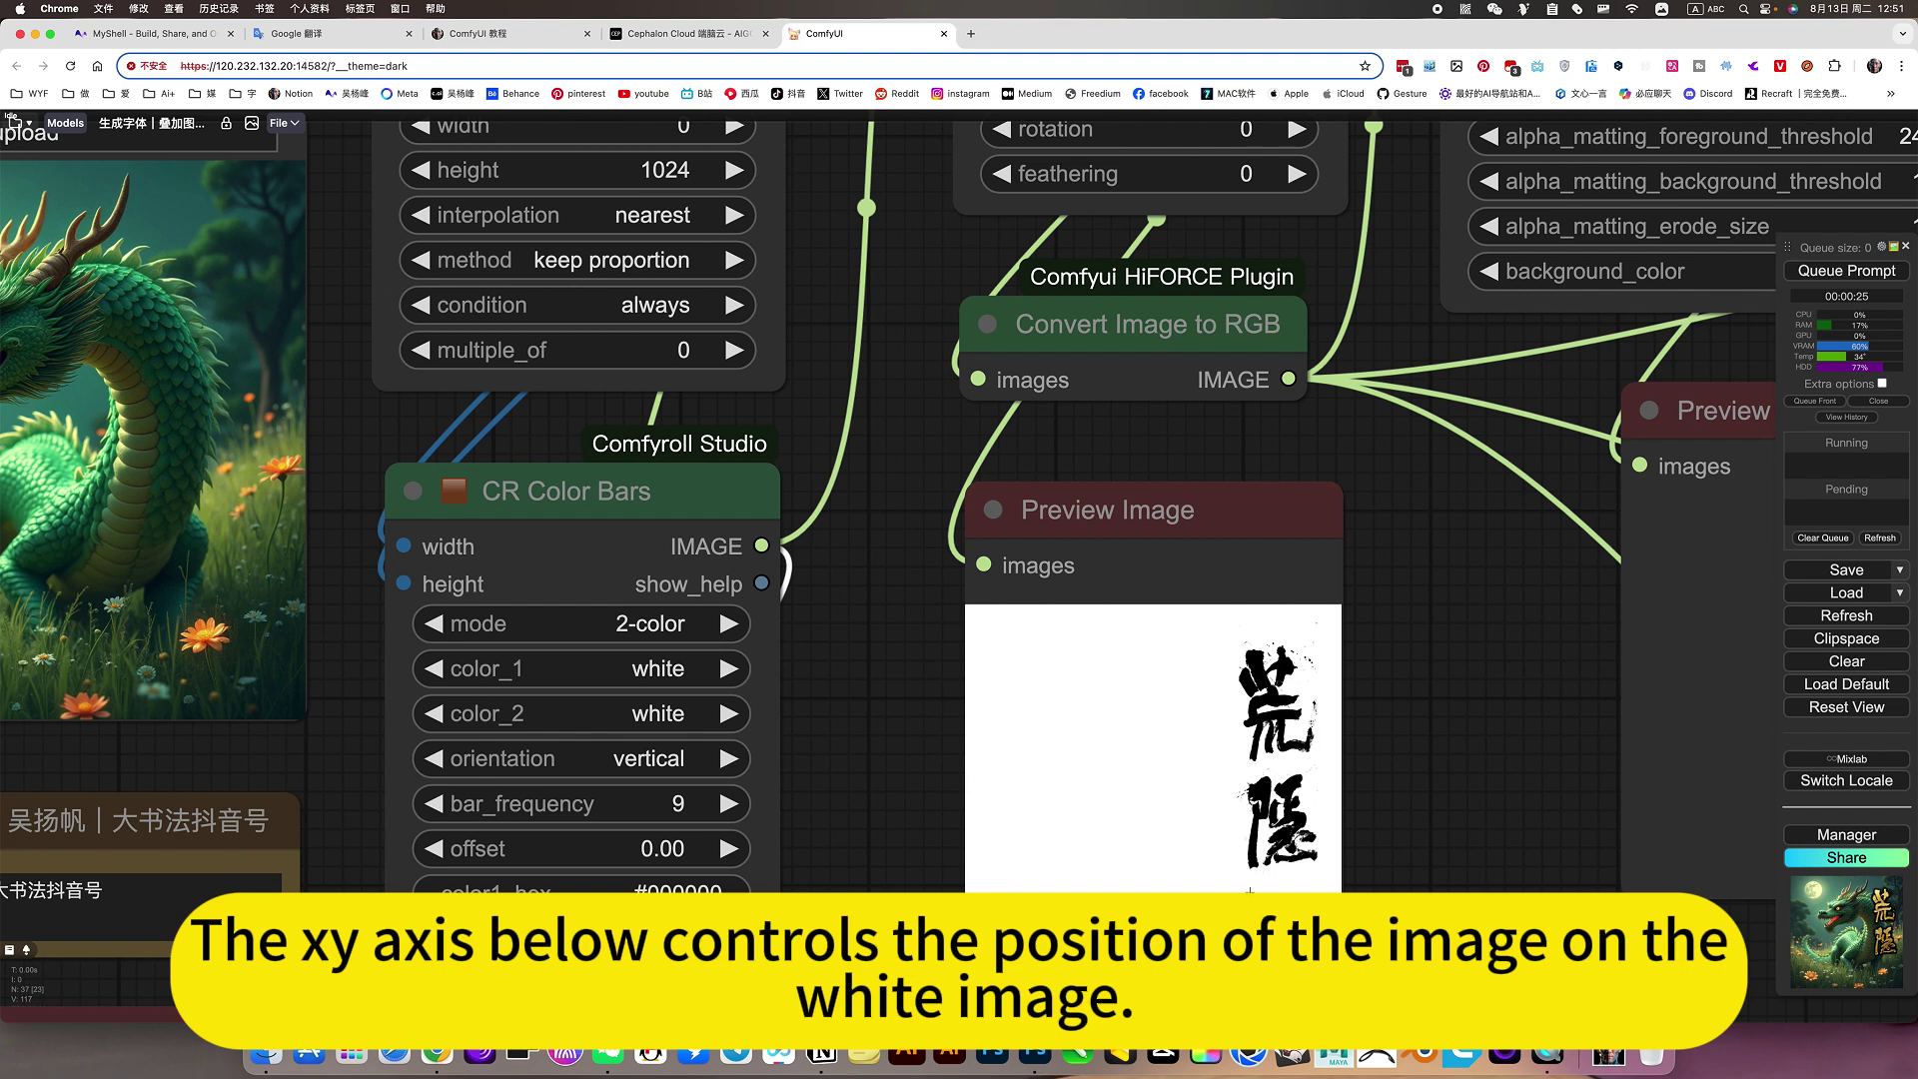
pyautogui.scroll(-3, 1409, 763)
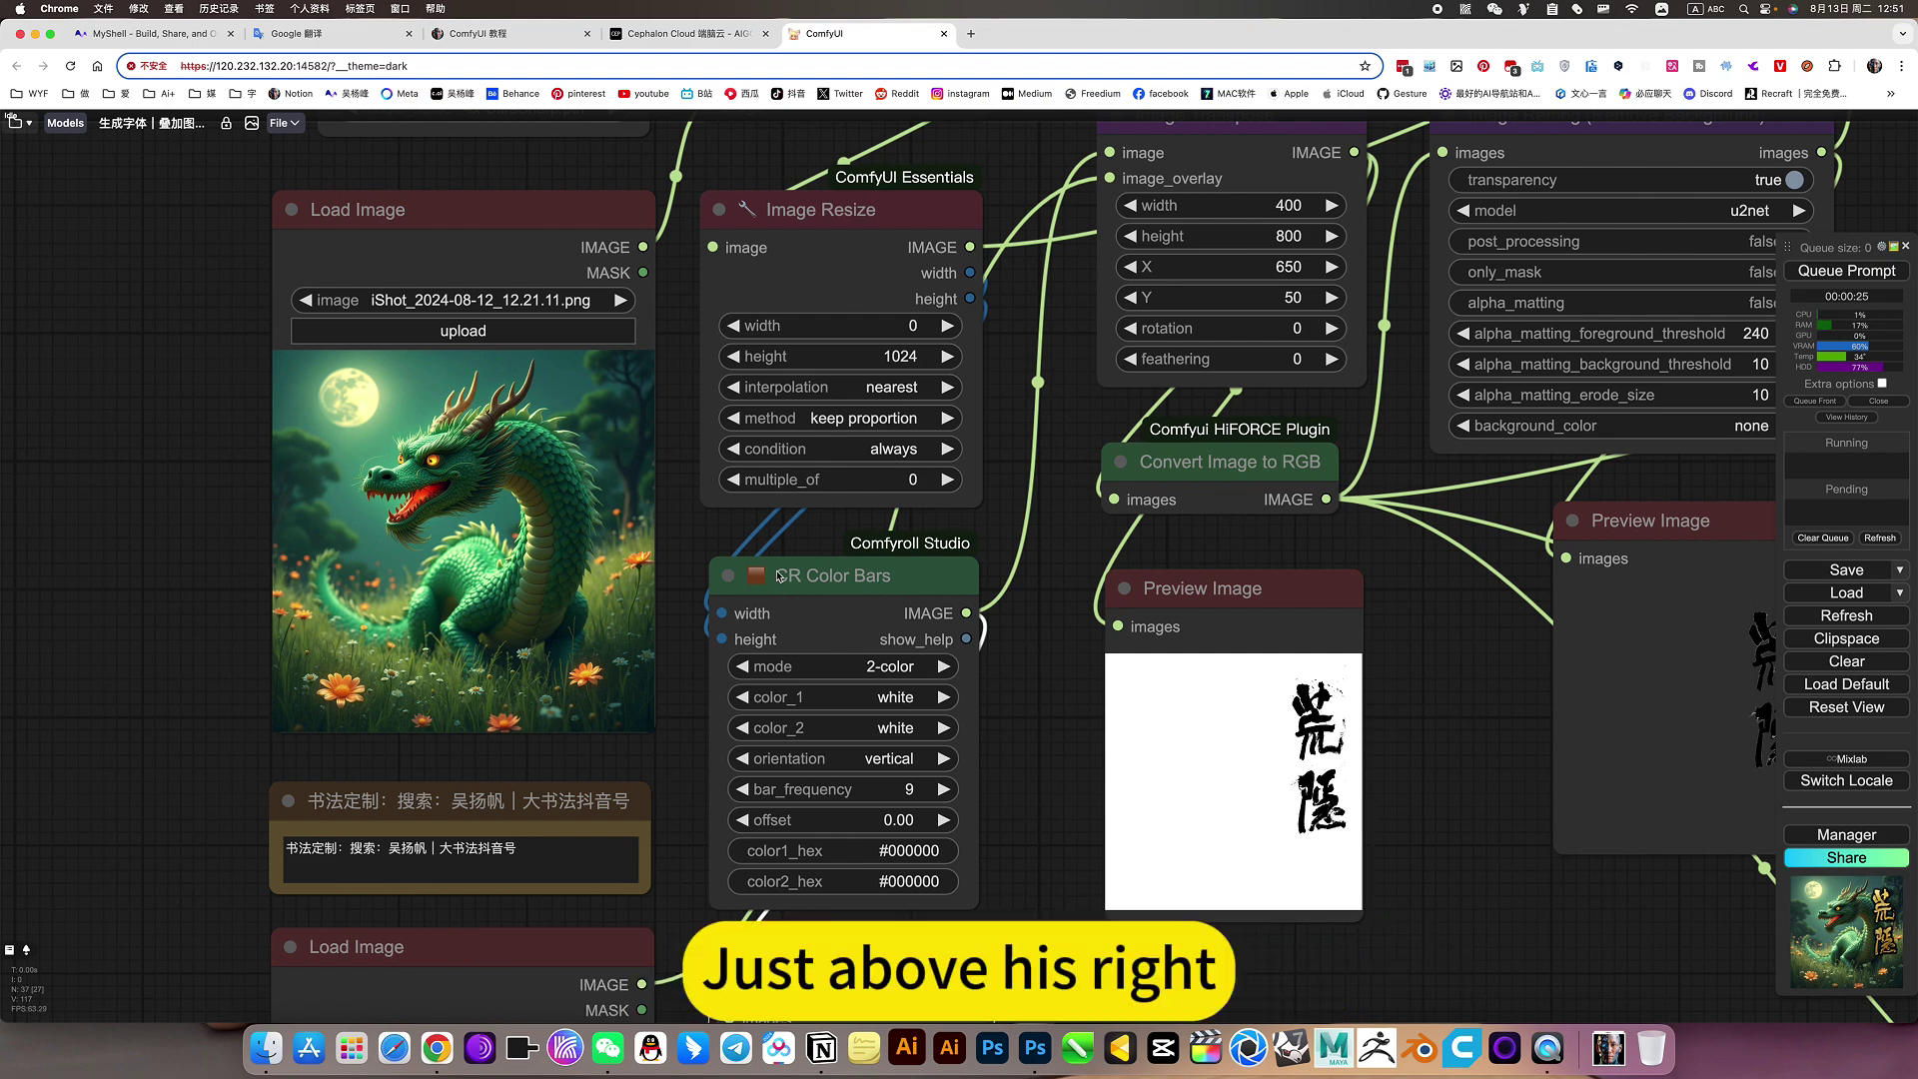
pyautogui.scroll(-4, 1437, 738)
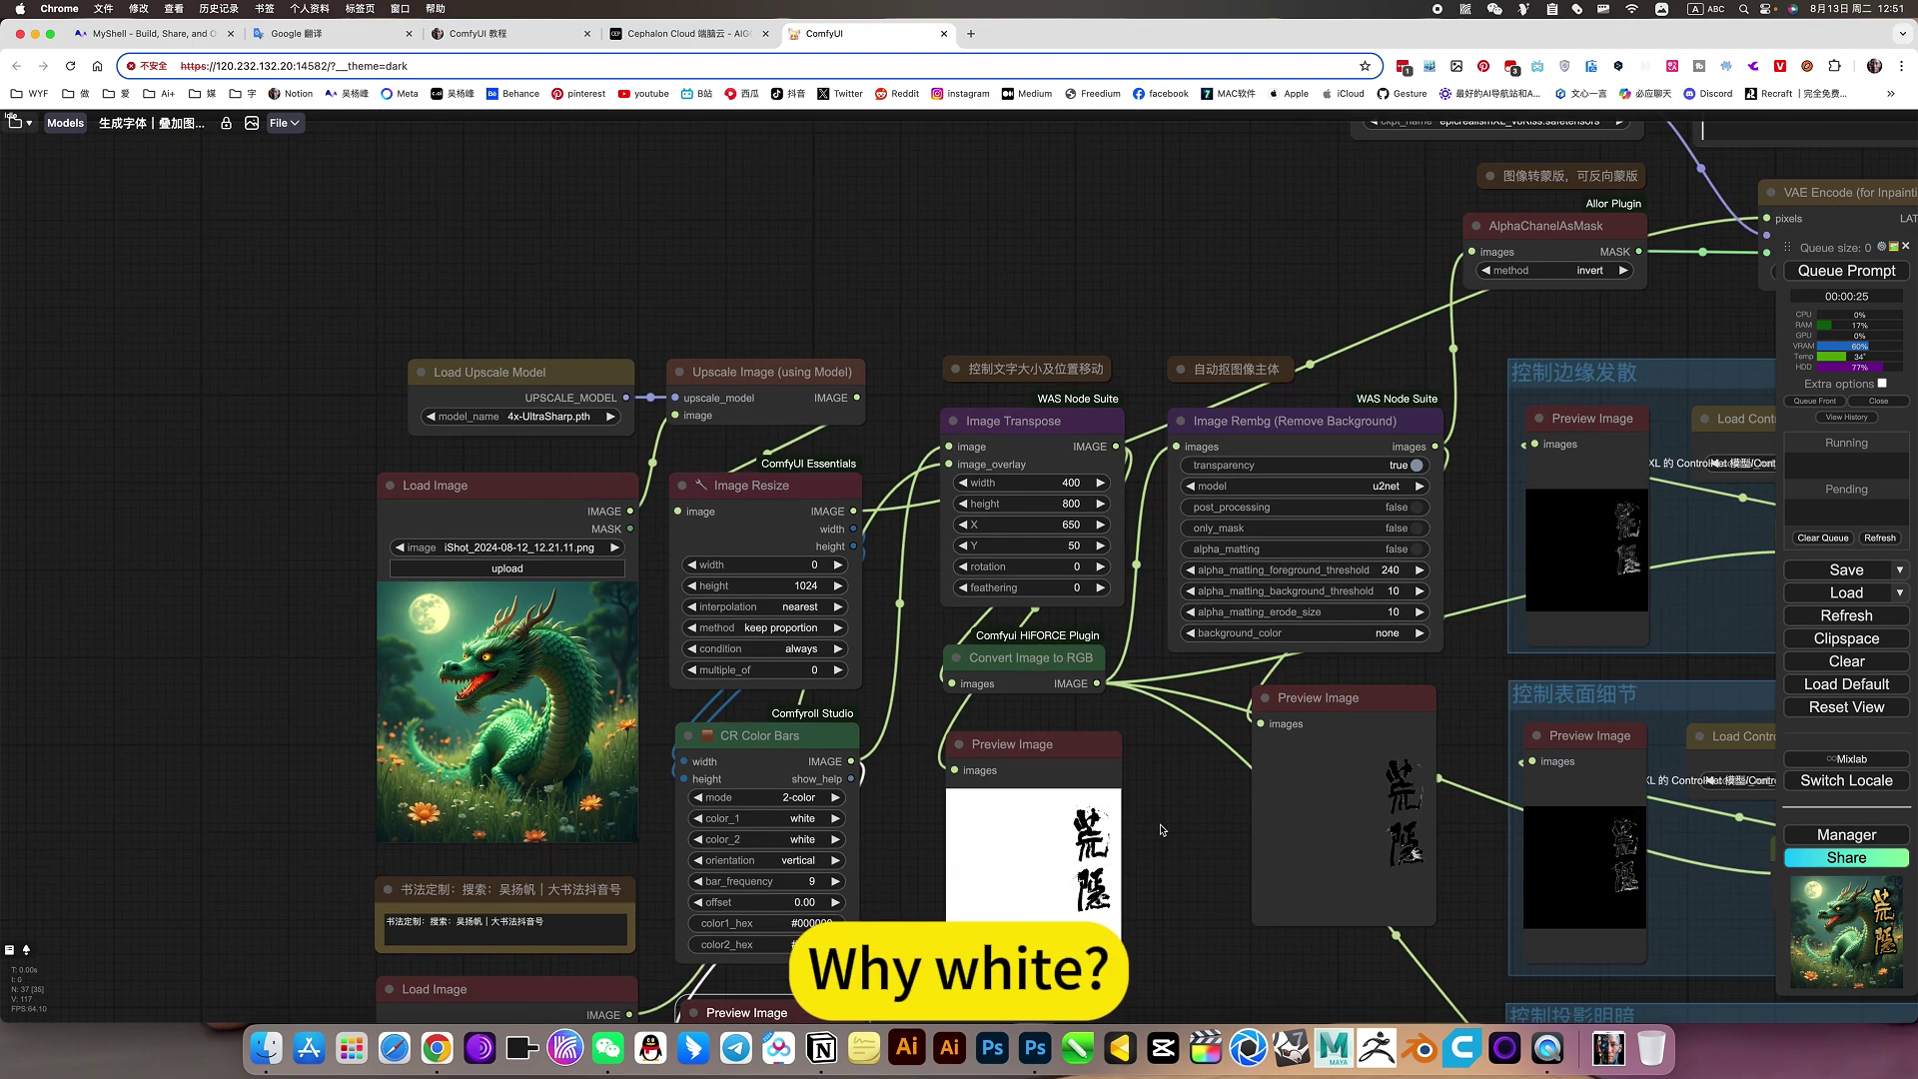
# - Follow the calligraphy-on-white image from its preview to the Image Rembg (Remove Background) node and highlight that node
pyautogui.moveTo(1161, 830); pyautogui.dragTo(1209, 754)
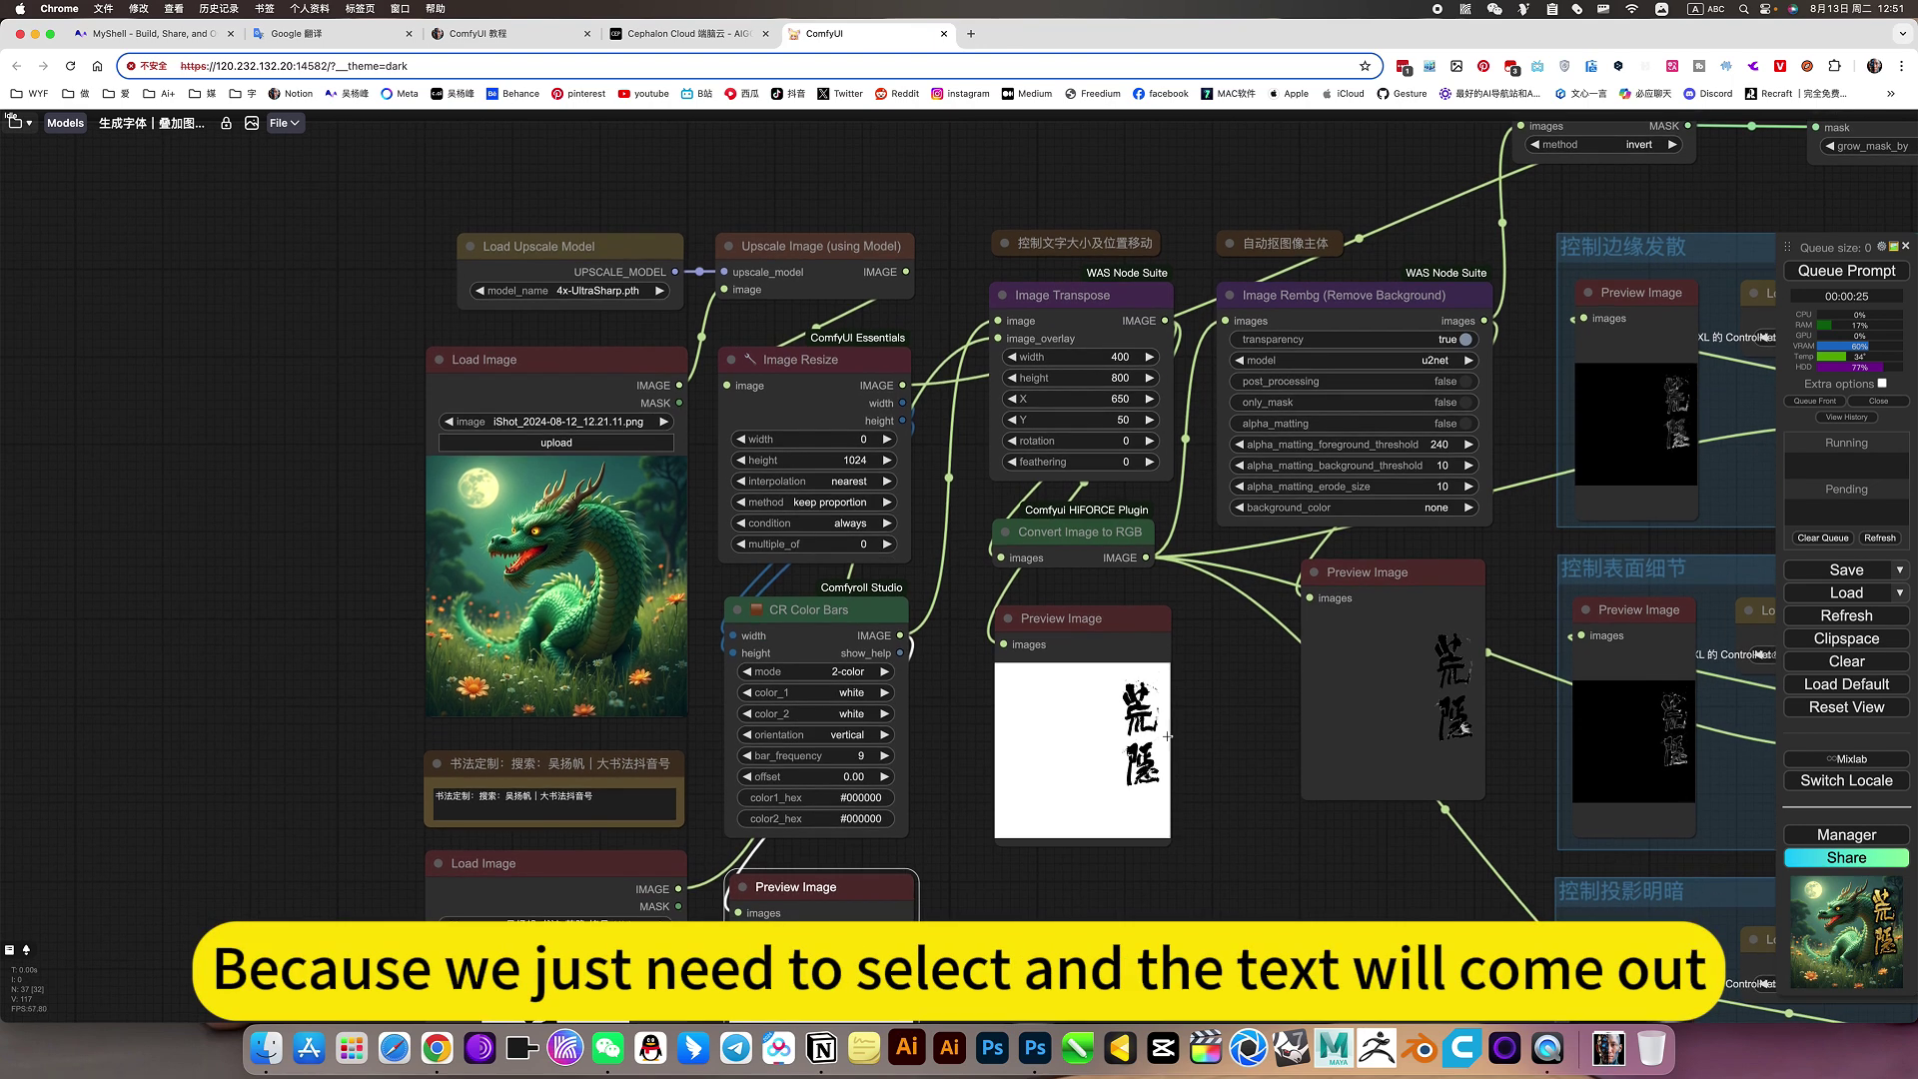
pyautogui.hscroll(-1, 1212, 720)
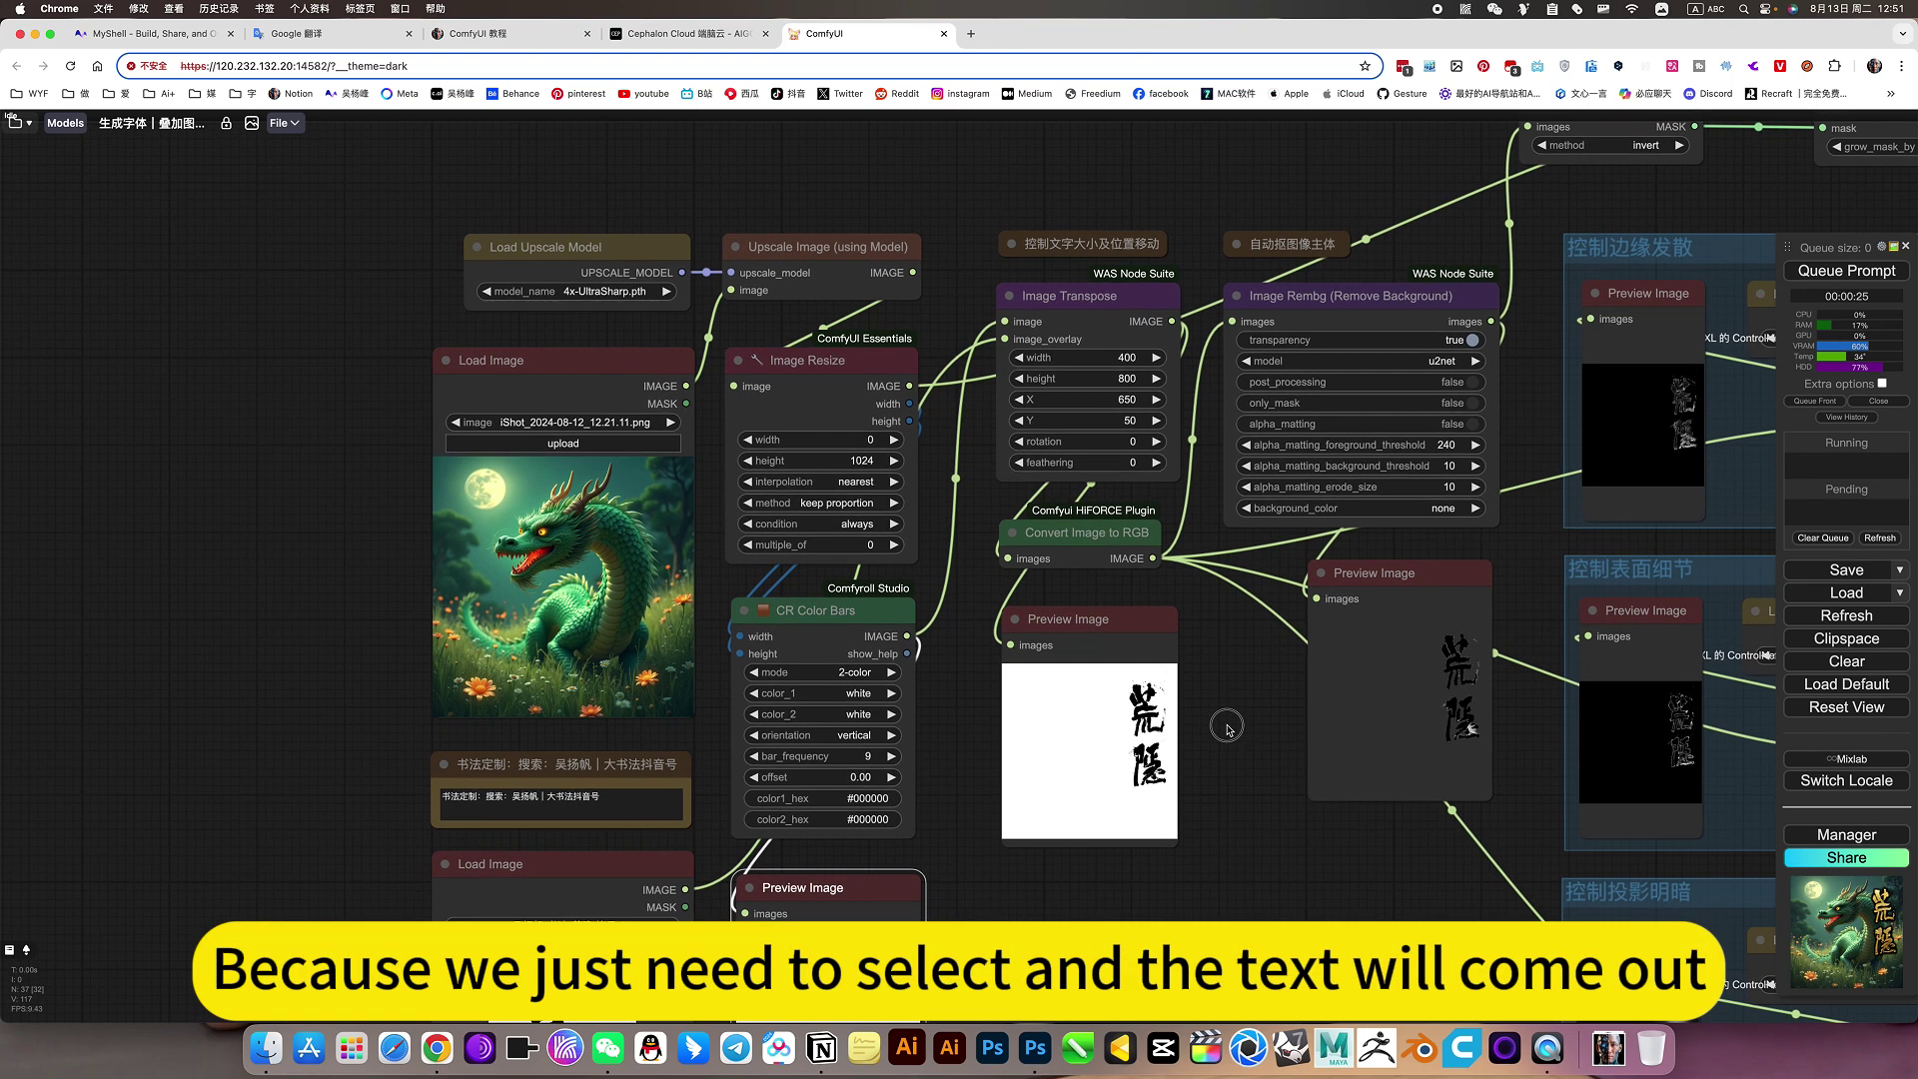
pyautogui.hscroll(7, 1233, 668)
pyautogui.scroll(3, 1233, 667)
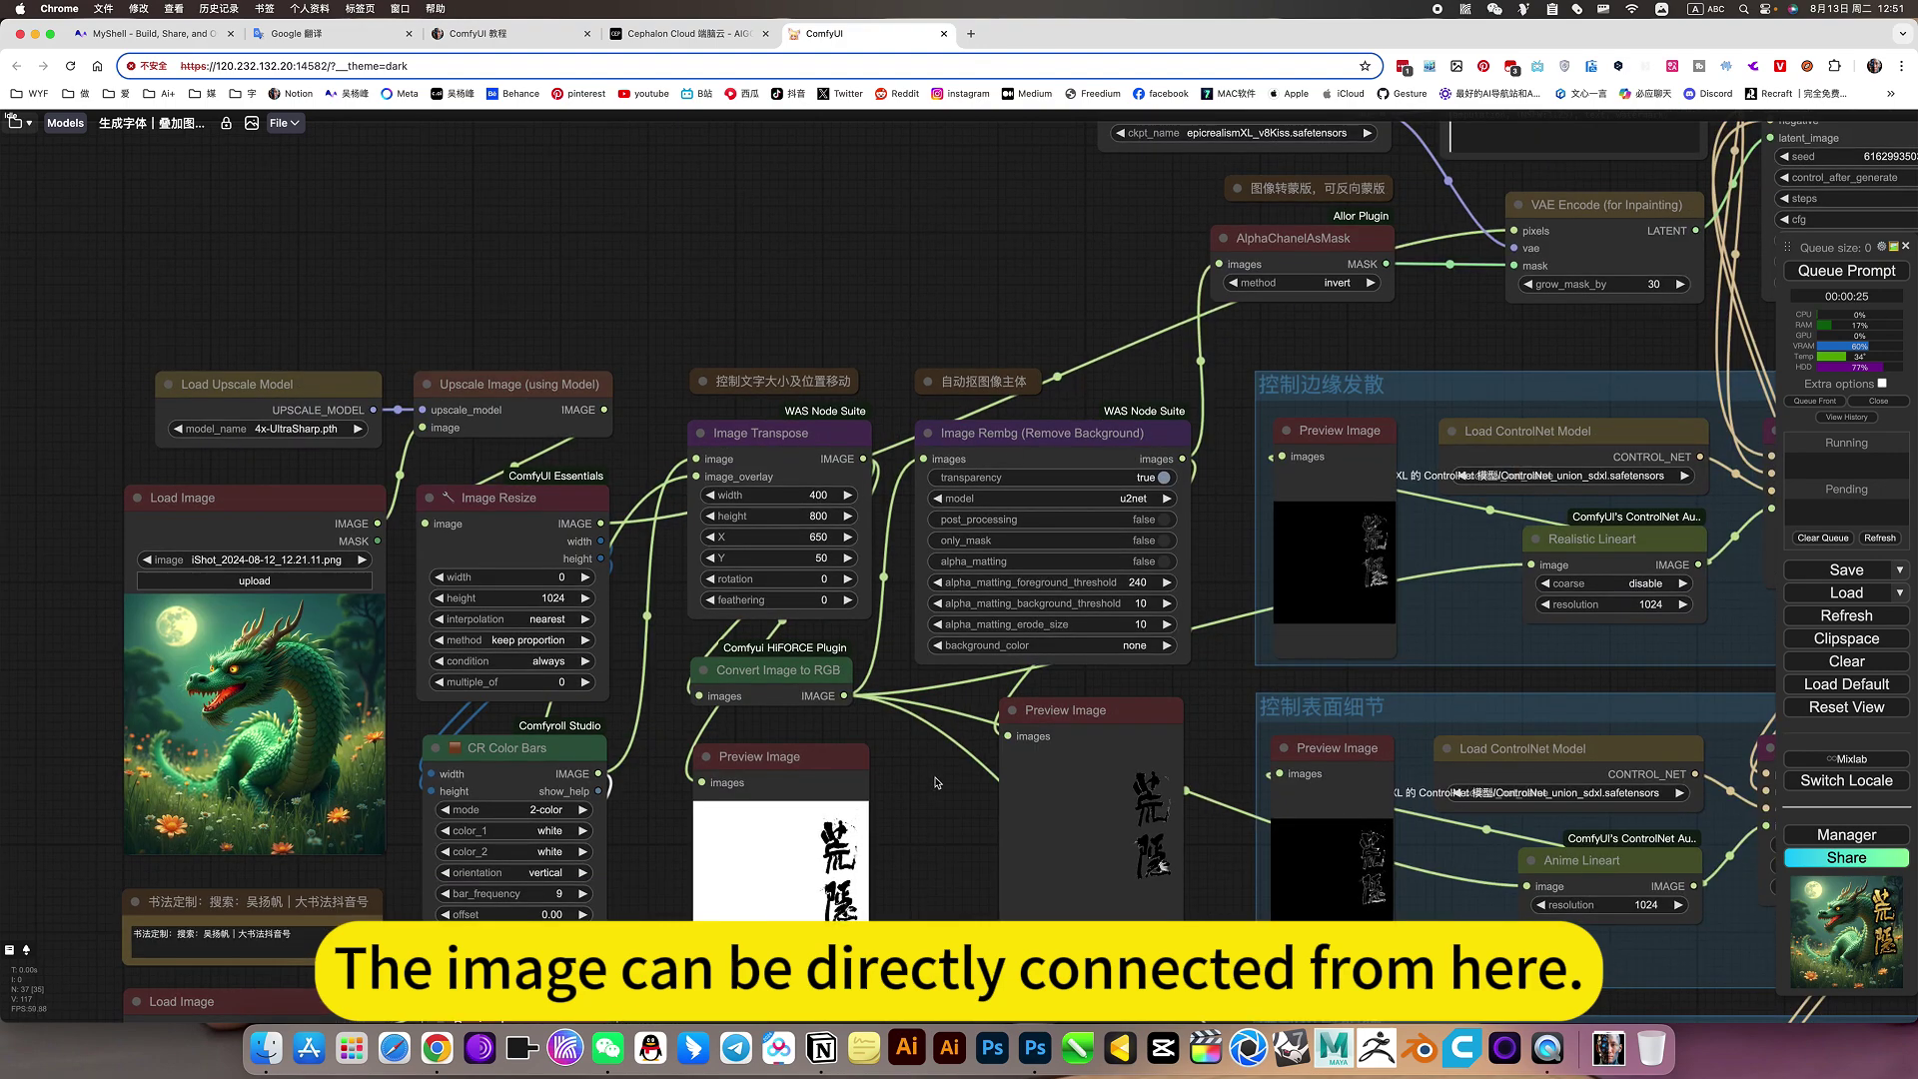
pyautogui.moveTo(928, 785); pyautogui.dragTo(886, 807)
pyautogui.scroll(9, 830, 492)
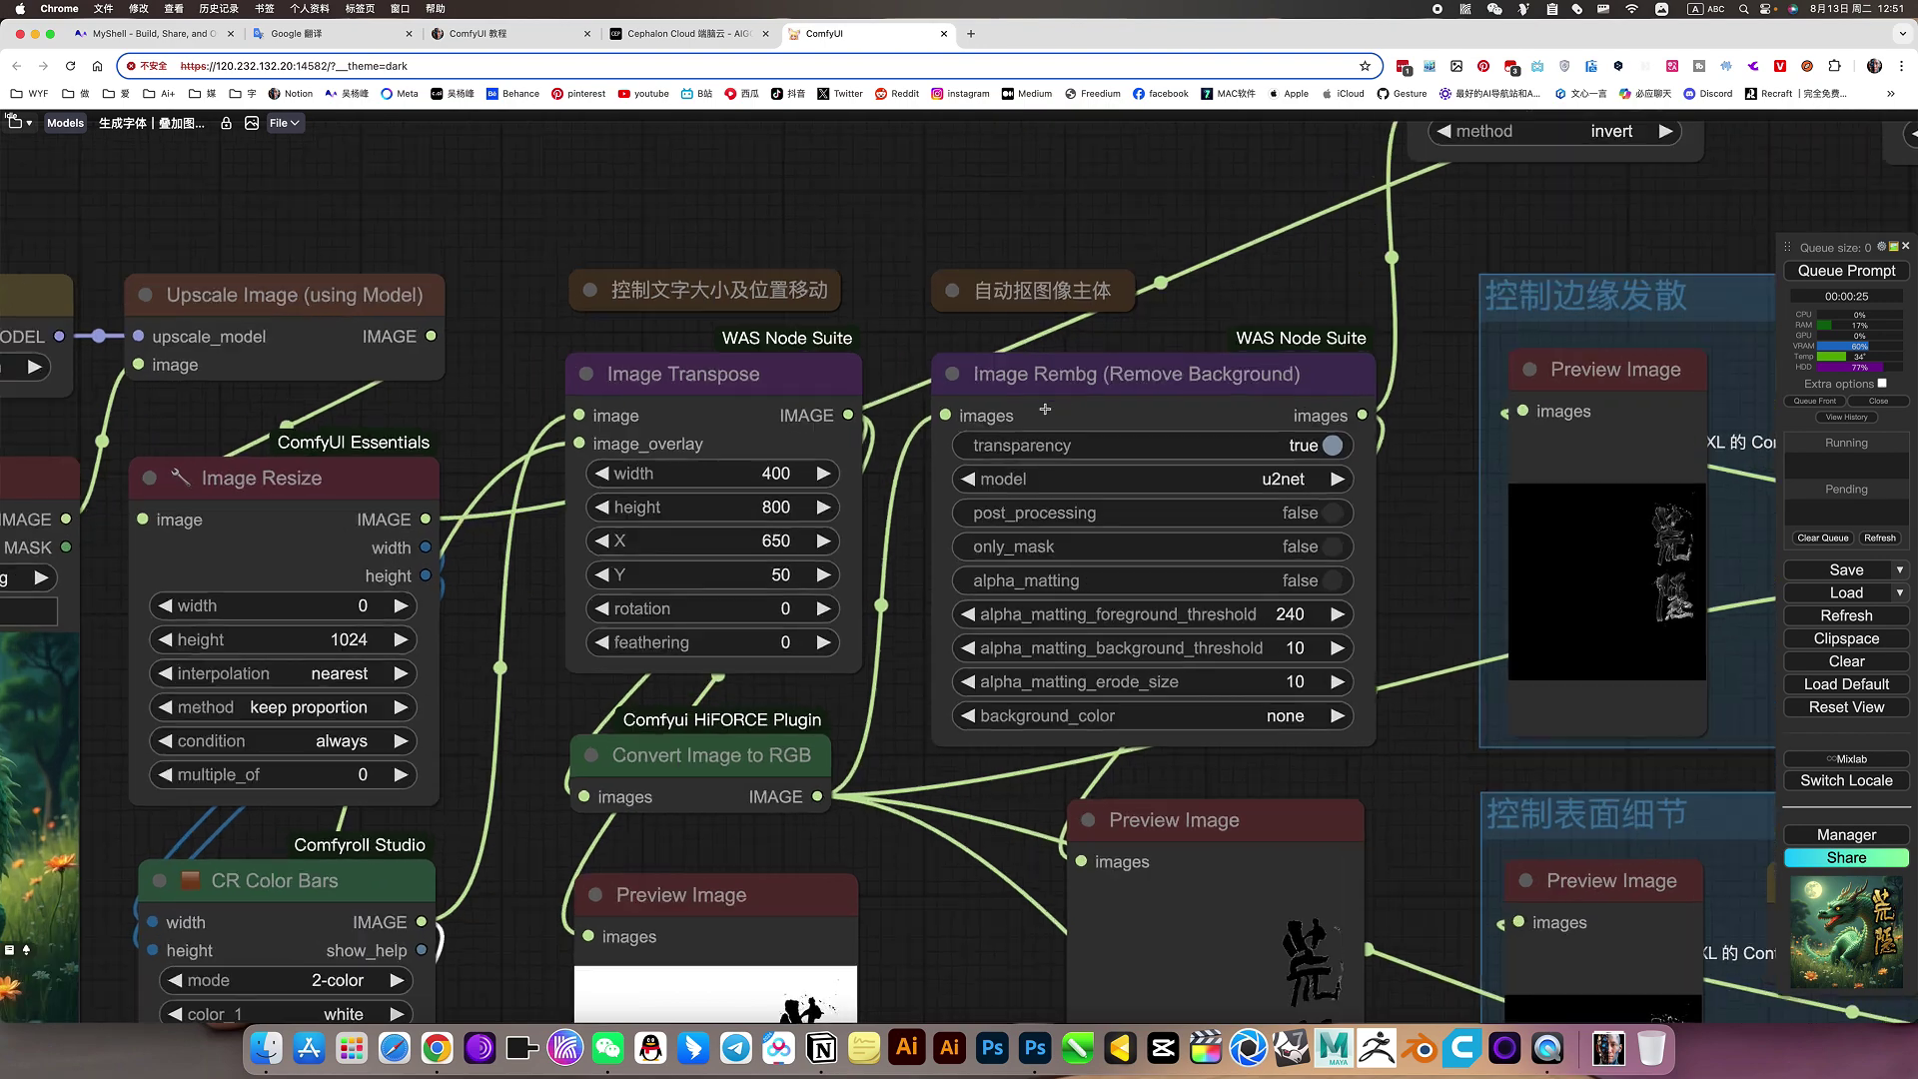
pyautogui.click(1035, 384)
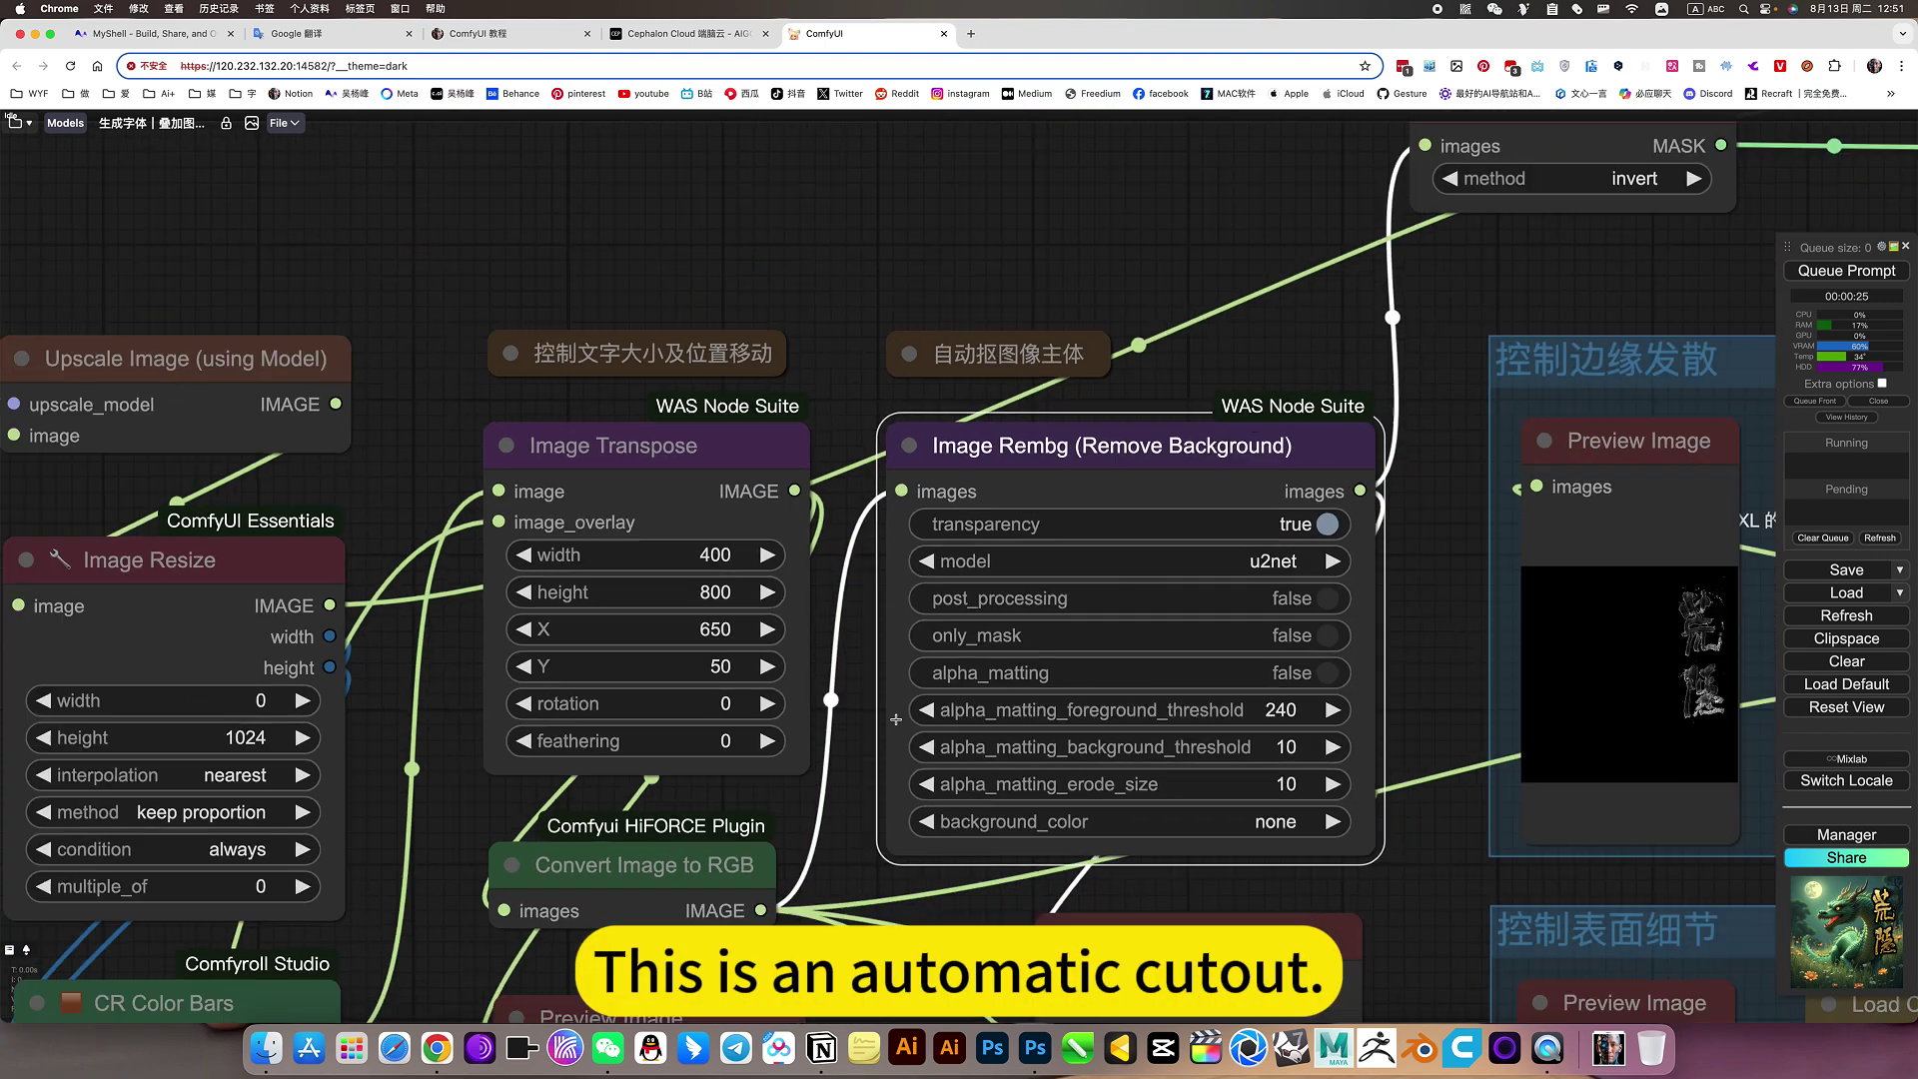
# - Inspect the cut-out lettering preview closely and compare it with the black-on-white preview
pyautogui.scroll(-2, 896, 719)
pyautogui.moveTo(903, 963); pyautogui.dragTo(939, 673)
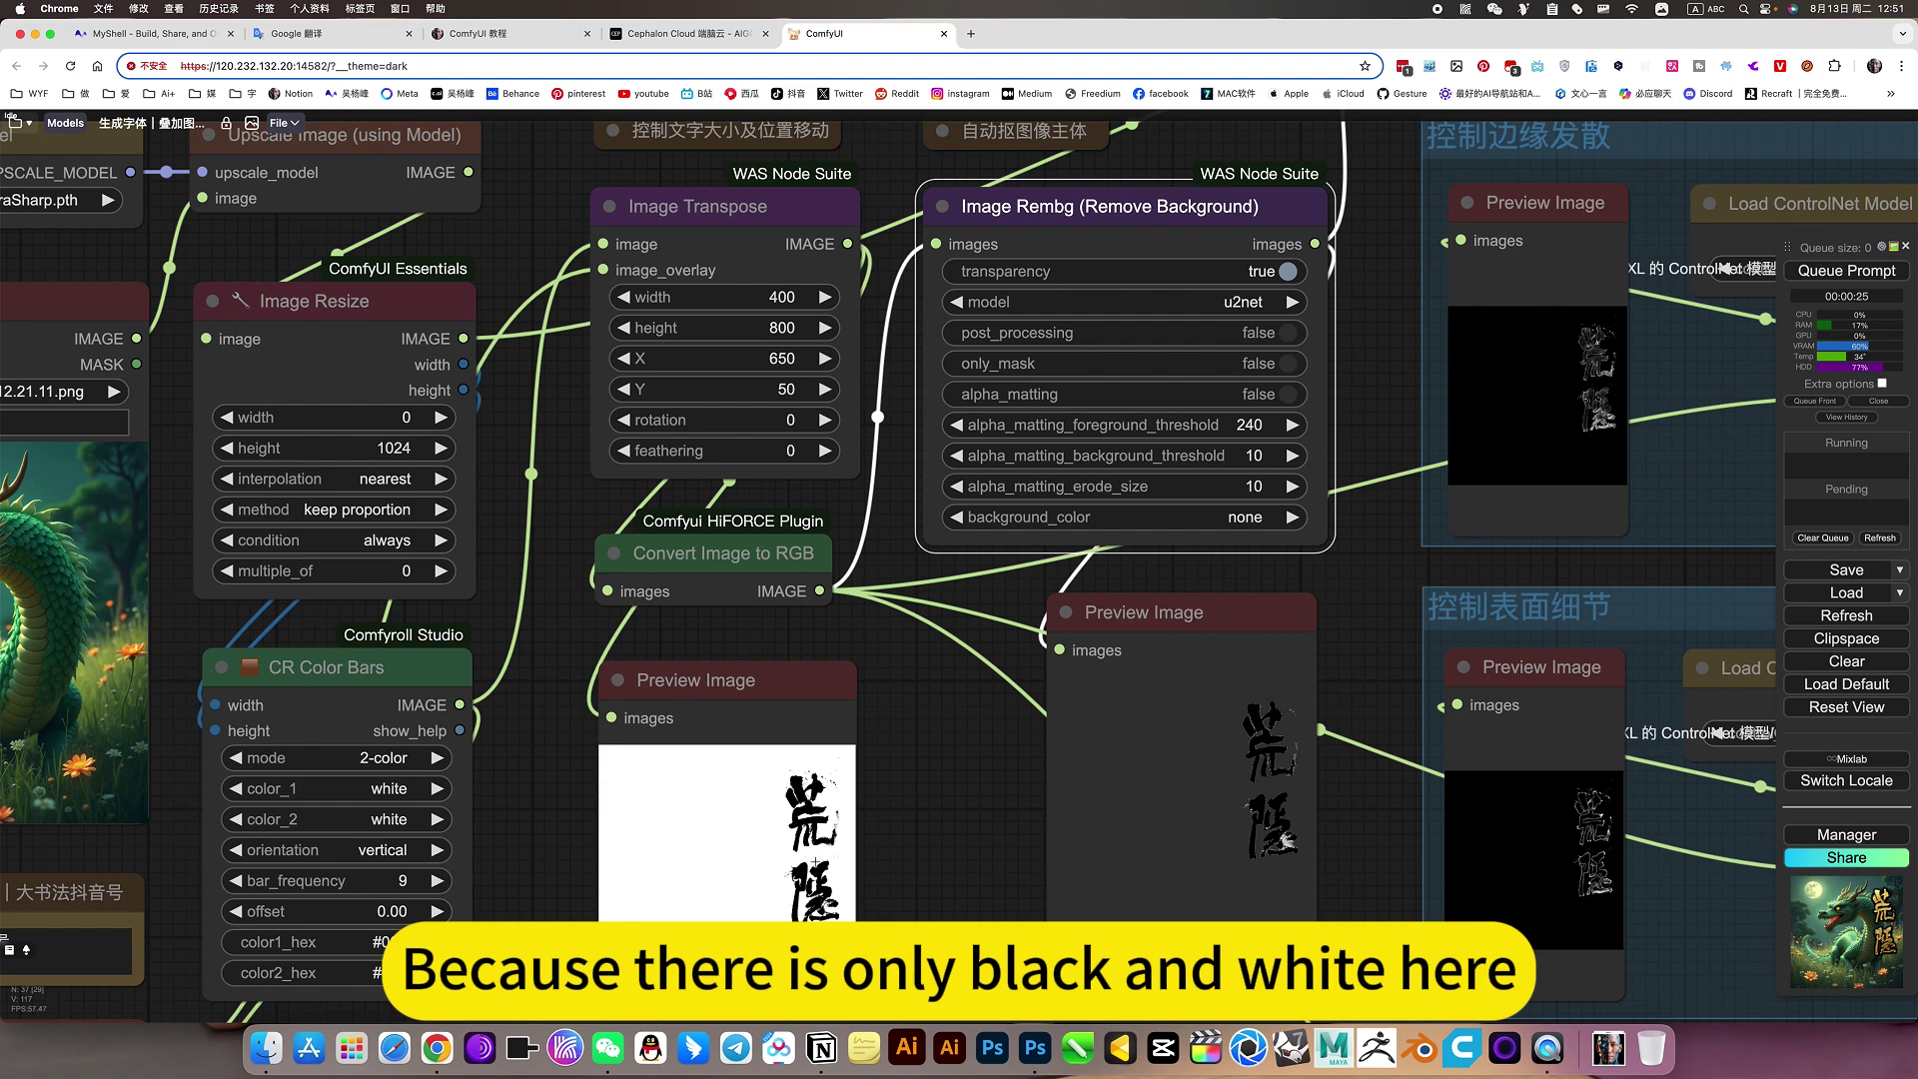
pyautogui.moveTo(976, 780); pyautogui.dragTo(906, 798)
pyautogui.scroll(5, 1261, 842)
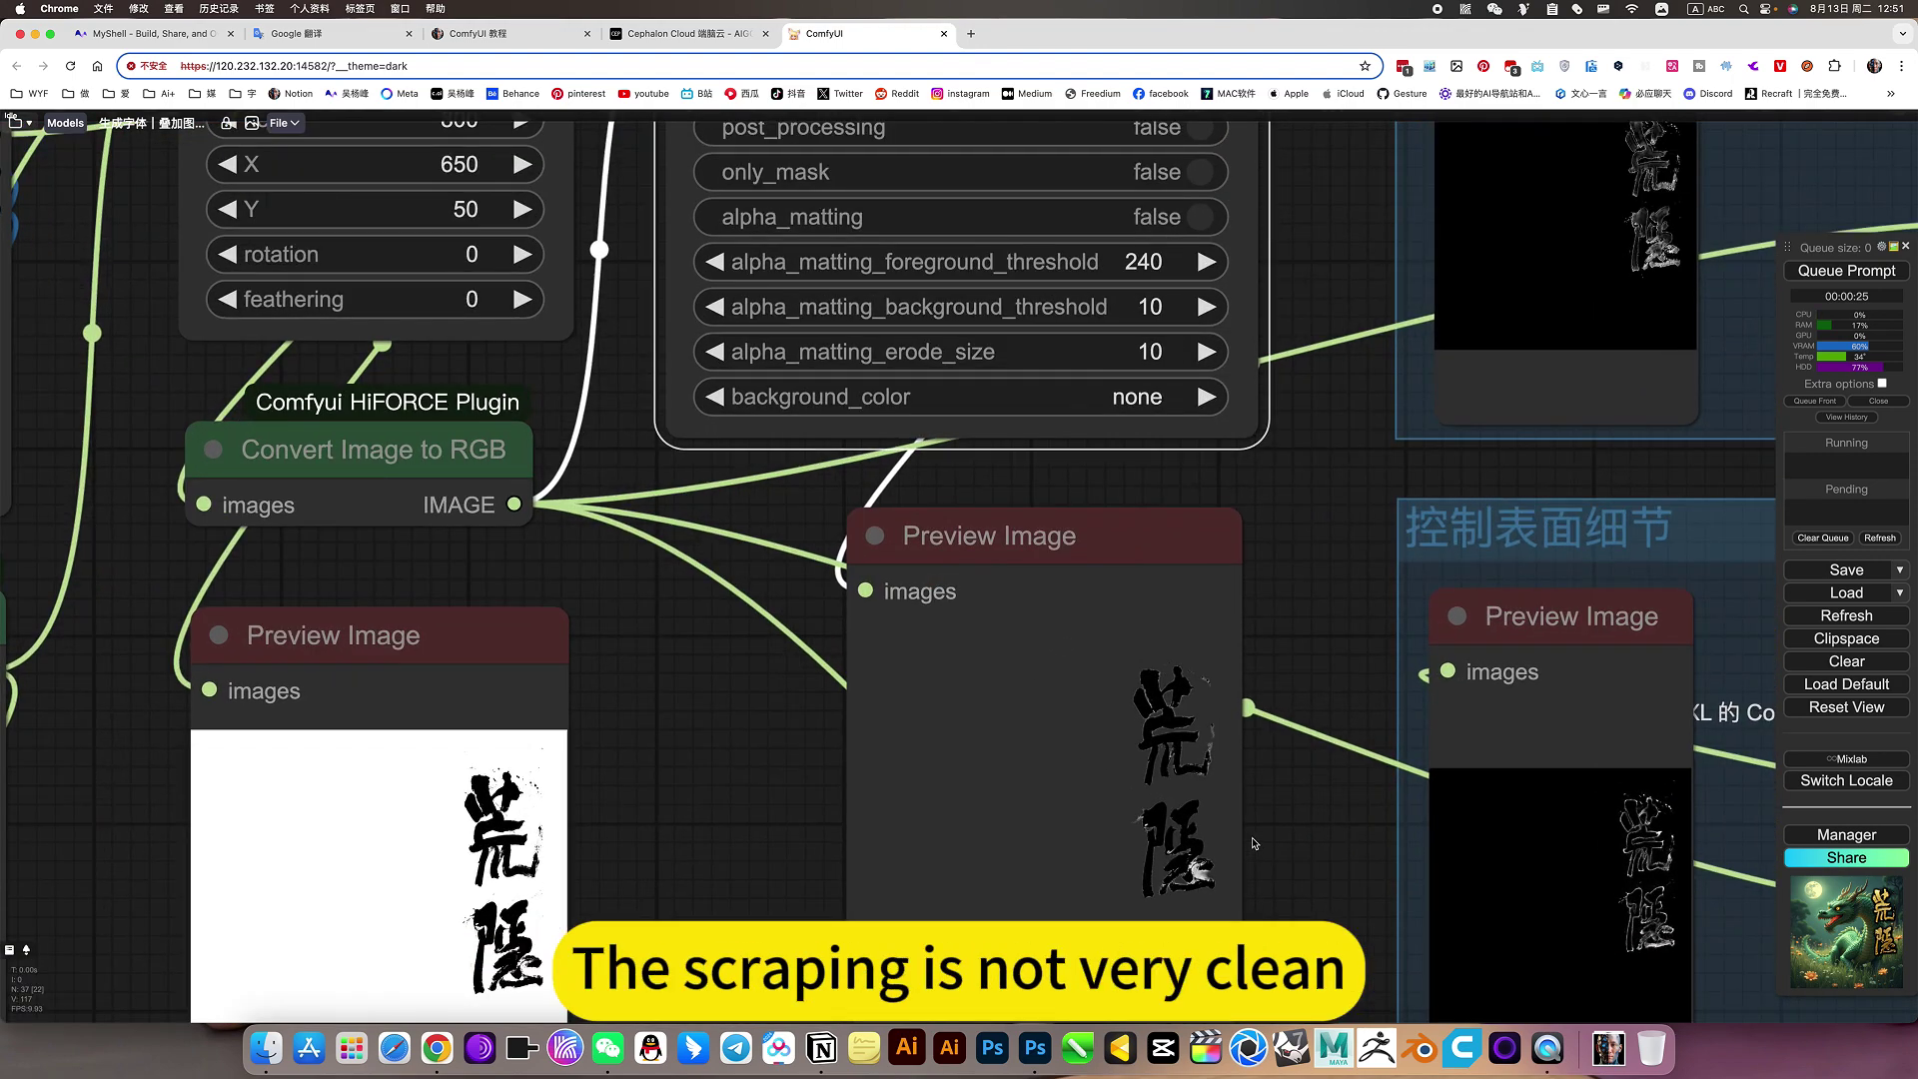
pyautogui.scroll(-4, 1162, 766)
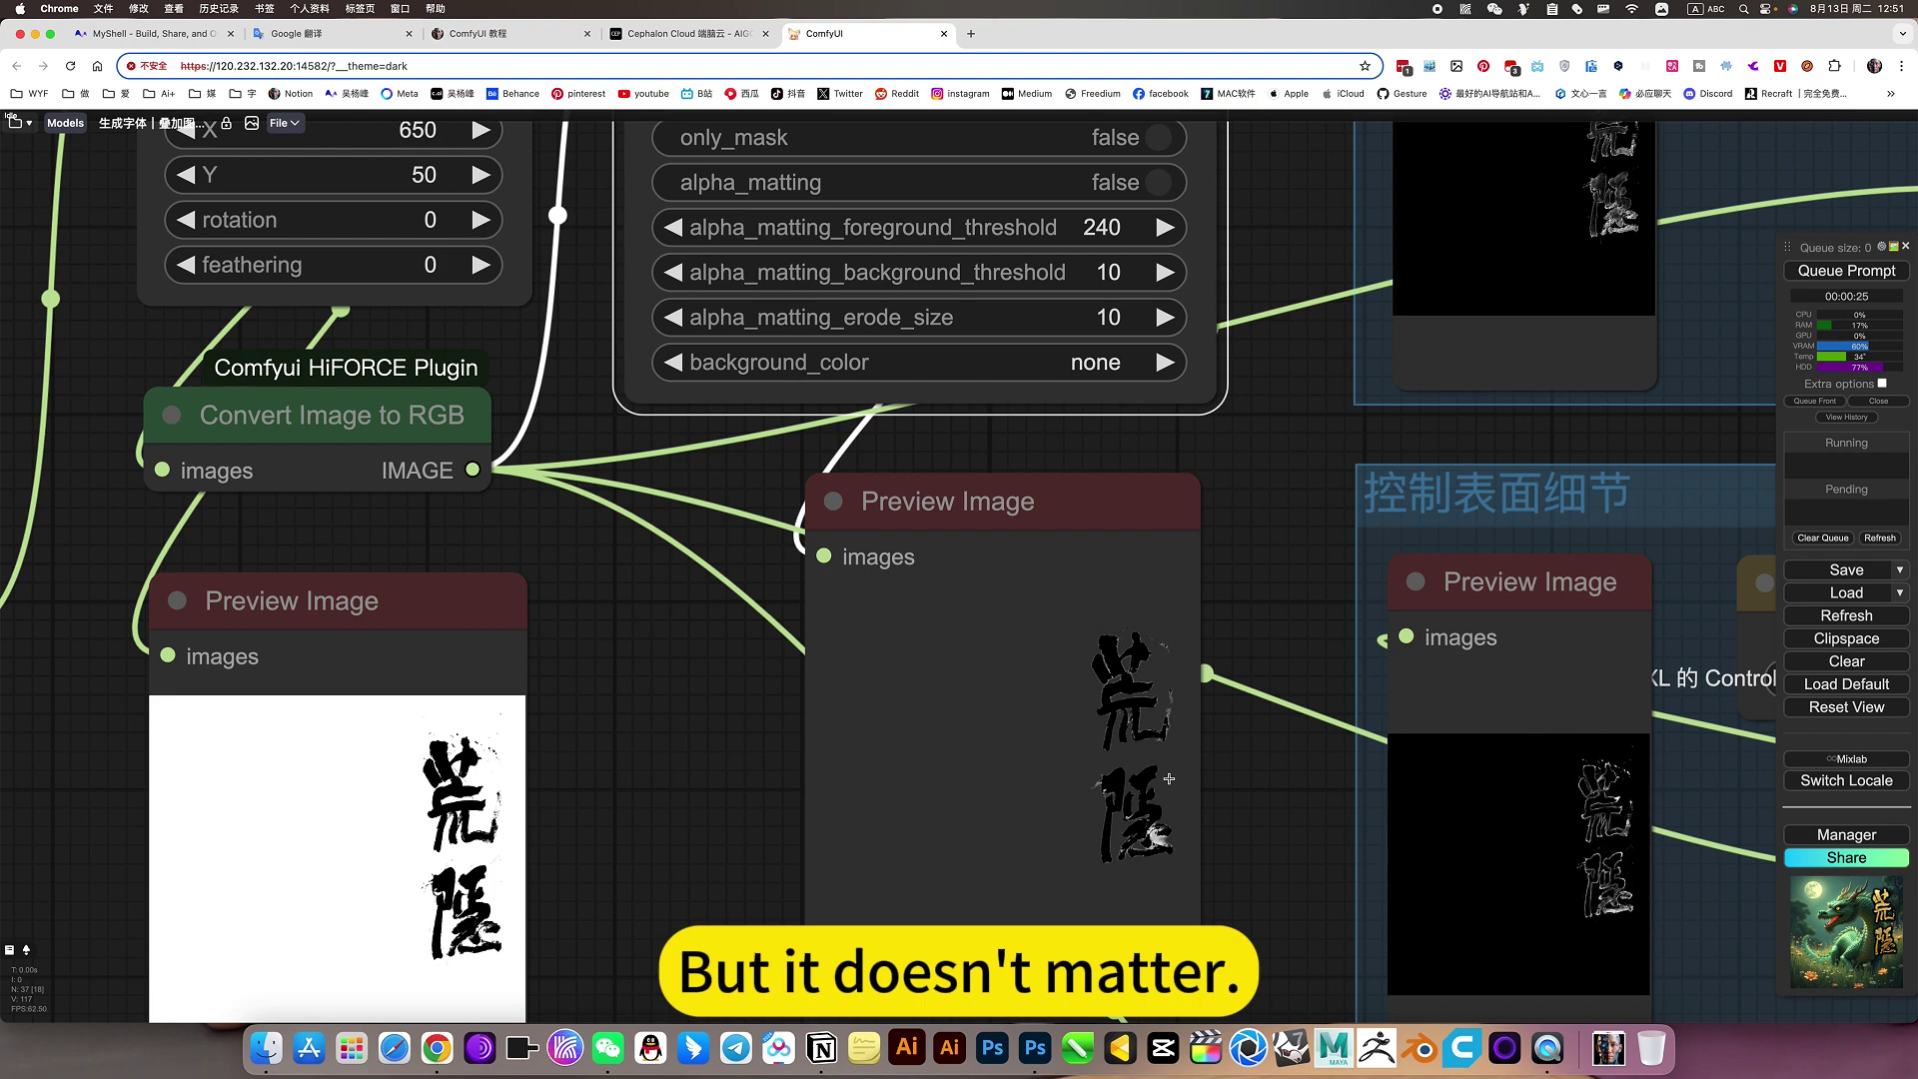
pyautogui.scroll(-4, 1221, 642)
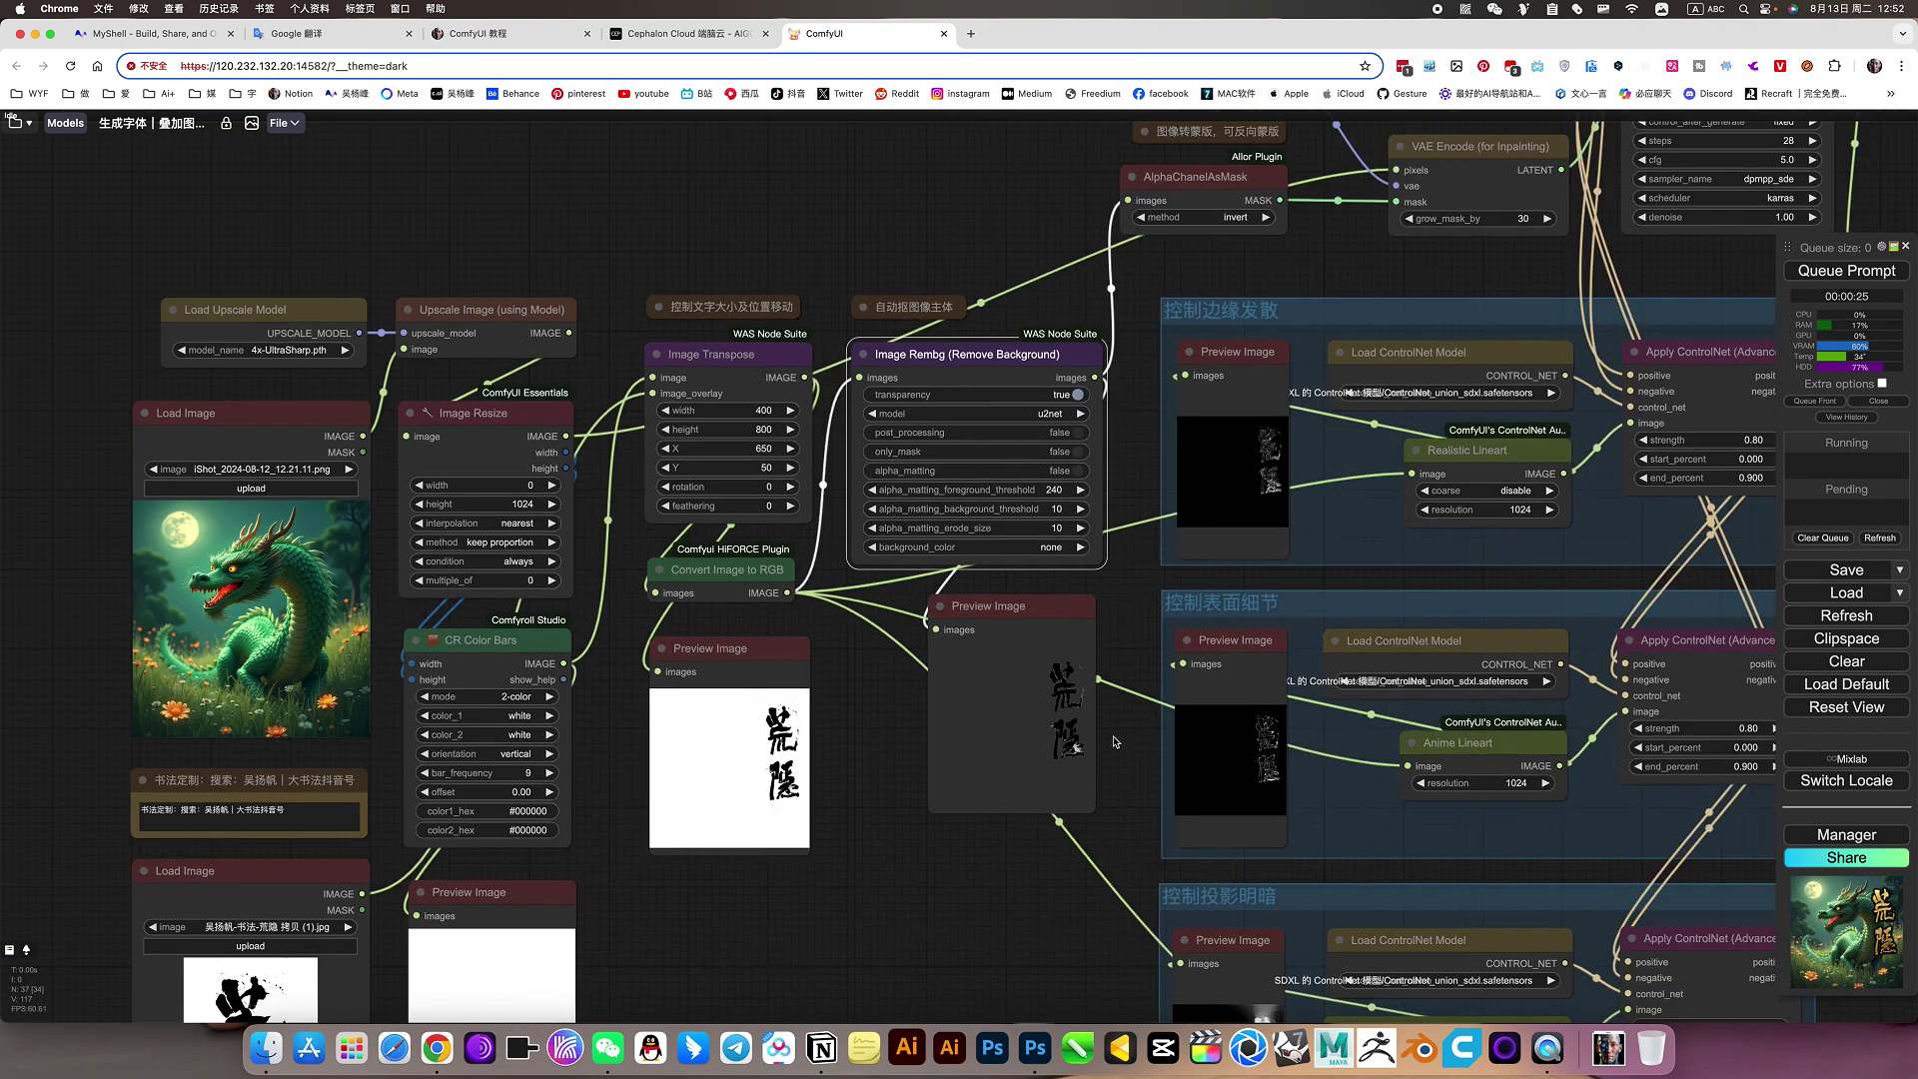
# - Follow the cut-out lettering to the AlphaChanelAsMask node and highlight it to examine its mask link into VAE Encode (for Inpainting)
pyautogui.moveTo(1114, 742); pyautogui.dragTo(960, 784)
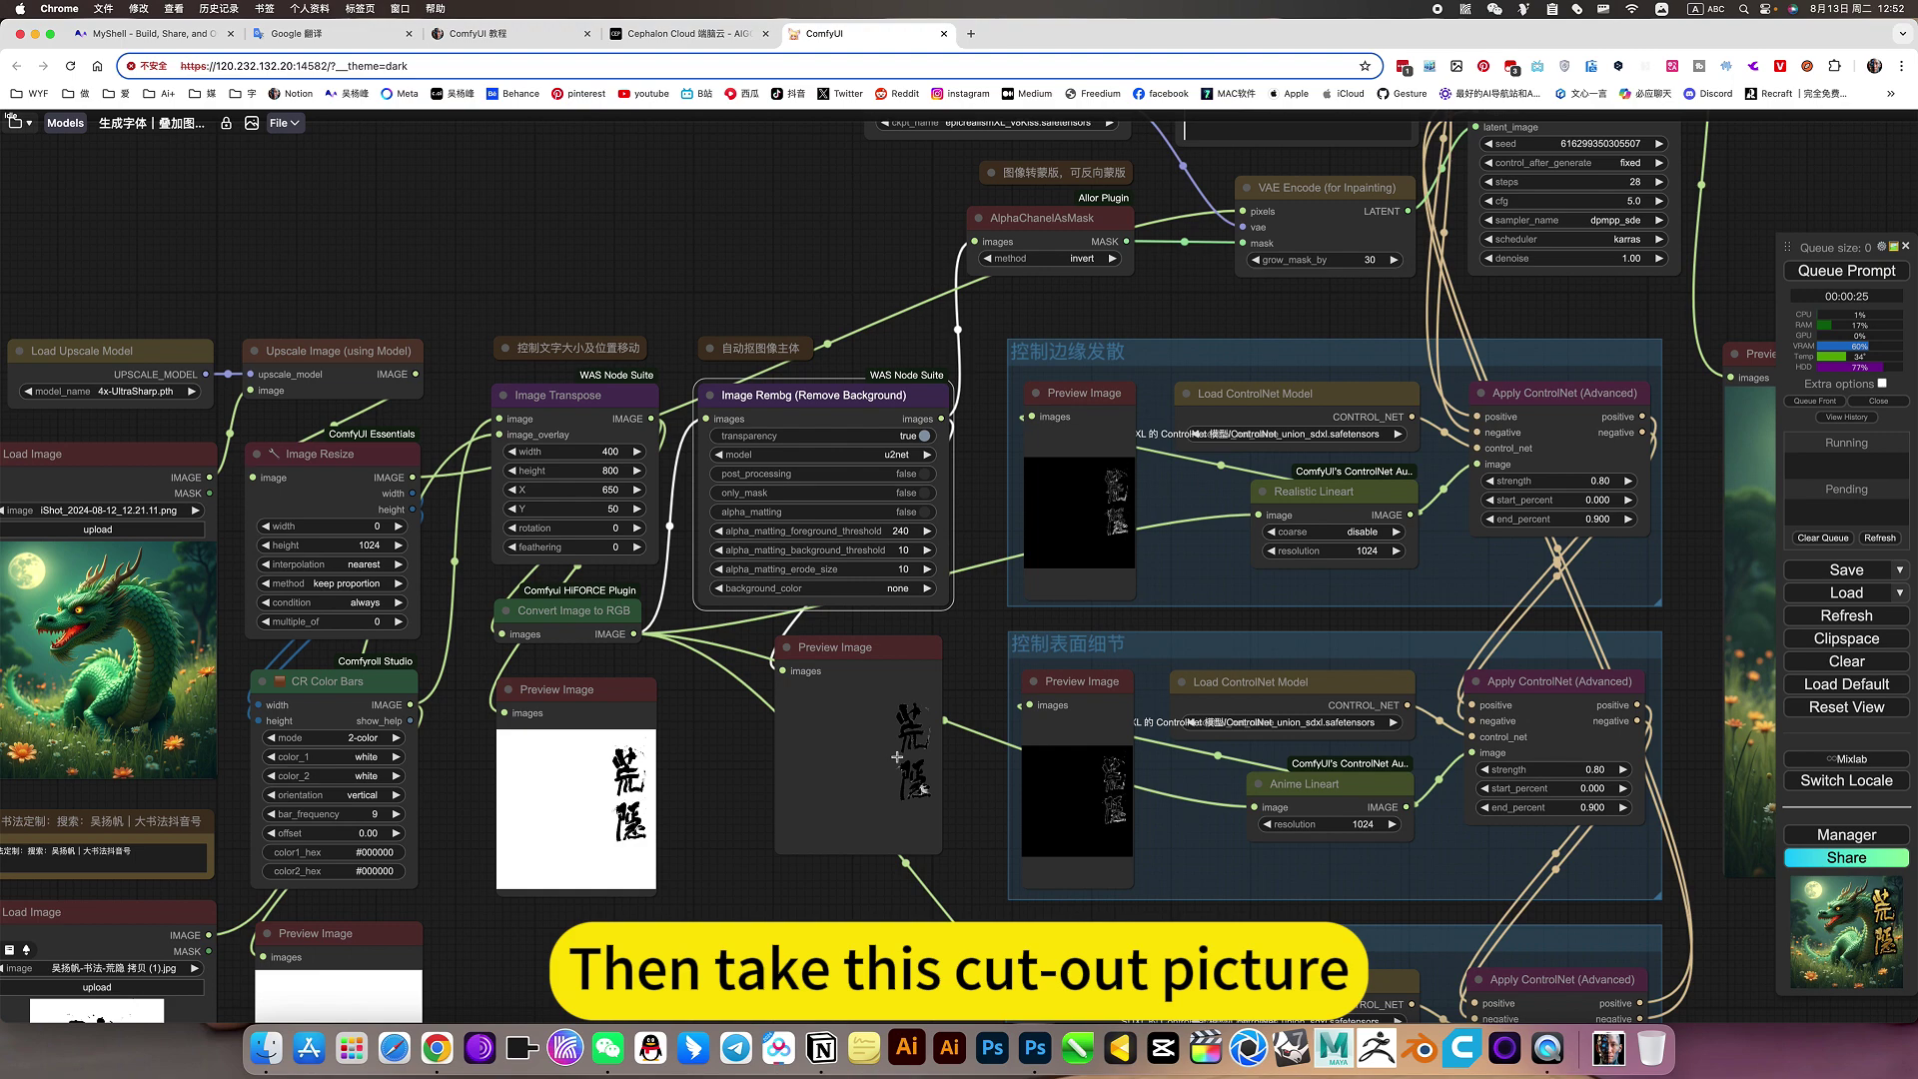
pyautogui.moveTo(968, 818); pyautogui.dragTo(910, 883)
pyautogui.scroll(5, 1038, 374)
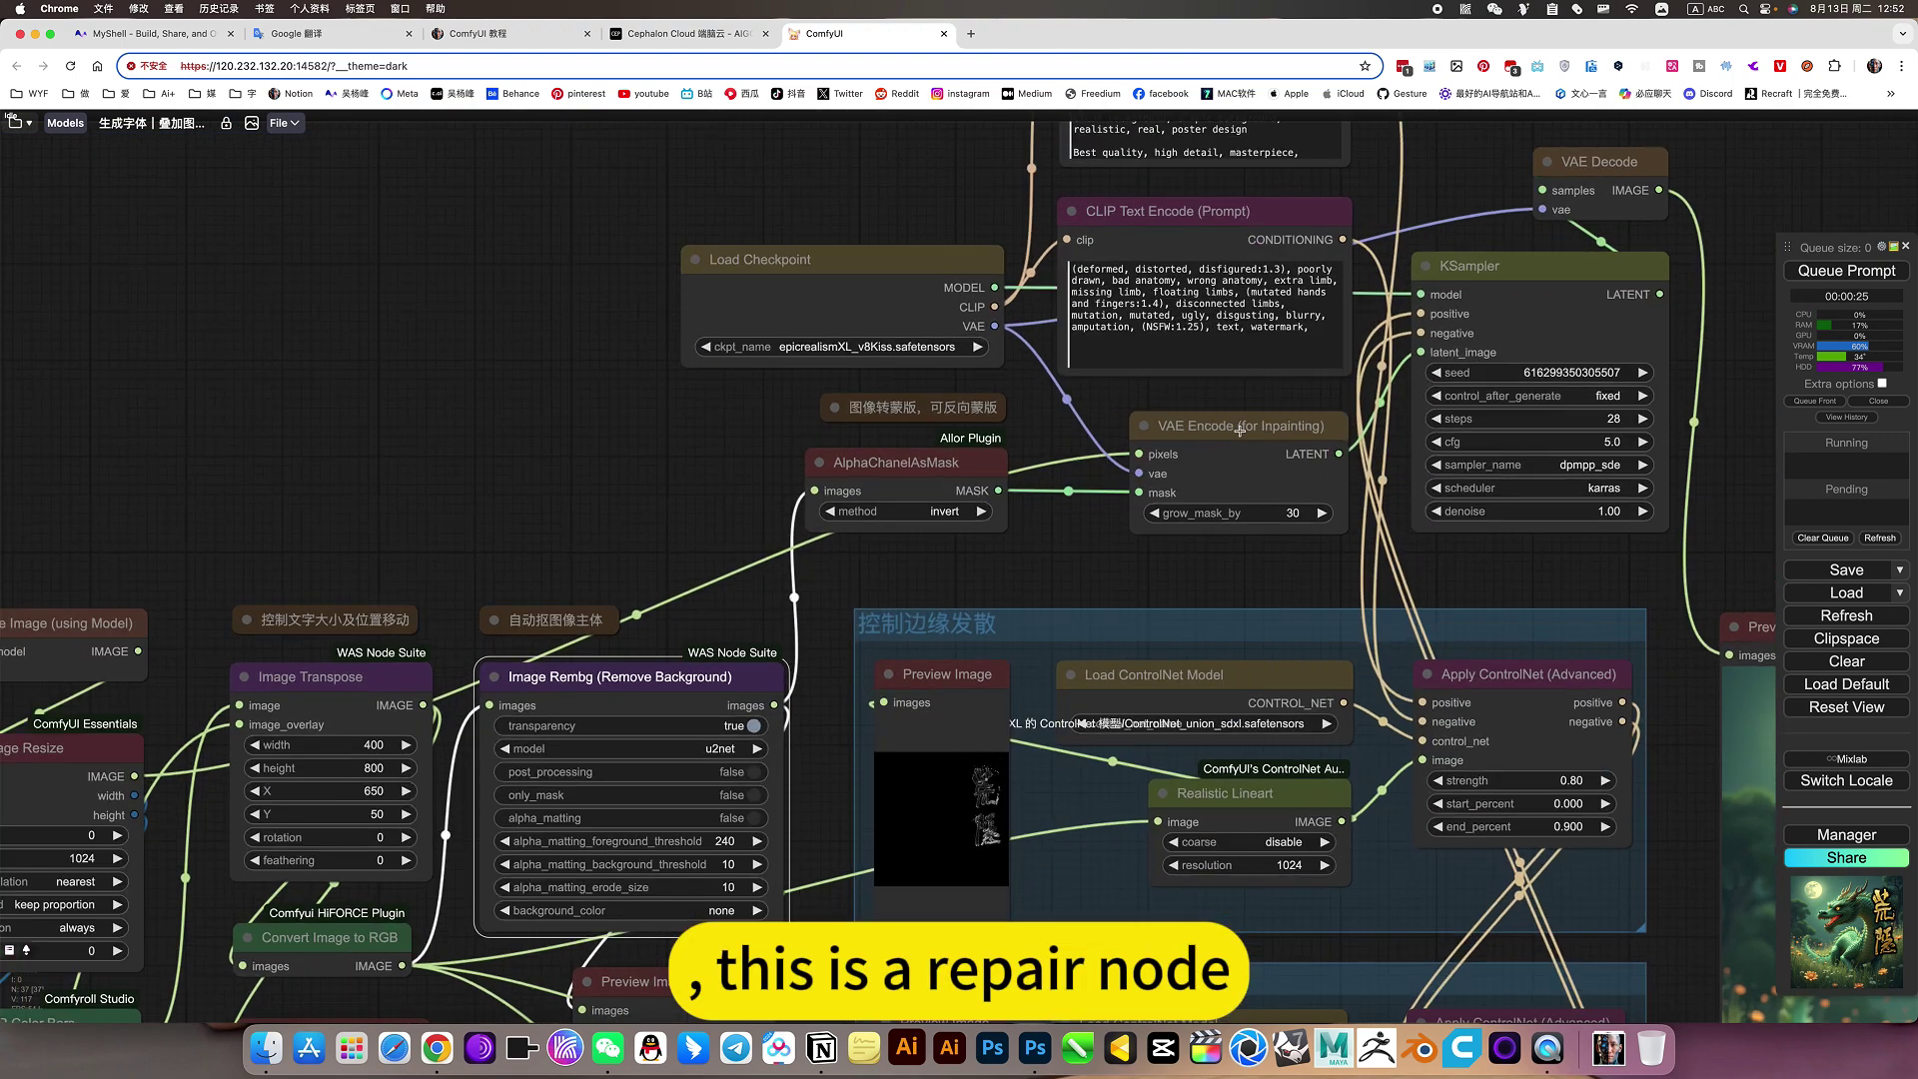
pyautogui.click(1240, 430)
pyautogui.scroll(5, 1240, 431)
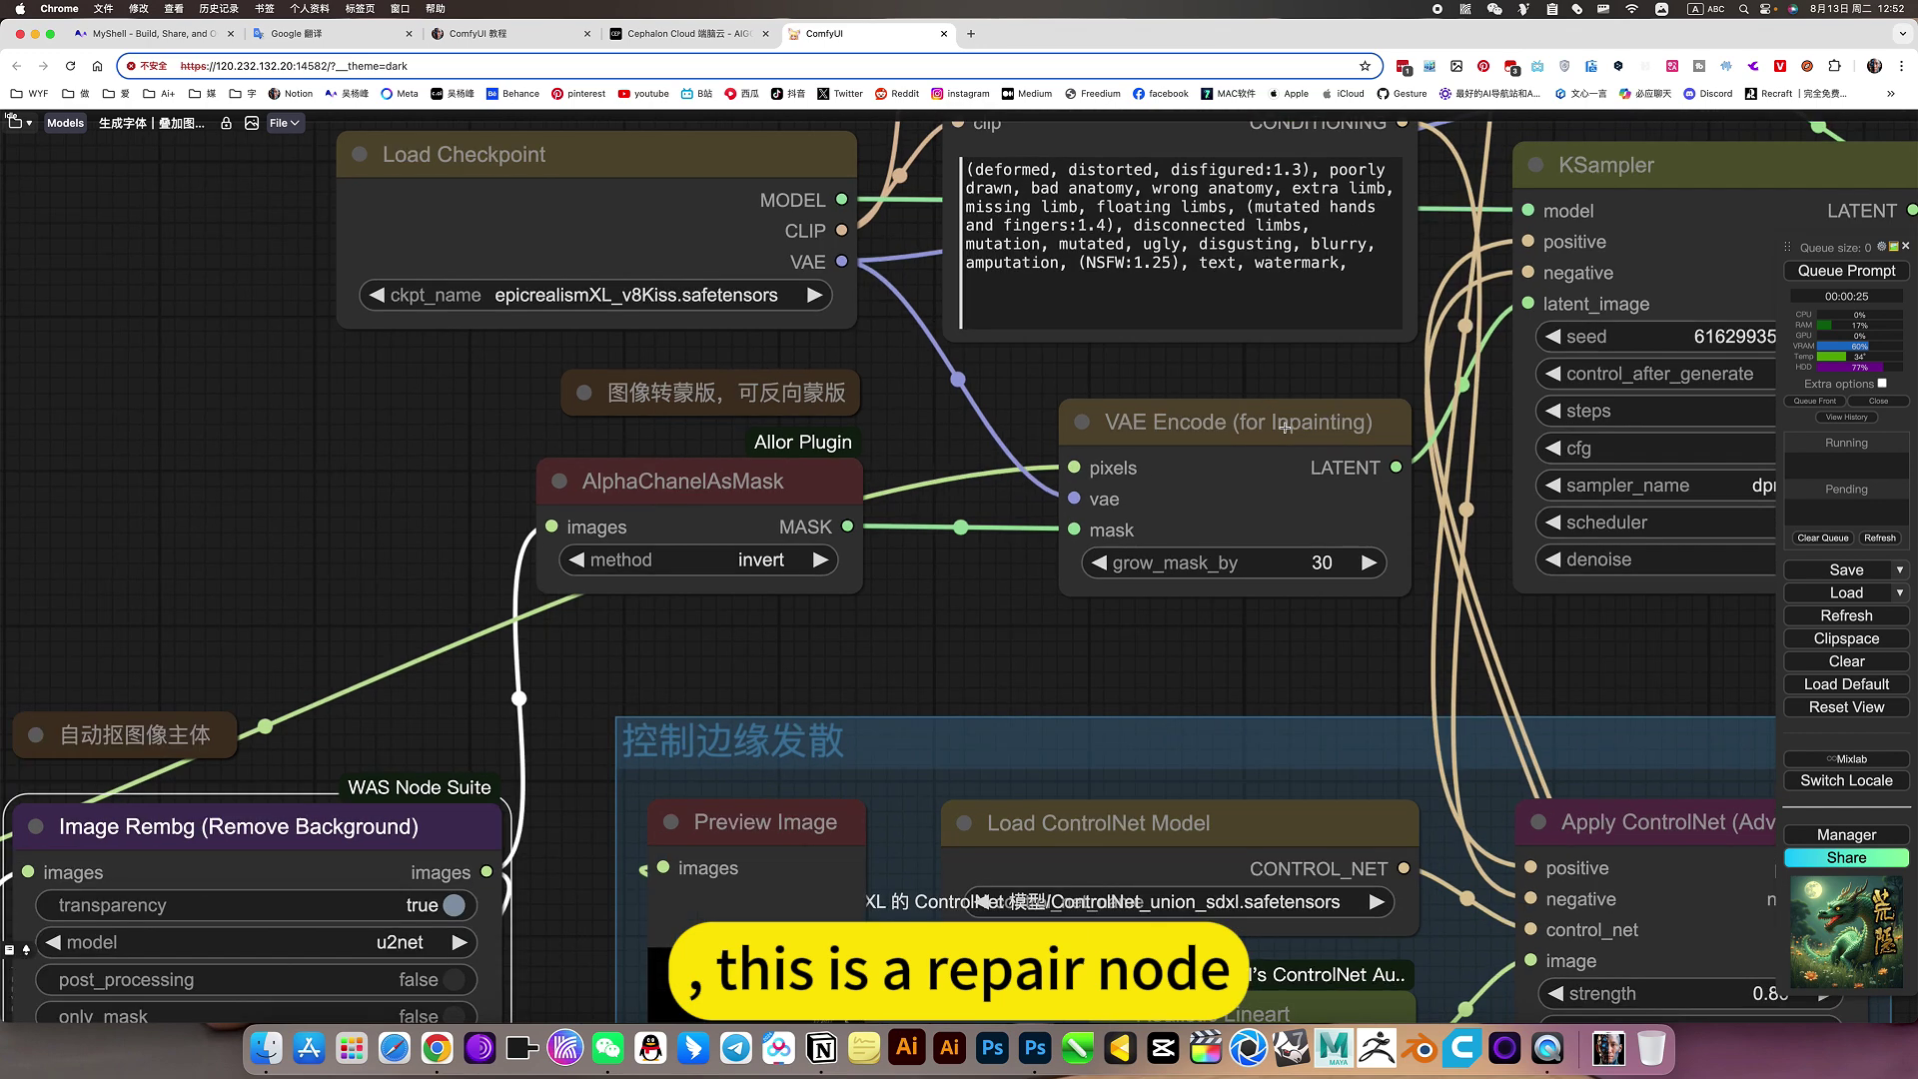
pyautogui.click(629, 505)
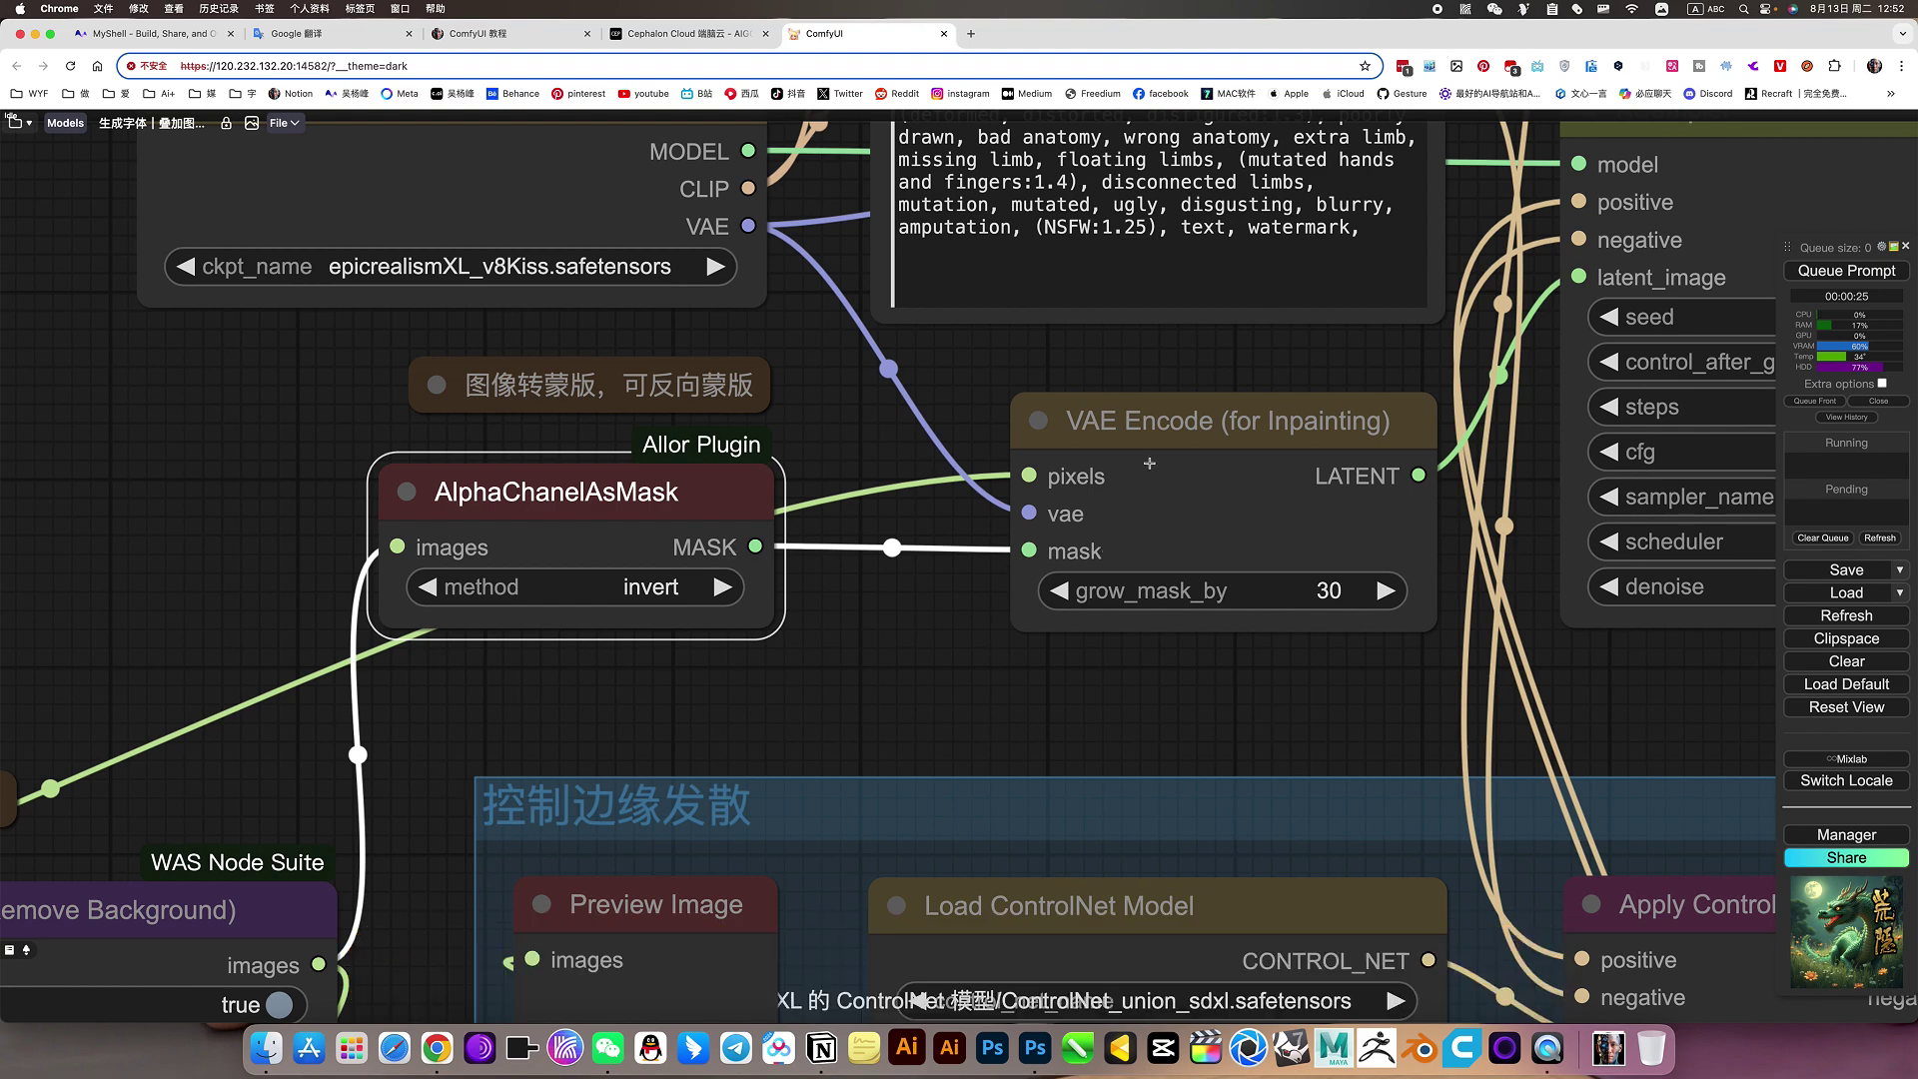
# - Highlight the Image Resize node and trace its dragon image into the pixels input of the VAE Encode (for Inpainting) node
pyautogui.scroll(-8, 953, 552)
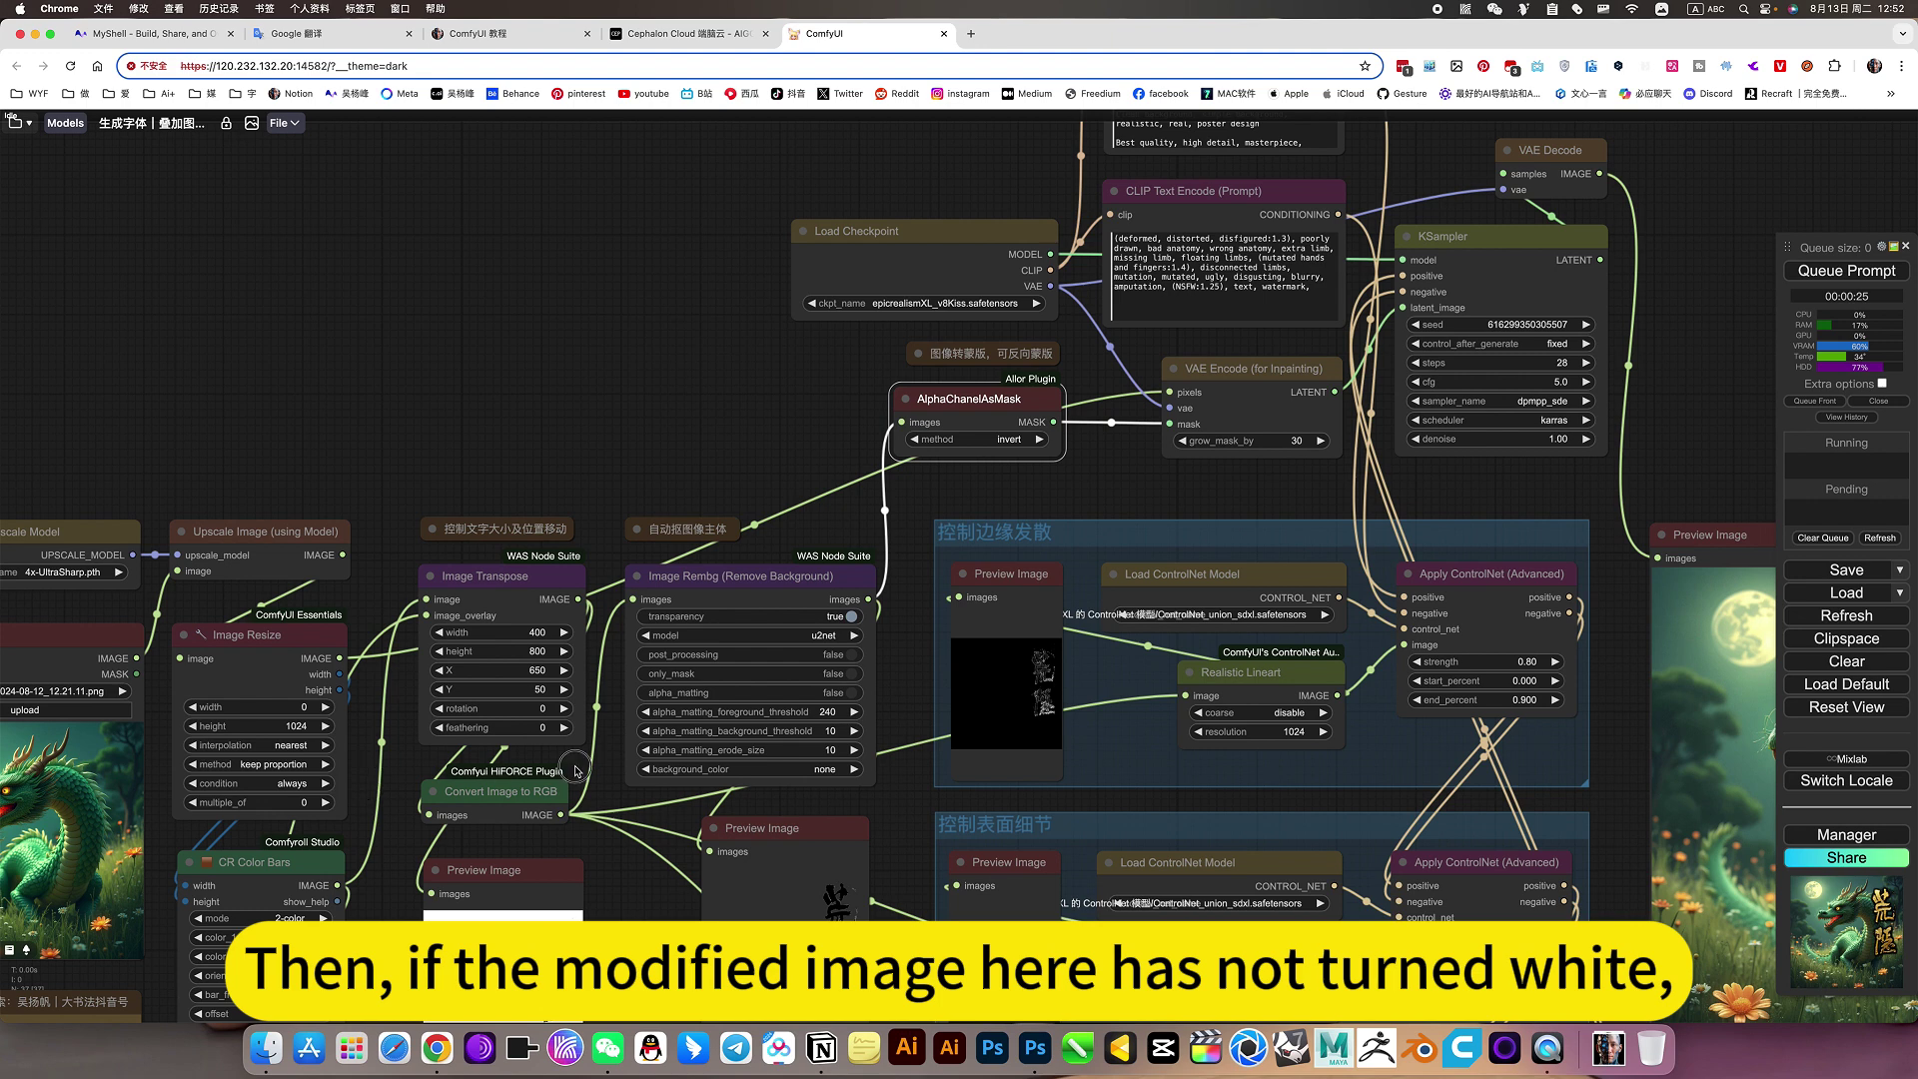
pyautogui.moveTo(574, 767); pyautogui.dragTo(889, 747)
pyautogui.click(602, 621)
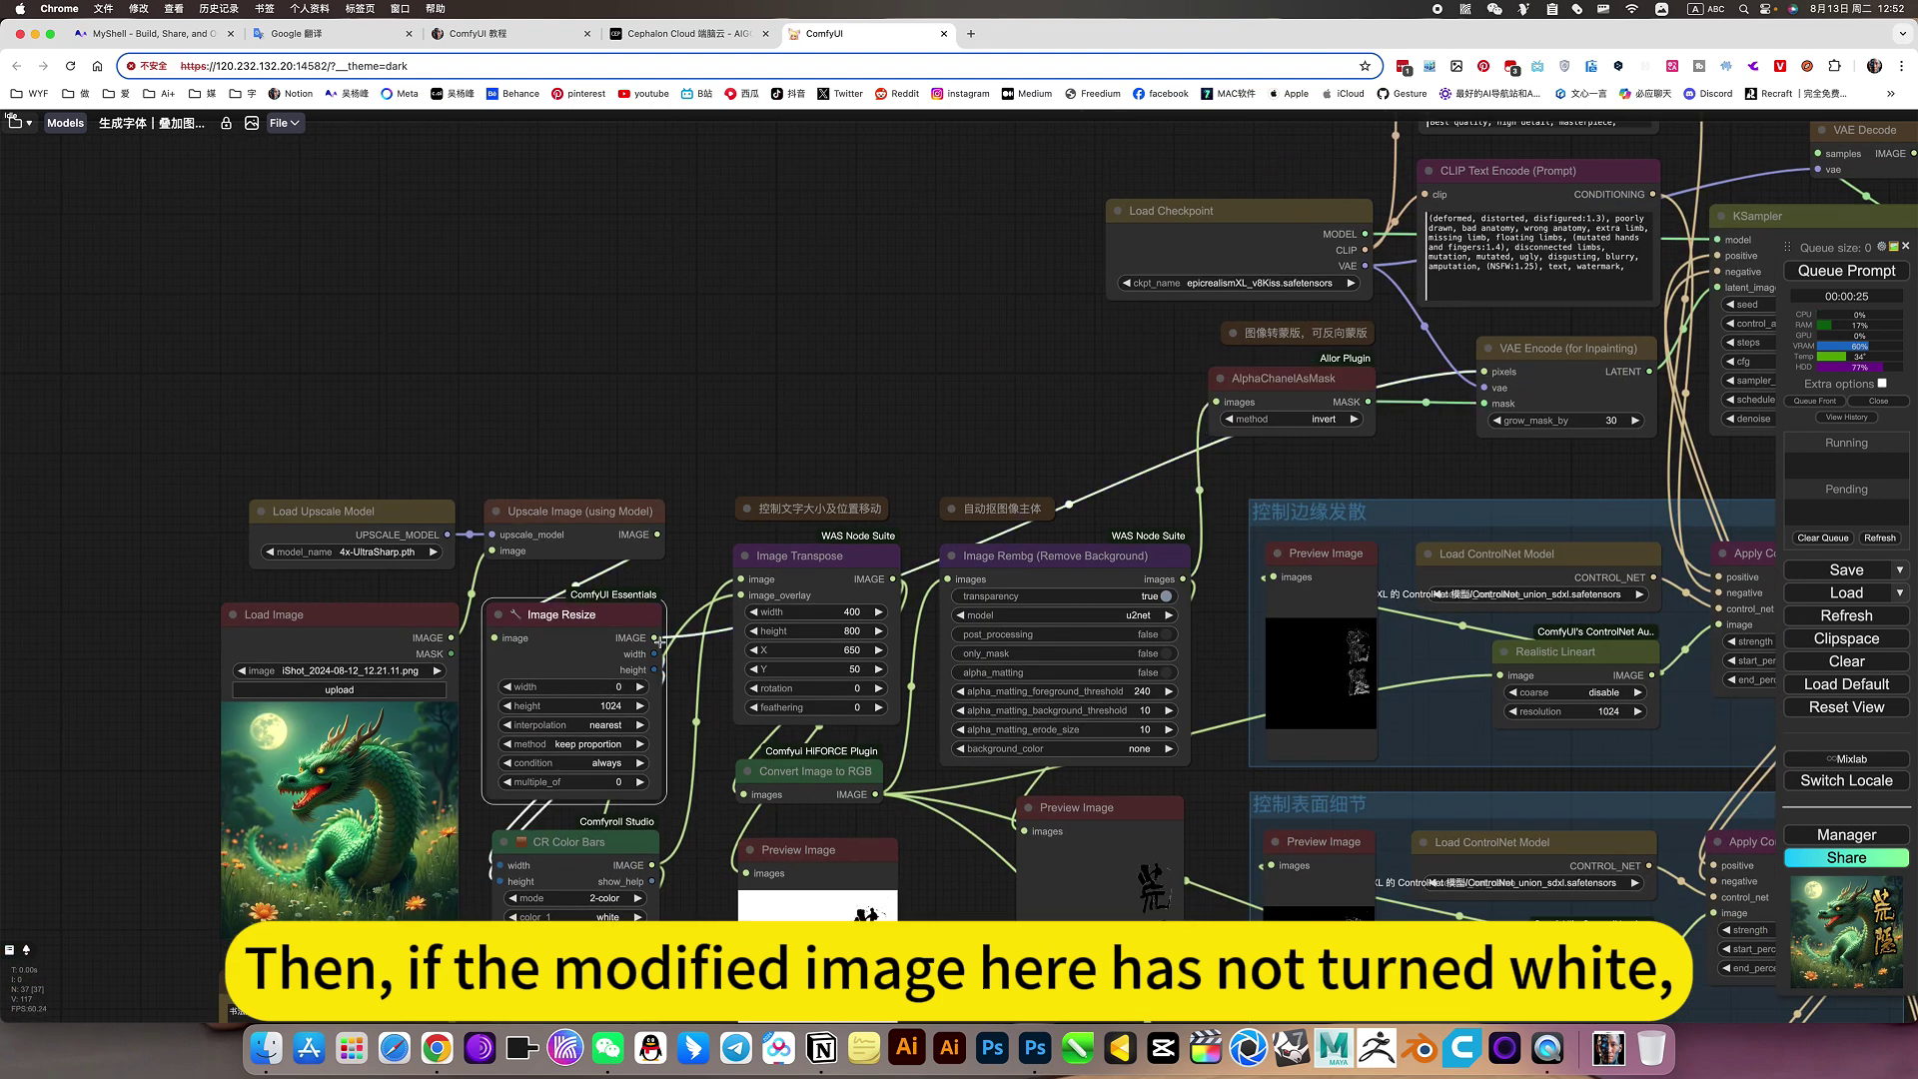
pyautogui.click(1611, 356)
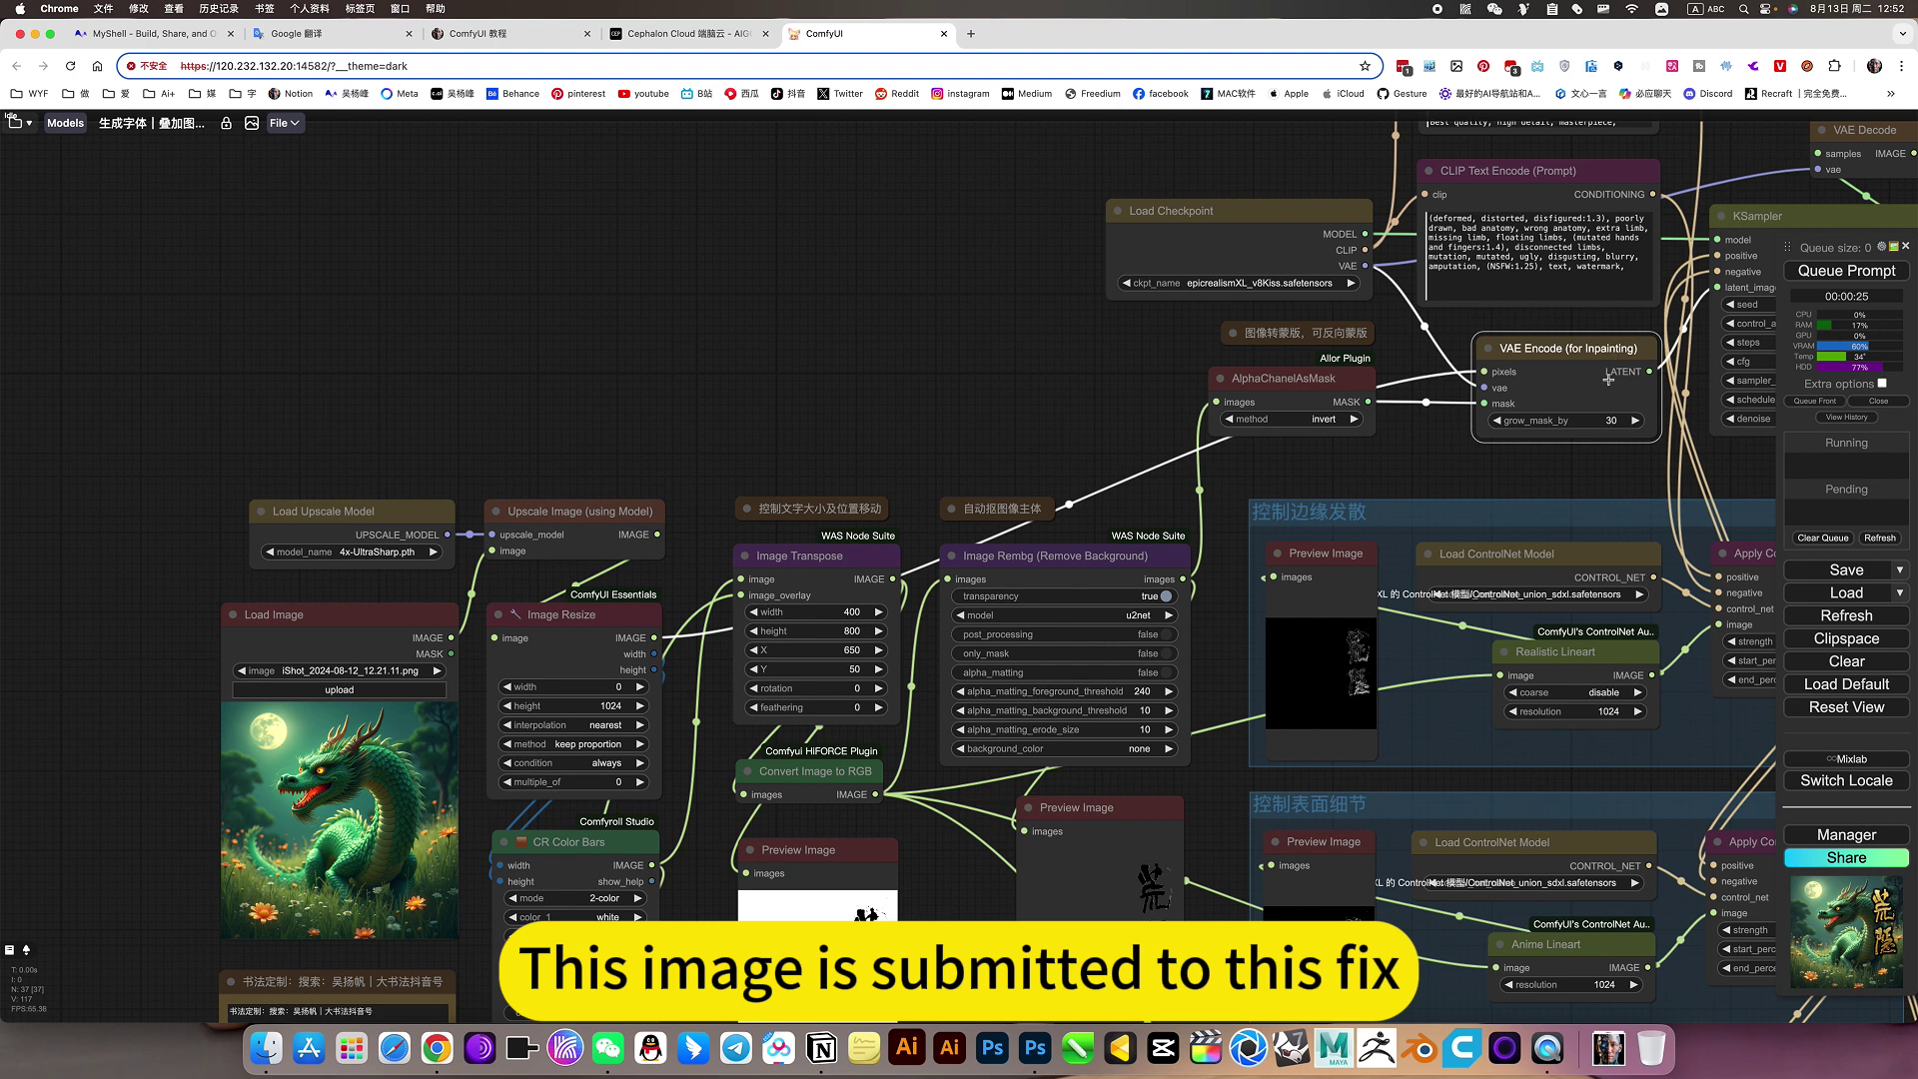
pyautogui.moveTo(1399, 496); pyautogui.dragTo(1371, 401)
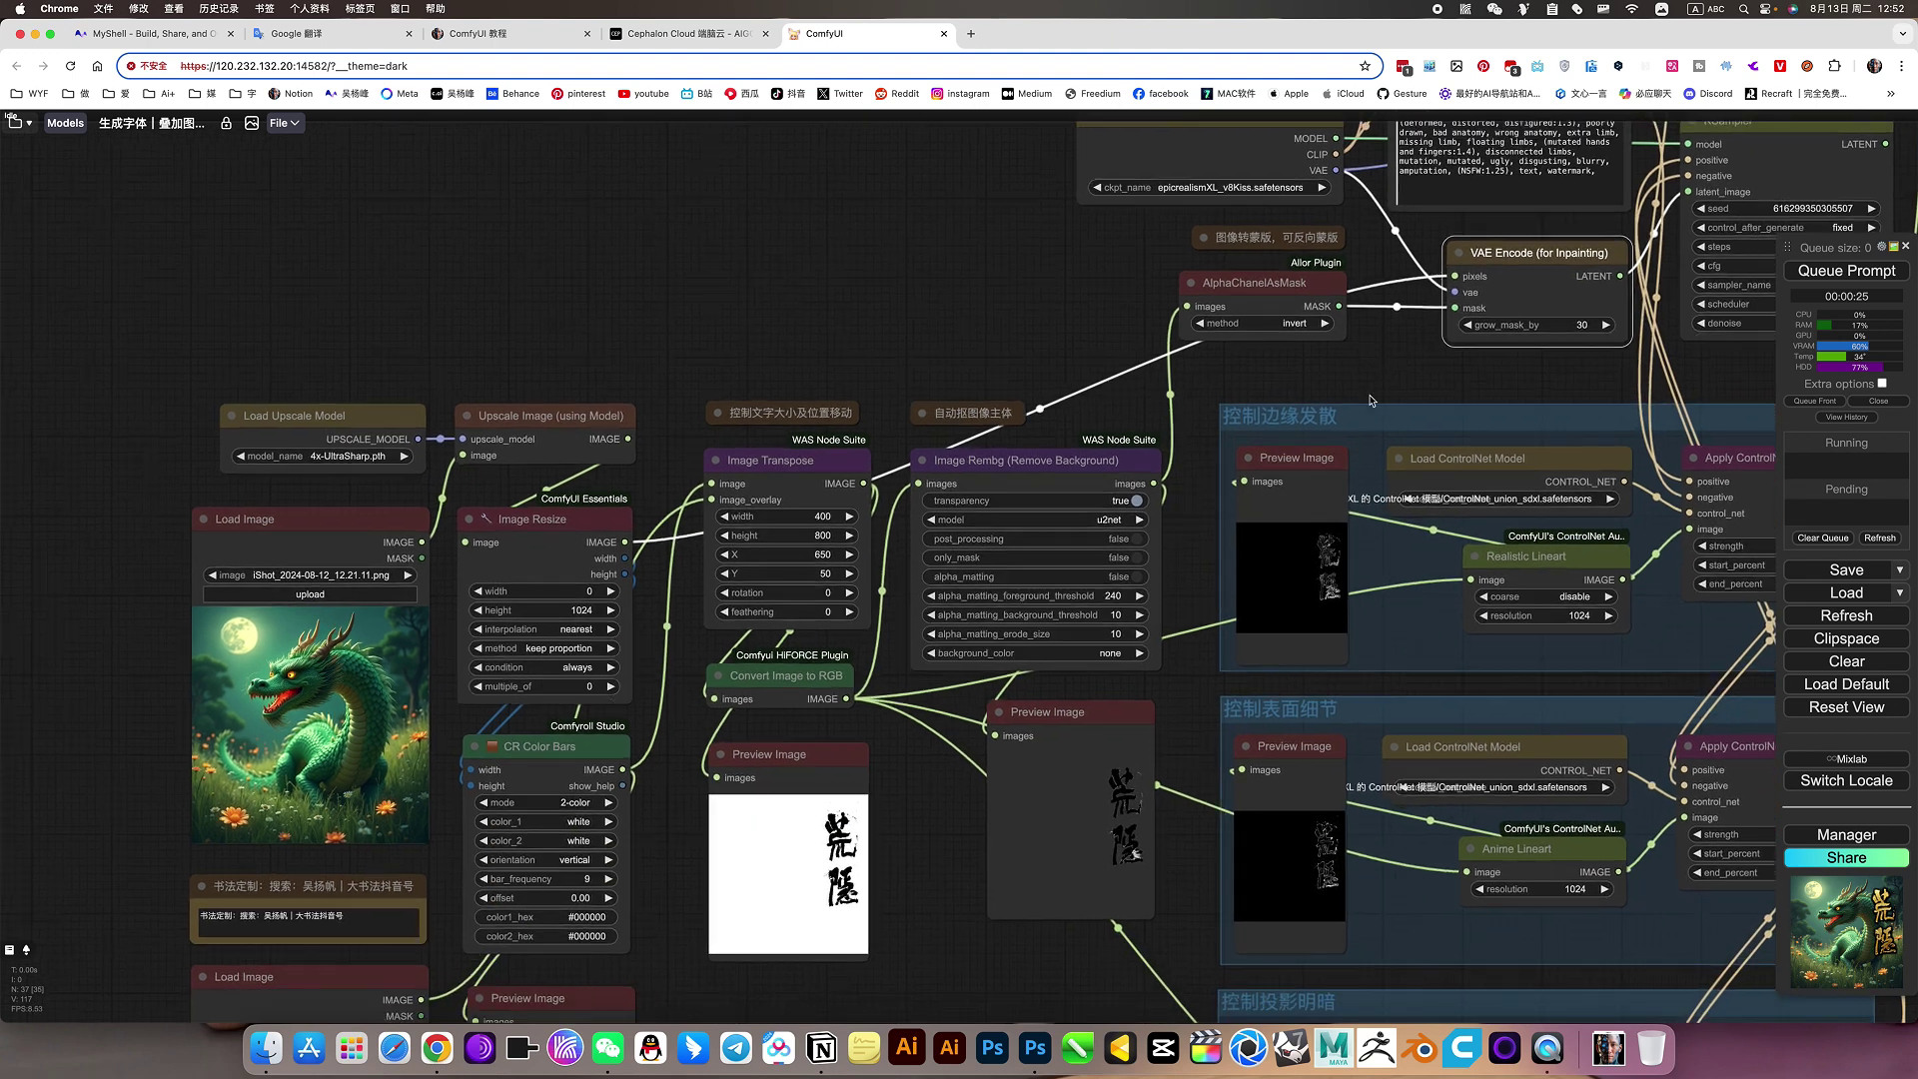
# - Survey the three ControlNet groups and examine the edge-divergence group with its Realistic Lineart node and preview
pyautogui.scroll(-5, 997, 729)
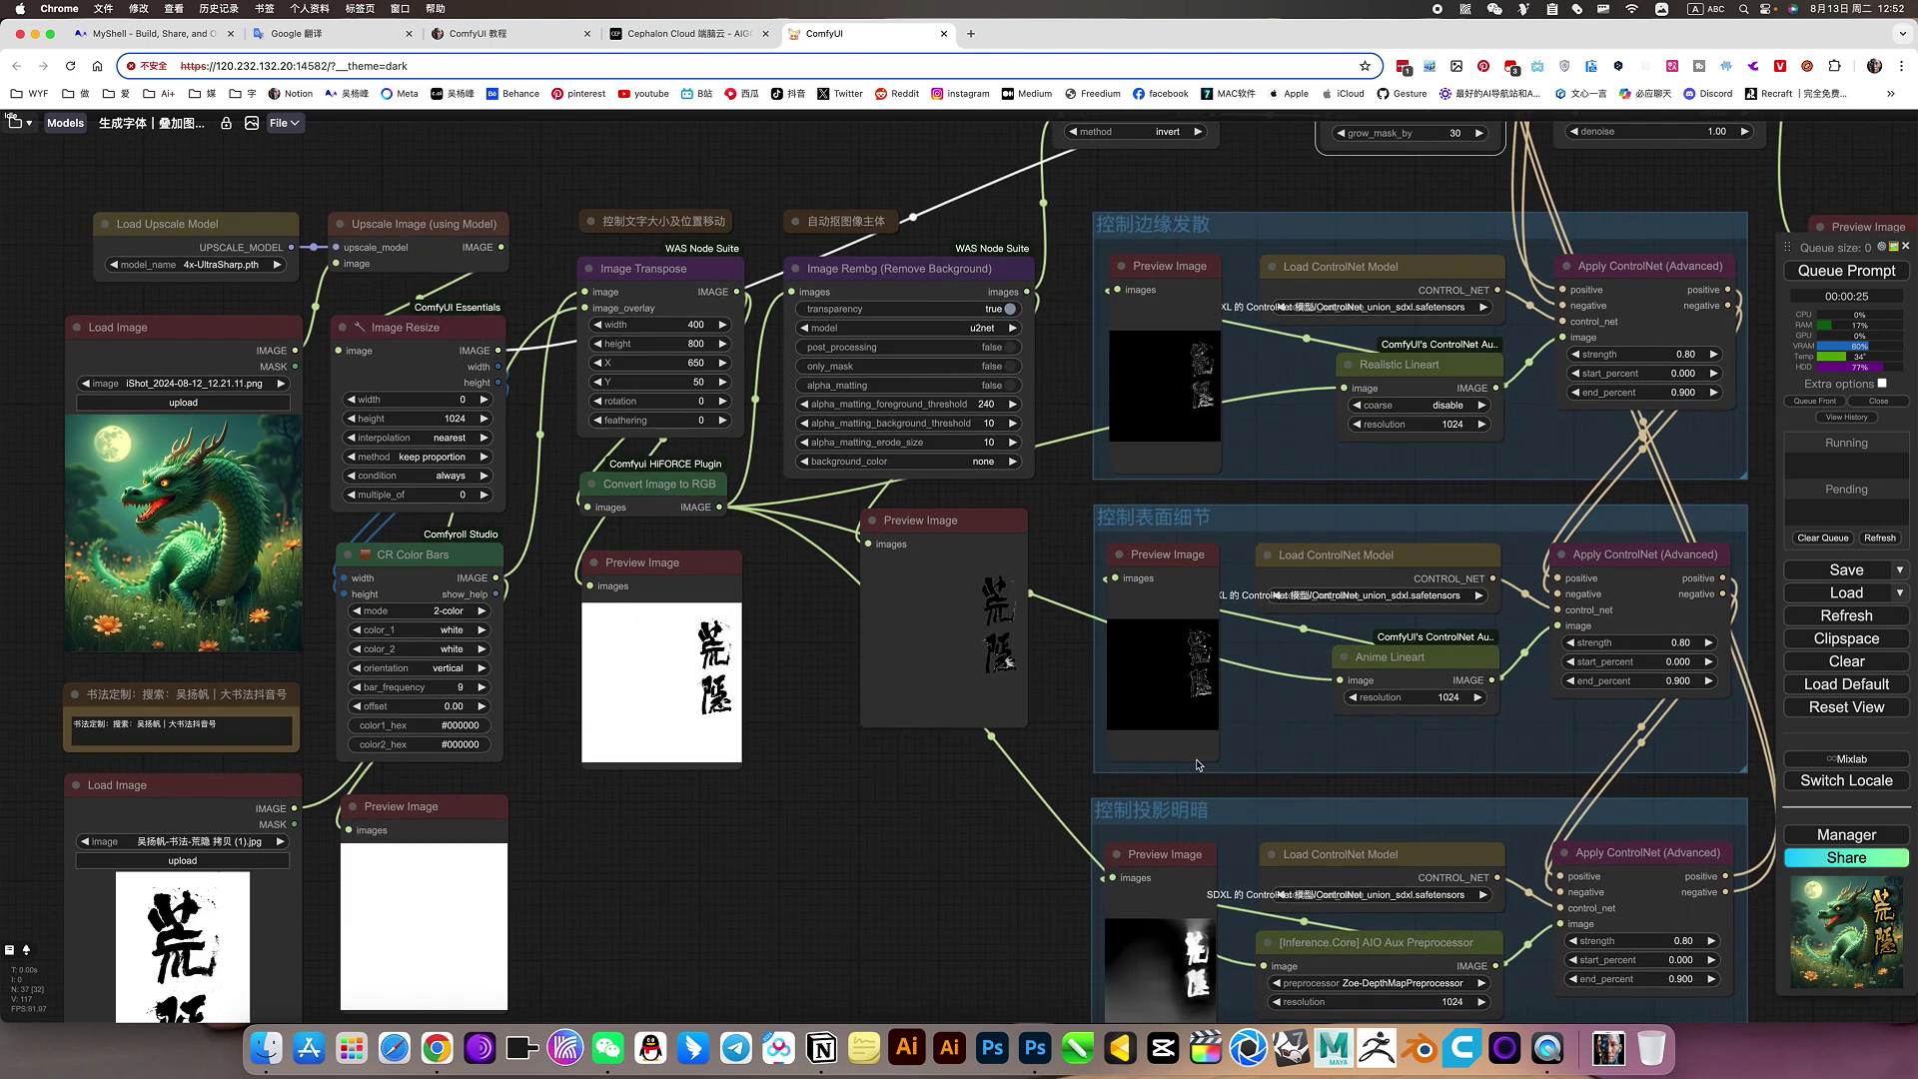
pyautogui.click(1157, 556)
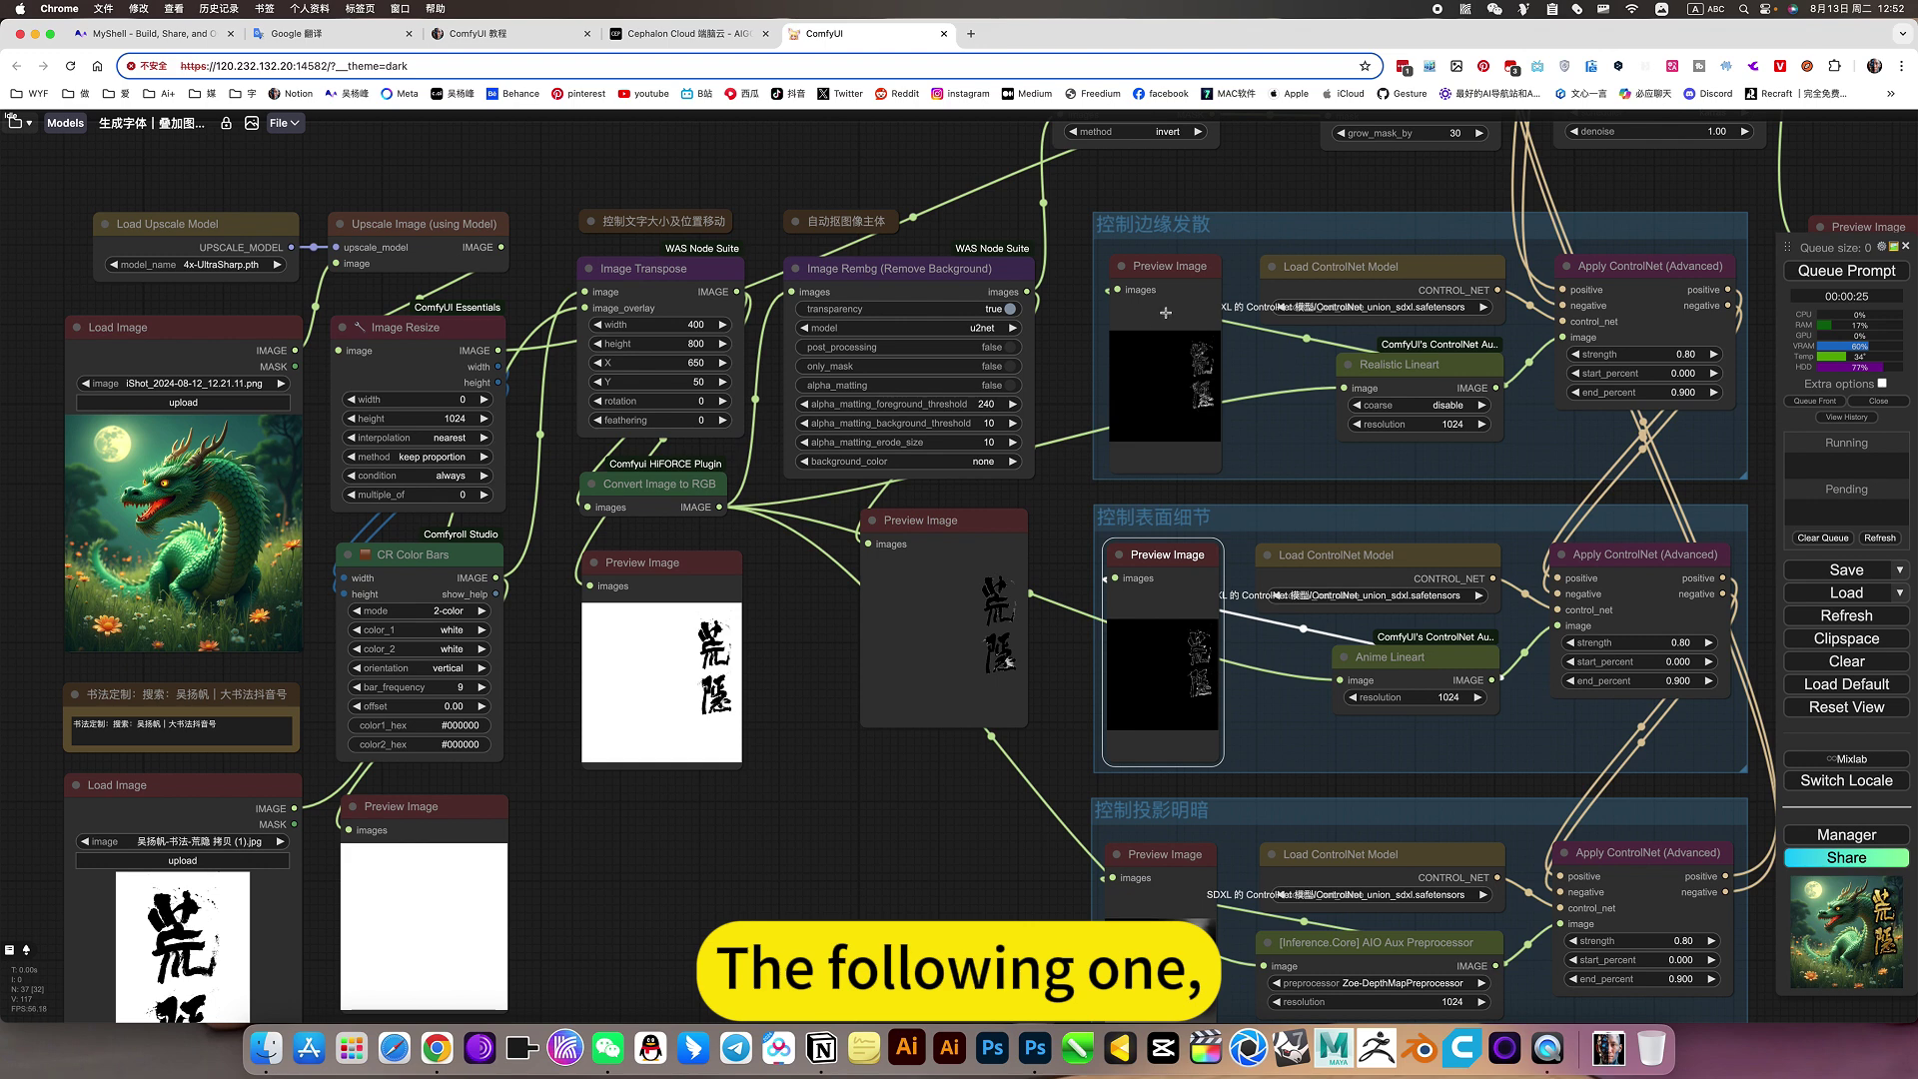
pyautogui.hscroll(5, 923, 878)
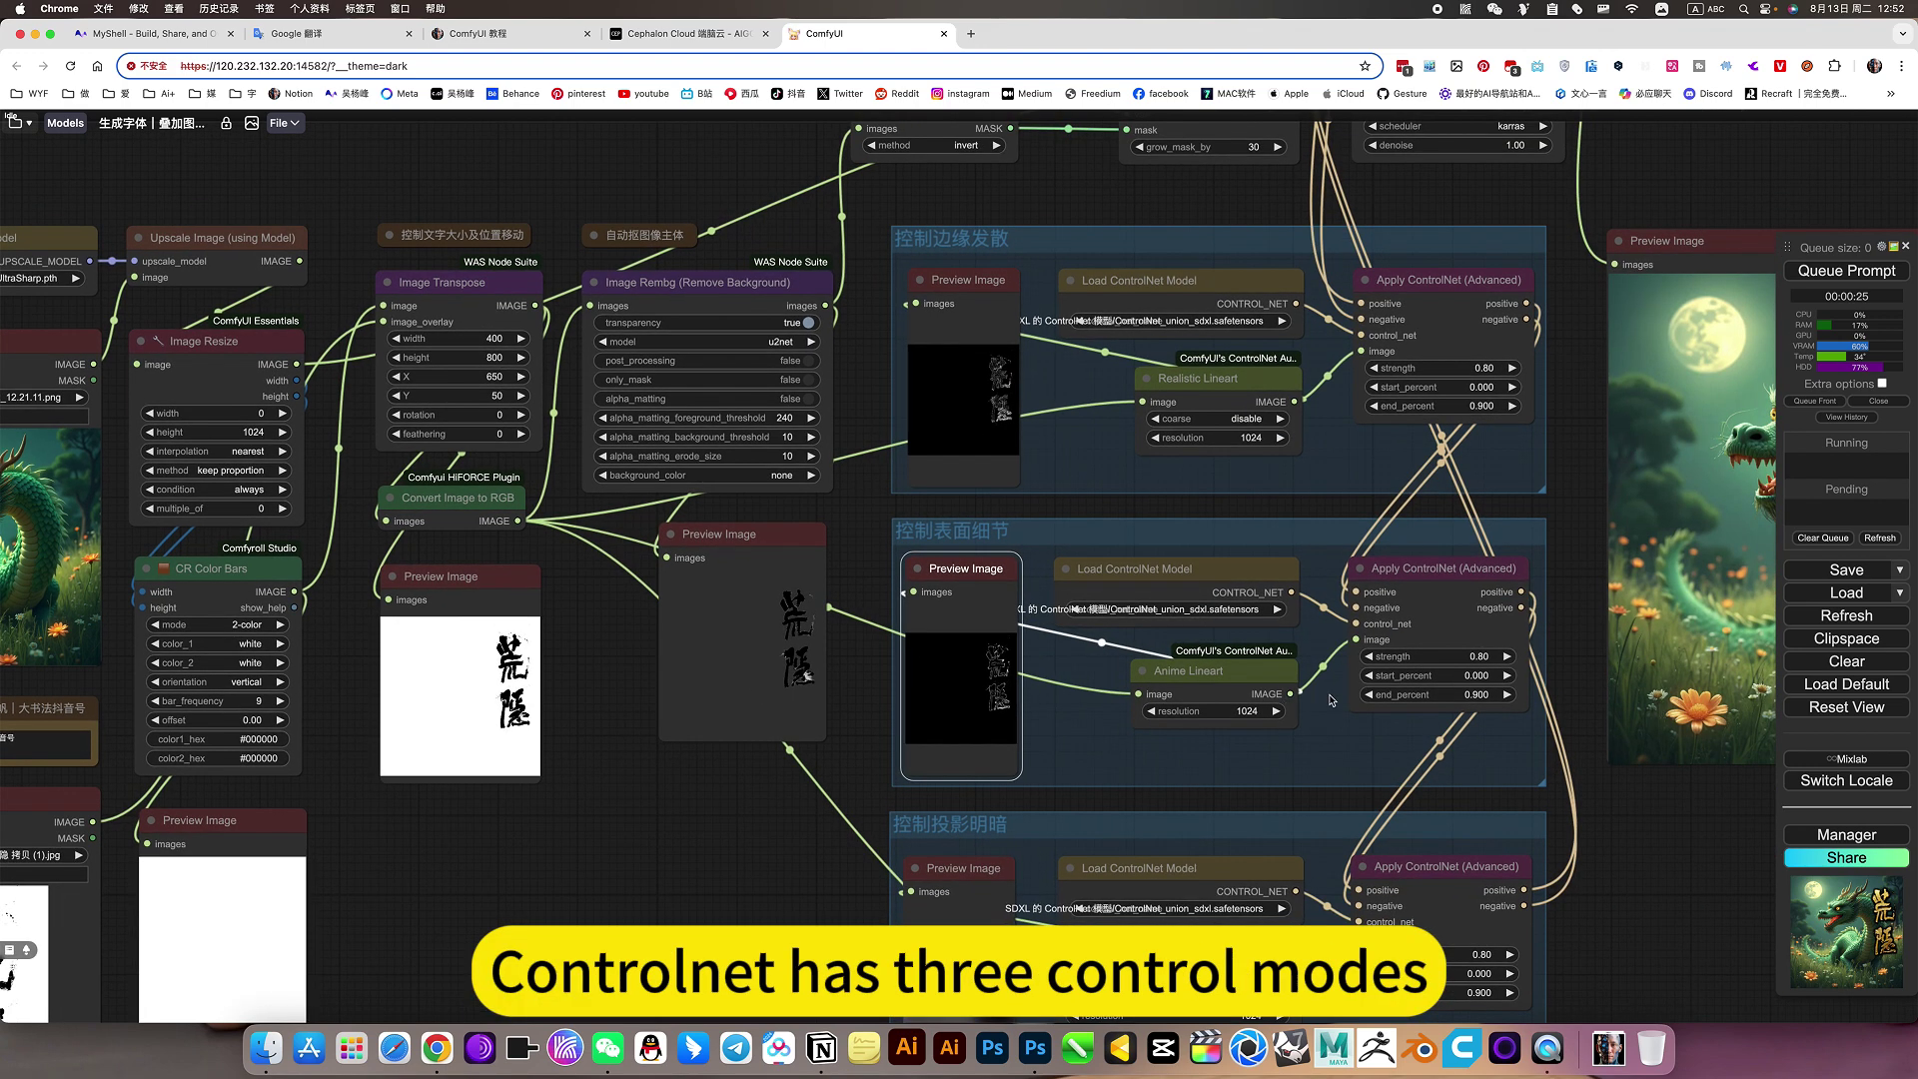
pyautogui.scroll(3, 901, 409)
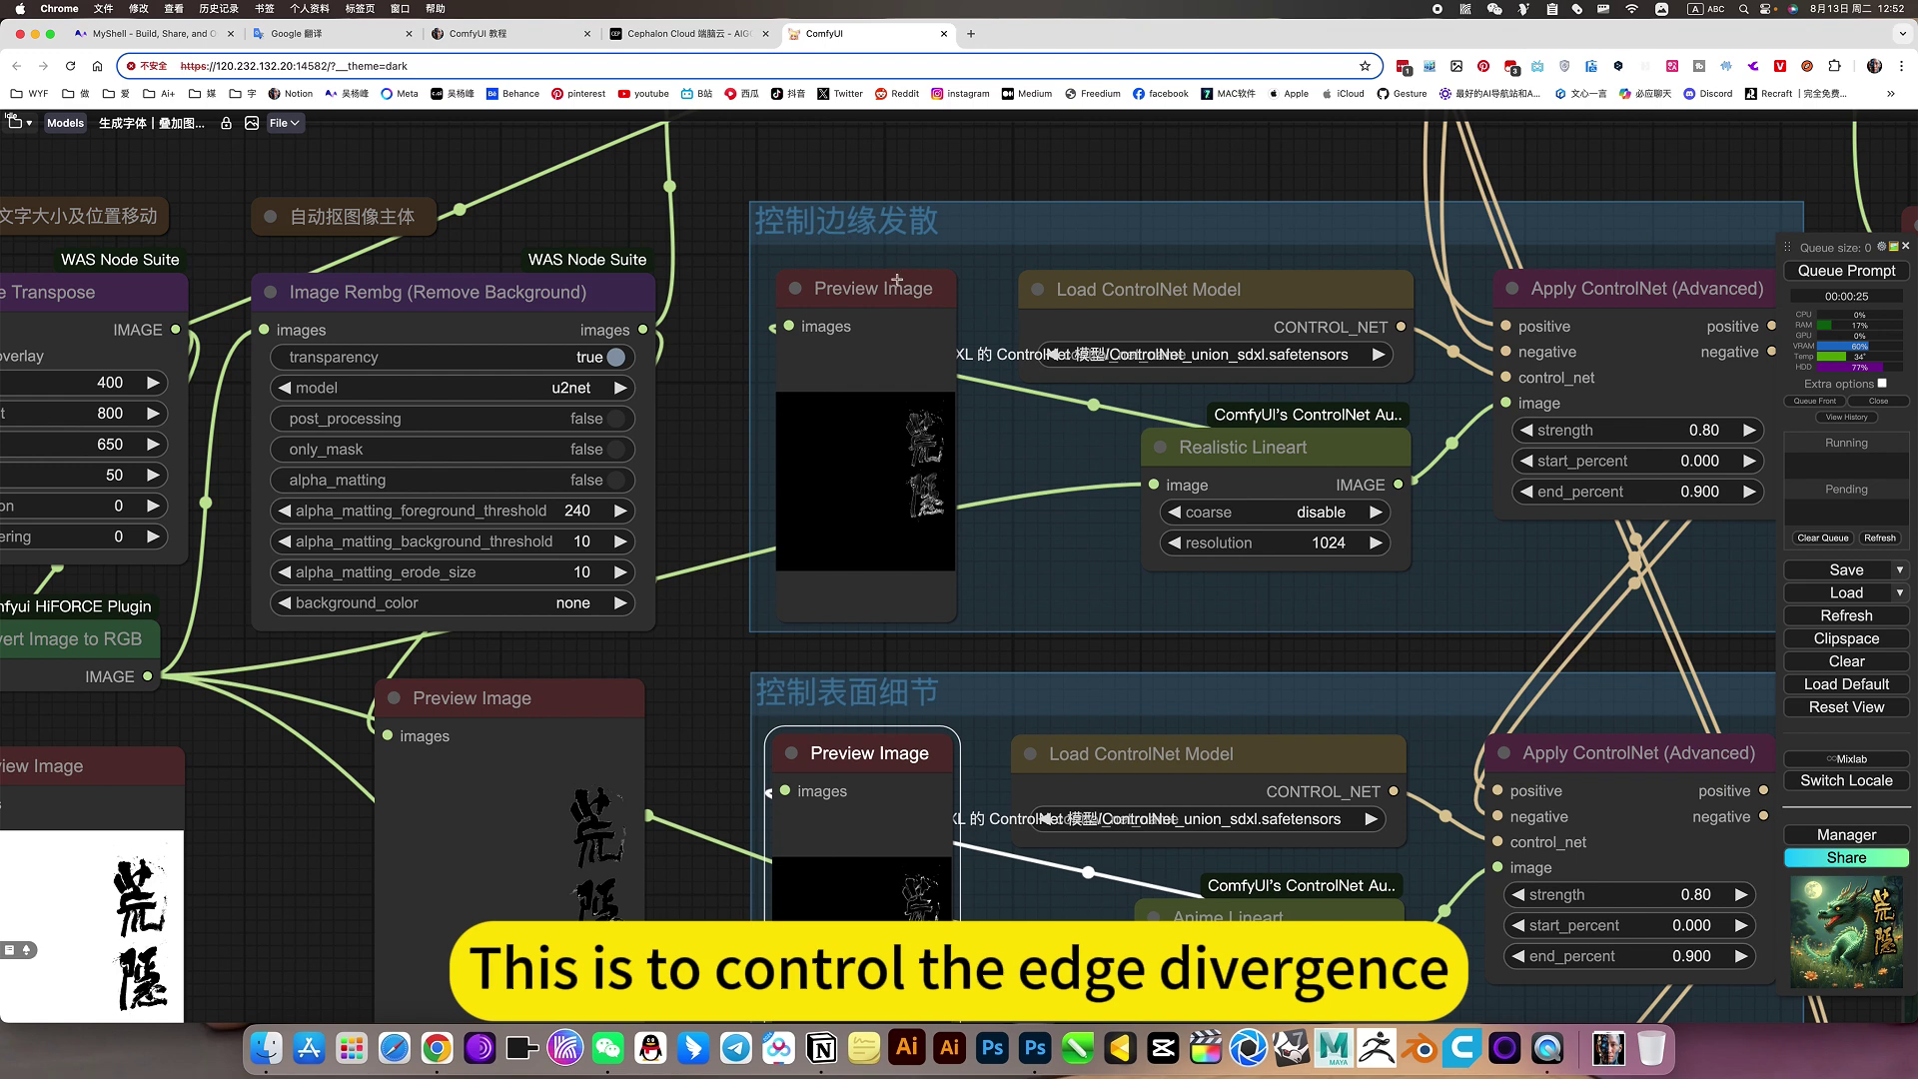
pyautogui.hscroll(2, 1299, 559)
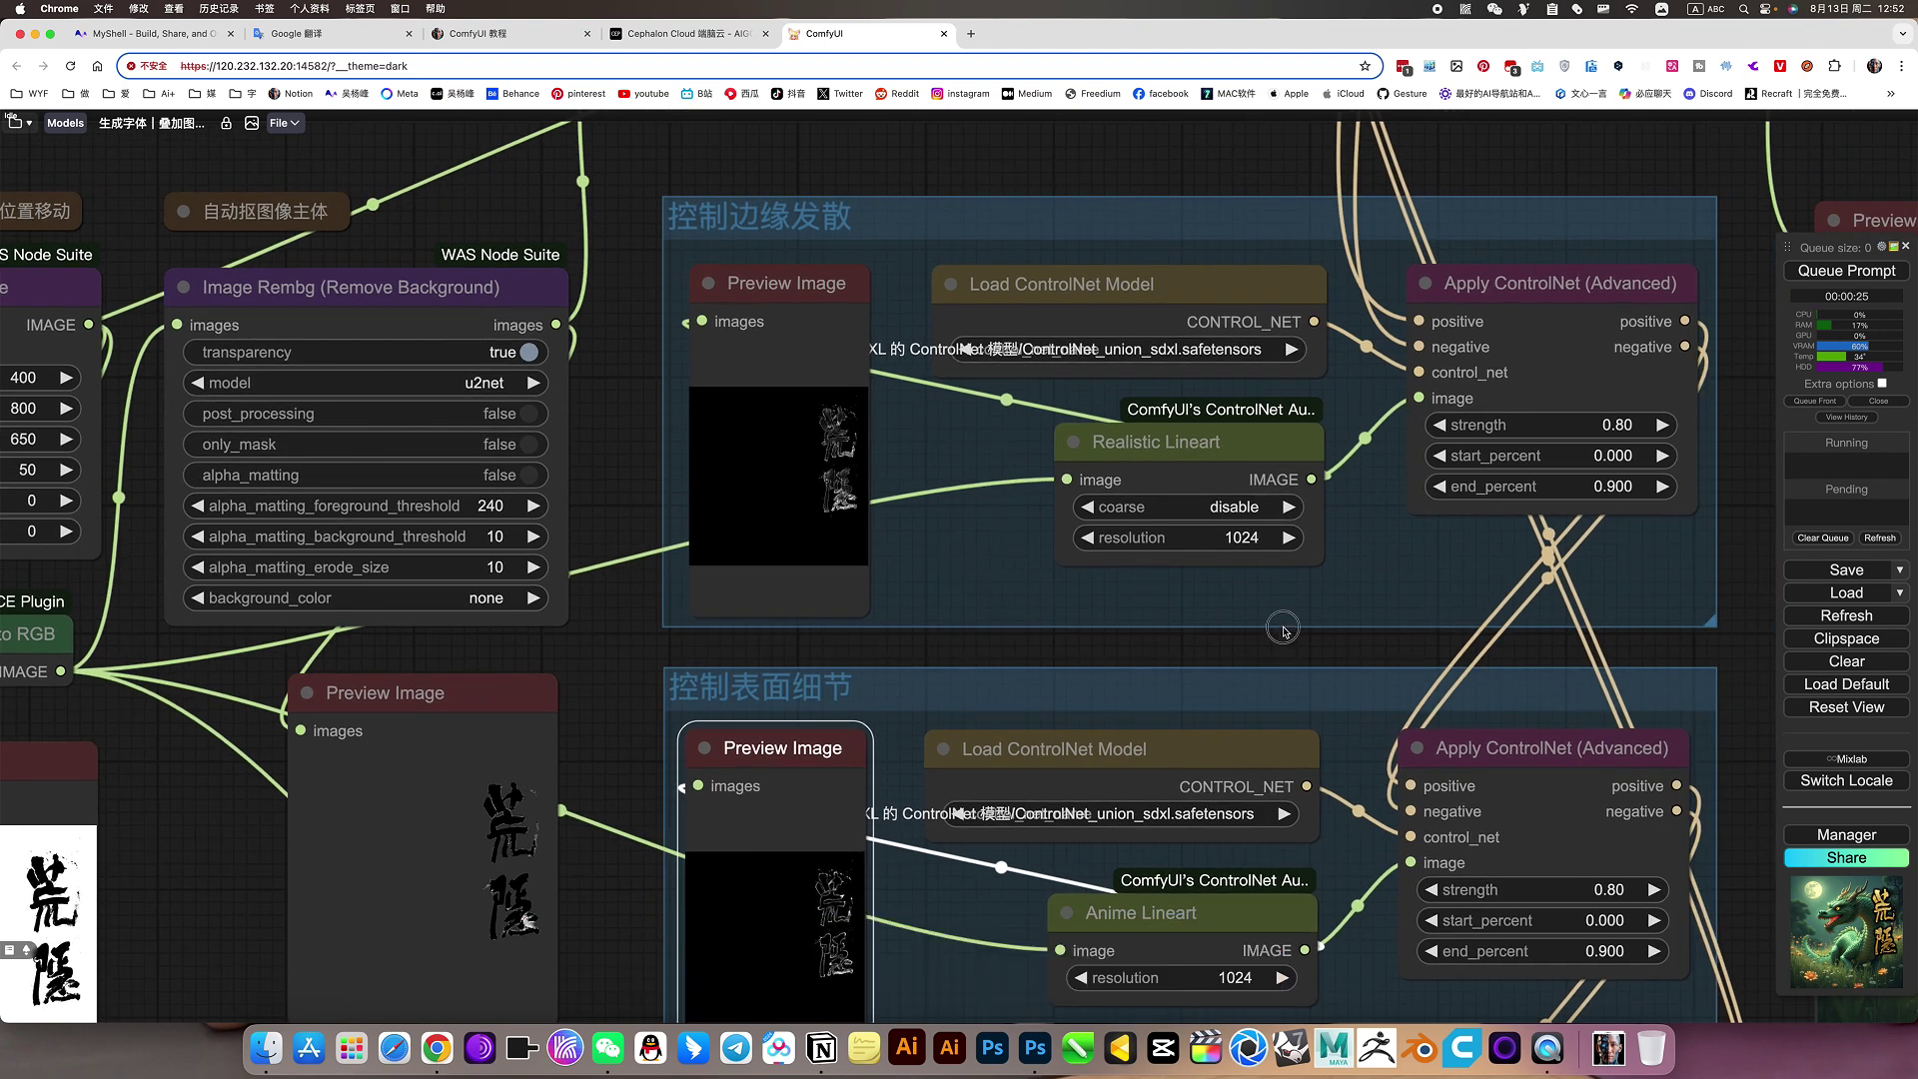
# - Examine the surface-detail group with Anime Lineart and the projection-shading group with its Zoe-DepthMapPreprocessor
pyautogui.scroll(-5, 1287, 650)
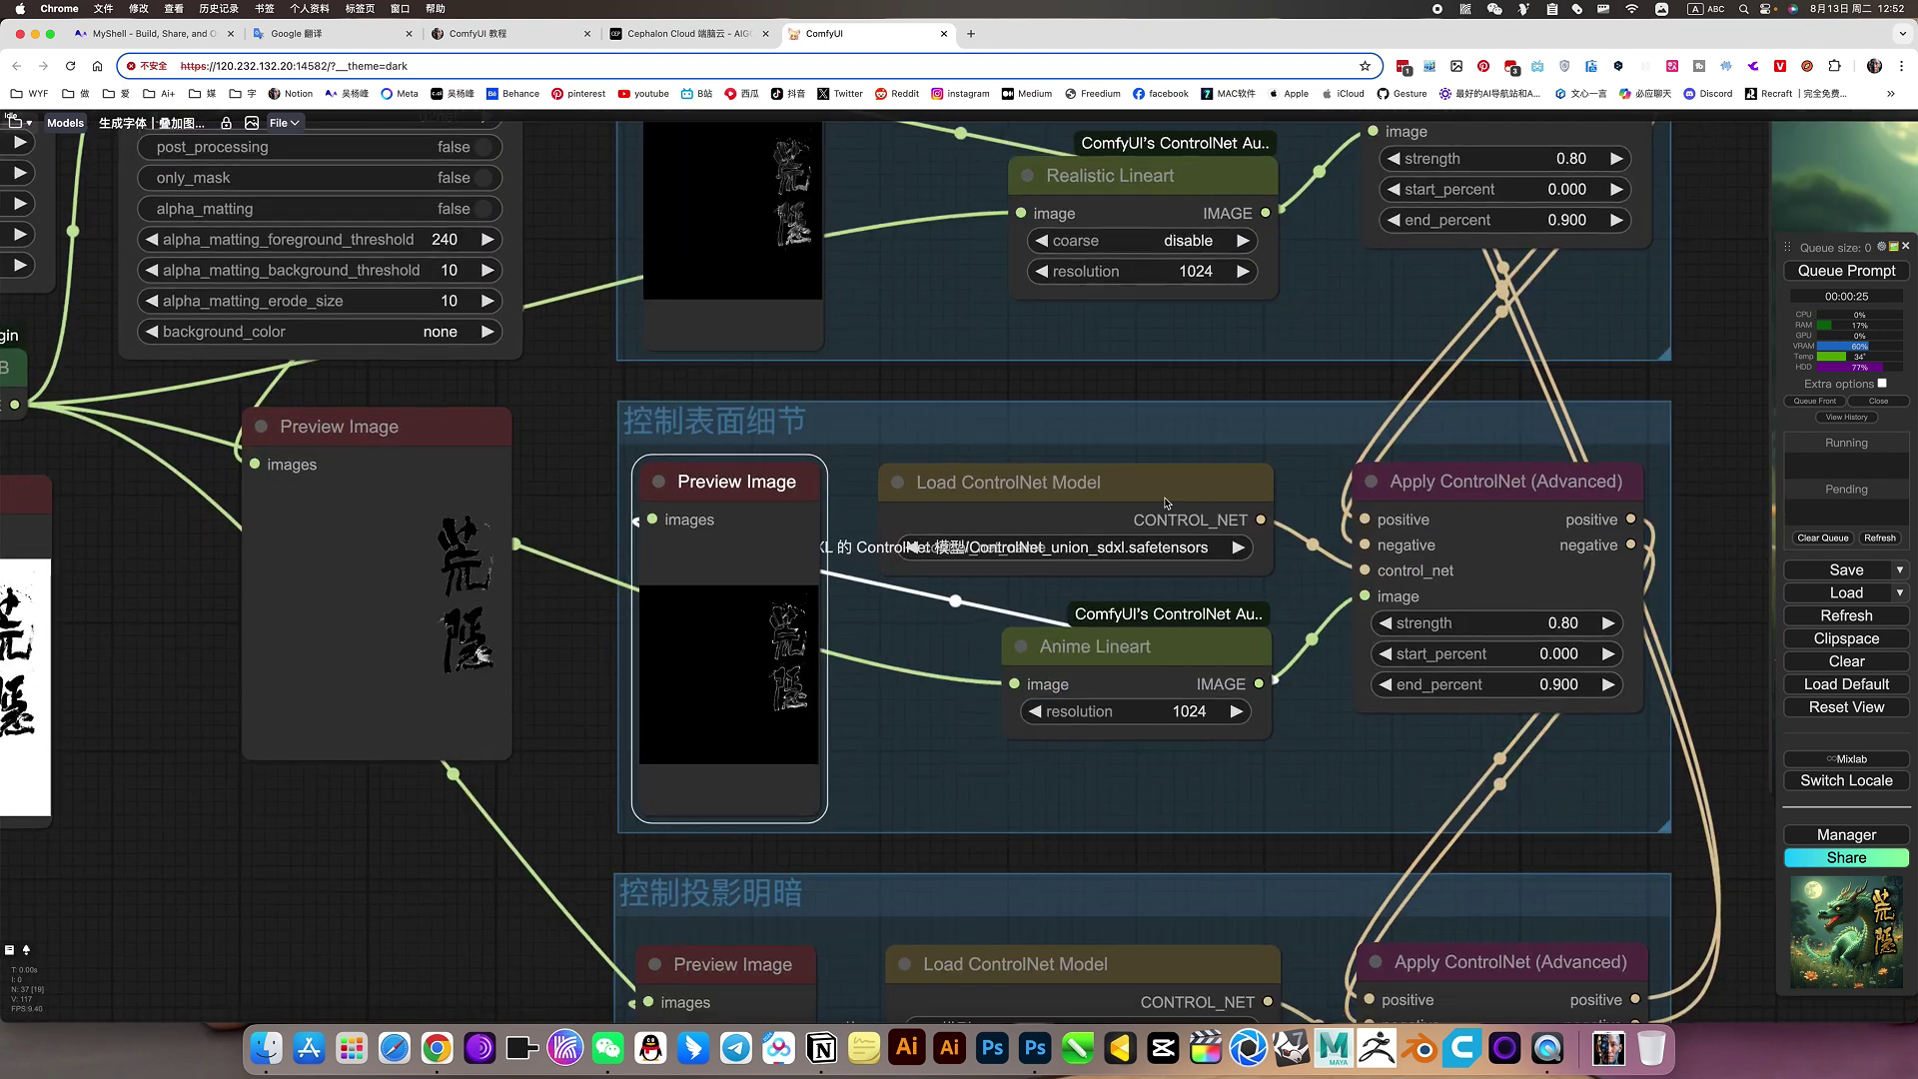
pyautogui.click(1164, 781)
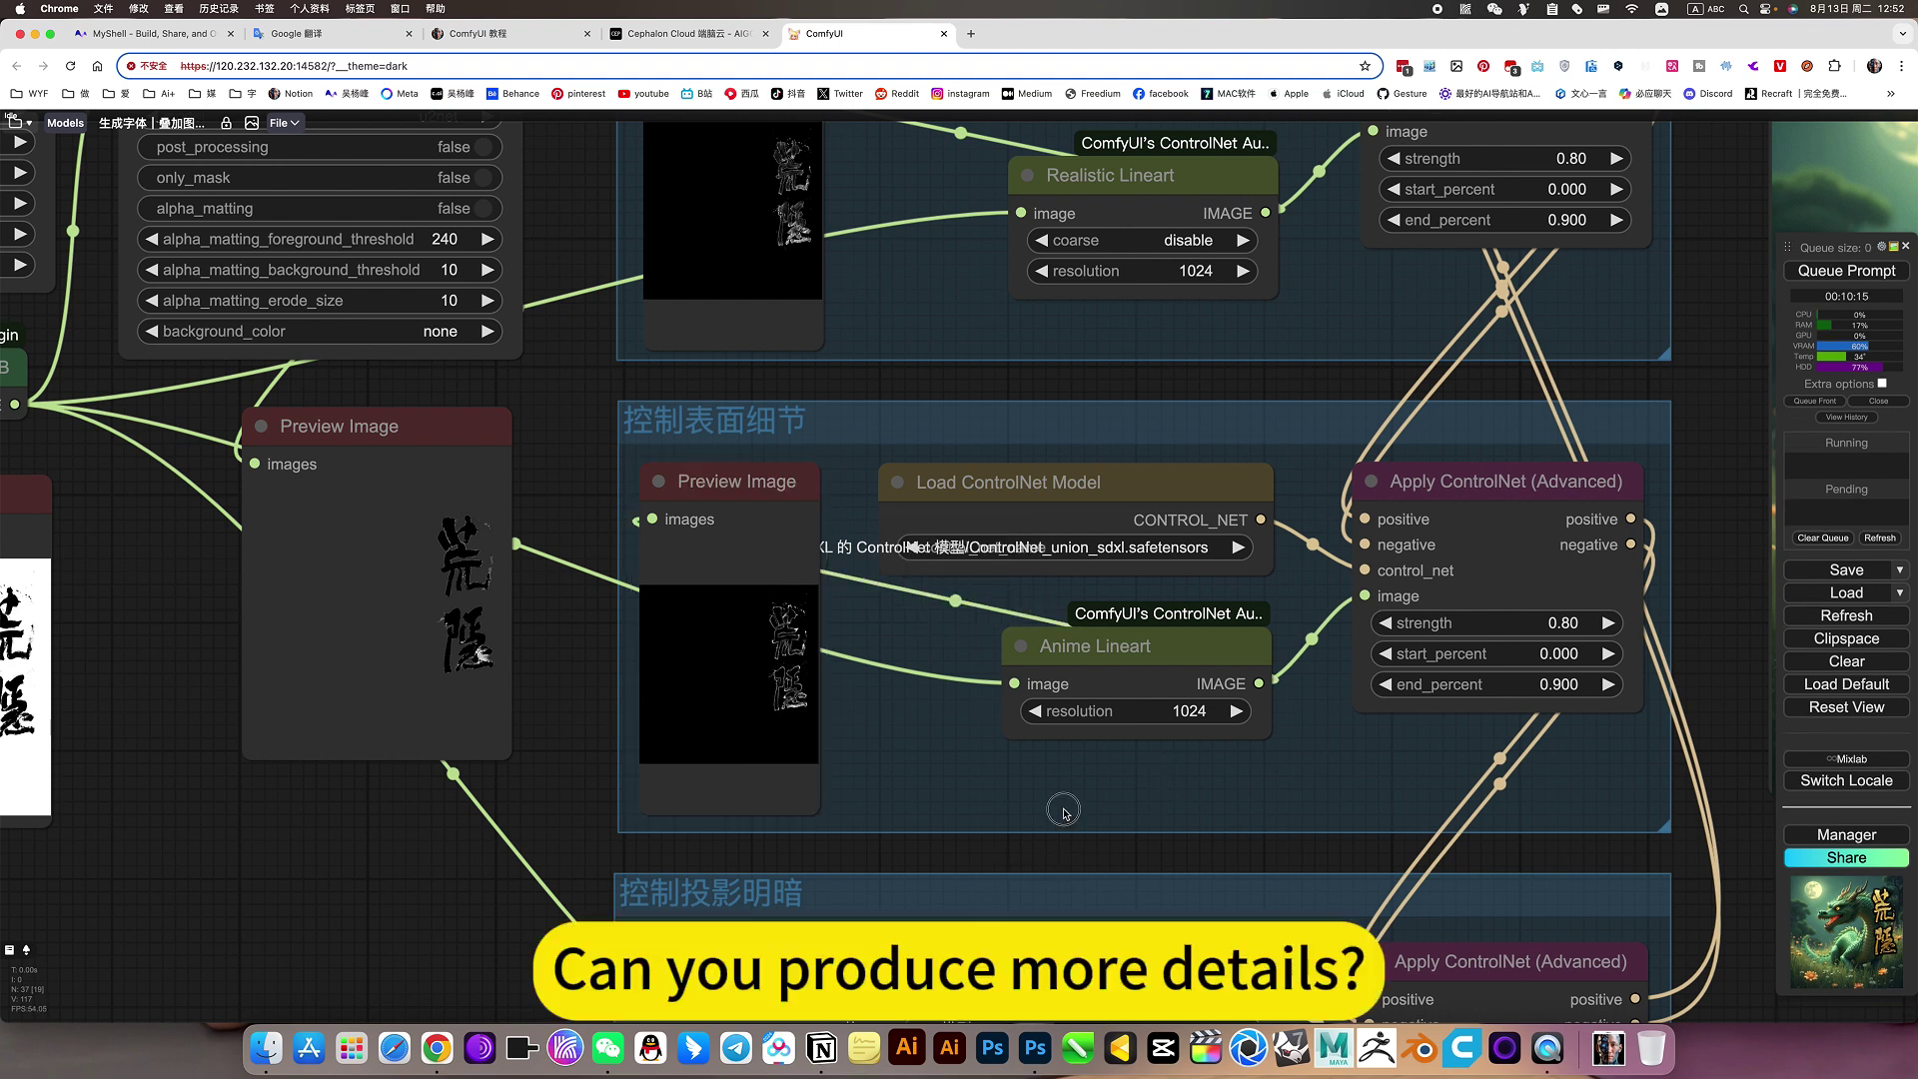
pyautogui.scroll(-5, 1060, 810)
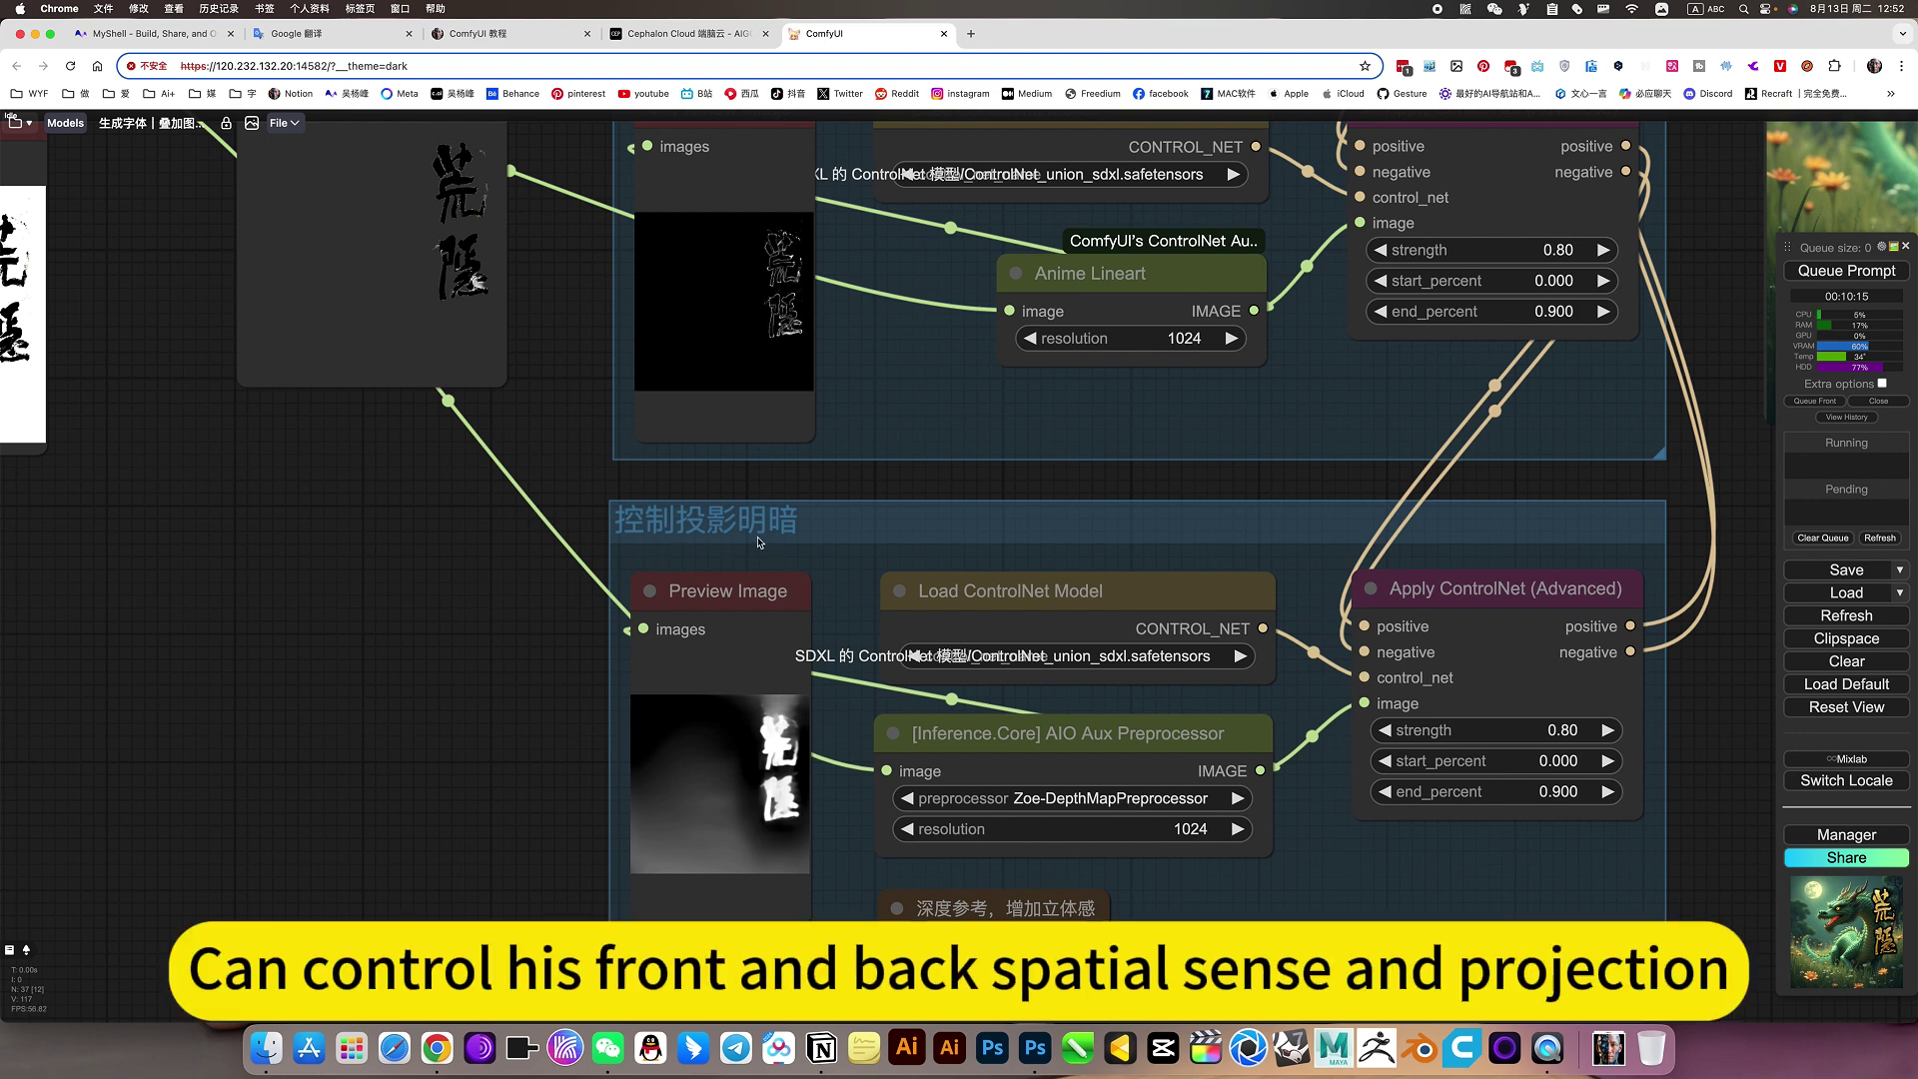
pyautogui.scroll(-5, 930, 540)
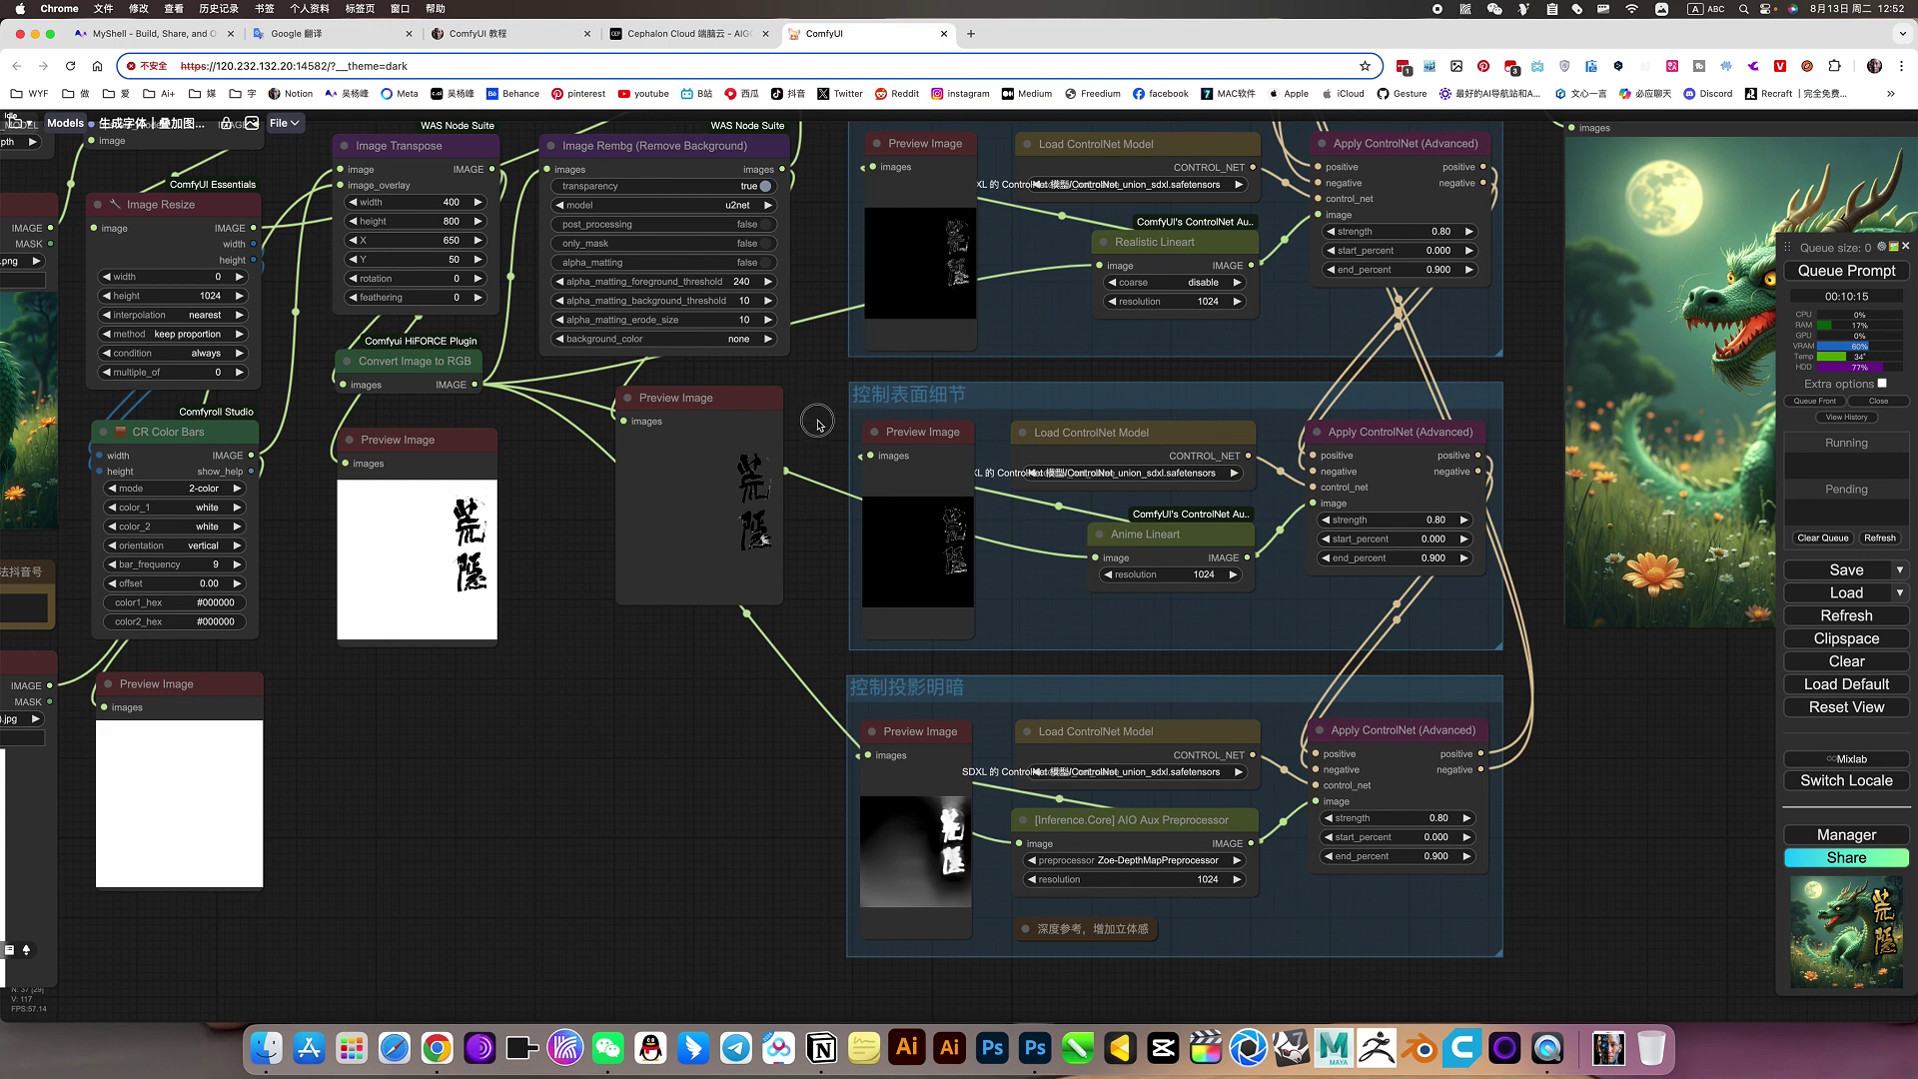
# - Return to the Convert Image to RGB node, highlight it and examine it closely along with its outgoing links
pyautogui.moveTo(951, 325); pyautogui.dragTo(1004, 684)
pyautogui.moveTo(864, 741); pyautogui.dragTo(1238, 493)
pyautogui.moveTo(968, 807); pyautogui.dragTo(717, 1011)
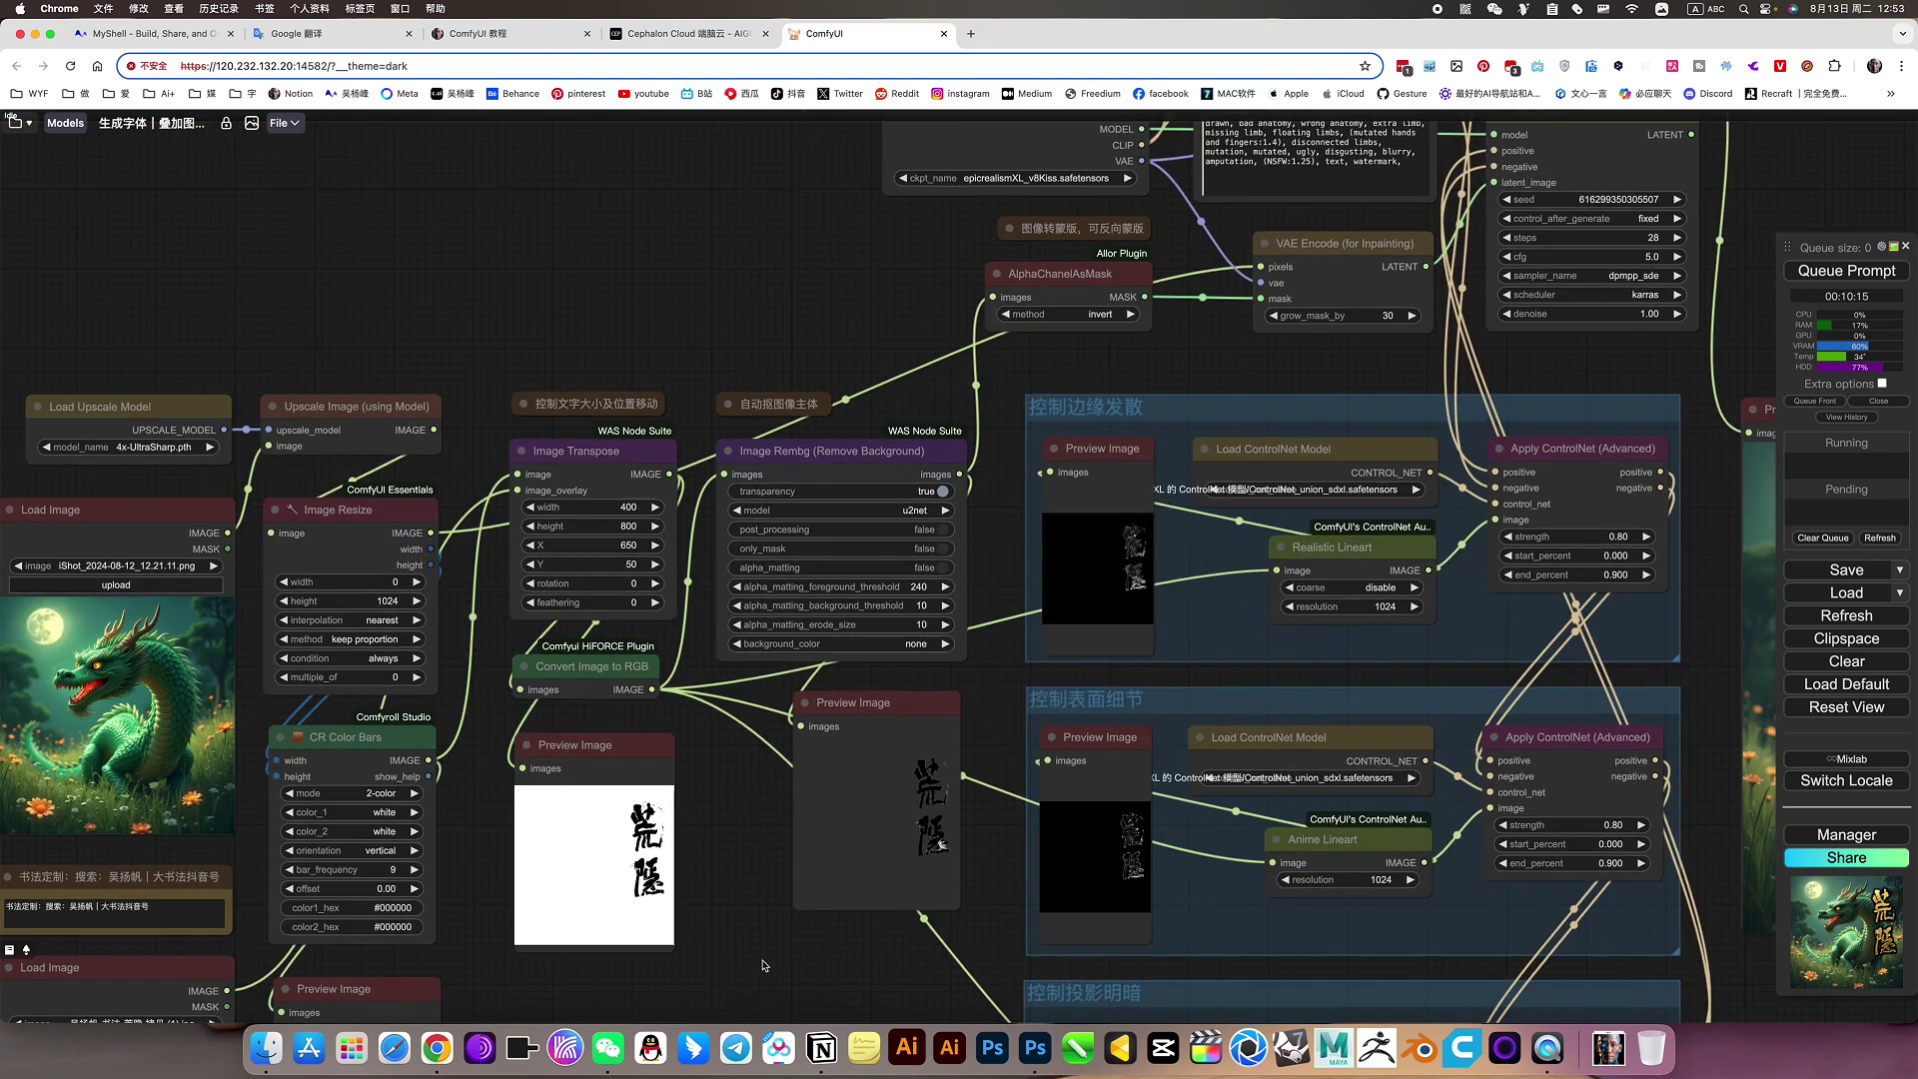
pyautogui.click(621, 667)
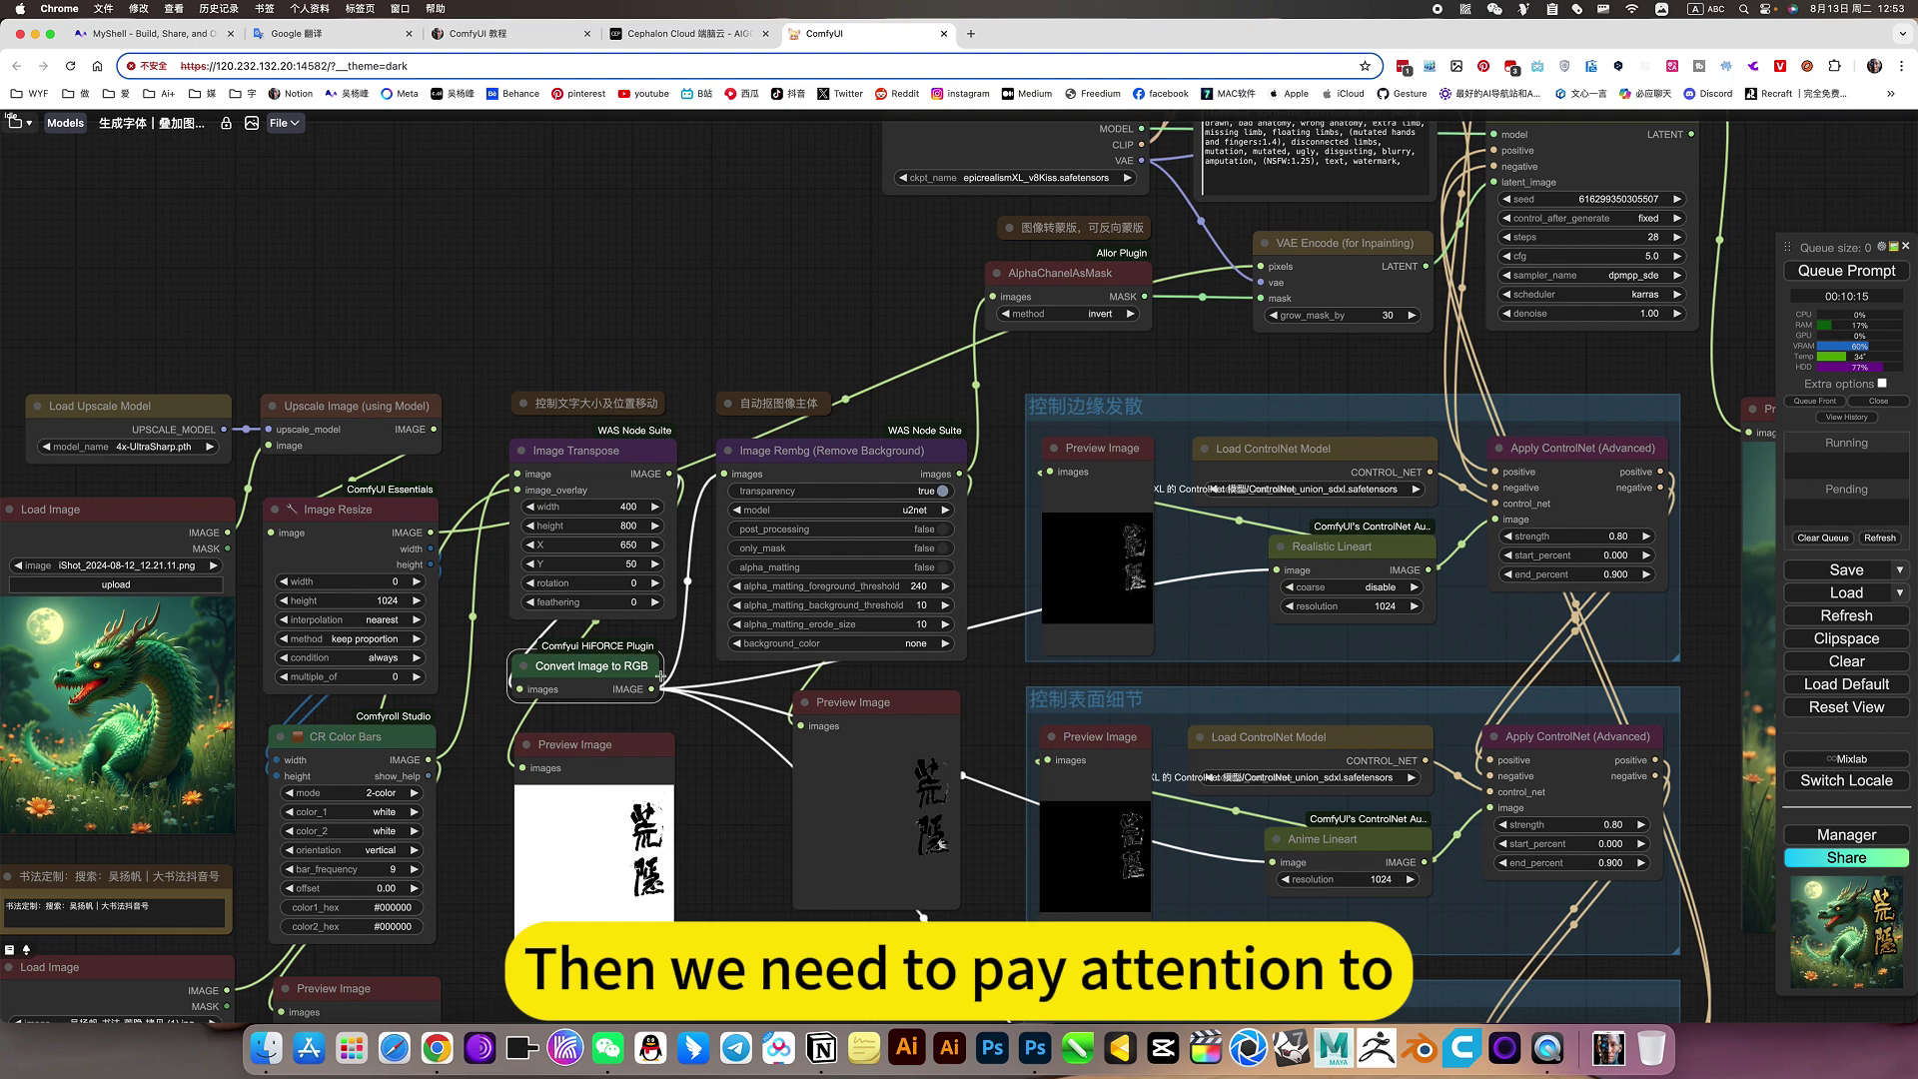
pyautogui.scroll(5, 656, 678)
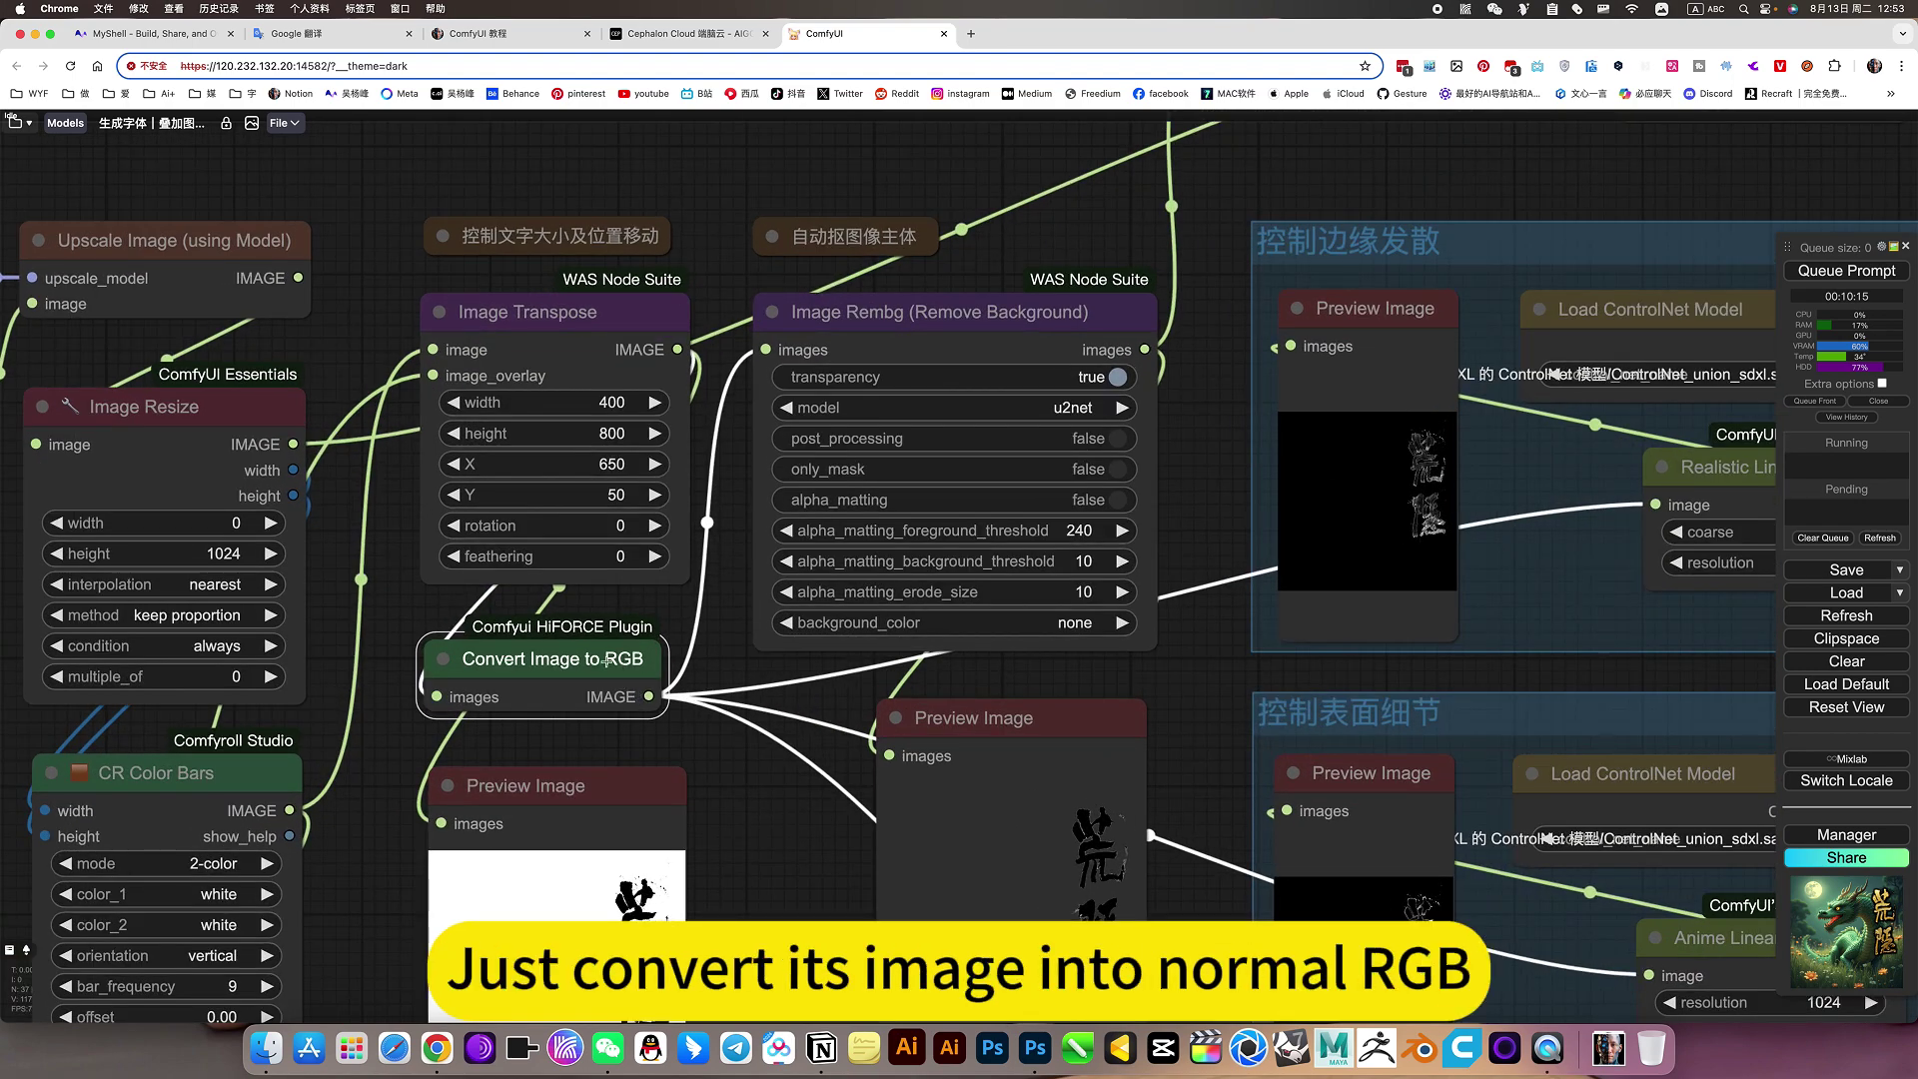
pyautogui.scroll(5, 614, 665)
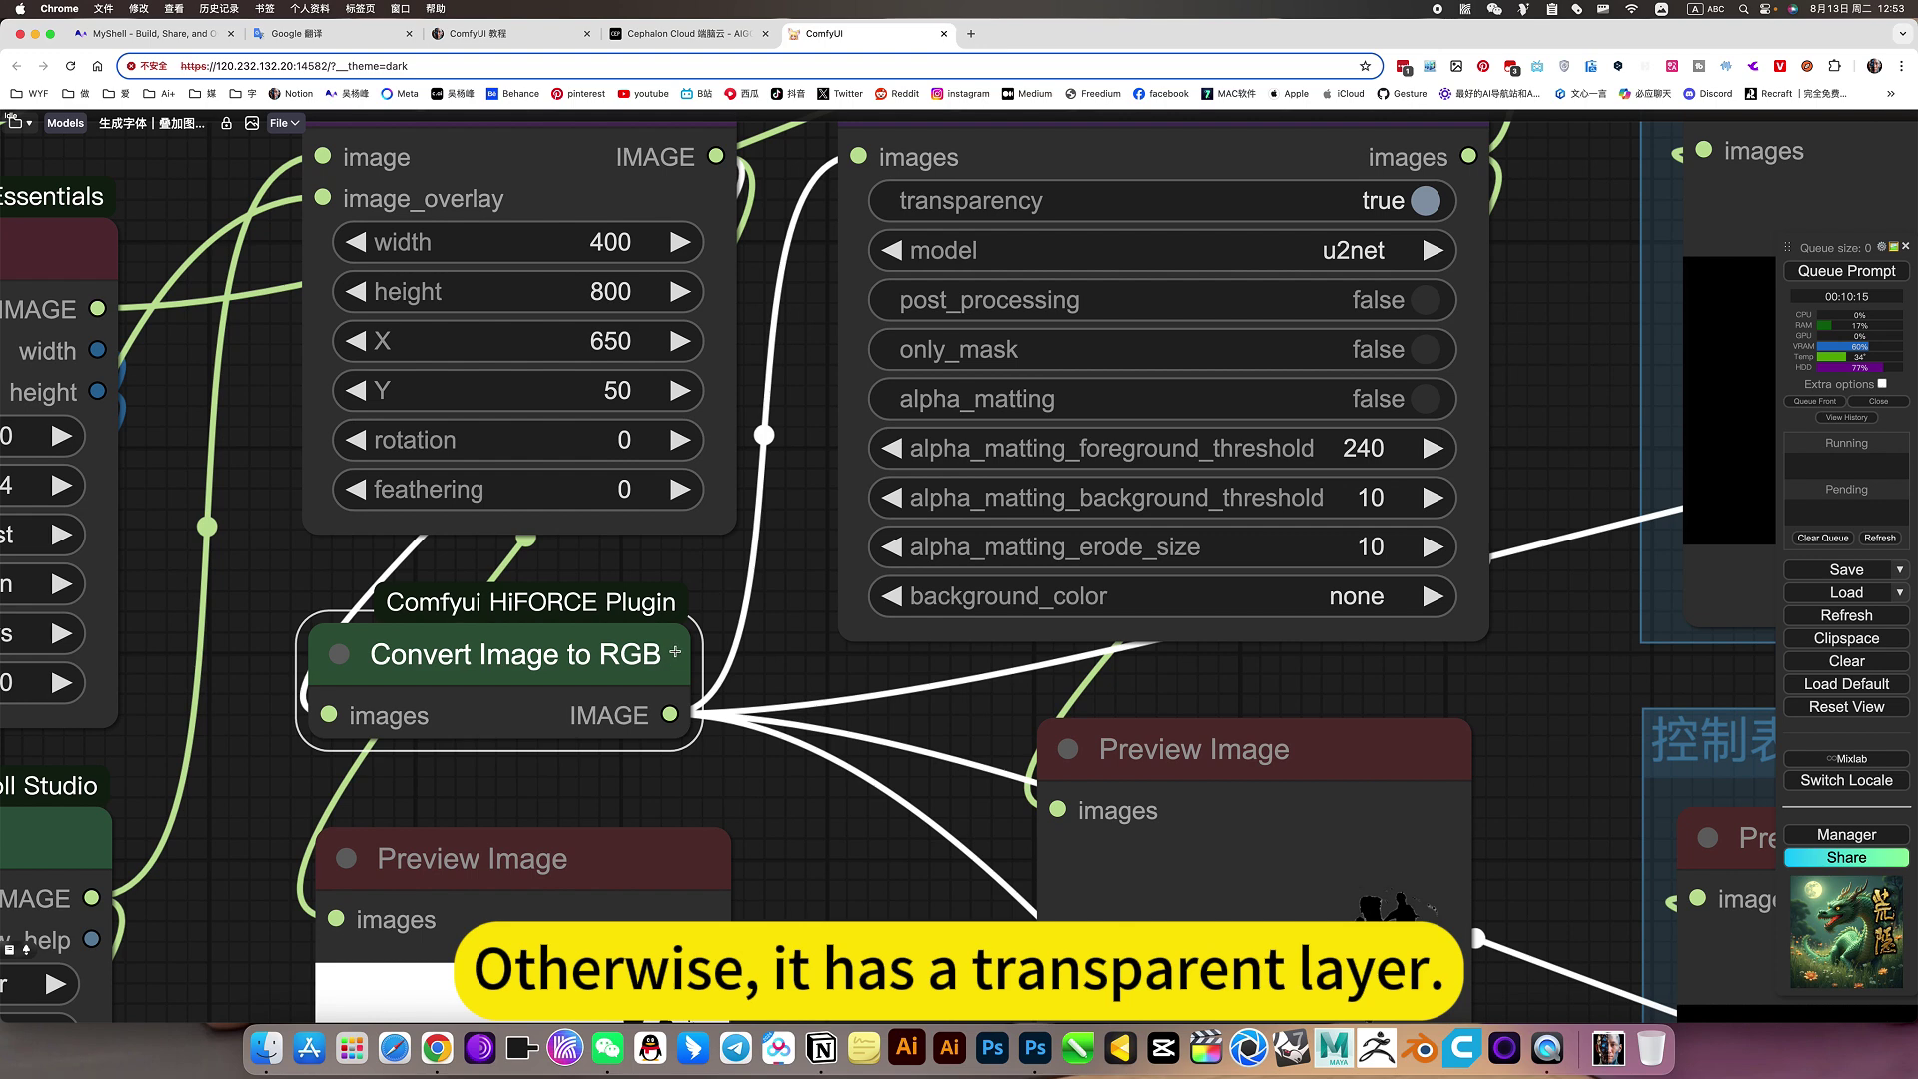
pyautogui.scroll(-5, 700, 418)
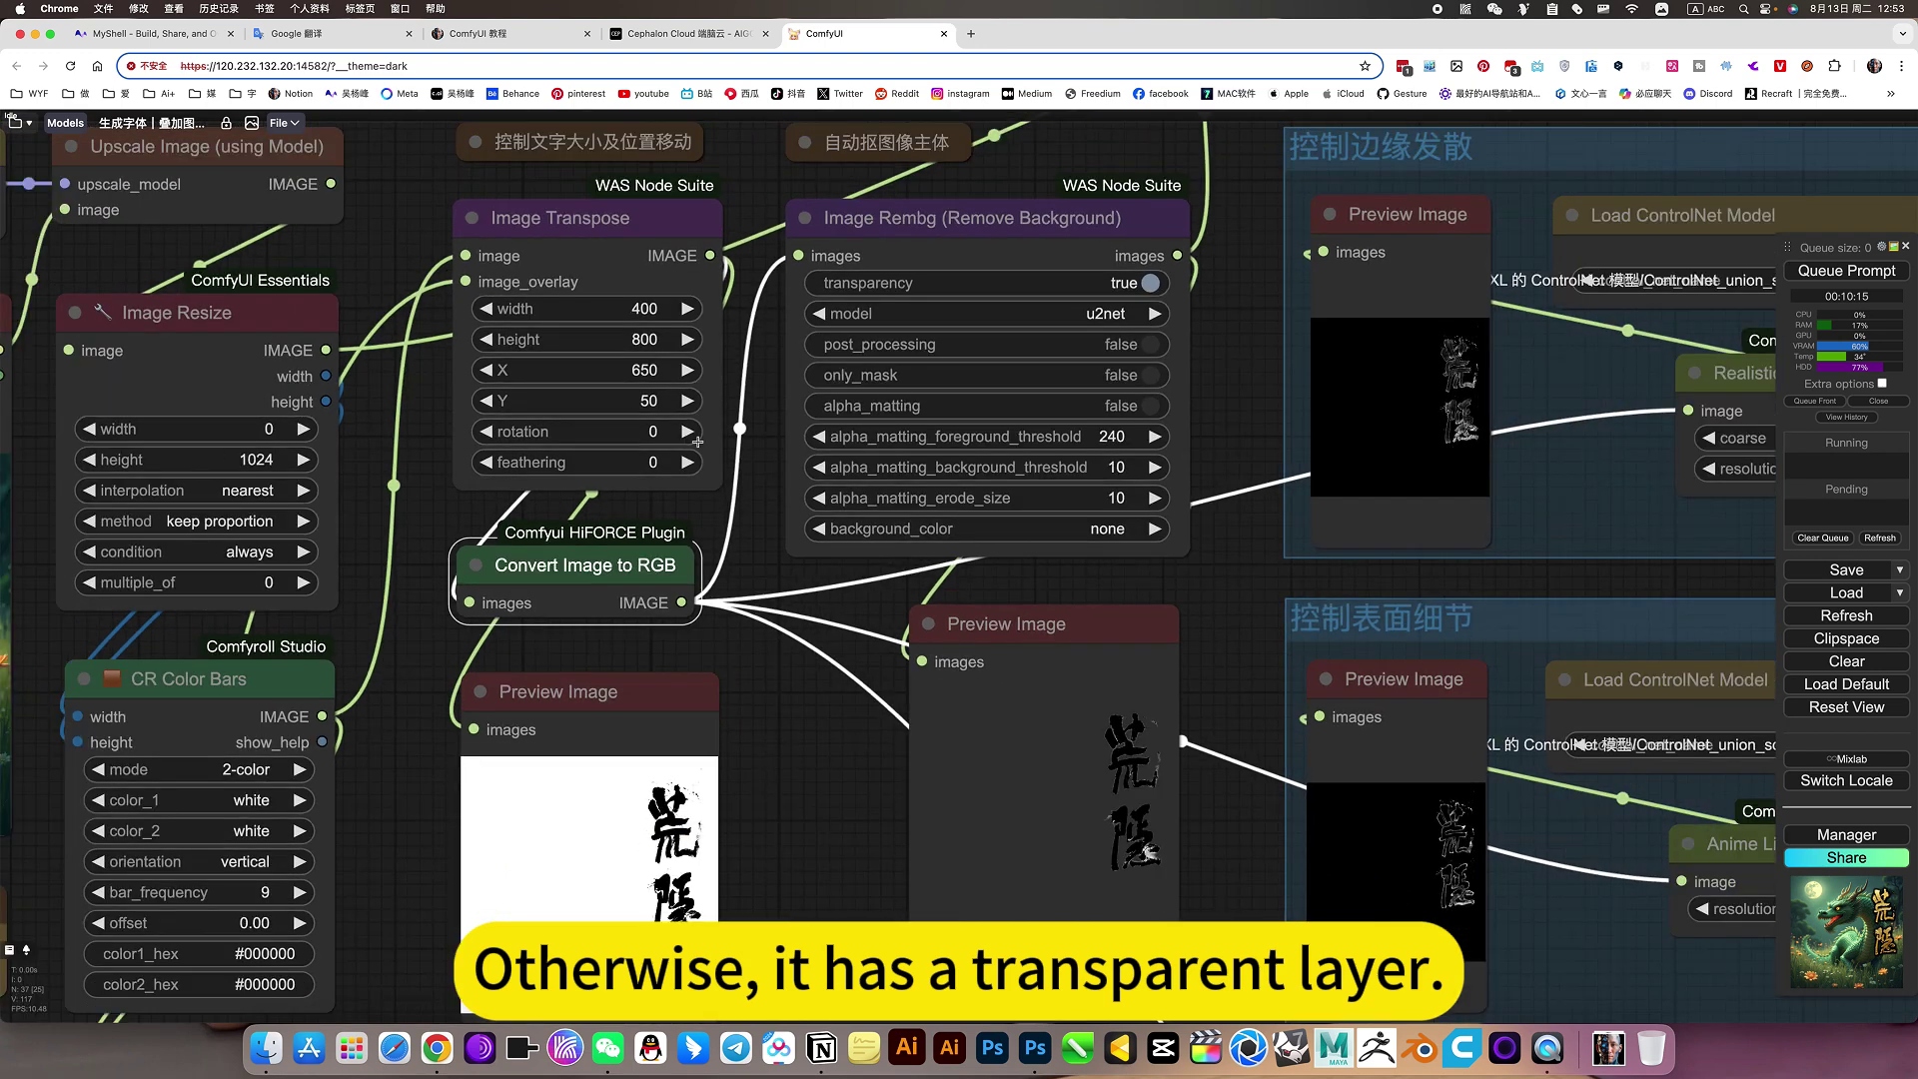
# - Trace the RGB conversion's output to the Realistic Lineart image input and back to the Convert Image to RGB node
pyautogui.moveTo(759, 717); pyautogui.dragTo(683, 890)
pyautogui.moveTo(1177, 301); pyautogui.dragTo(916, 477)
pyautogui.scroll(-5, 1237, 393)
pyautogui.hscroll(4, 1237, 393)
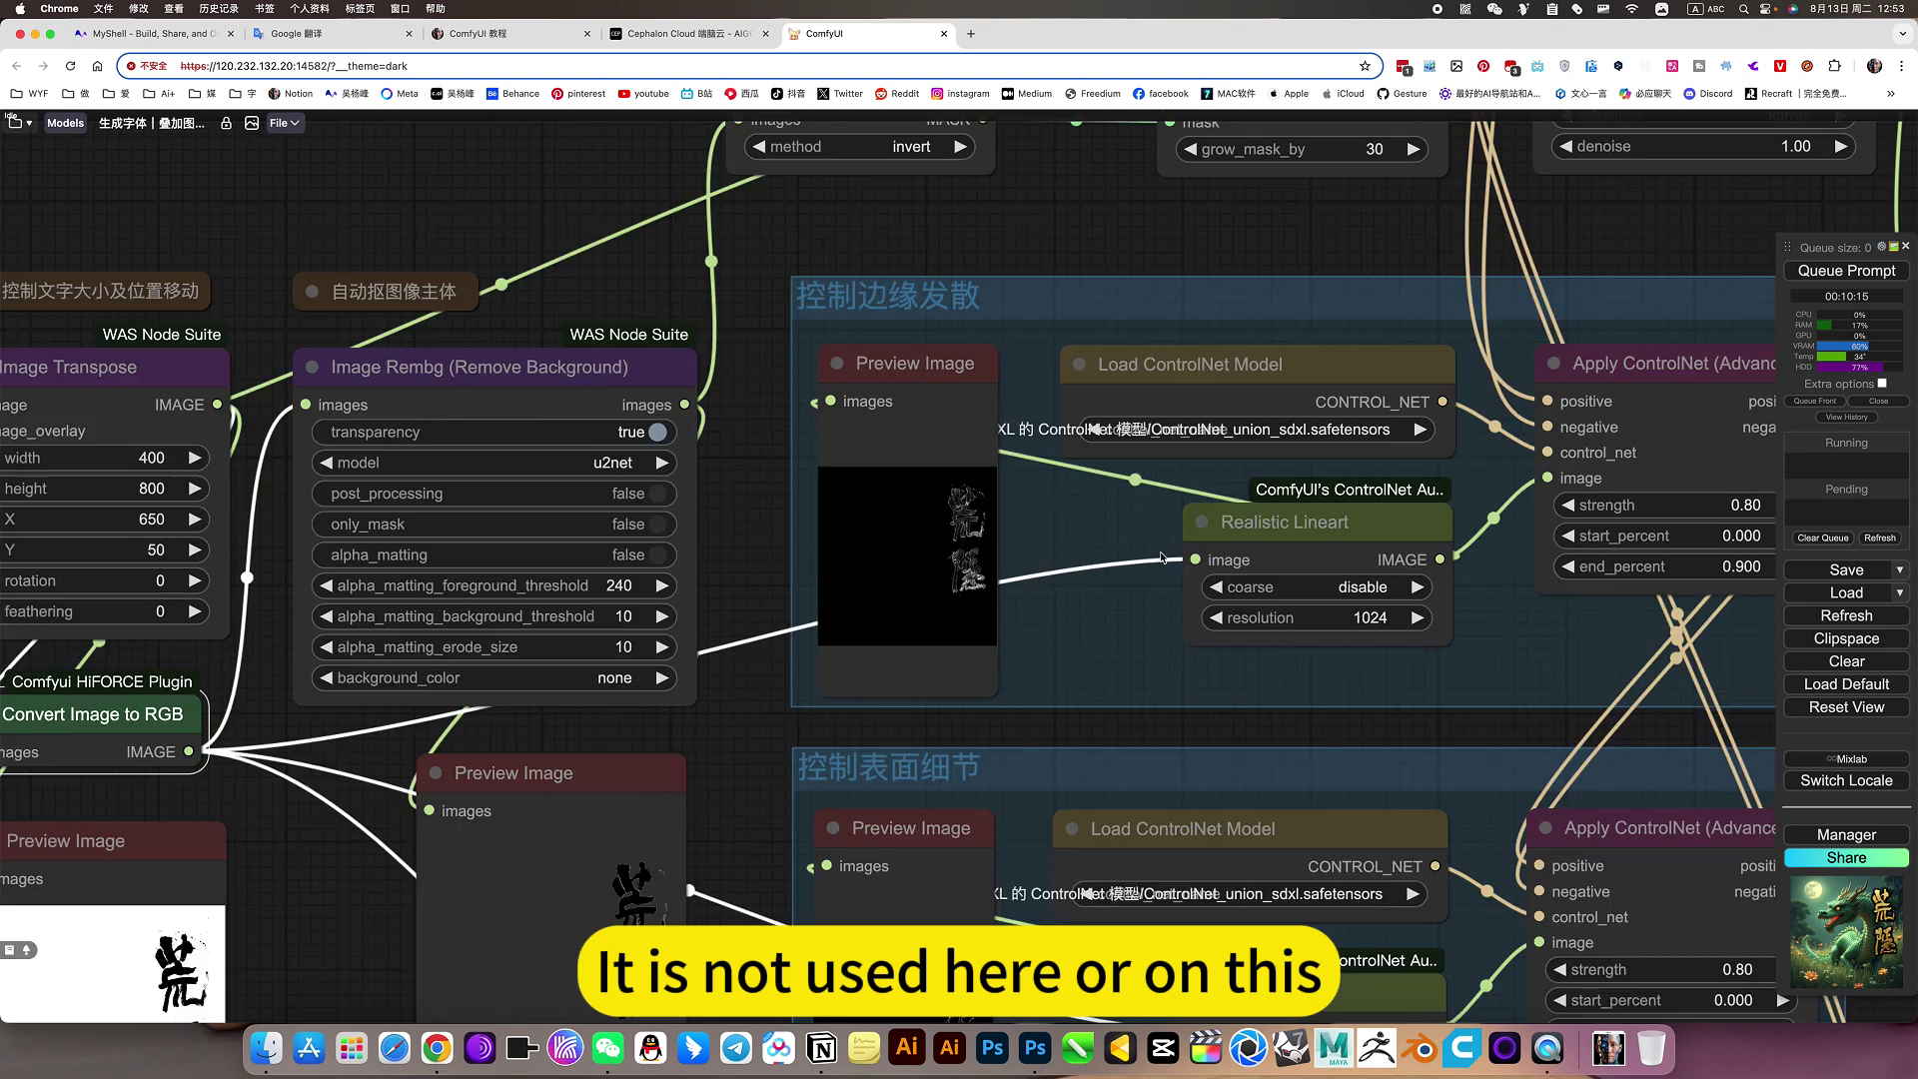
pyautogui.moveTo(733, 727); pyautogui.dragTo(1210, 462)
pyautogui.click(617, 464)
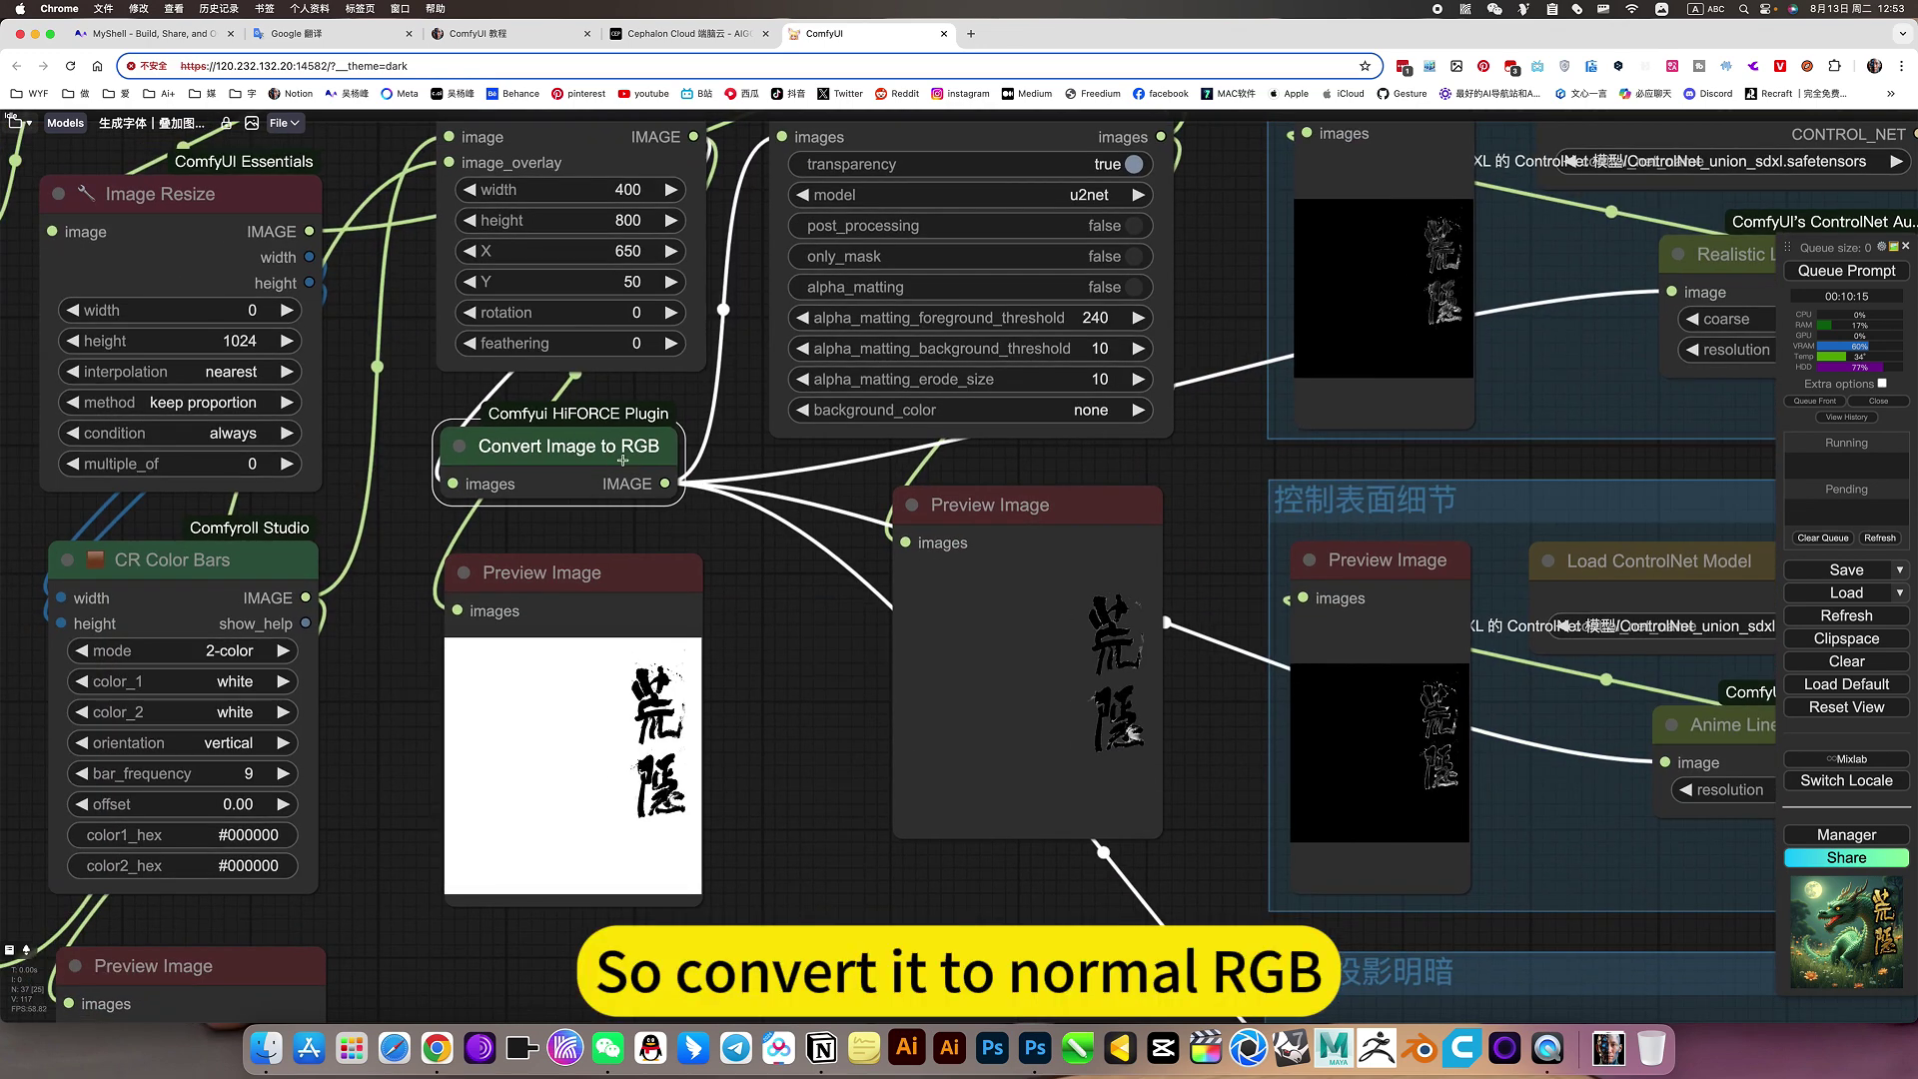
# - Highlight the black-on-white calligraphy preview and relate that image to the three ControlNet groups it feeds
pyautogui.scroll(-5, 1215, 811)
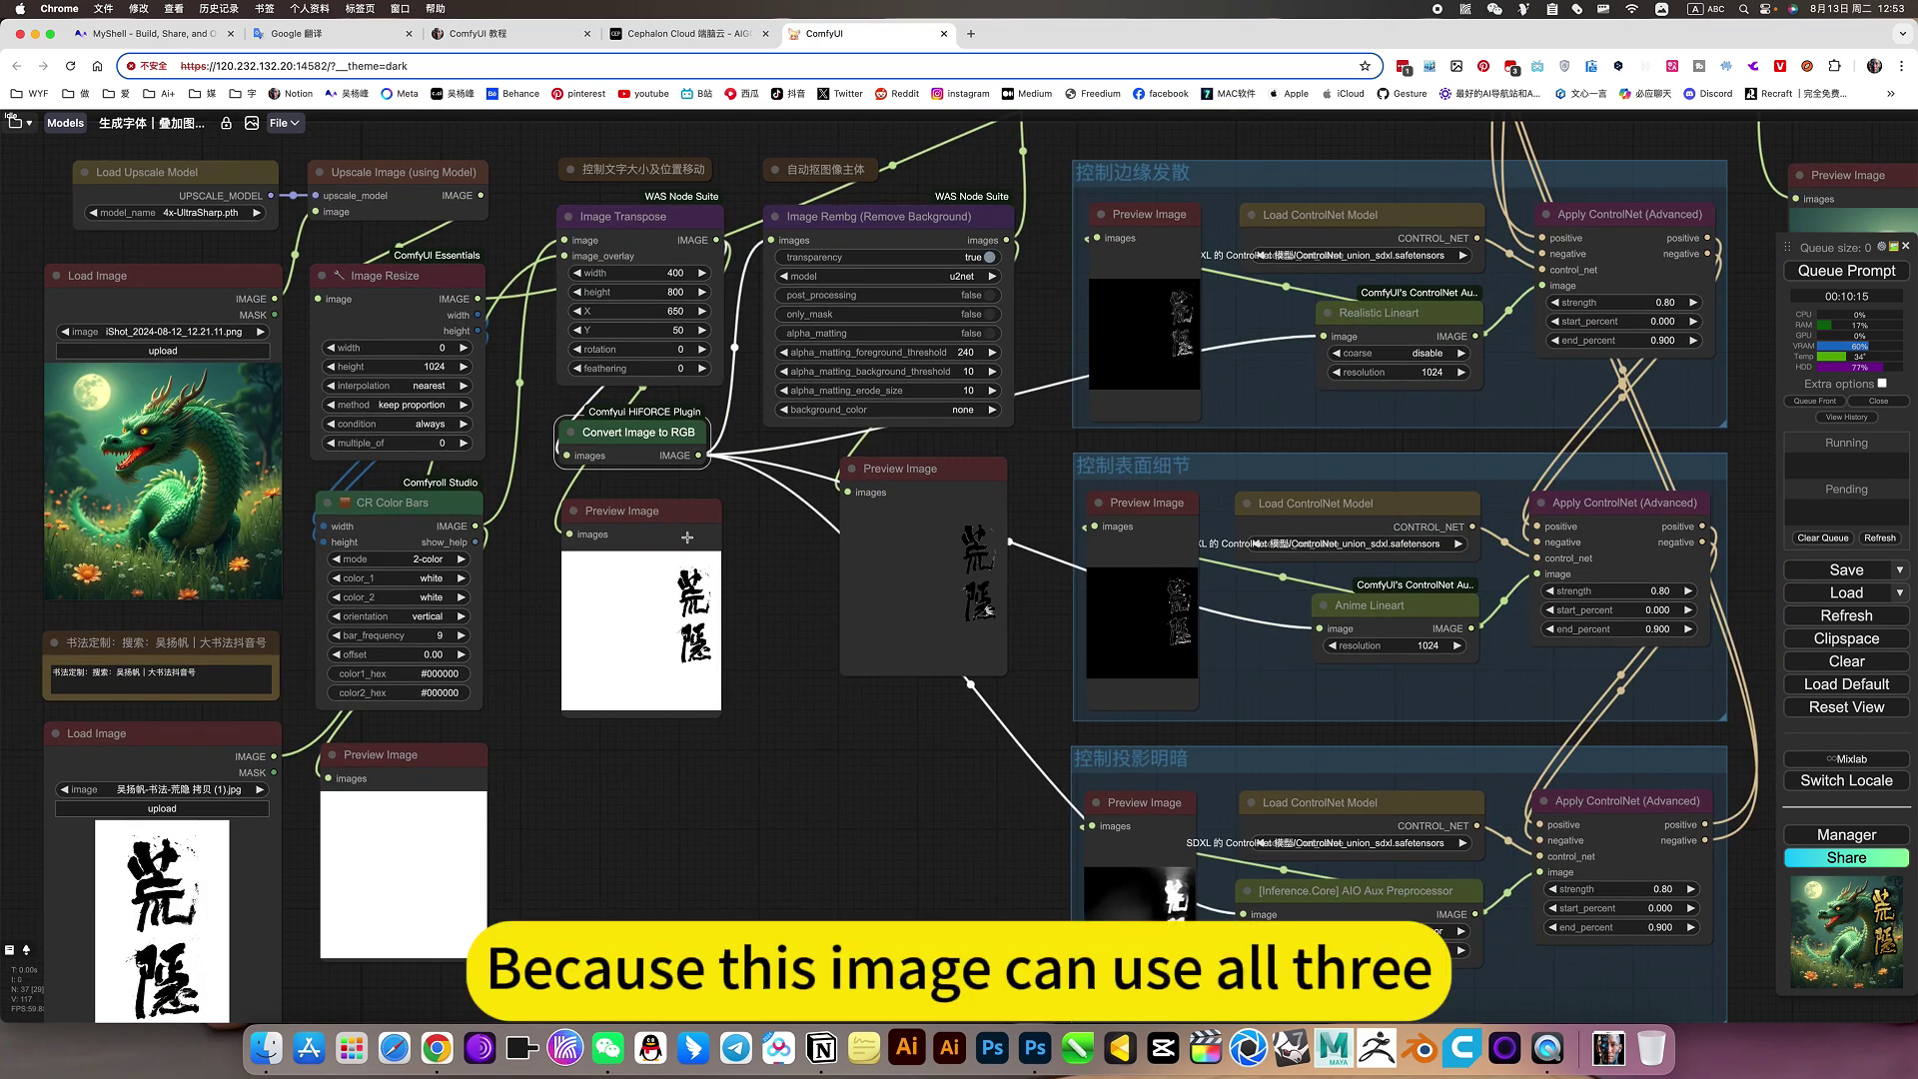
pyautogui.click(675, 519)
pyautogui.moveTo(756, 541); pyautogui.dragTo(589, 451)
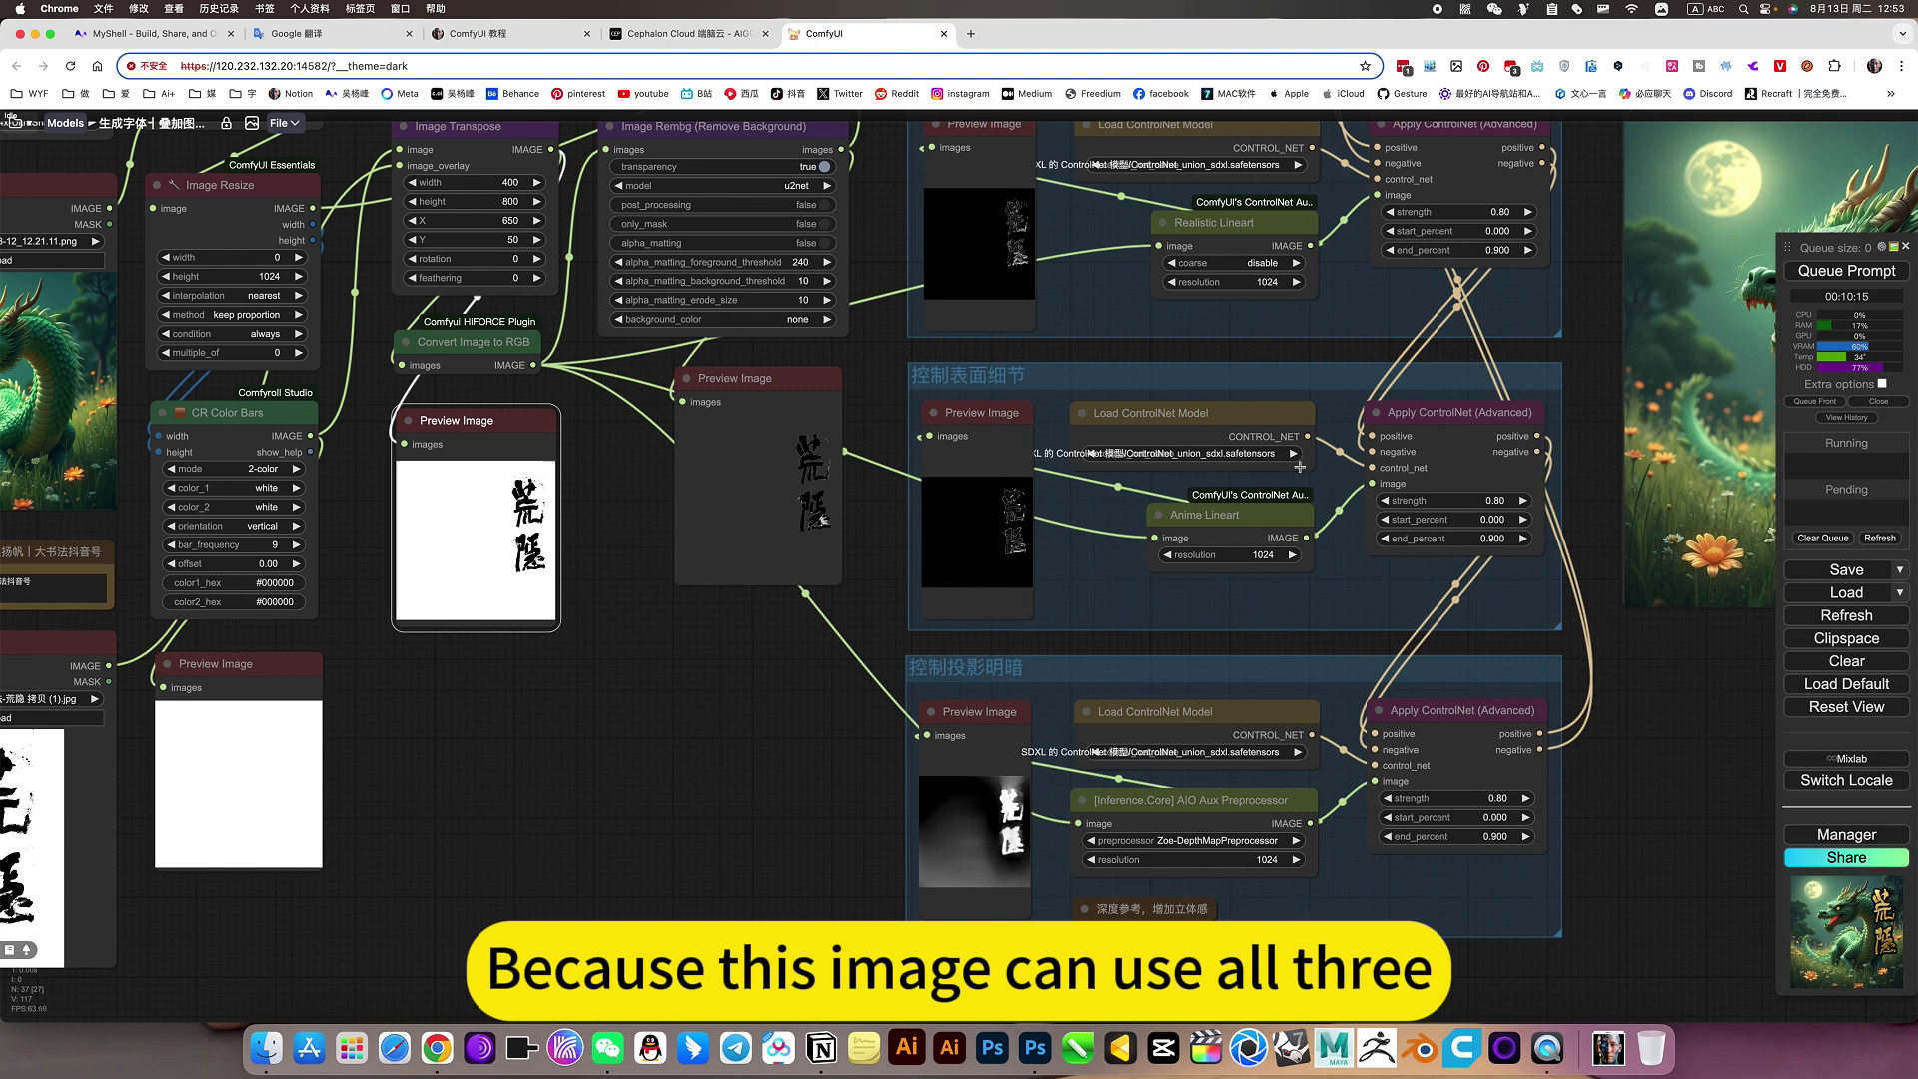
pyautogui.scroll(5, 1619, 775)
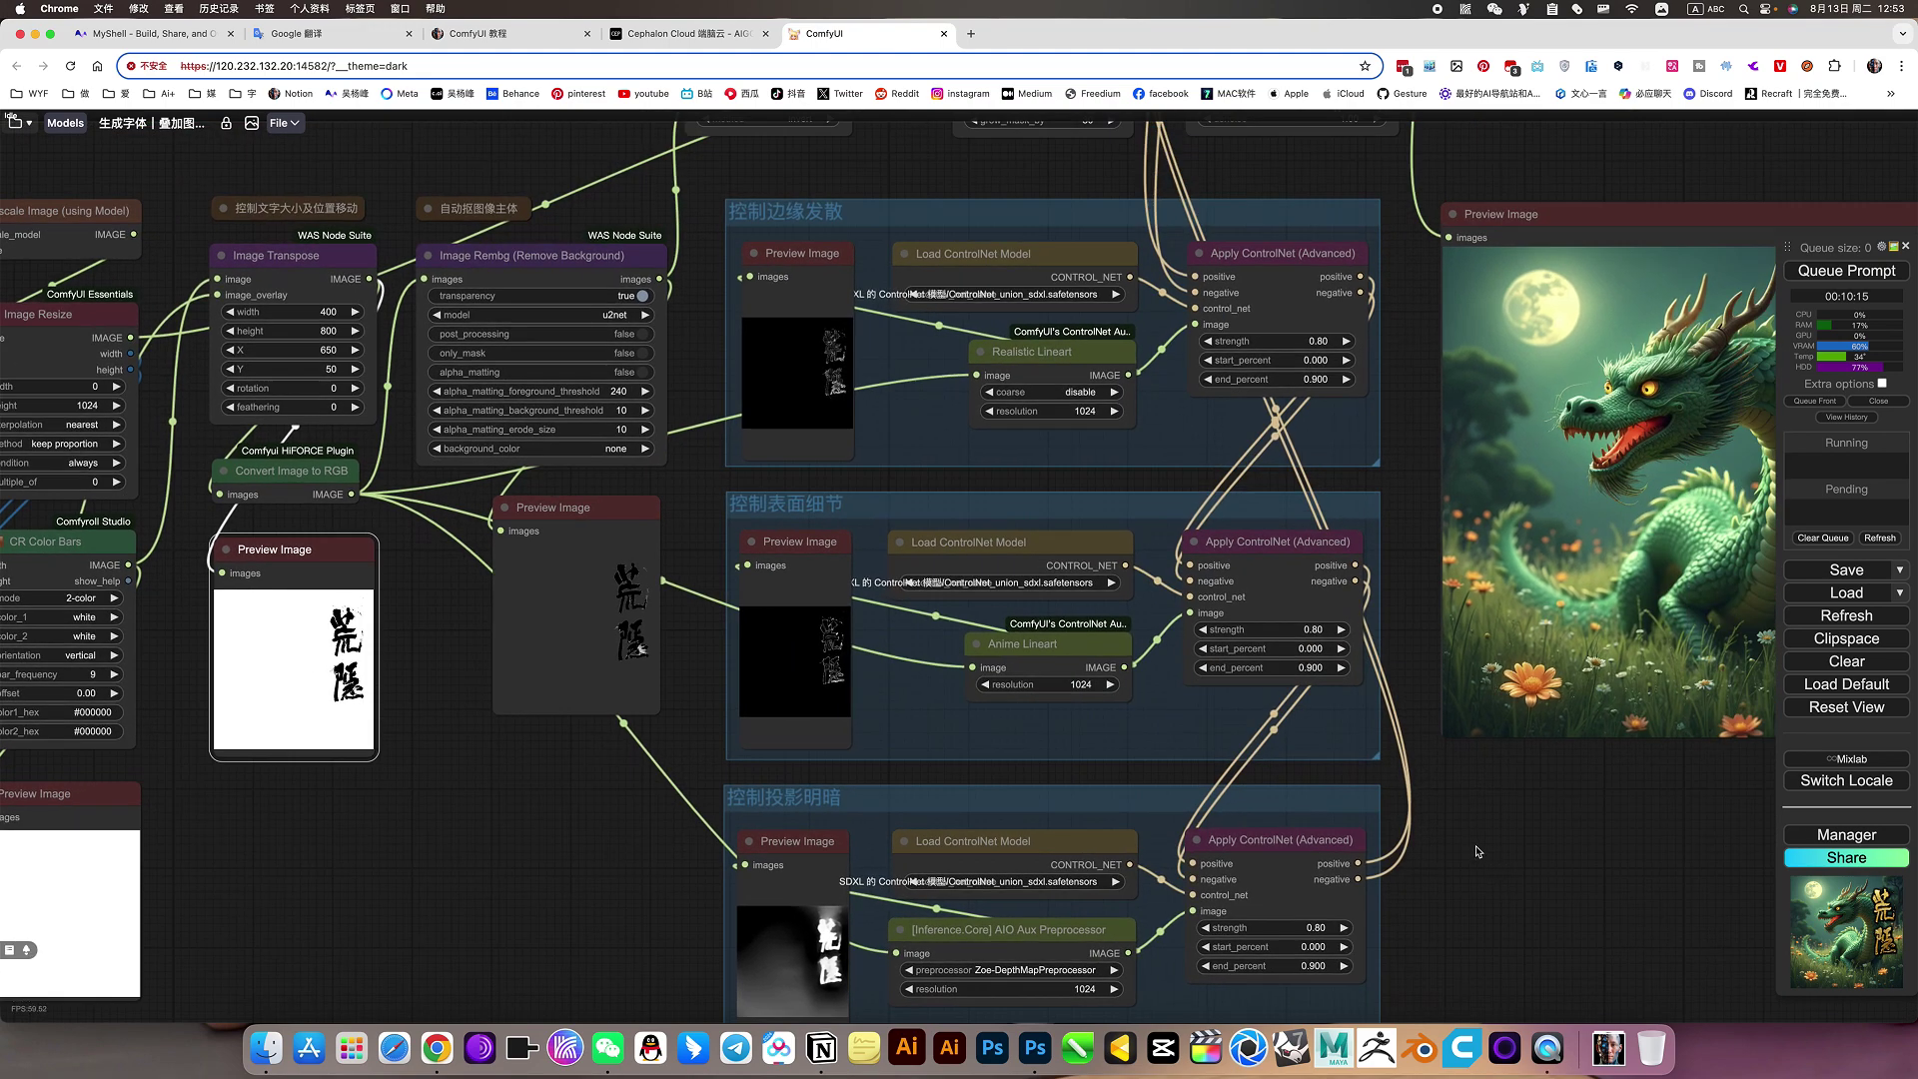
pyautogui.moveTo(1446, 203); pyautogui.dragTo(1425, 357)
pyautogui.moveTo(1495, 240); pyautogui.dragTo(1505, 295)
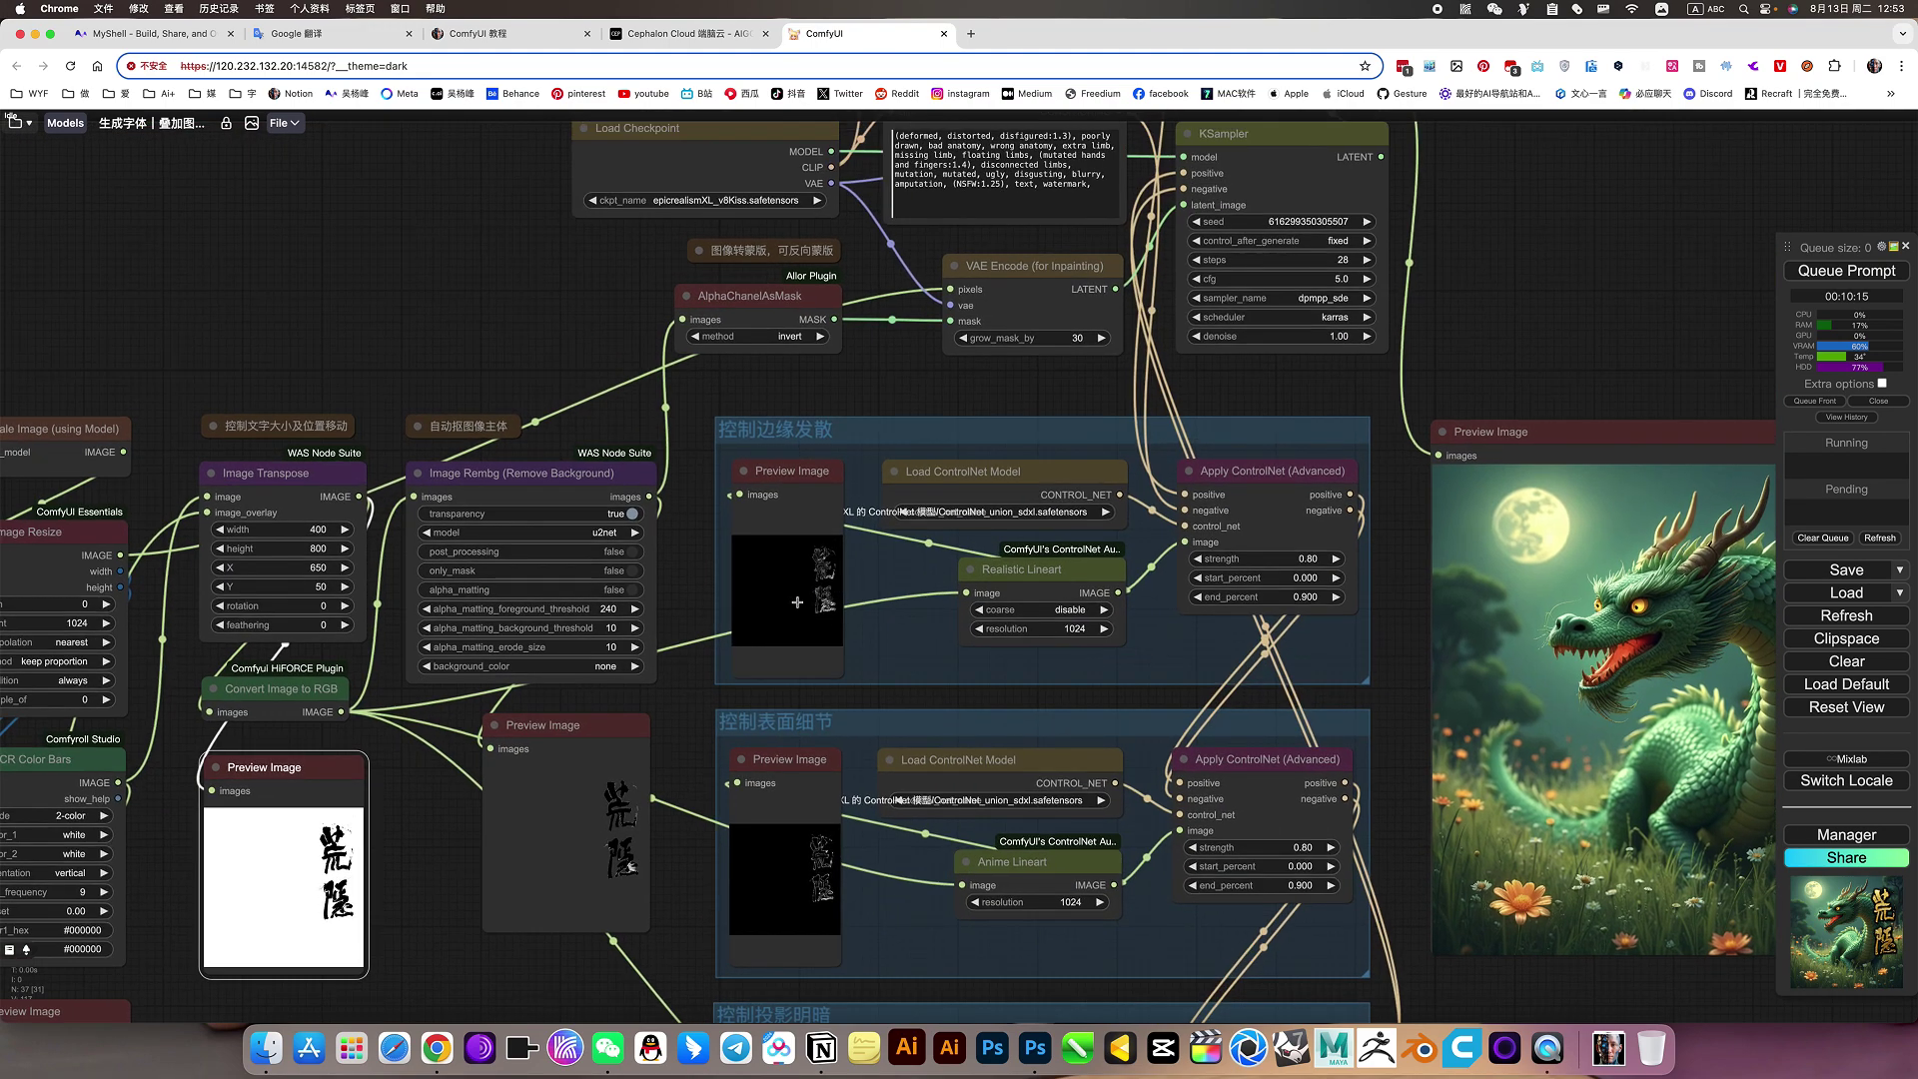
# - Inspect the lettering outlines in the edge-divergence group's lineart preview up close
pyautogui.scroll(1, 756, 612)
pyautogui.scroll(10, 757, 614)
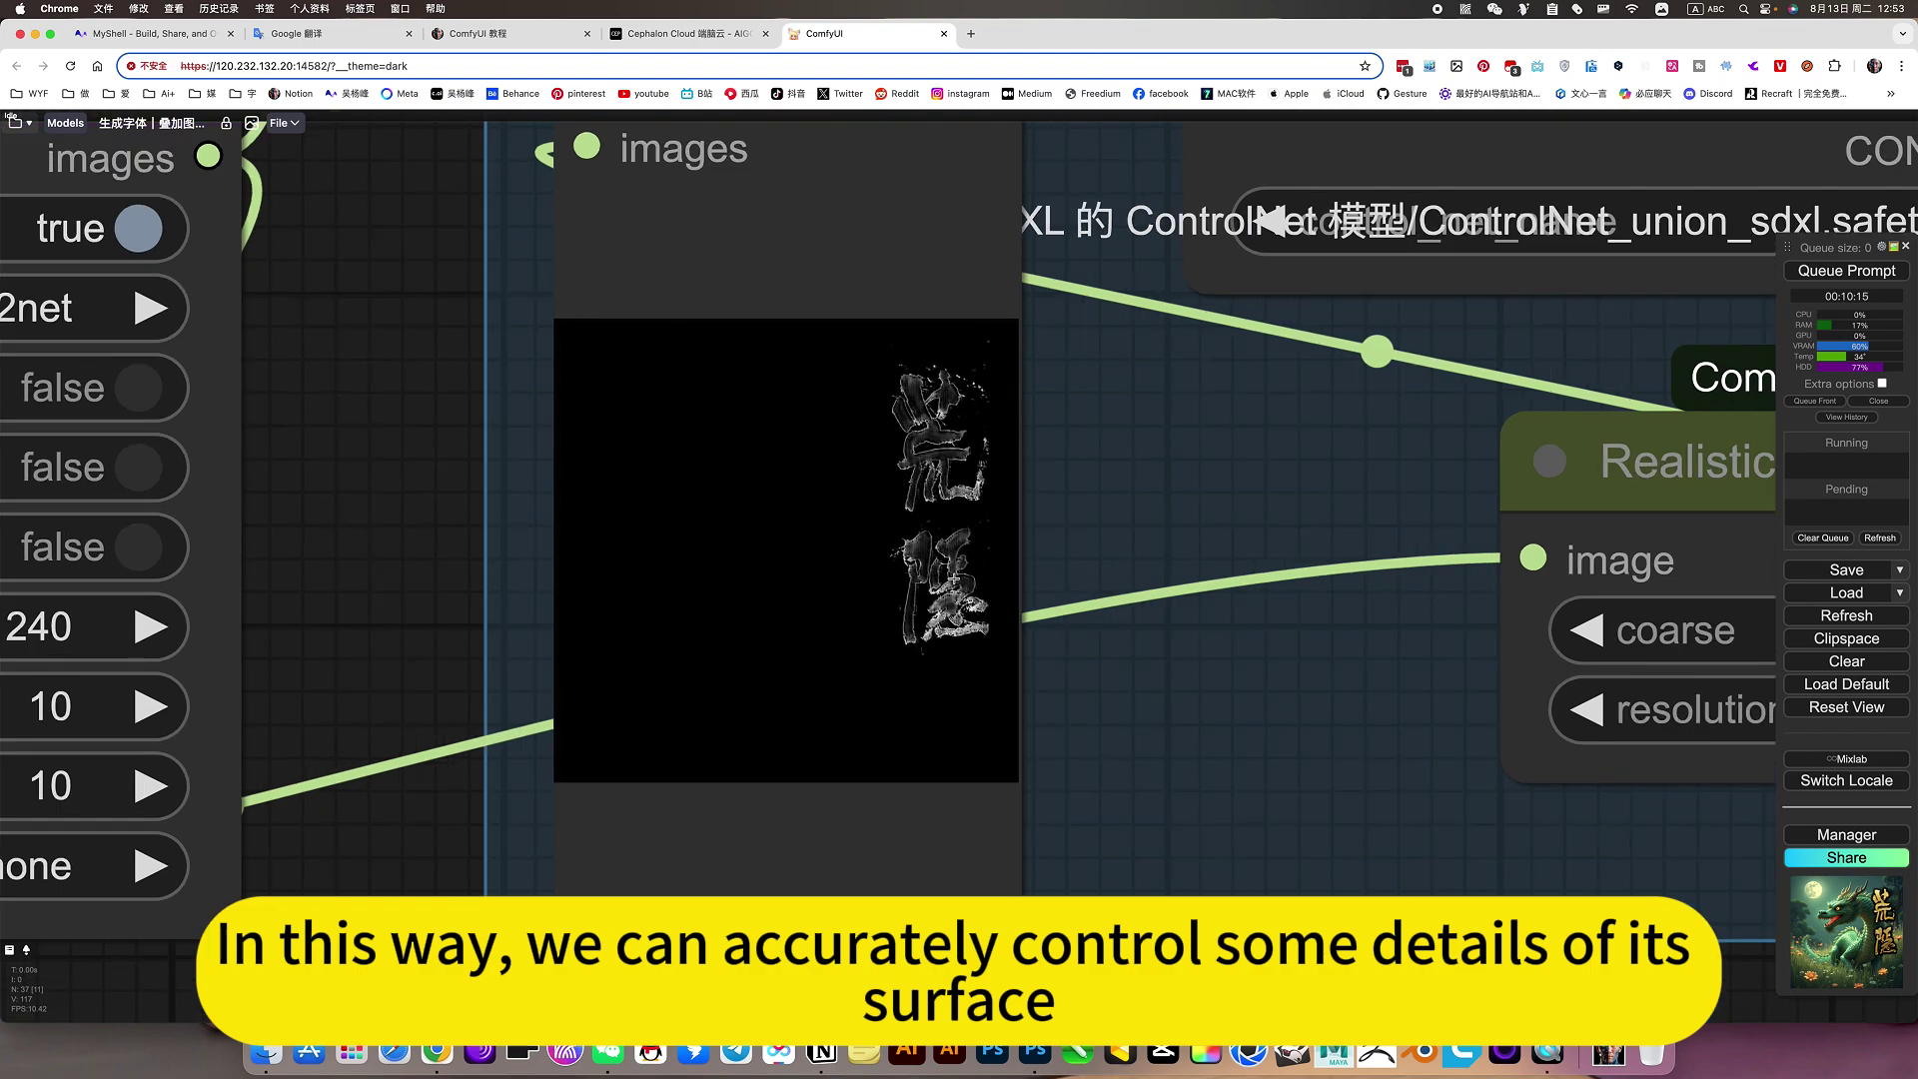
pyautogui.scroll(3, 975, 590)
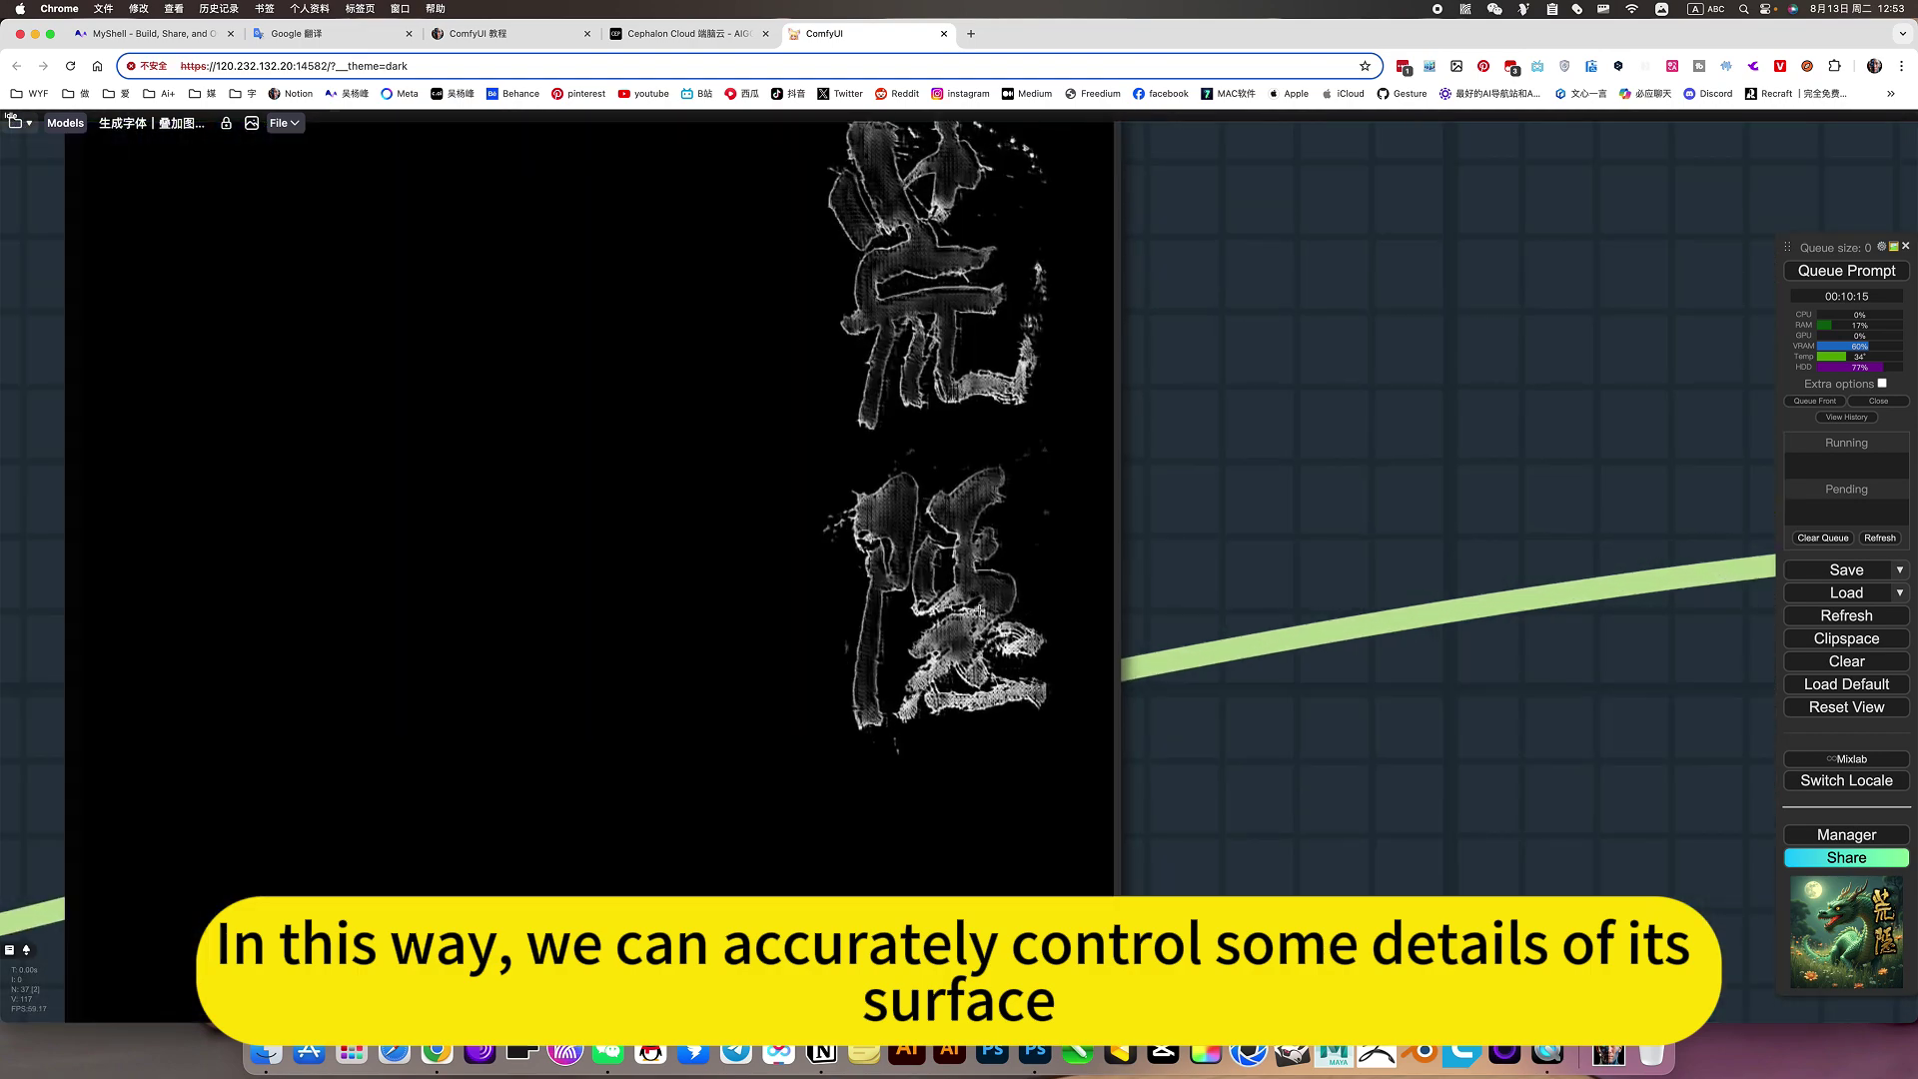
pyautogui.scroll(-10, 974, 619)
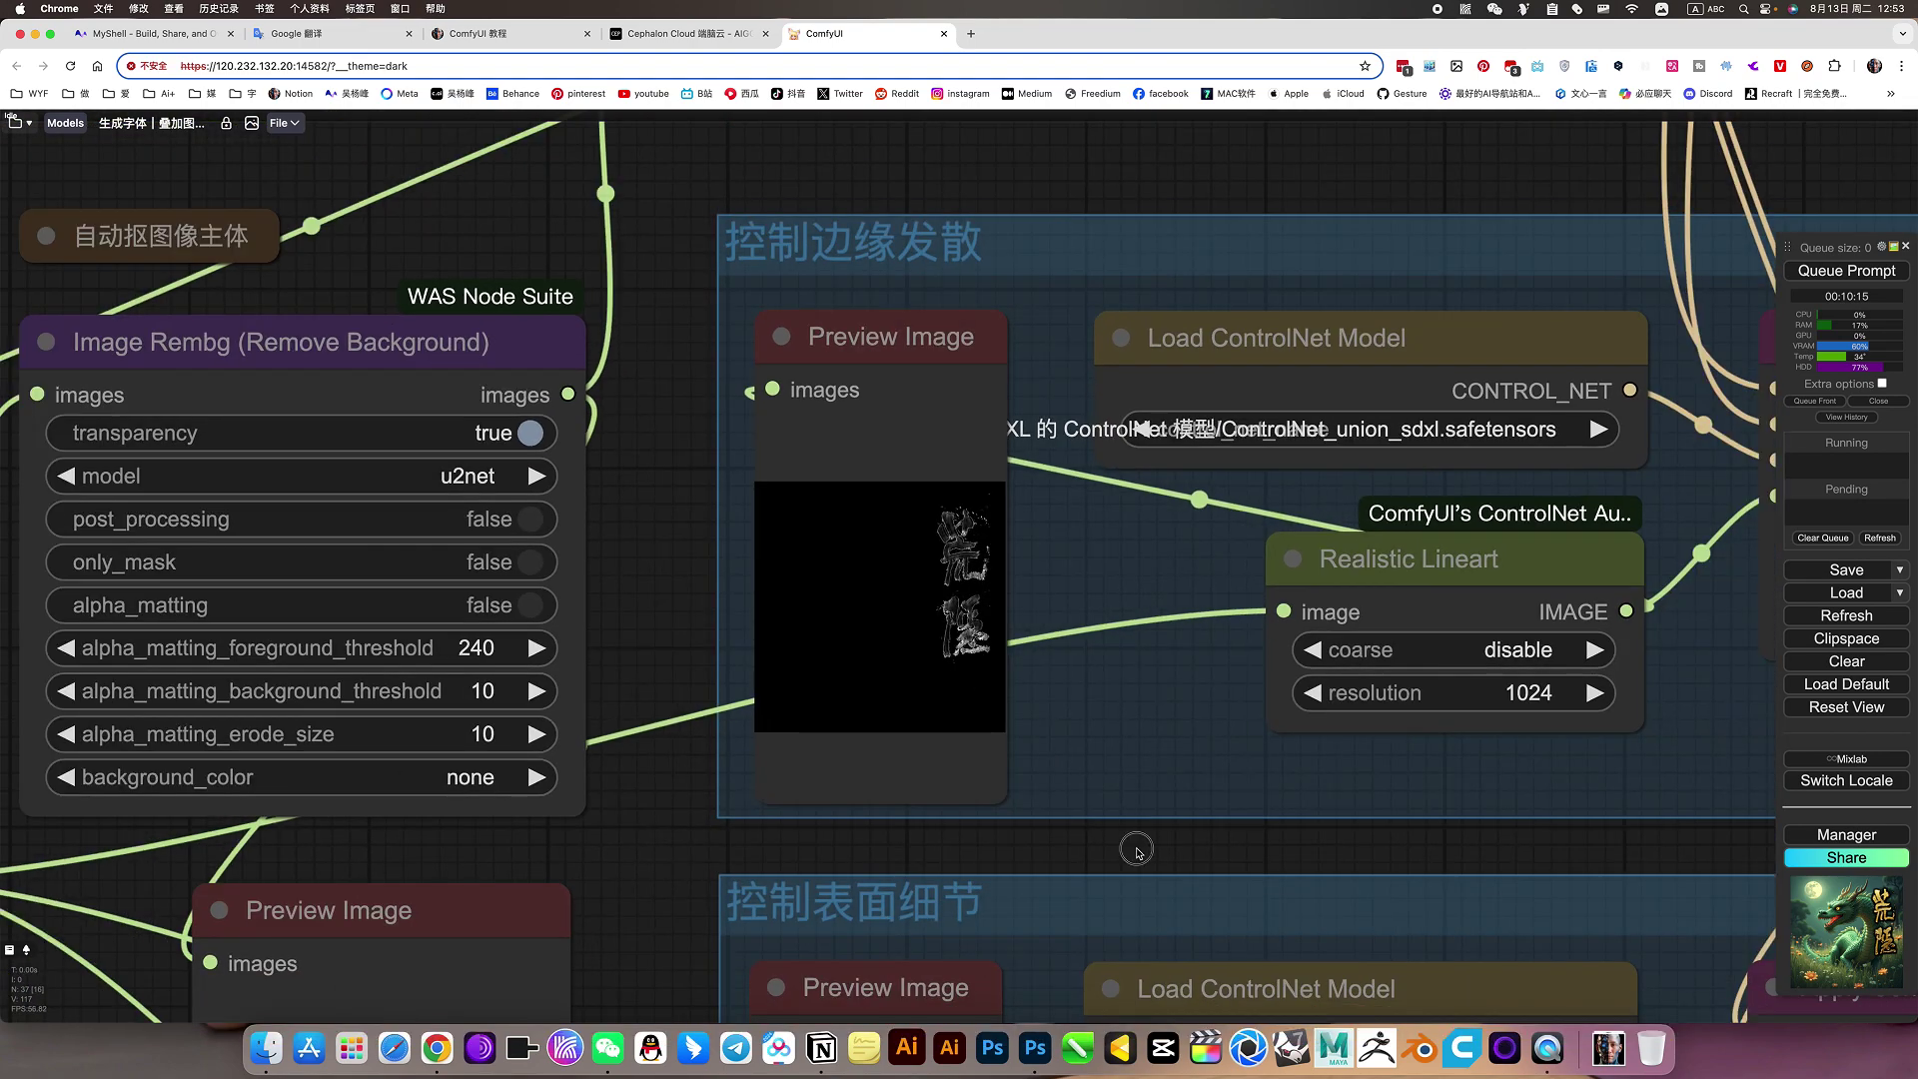
# - Review the surface-detail preview and the depth map in the projection-shading group, and compare them with the final gold lettering image
pyautogui.scroll(-10, 1137, 850)
pyautogui.scroll(-5, 1129, 845)
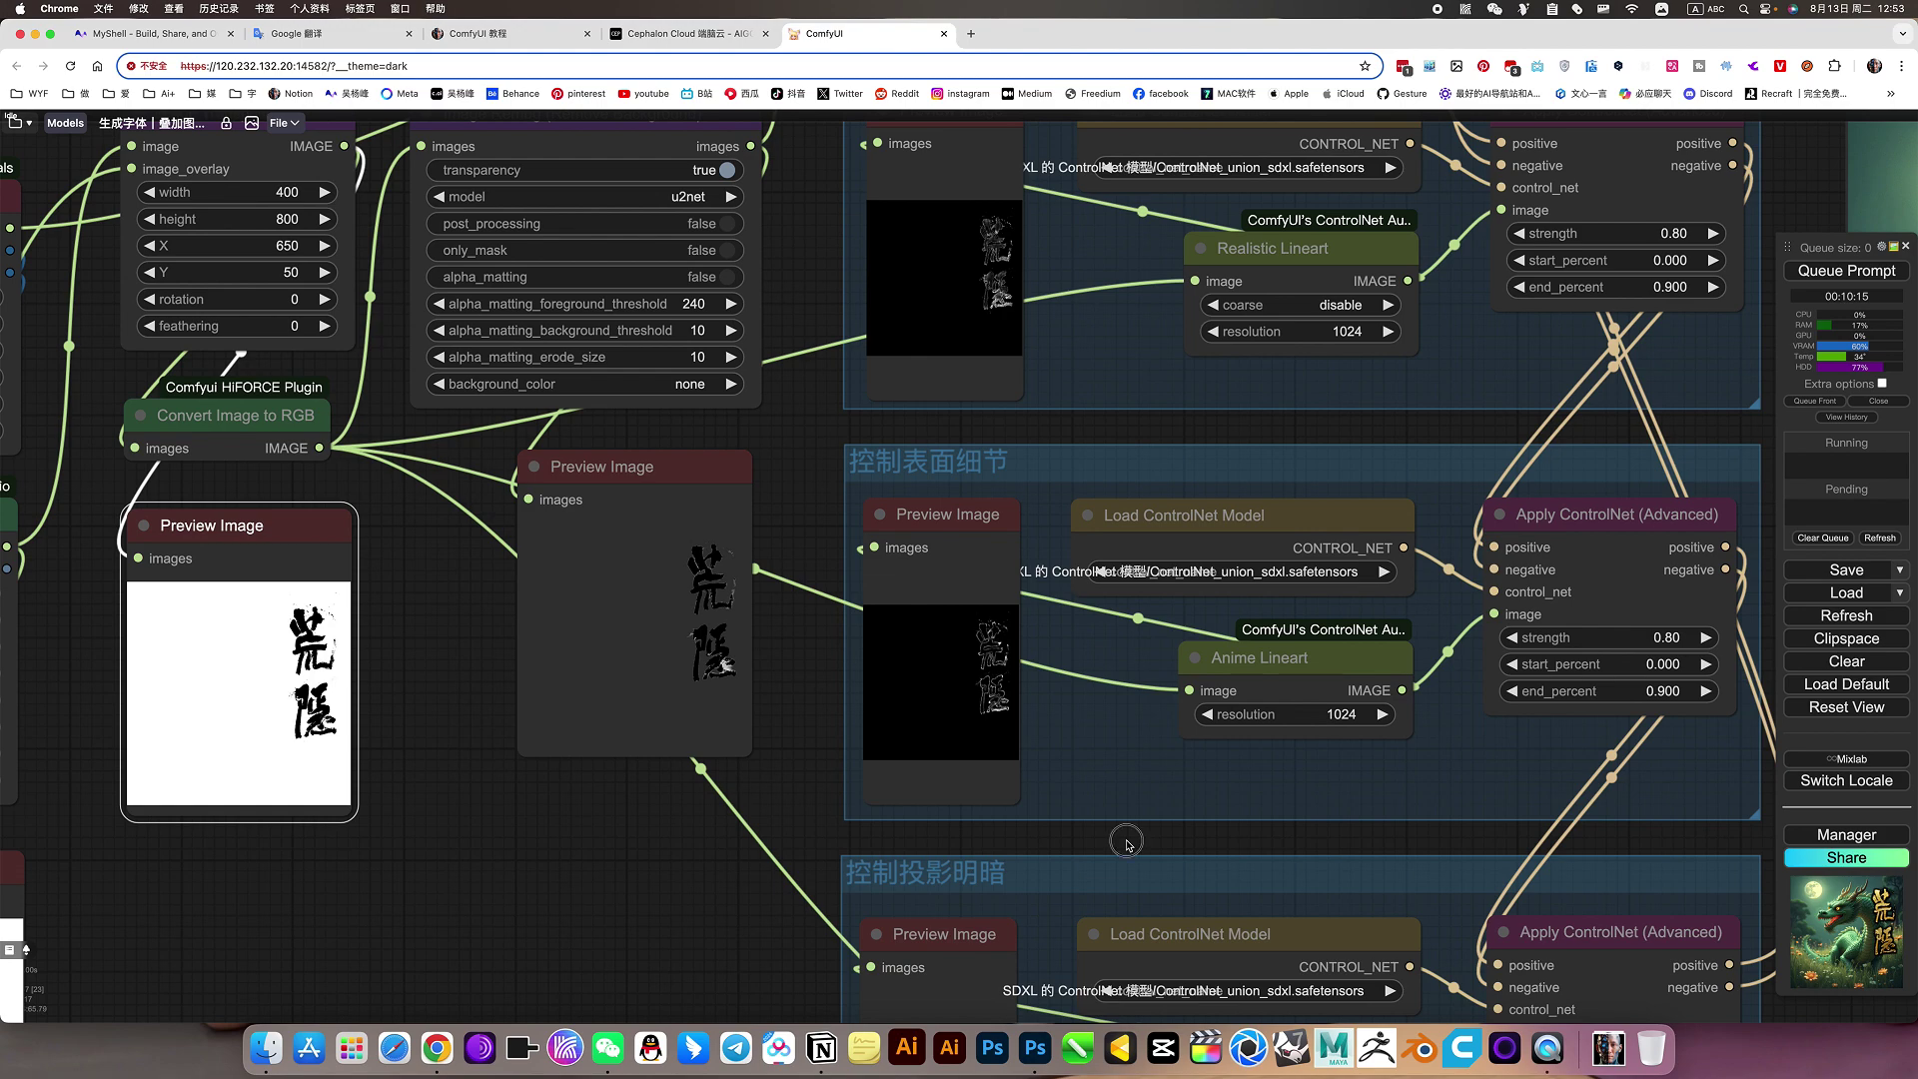
pyautogui.scroll(-5, 1127, 845)
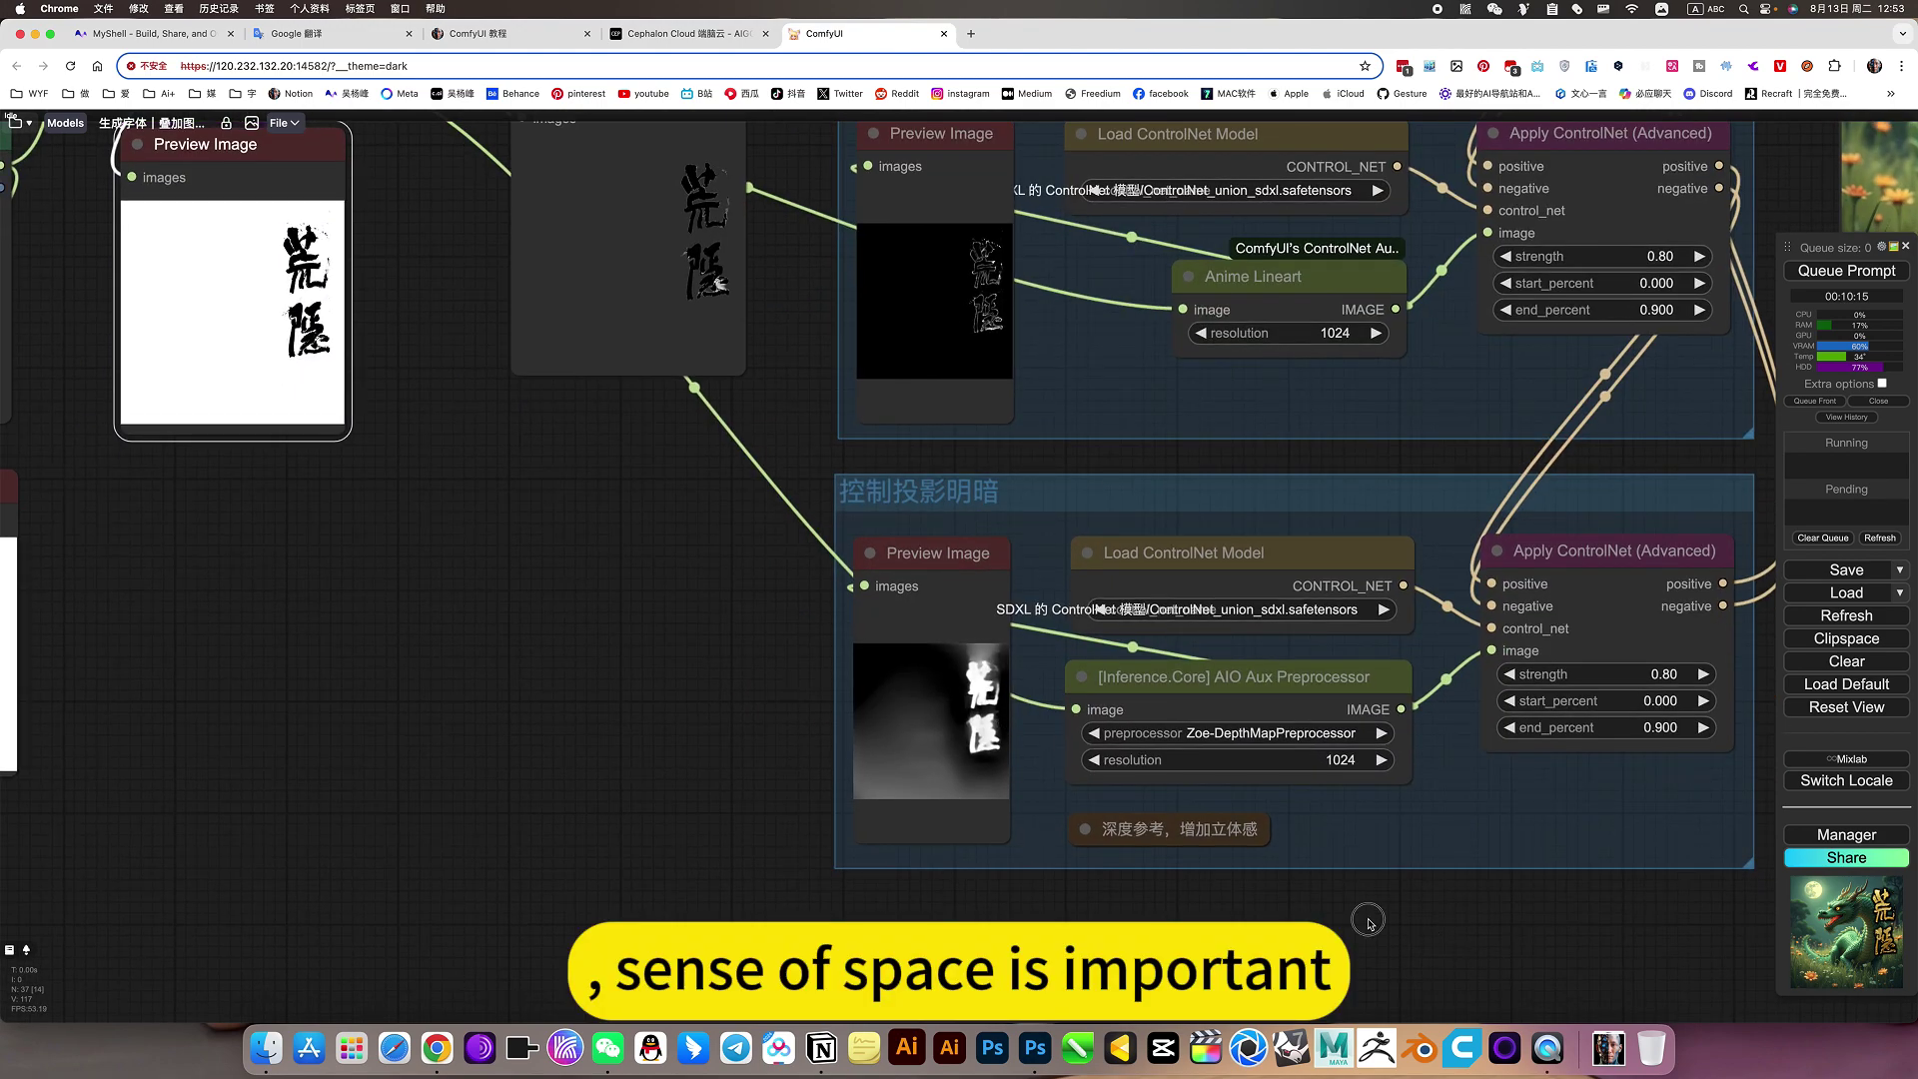
pyautogui.hscroll(3, 896, 760)
pyautogui.scroll(3, 840, 743)
pyautogui.scroll(-9, 840, 742)
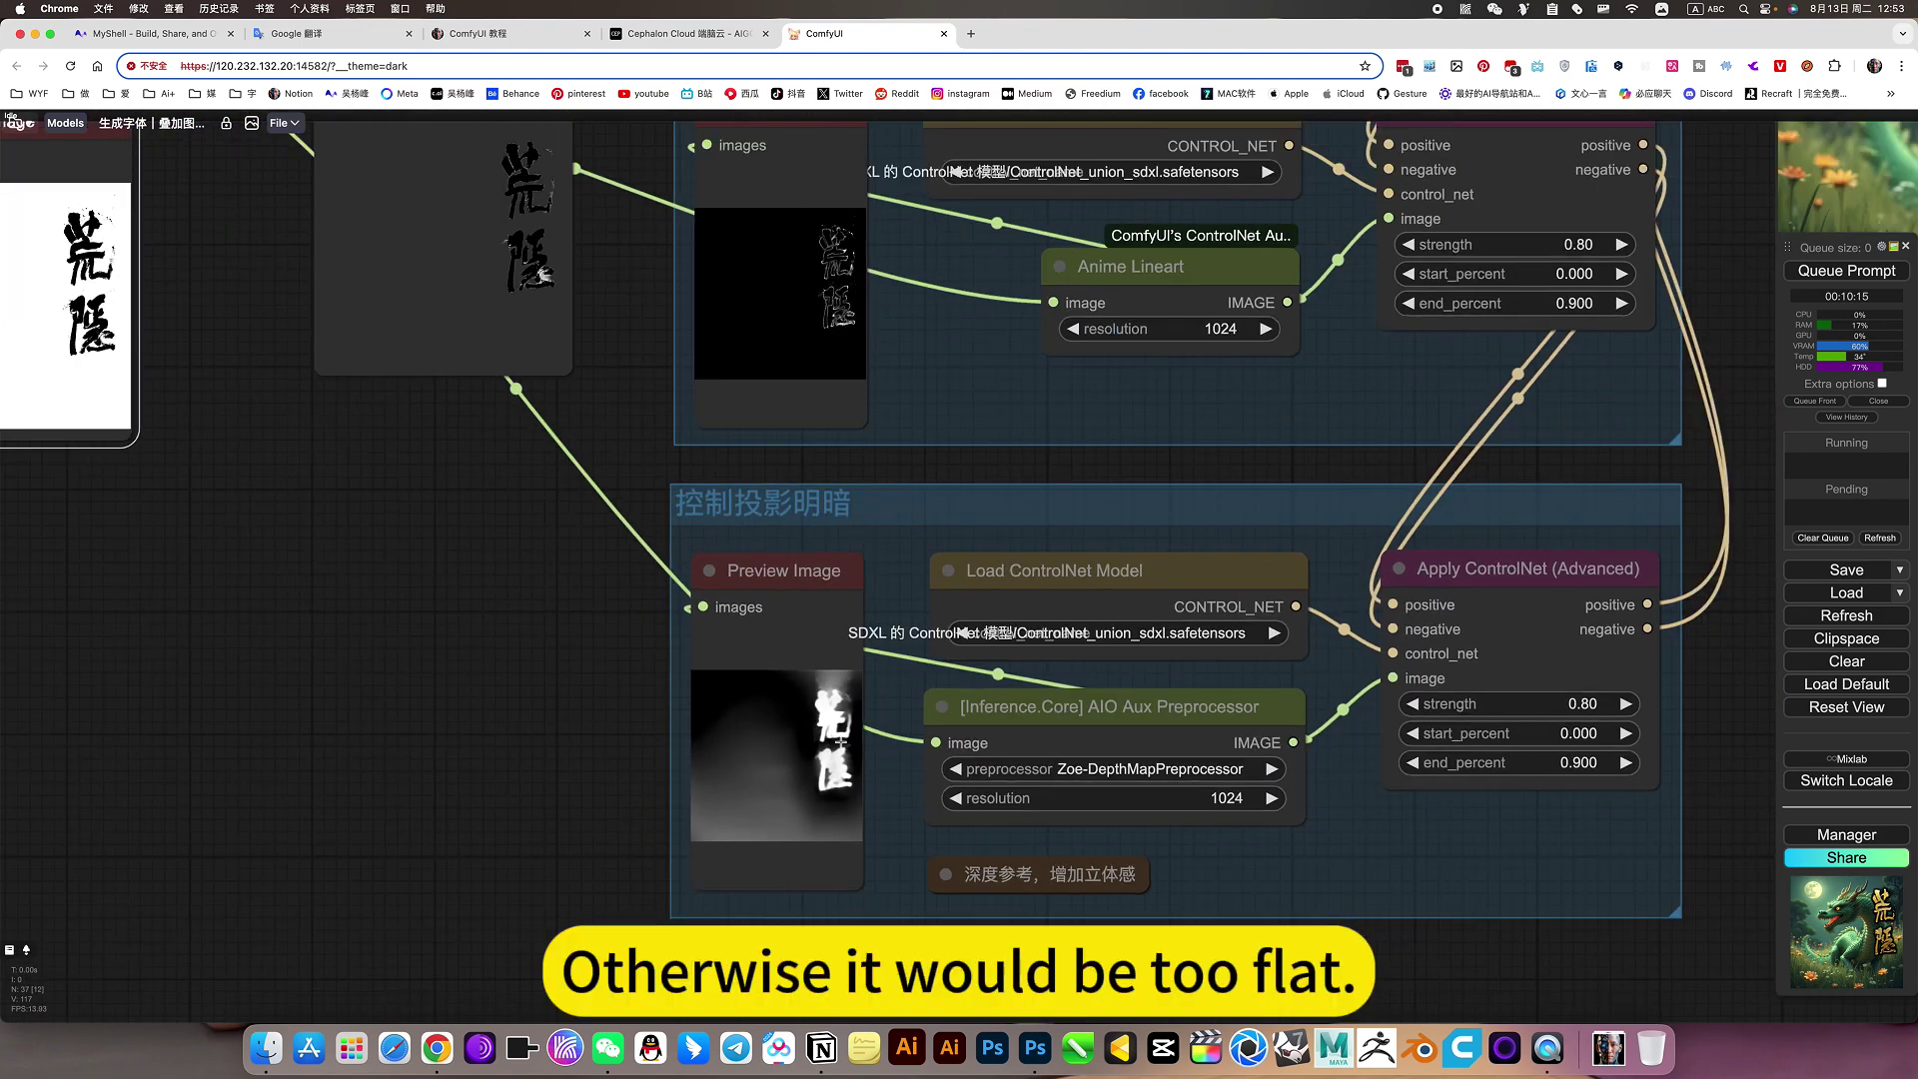
pyautogui.scroll(5, 1475, 657)
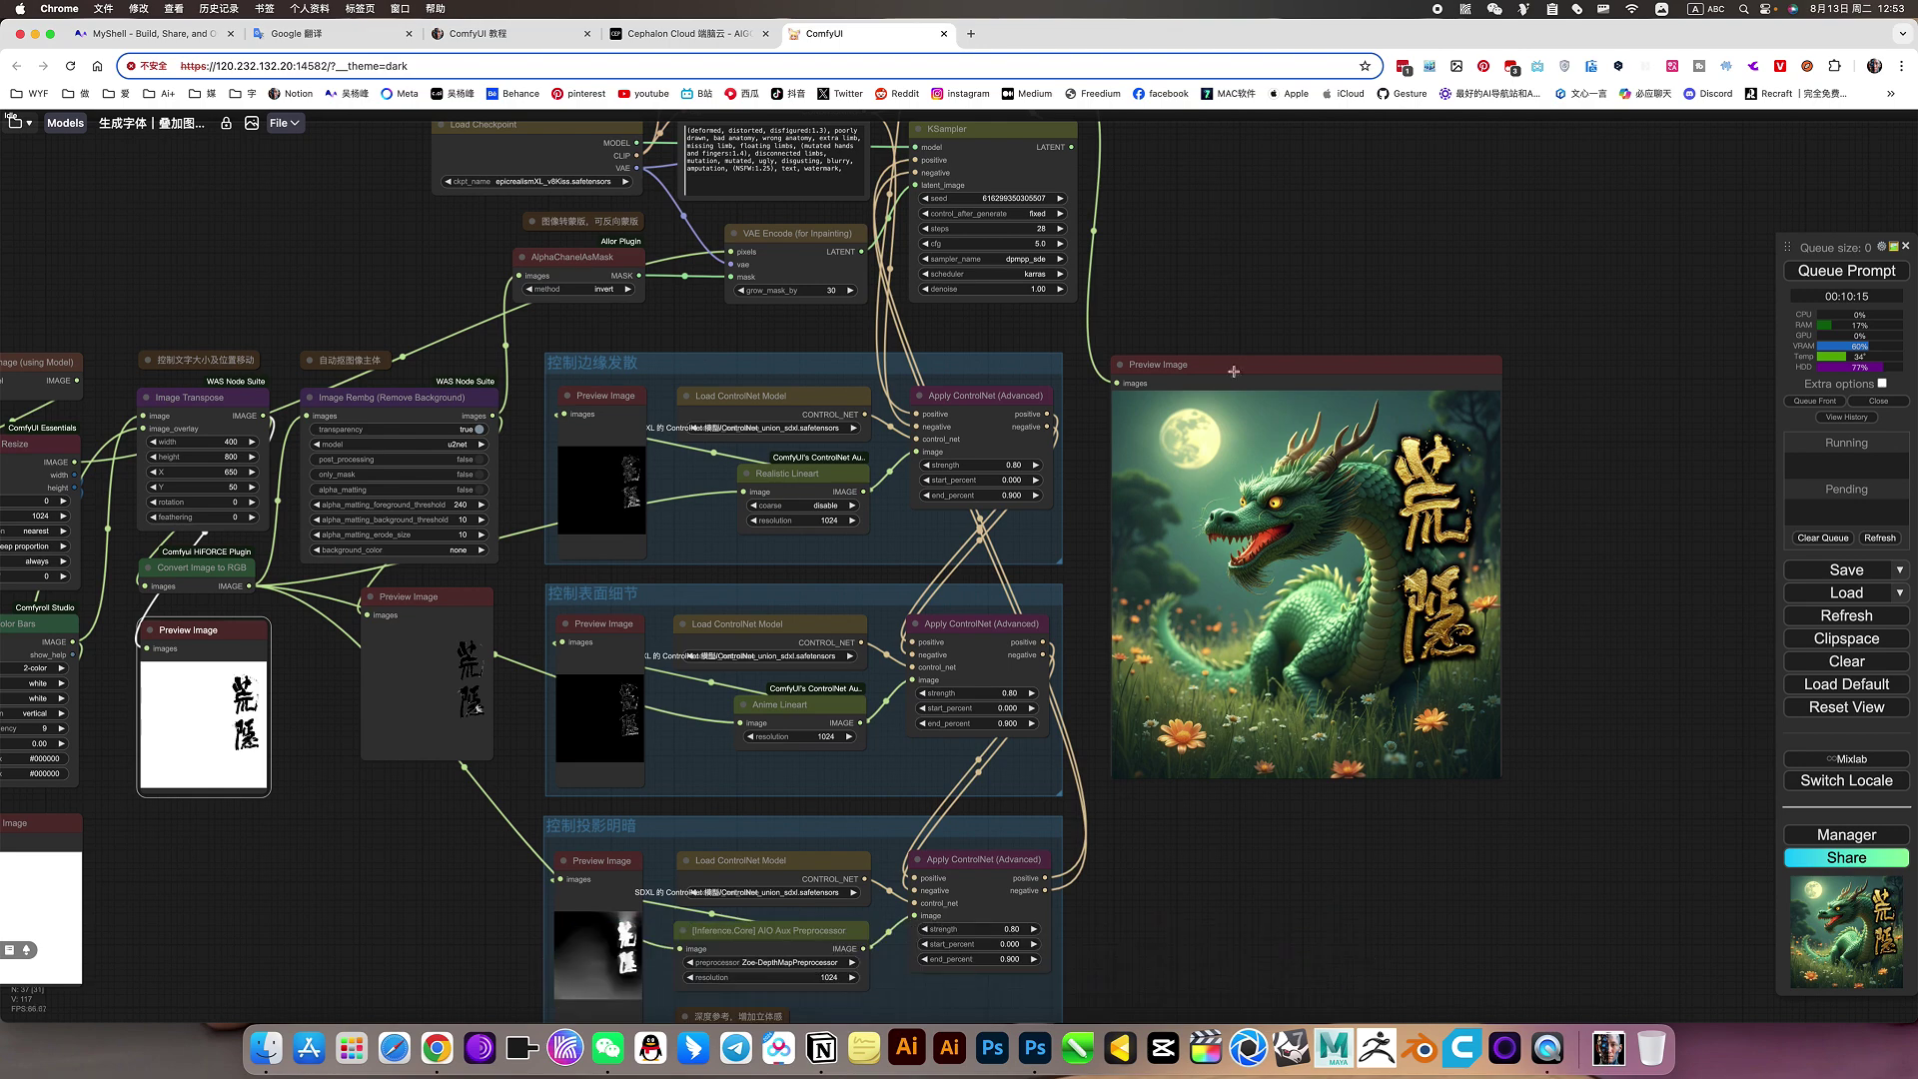
# - Examine the final gold lettering image together with the KSampler's fixed seed setting
pyautogui.scroll(6, 1412, 500)
pyautogui.scroll(-2, 1412, 500)
pyautogui.hscroll(2, 1412, 500)
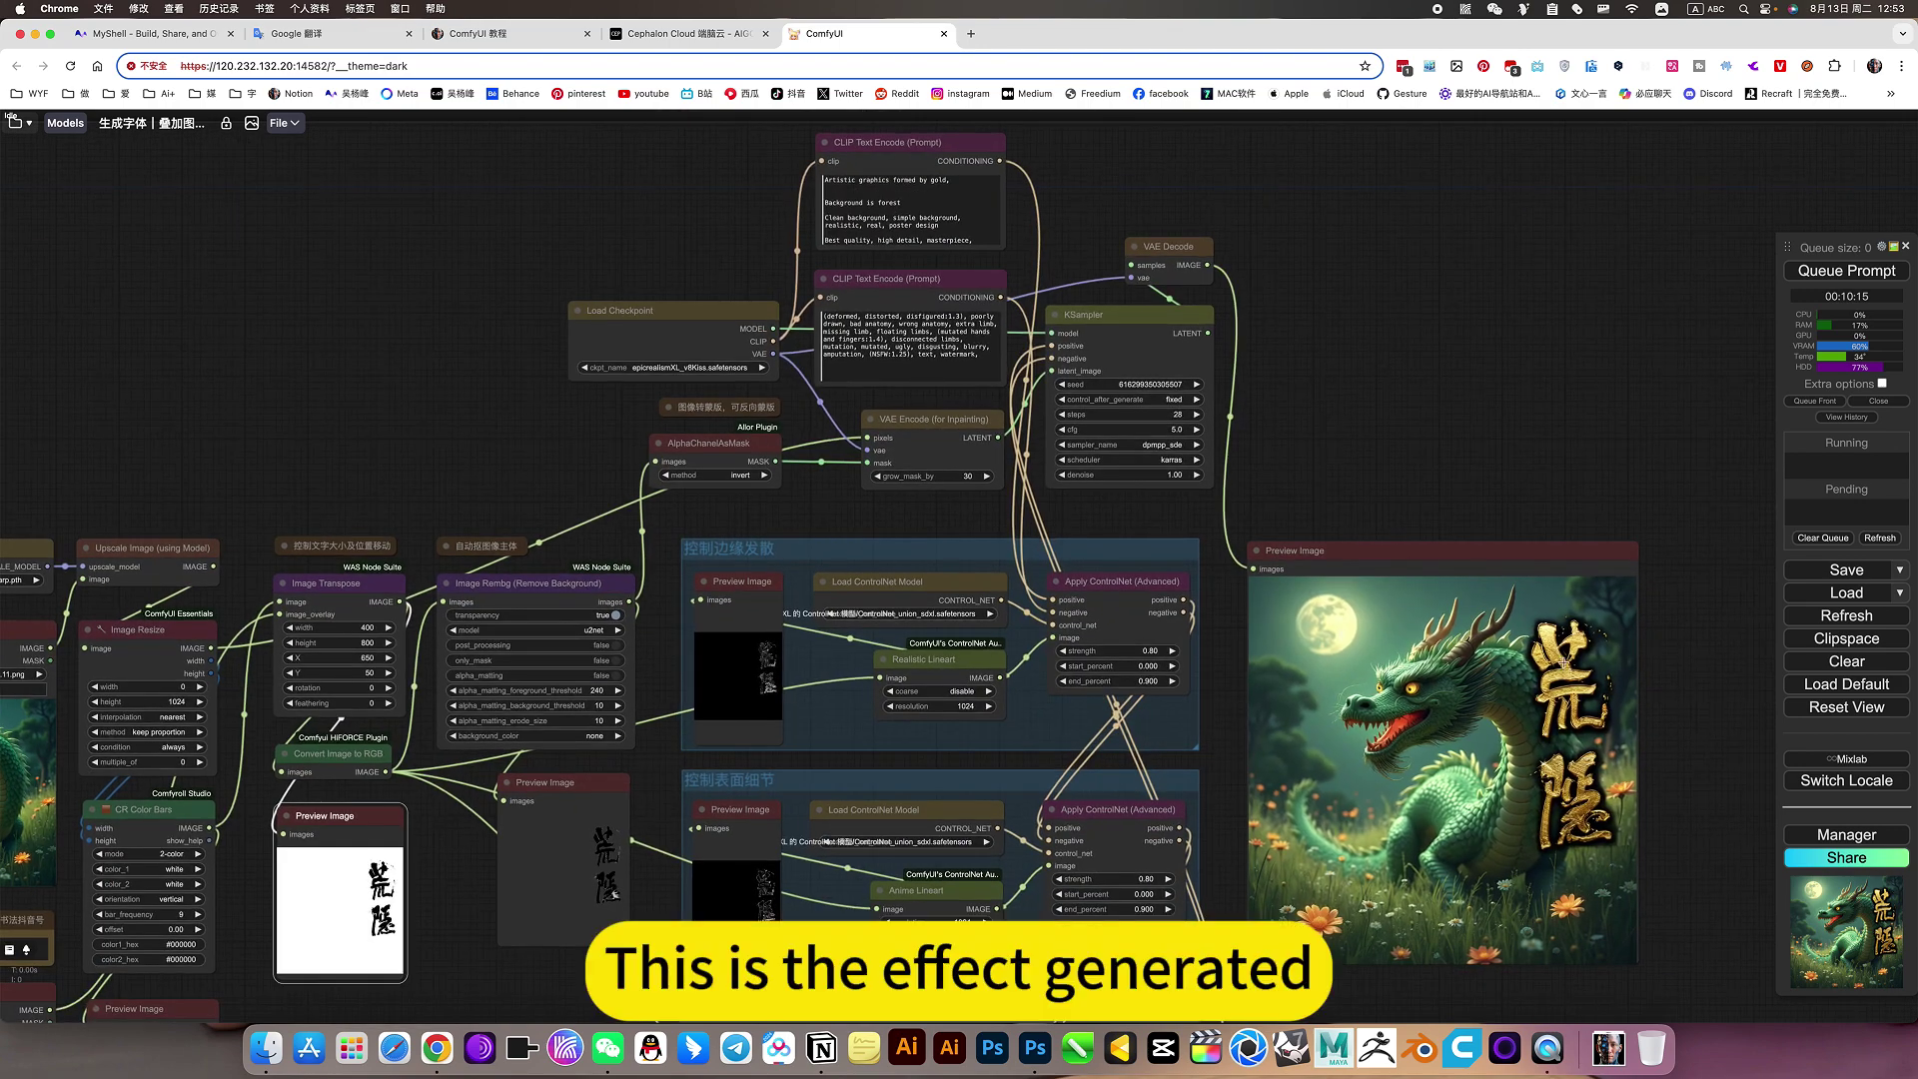
pyautogui.scroll(5, 1595, 692)
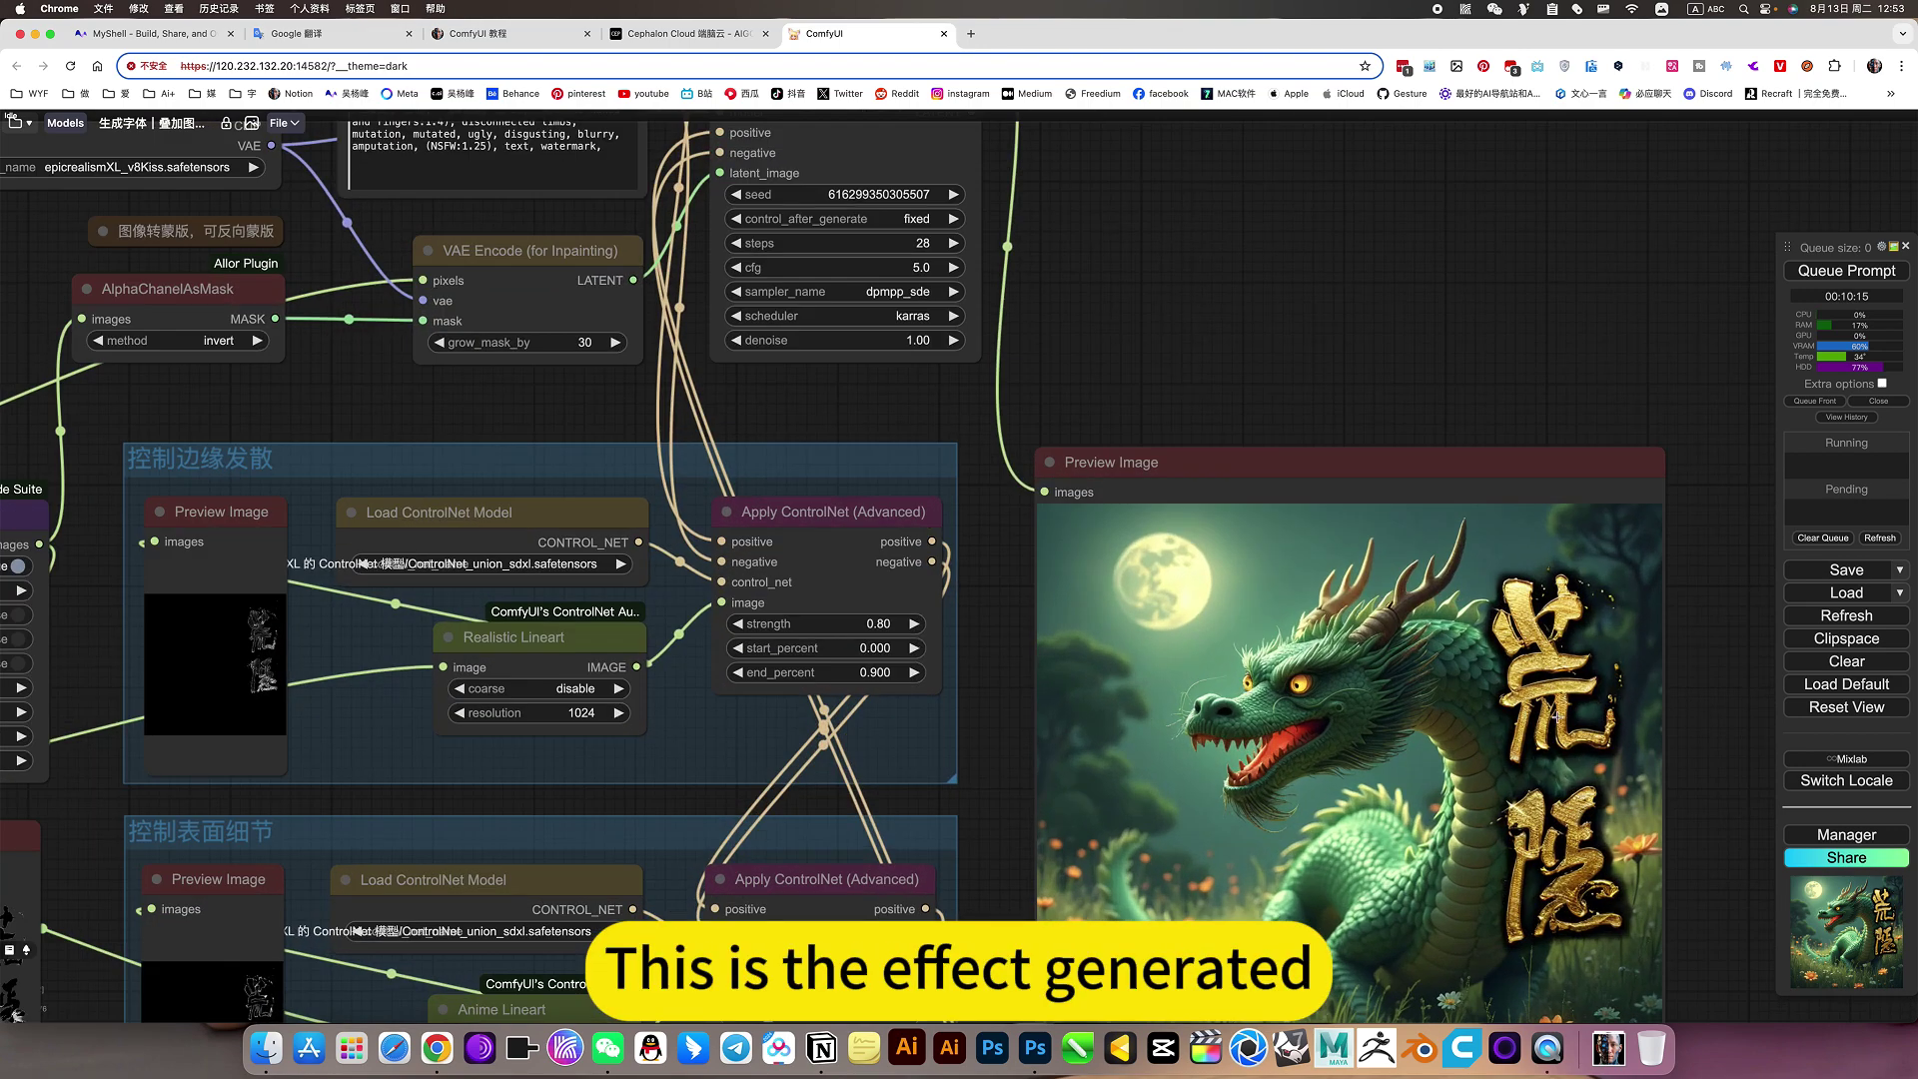
pyautogui.moveTo(1221, 258); pyautogui.dragTo(1332, 397)
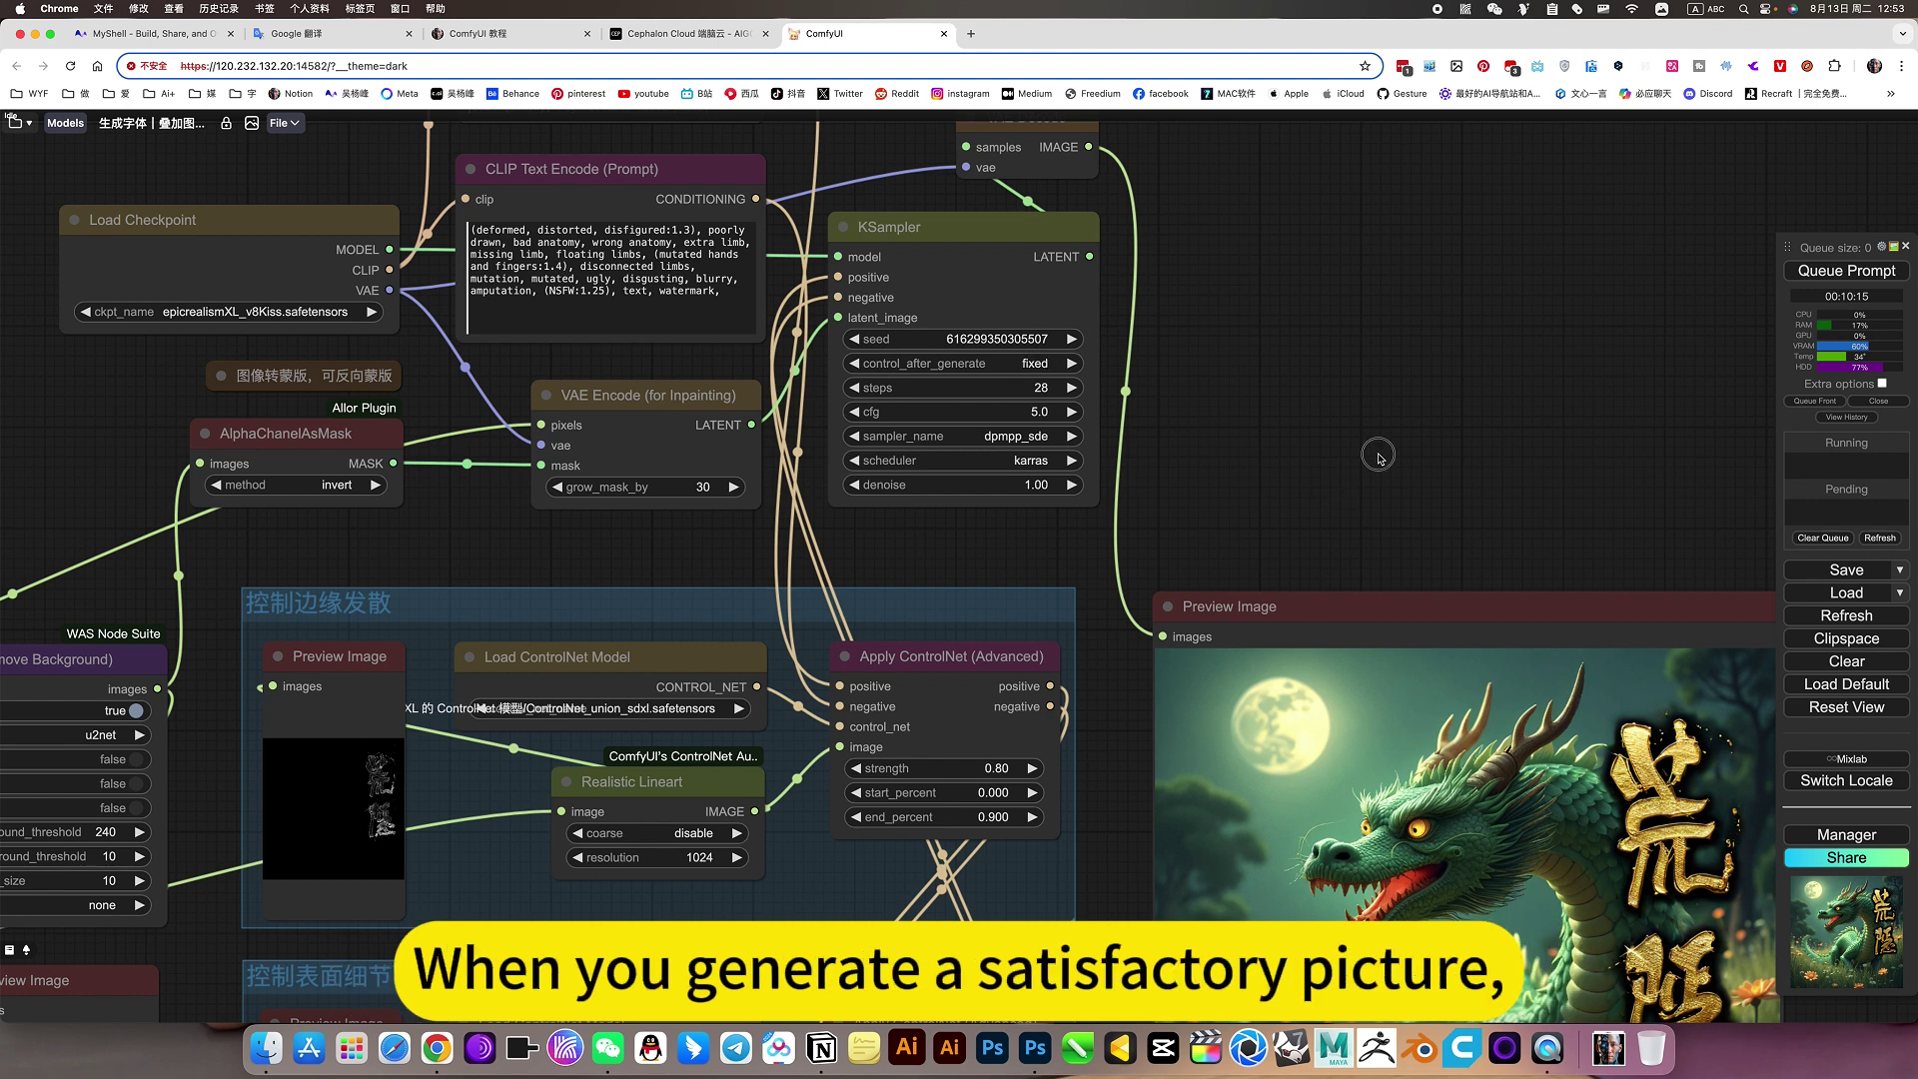
pyautogui.scroll(-2, 1379, 468)
pyautogui.hscroll(5, 1379, 468)
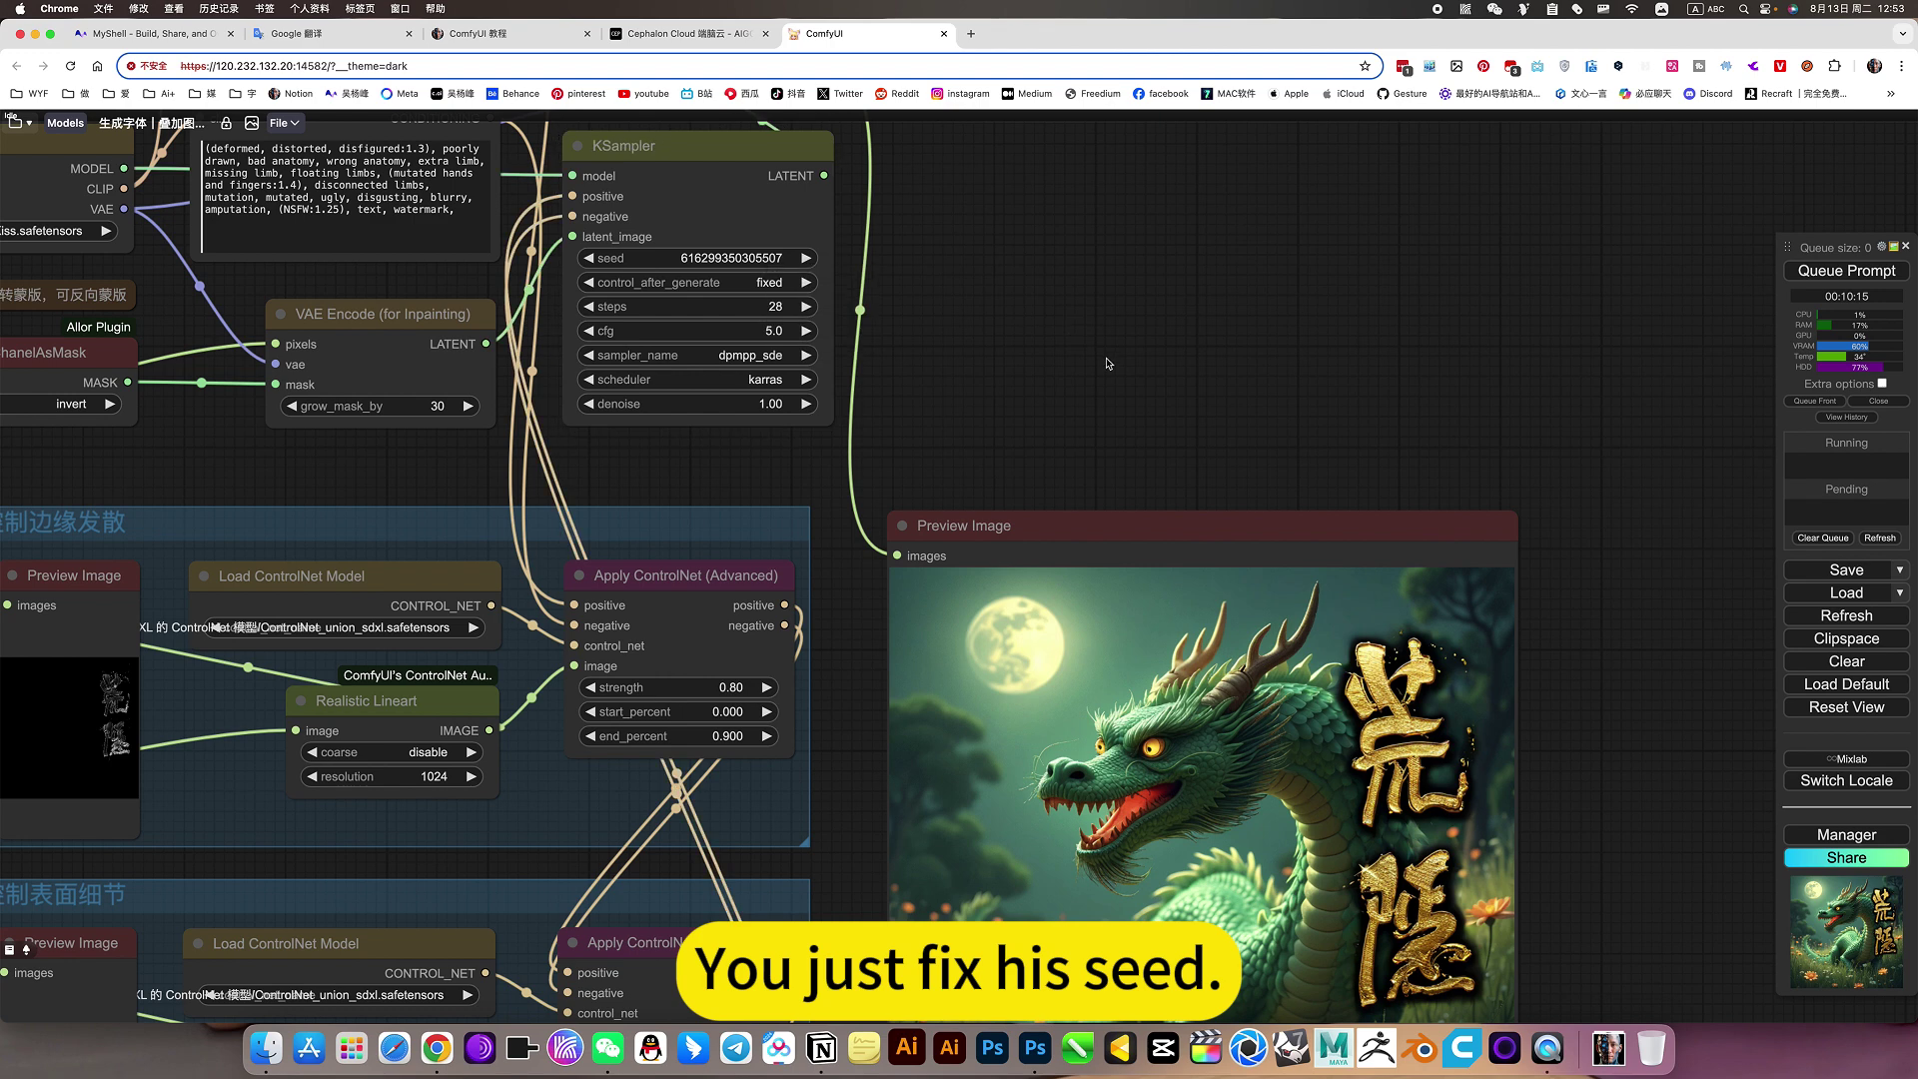
pyautogui.hscroll(-5, 1296, 387)
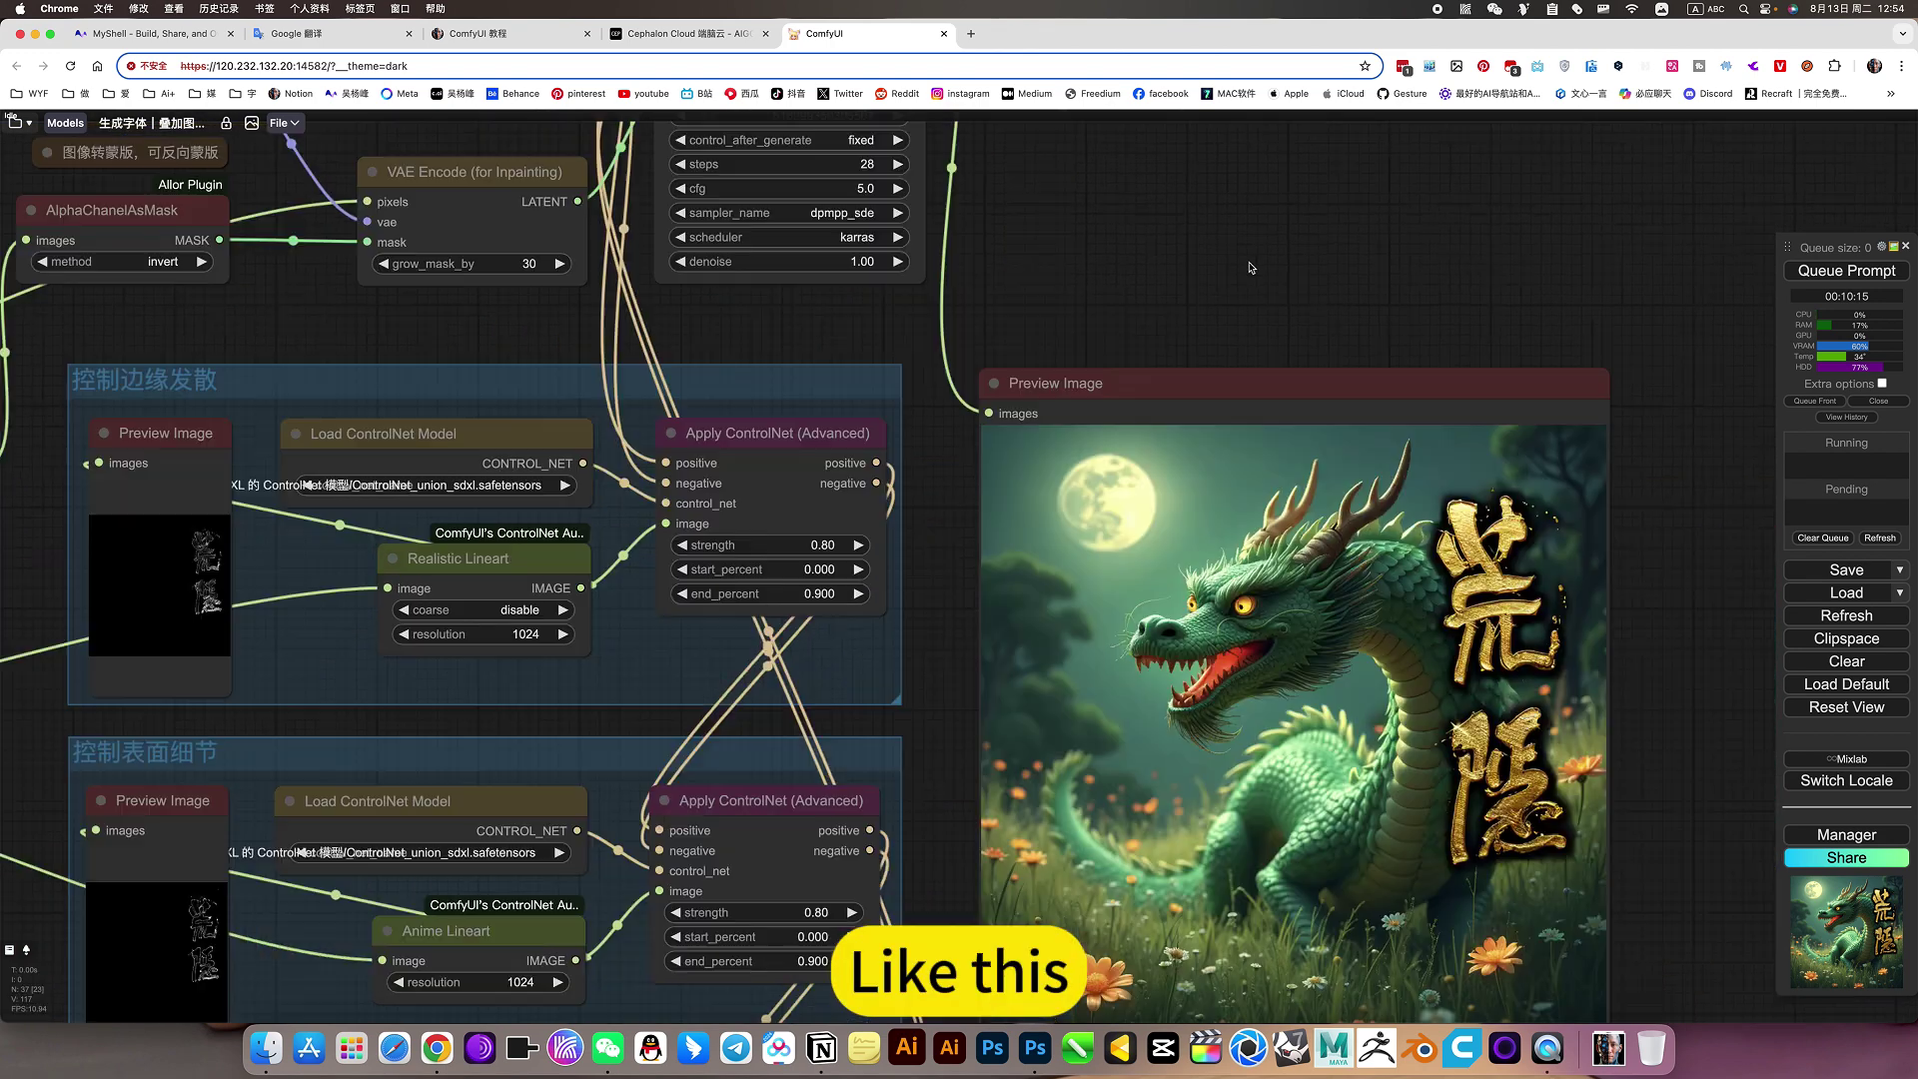
# - Bypass all nodes in the projection-shading ControlNet group
pyautogui.scroll(-3, 1403, 645)
pyautogui.hscroll(4, 1403, 644)
pyautogui.scroll(-3, 1666, 599)
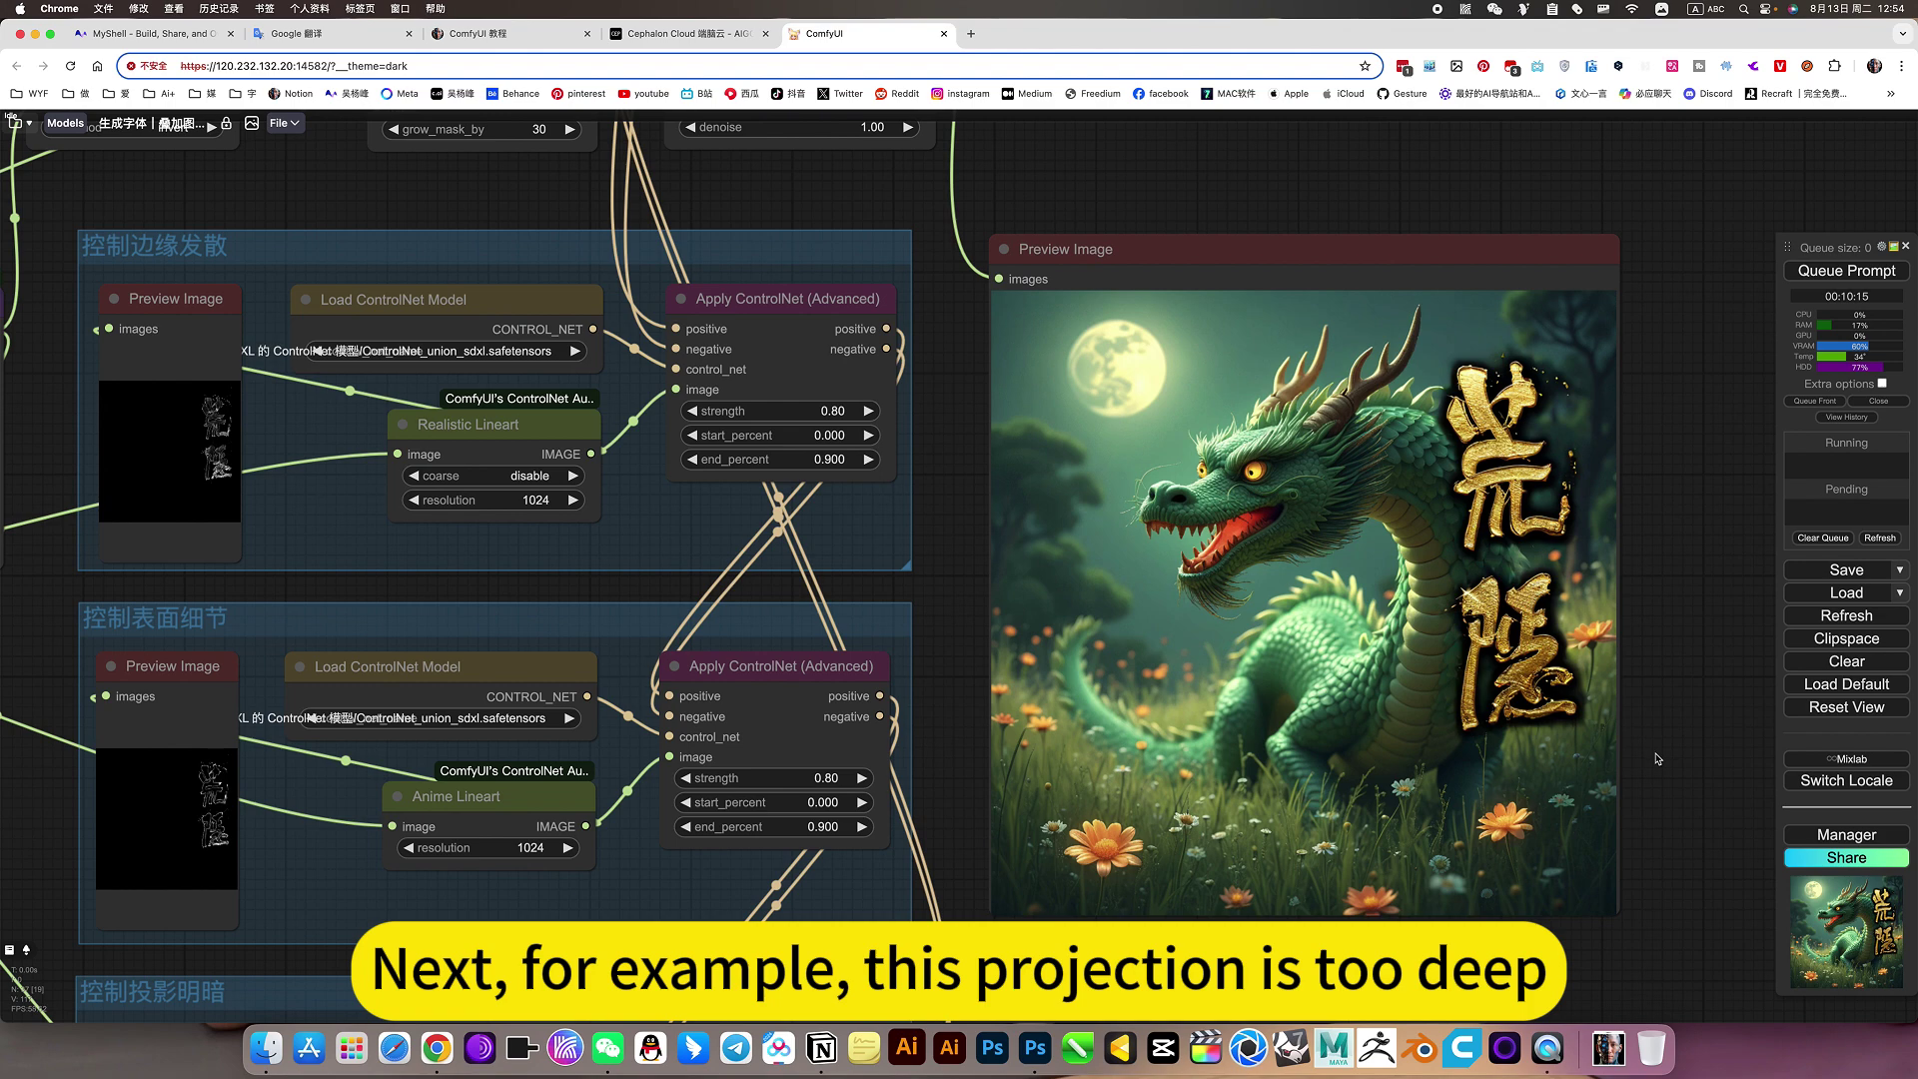
pyautogui.moveTo(1656, 754); pyautogui.dragTo(1738, 452)
pyautogui.moveTo(1264, 833); pyautogui.dragTo(1405, 583)
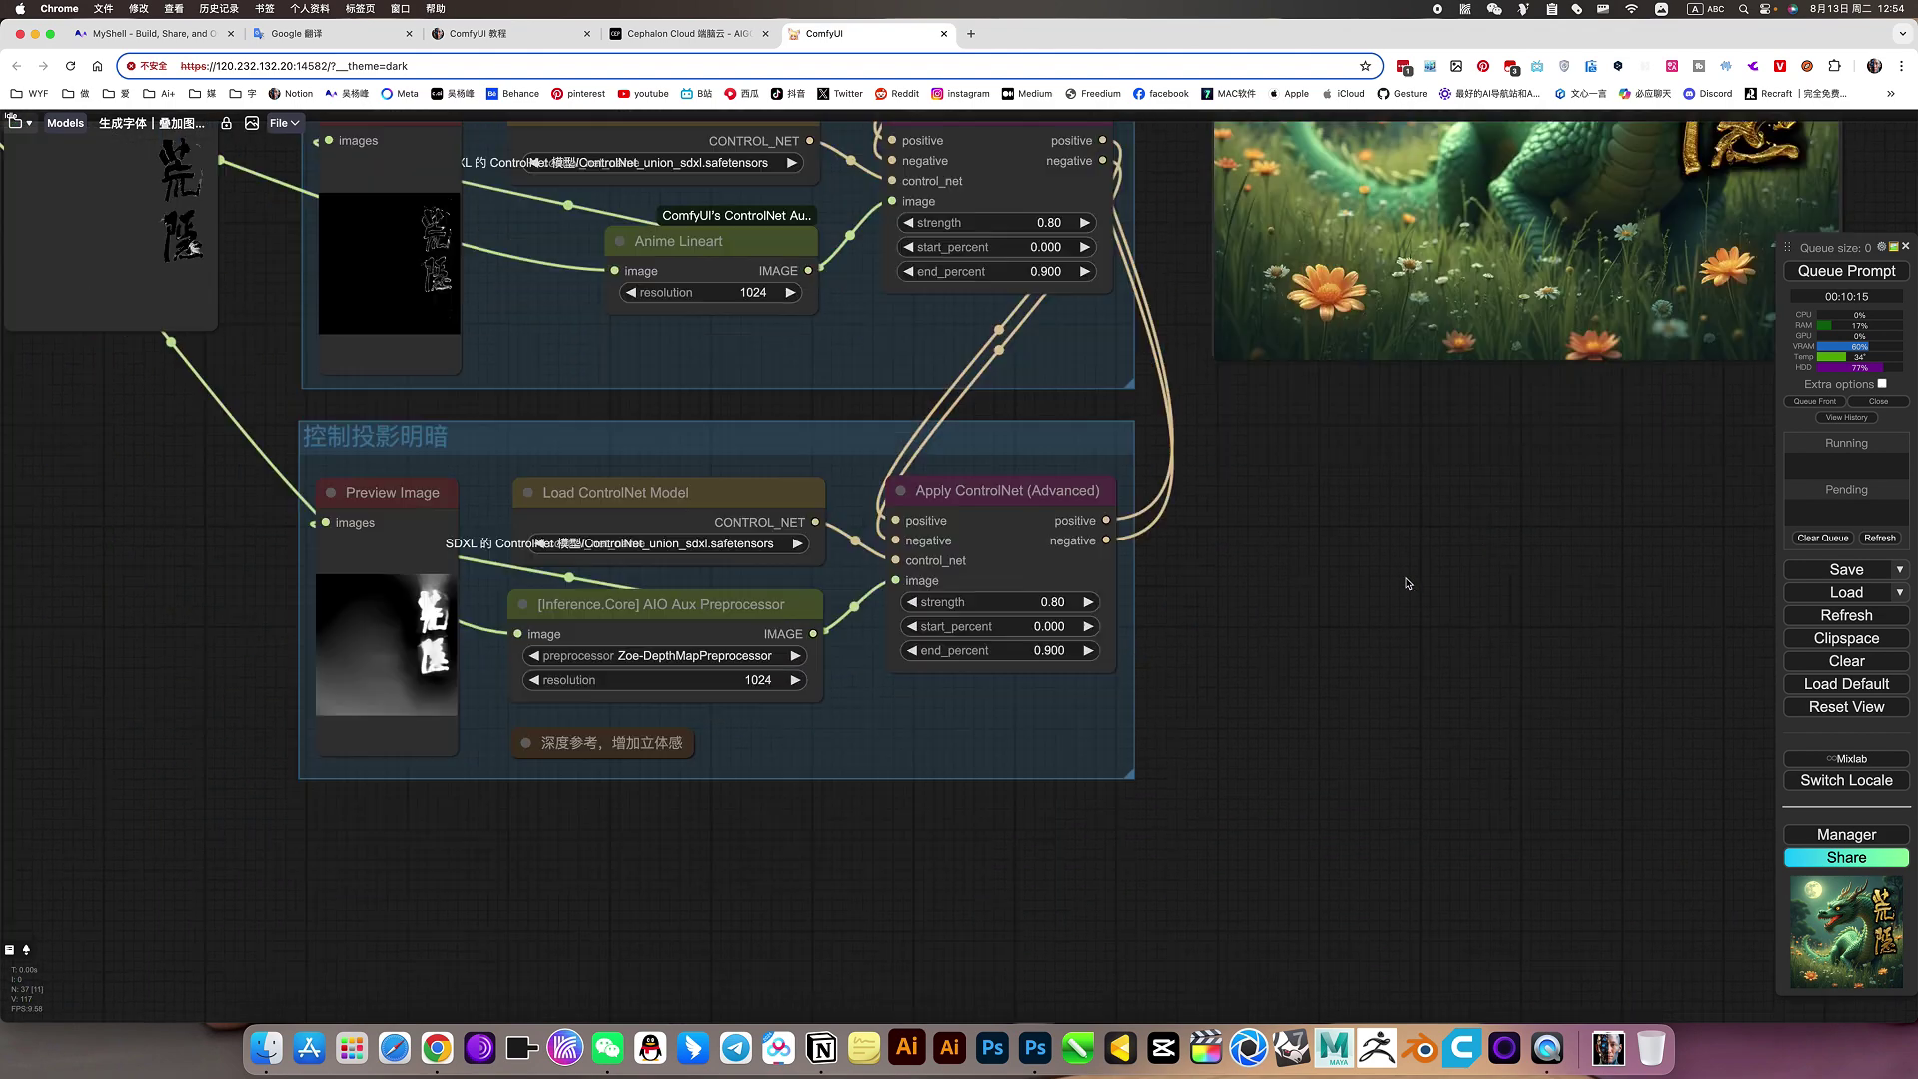
pyautogui.rightClick(922, 736)
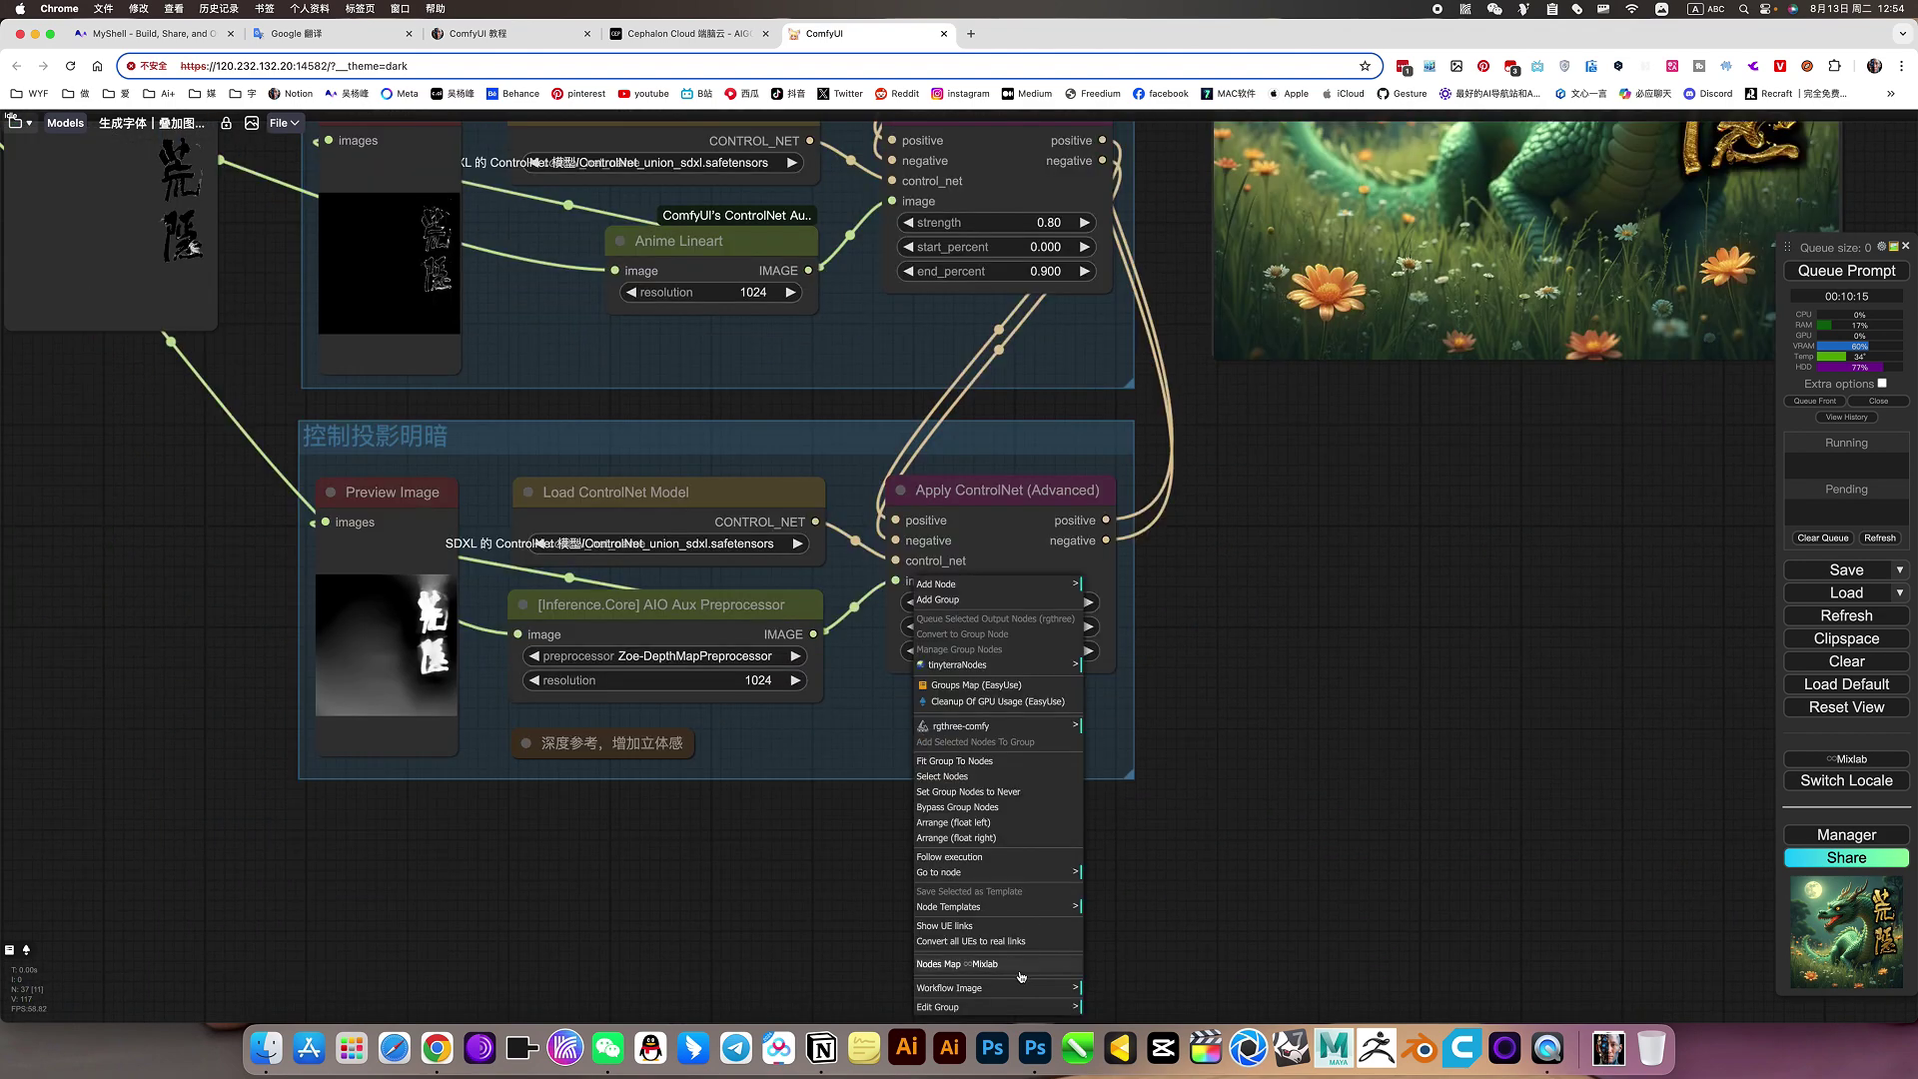
pyautogui.click(964, 793)
# - Regenerate the image without the projection-shading group and inspect the shadow around the gold lettering
pyautogui.scroll(4, 1285, 577)
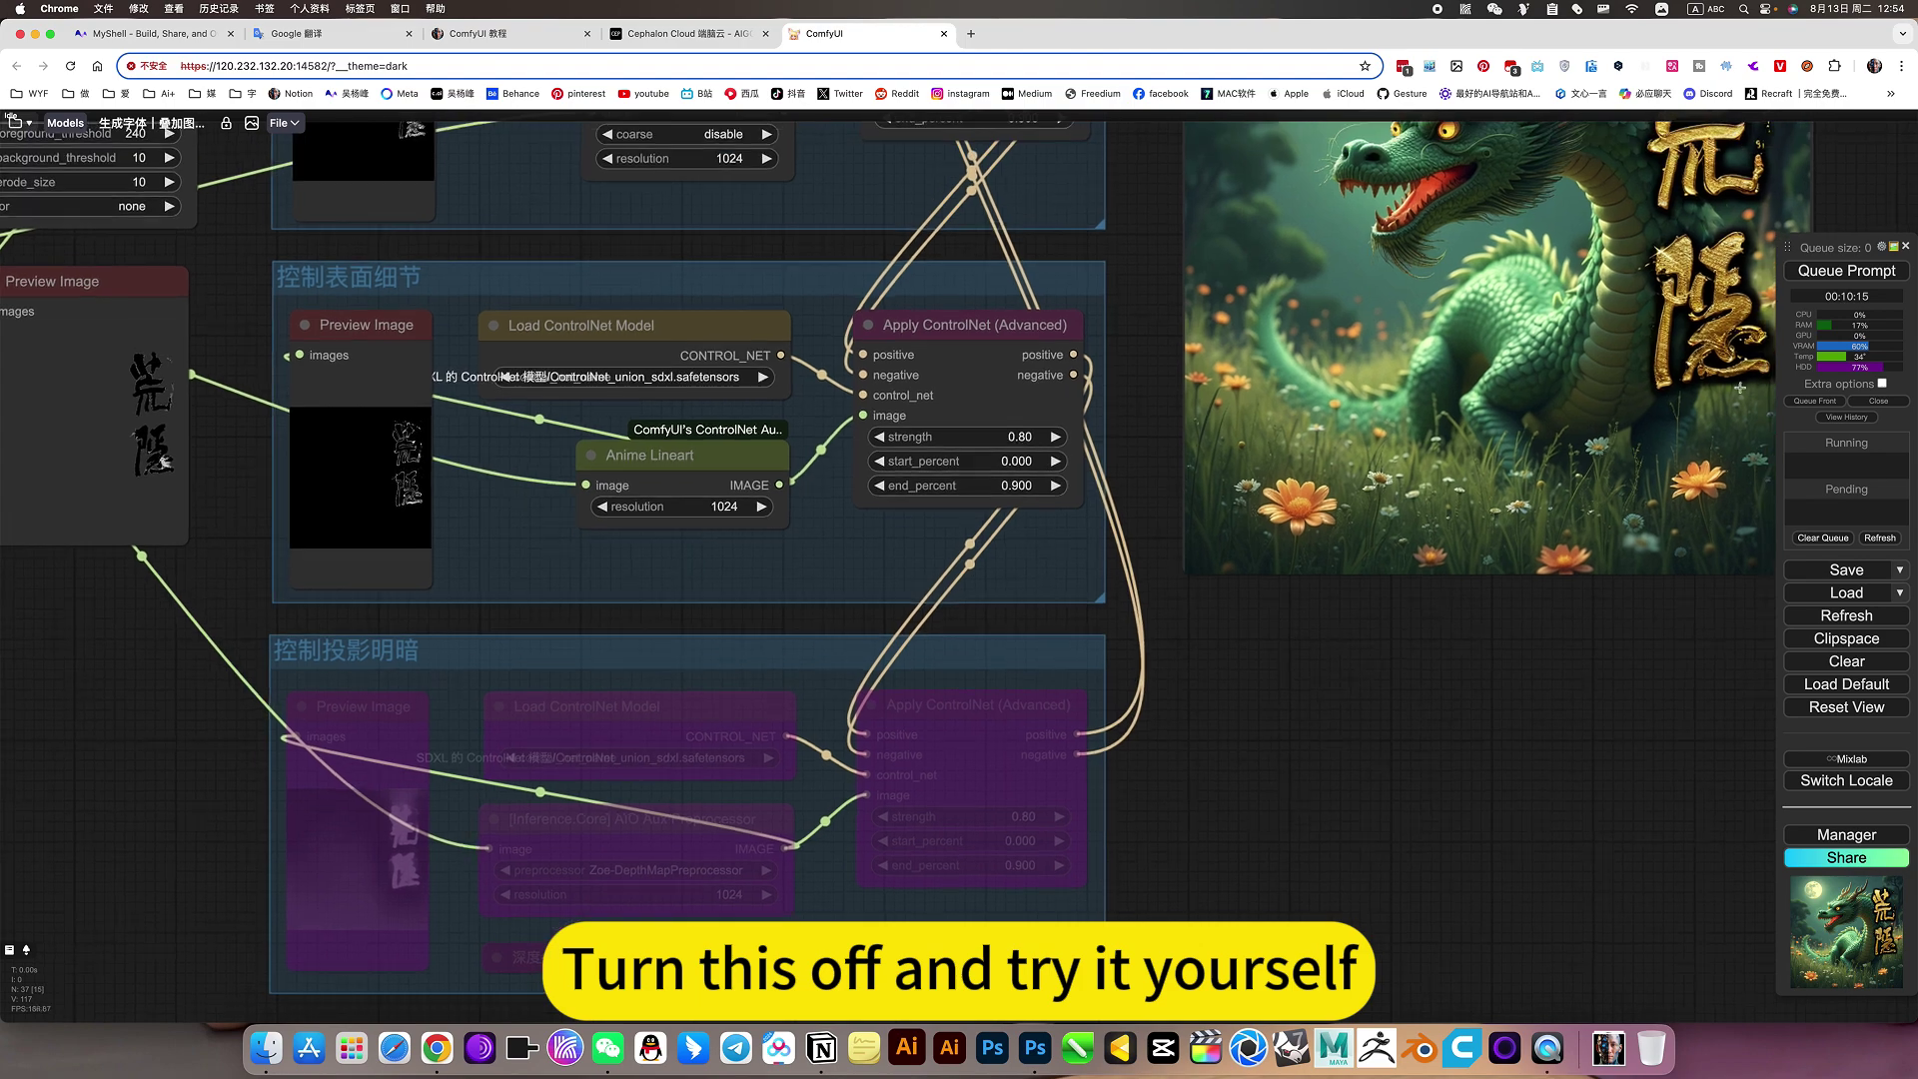
pyautogui.click(1825, 278)
pyautogui.scroll(4, 1233, 800)
pyautogui.hscroll(-5, 1233, 801)
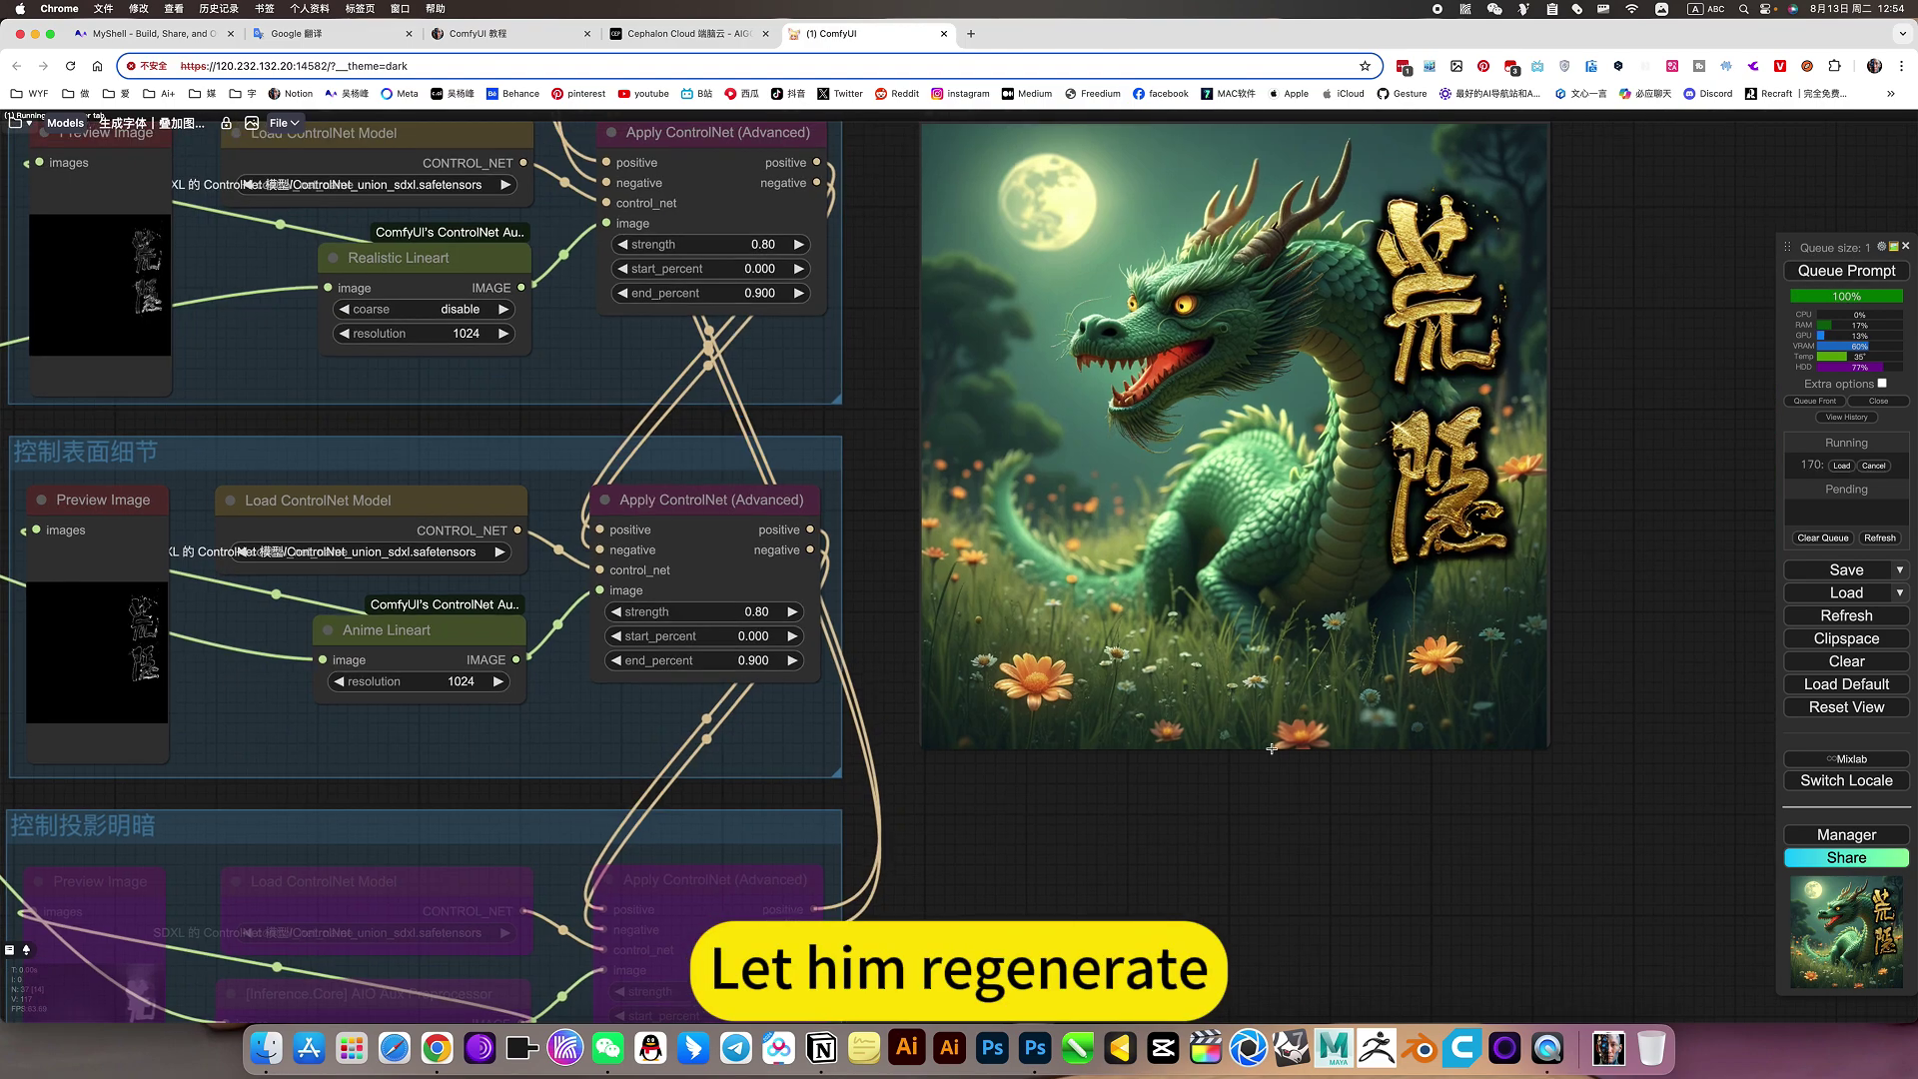
pyautogui.scroll(2, 1627, 530)
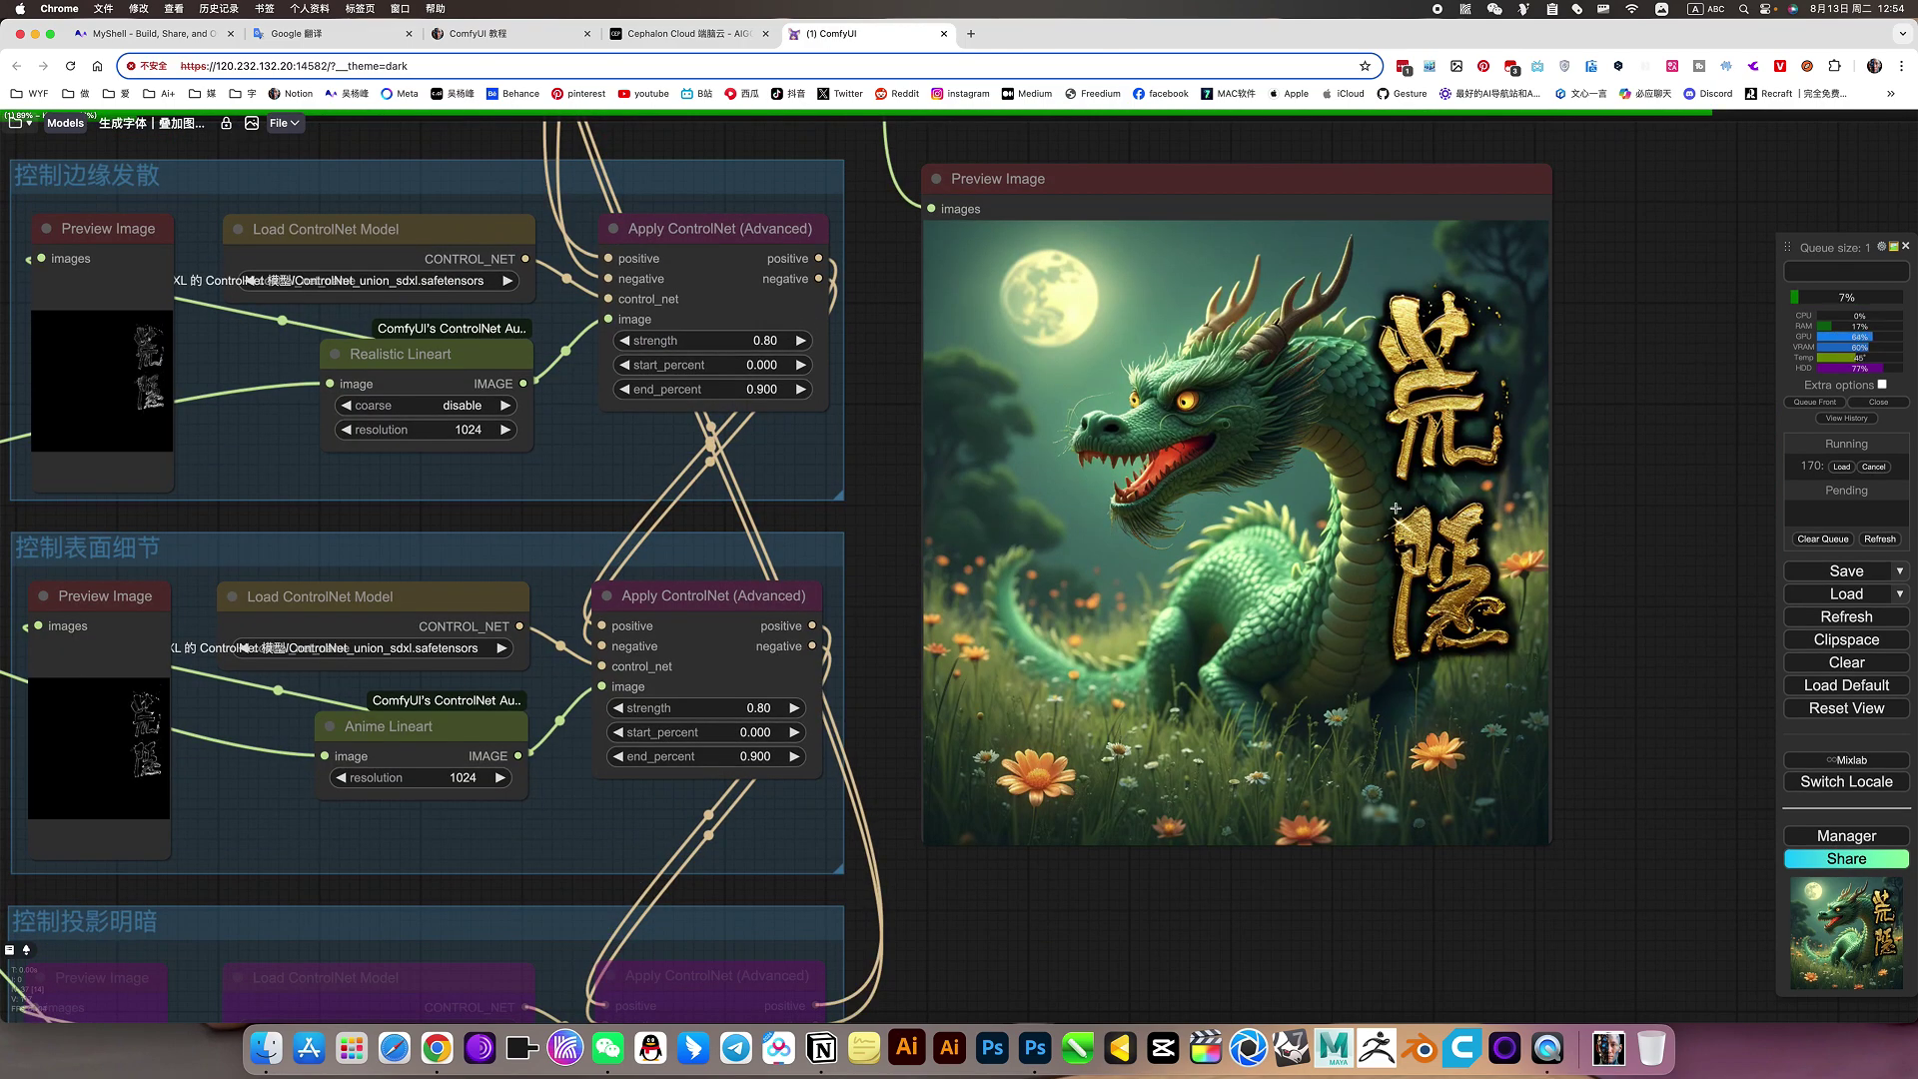
pyautogui.scroll(-4, 1396, 509)
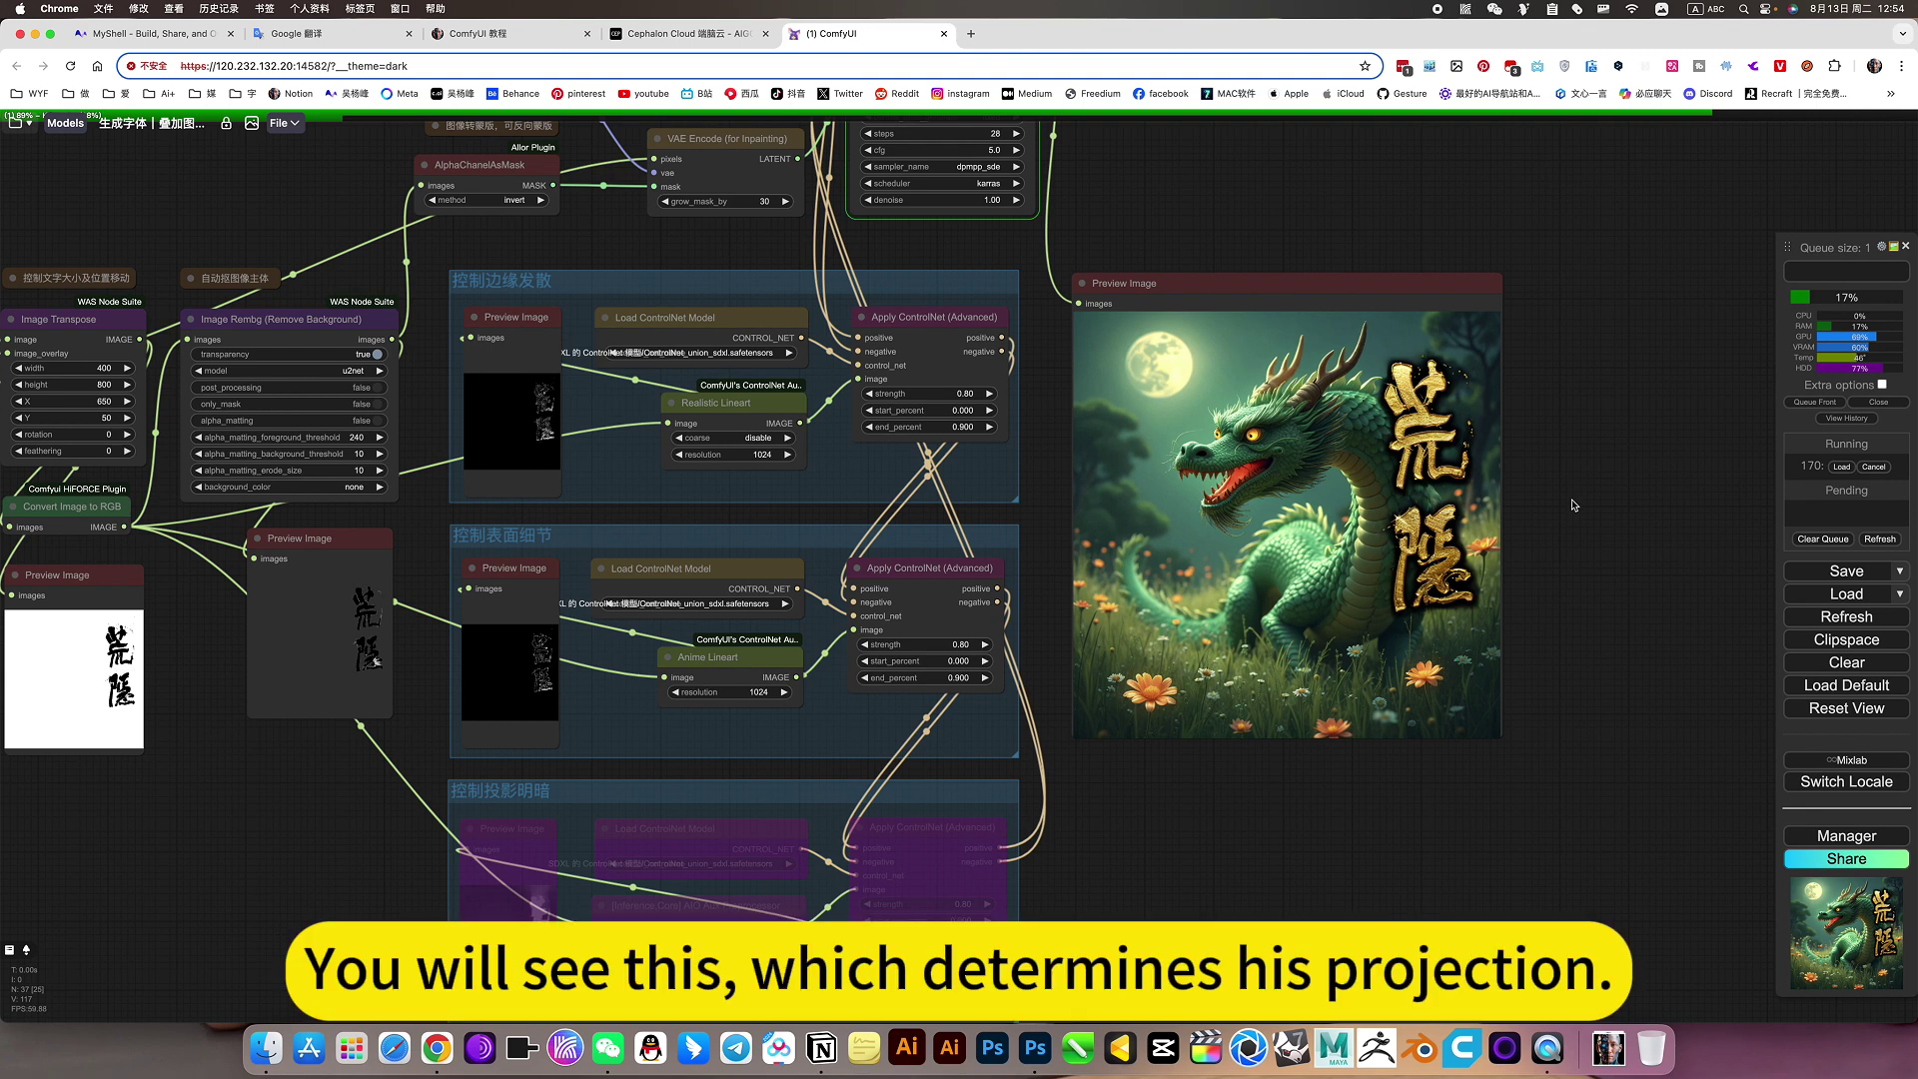
pyautogui.moveTo(1572, 505); pyautogui.dragTo(1578, 519)
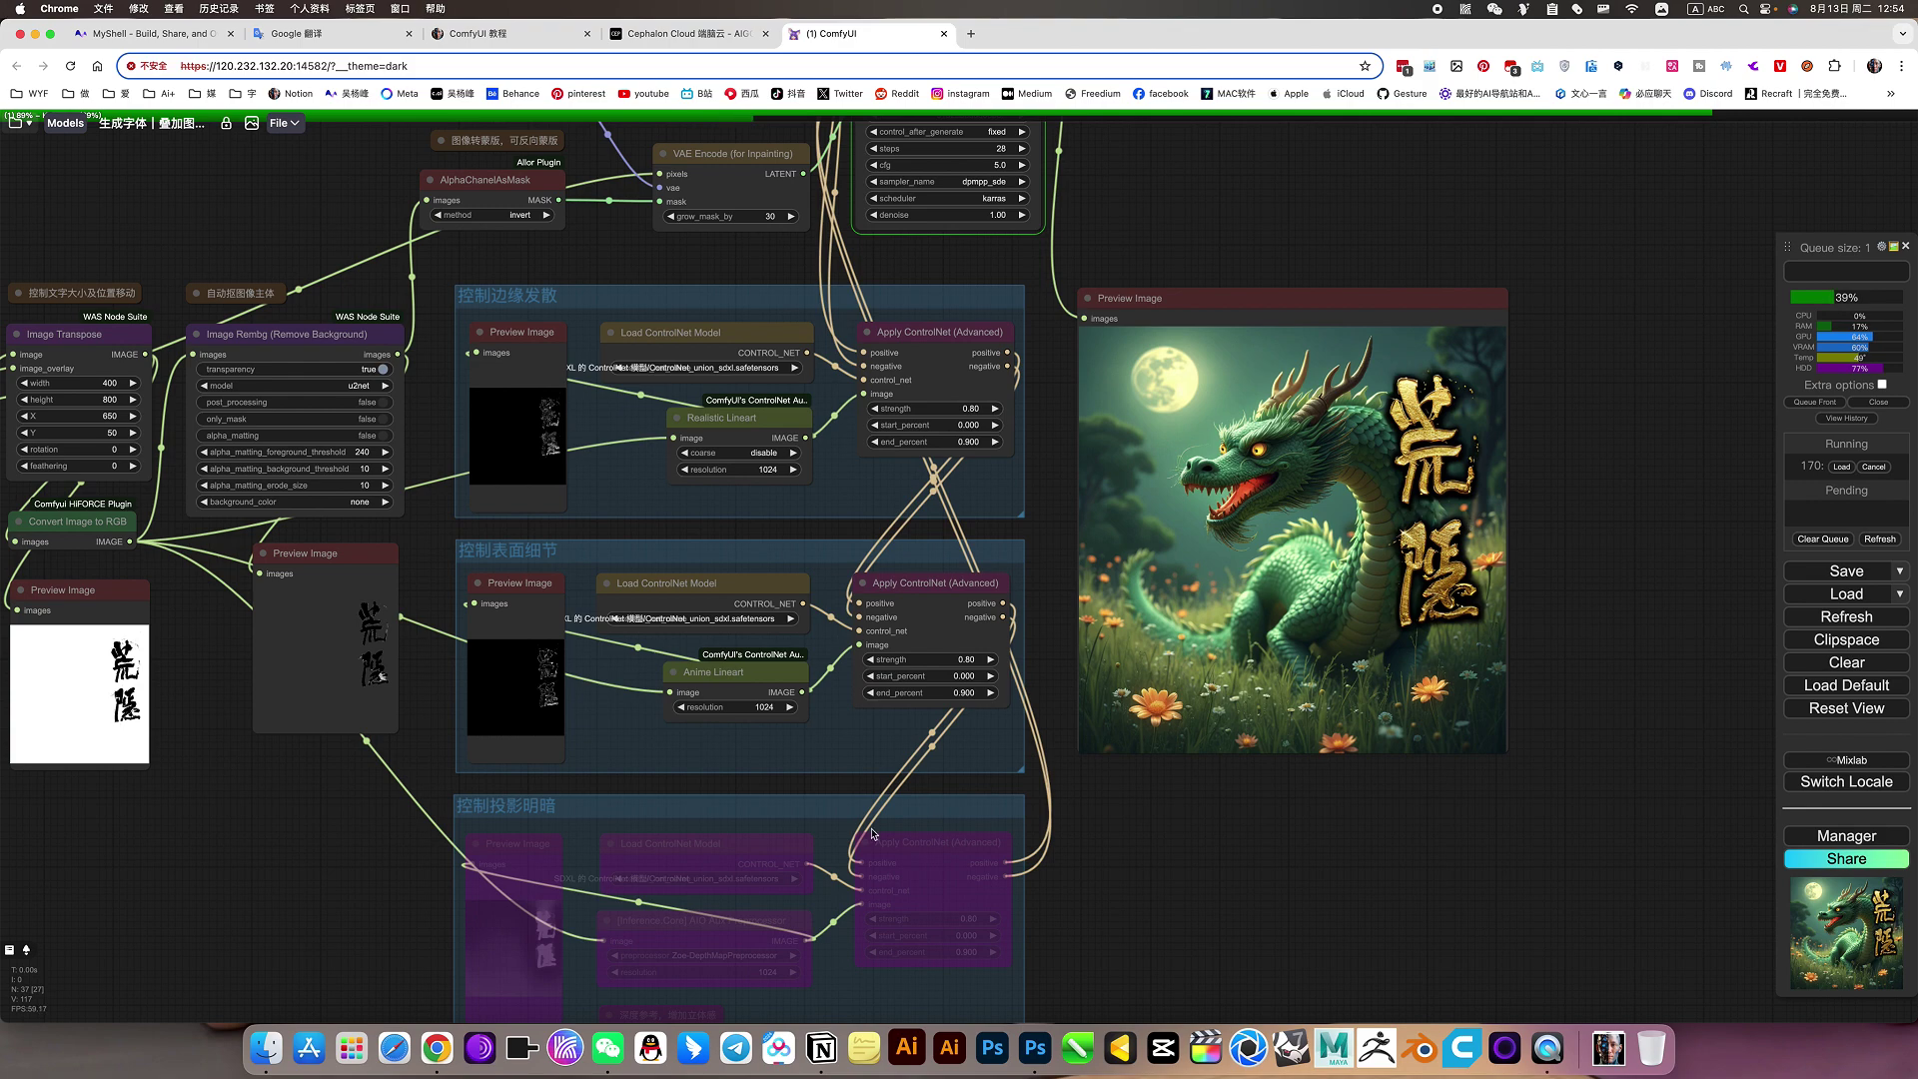
pyautogui.scroll(6, 475, 834)
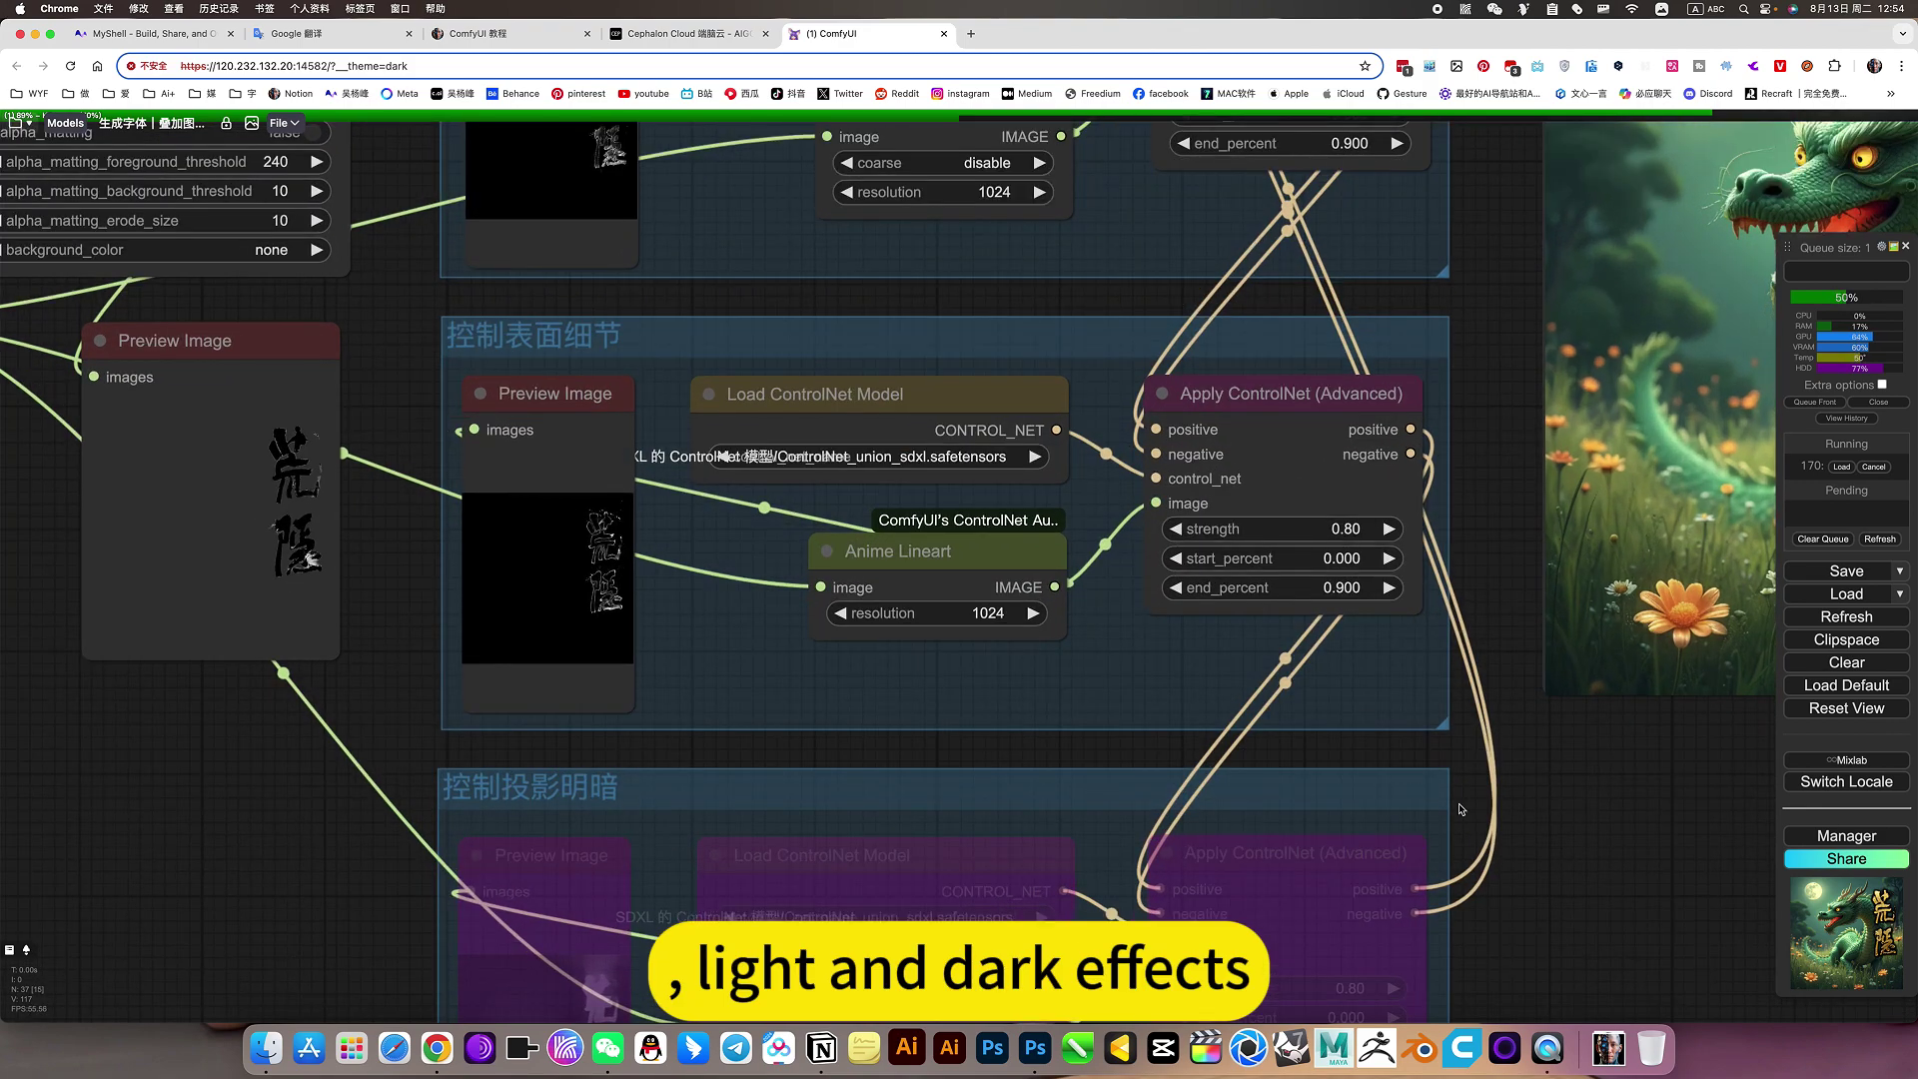
pyautogui.scroll(-5, 1572, 805)
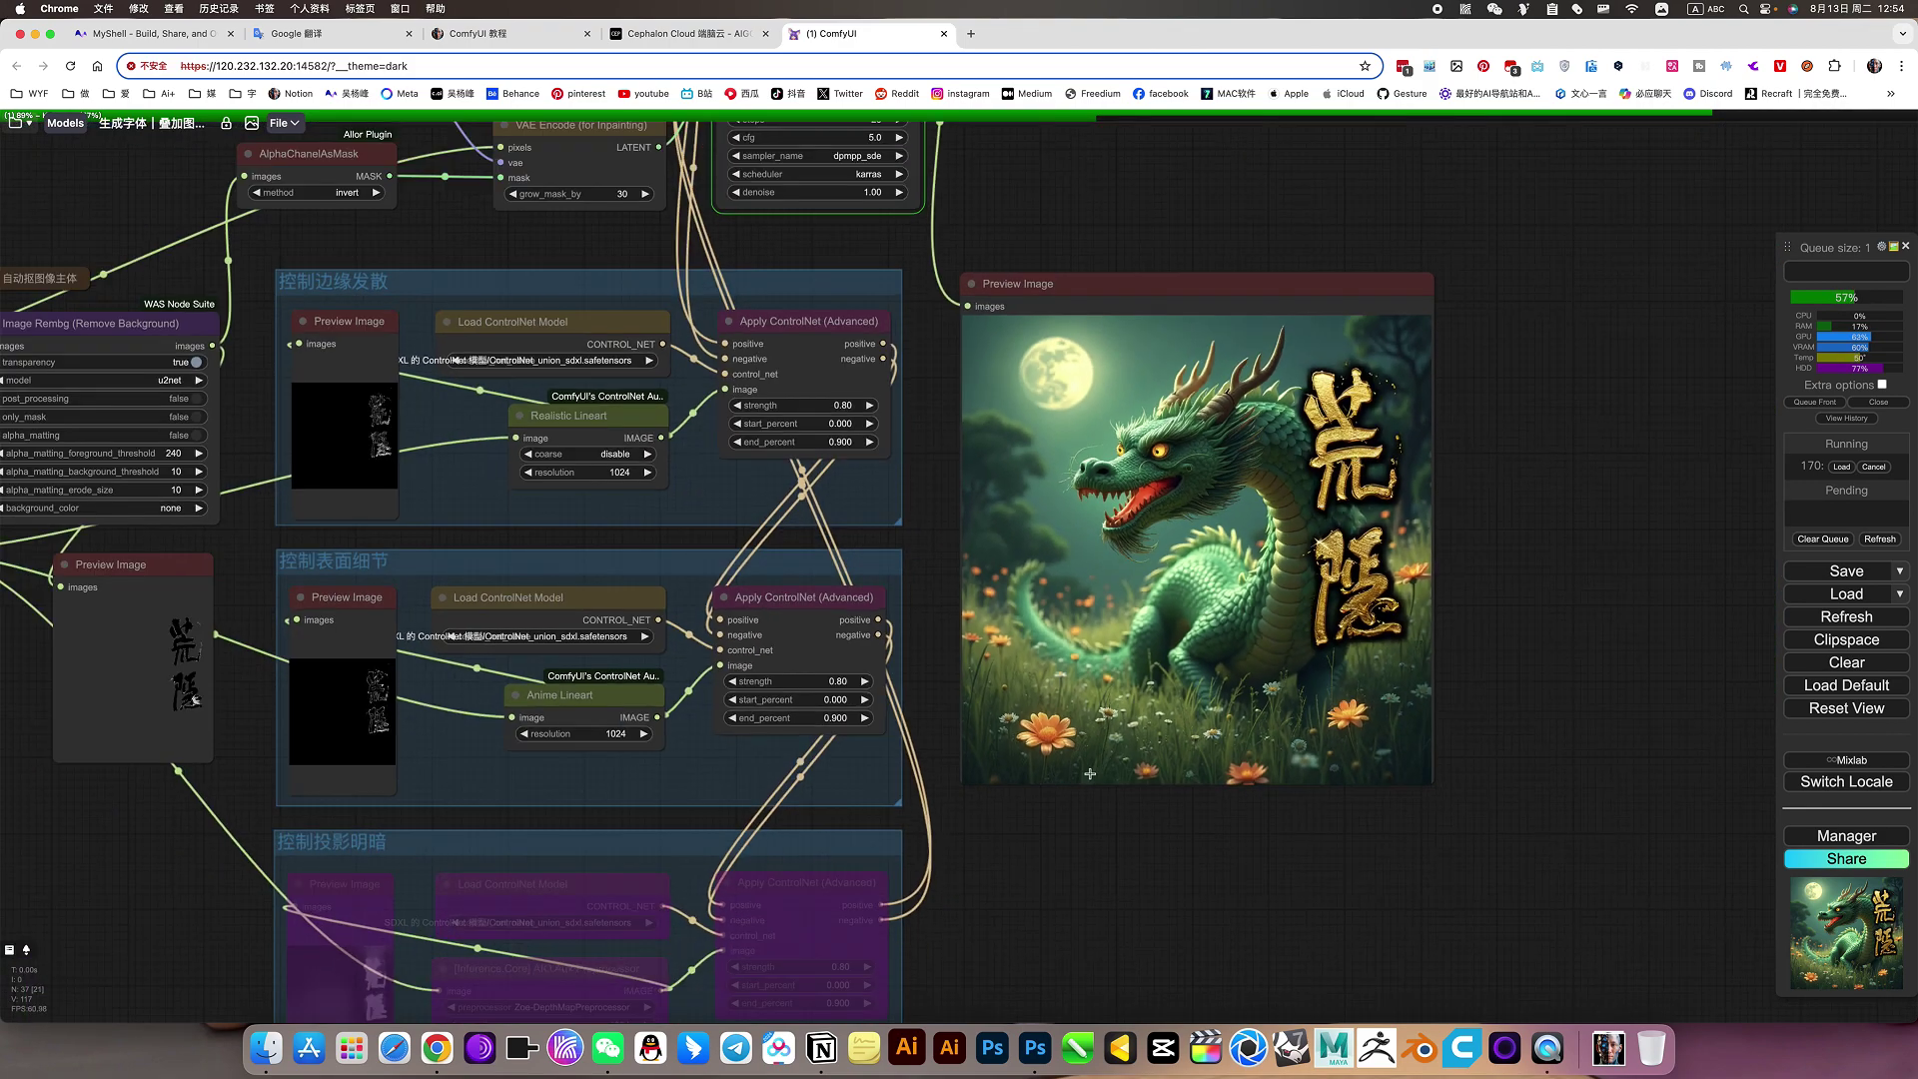
pyautogui.moveTo(1103, 830); pyautogui.dragTo(1134, 837)
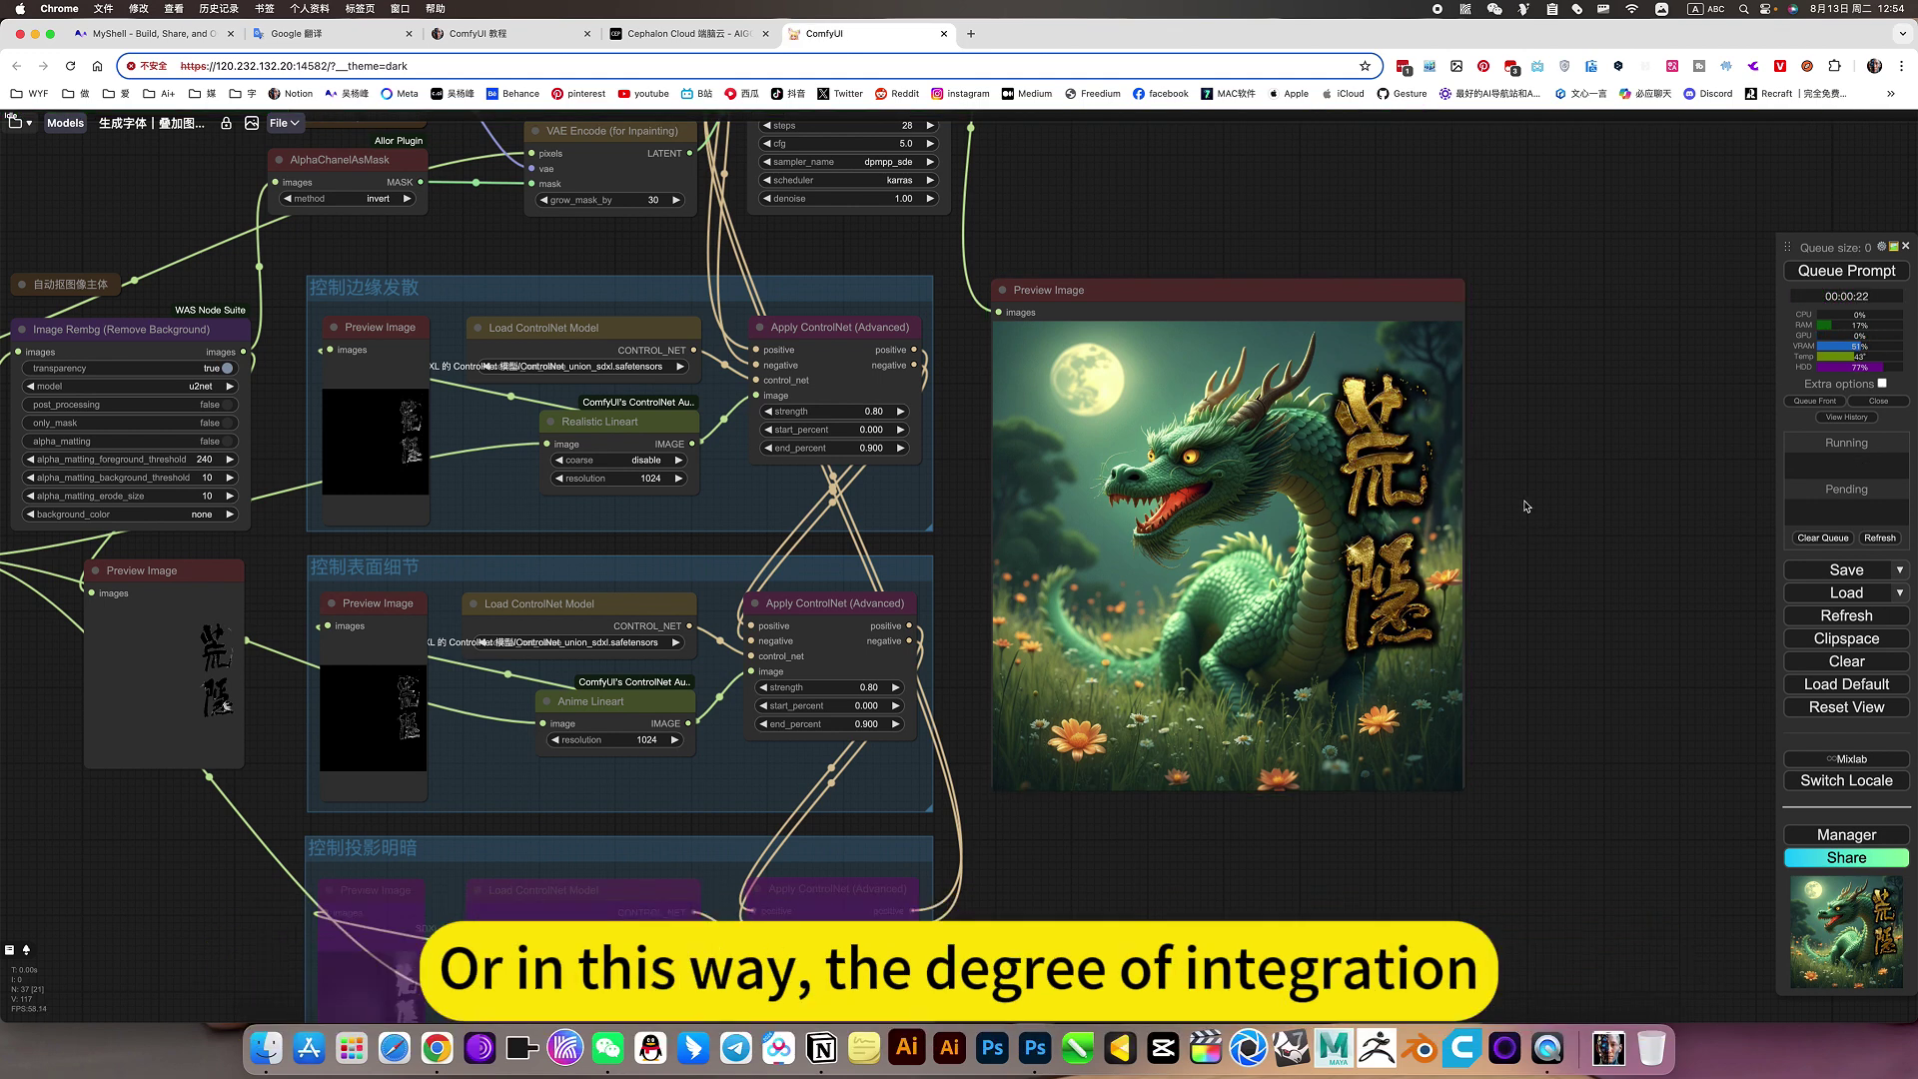
pyautogui.moveTo(1526, 506); pyautogui.dragTo(1580, 402)
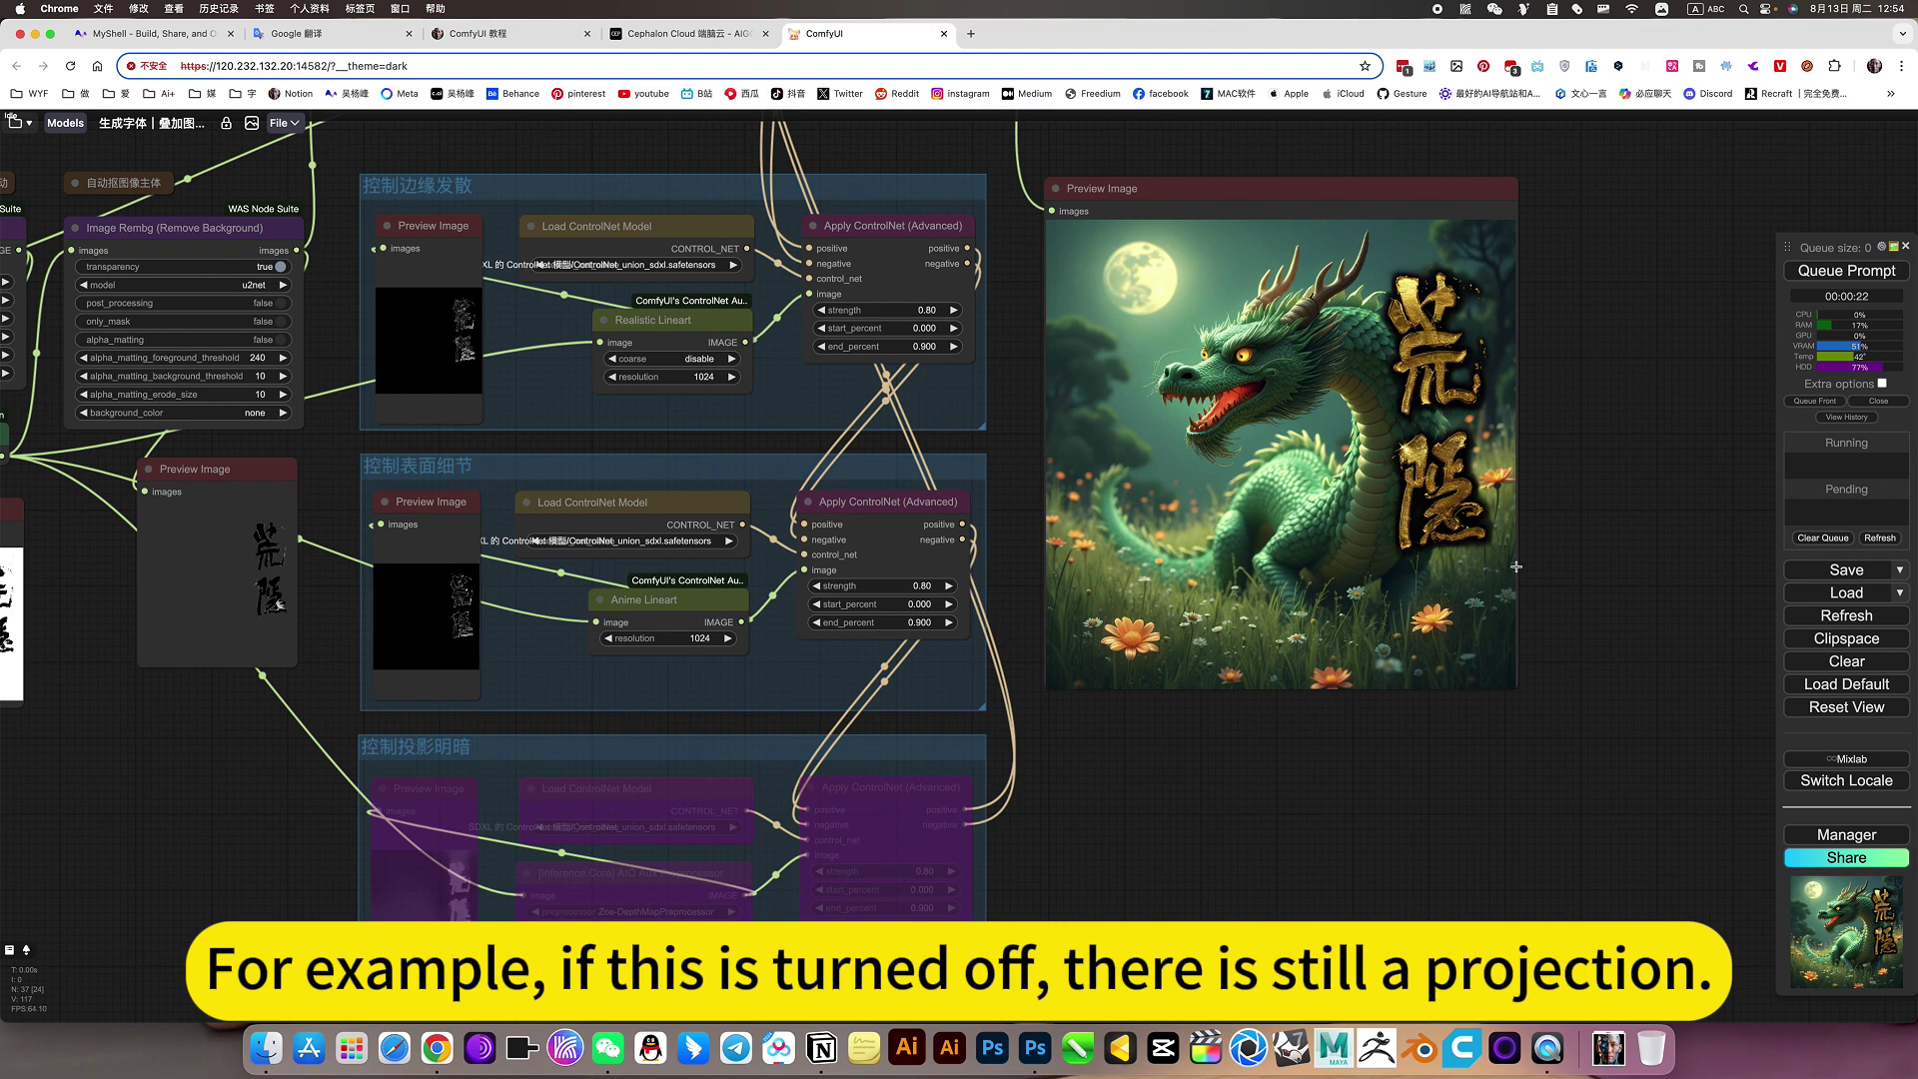
# - Set the Apply ControlNet strength in the edge-divergence group to 0.2
pyautogui.moveTo(432, 171); pyautogui.dragTo(666, 337)
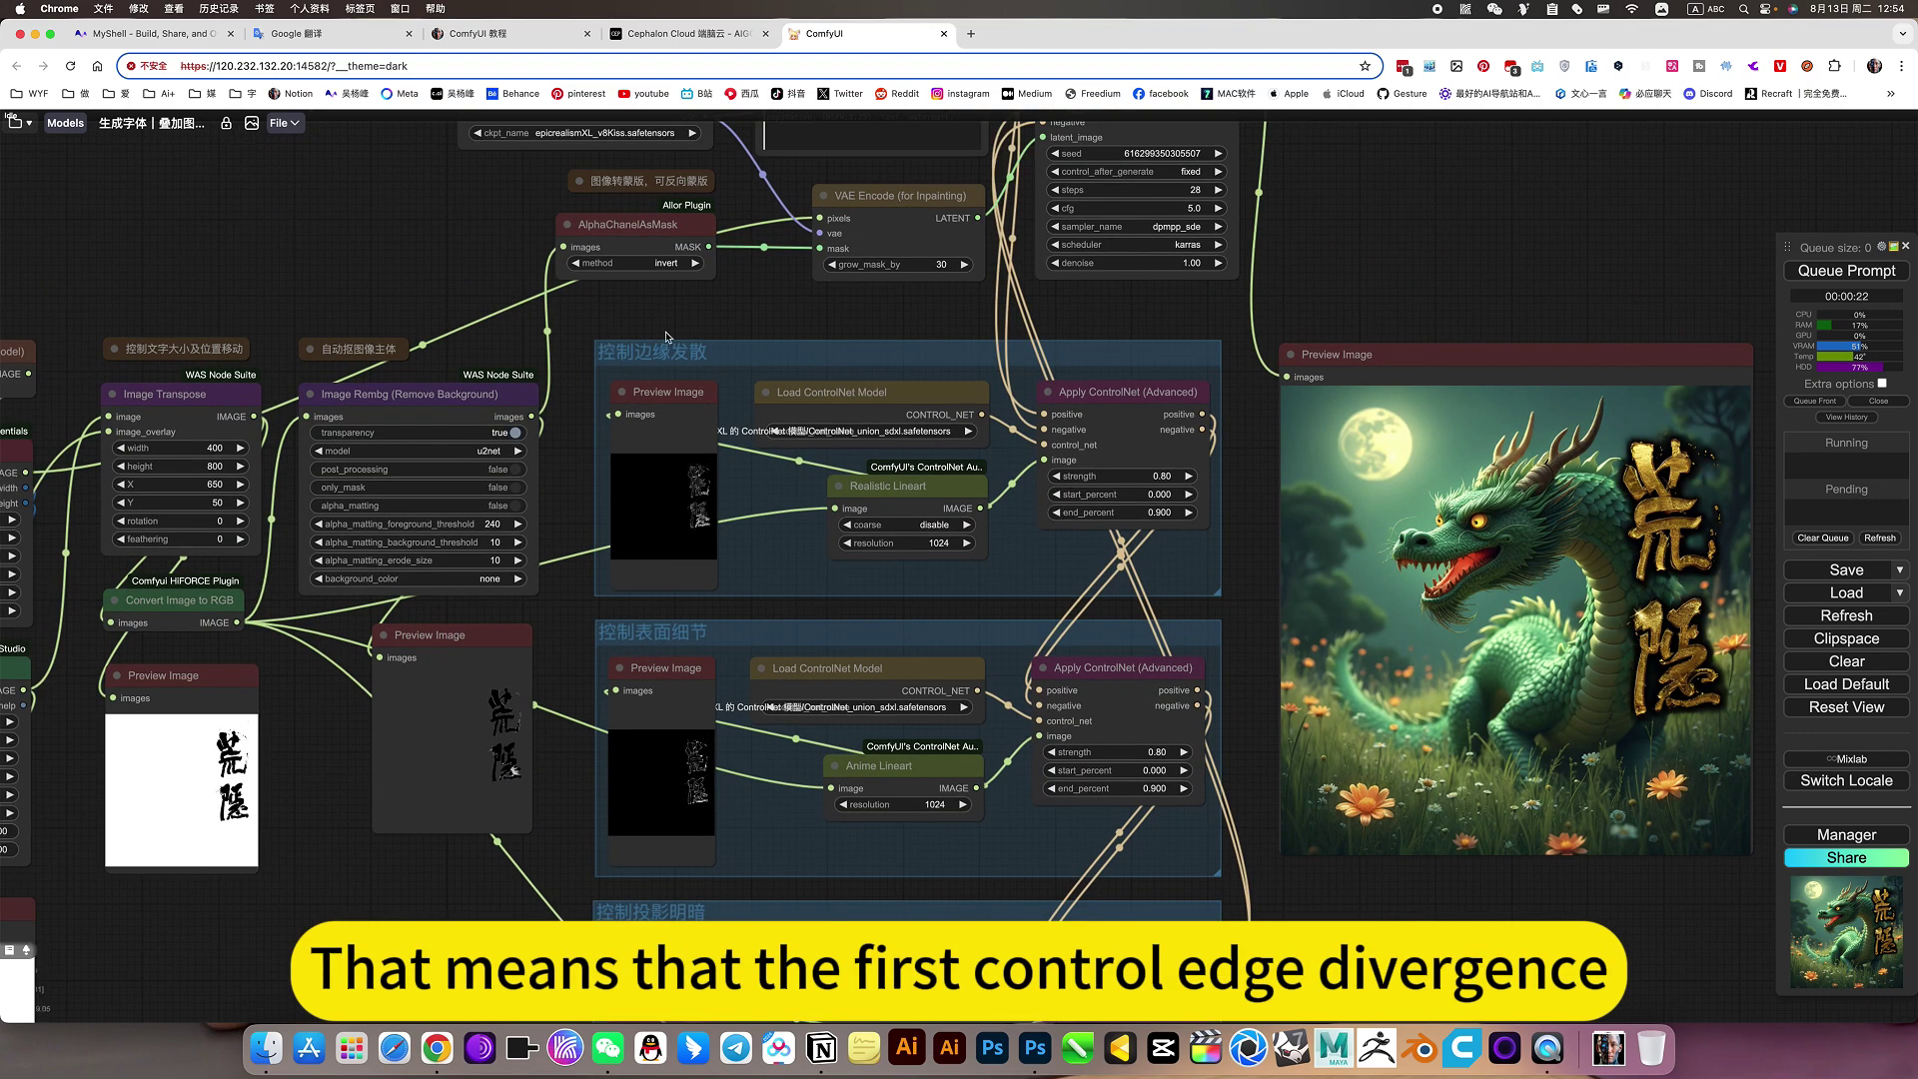
pyautogui.scroll(4, 601, 342)
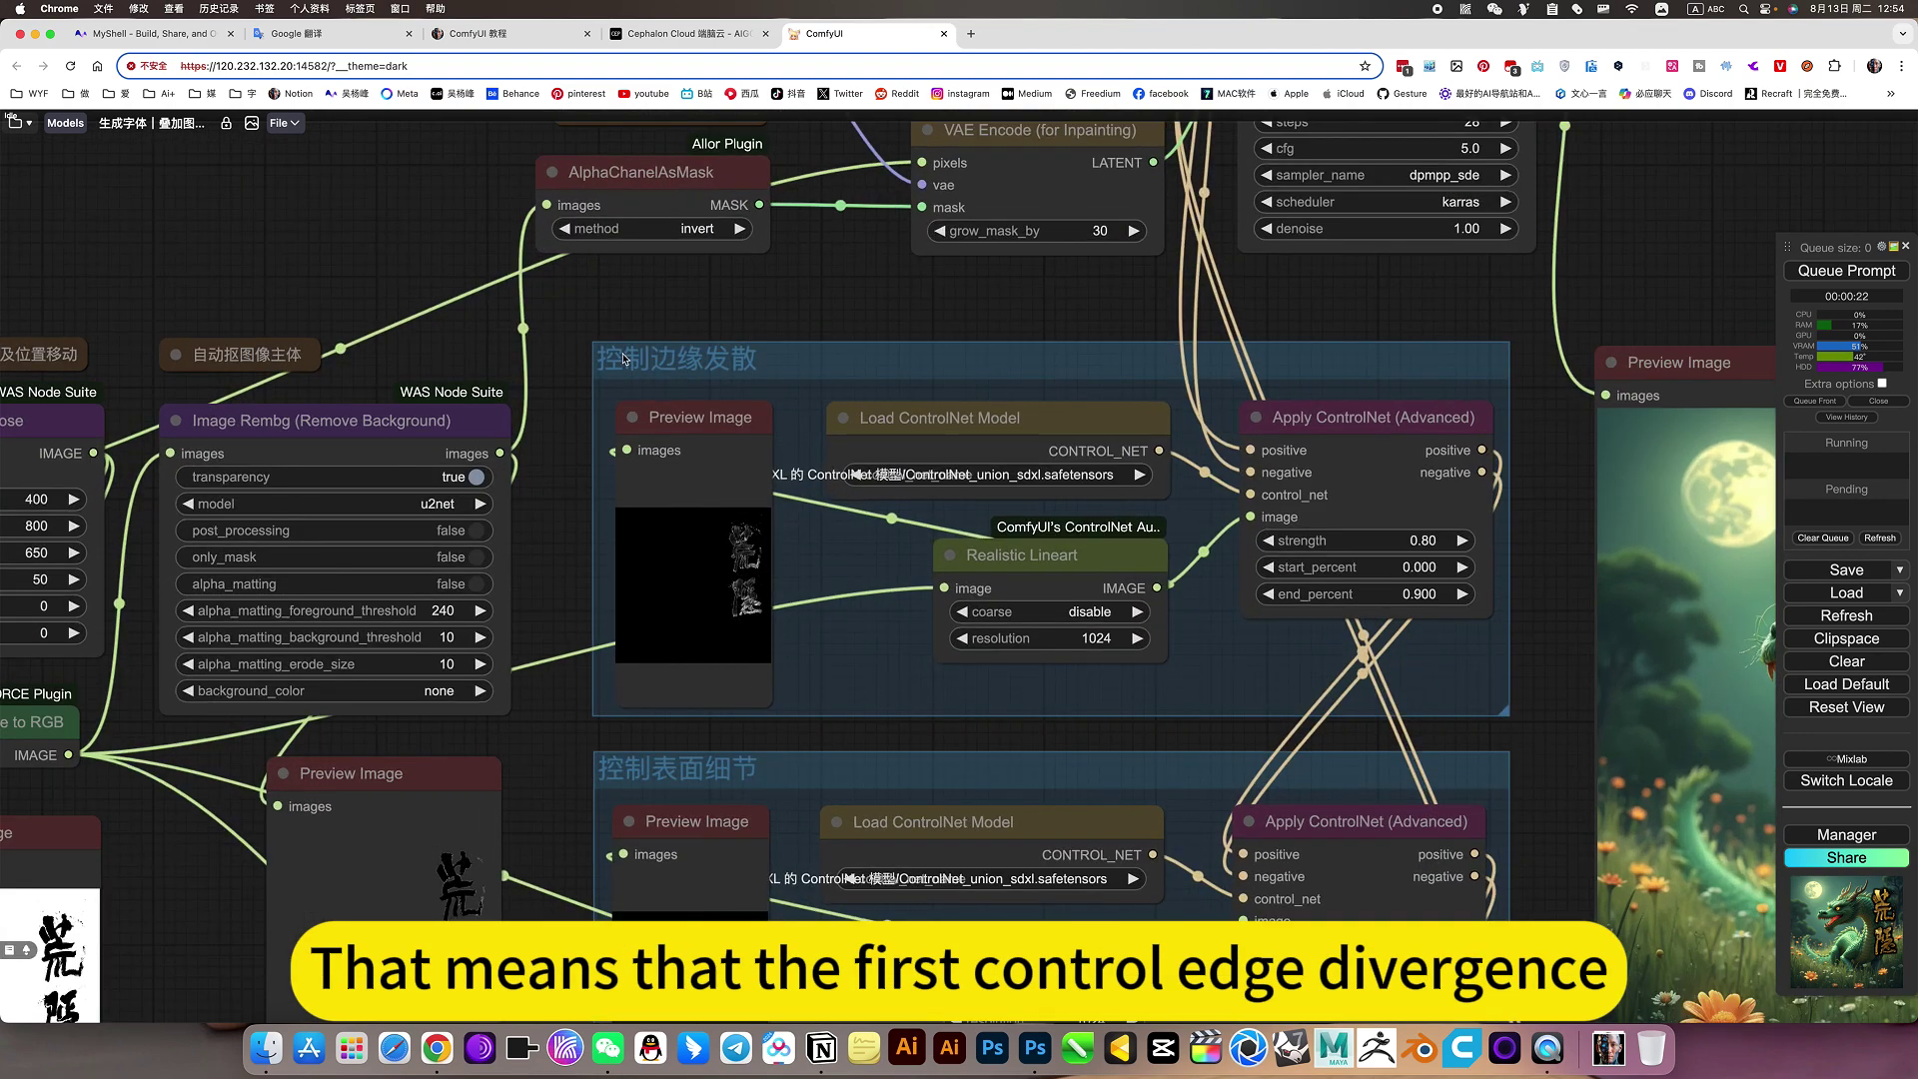
pyautogui.moveTo(1541, 614); pyautogui.dragTo(1199, 584)
pyautogui.click(1082, 510)
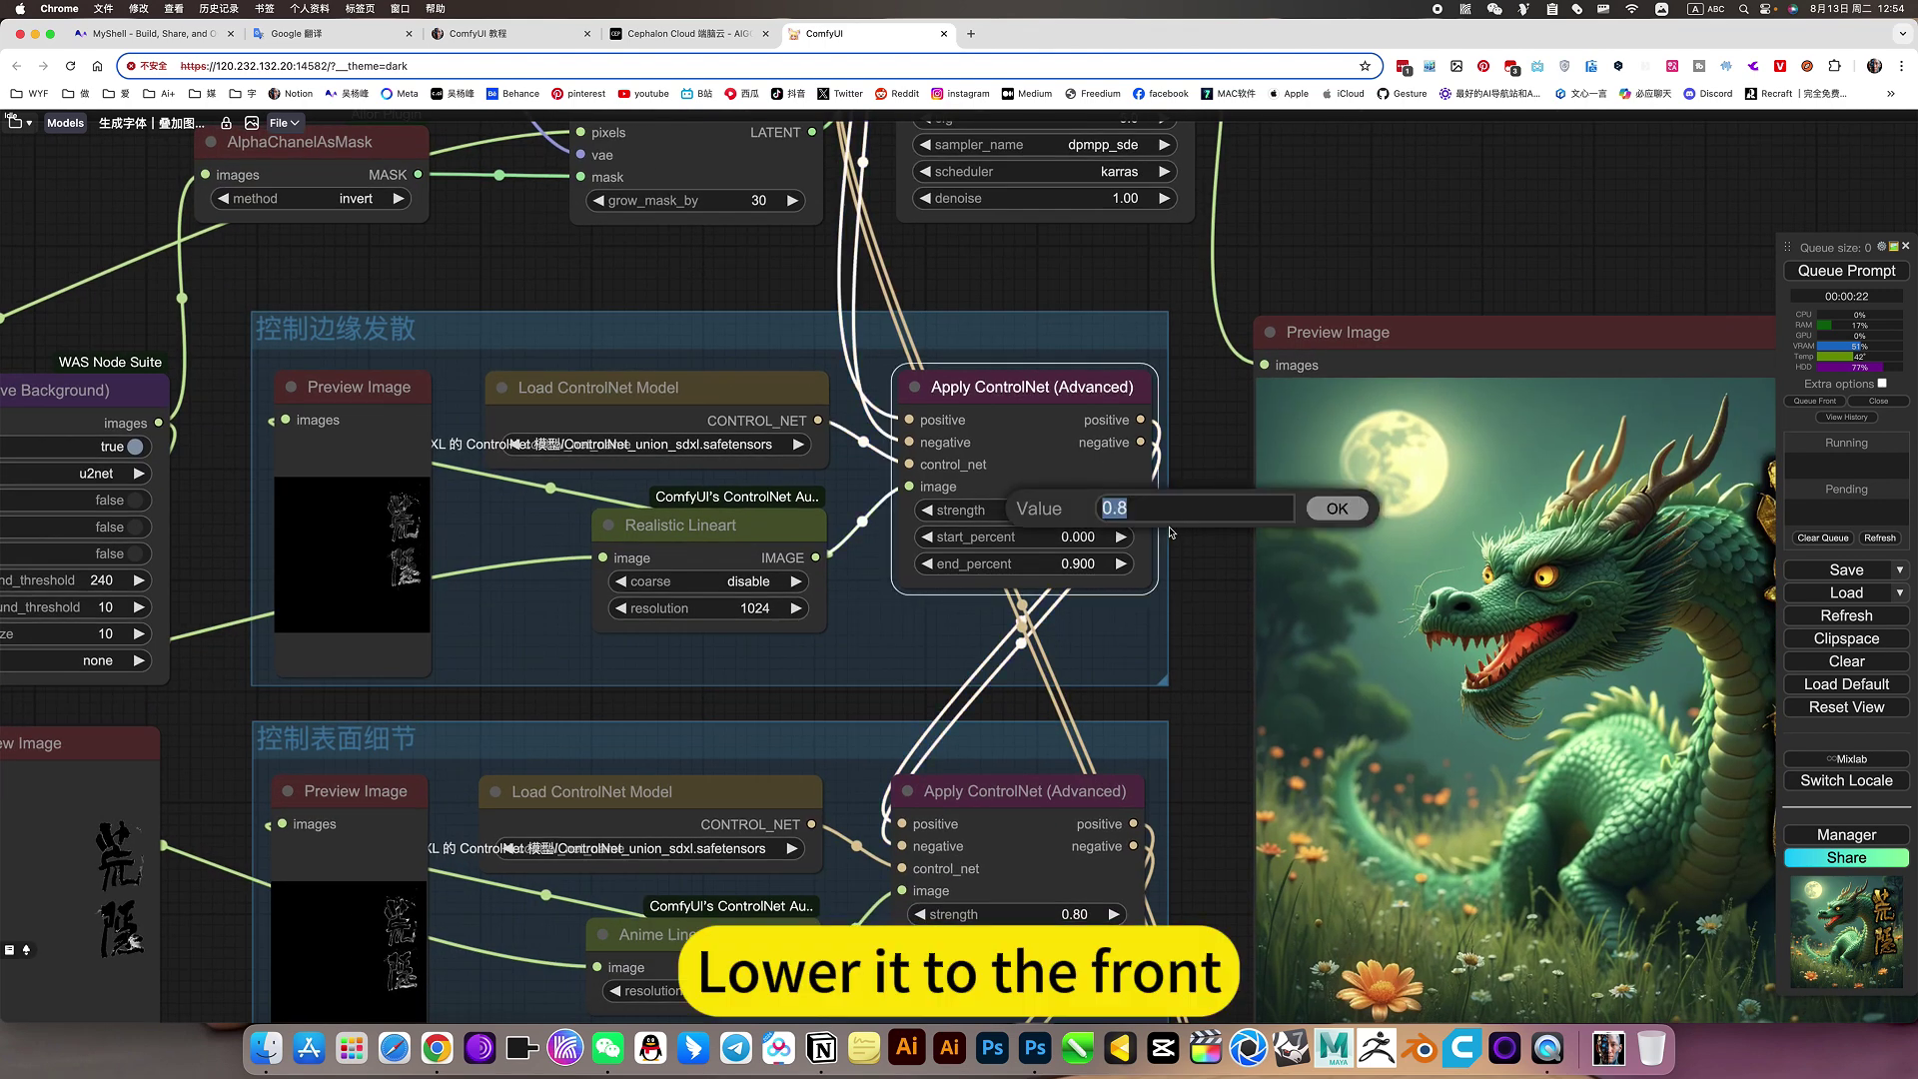
pyautogui.write('0.2')
pyautogui.press('Return')
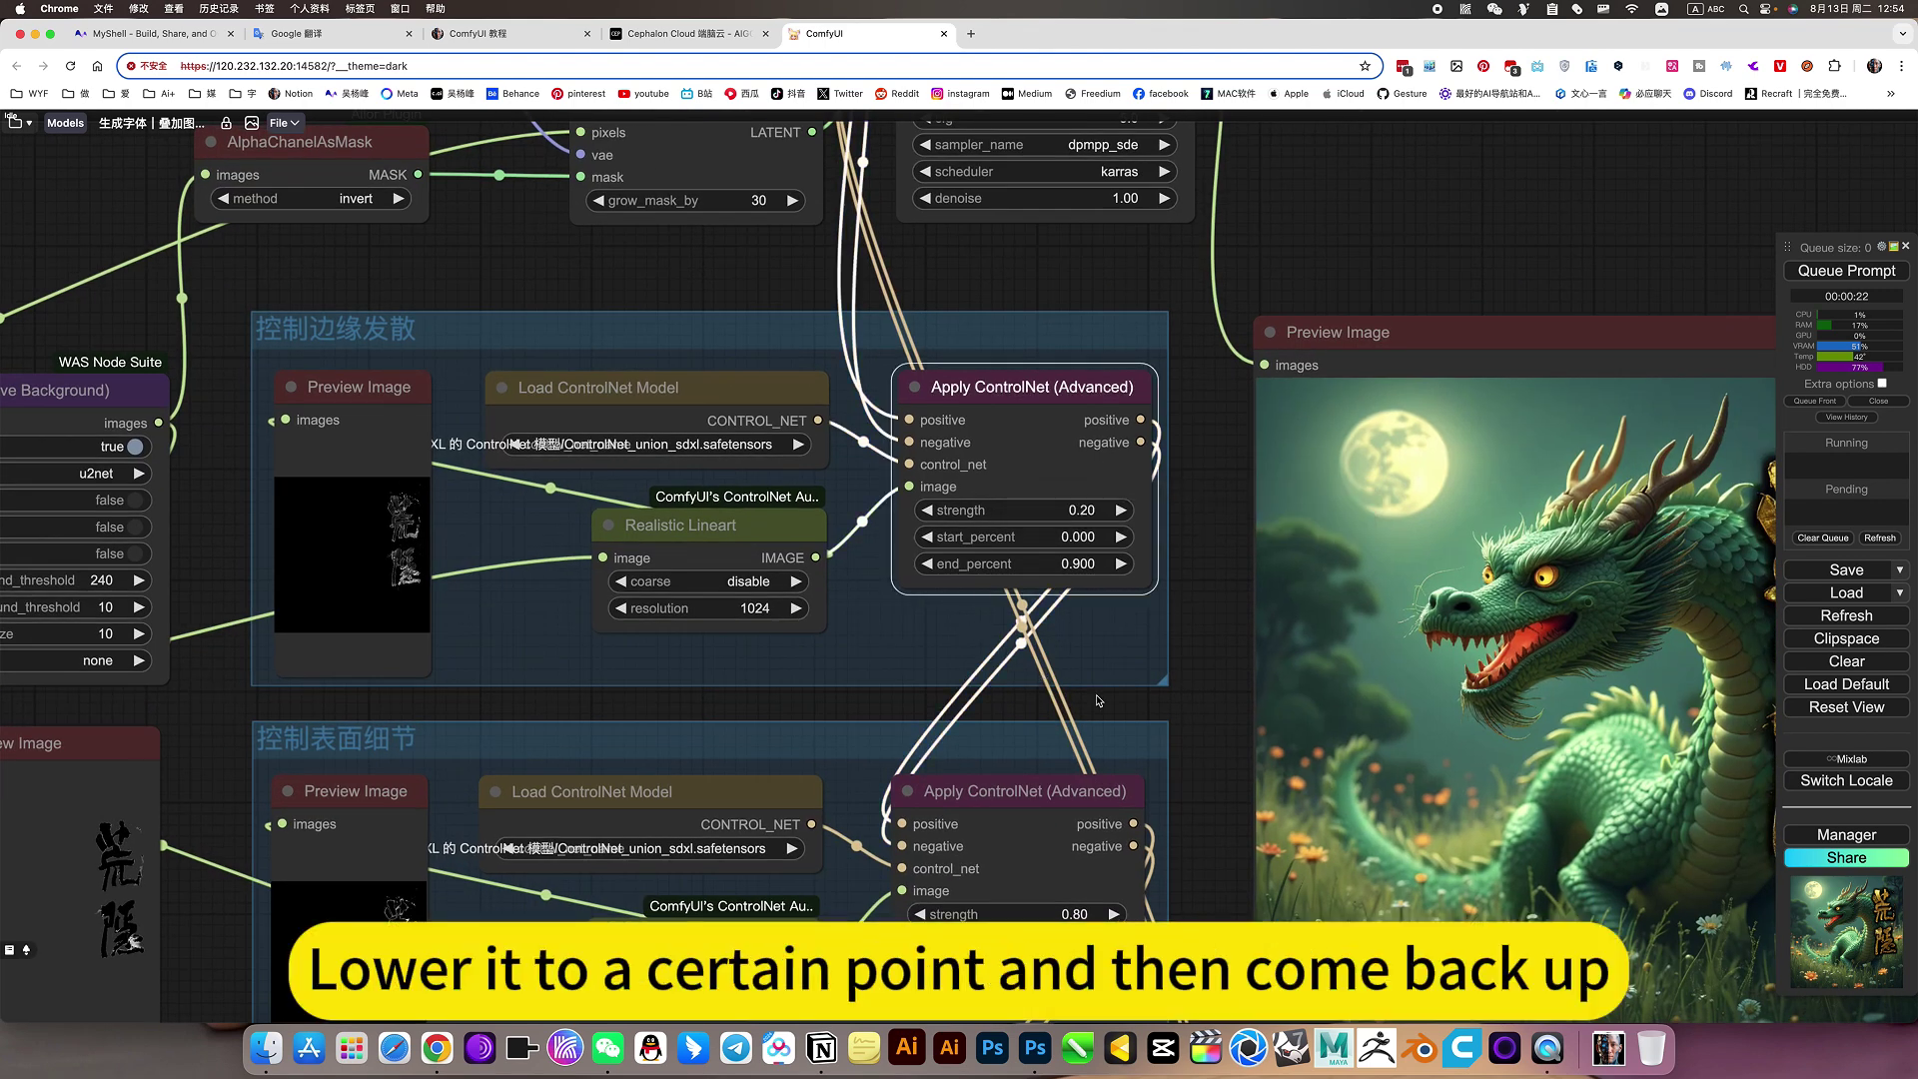
# - Queue another generation with the lowered edge-divergence strength and follow its progress beside the image preview
pyautogui.moveTo(1211, 715); pyautogui.dragTo(633, 602)
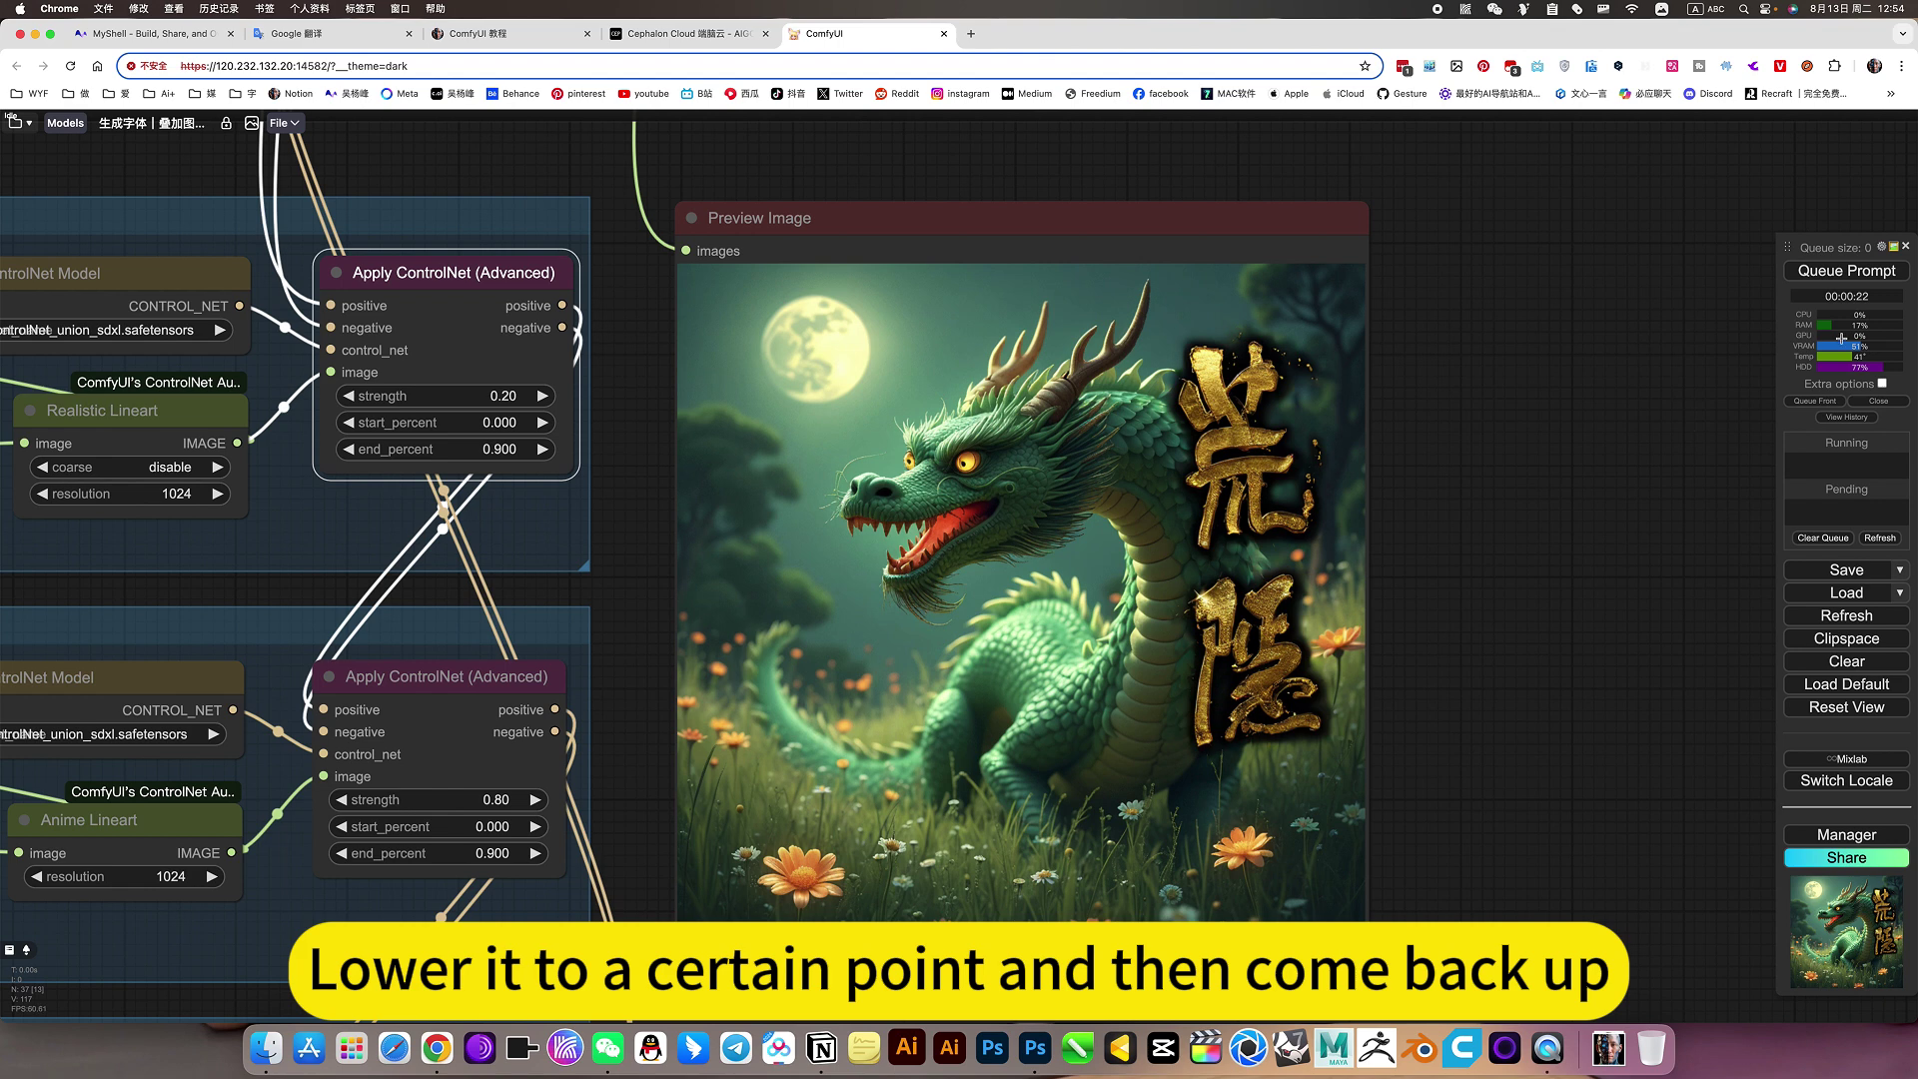
pyautogui.click(1846, 270)
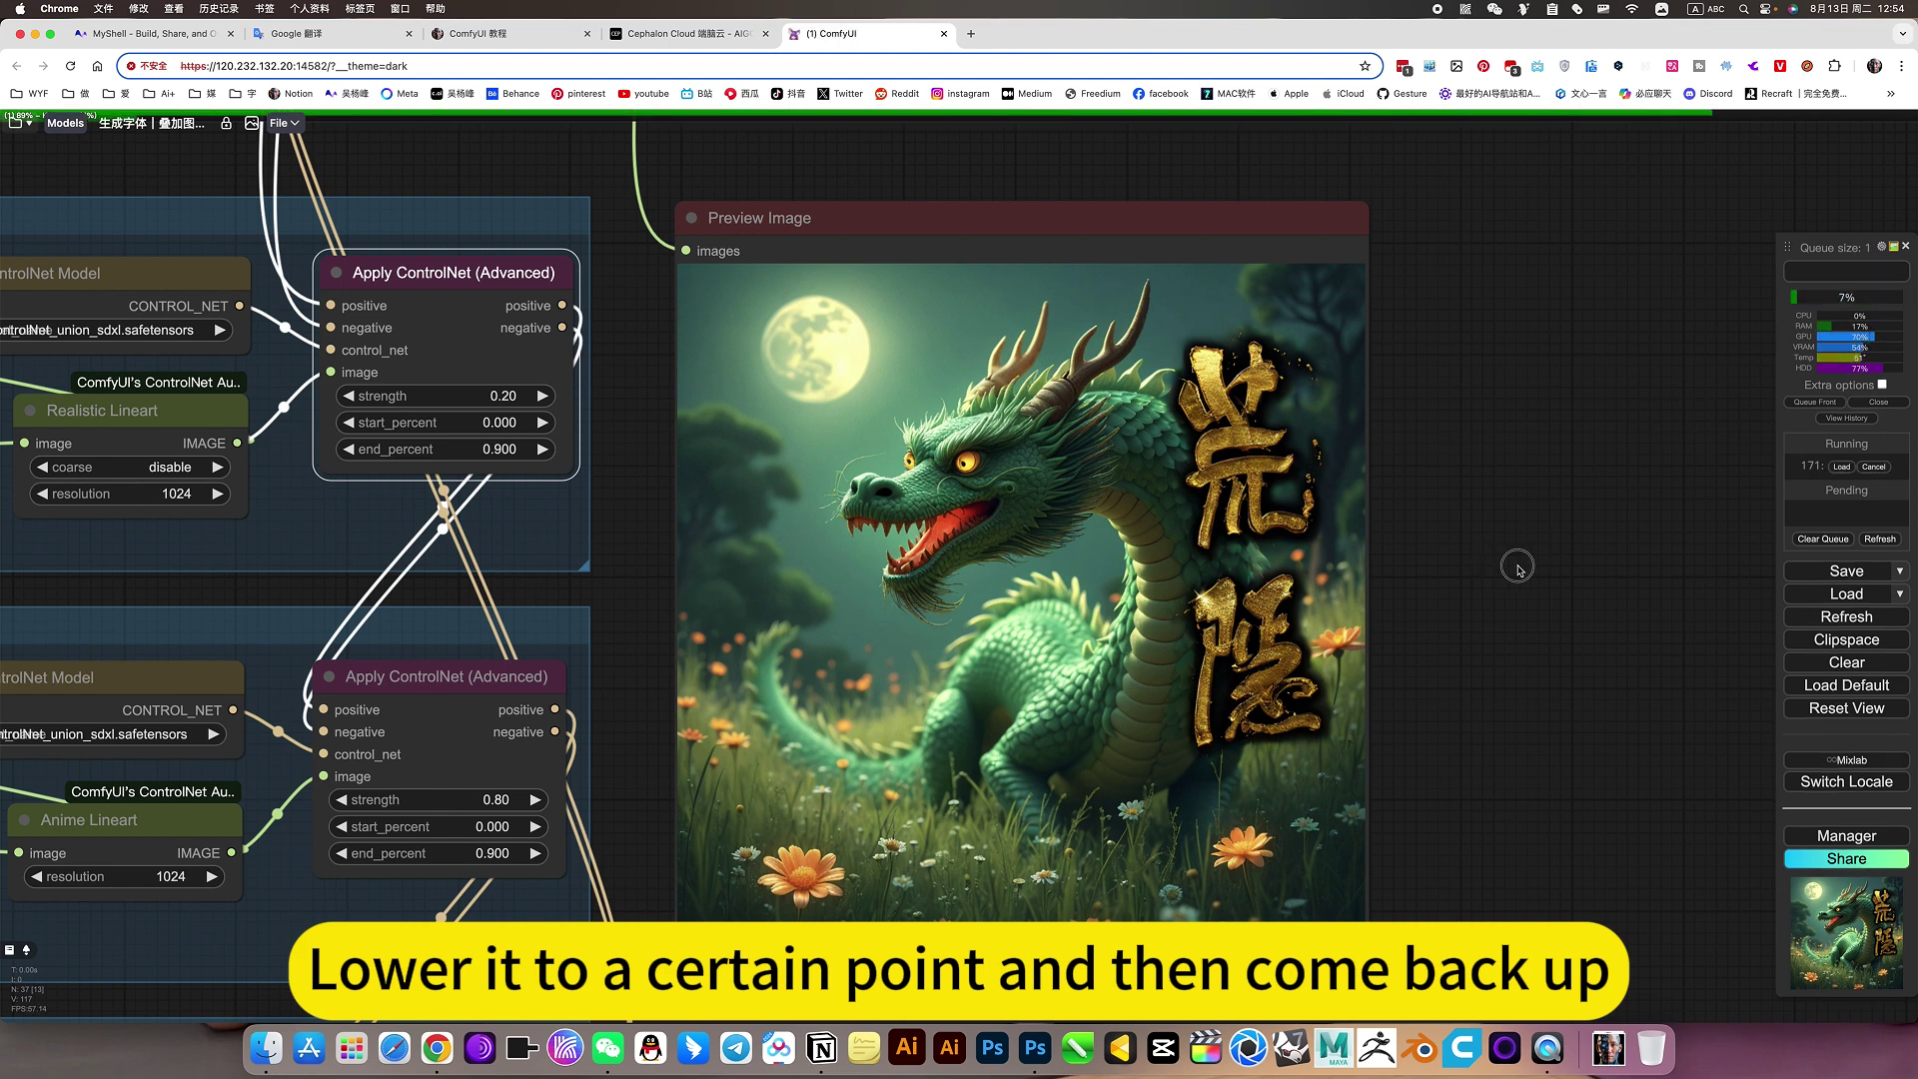
pyautogui.hscroll(-3, 1518, 567)
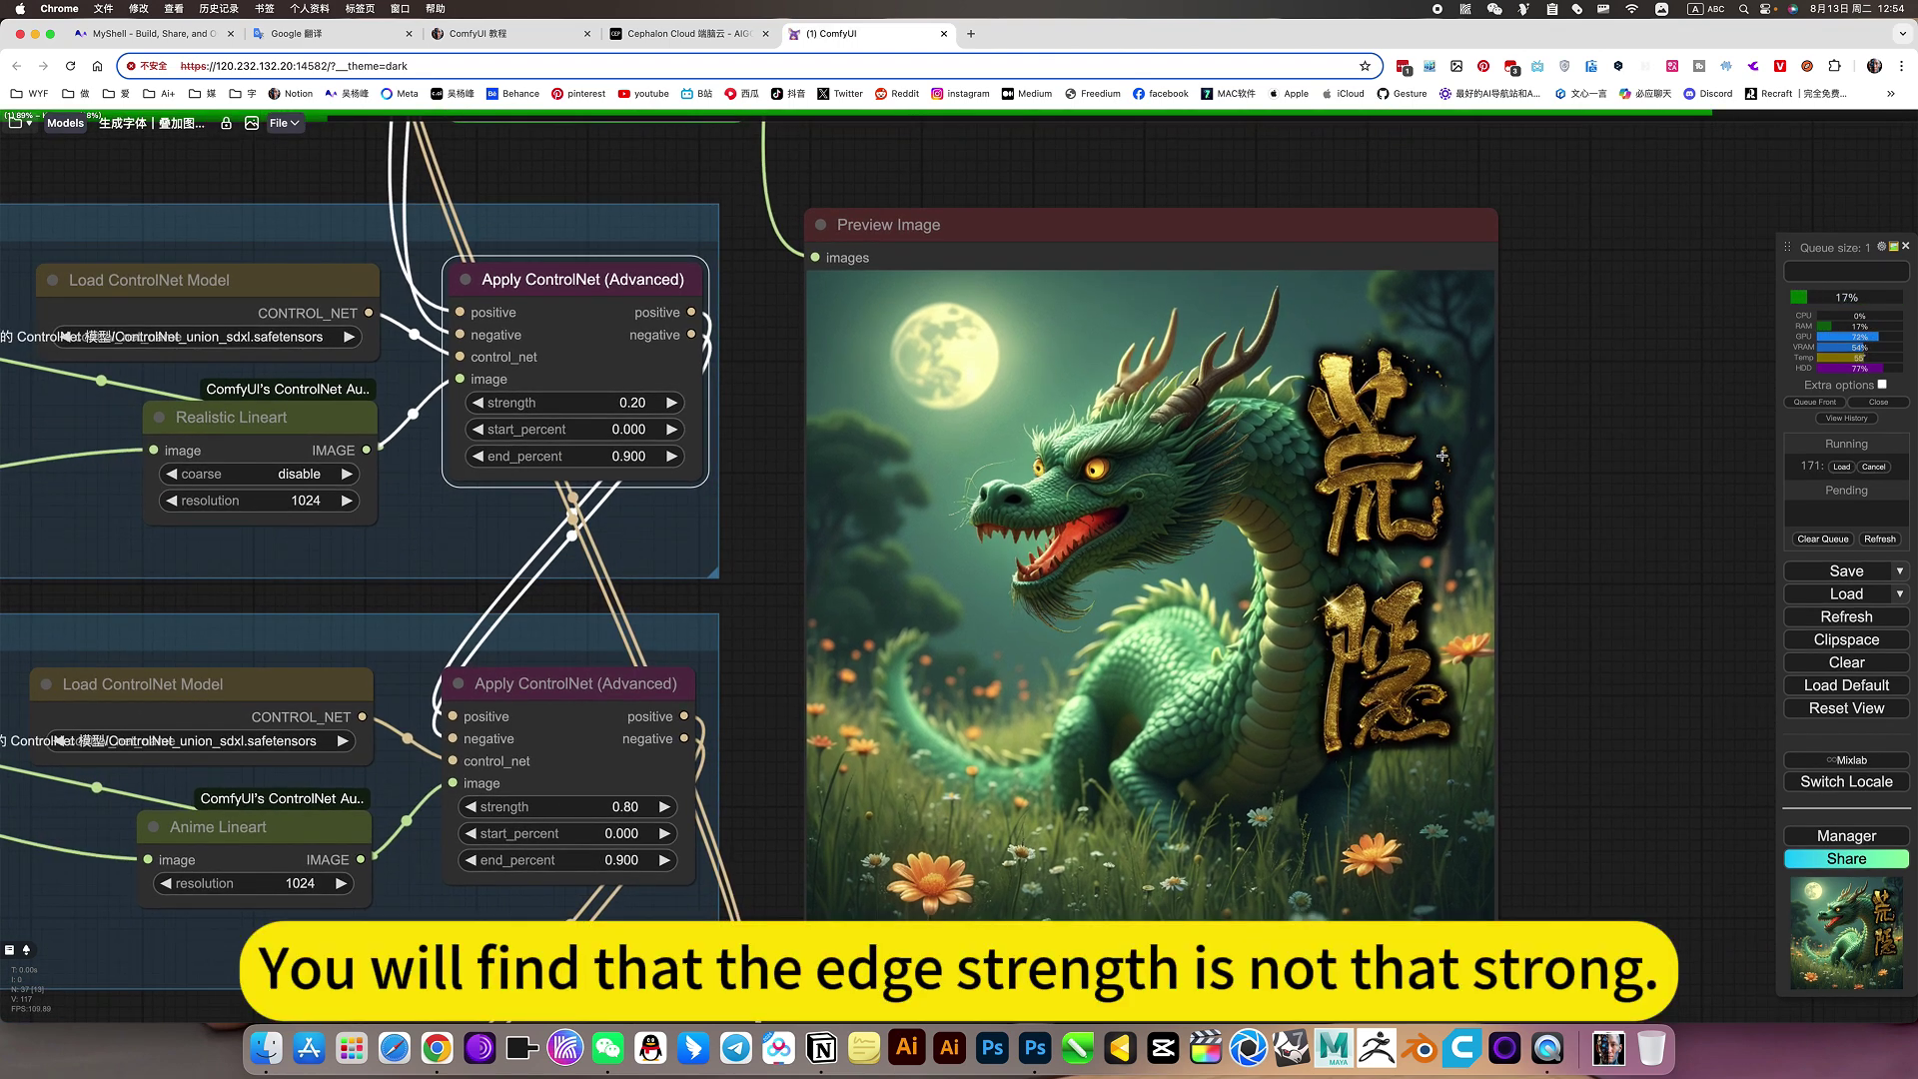
pyautogui.hscroll(-3, 1646, 485)
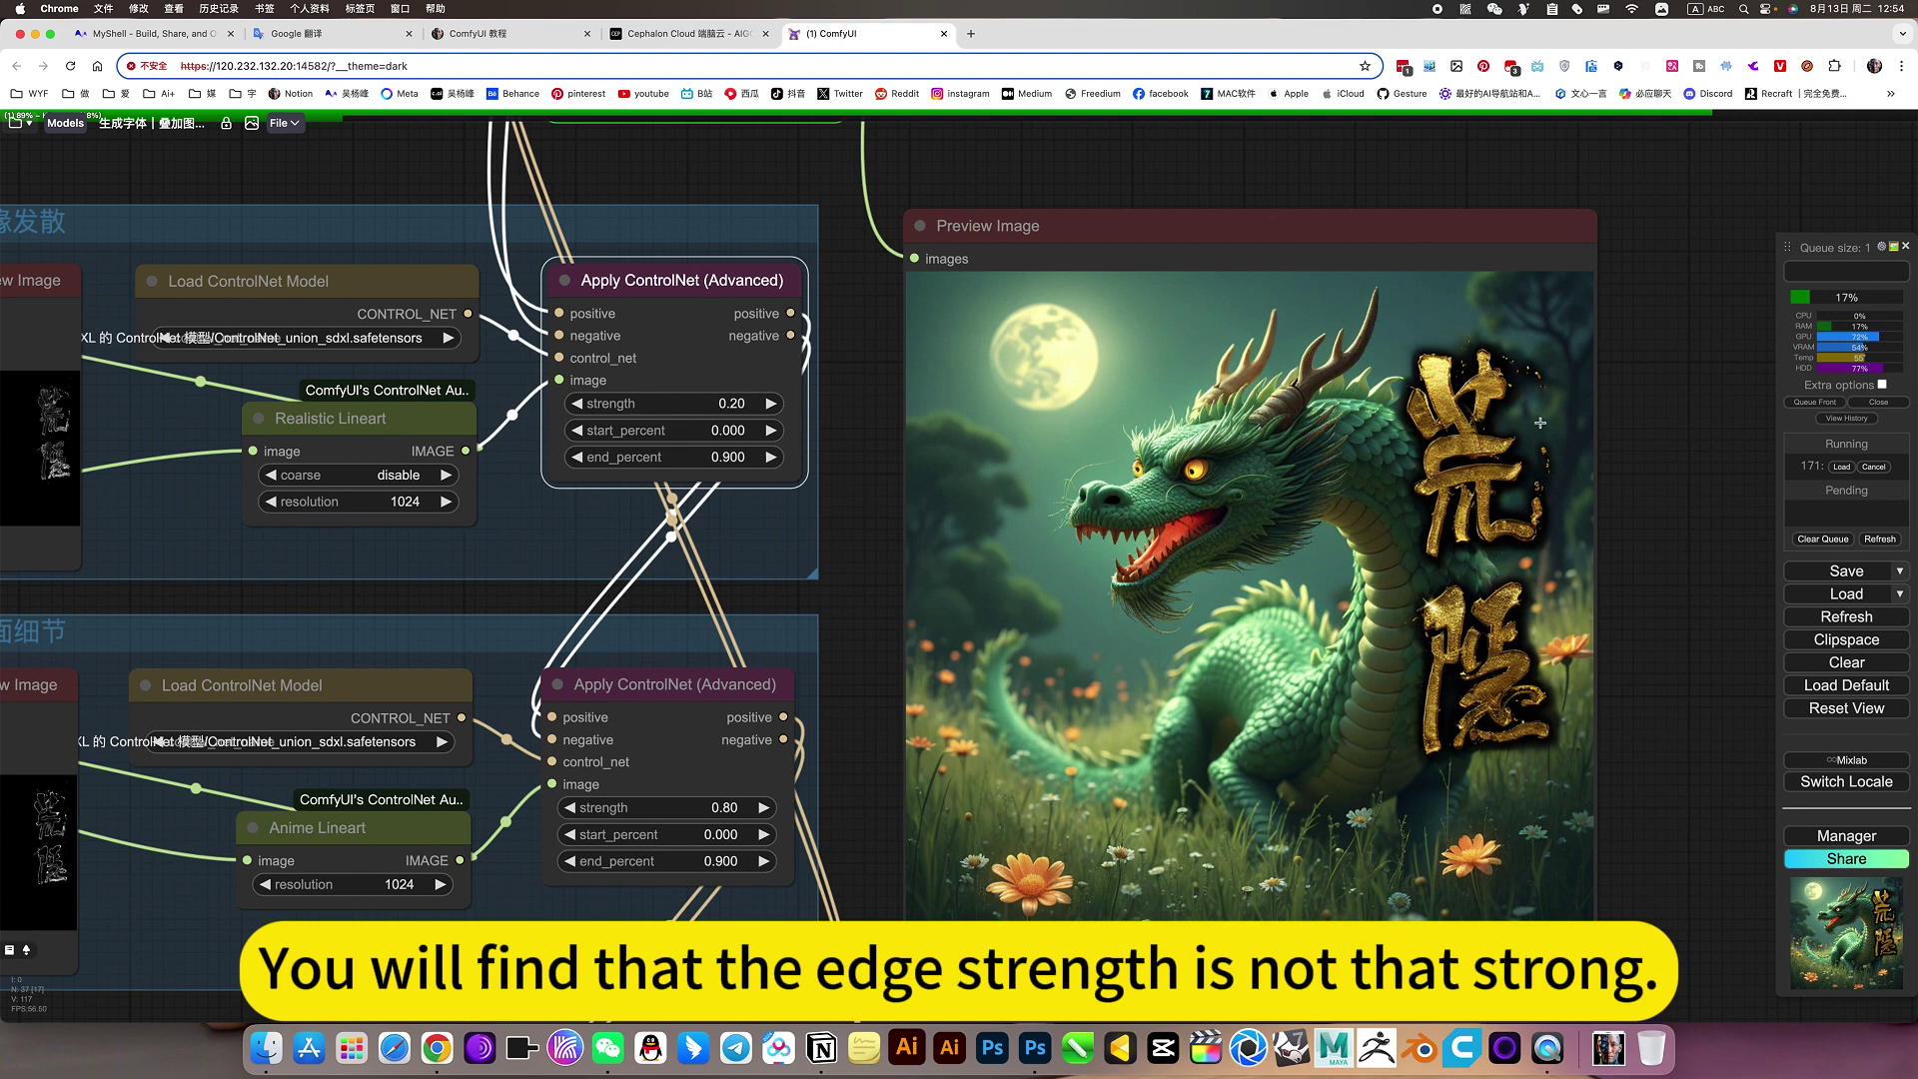
pyautogui.scroll(-3, 1614, 437)
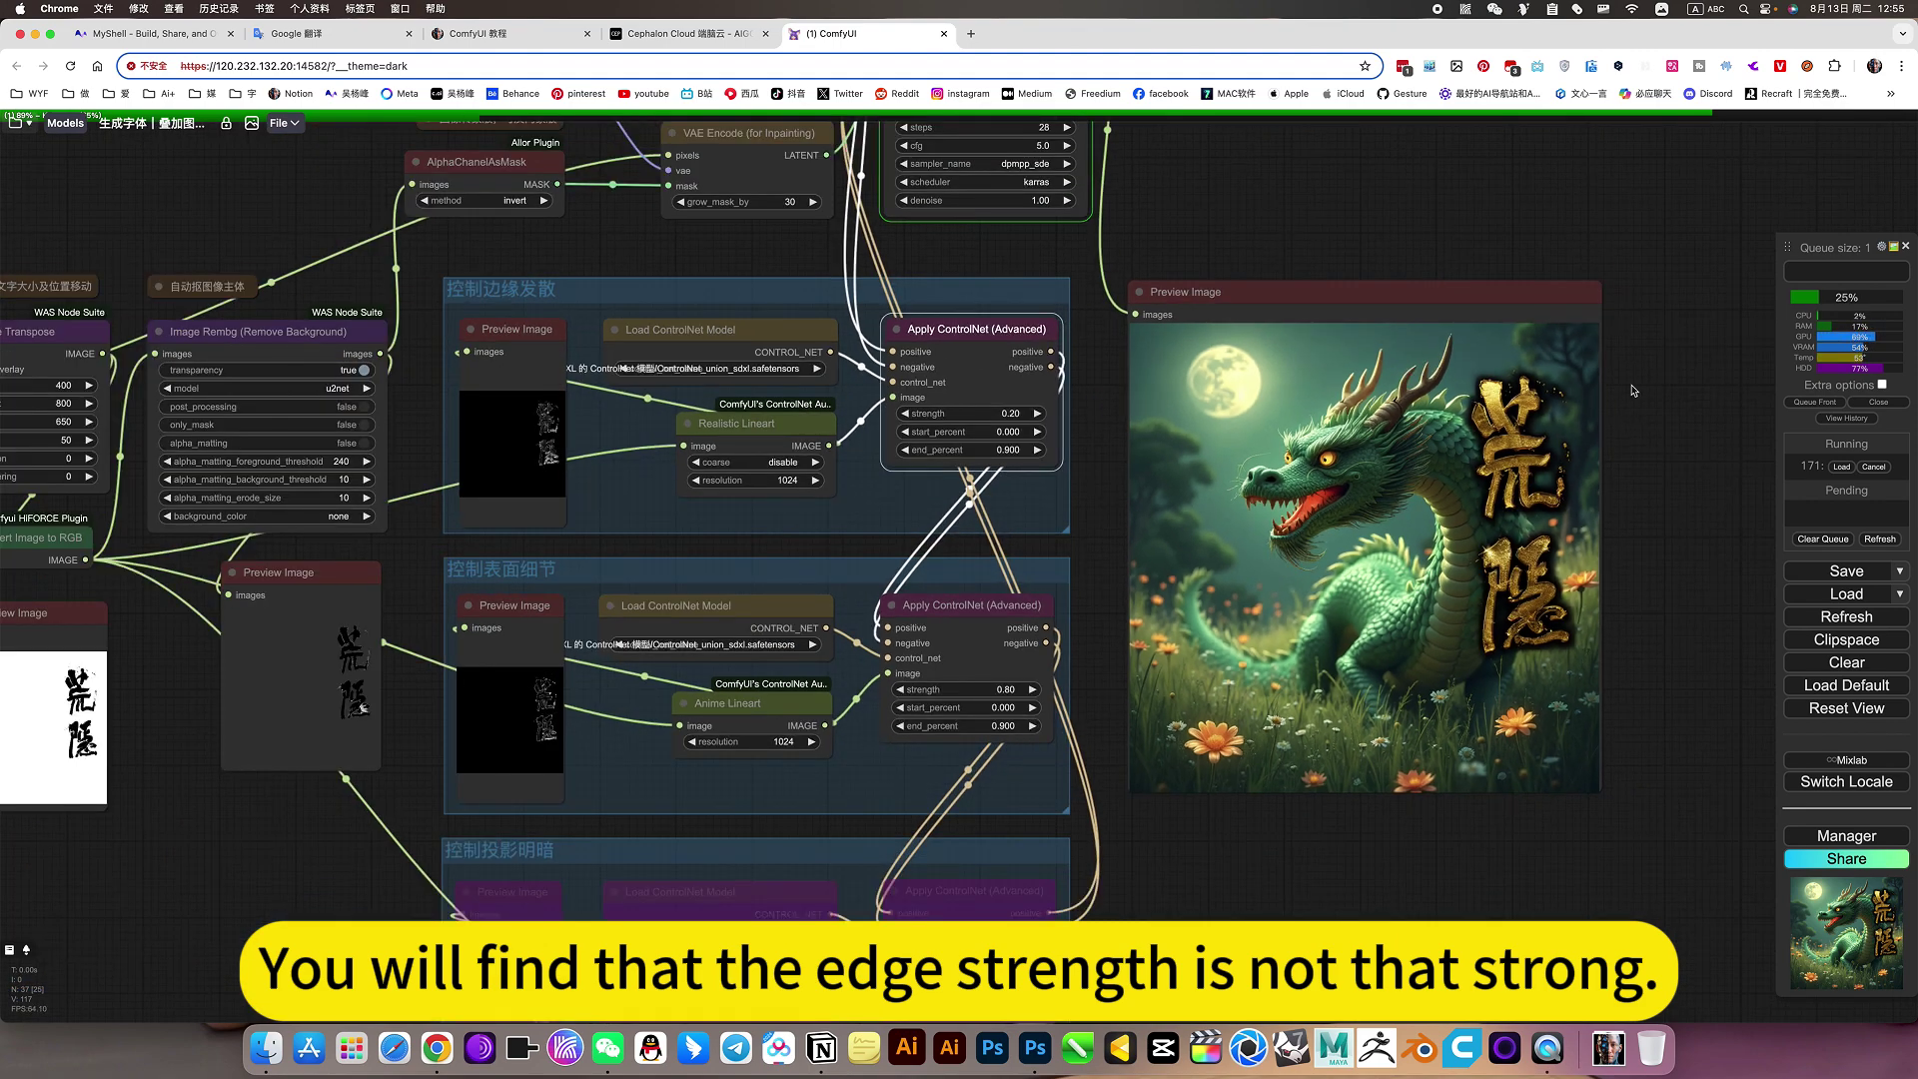
pyautogui.scroll(3, 1633, 390)
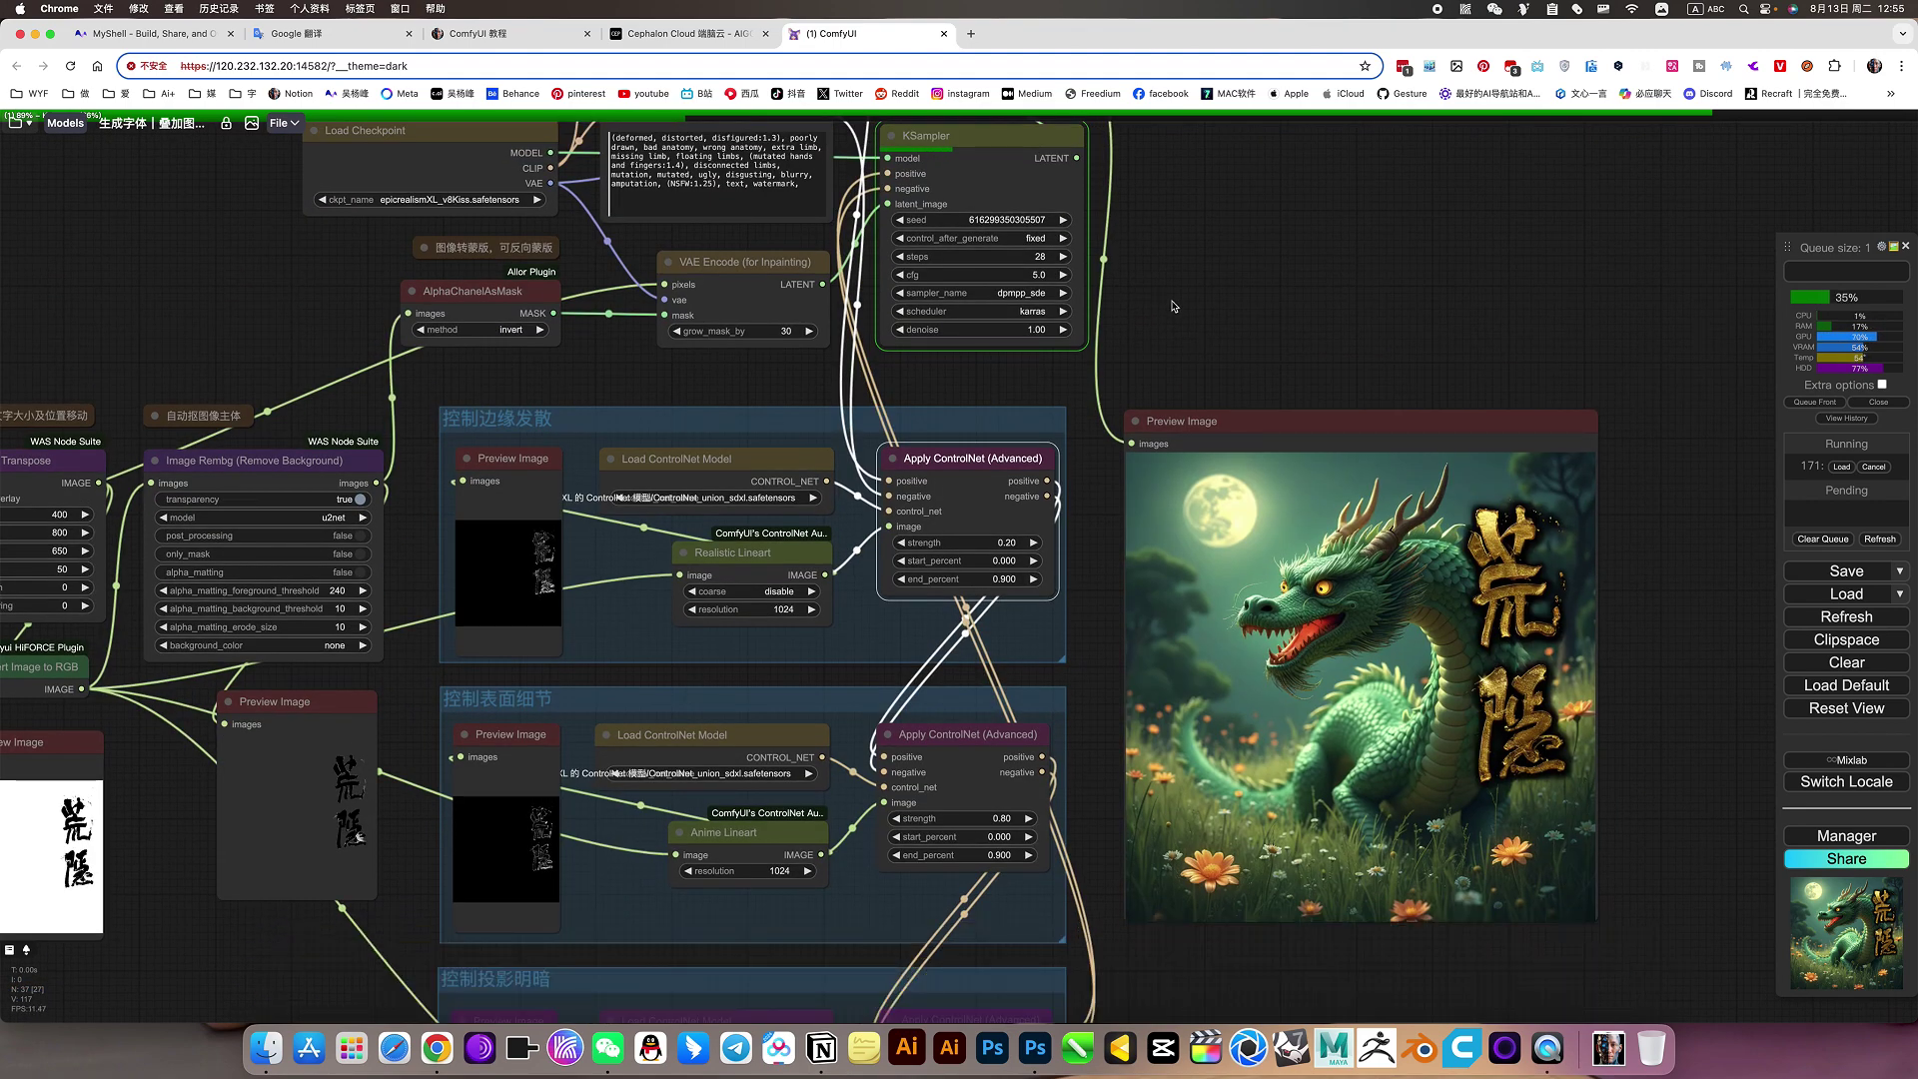
# - Point out the grow_mask_by value on VAE Encode (for Inpainting) and review how the new lettering blends into the dragon image
pyautogui.click(868, 296)
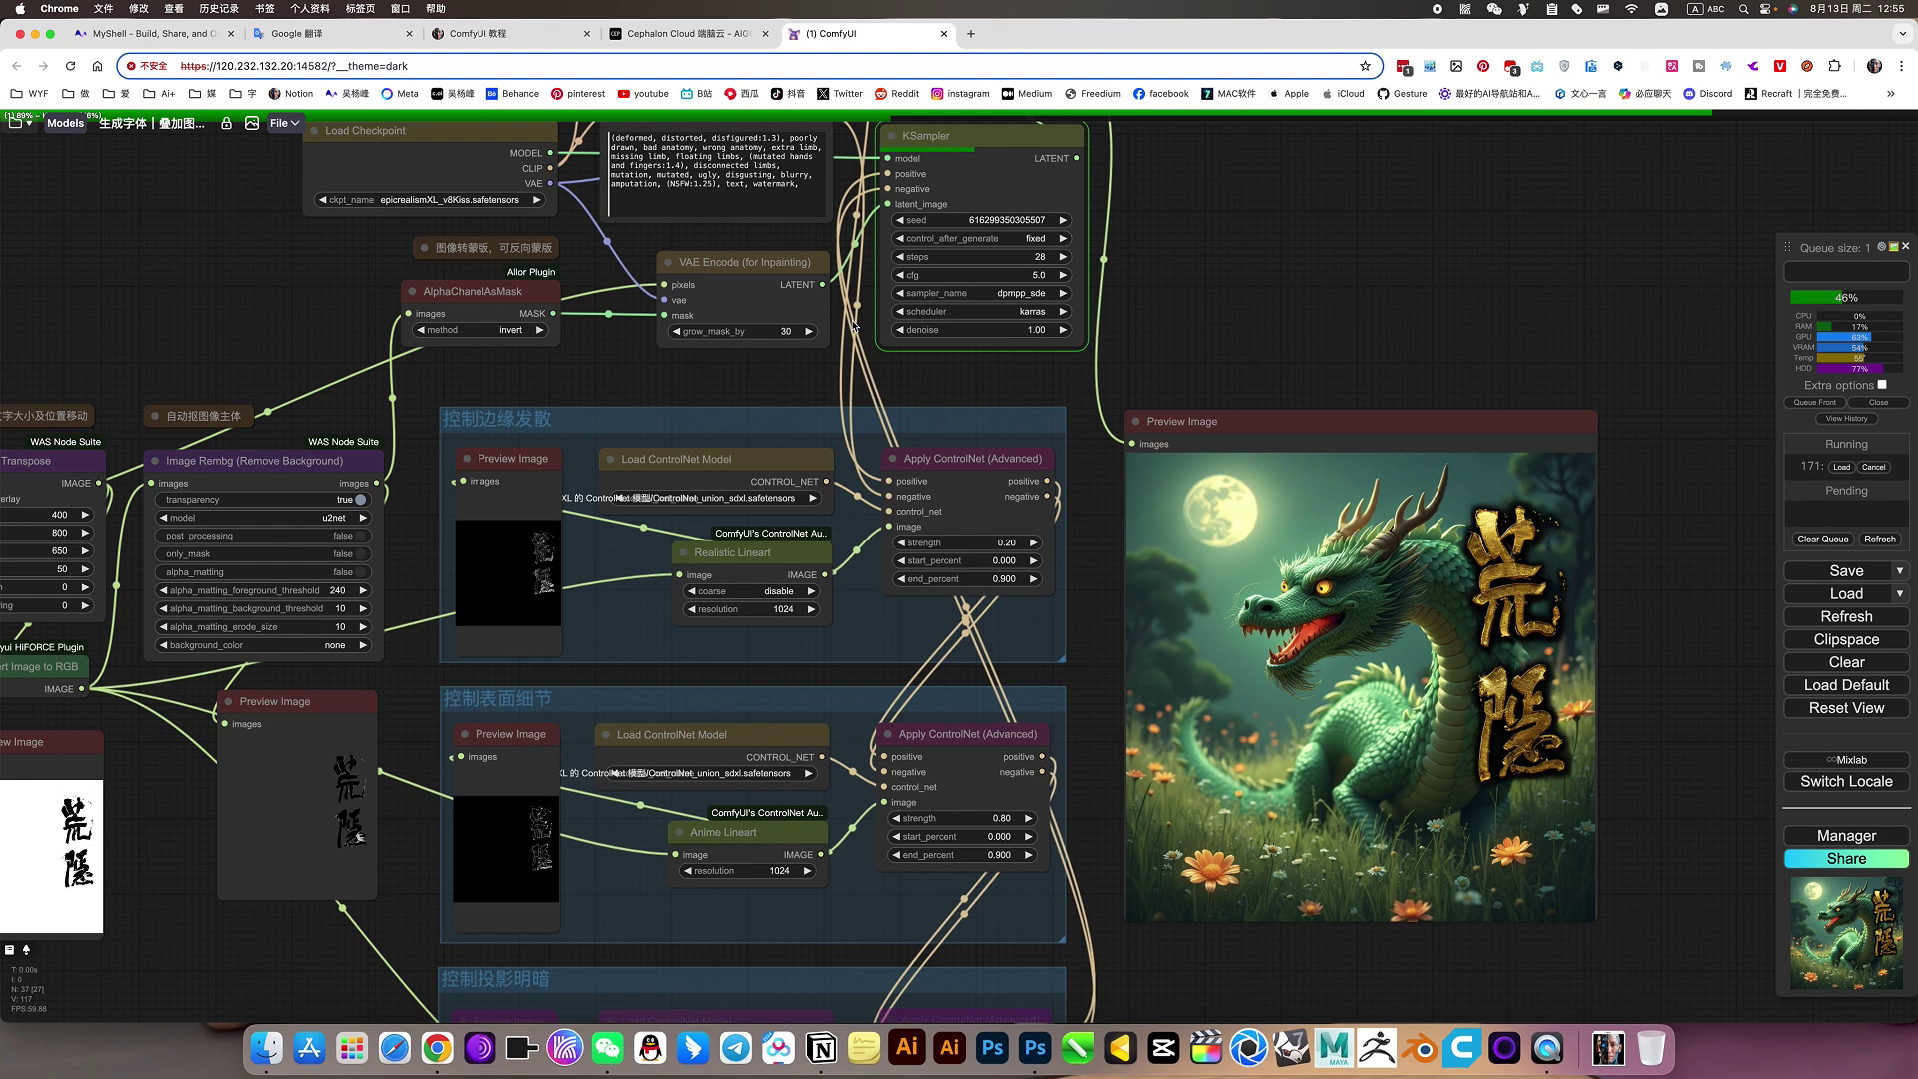
pyautogui.scroll(5, 810, 306)
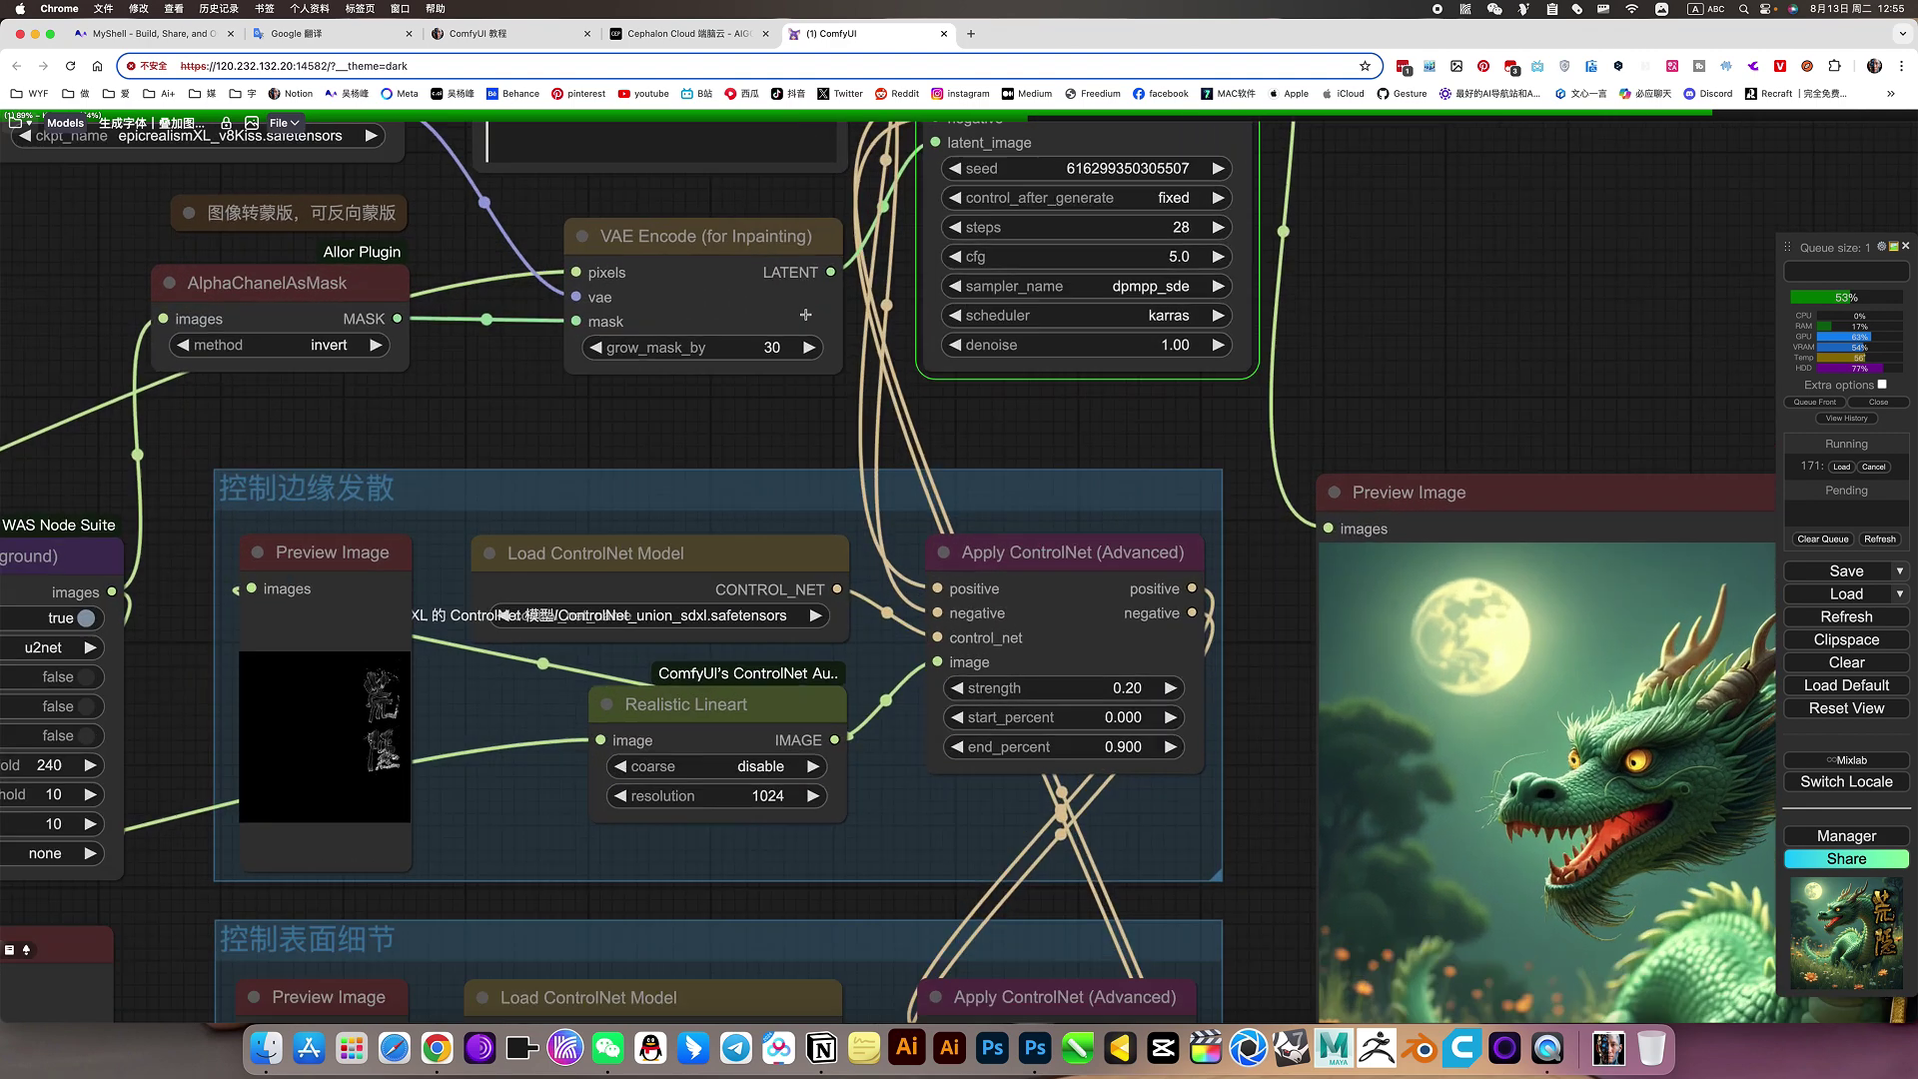
pyautogui.click(795, 347)
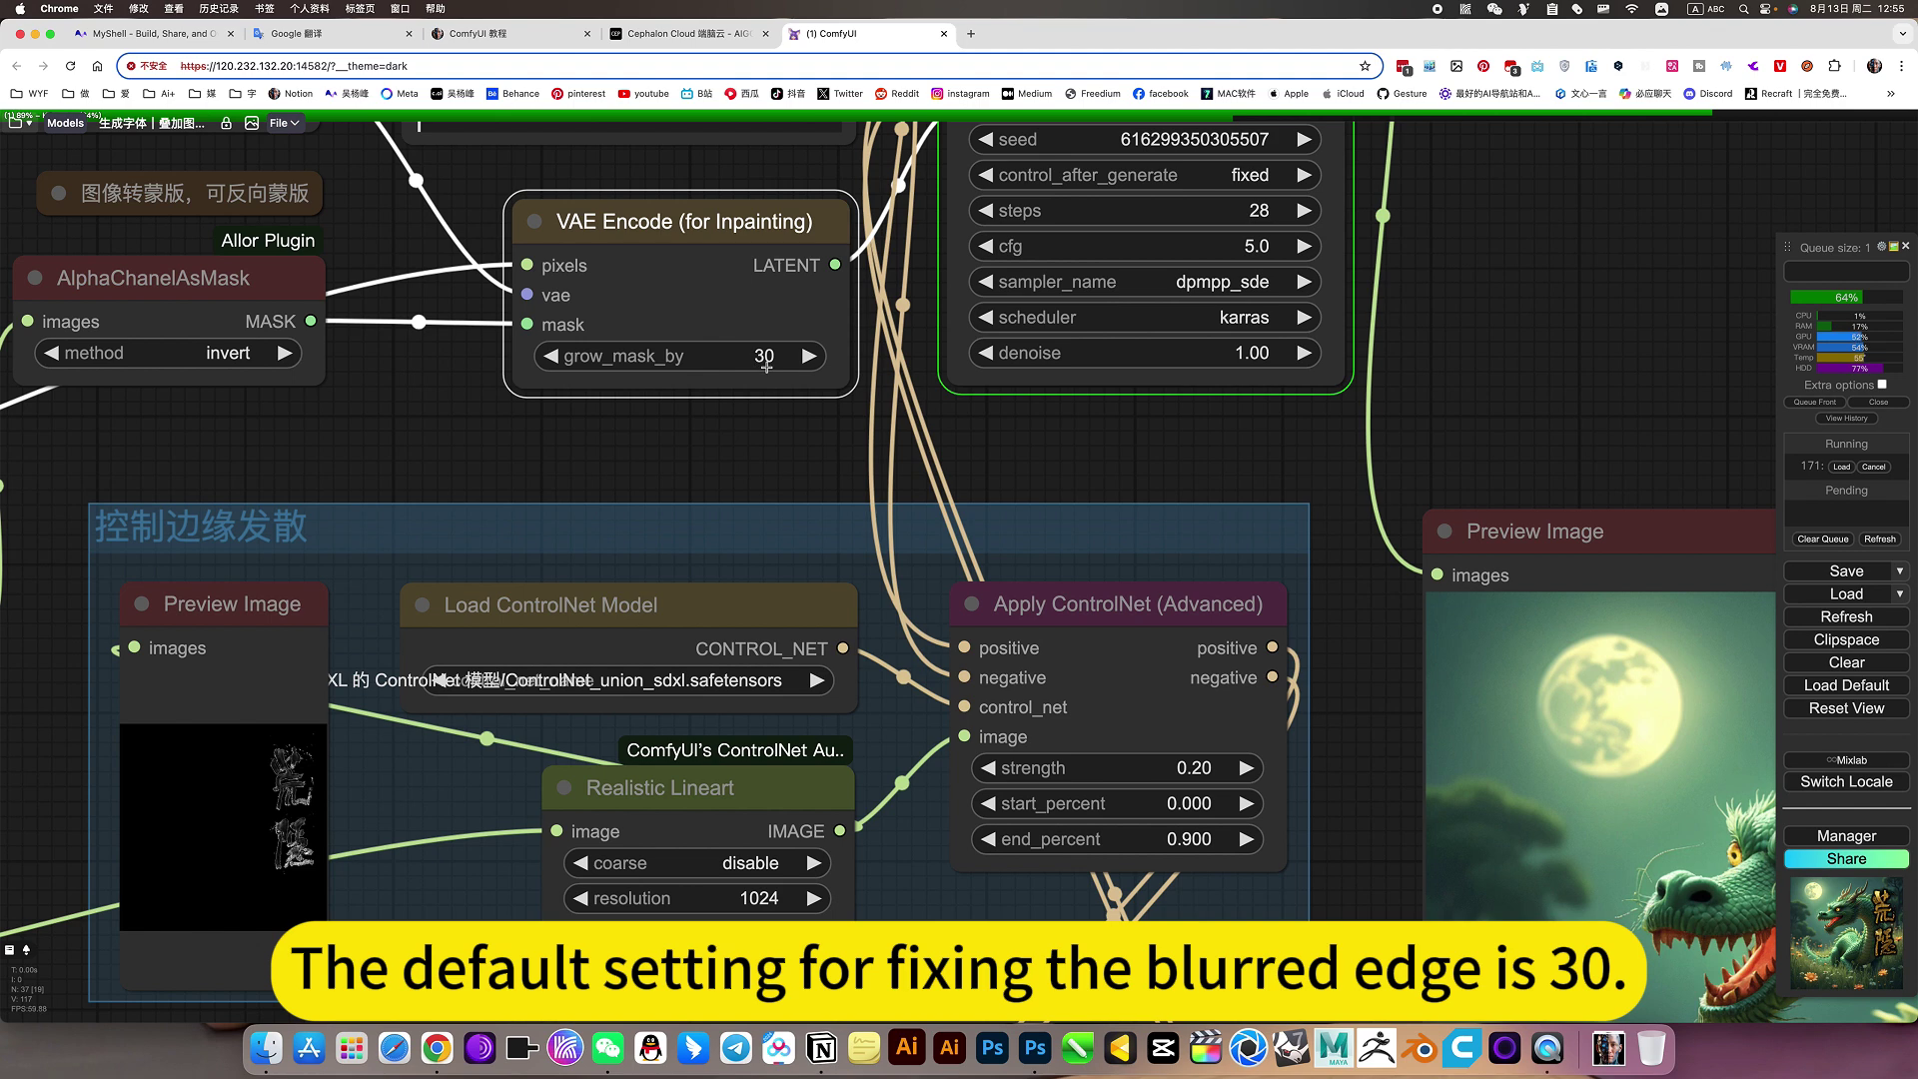
pyautogui.scroll(-1, 796, 424)
pyautogui.scroll(-3, 794, 424)
pyautogui.moveTo(1392, 402); pyautogui.dragTo(1194, 325)
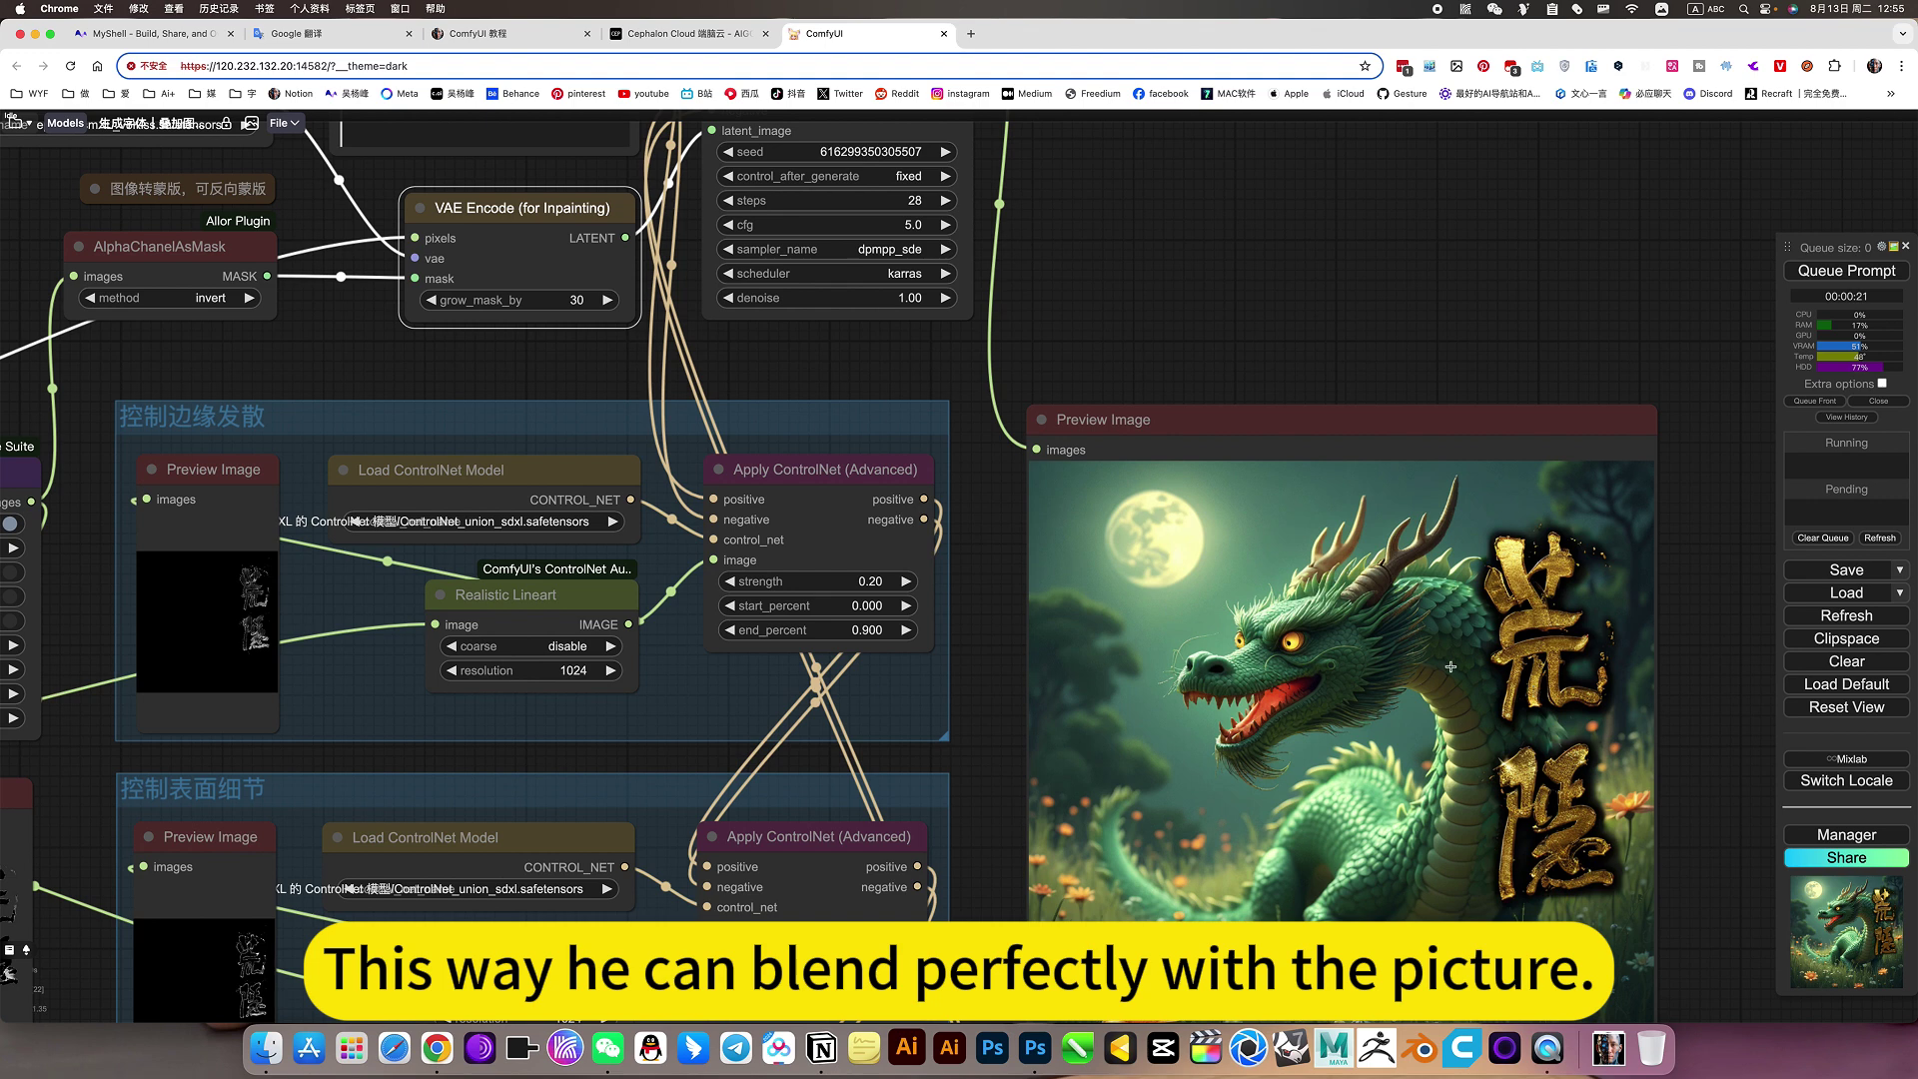
pyautogui.moveTo(1715, 718); pyautogui.dragTo(1658, 621)
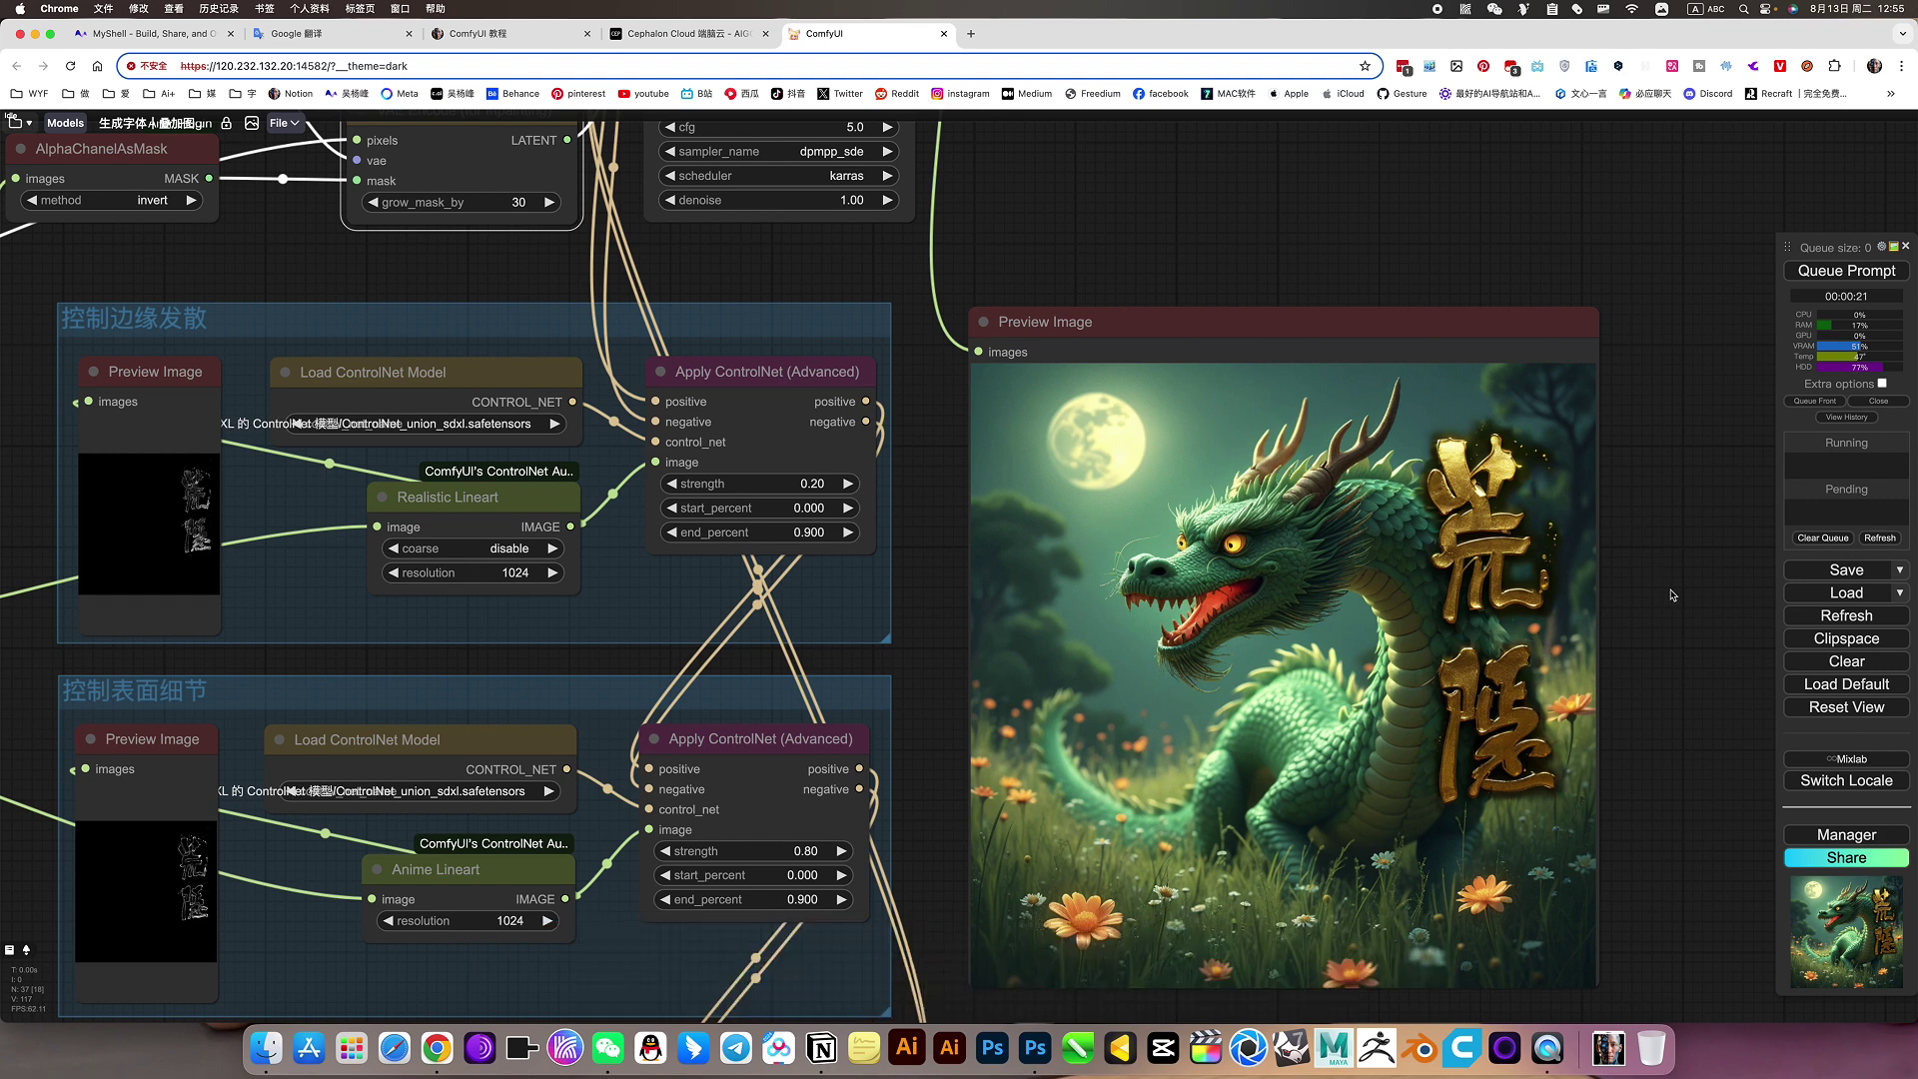
pyautogui.scroll(-2, 1597, 518)
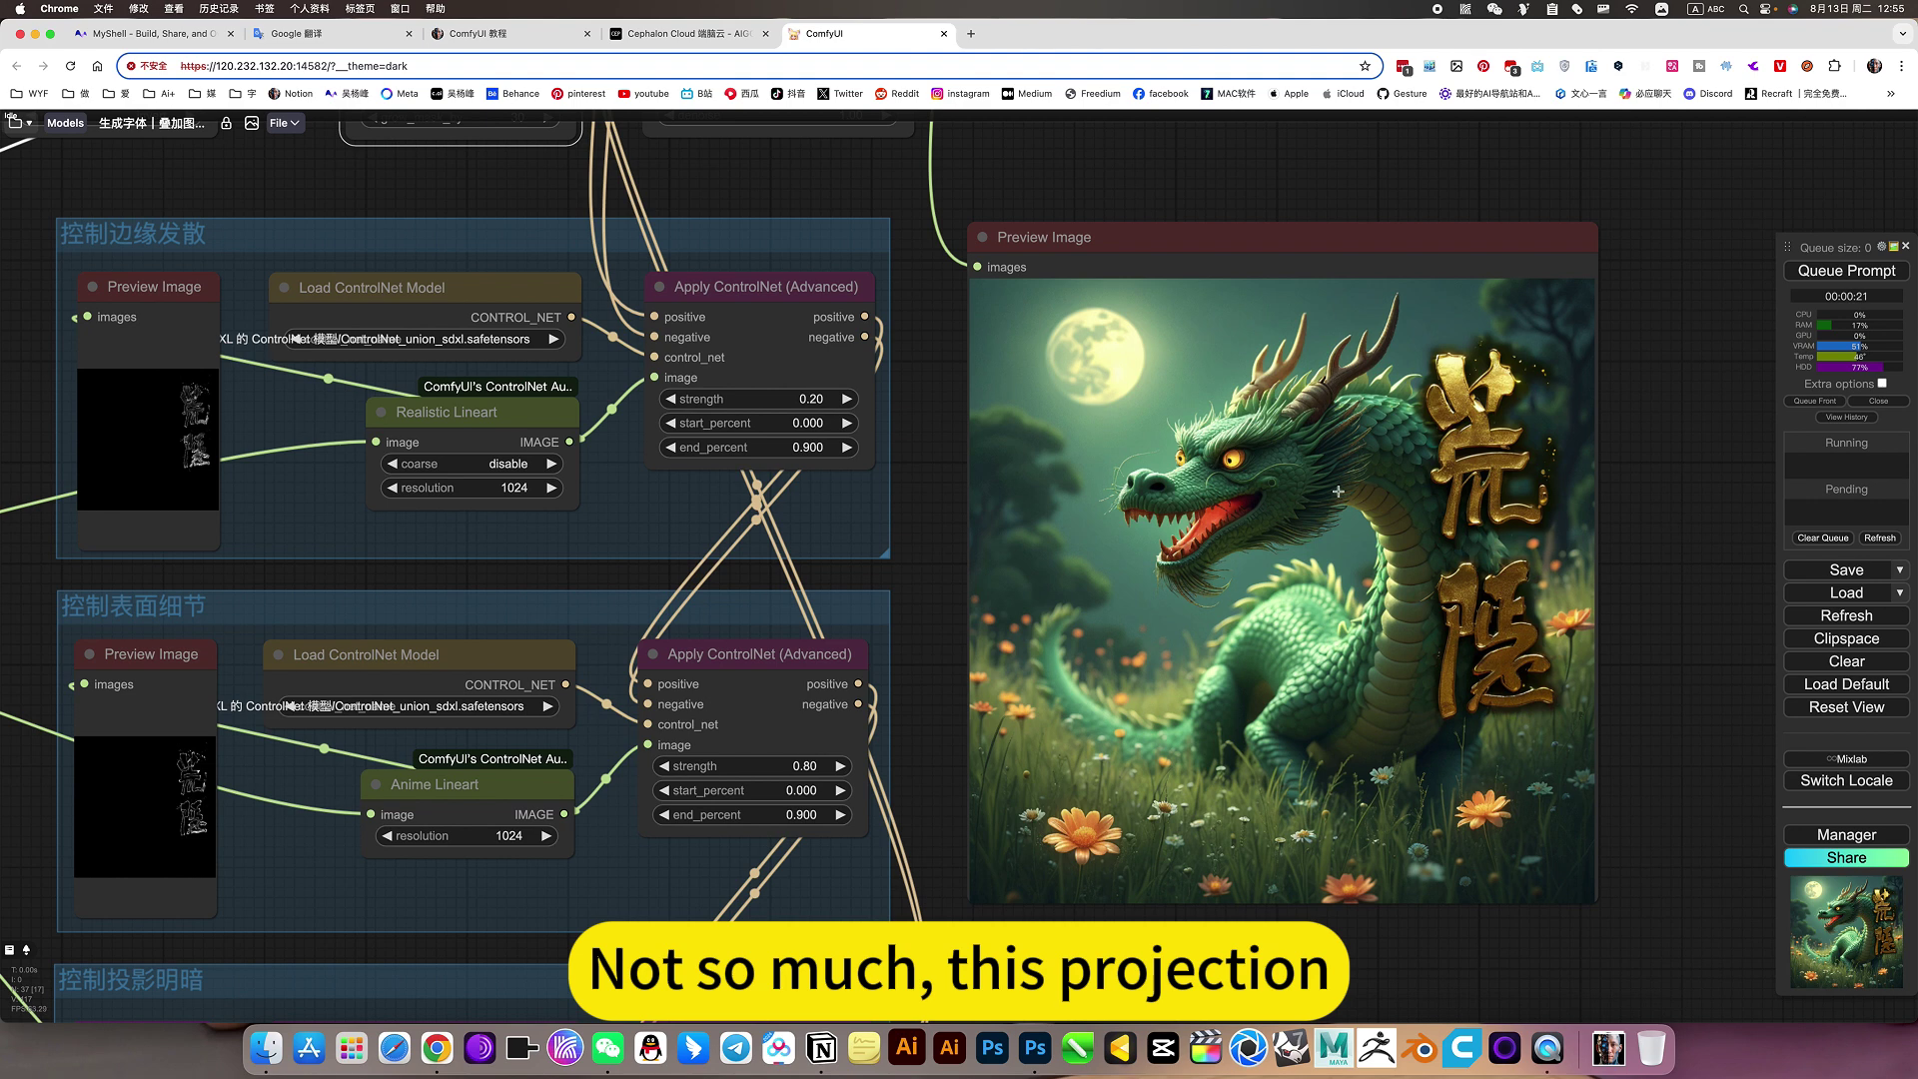
# - Set the start_percent of Apply ControlNet in the edge-divergence group to 0.8
pyautogui.scroll(8, 739, 418)
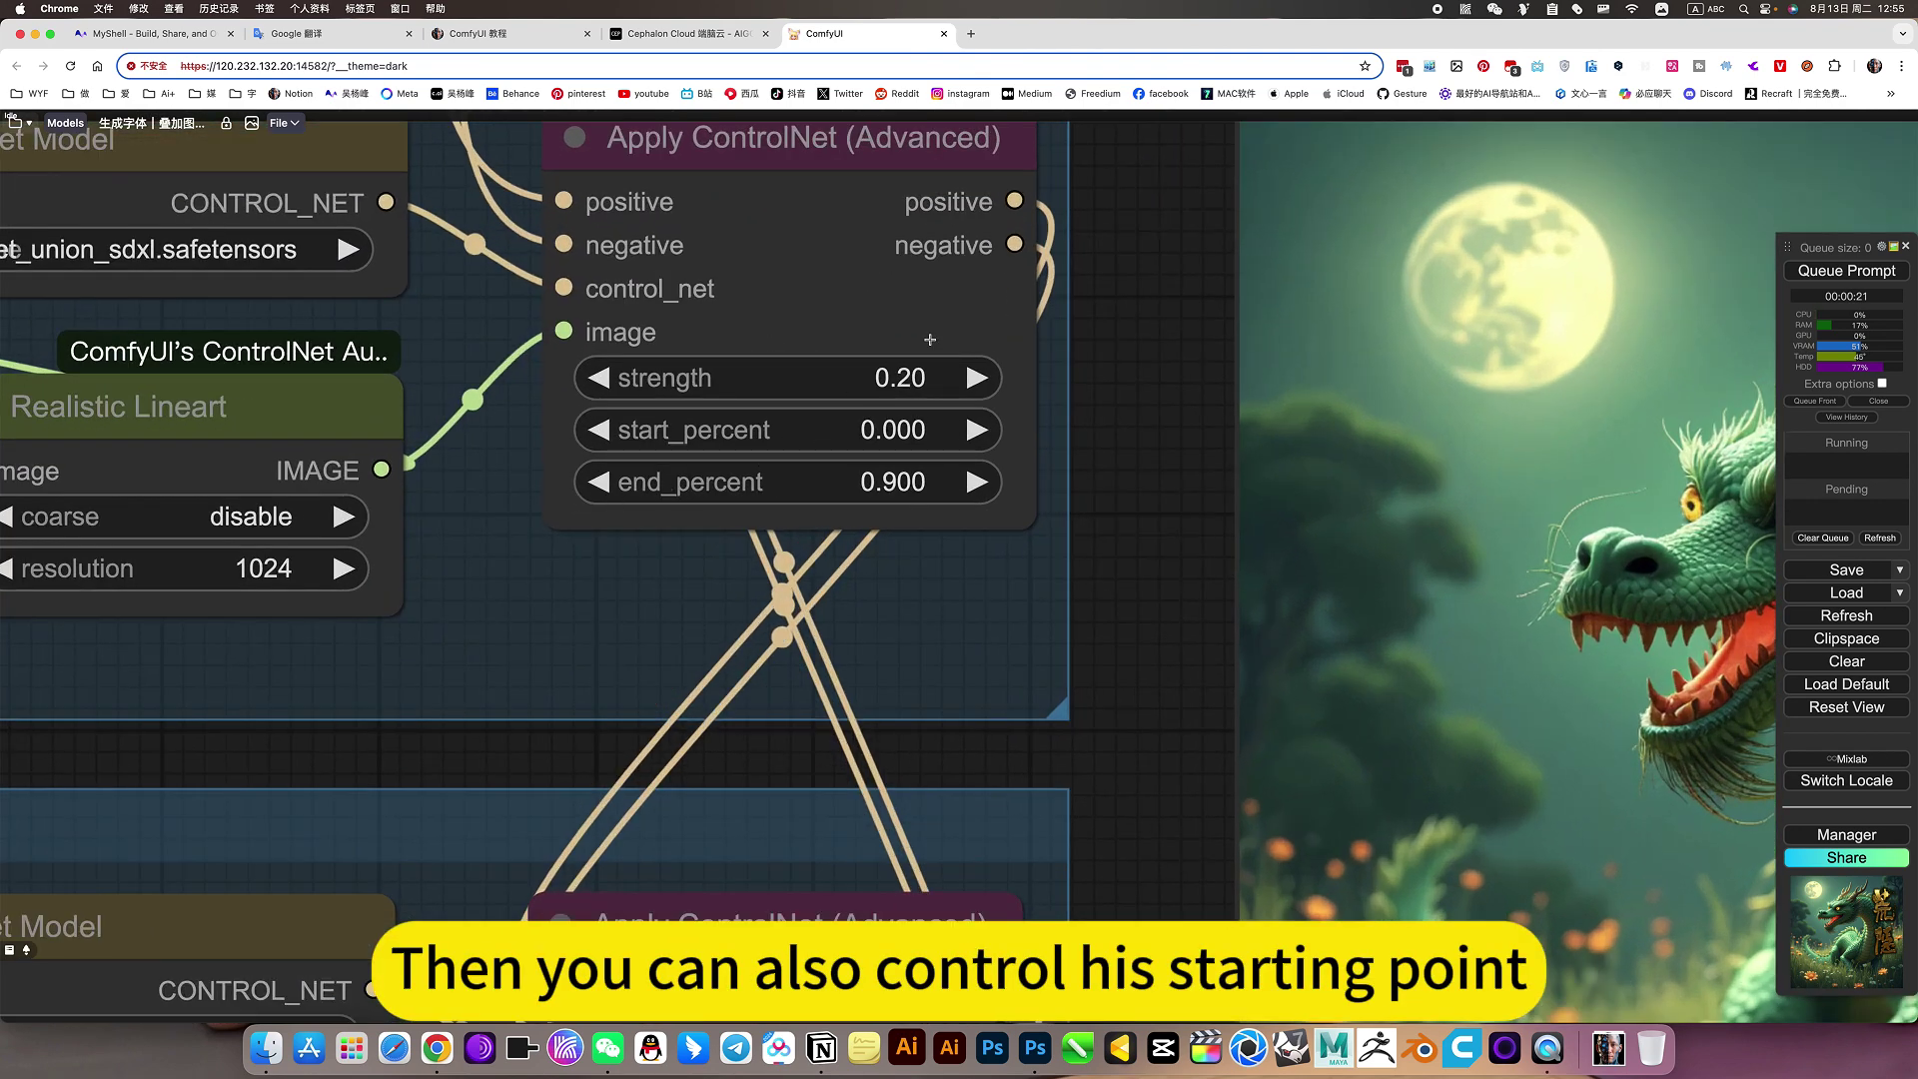
pyautogui.click(899, 482)
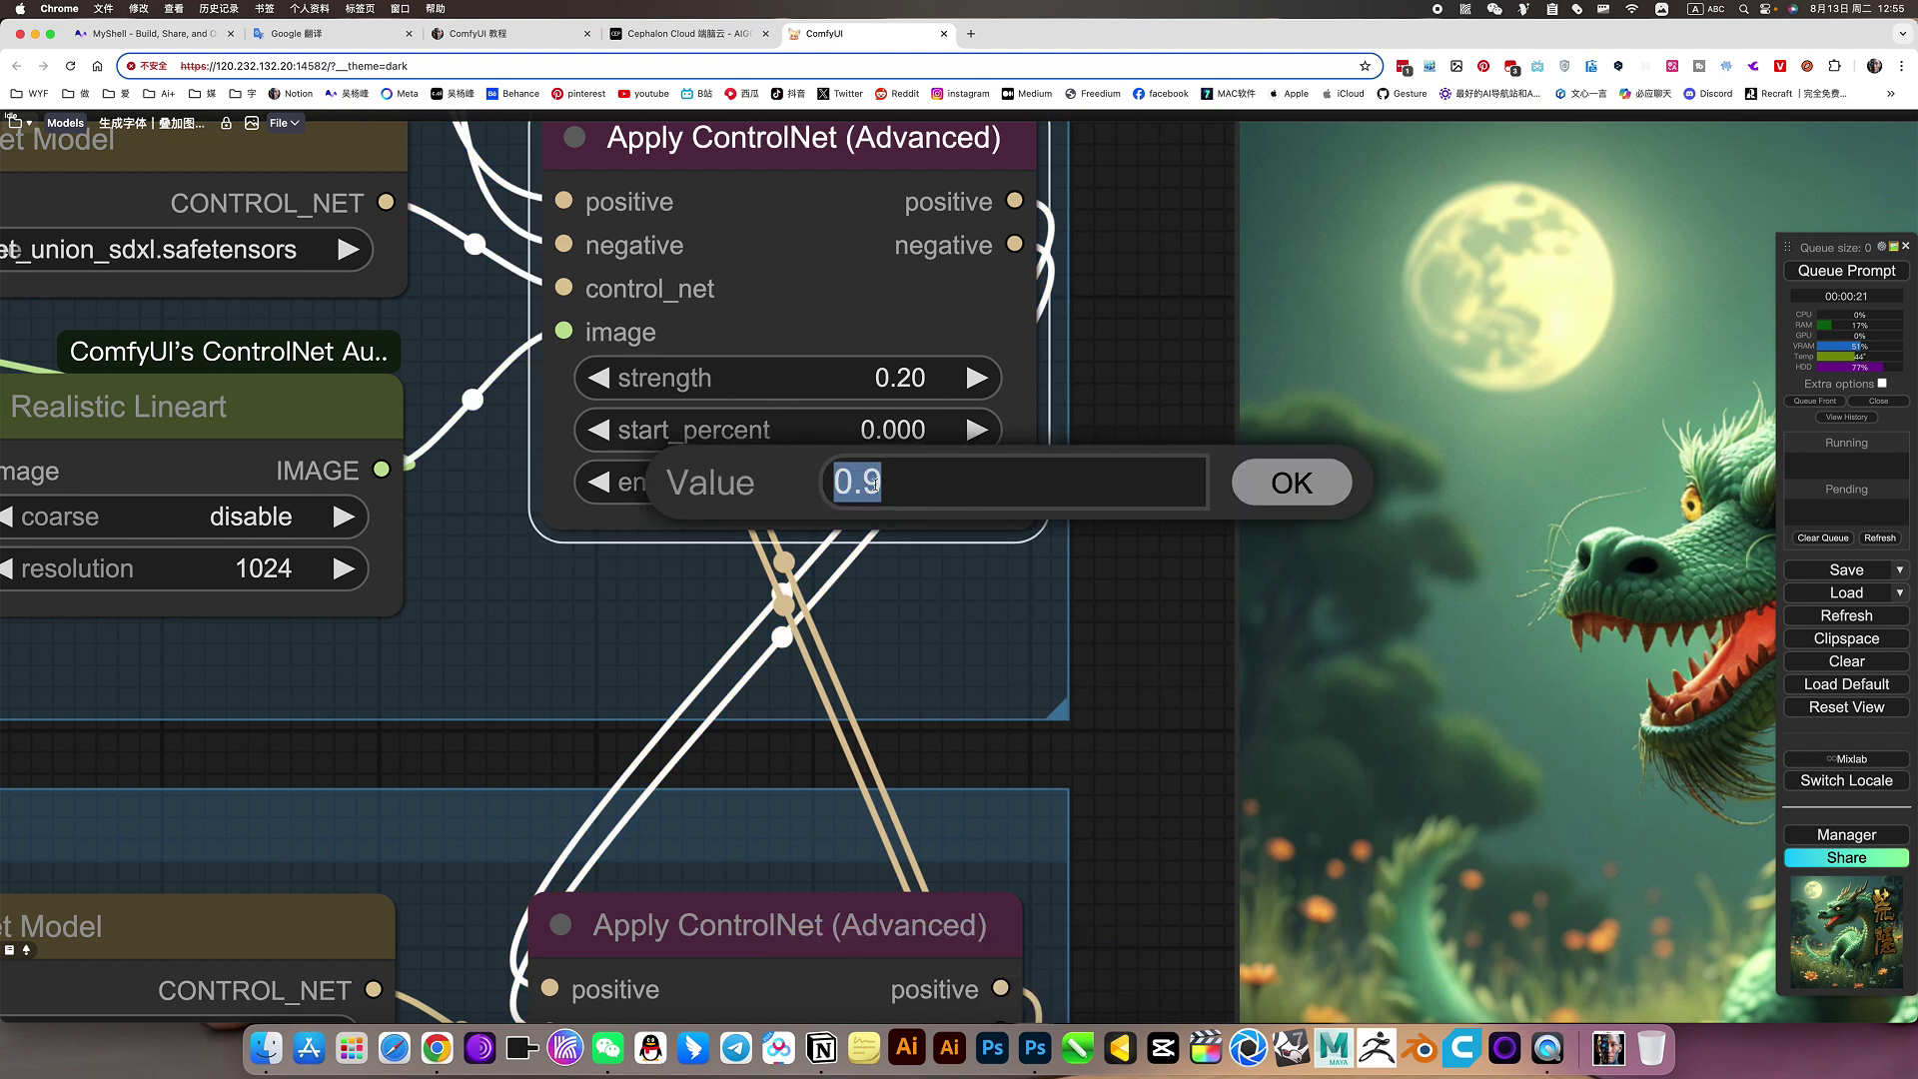
pyautogui.click(875, 484)
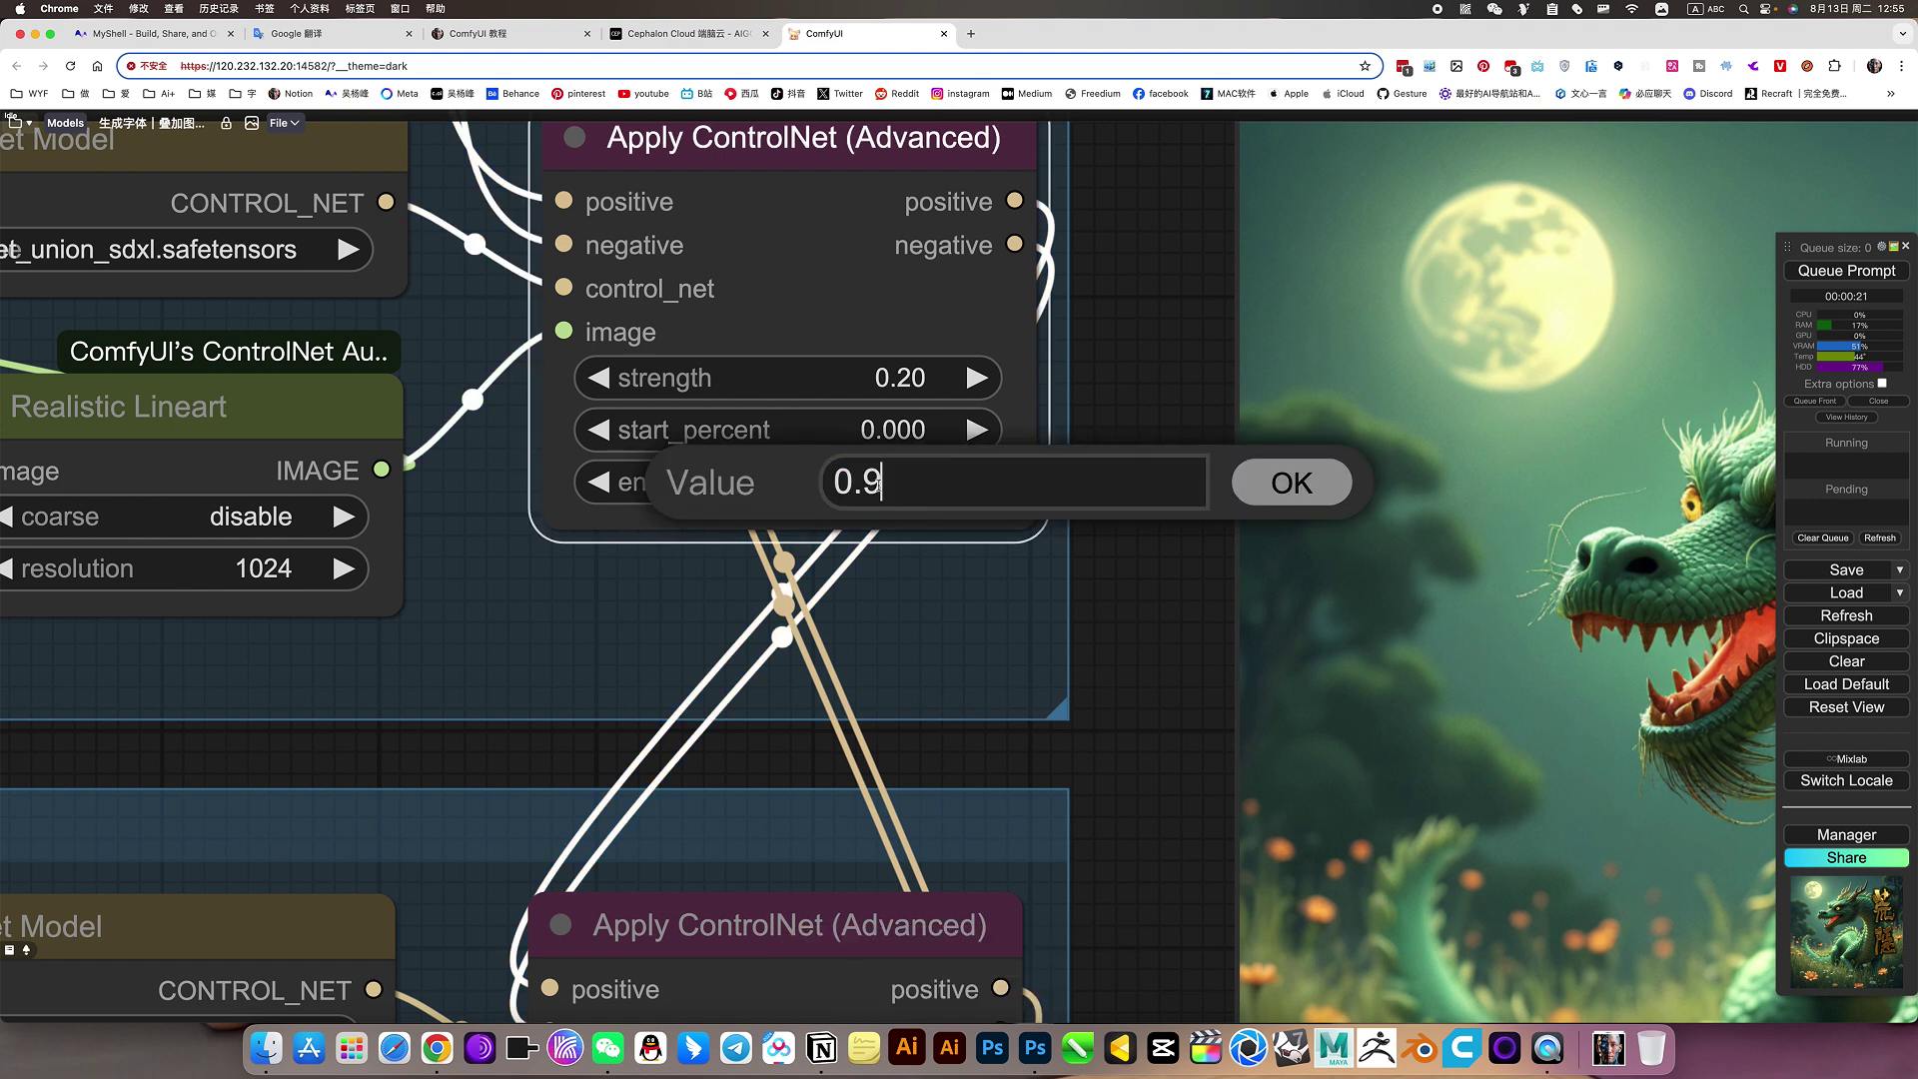
pyautogui.click(1292, 482)
pyautogui.click(926, 431)
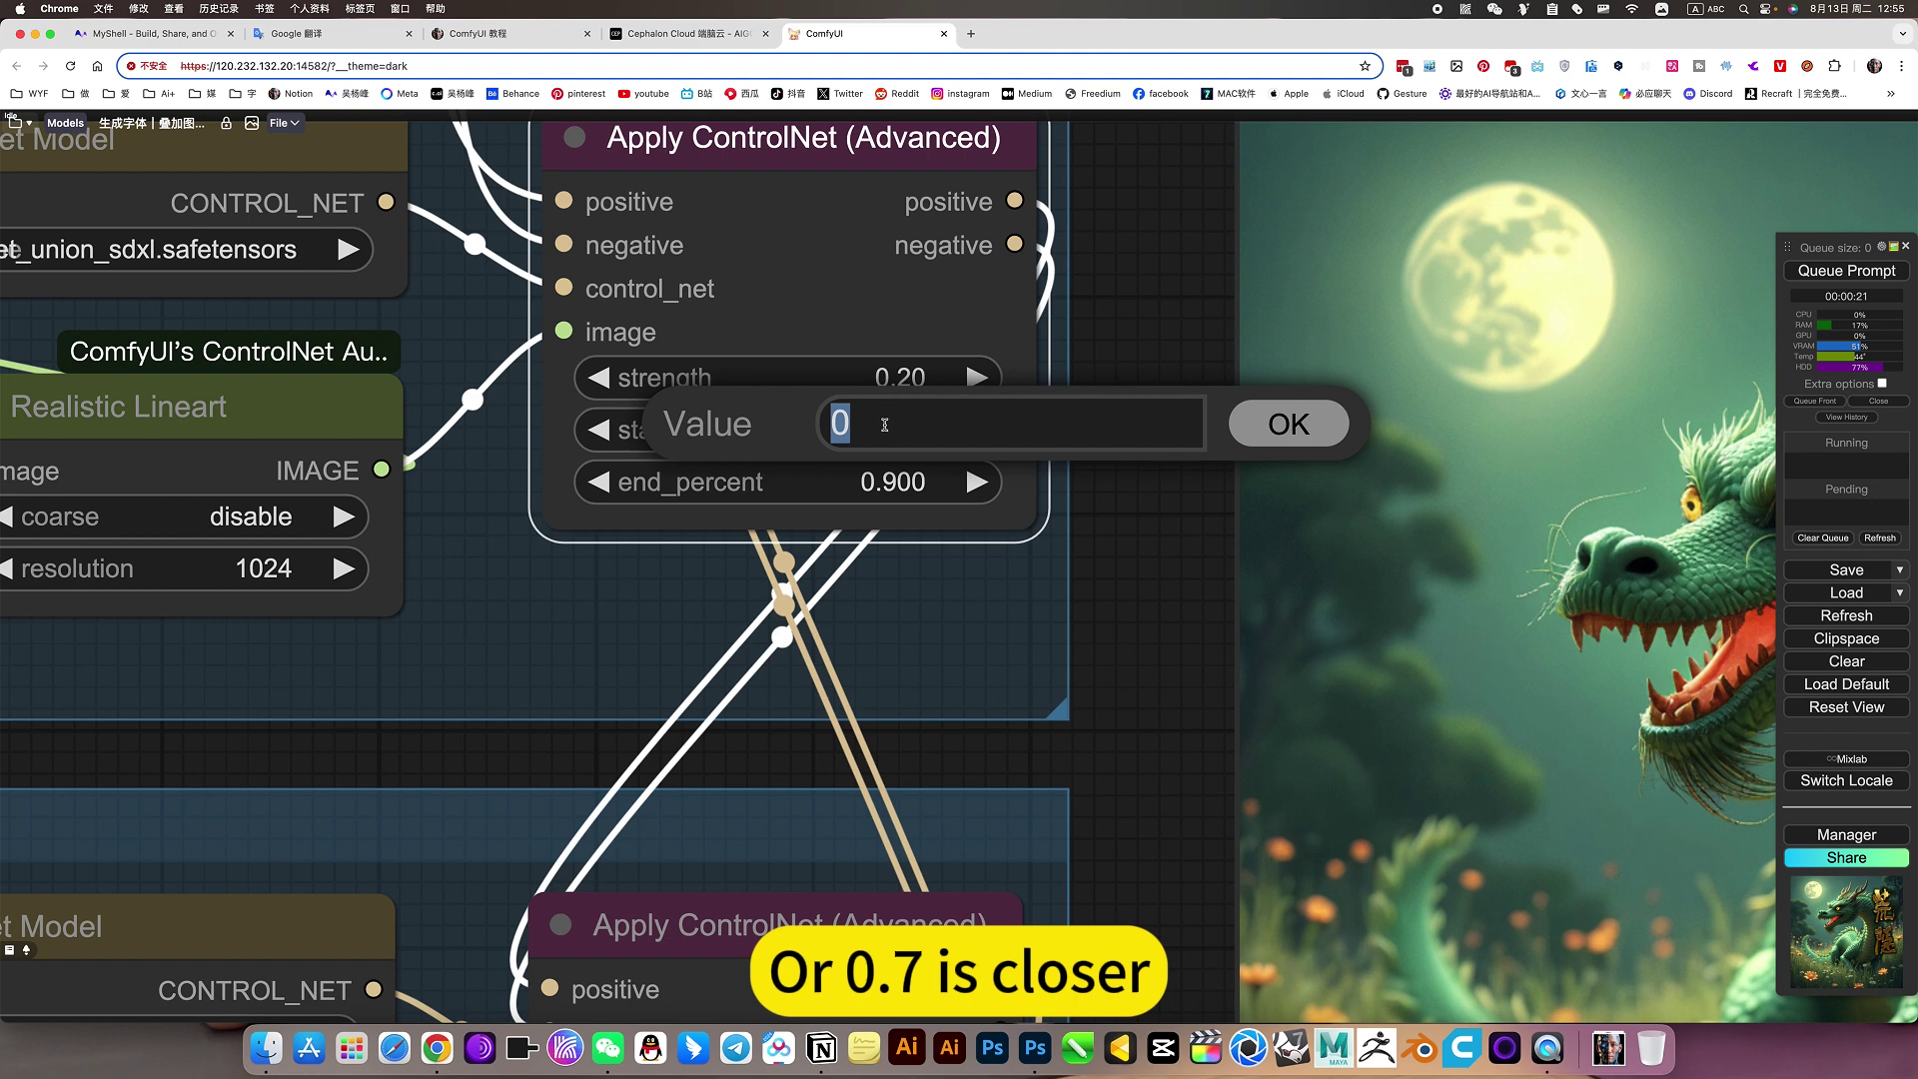
pyautogui.write('.')
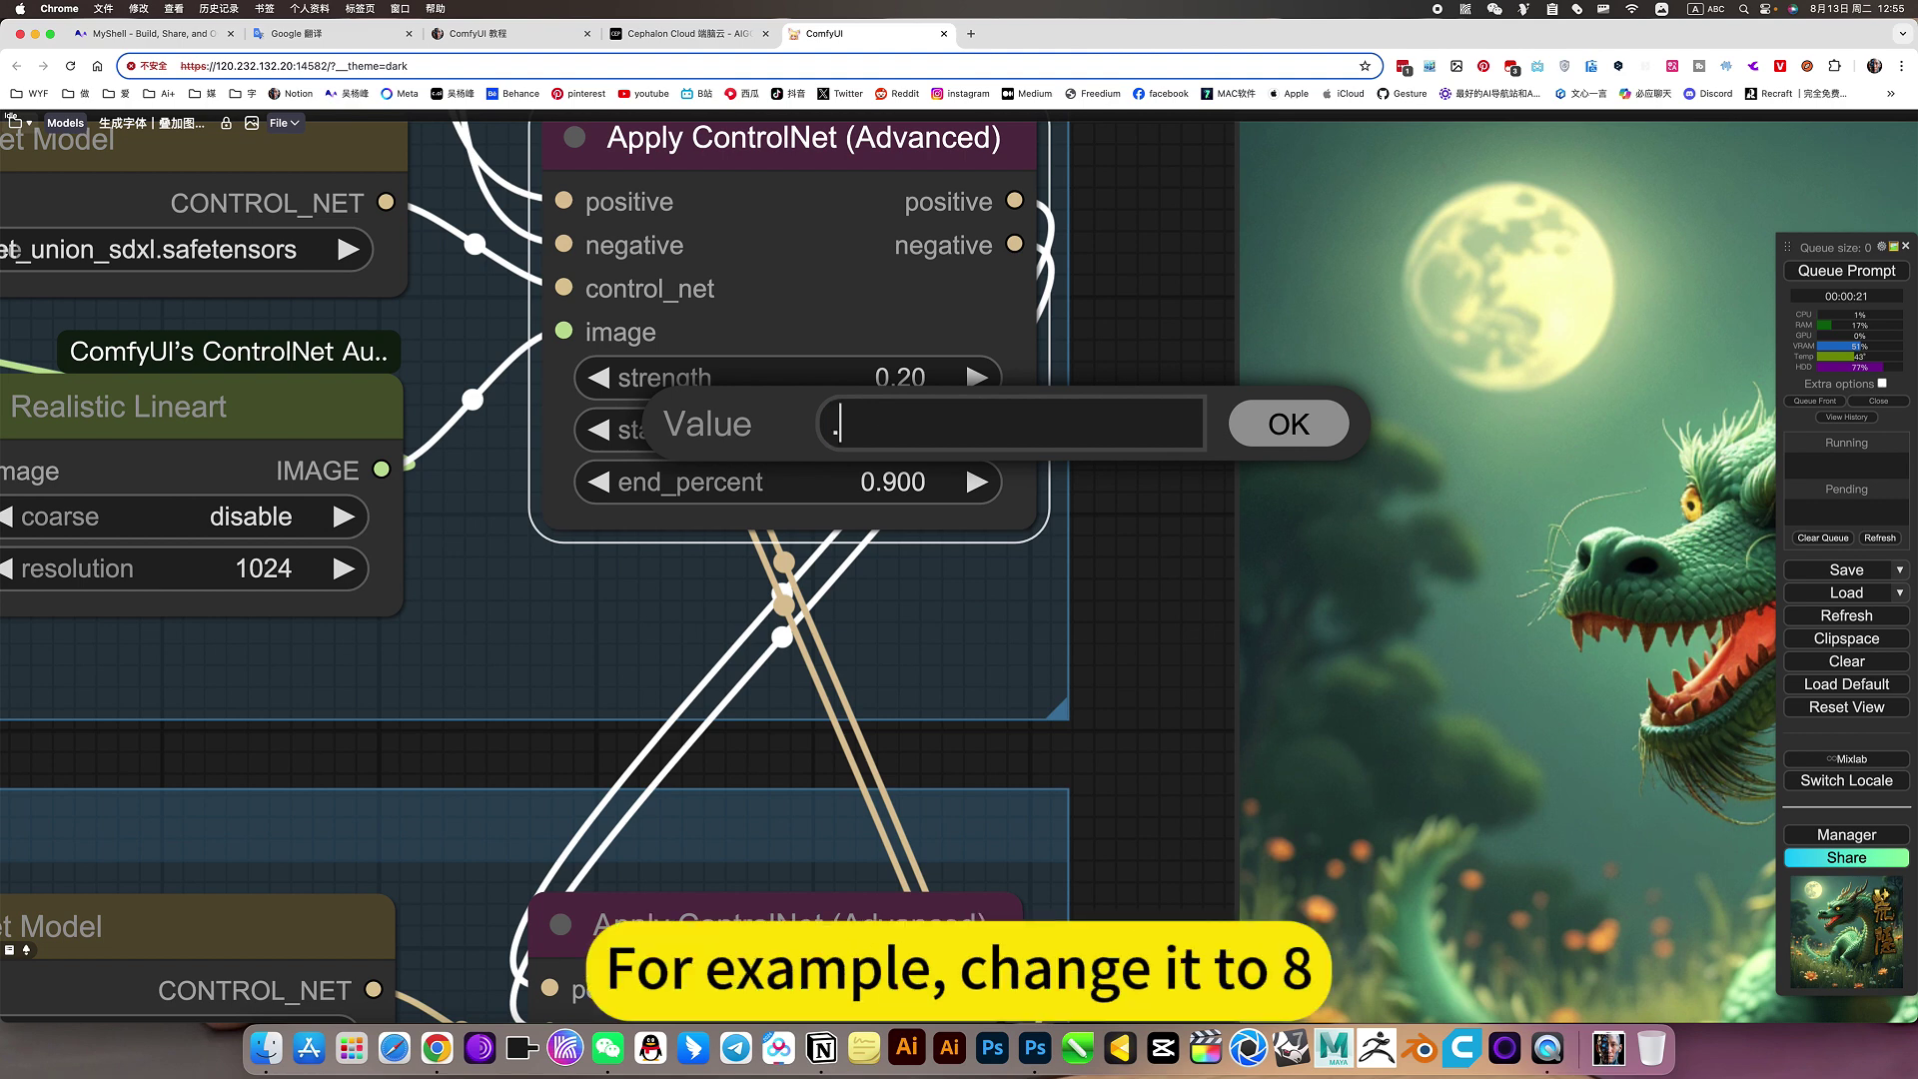
pyautogui.write('8')
pyautogui.press('Return')
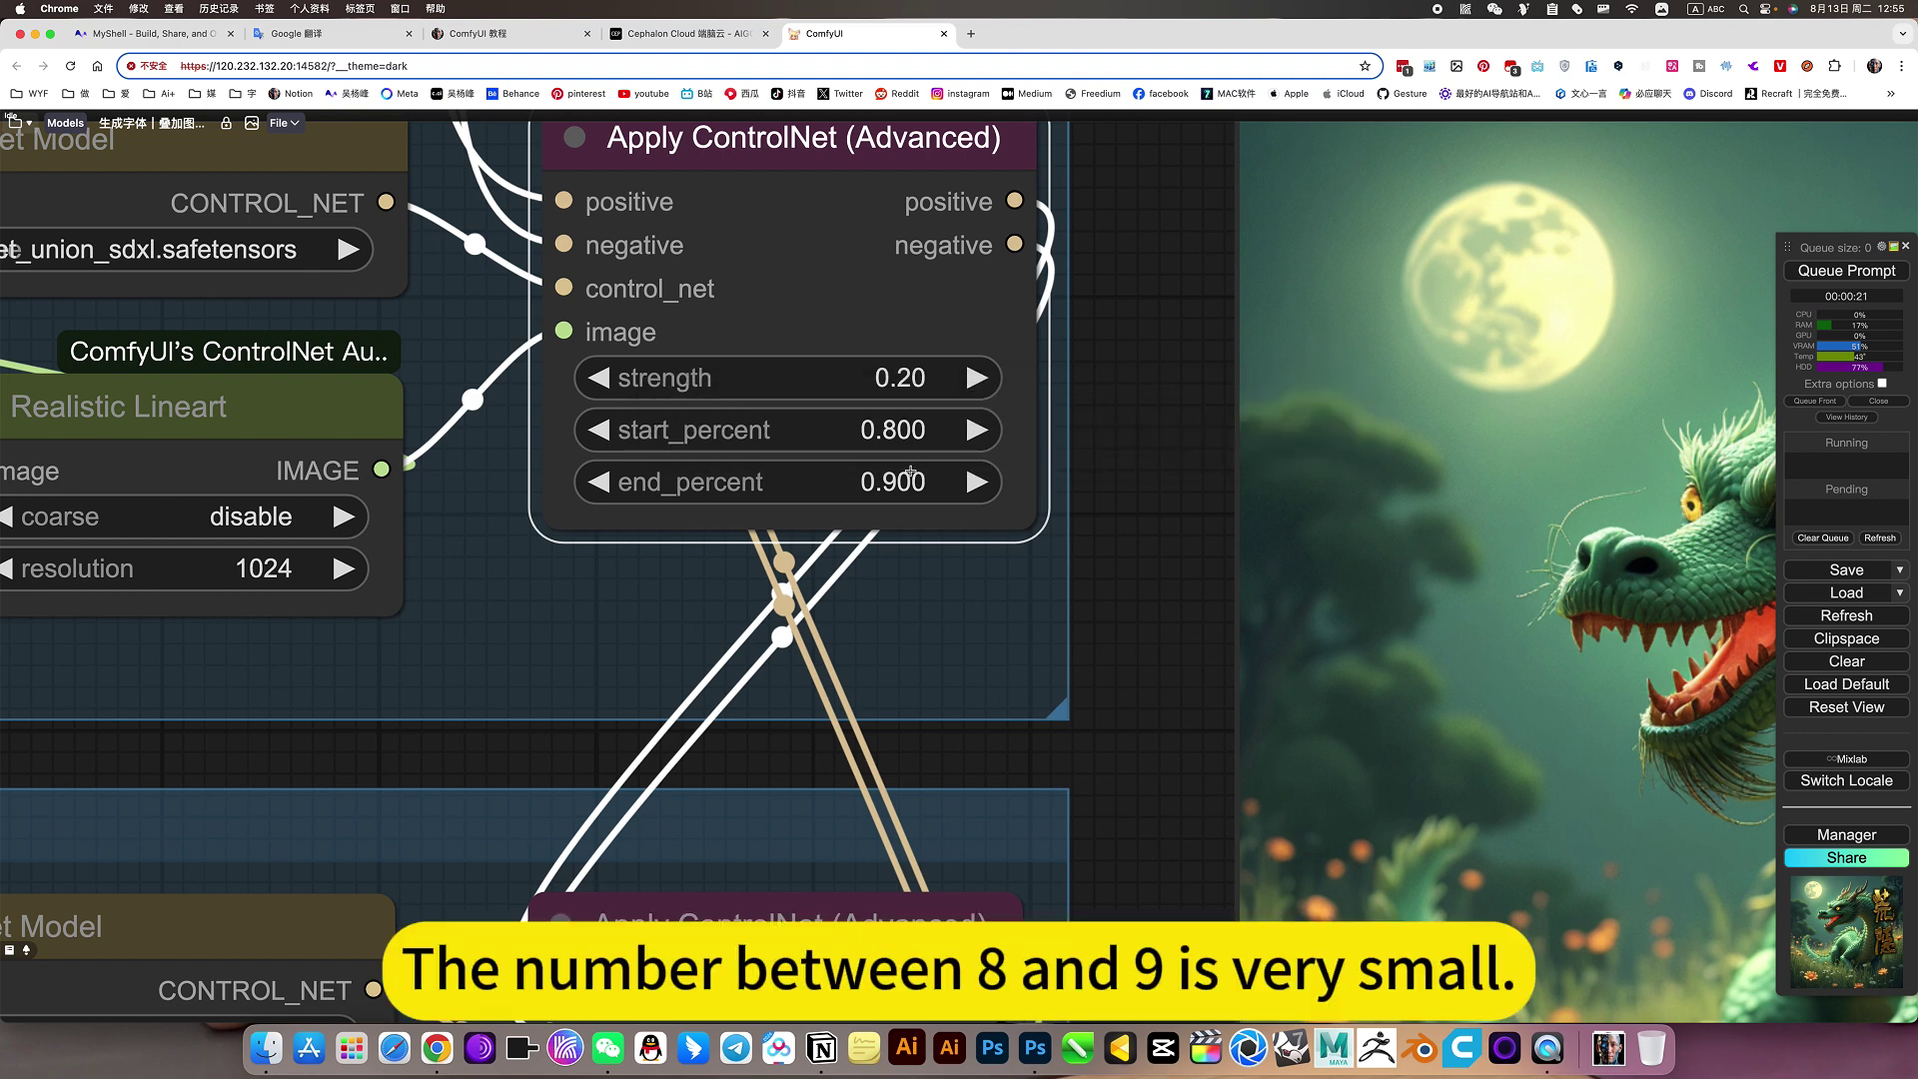
# - Queue a generation with the raised edge-divergence start_percent and follow its progress while reviewing the sampler, prompt and preview nodes
pyautogui.scroll(-7, 1149, 610)
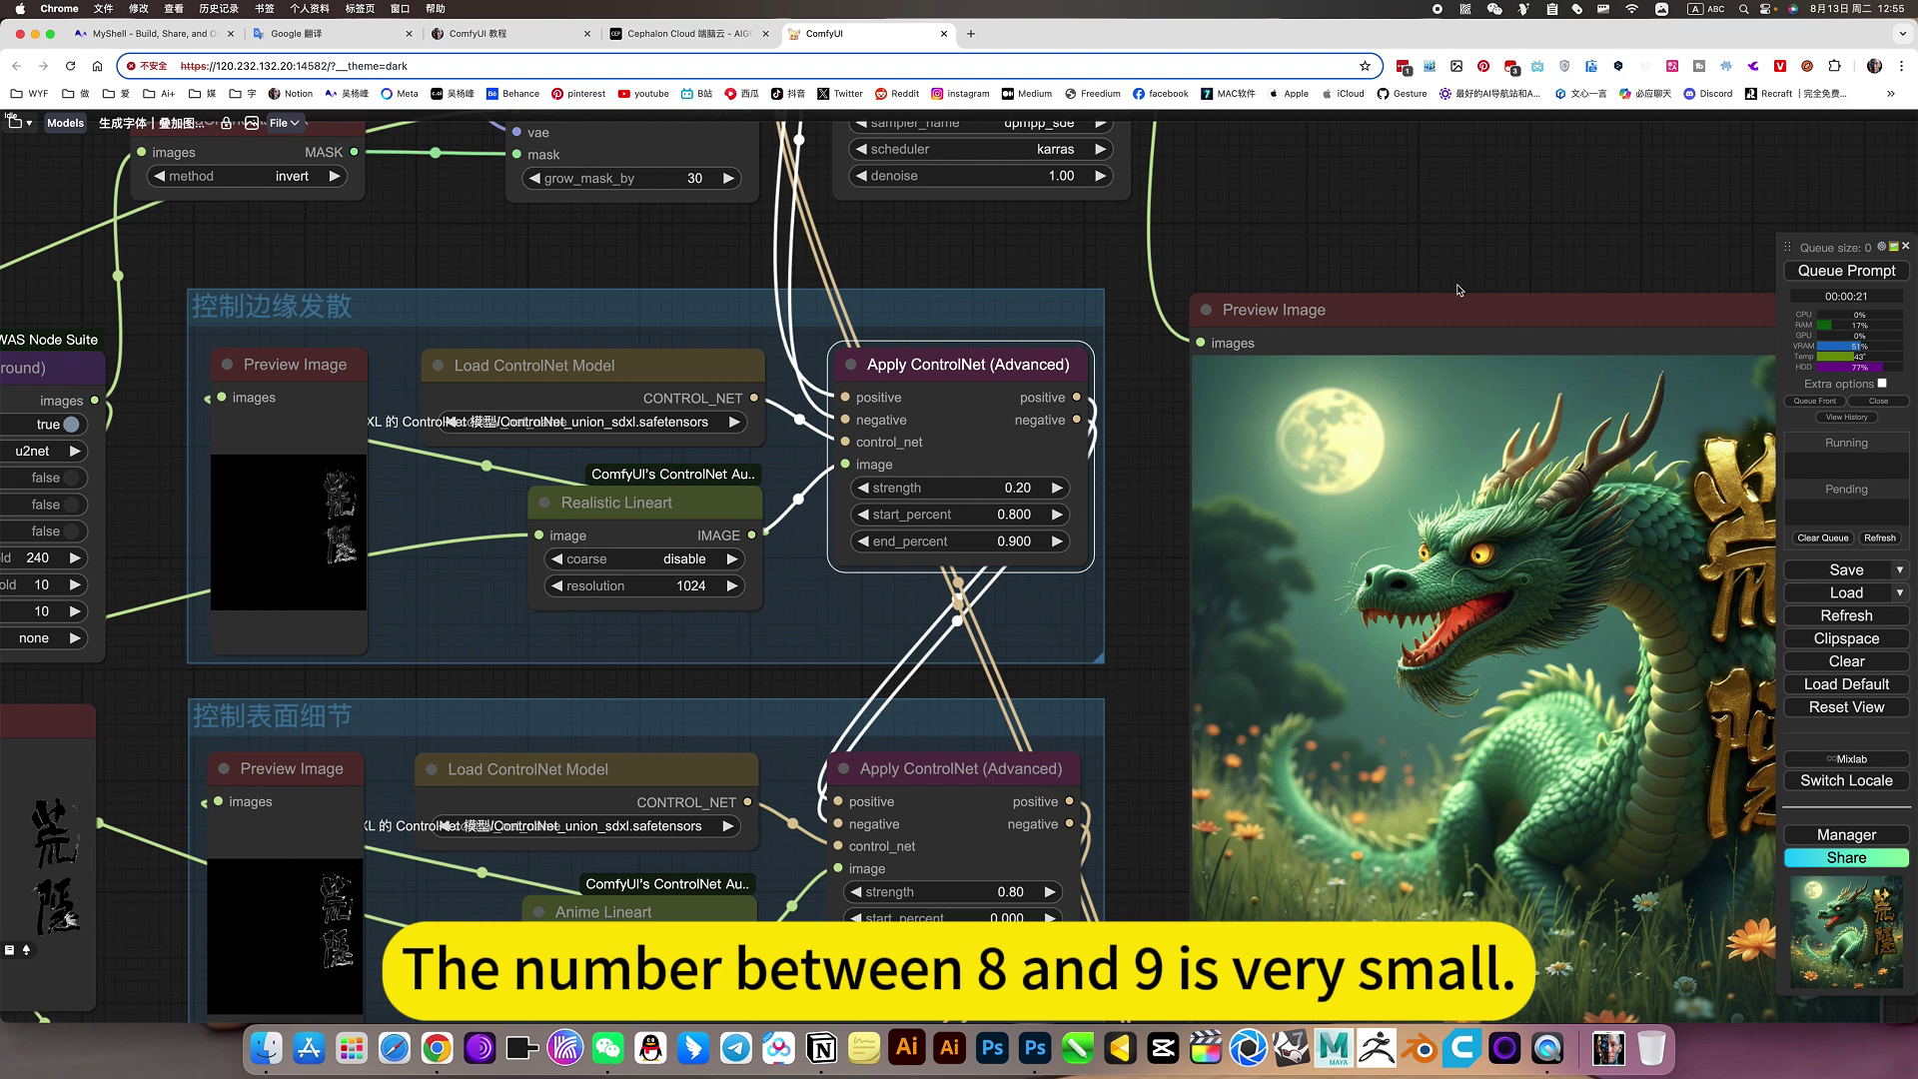
pyautogui.moveTo(1475, 218); pyautogui.dragTo(1114, 175)
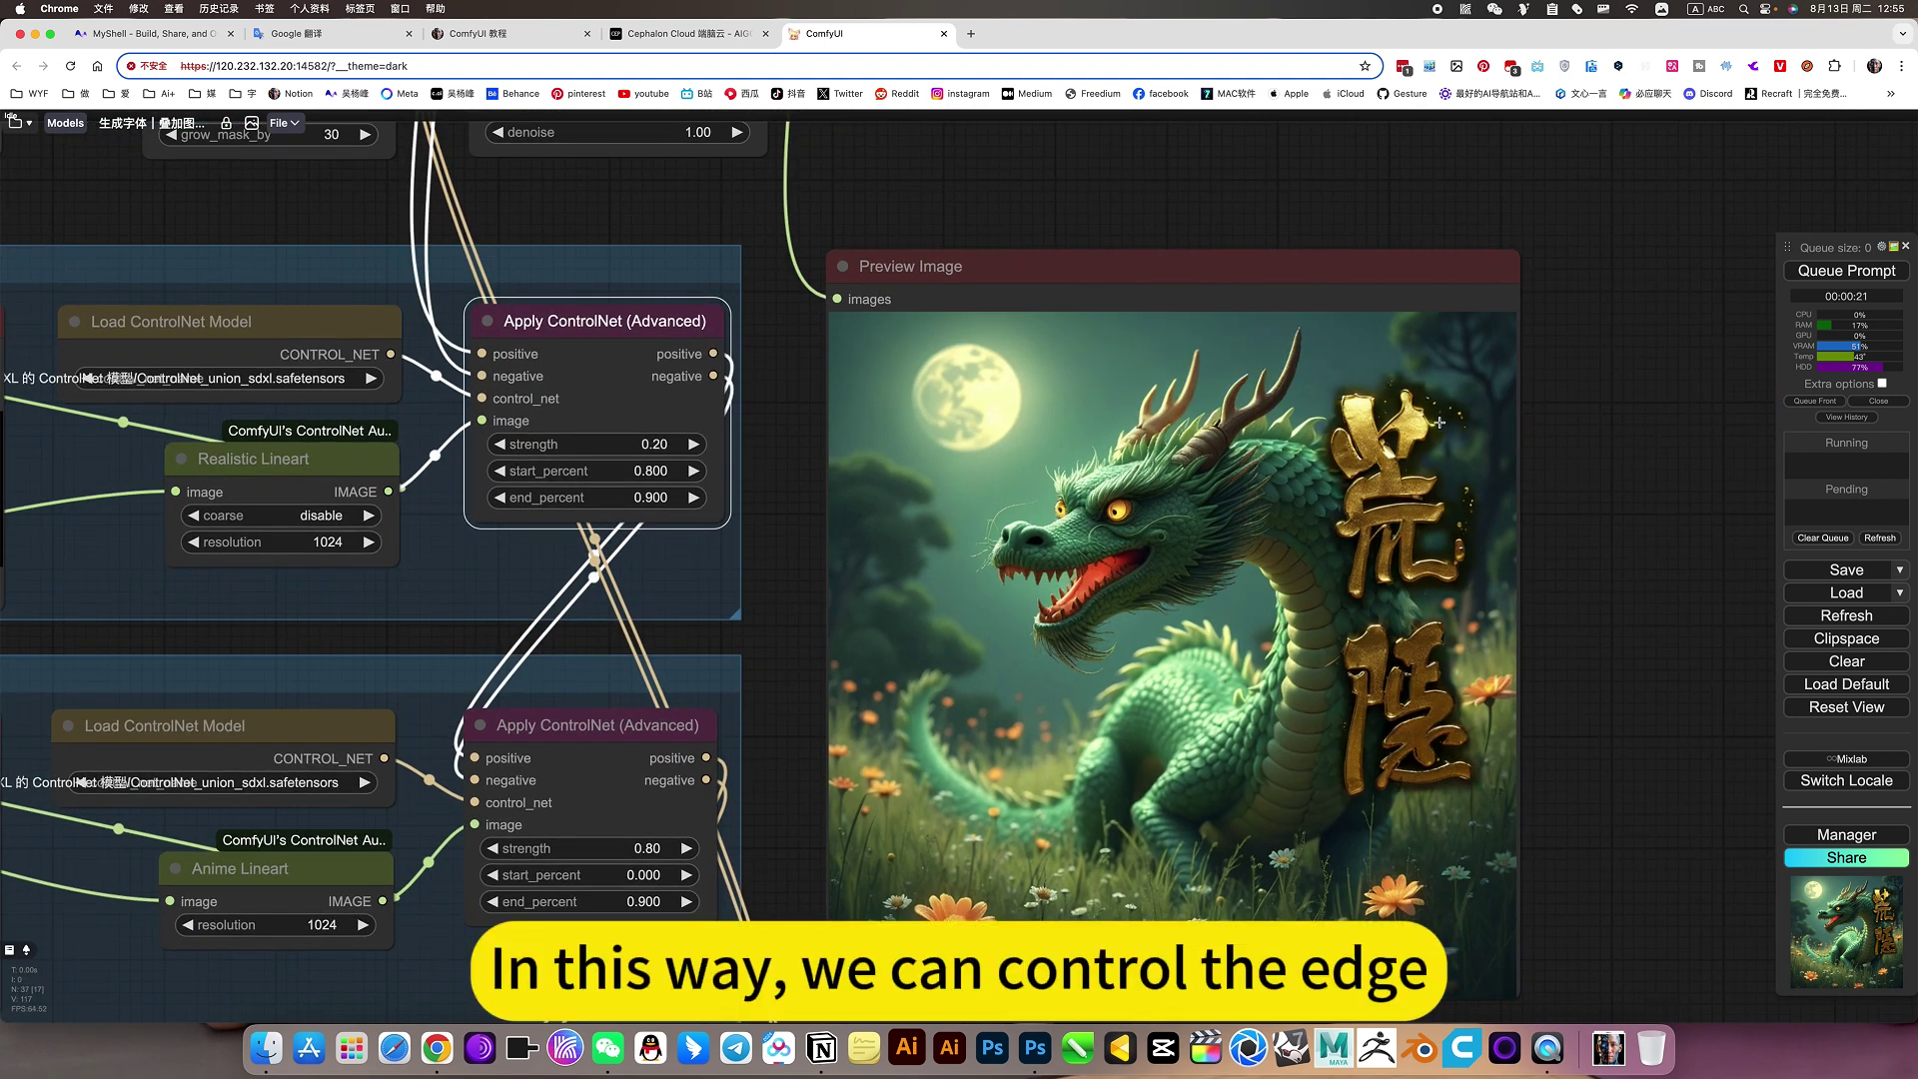
pyautogui.click(1847, 271)
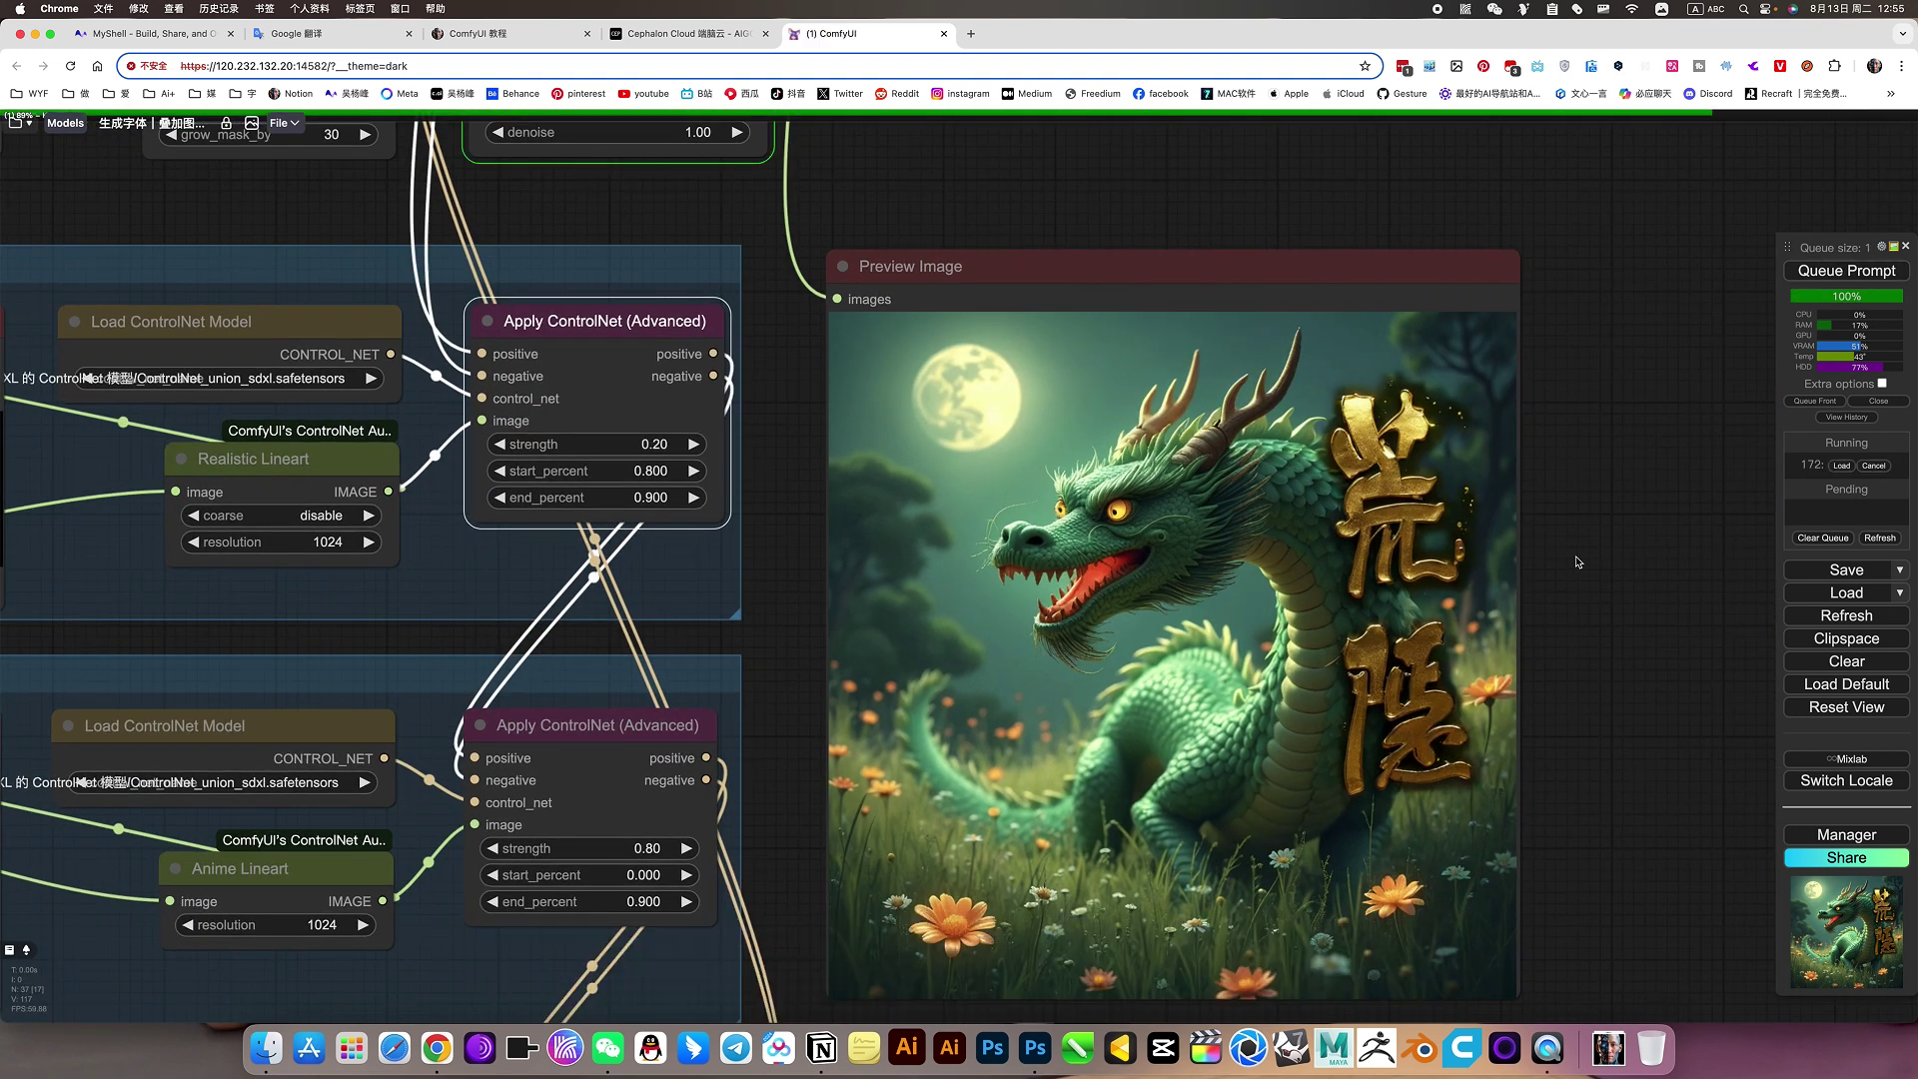
pyautogui.scroll(-3, 1598, 600)
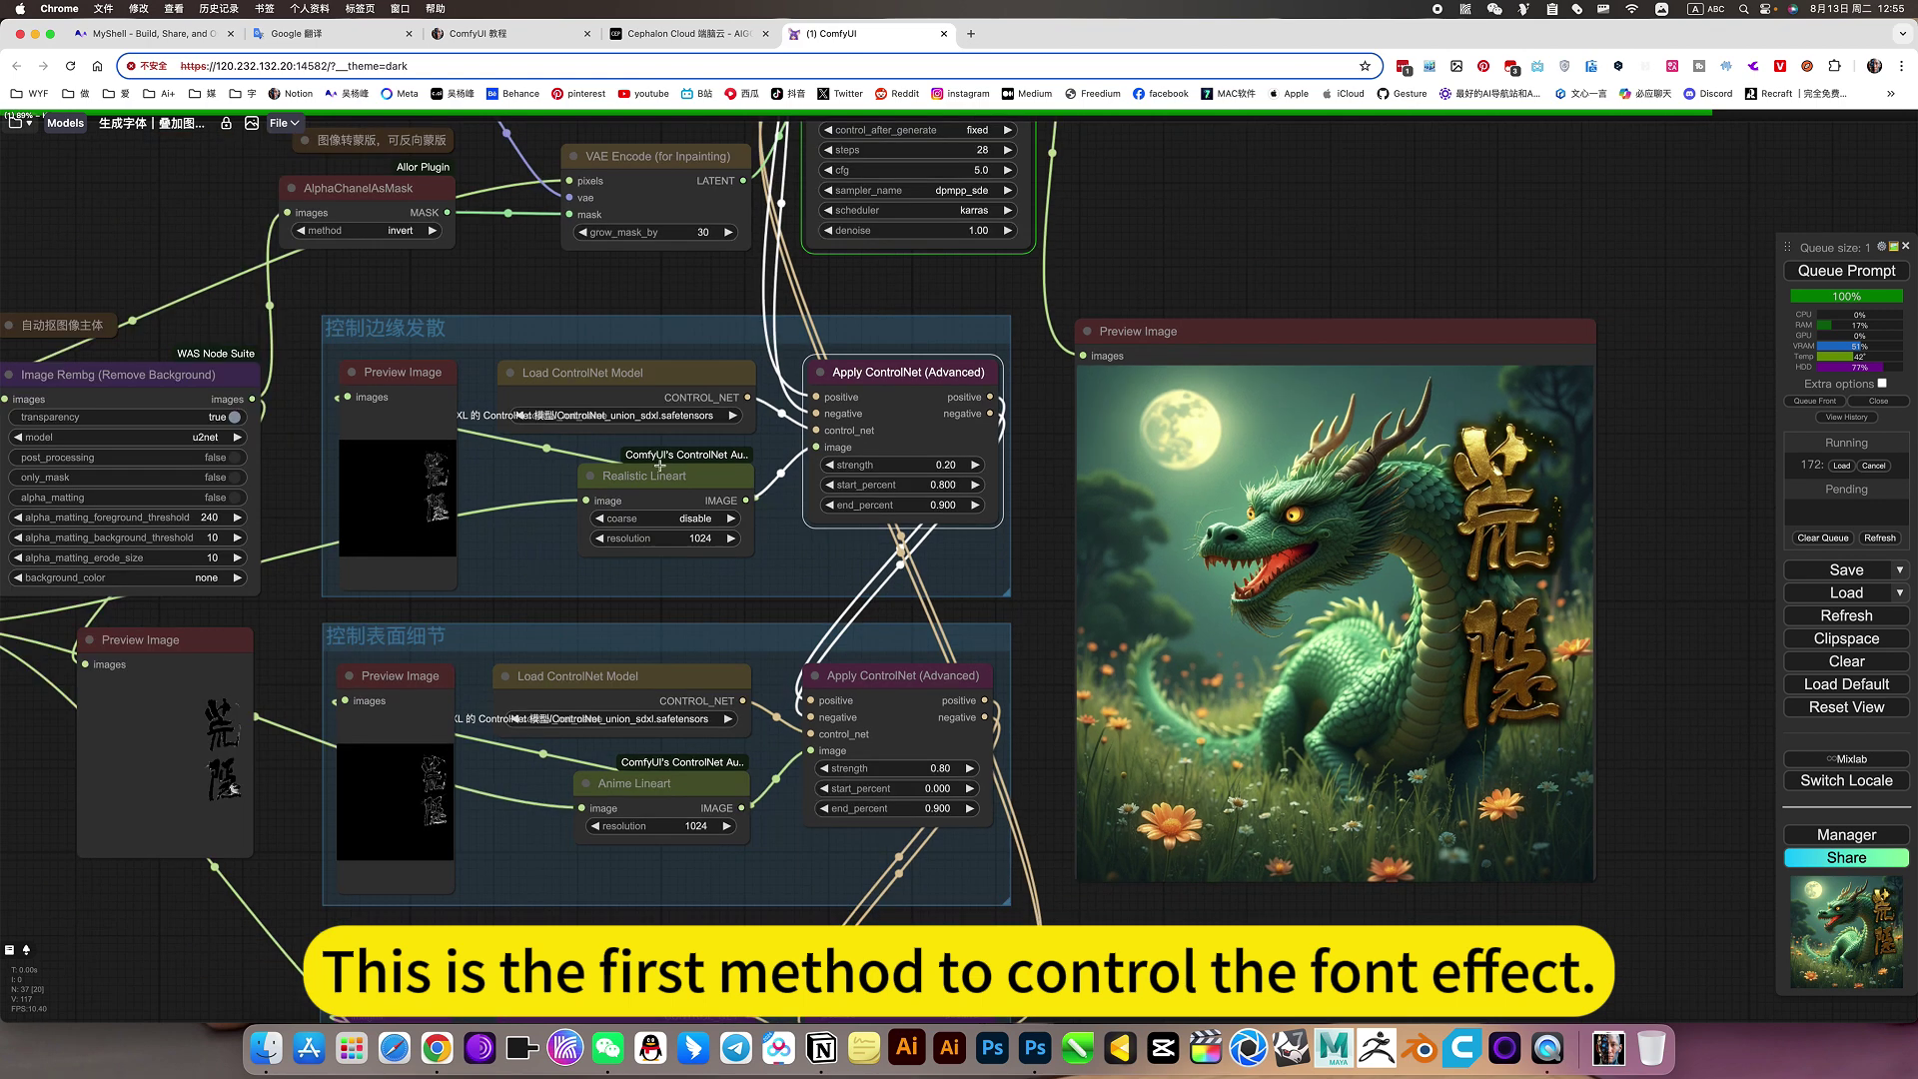
pyautogui.scroll(-1, 1596, 607)
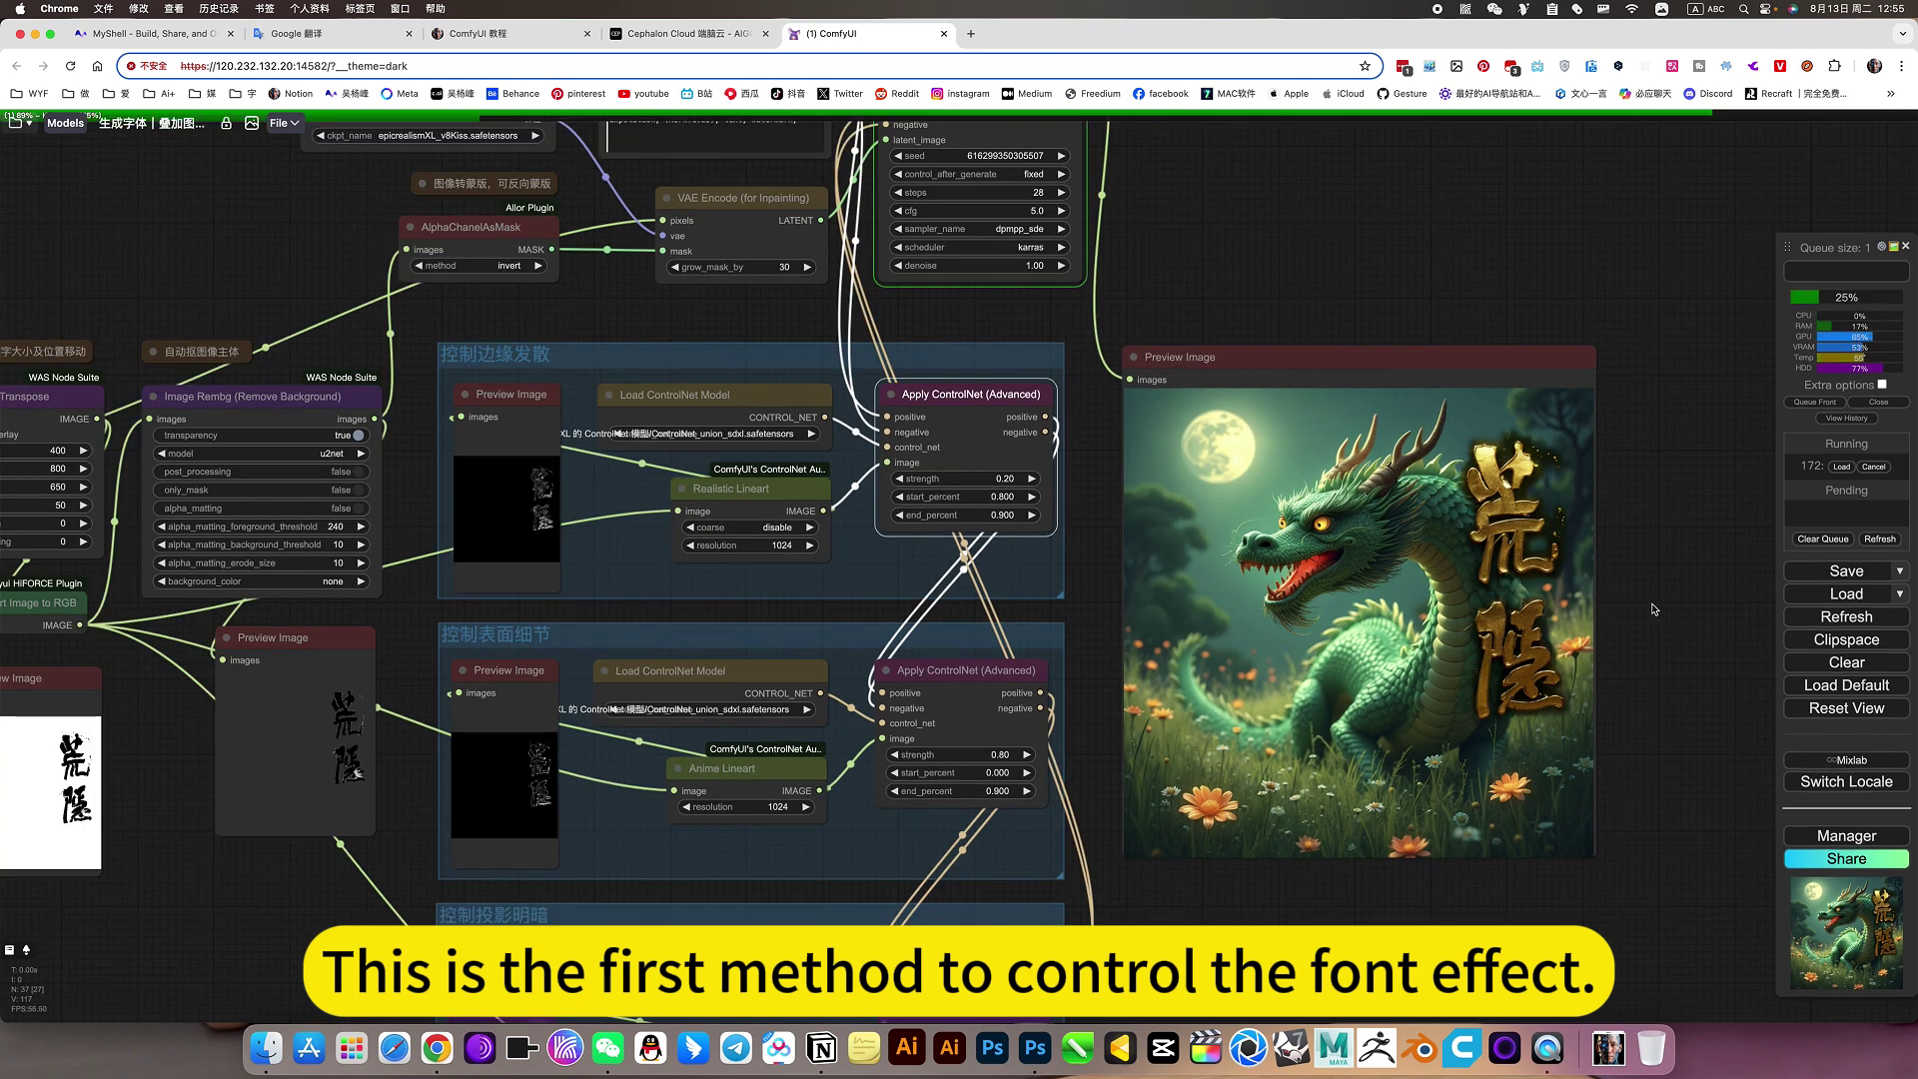
pyautogui.moveTo(1654, 608); pyautogui.dragTo(1647, 650)
pyautogui.scroll(1, 1649, 655)
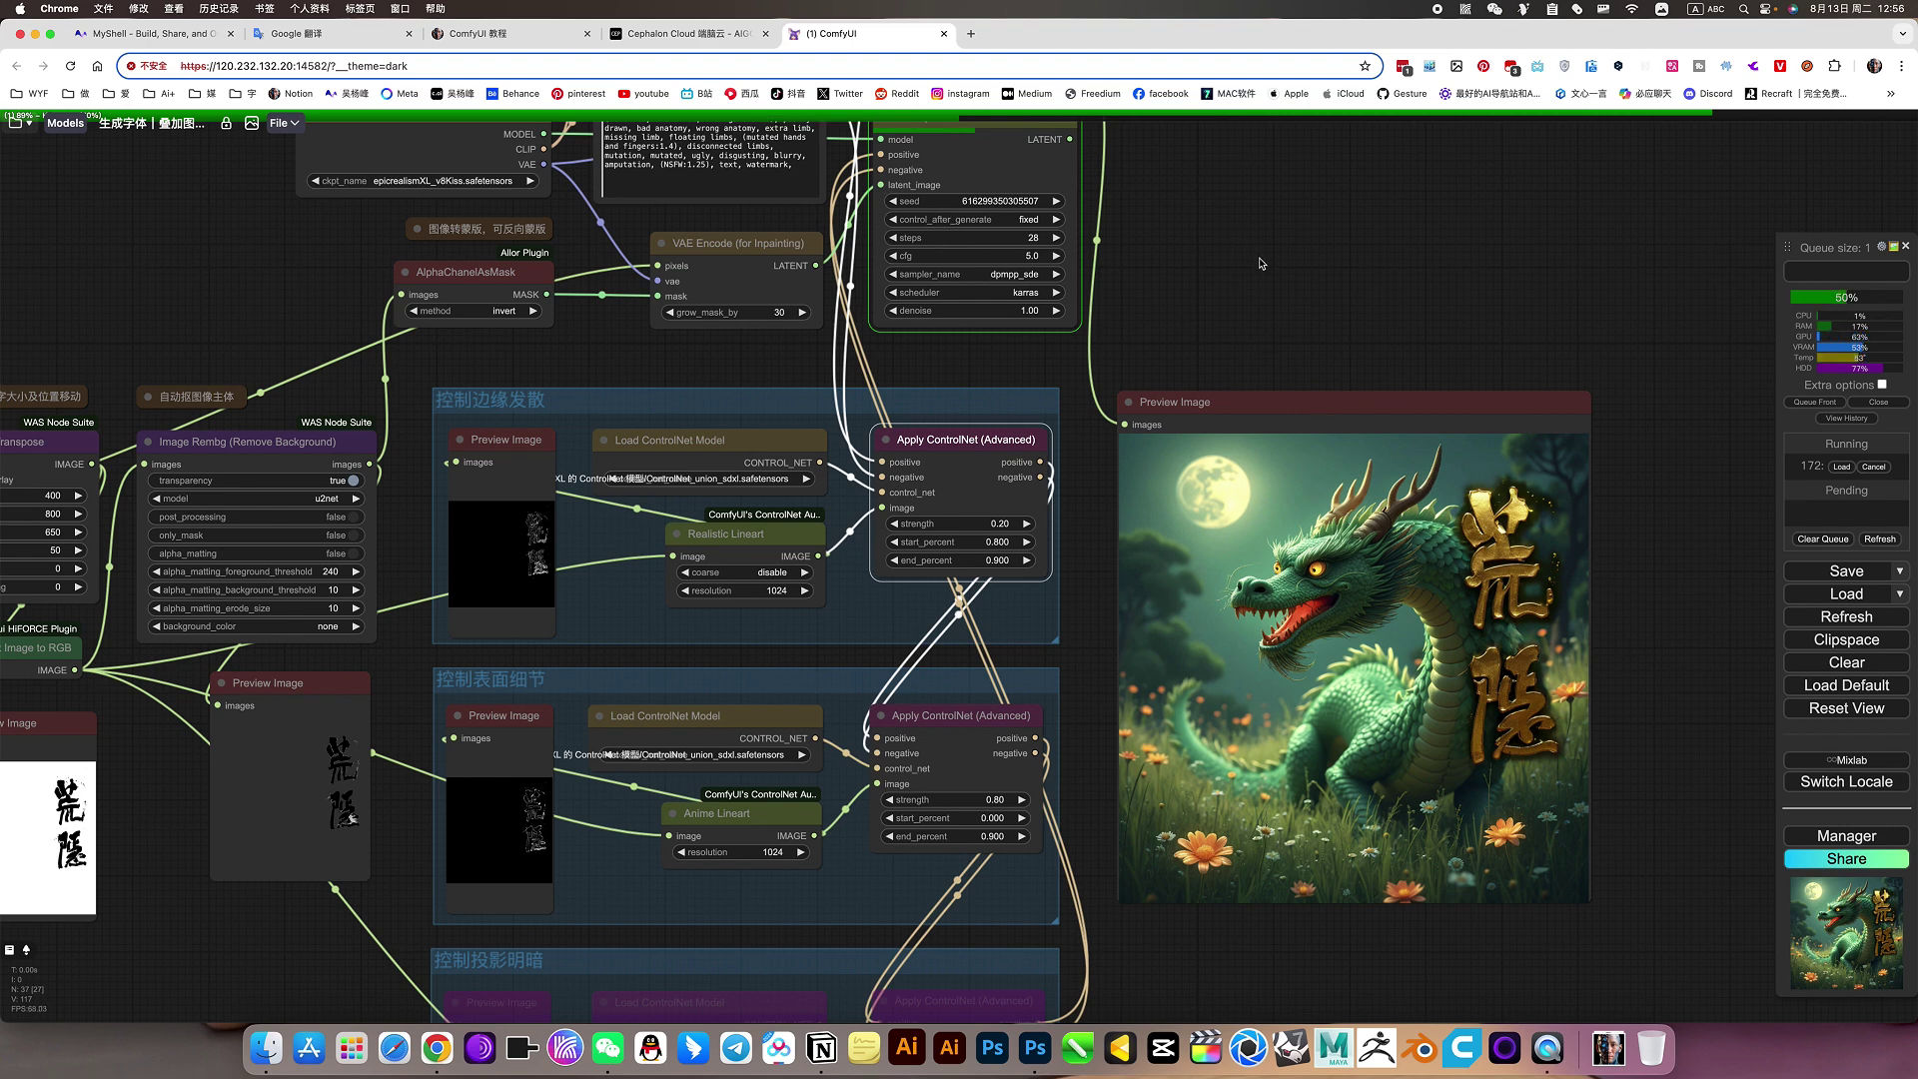
pyautogui.scroll(3, 1508, 545)
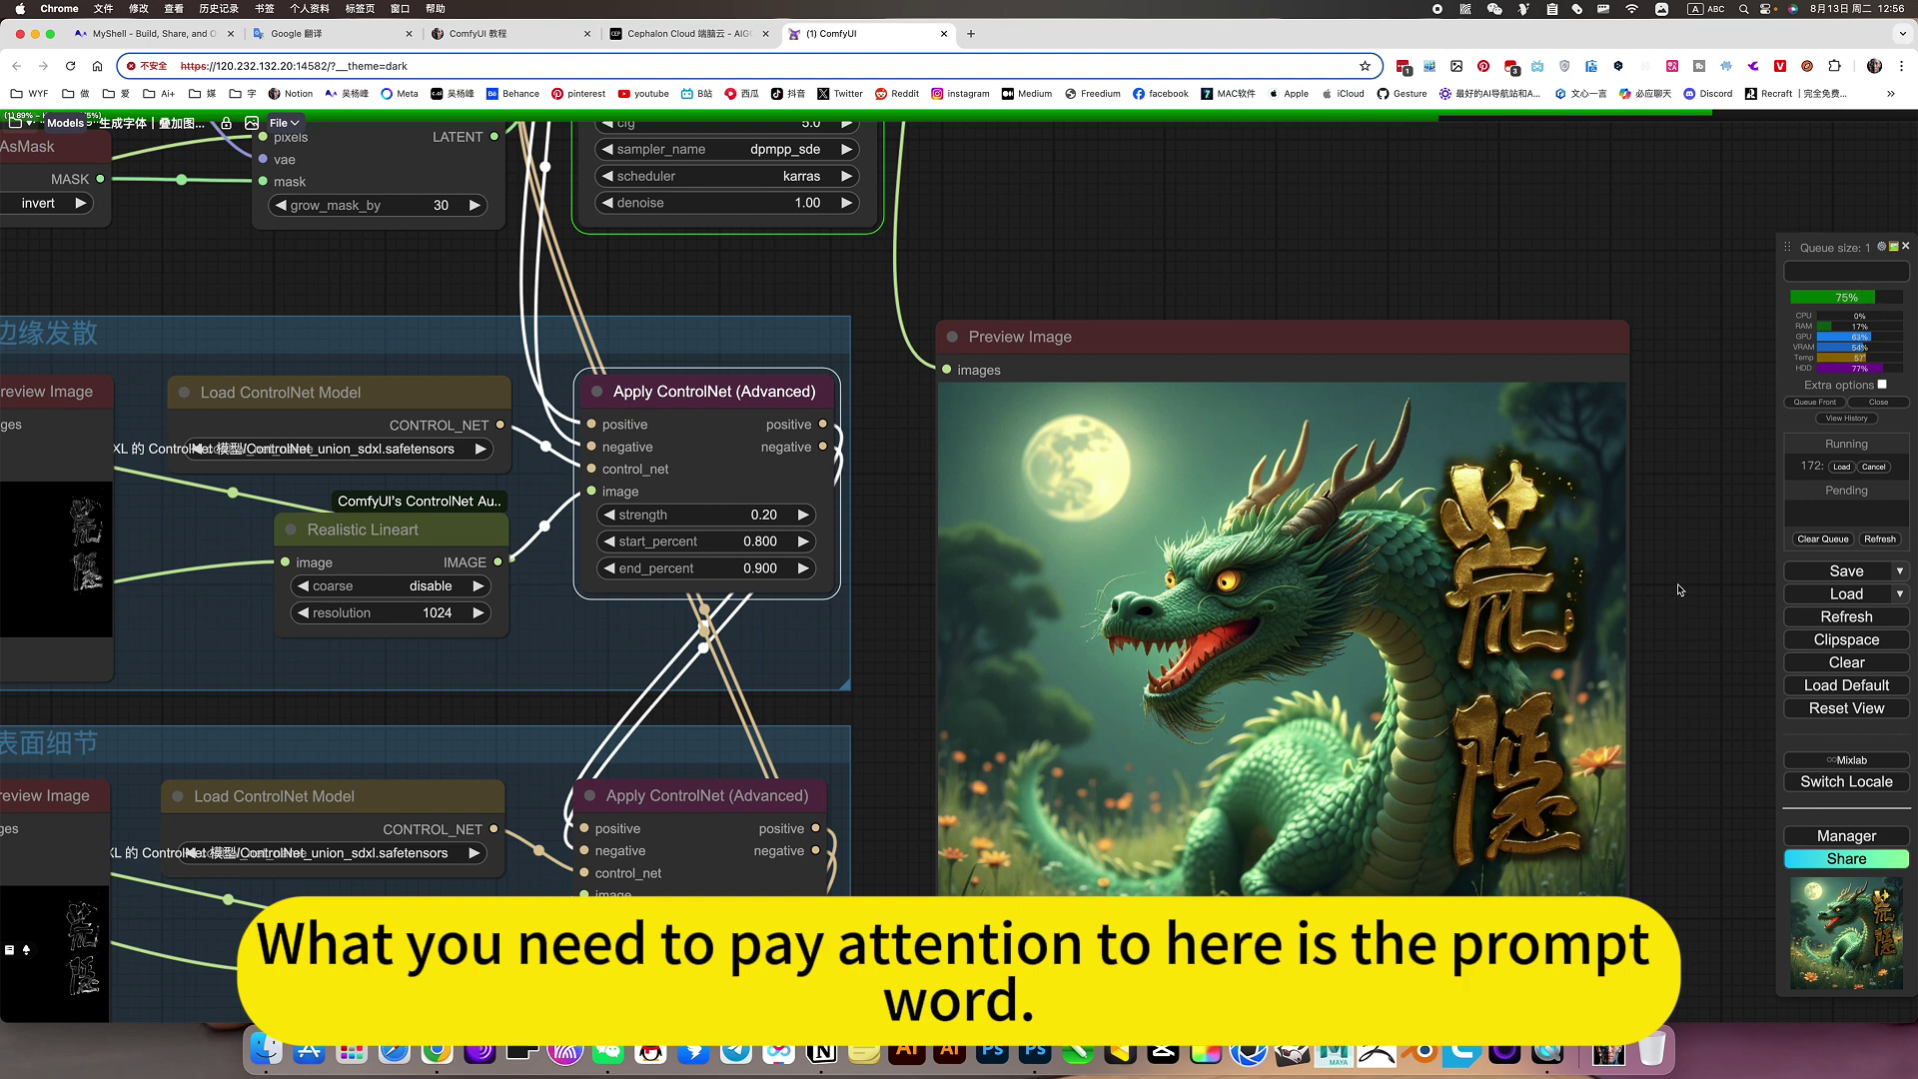
pyautogui.scroll(-1, 1682, 590)
pyautogui.scroll(-3, 1683, 590)
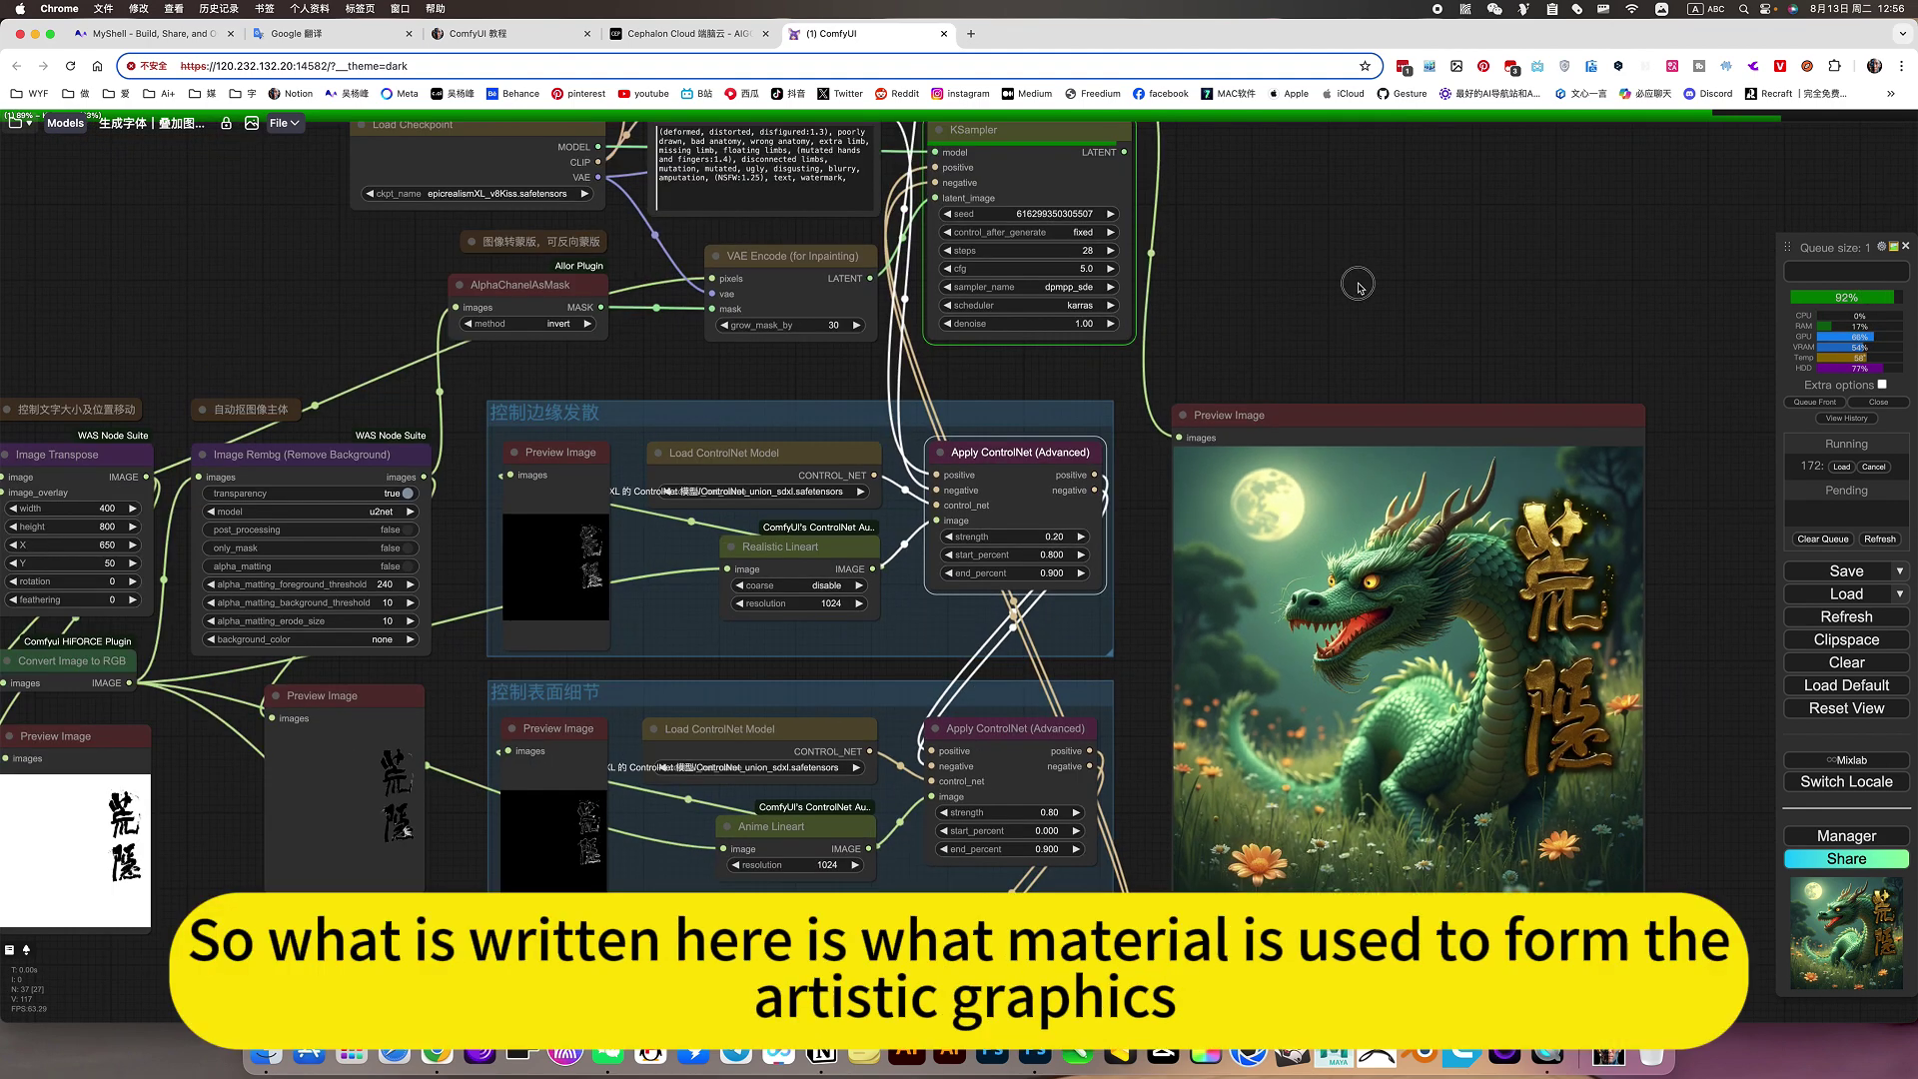
pyautogui.moveTo(1354, 270); pyautogui.dragTo(1391, 355)
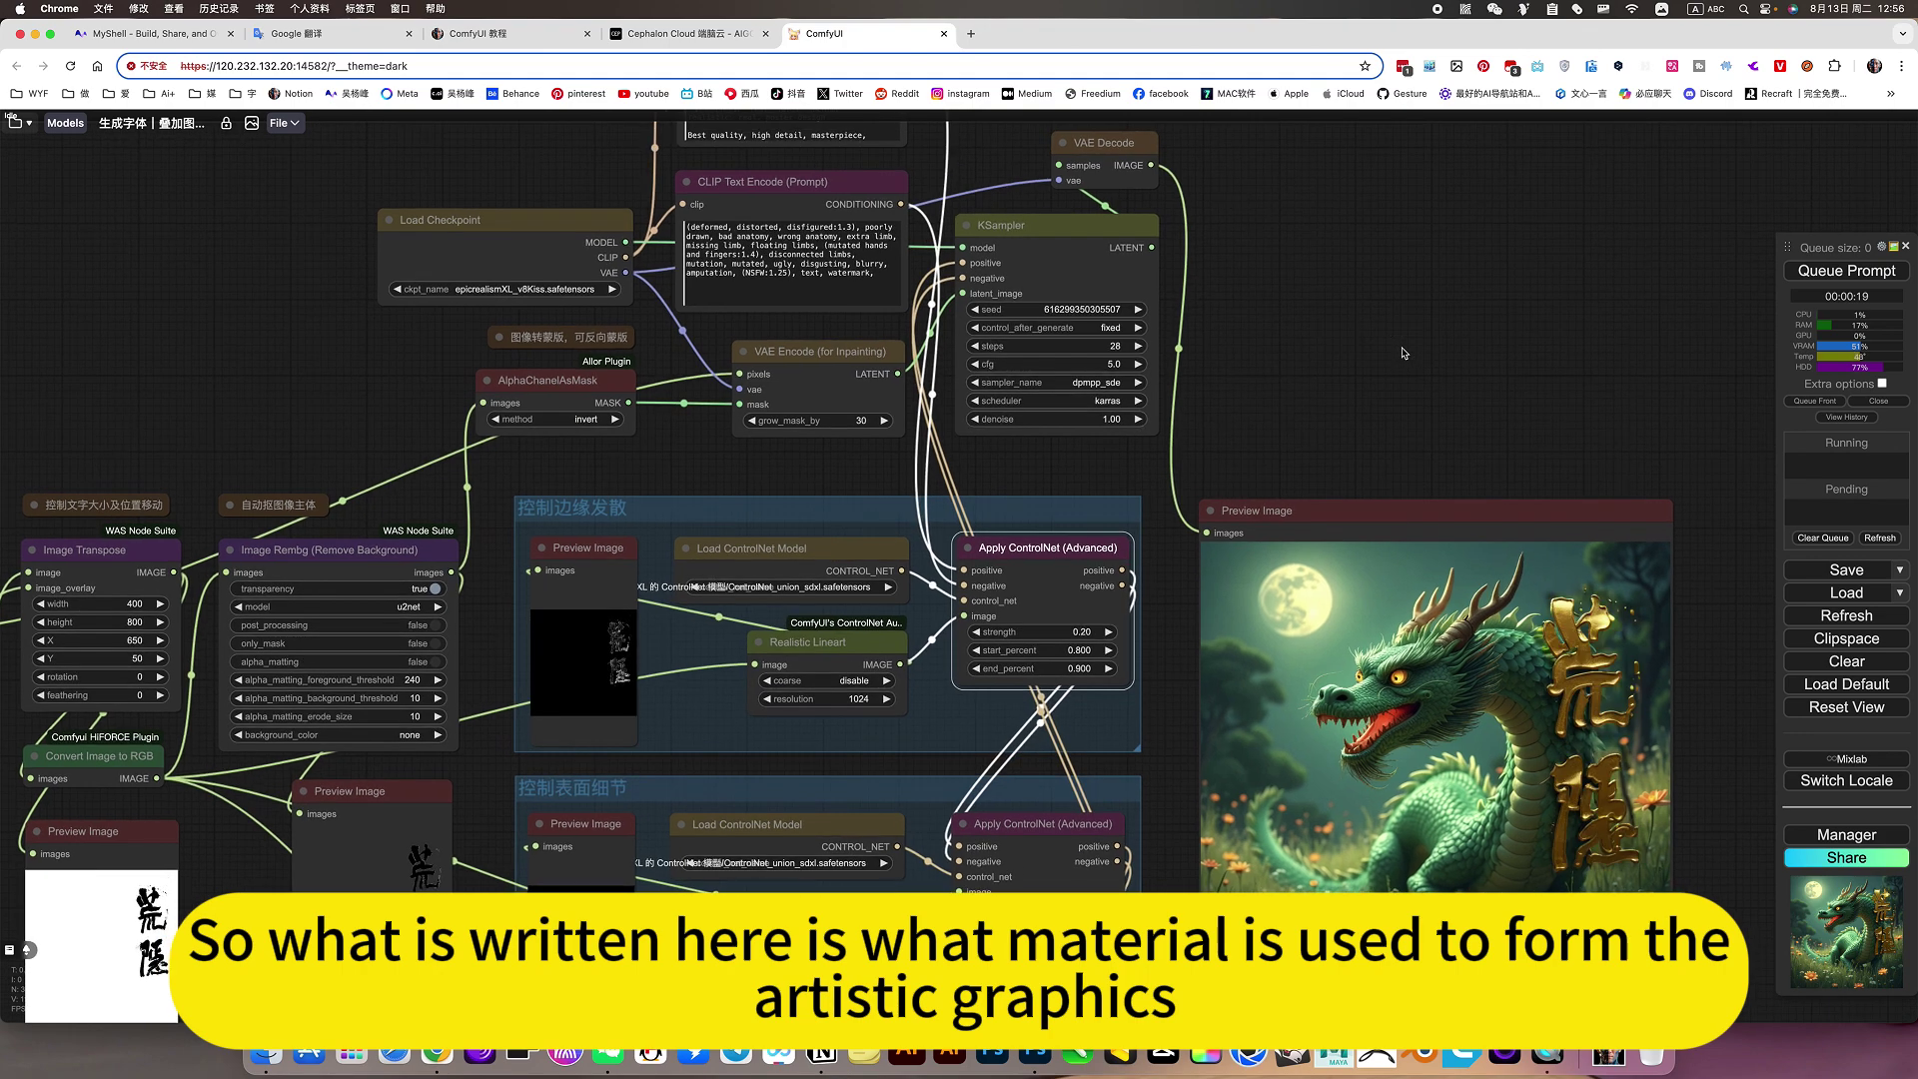
# - Examine the edges and shadow of the regenerated gold lettering against the dragon image
pyautogui.scroll(-3, 1404, 352)
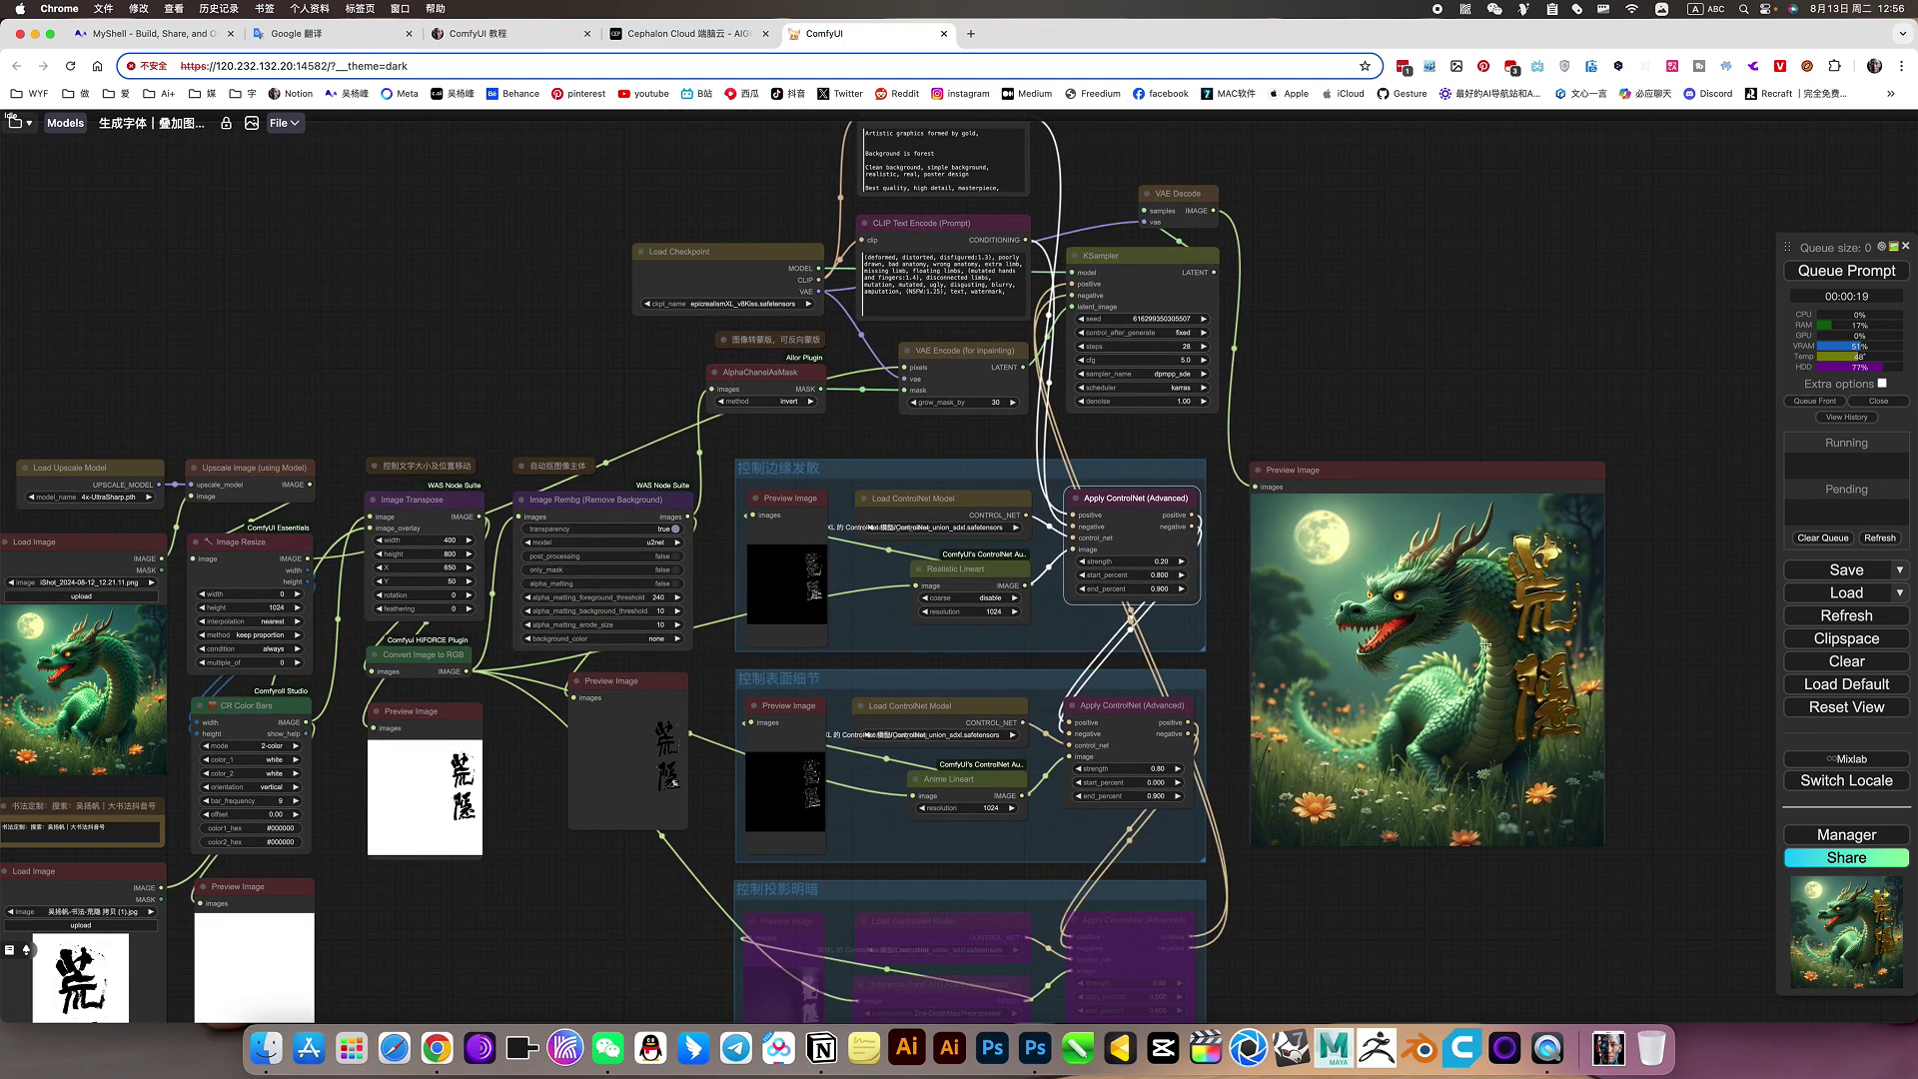
pyautogui.scroll(5, 1487, 644)
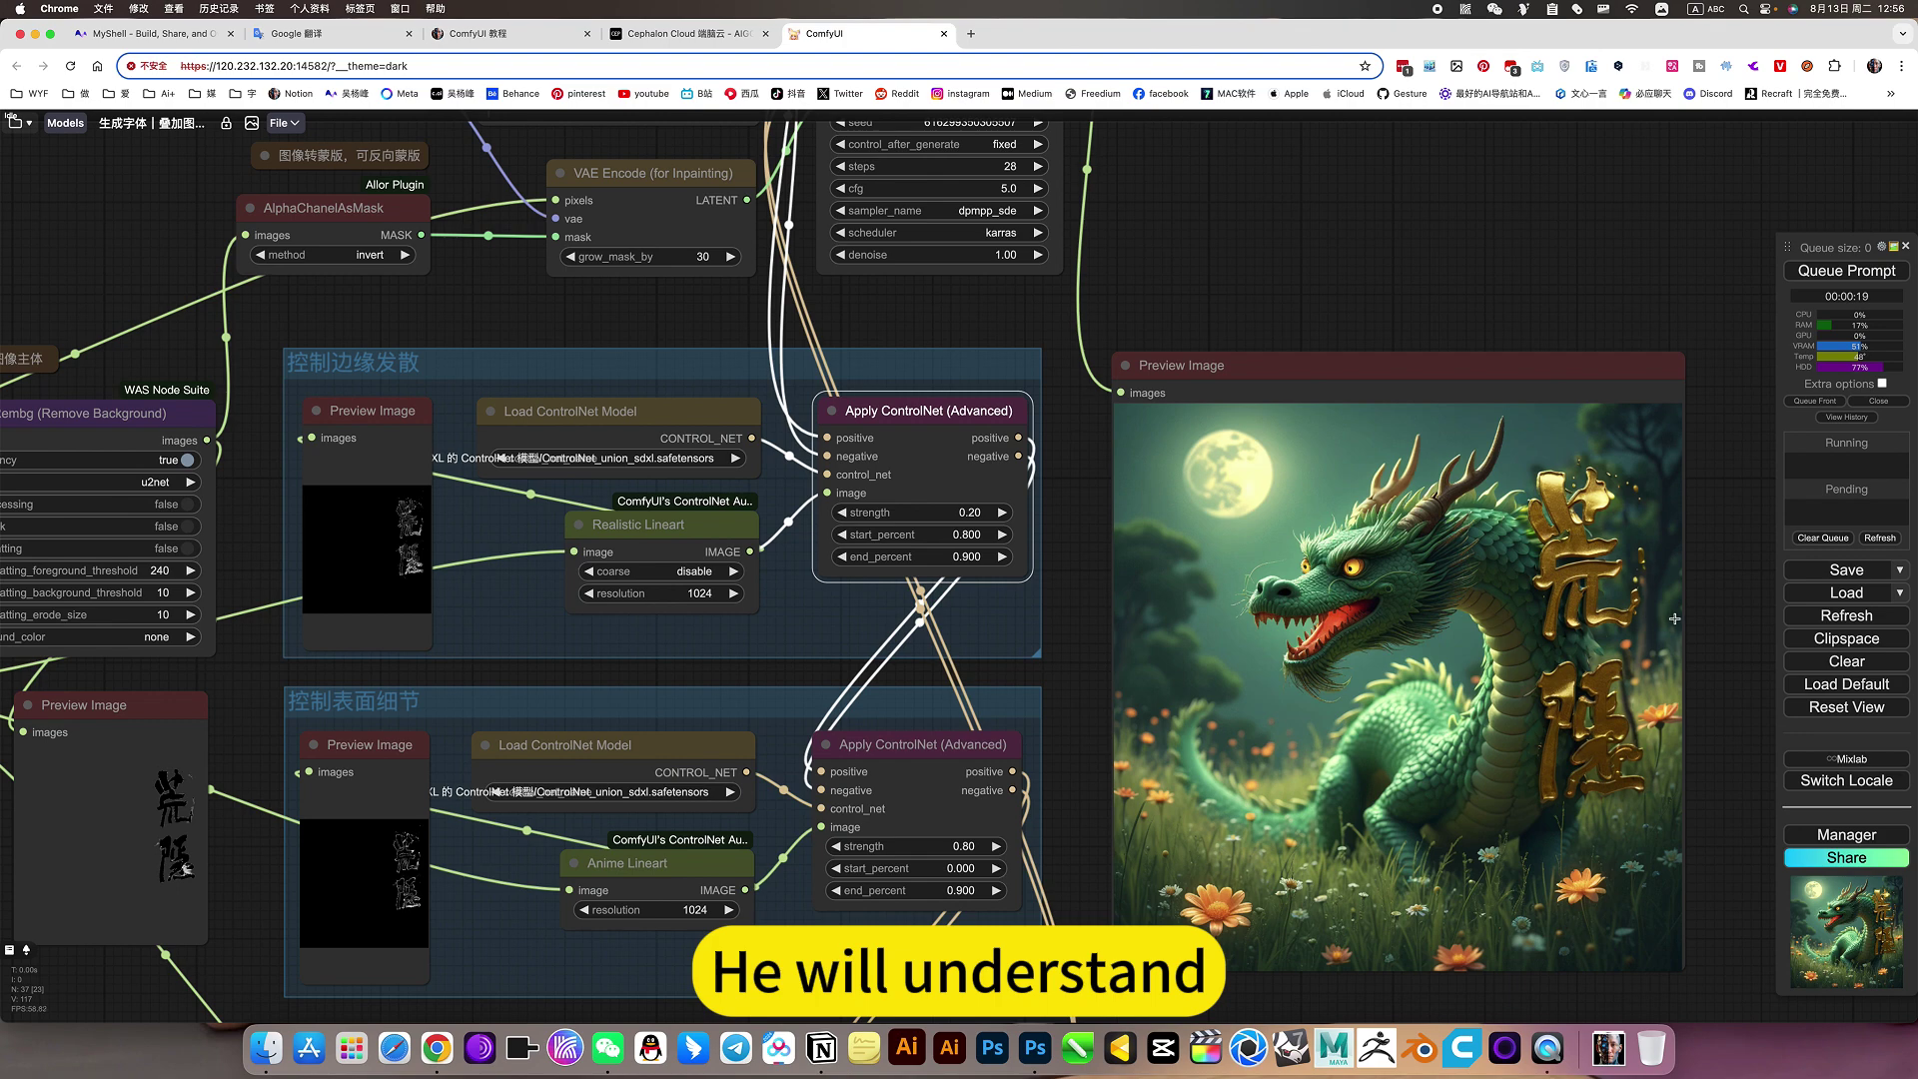
pyautogui.scroll(5, 1675, 619)
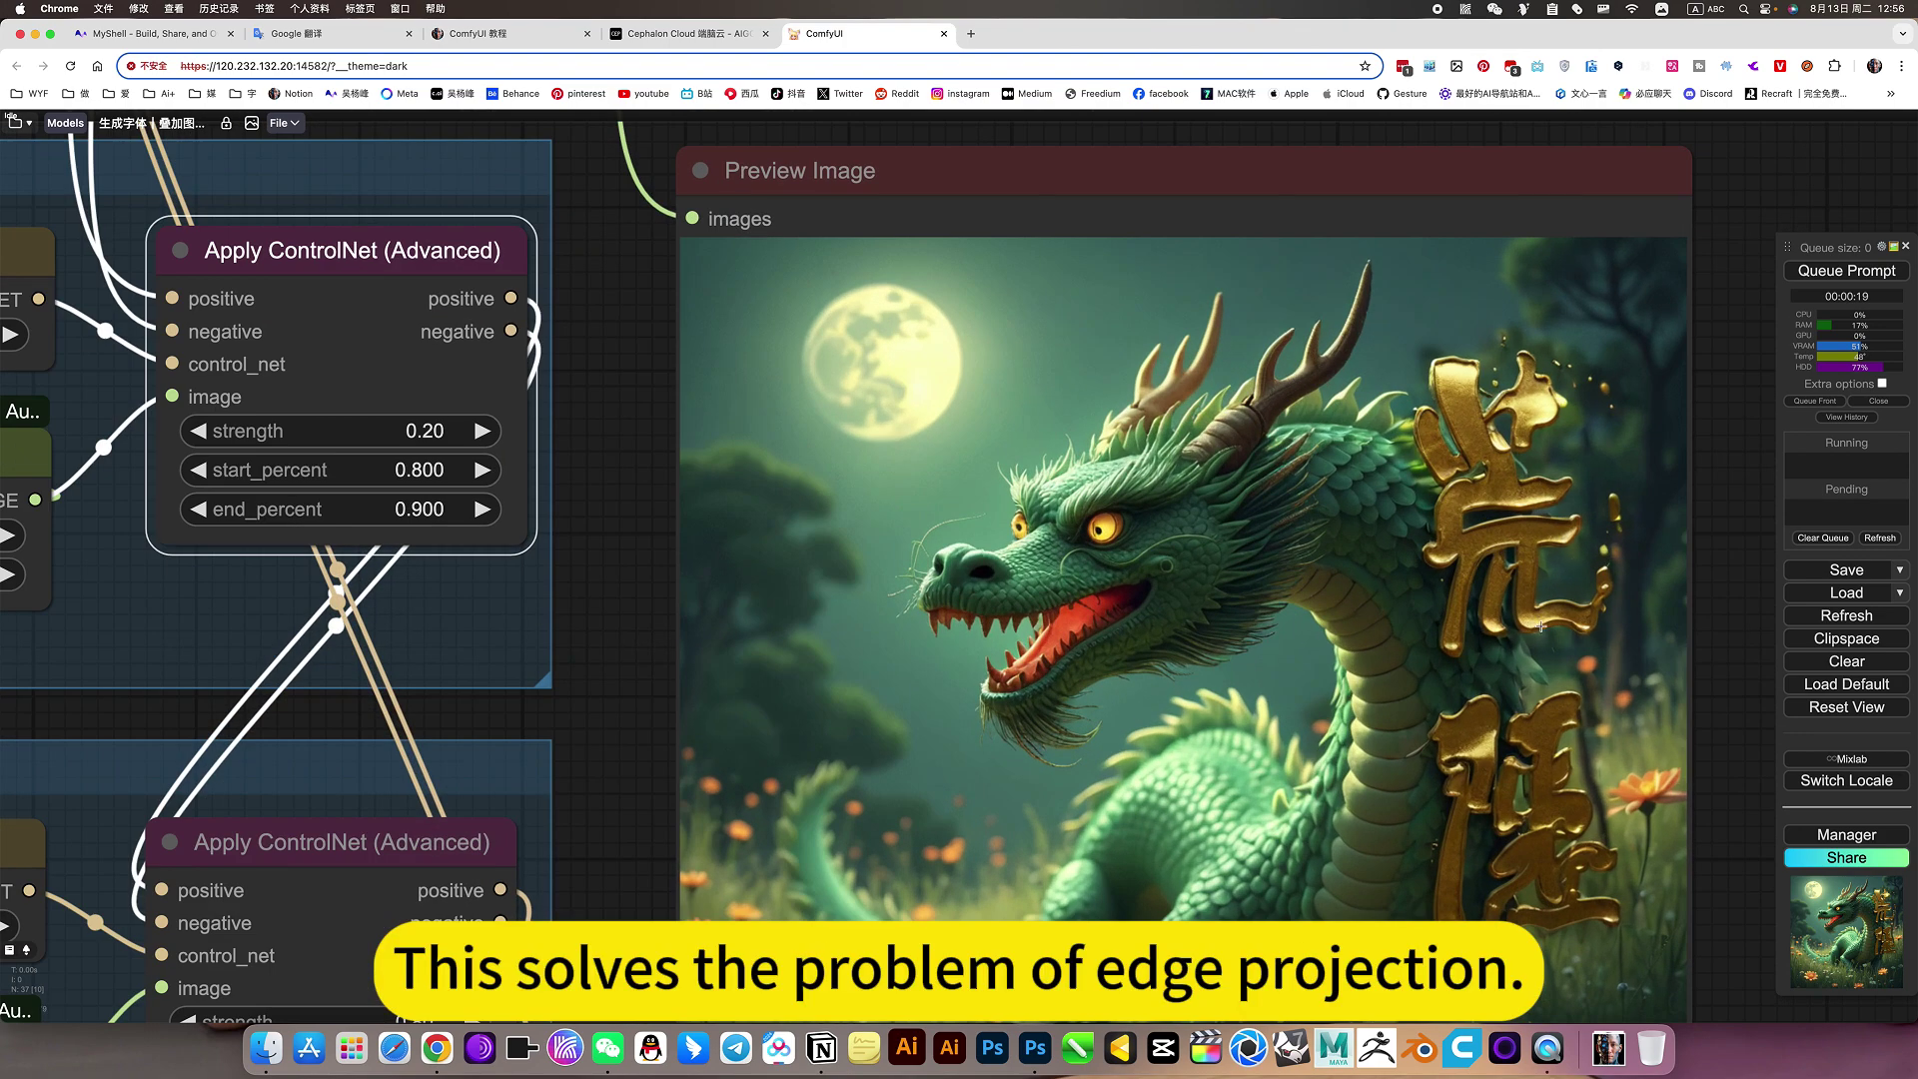
pyautogui.scroll(-4, 1540, 627)
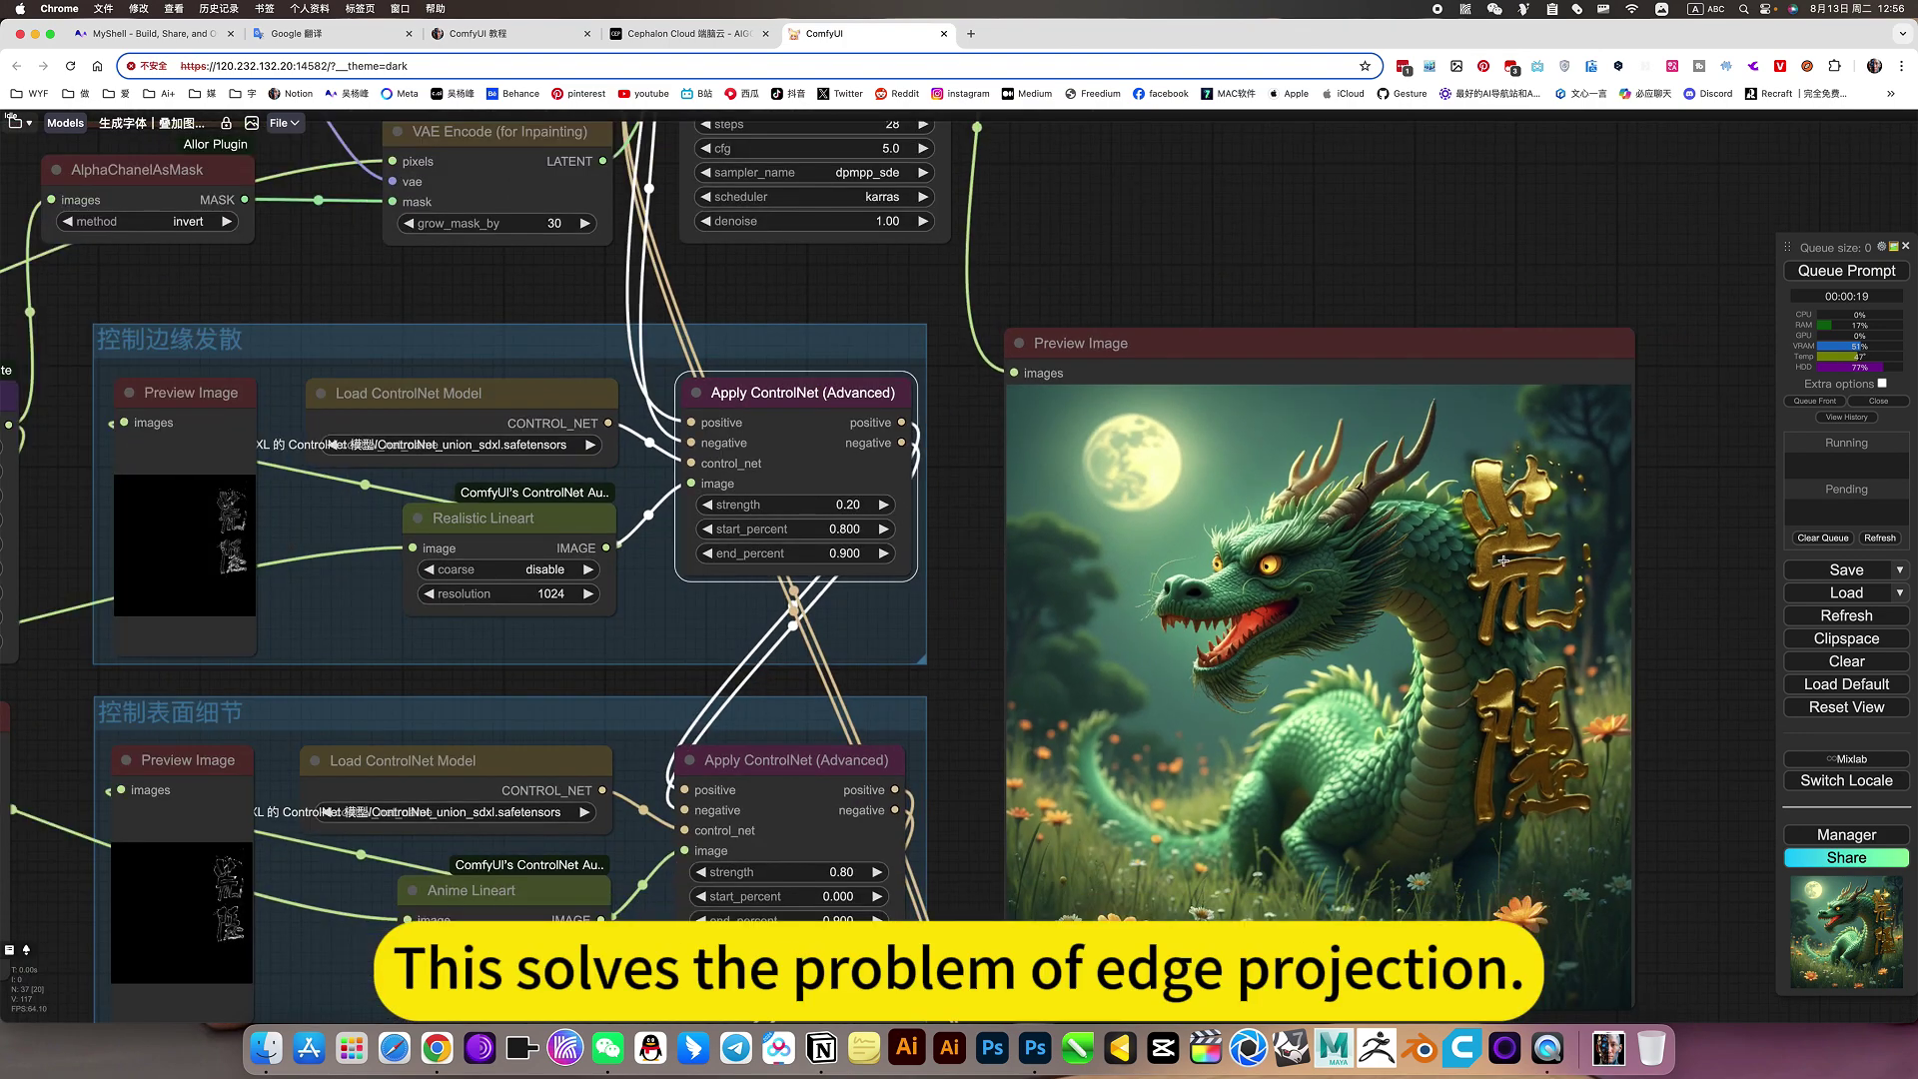
pyautogui.scroll(4, 1592, 632)
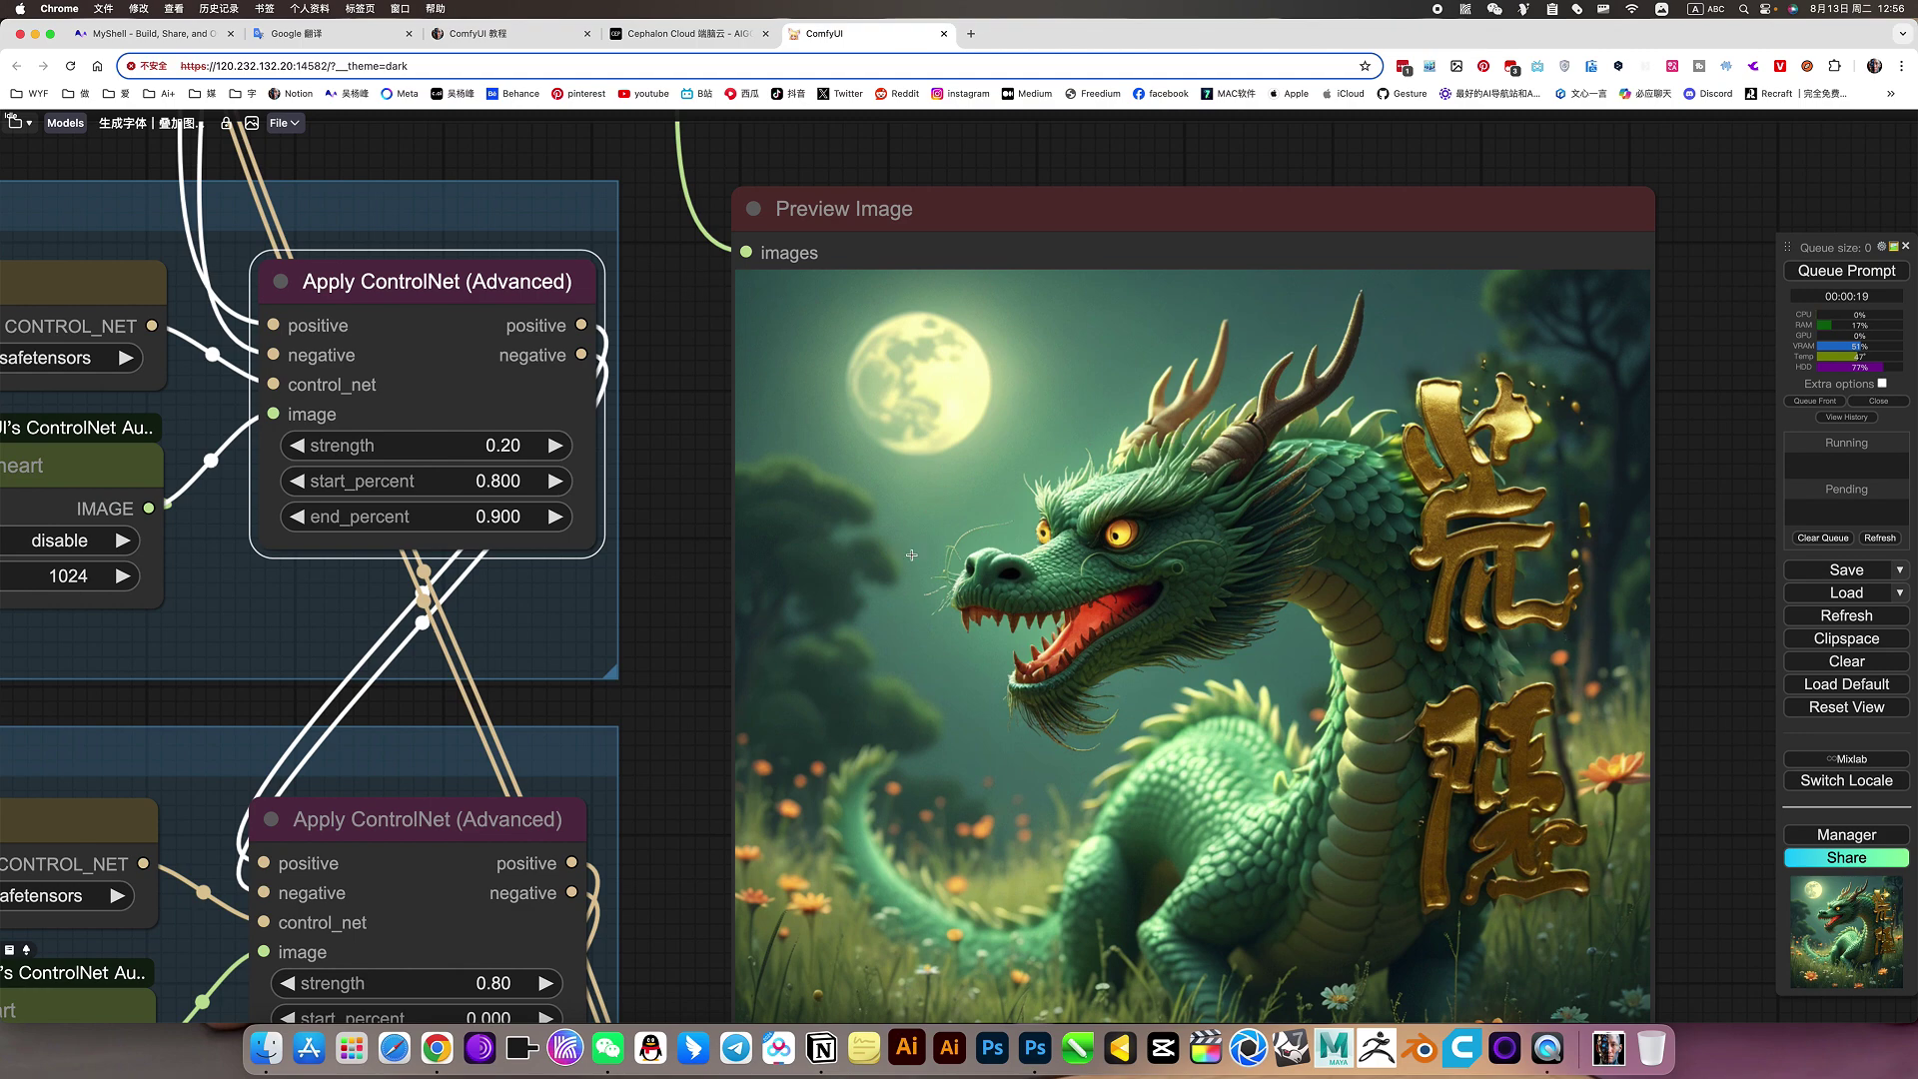
pyautogui.scroll(-4, 1319, 633)
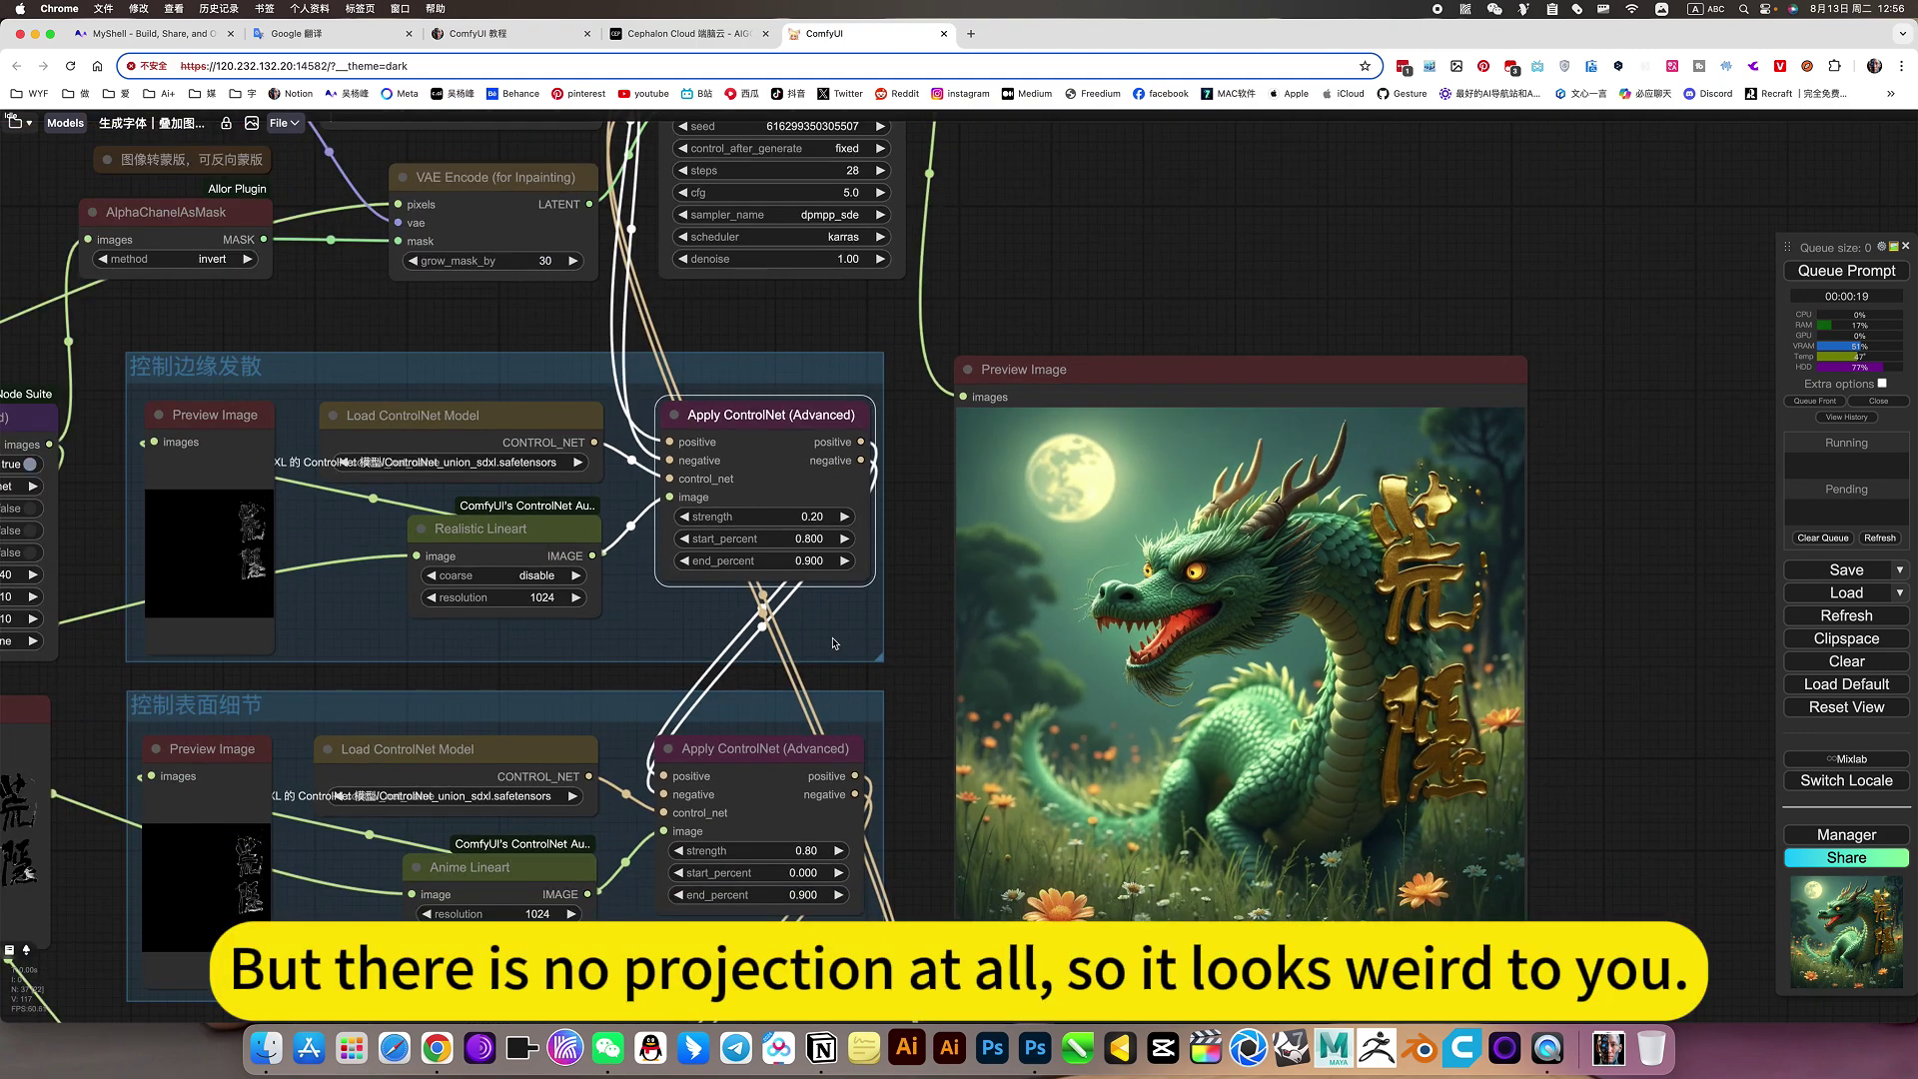
# - Lower the start_percent of Apply ControlNet in the edge-divergence group to 0.7
pyautogui.scroll(4, 771, 534)
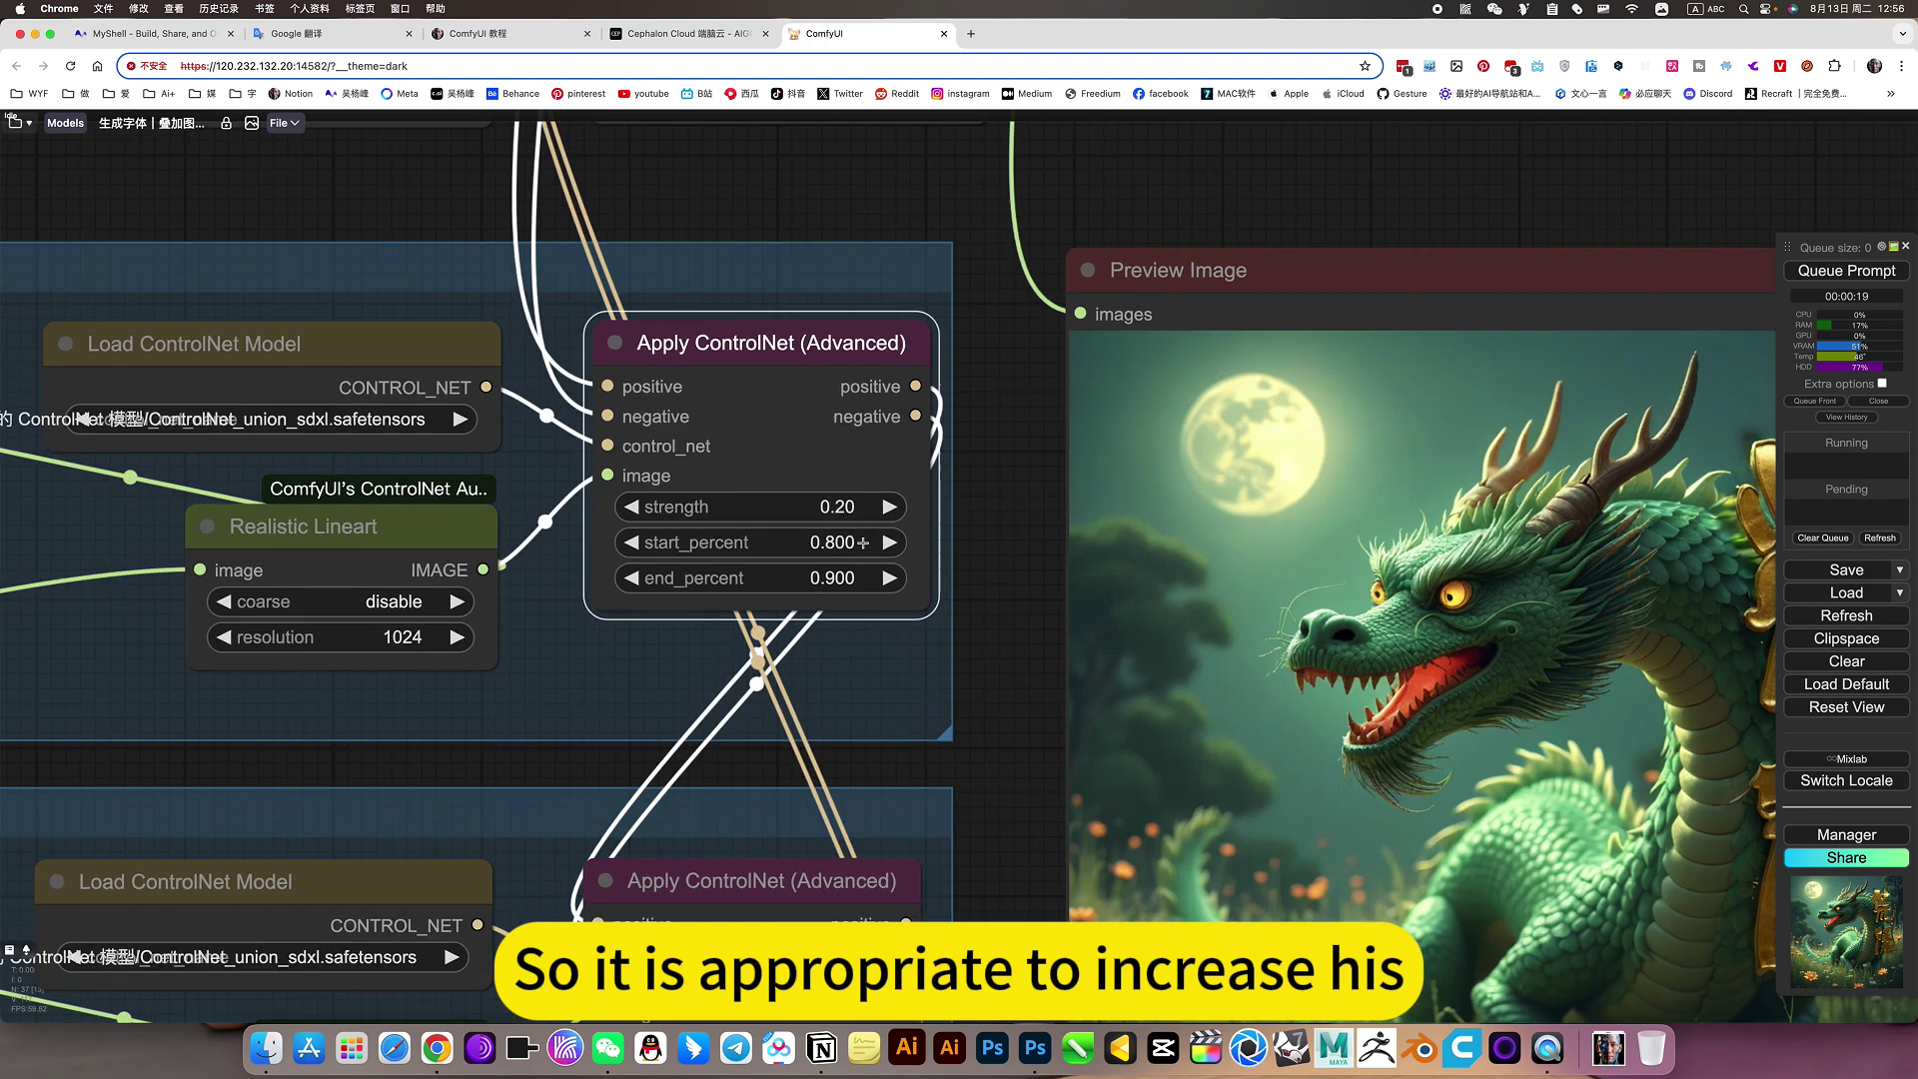
pyautogui.click(823, 547)
pyautogui.moveTo(852, 540); pyautogui.dragTo(918, 538)
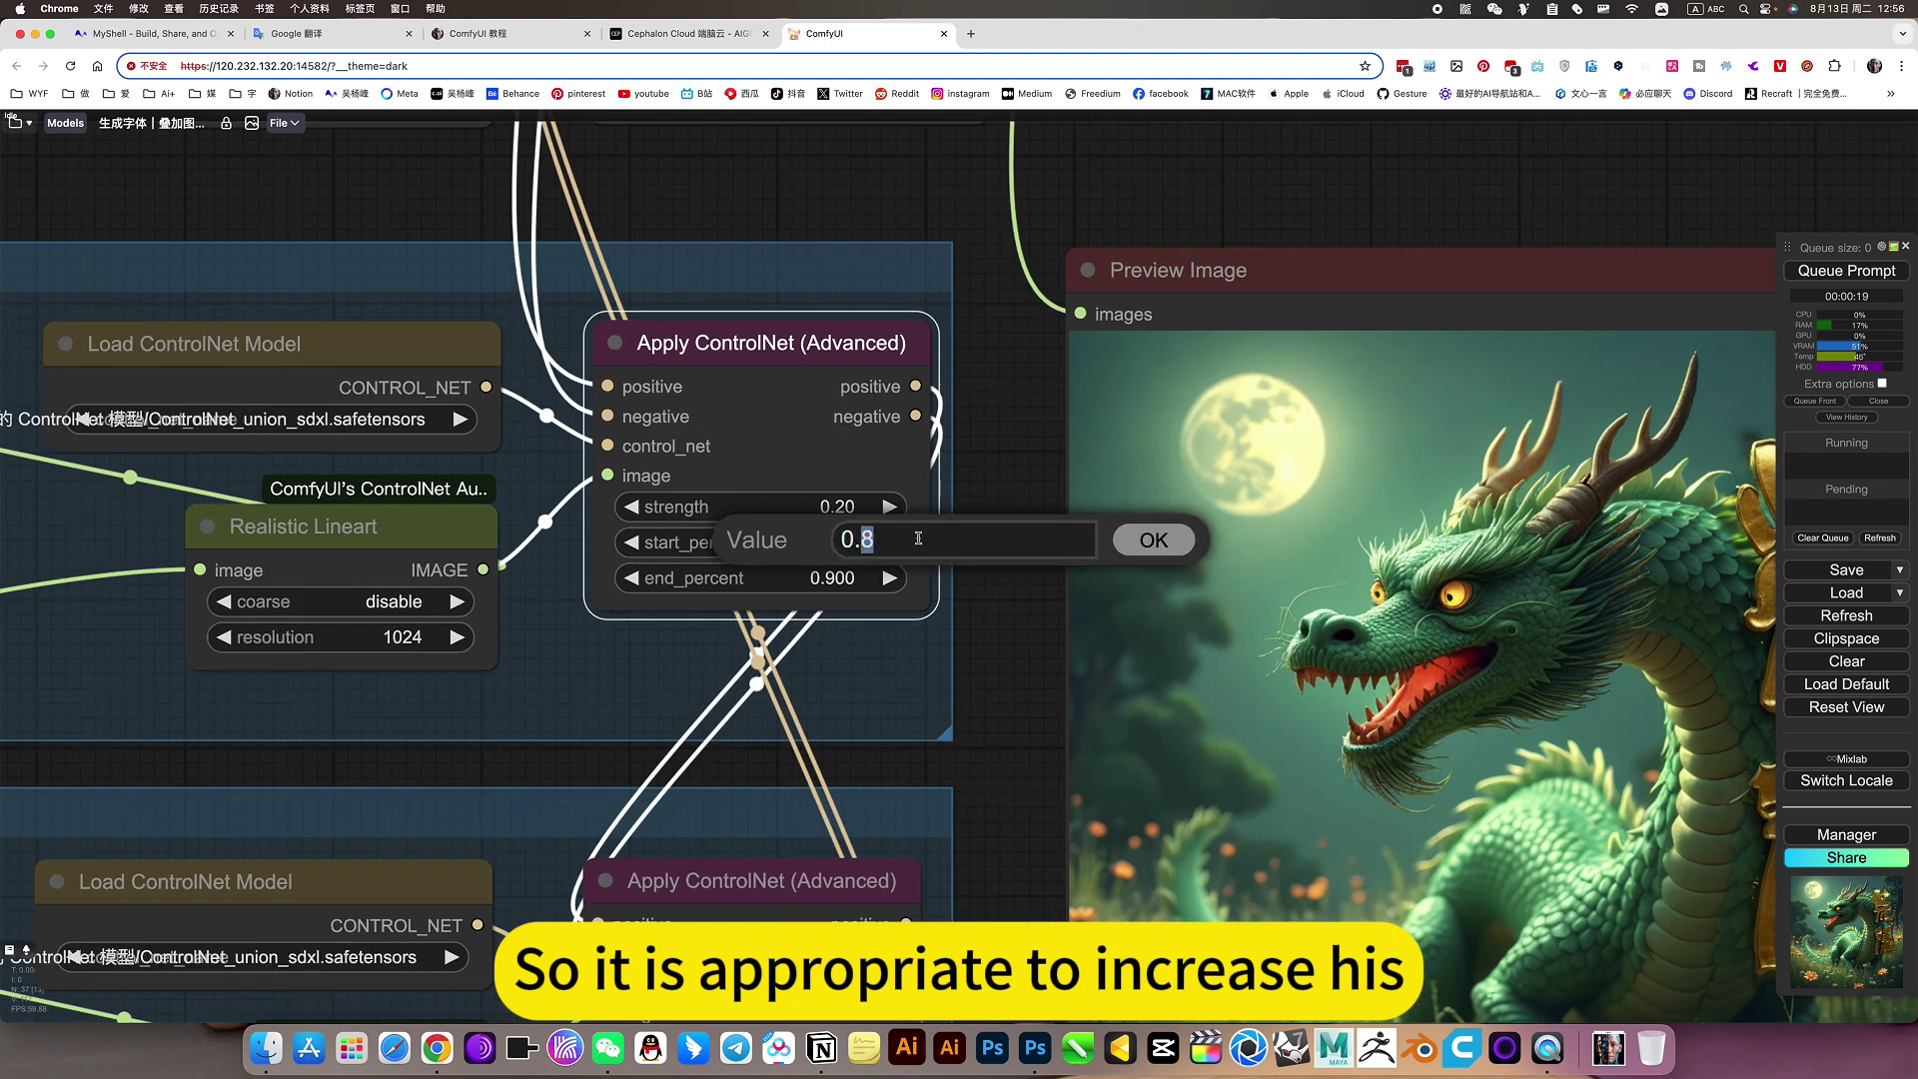
pyautogui.write('7')
pyautogui.click(1145, 541)
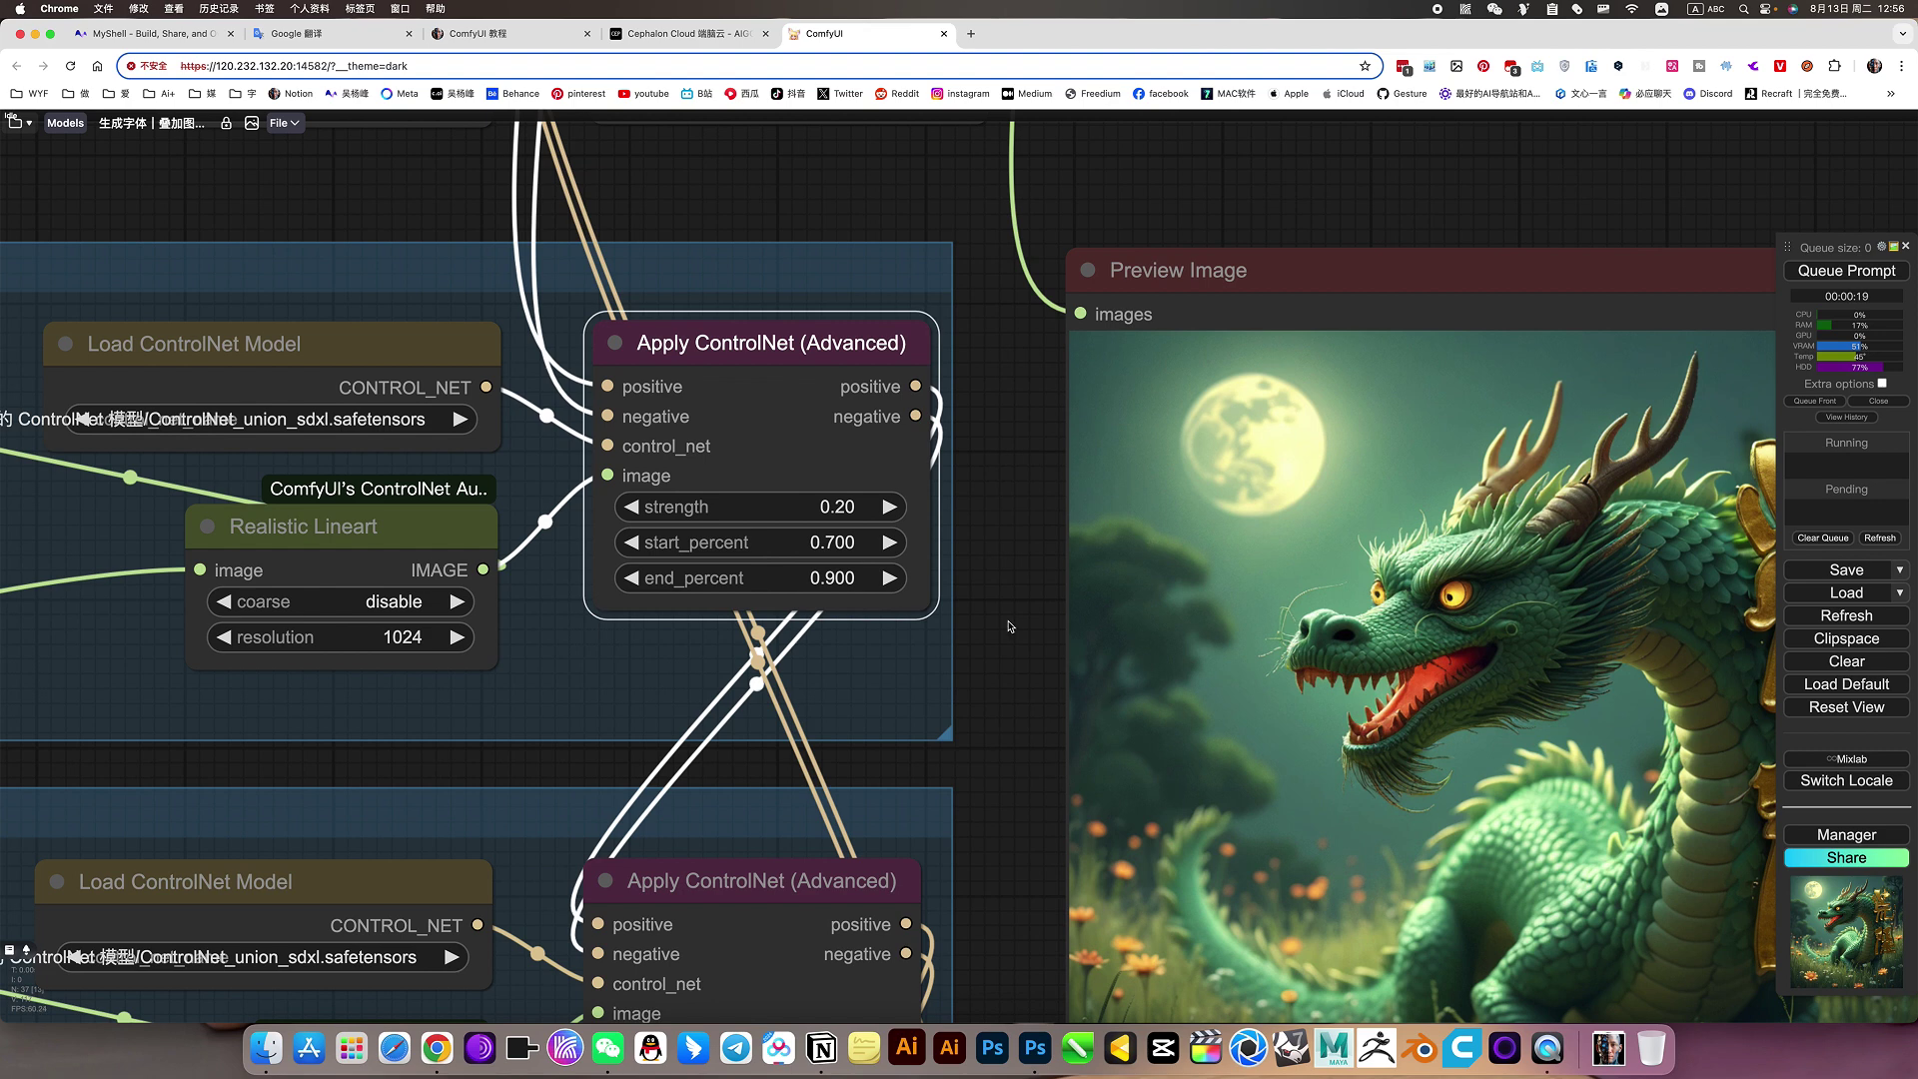
# - Queue a generation with the 0.7 start_percent and review the surface-detail and projection-shading groups while it runs
pyautogui.click(1878, 271)
pyautogui.scroll(-3, 1030, 649)
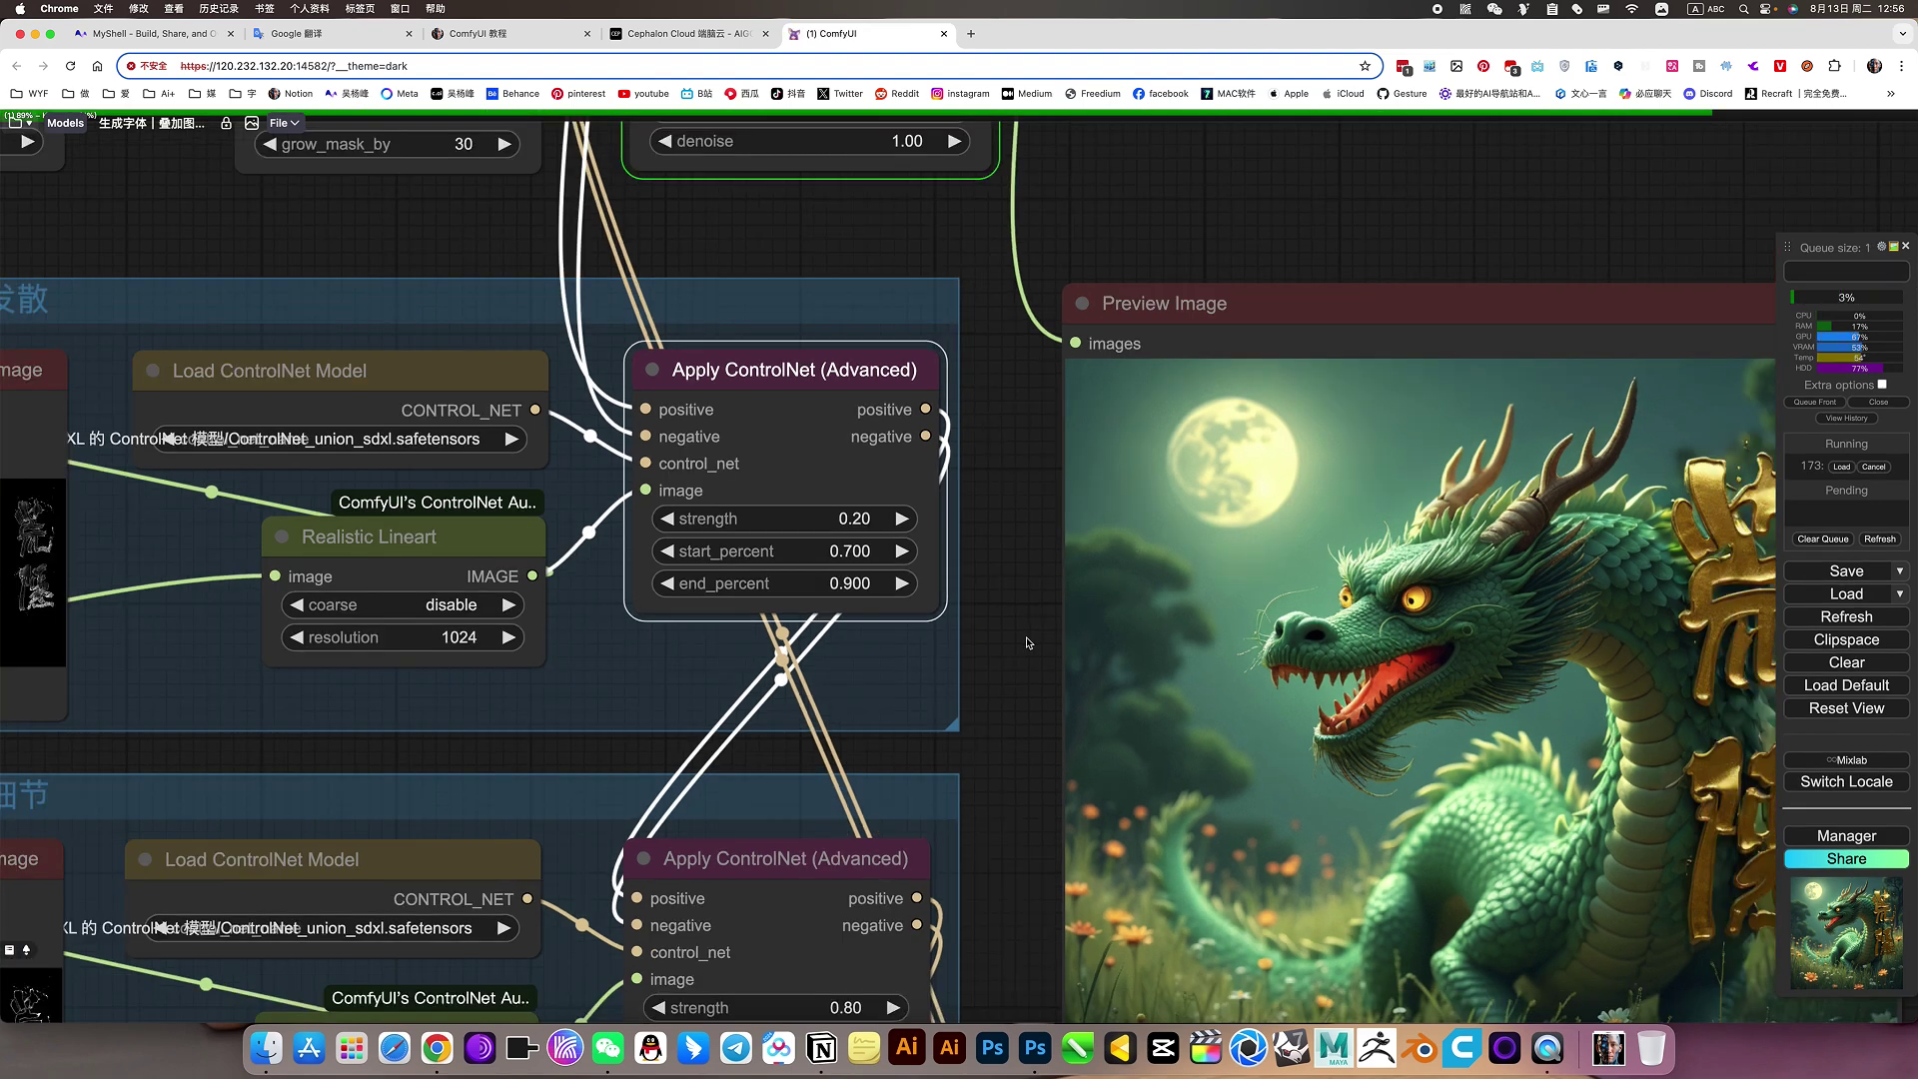
pyautogui.moveTo(1685, 695); pyautogui.dragTo(1561, 621)
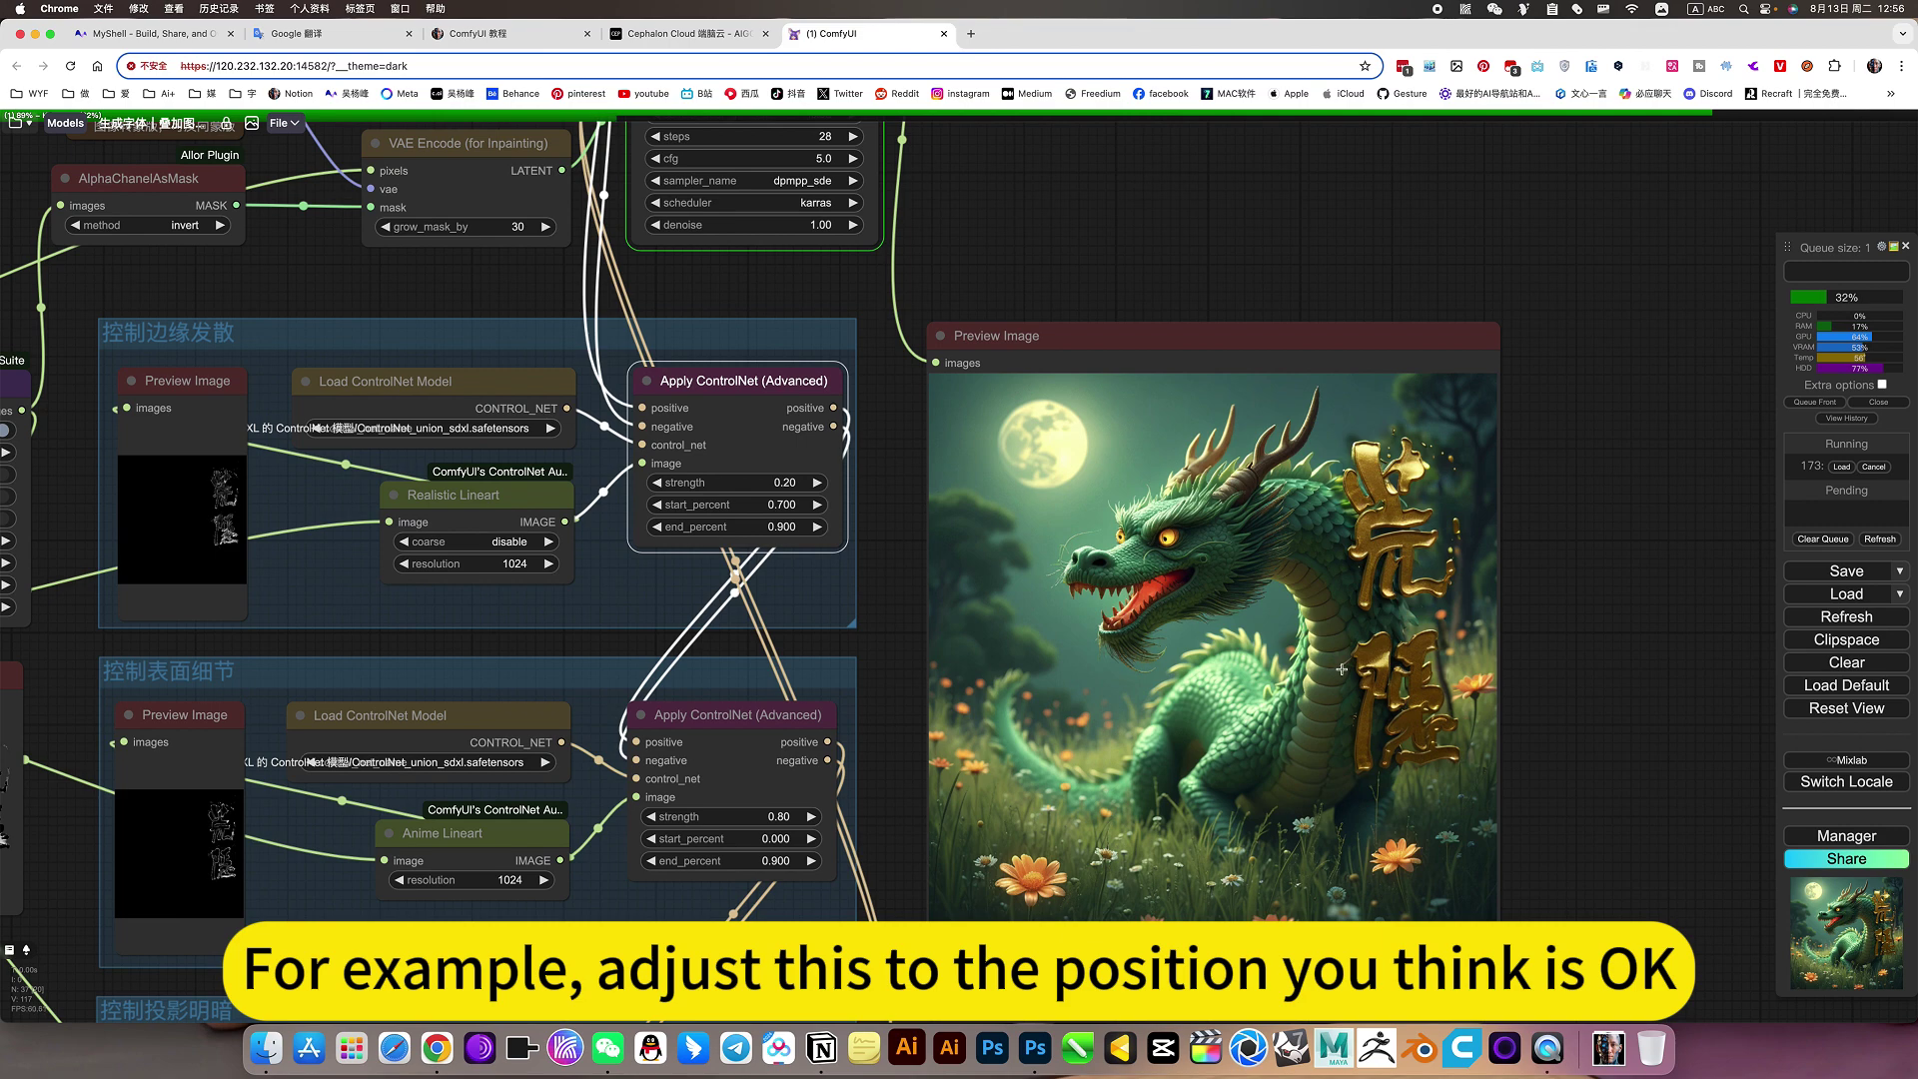
pyautogui.moveTo(1586, 527); pyautogui.dragTo(1594, 255)
pyautogui.scroll(2, 1584, 270)
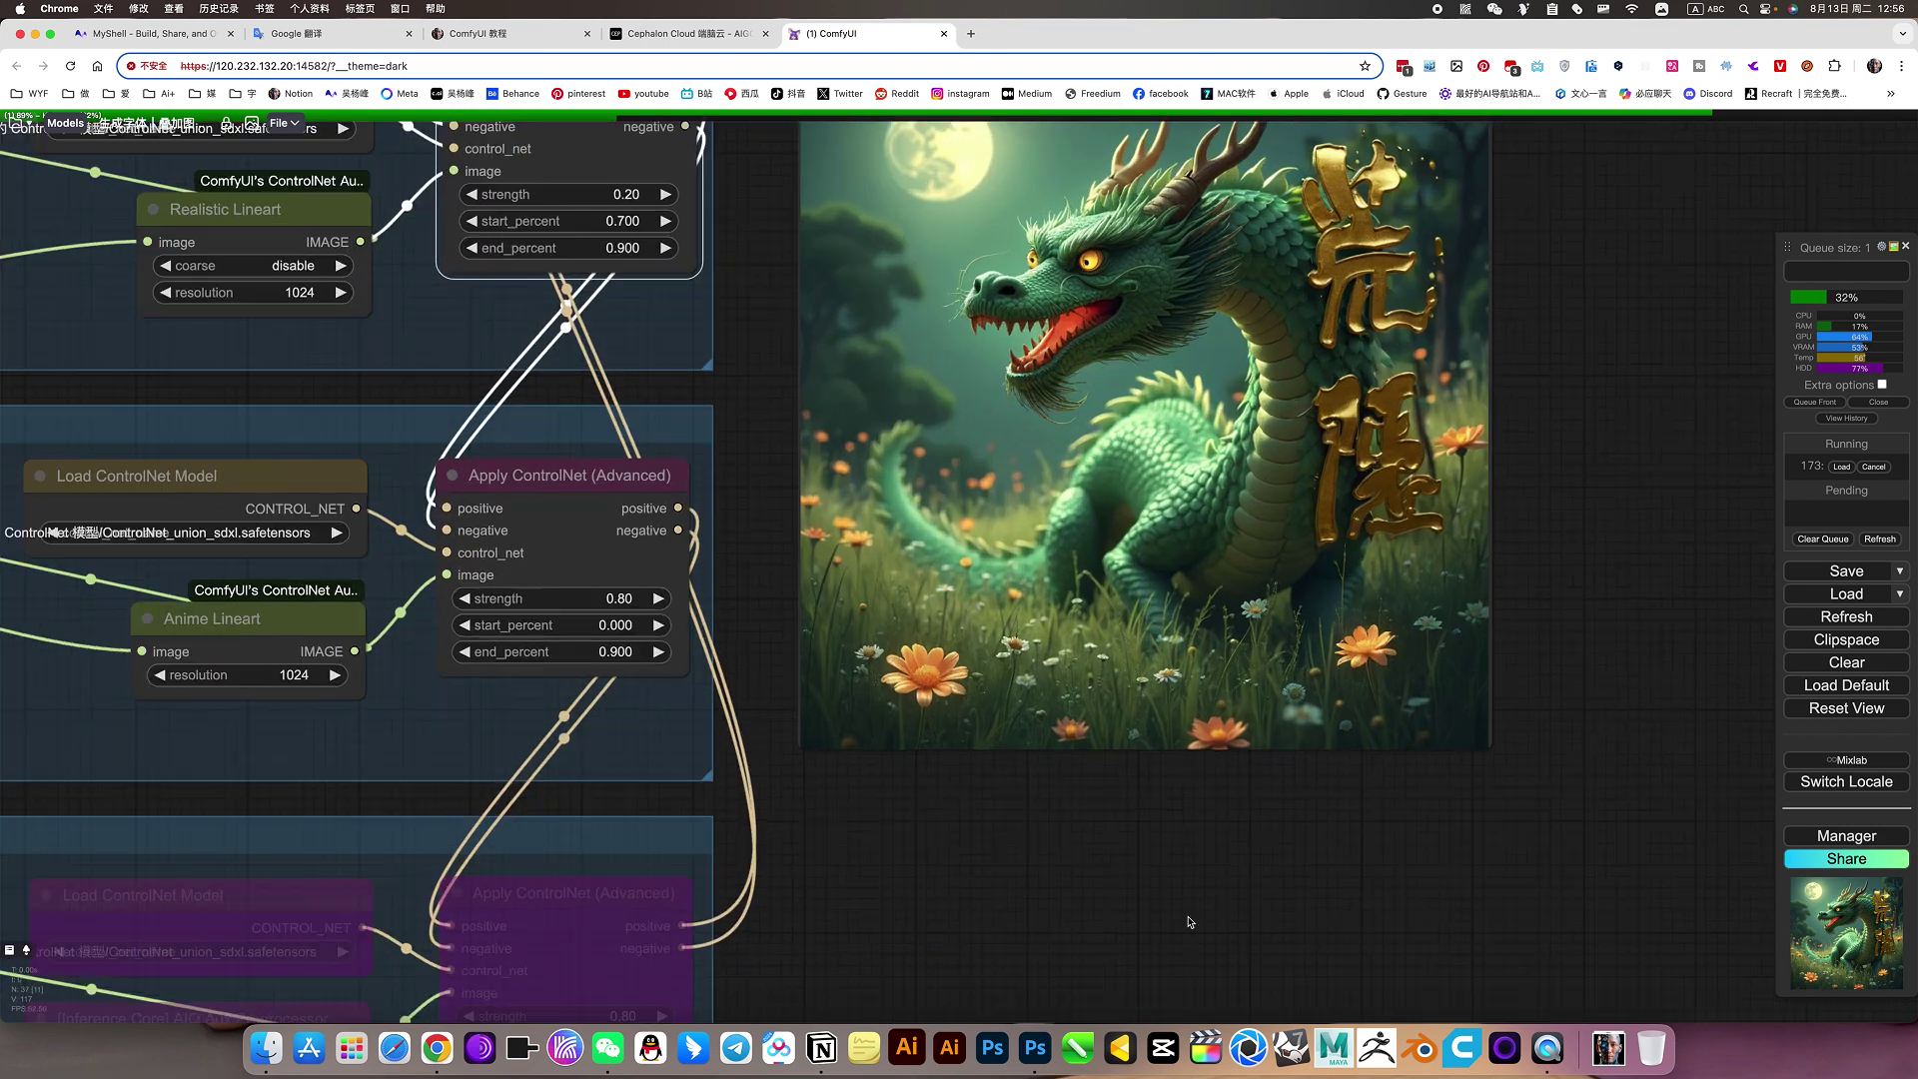
pyautogui.scroll(-3, 1397, 287)
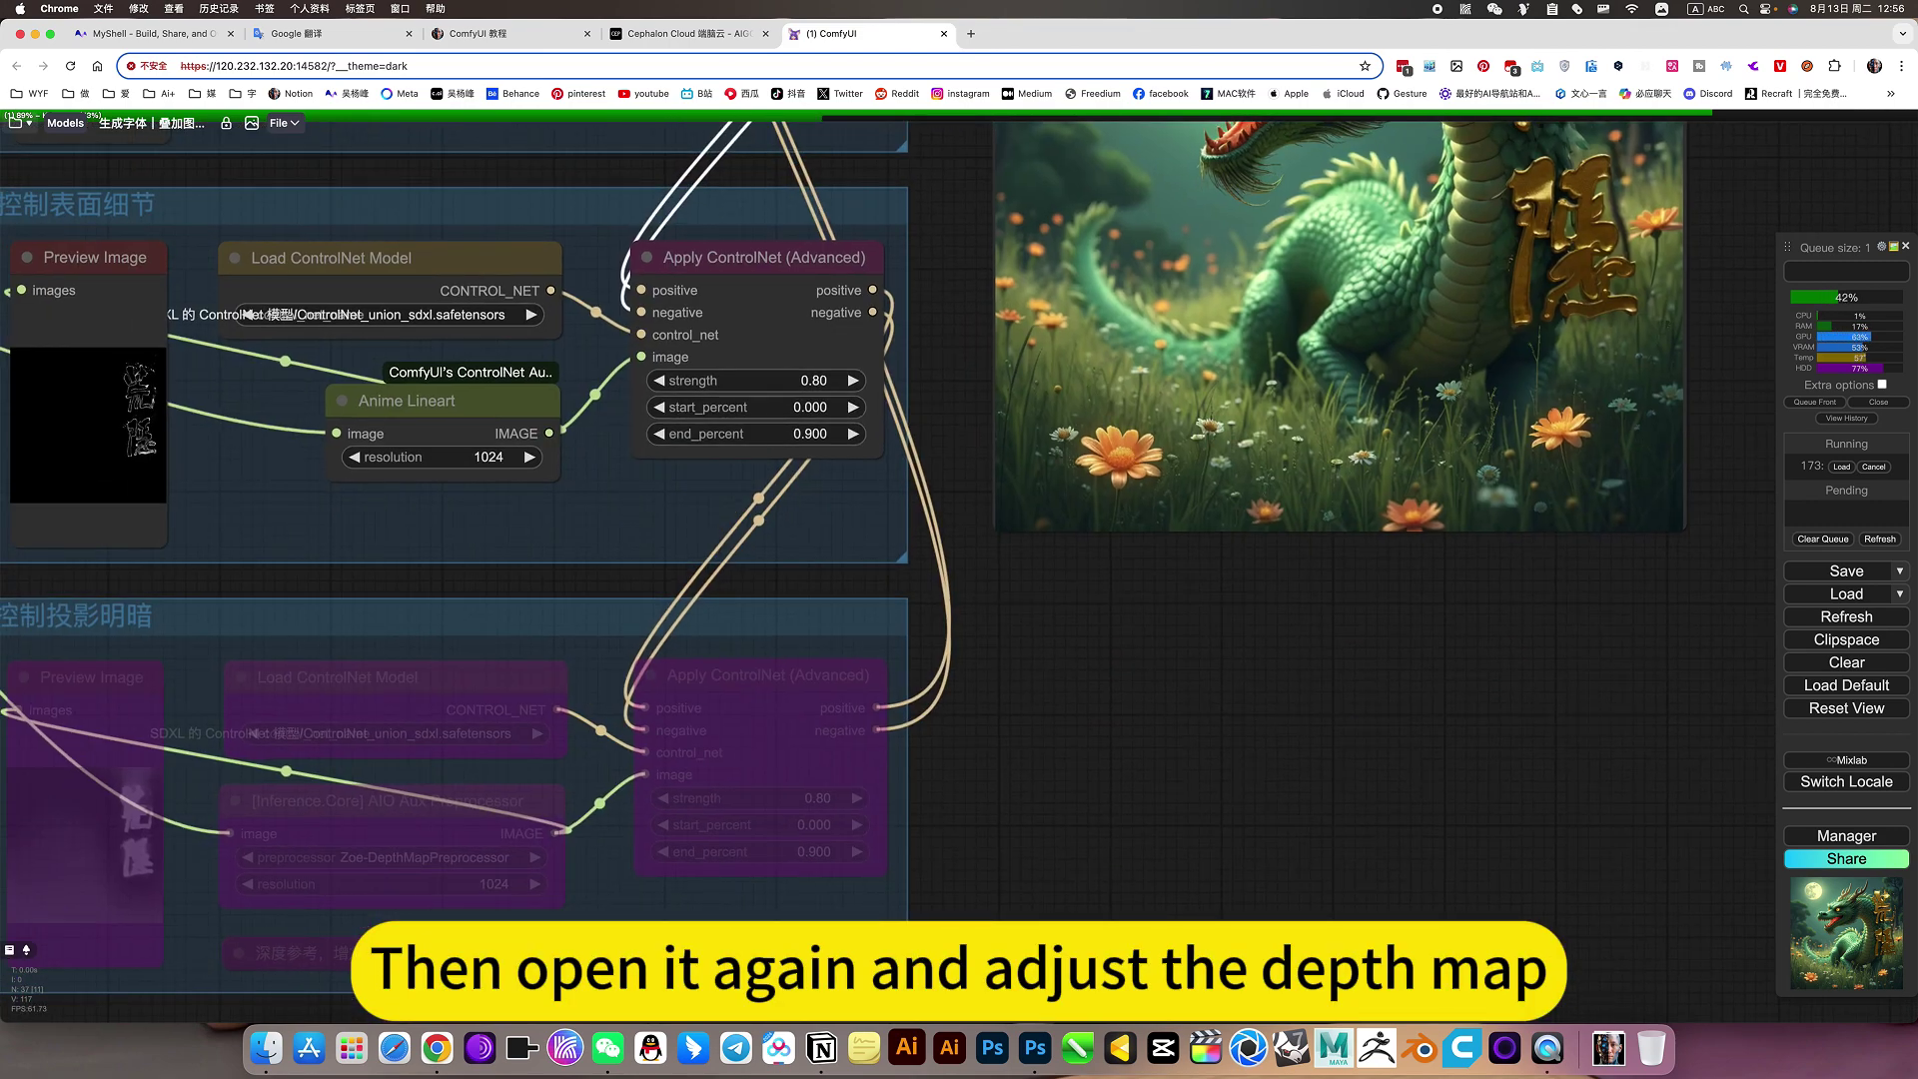
pyautogui.scroll(-2, 788, 946)
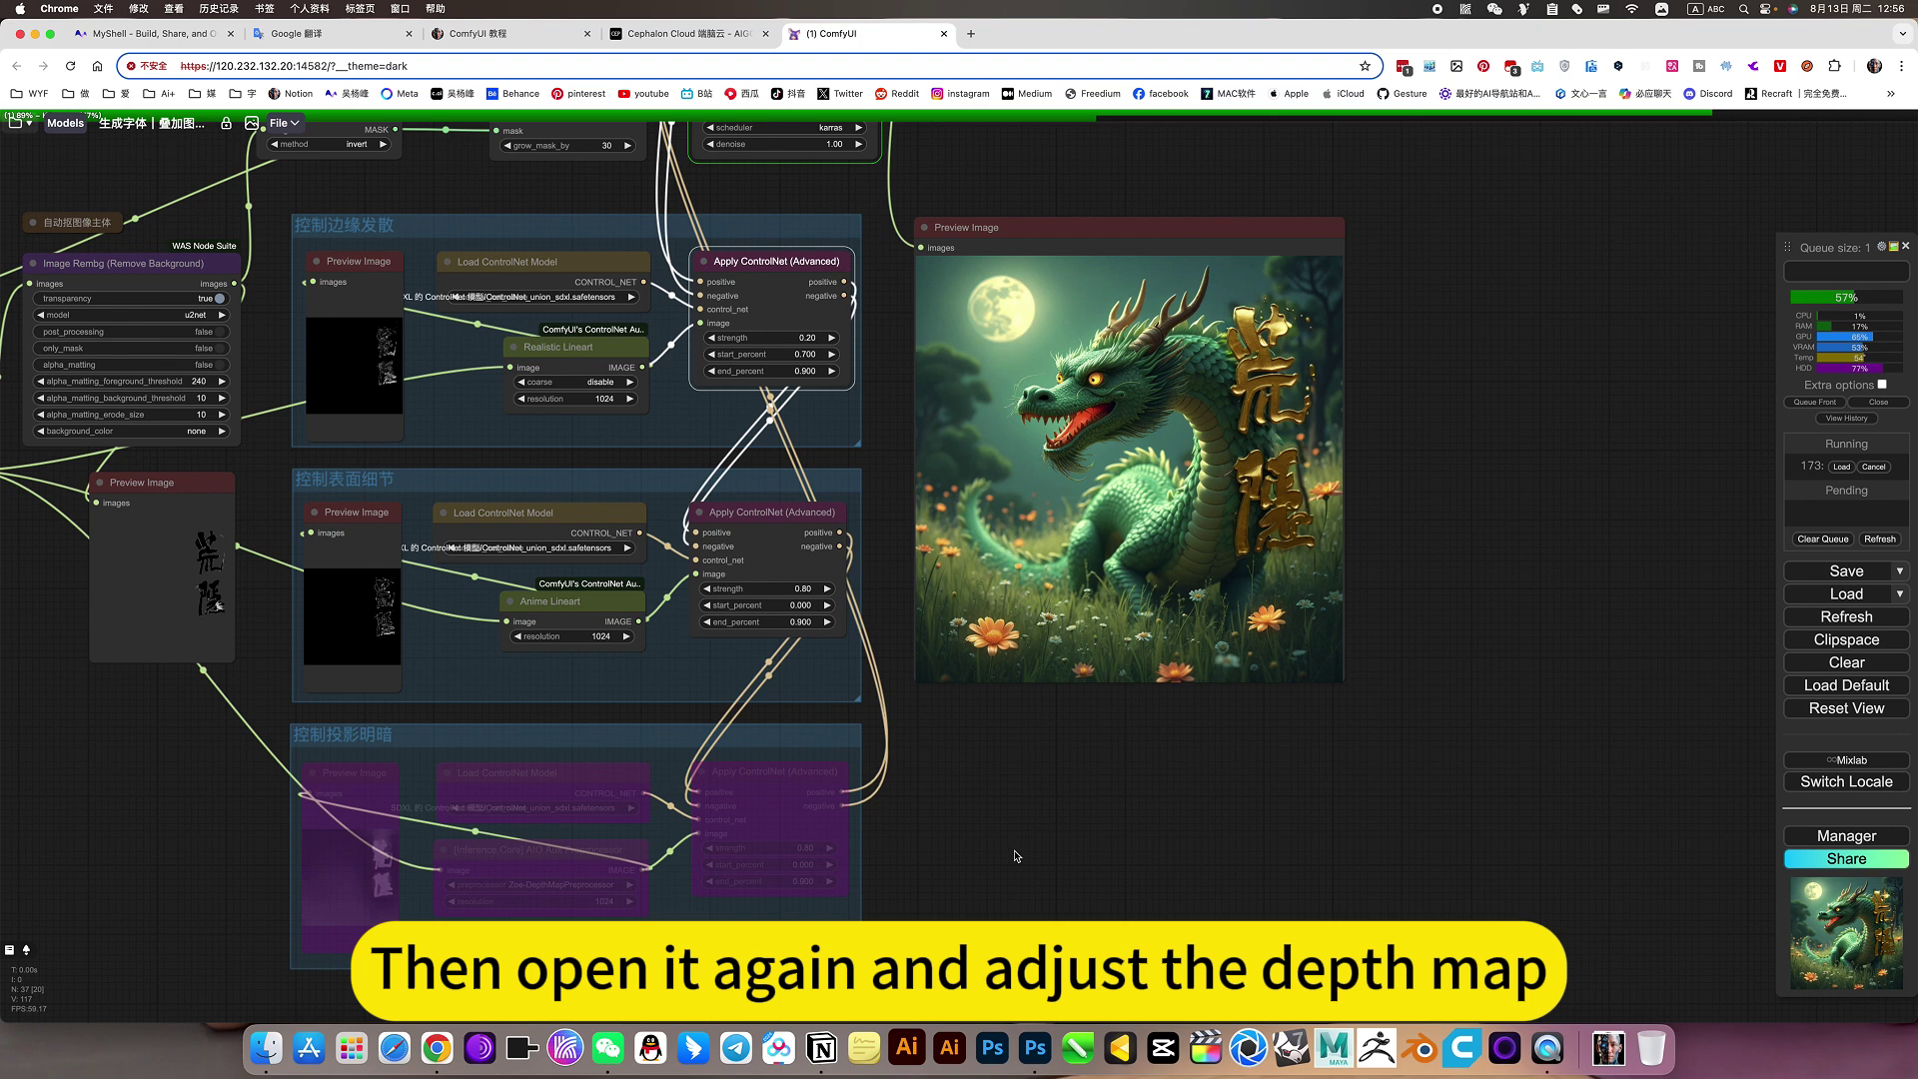
pyautogui.moveTo(1011, 854); pyautogui.dragTo(1070, 887)
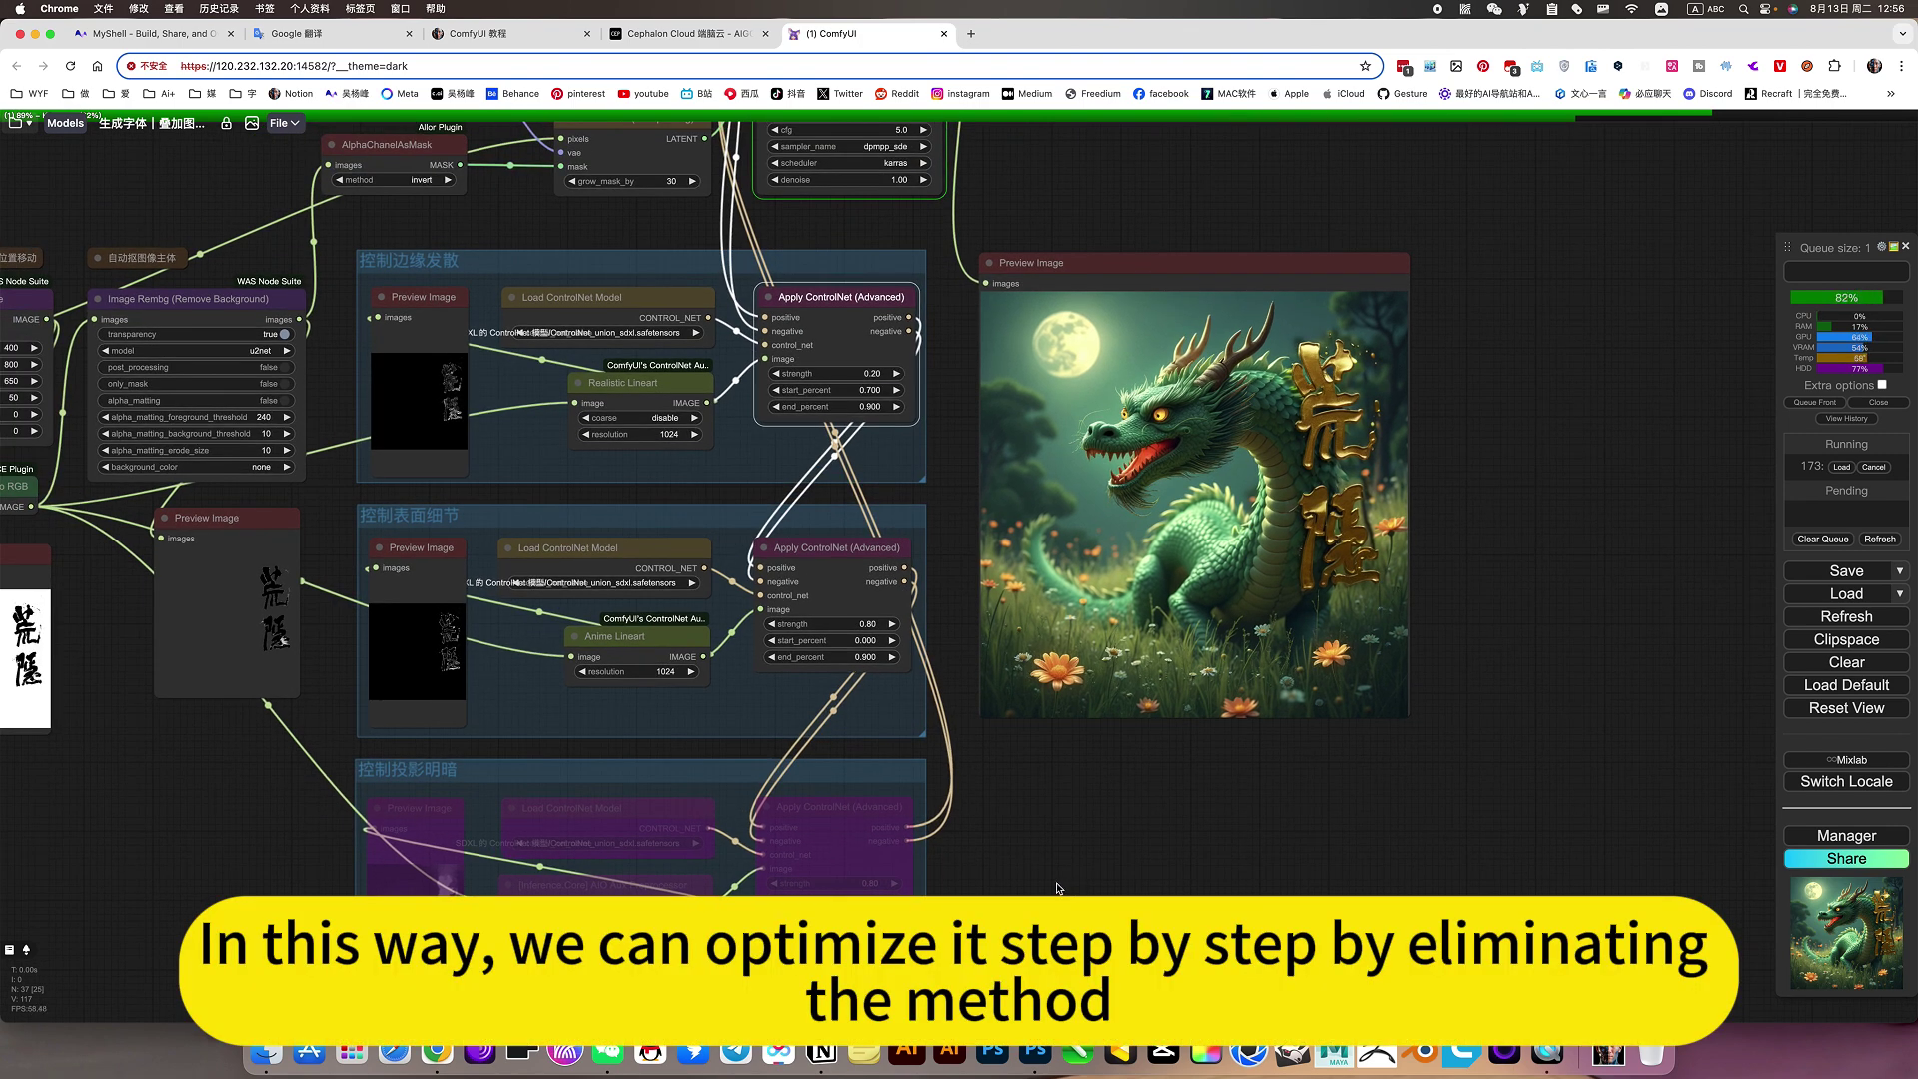
pyautogui.moveTo(1047, 880); pyautogui.dragTo(1093, 898)
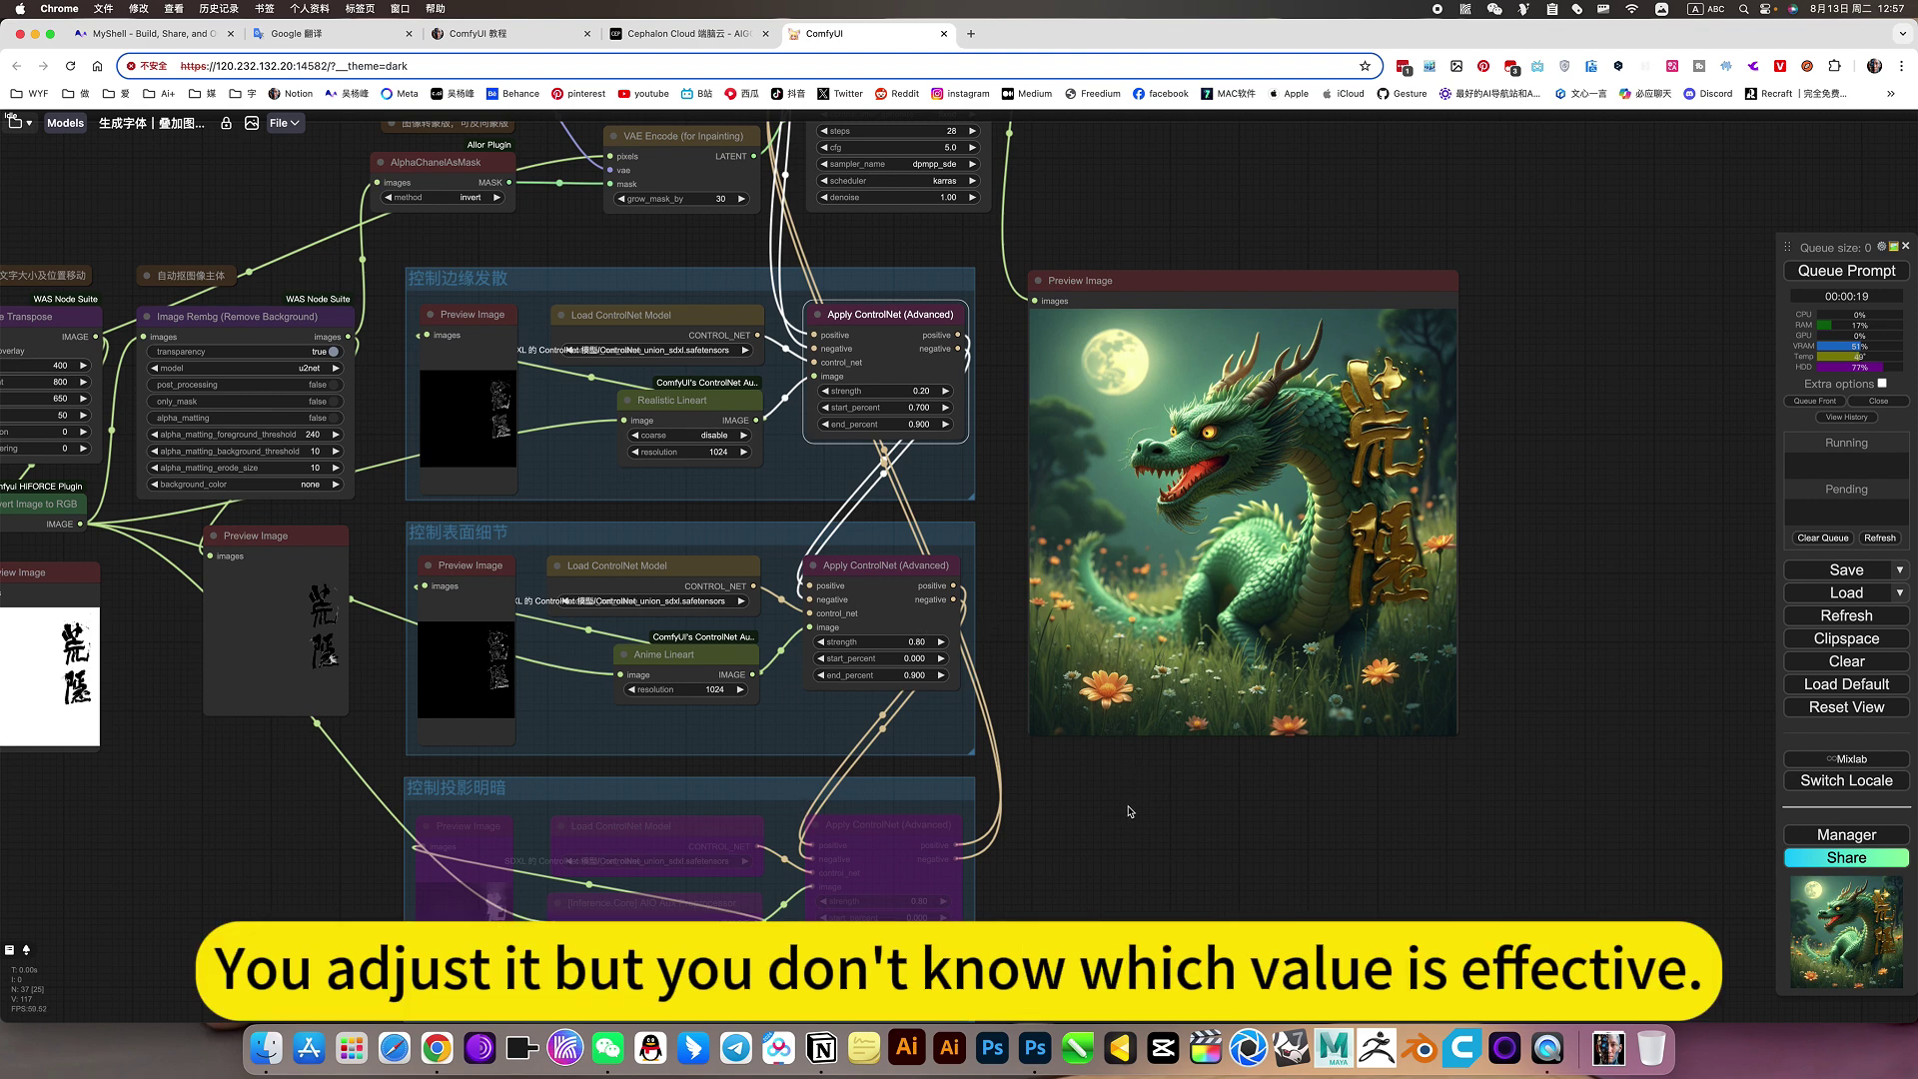
# - Set the projection-shading group's nodes back to Always and queue another generation to check the lettering
pyautogui.scroll(-5, 1119, 789)
pyautogui.rightClick(996, 801)
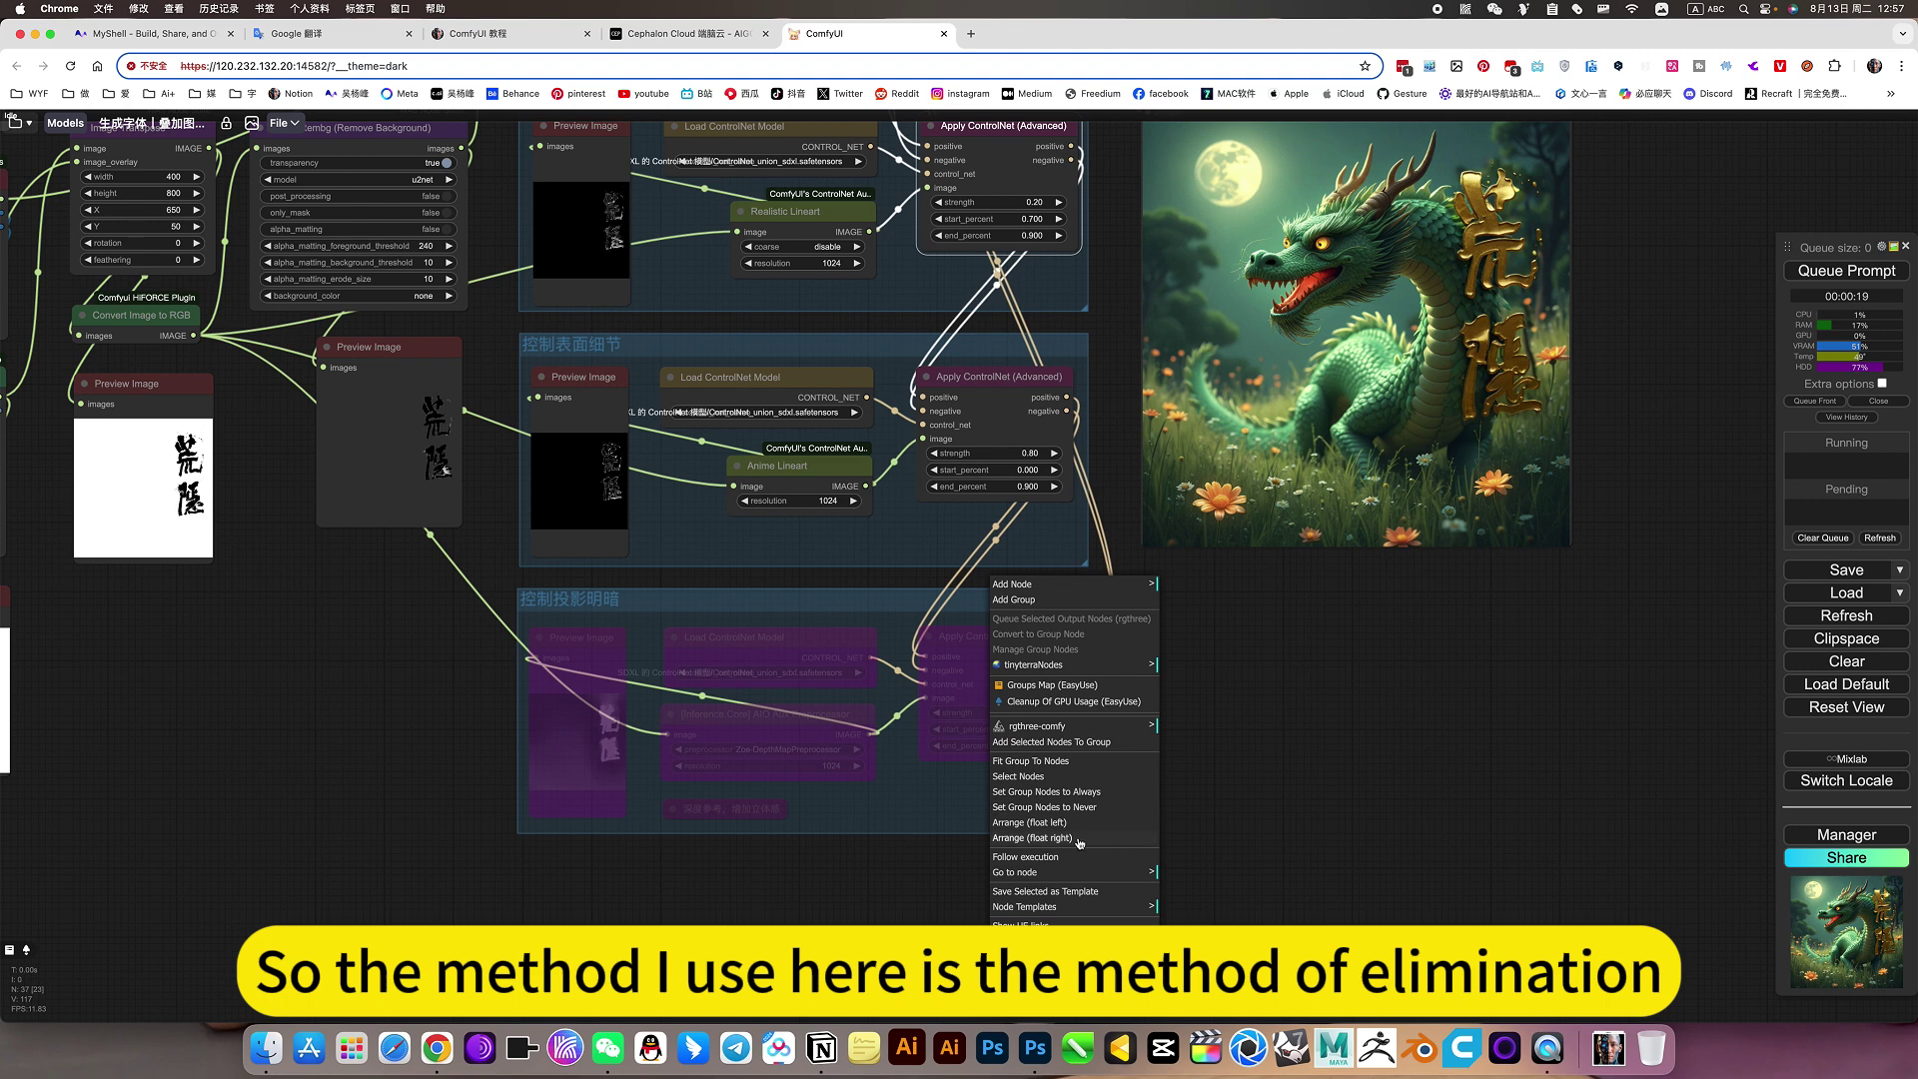
pyautogui.click(1057, 791)
pyautogui.moveTo(1256, 662); pyautogui.dragTo(1238, 736)
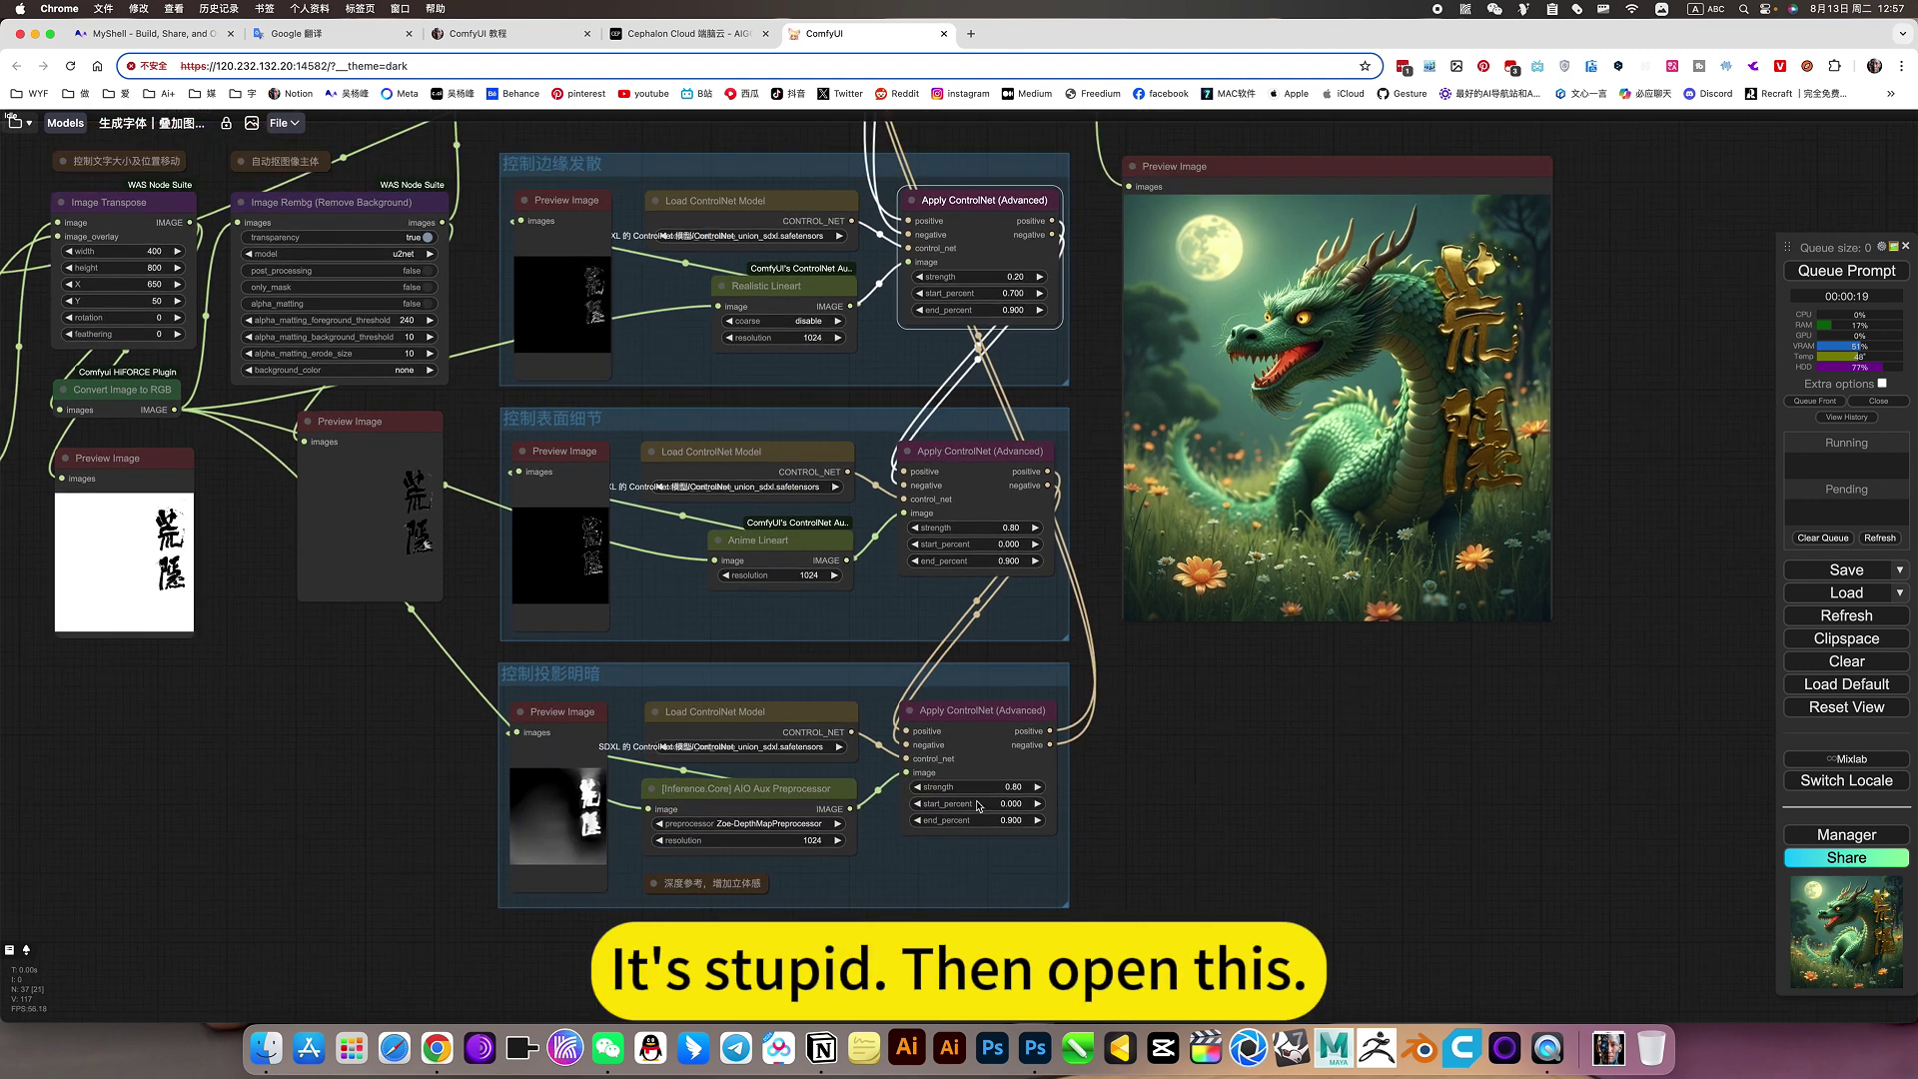
pyautogui.click(1852, 268)
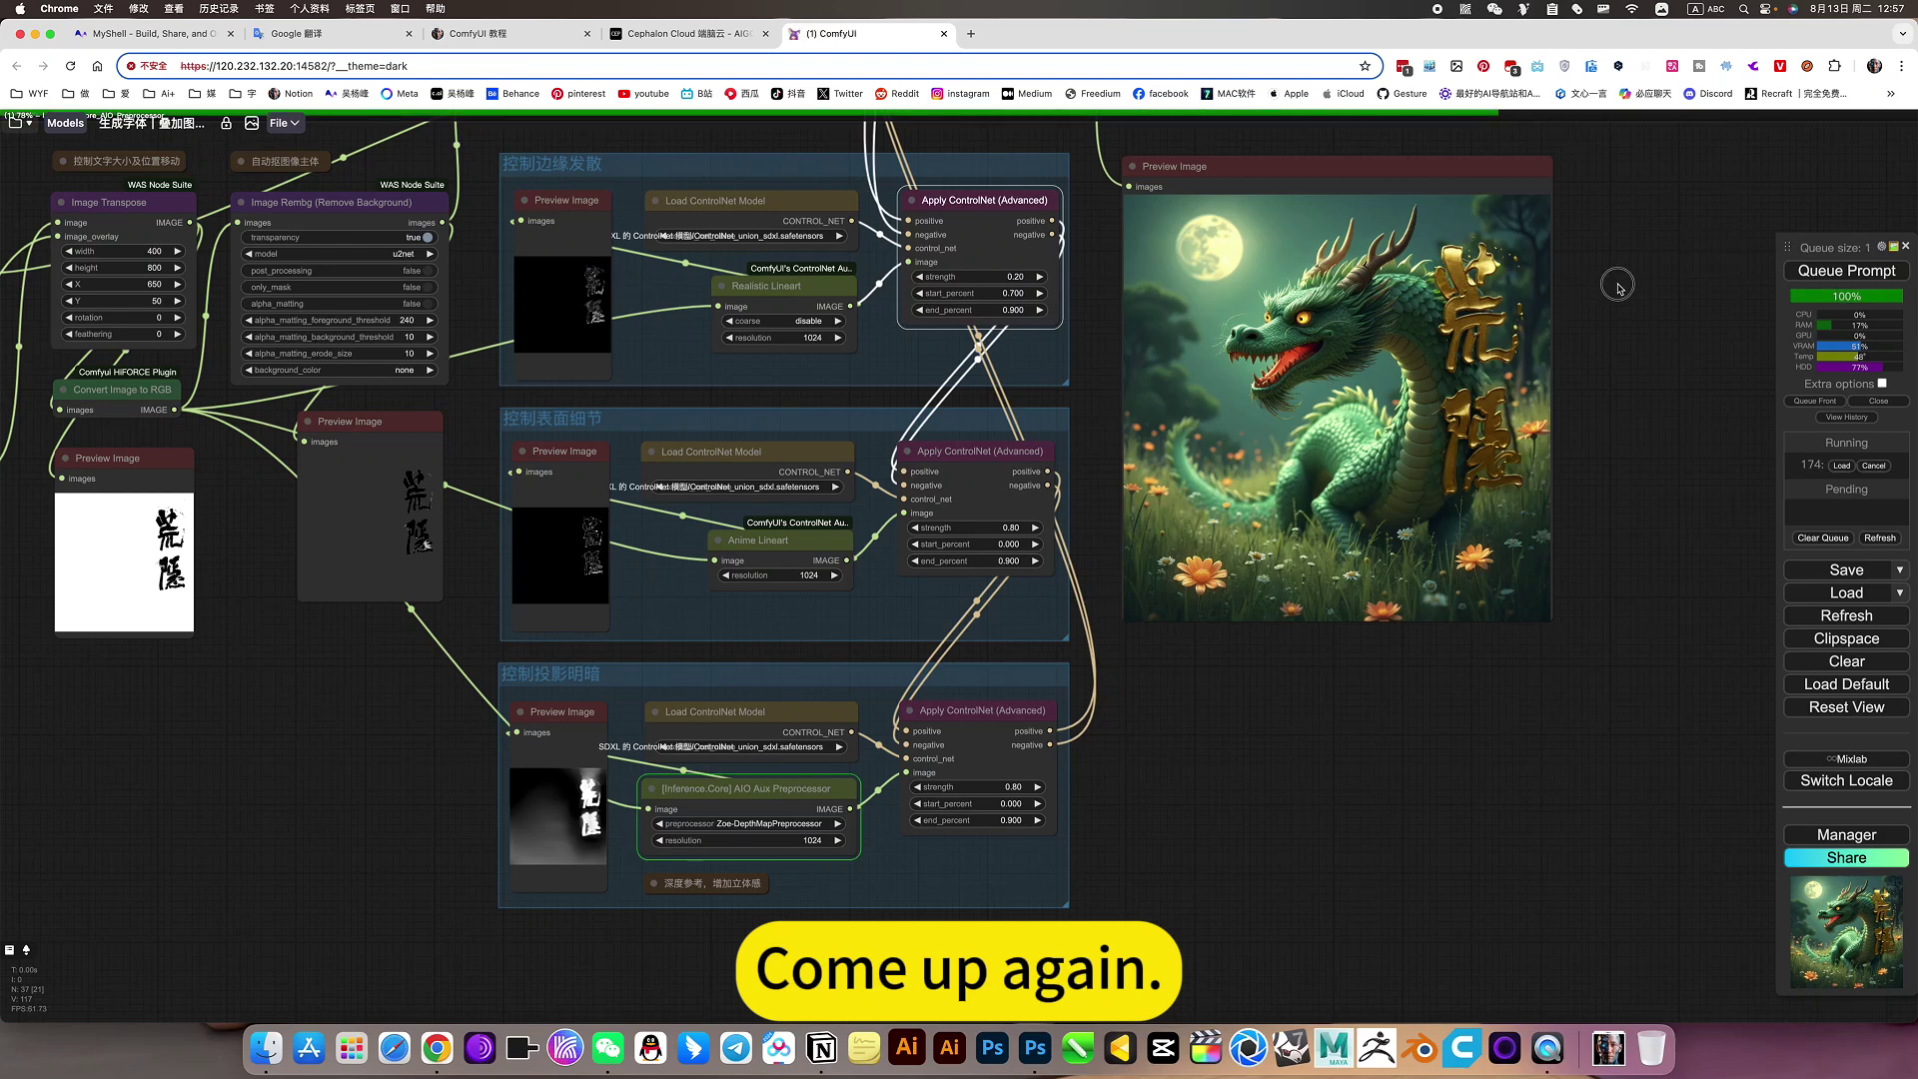
pyautogui.moveTo(1615, 283); pyautogui.dragTo(1599, 511)
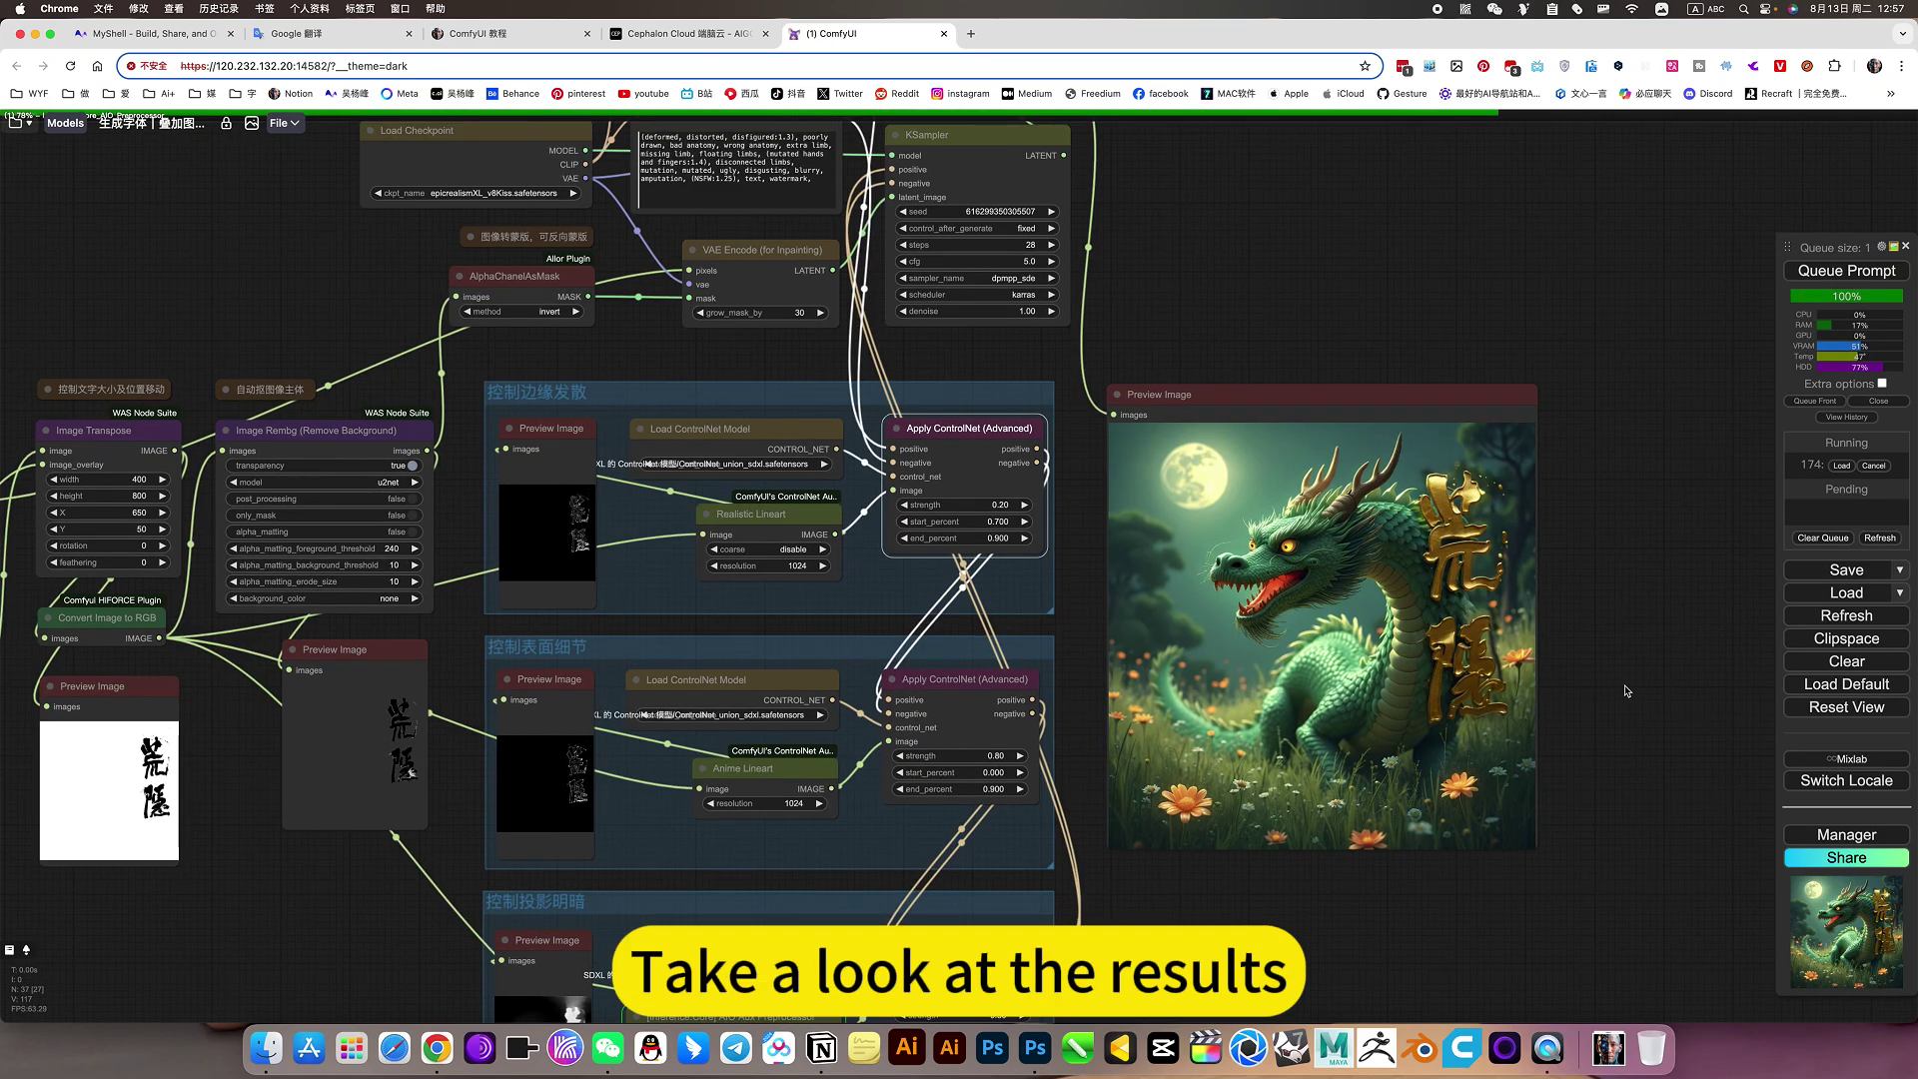
# - Monitor the running generation and examine the new lettering's detail and shadows in the preview against the three ControlNet groups
pyautogui.moveTo(1626, 689); pyautogui.dragTo(1605, 587)
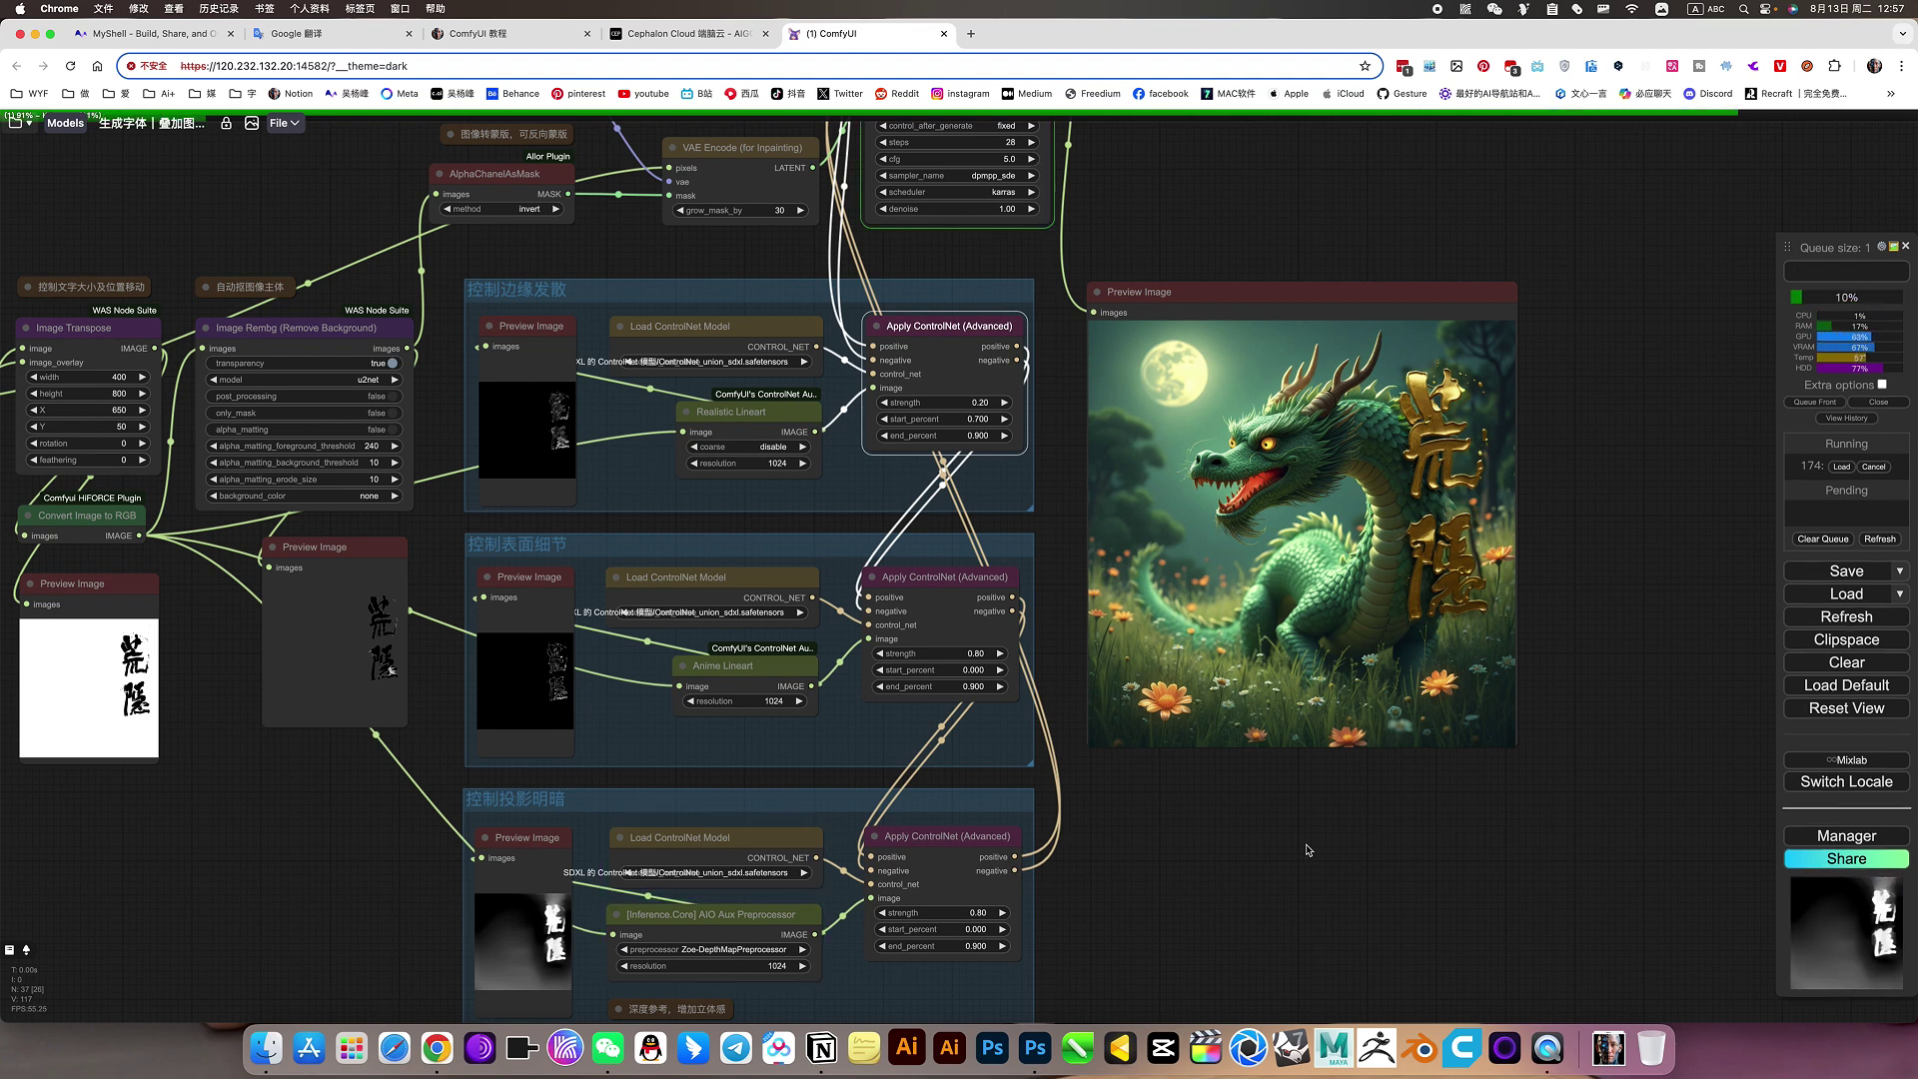
pyautogui.moveTo(1329, 795); pyautogui.dragTo(1365, 765)
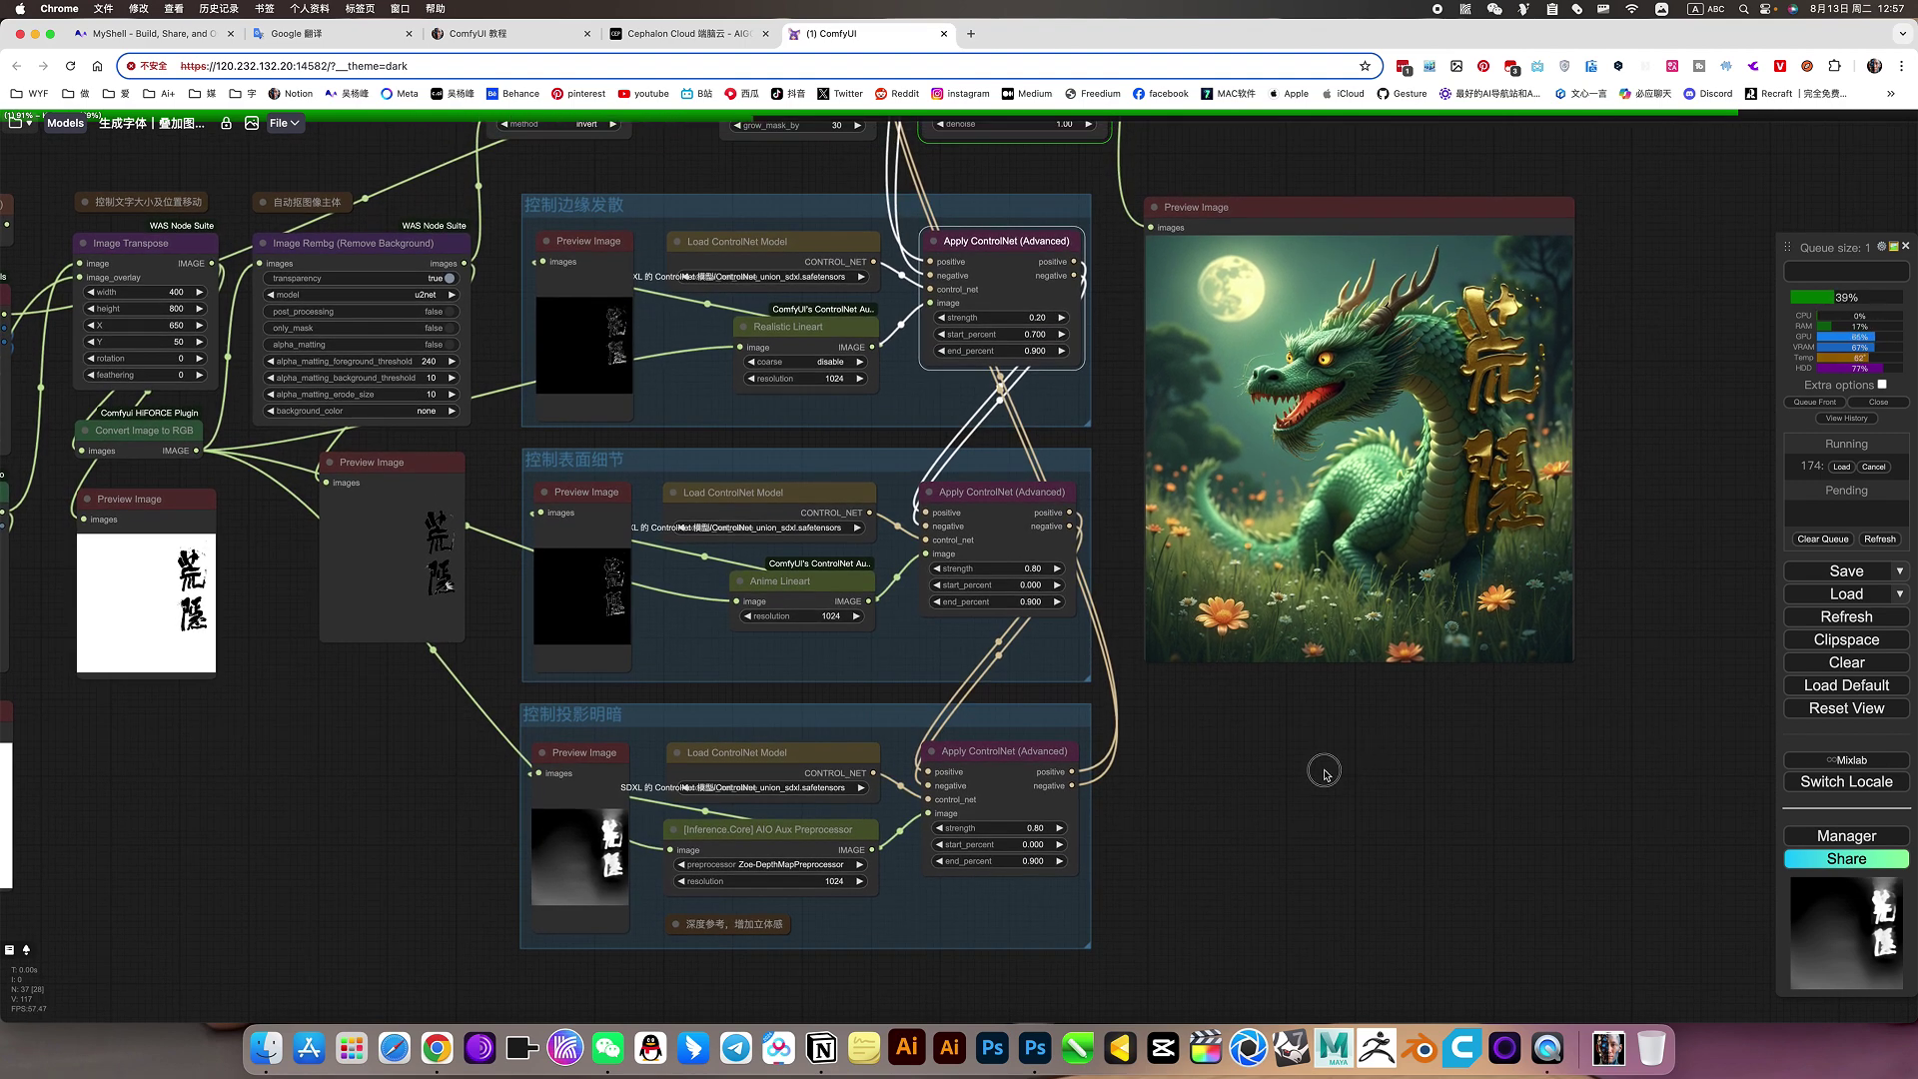
pyautogui.scroll(2, 1329, 779)
pyautogui.scroll(-1, 1333, 790)
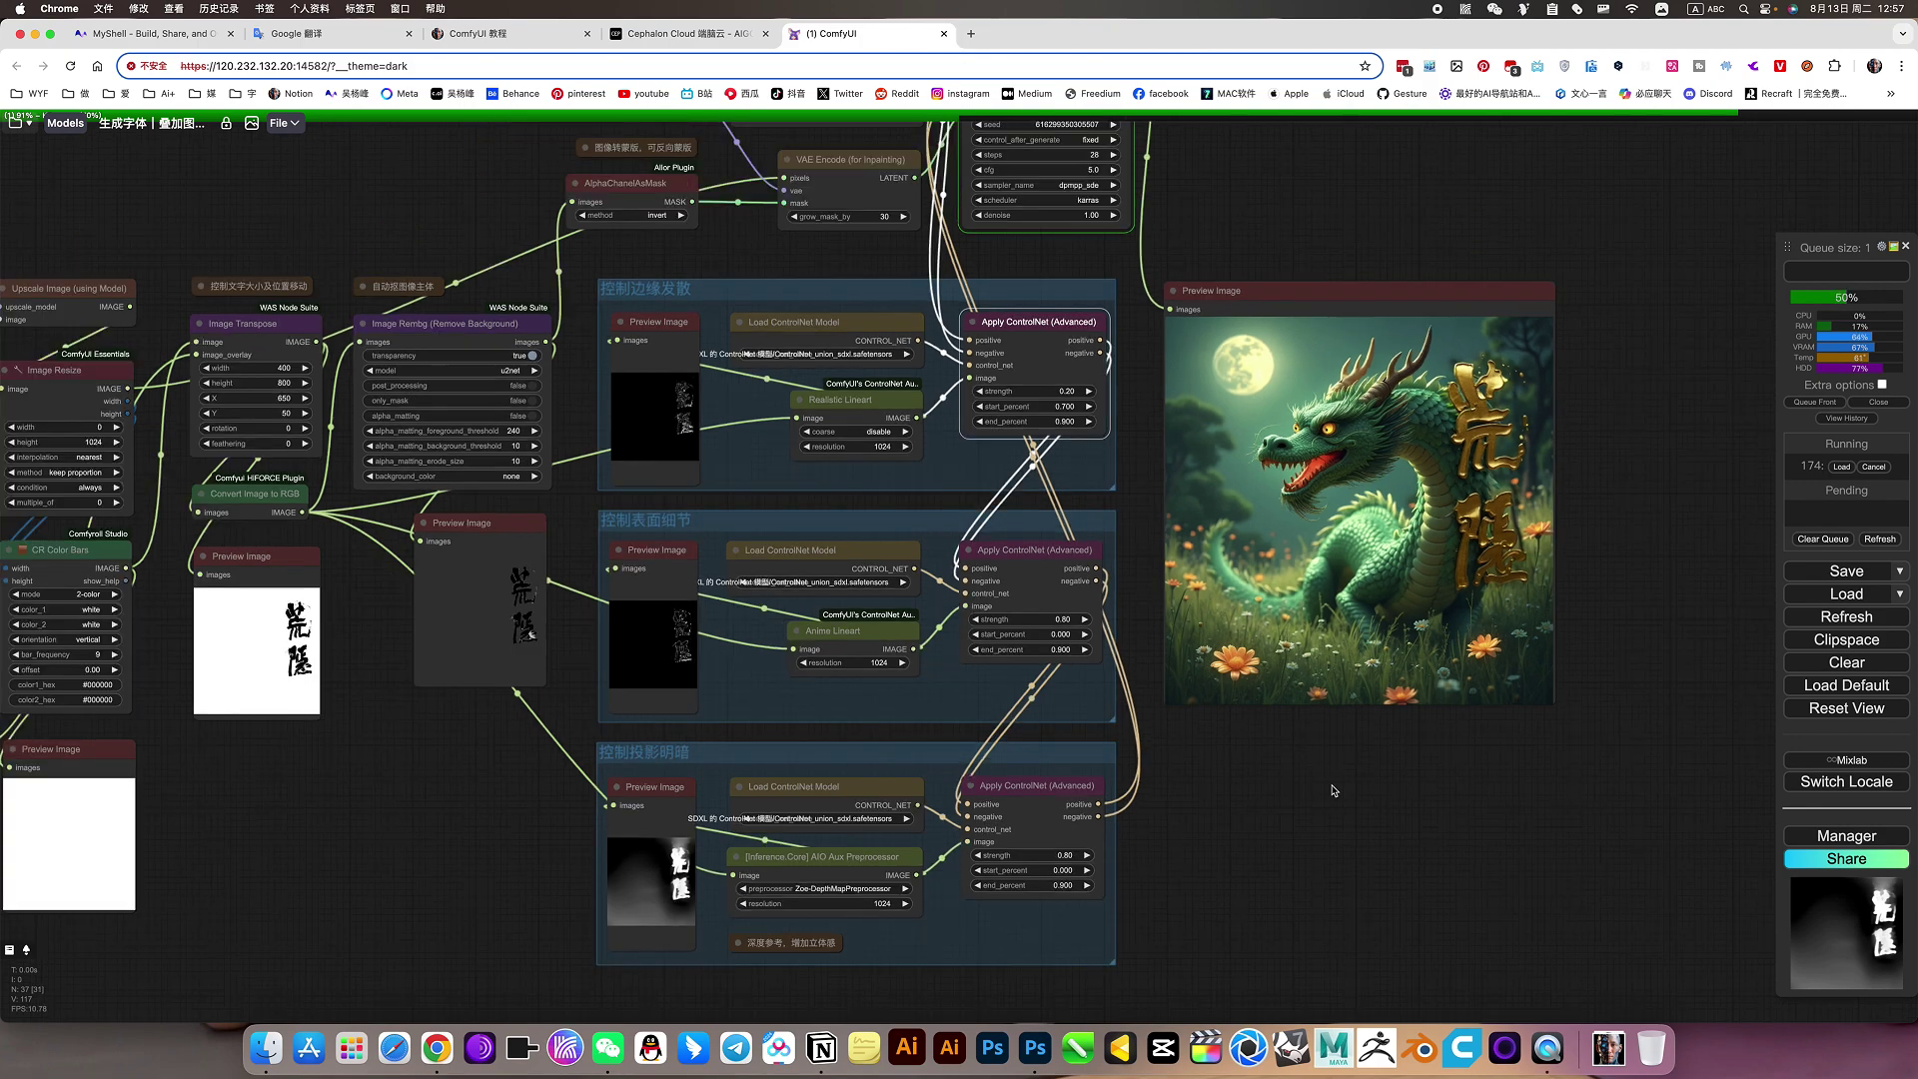
pyautogui.scroll(-1, 1333, 791)
pyautogui.moveTo(1610, 318); pyautogui.dragTo(1634, 576)
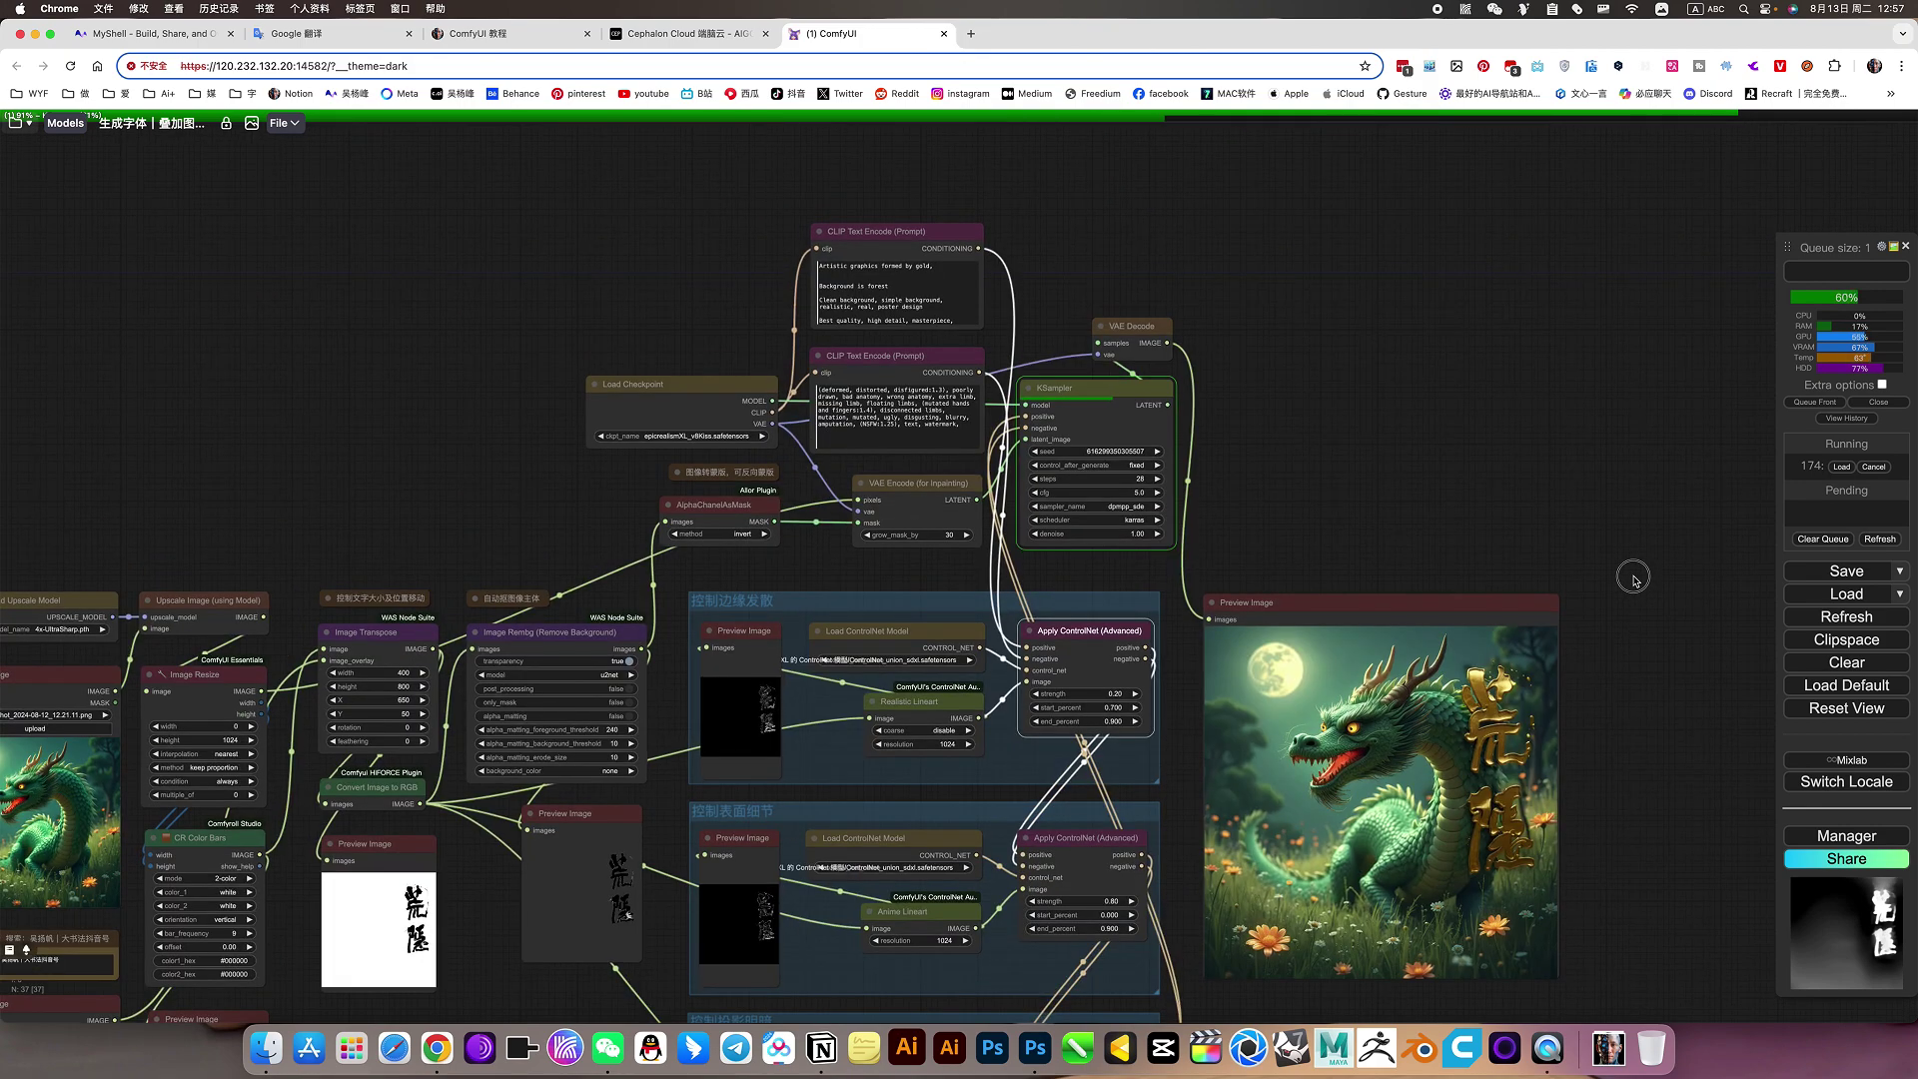
pyautogui.scroll(-3, 1619, 520)
pyautogui.scroll(3, 1504, 629)
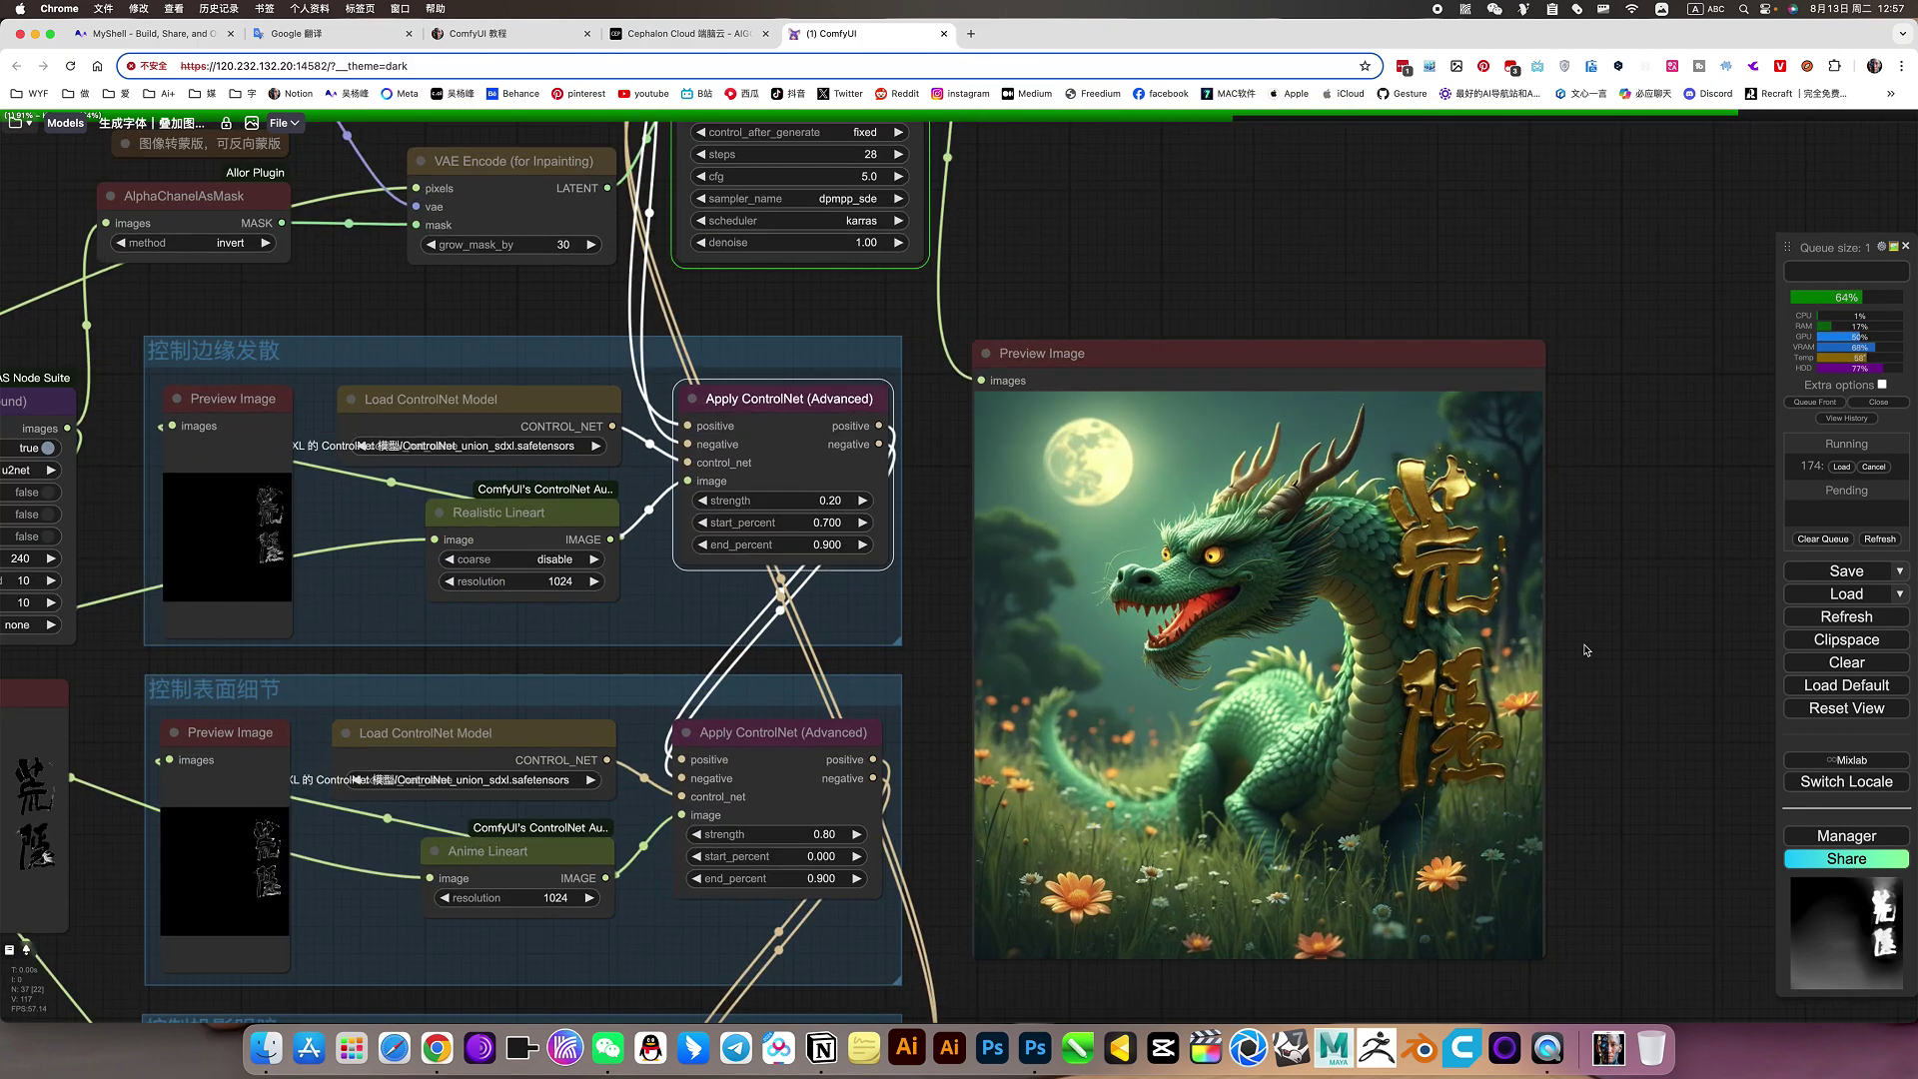
pyautogui.scroll(-4, 1620, 678)
pyautogui.moveTo(1620, 678); pyautogui.dragTo(1654, 537)
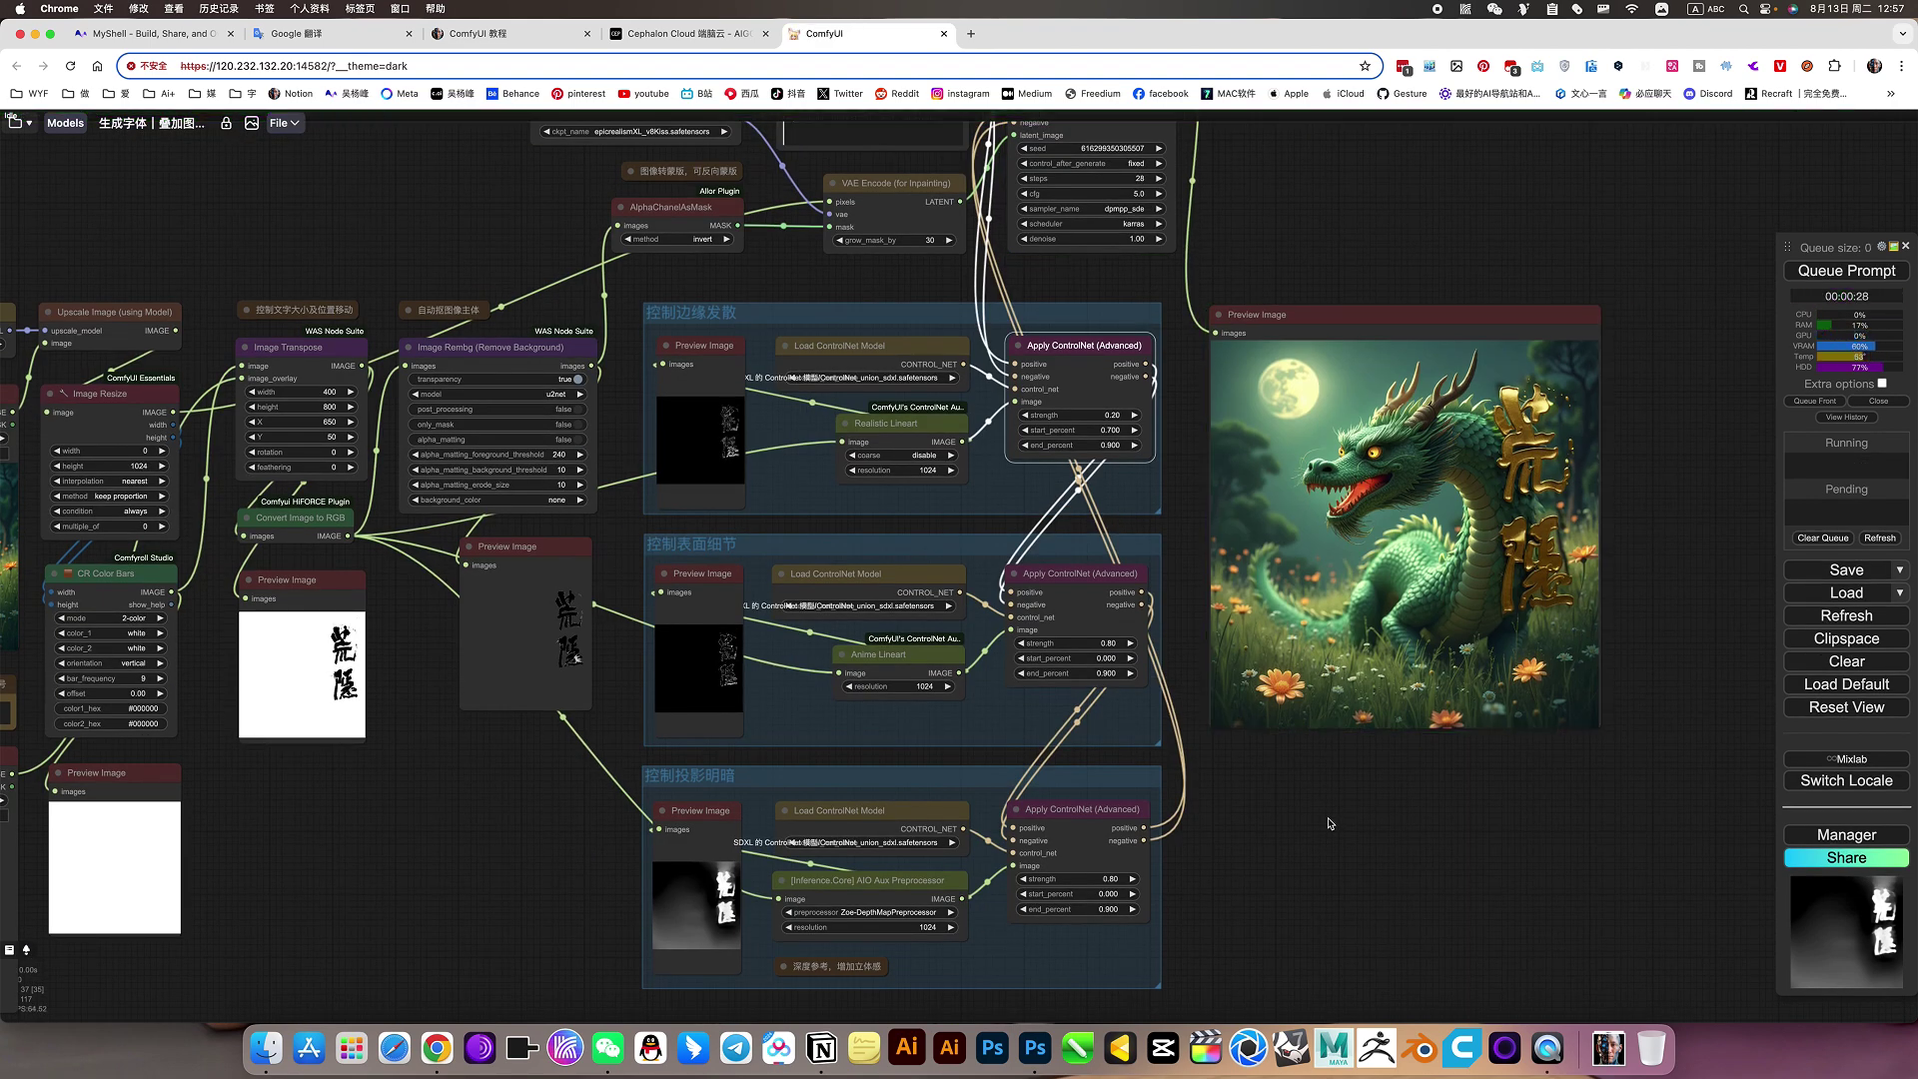
pyautogui.scroll(5, 1662, 664)
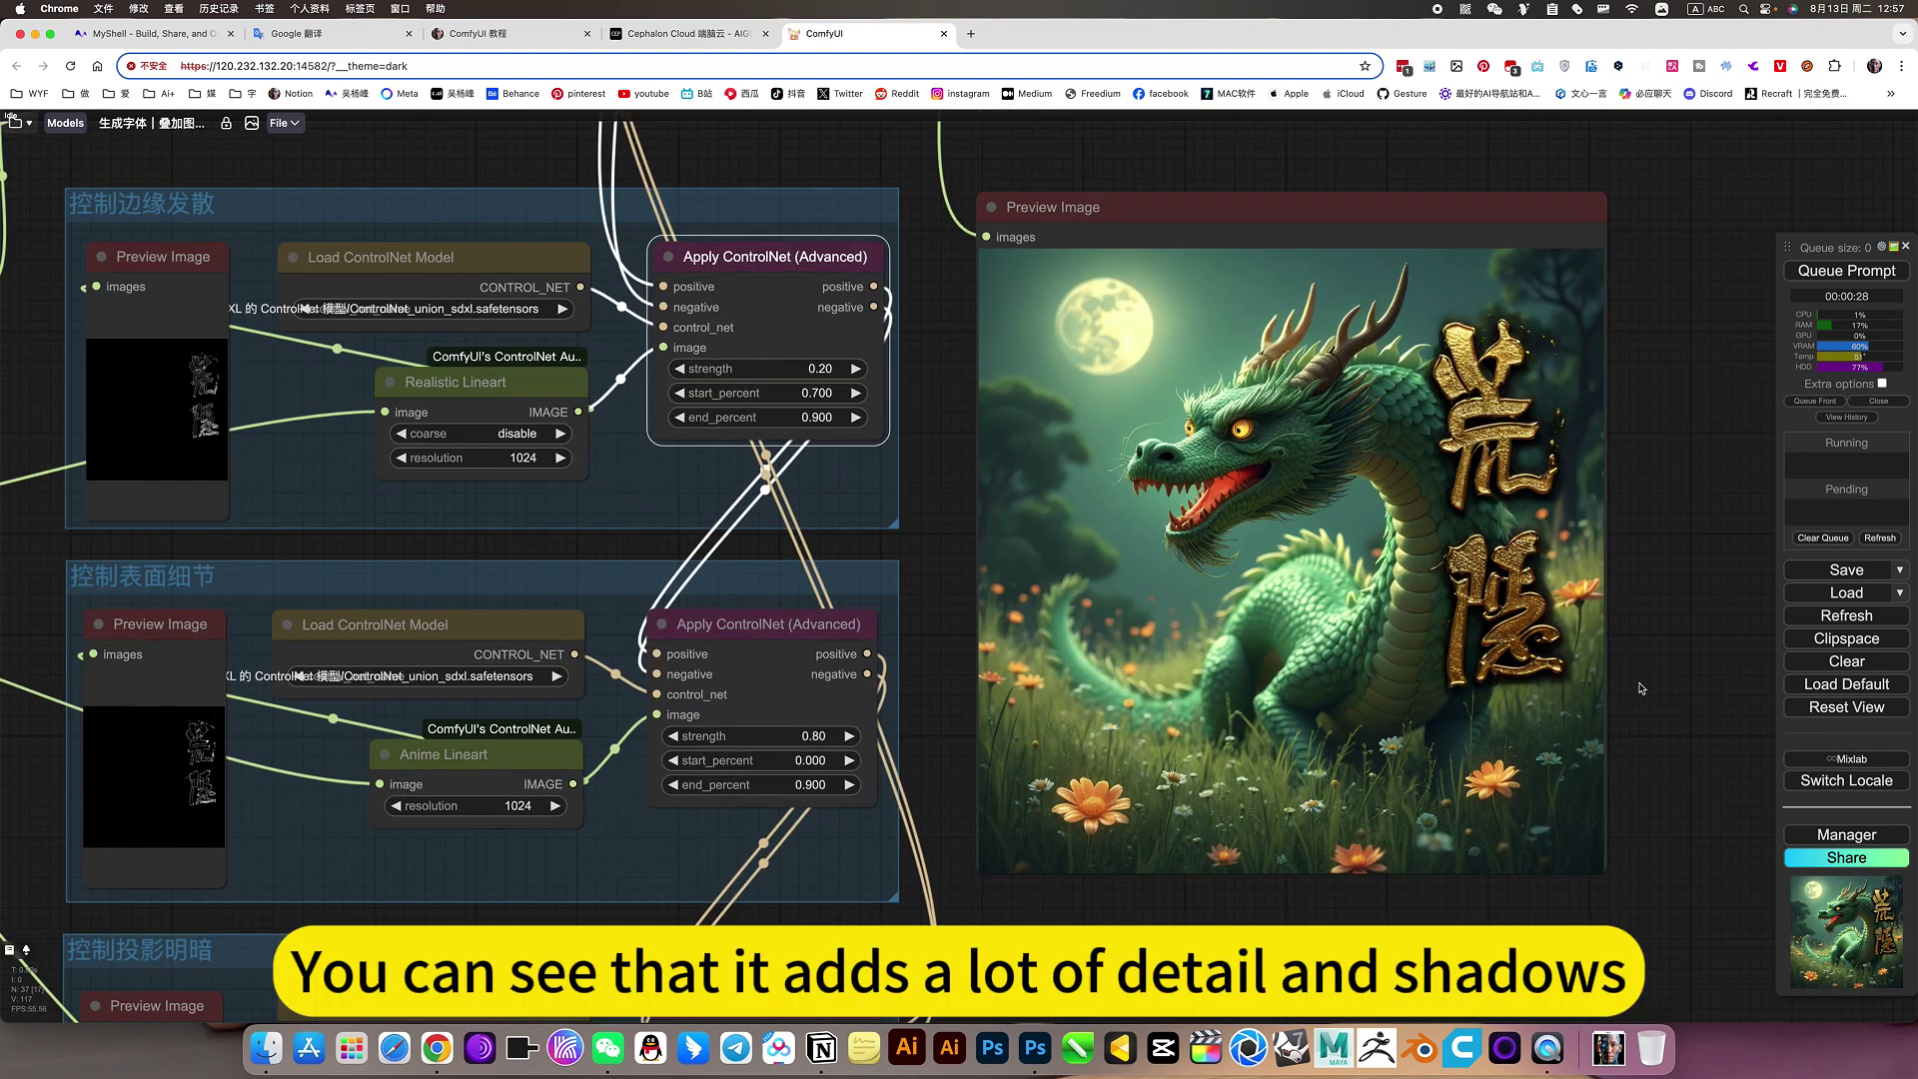
pyautogui.scroll(-5, 1671, 666)
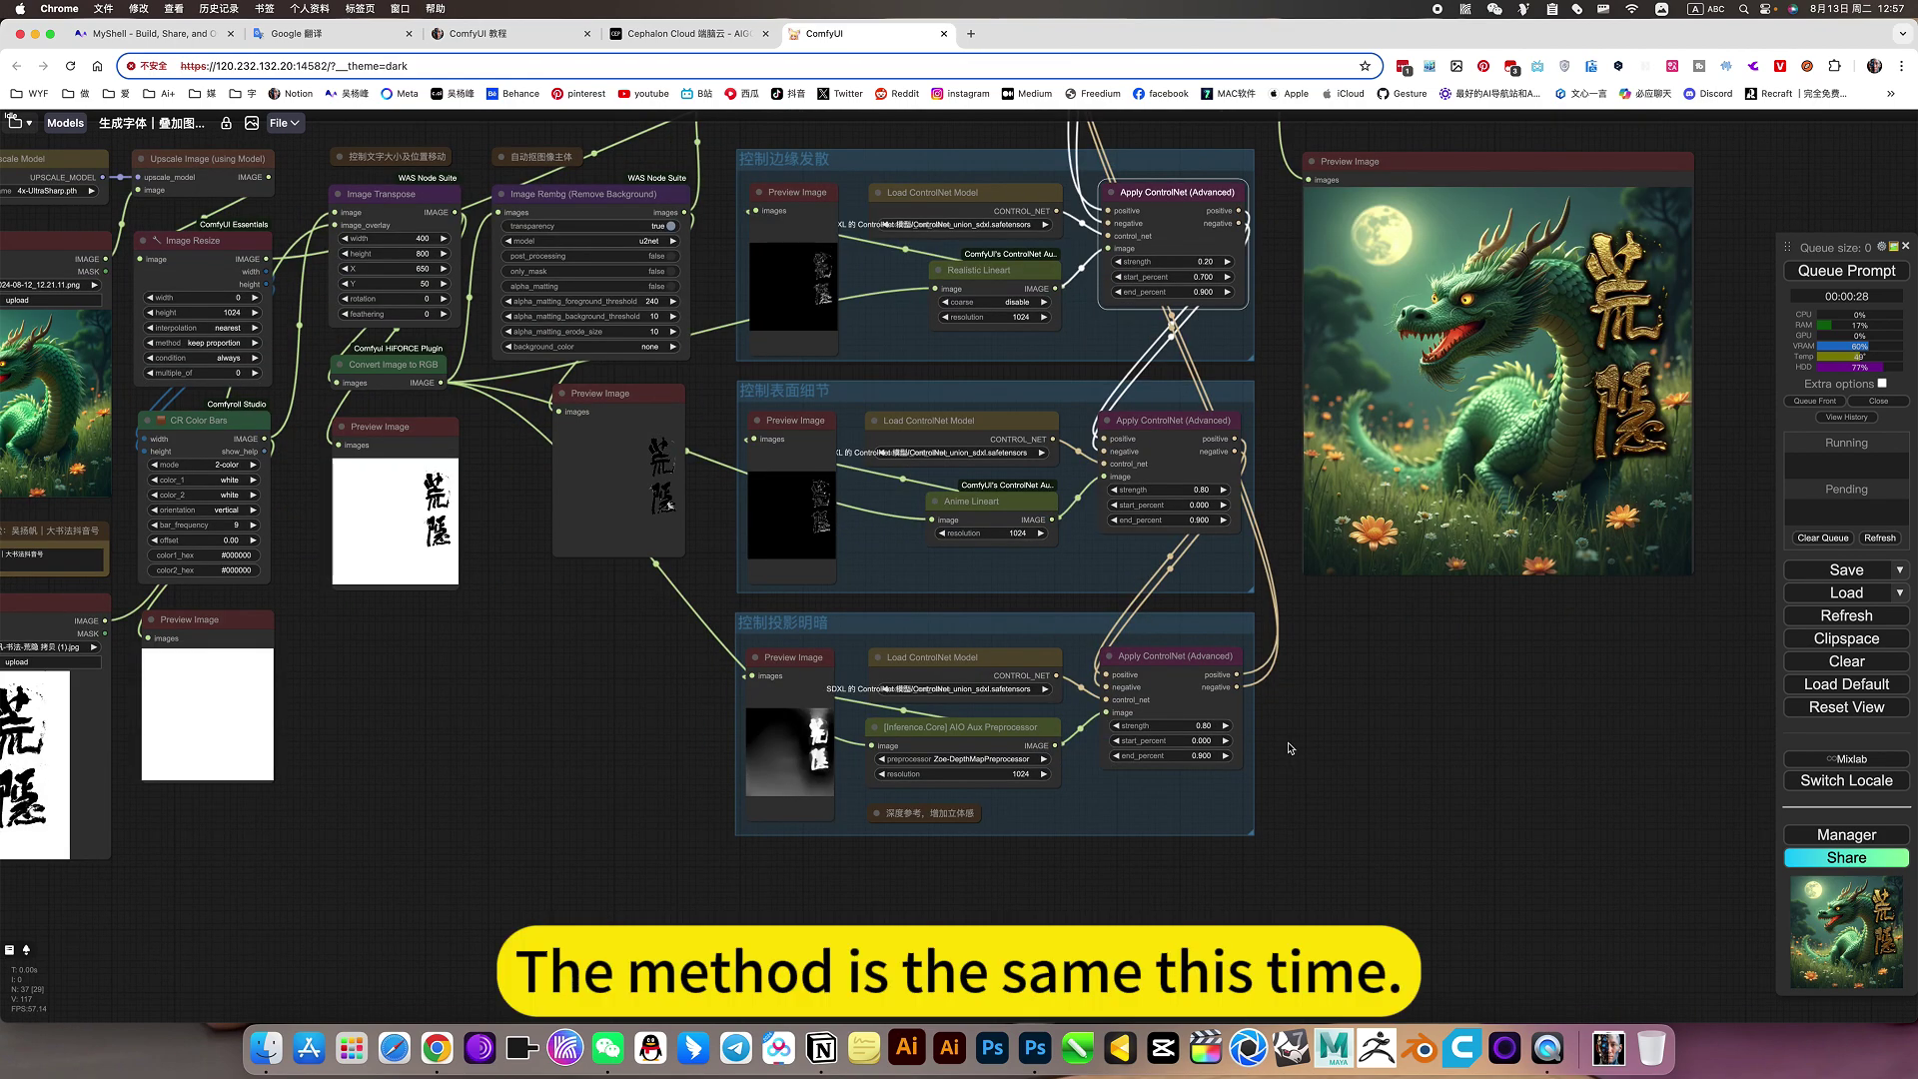
# - Try a start_percent of 0.8 on Apply ControlNet in the projection-shading group and queue a generation to check the lettering
pyautogui.scroll(4, 1289, 747)
pyautogui.click(1119, 740)
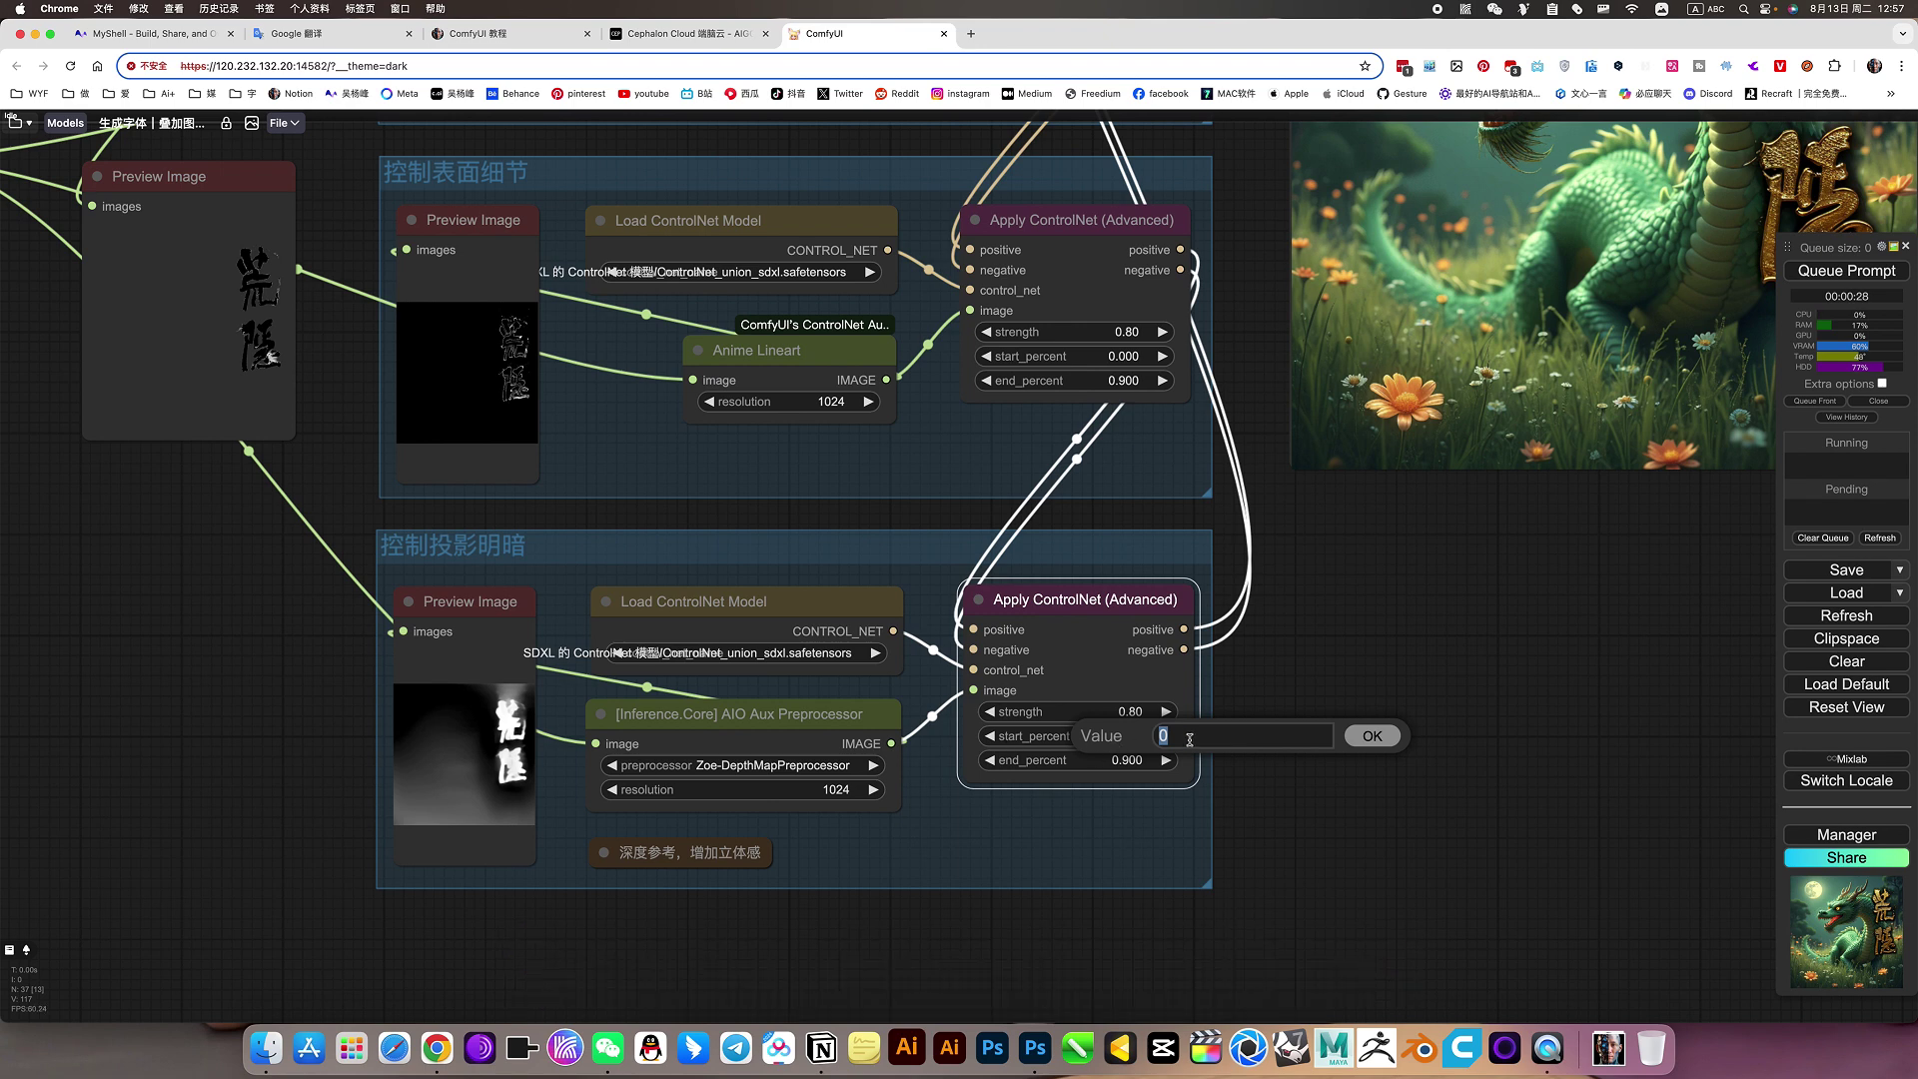
pyautogui.write('0')
pyautogui.press('Return')
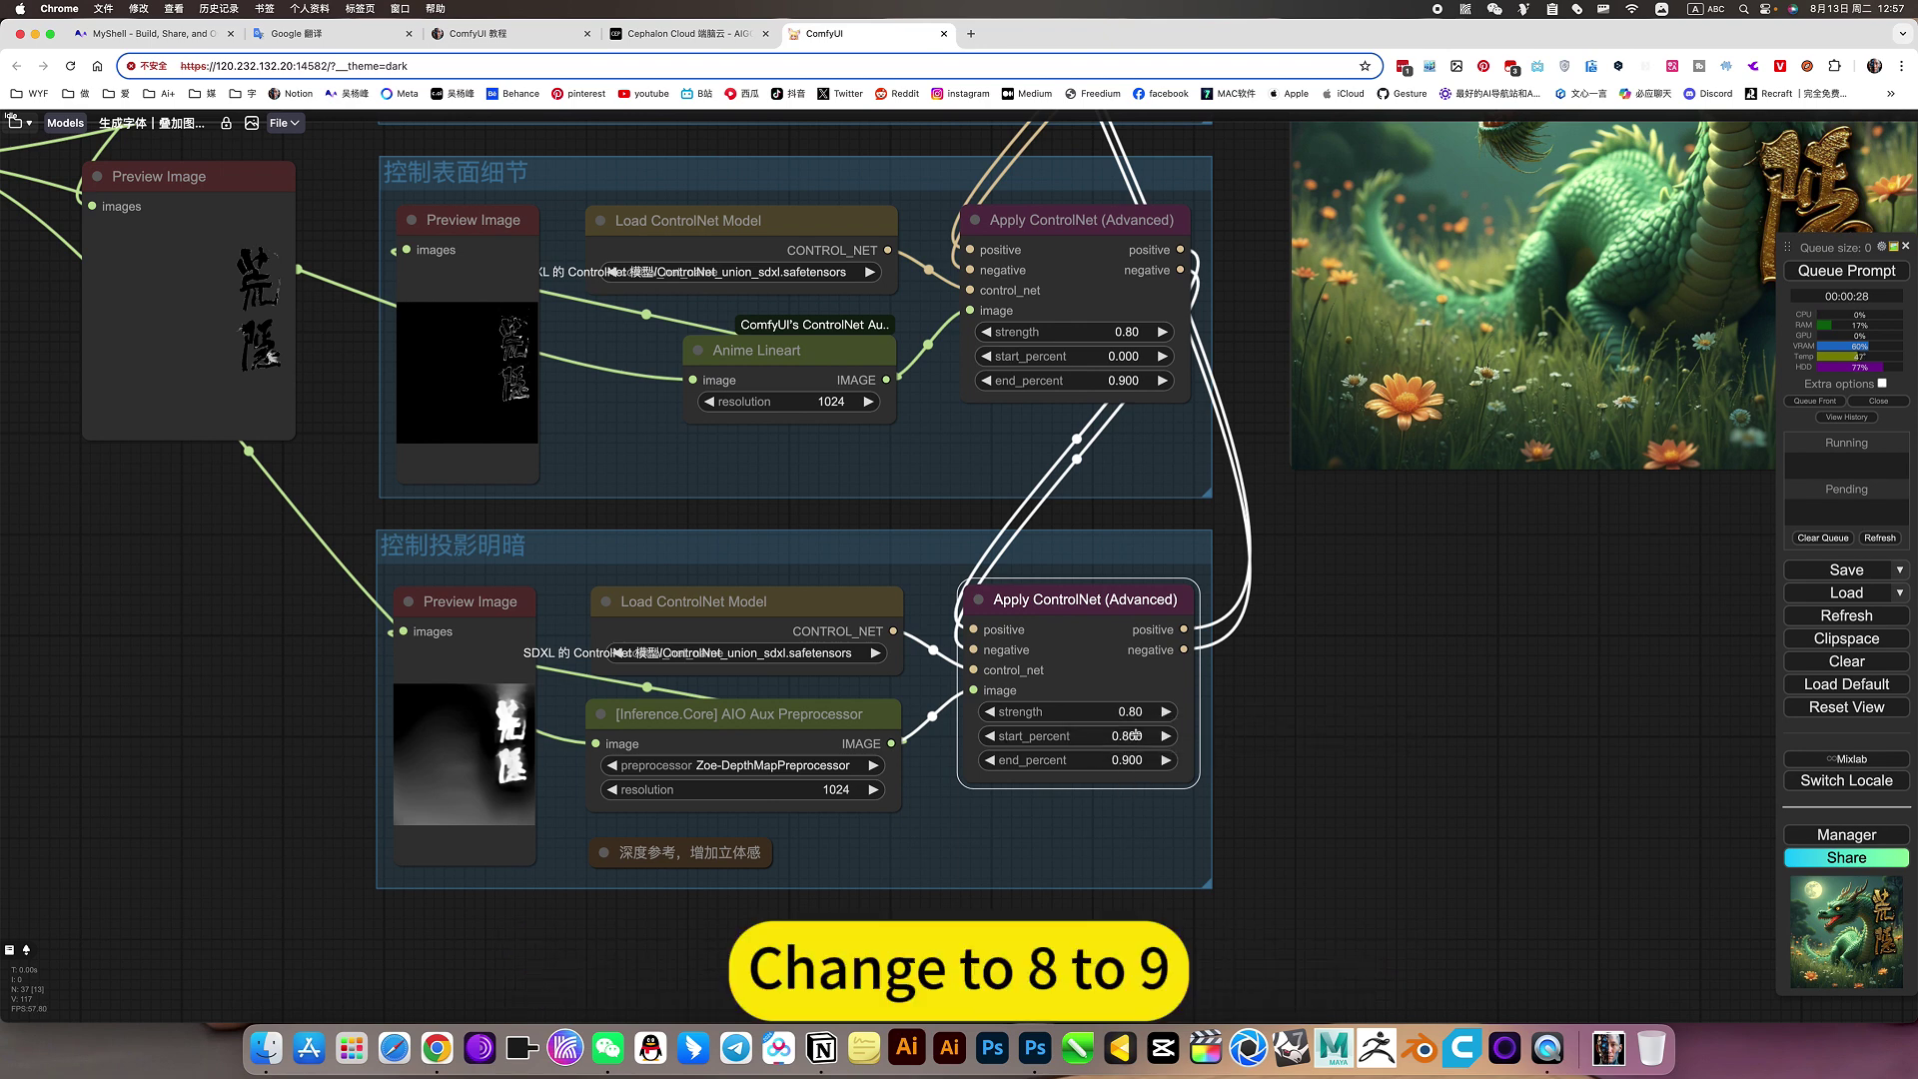
pyautogui.moveTo(1435, 727); pyautogui.dragTo(1309, 836)
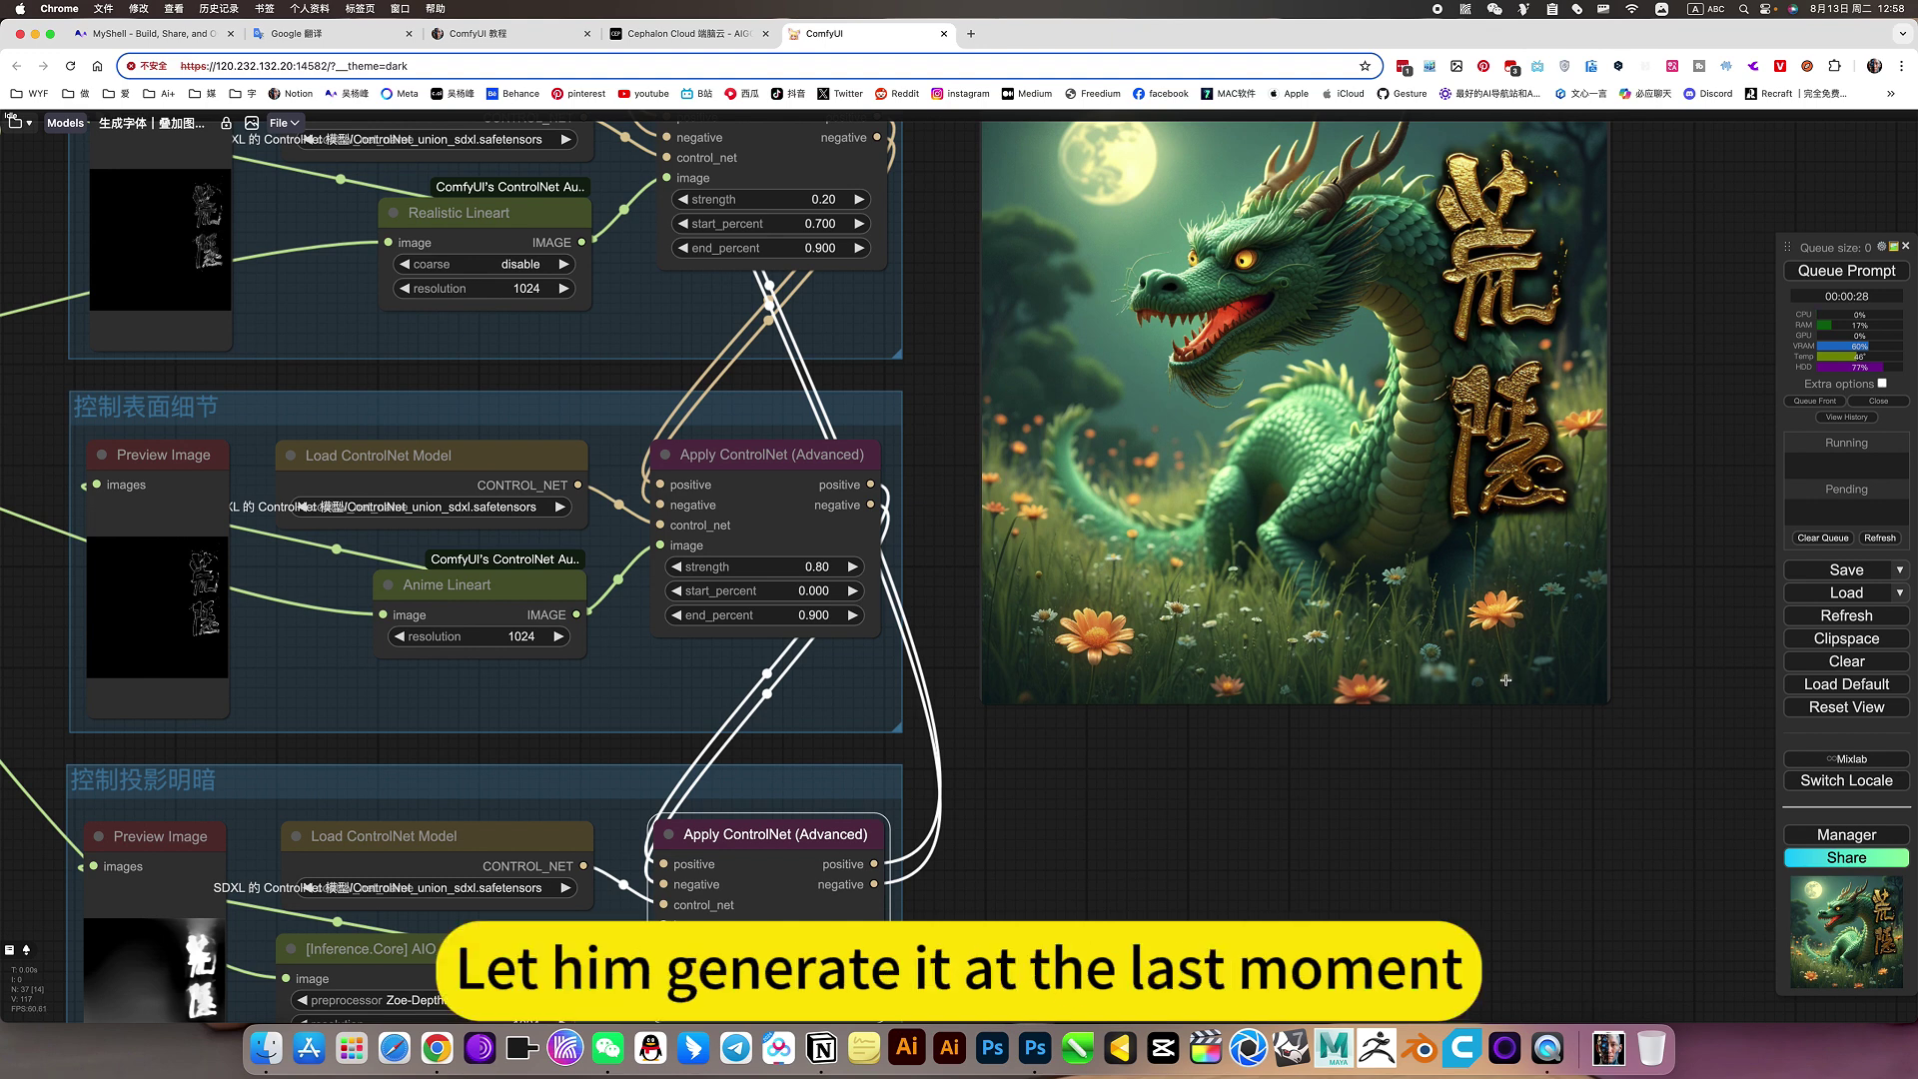
pyautogui.click(1847, 270)
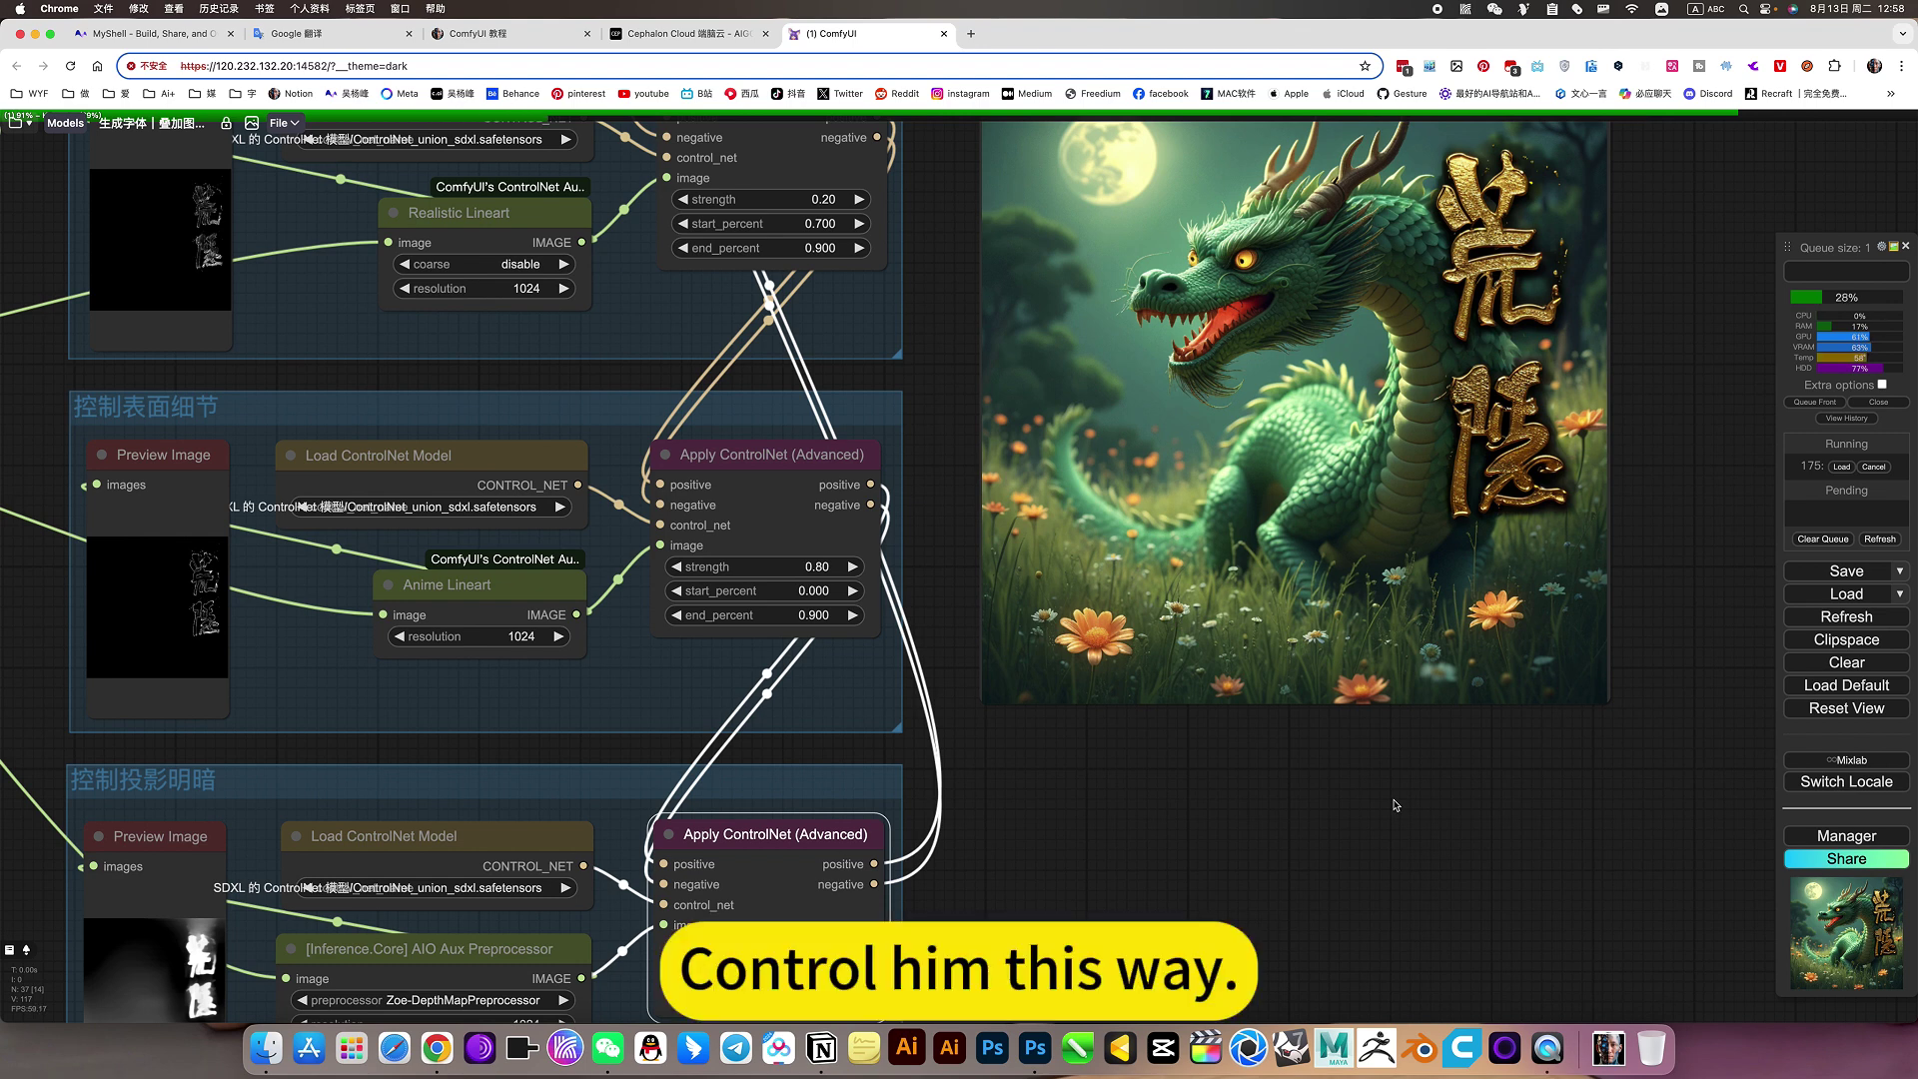
pyautogui.scroll(-2, 1396, 805)
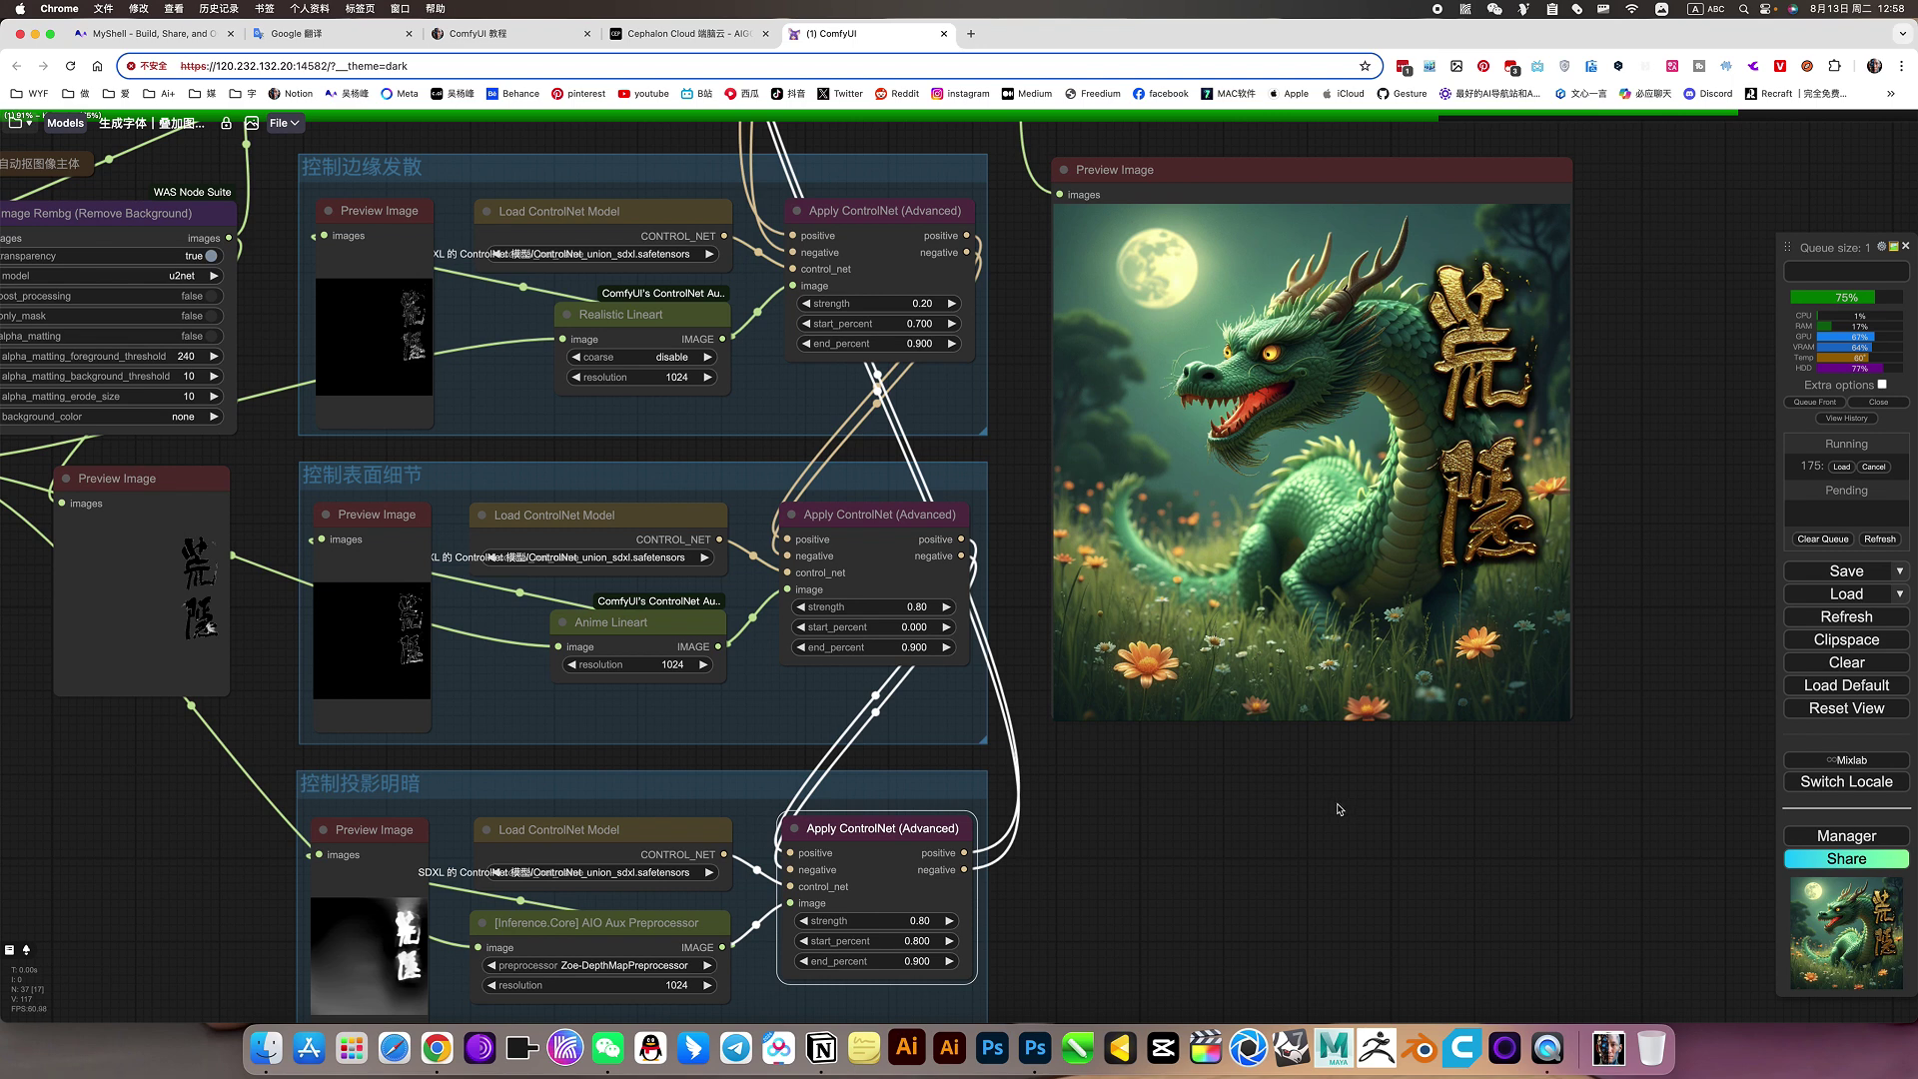
pyautogui.scroll(-2, 1304, 804)
pyautogui.hscroll(-2, 1303, 804)
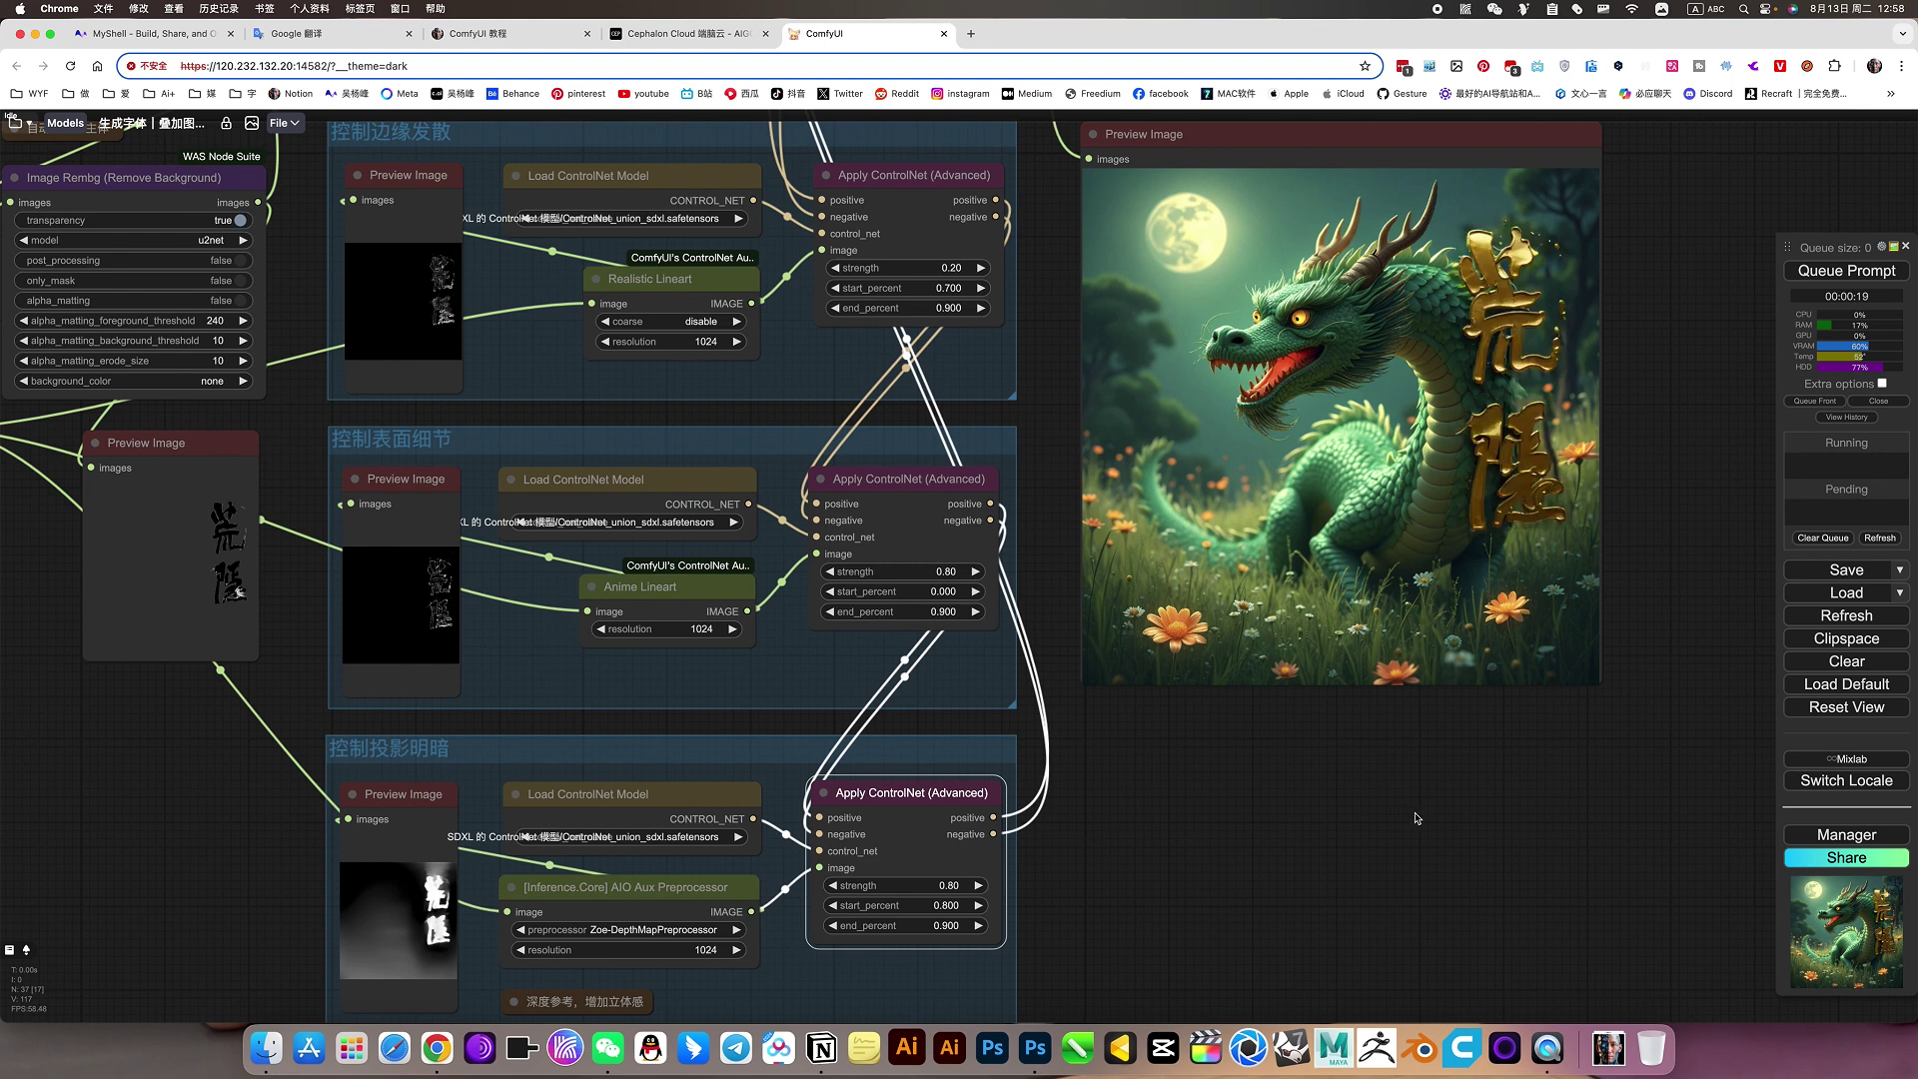
# - Try a start_percent of 0.6 in the projection-shading group, regenerate the image and inspect the gold lettering up close
pyautogui.click(958, 908)
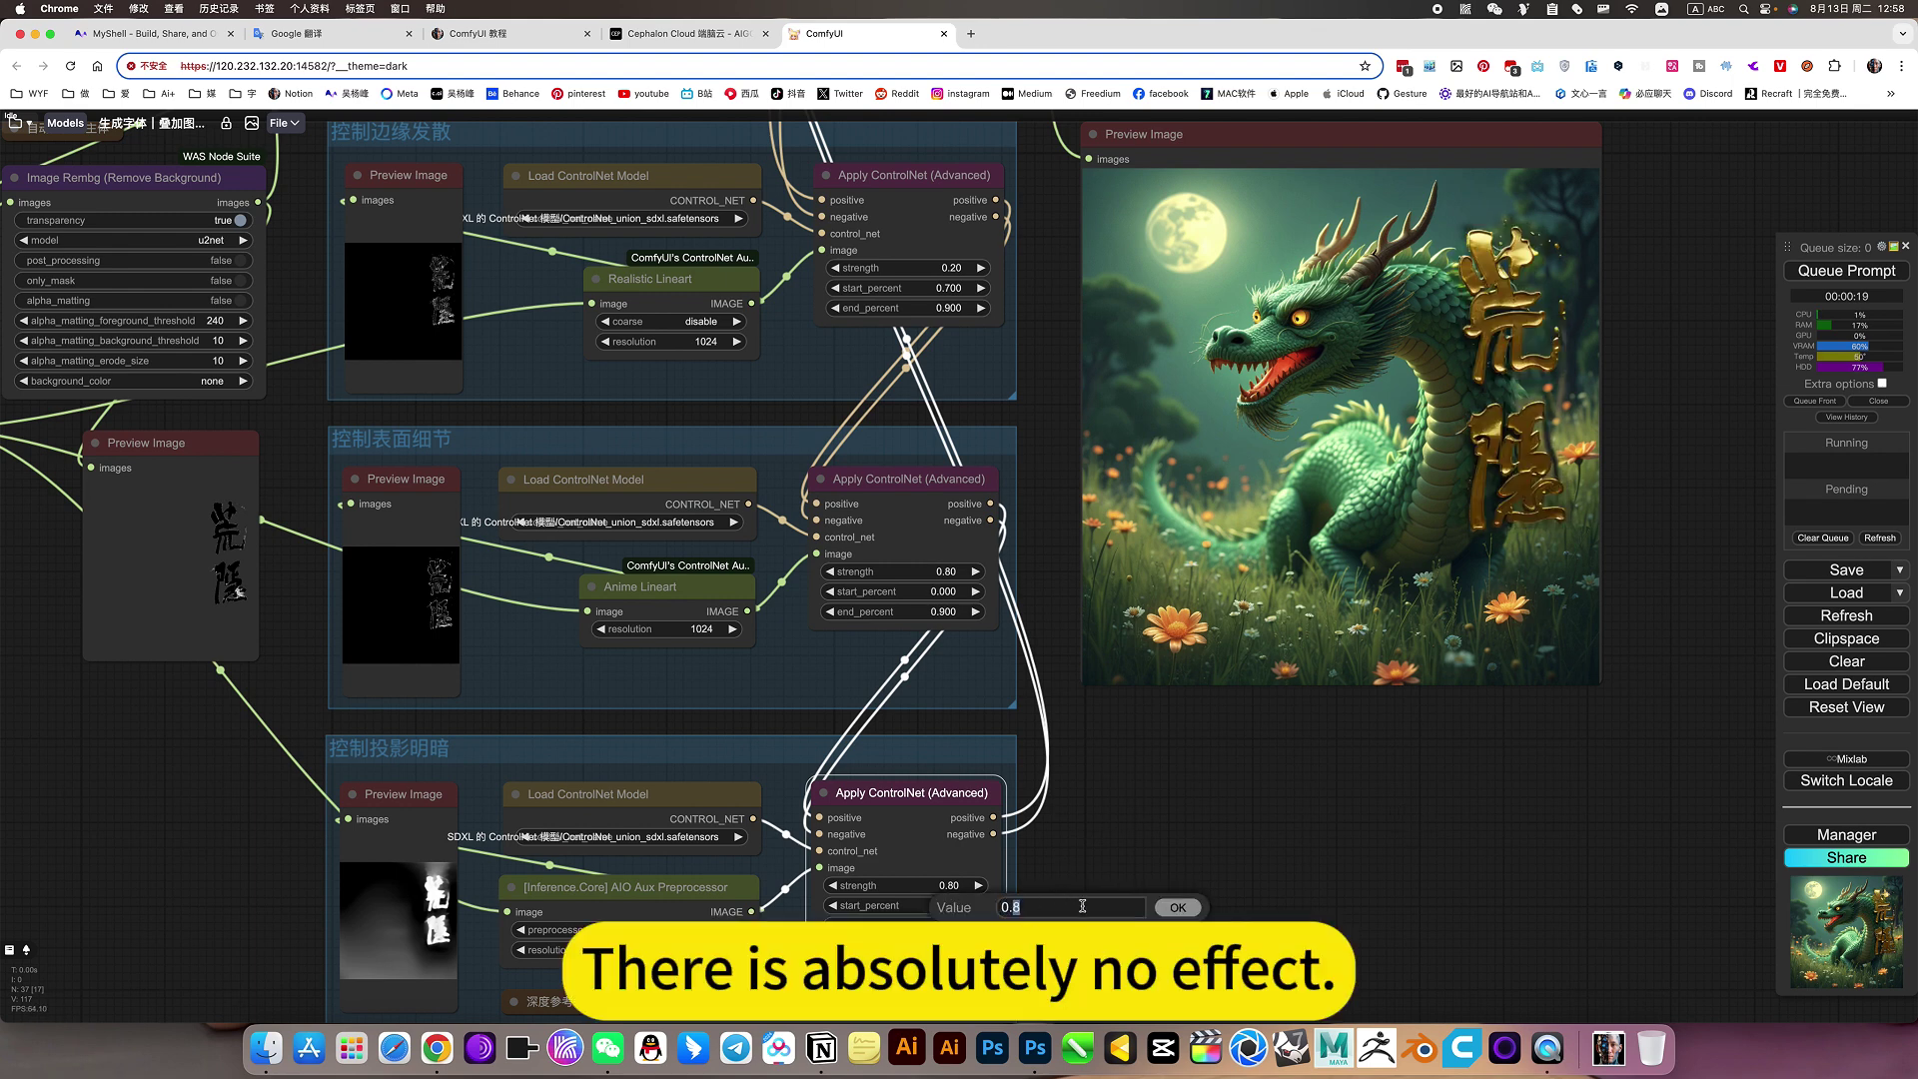
pyautogui.write('6')
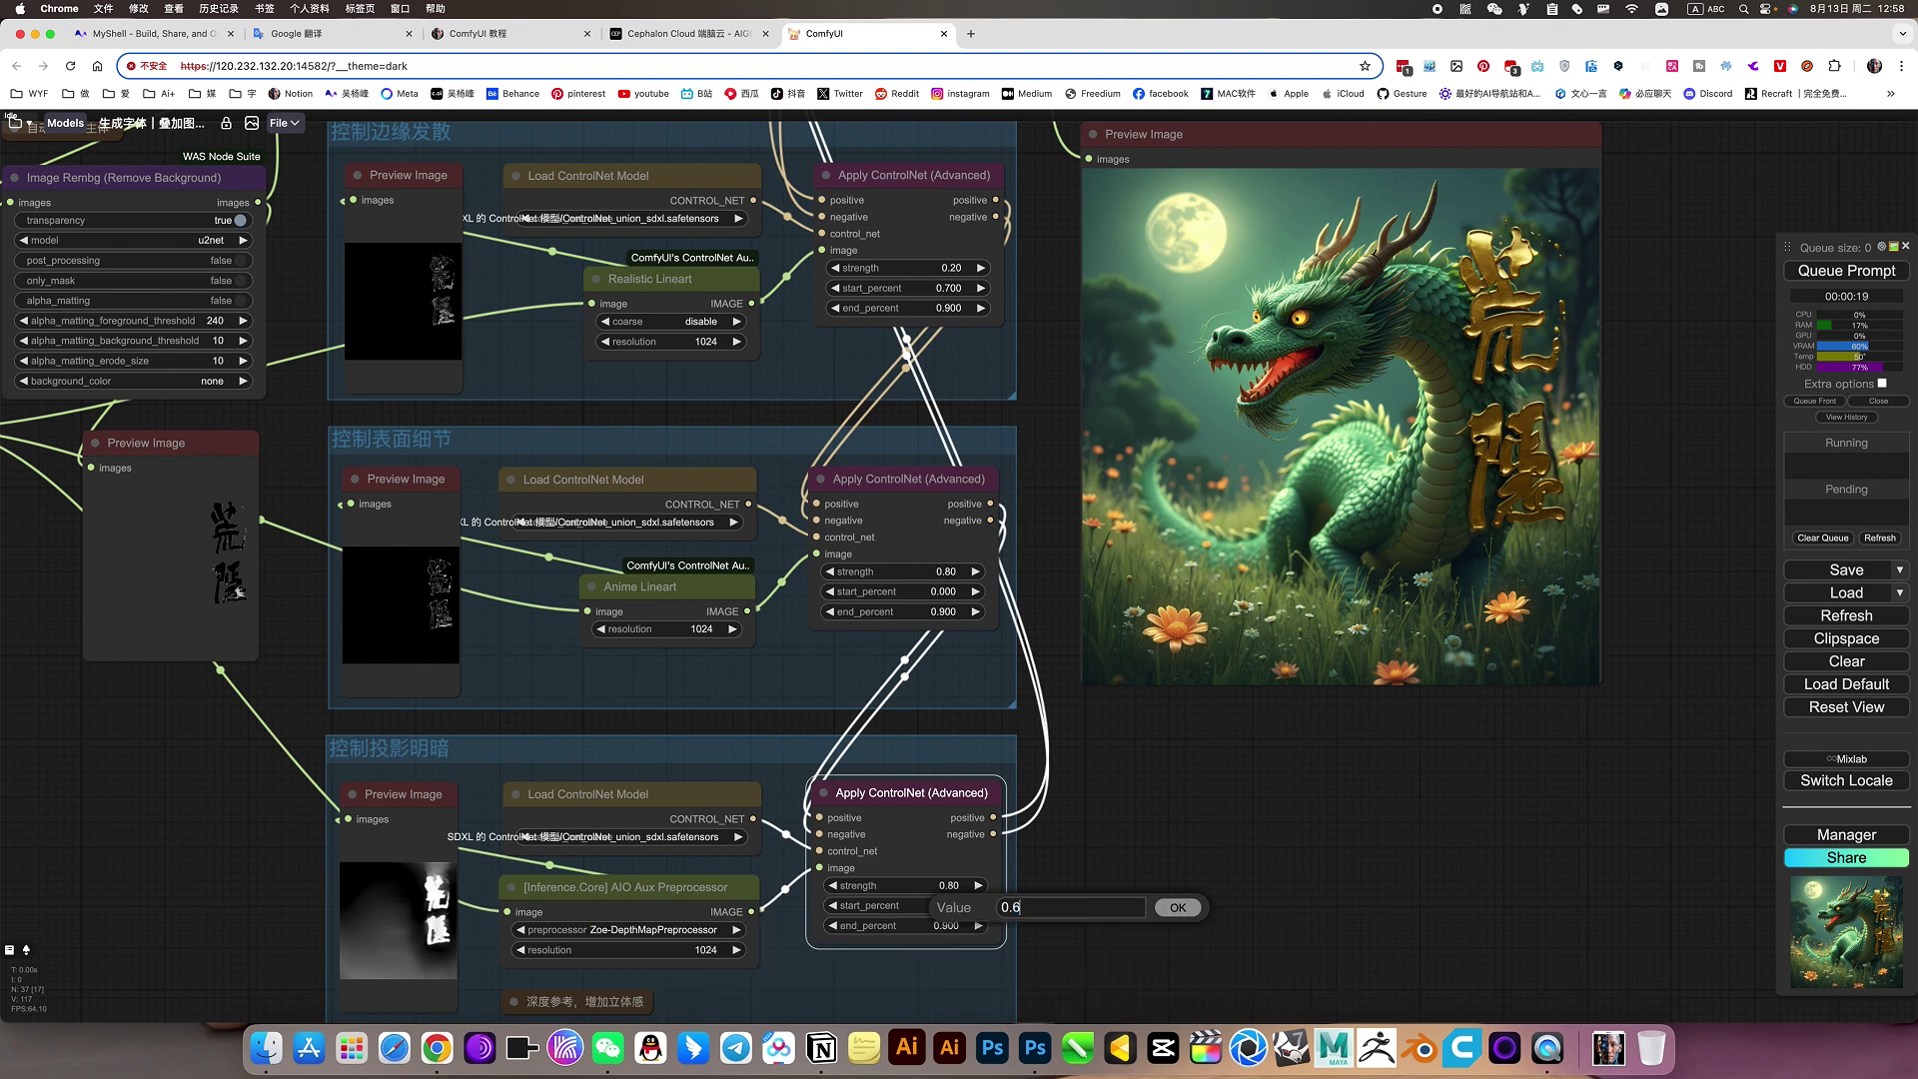
pyautogui.press('Return')
pyautogui.click(1809, 271)
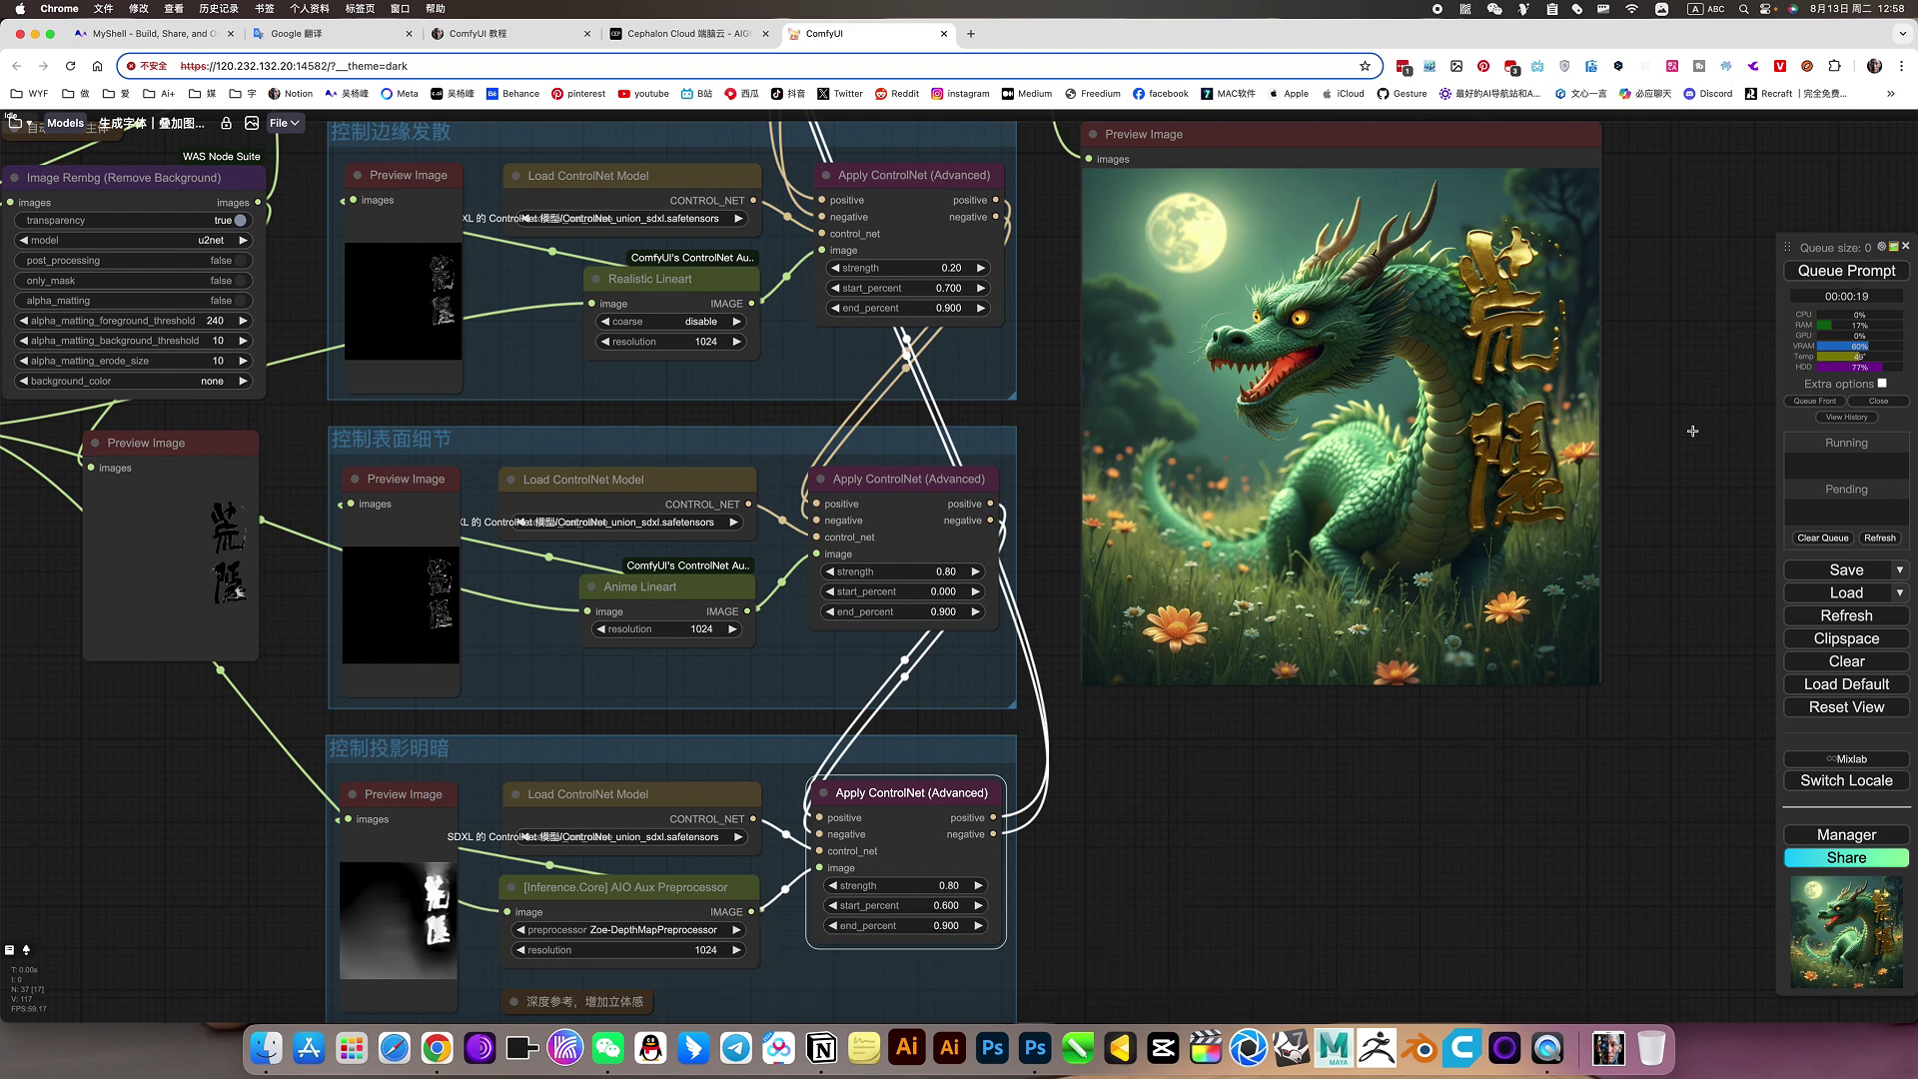
pyautogui.moveTo(1679, 541); pyautogui.dragTo(1666, 595)
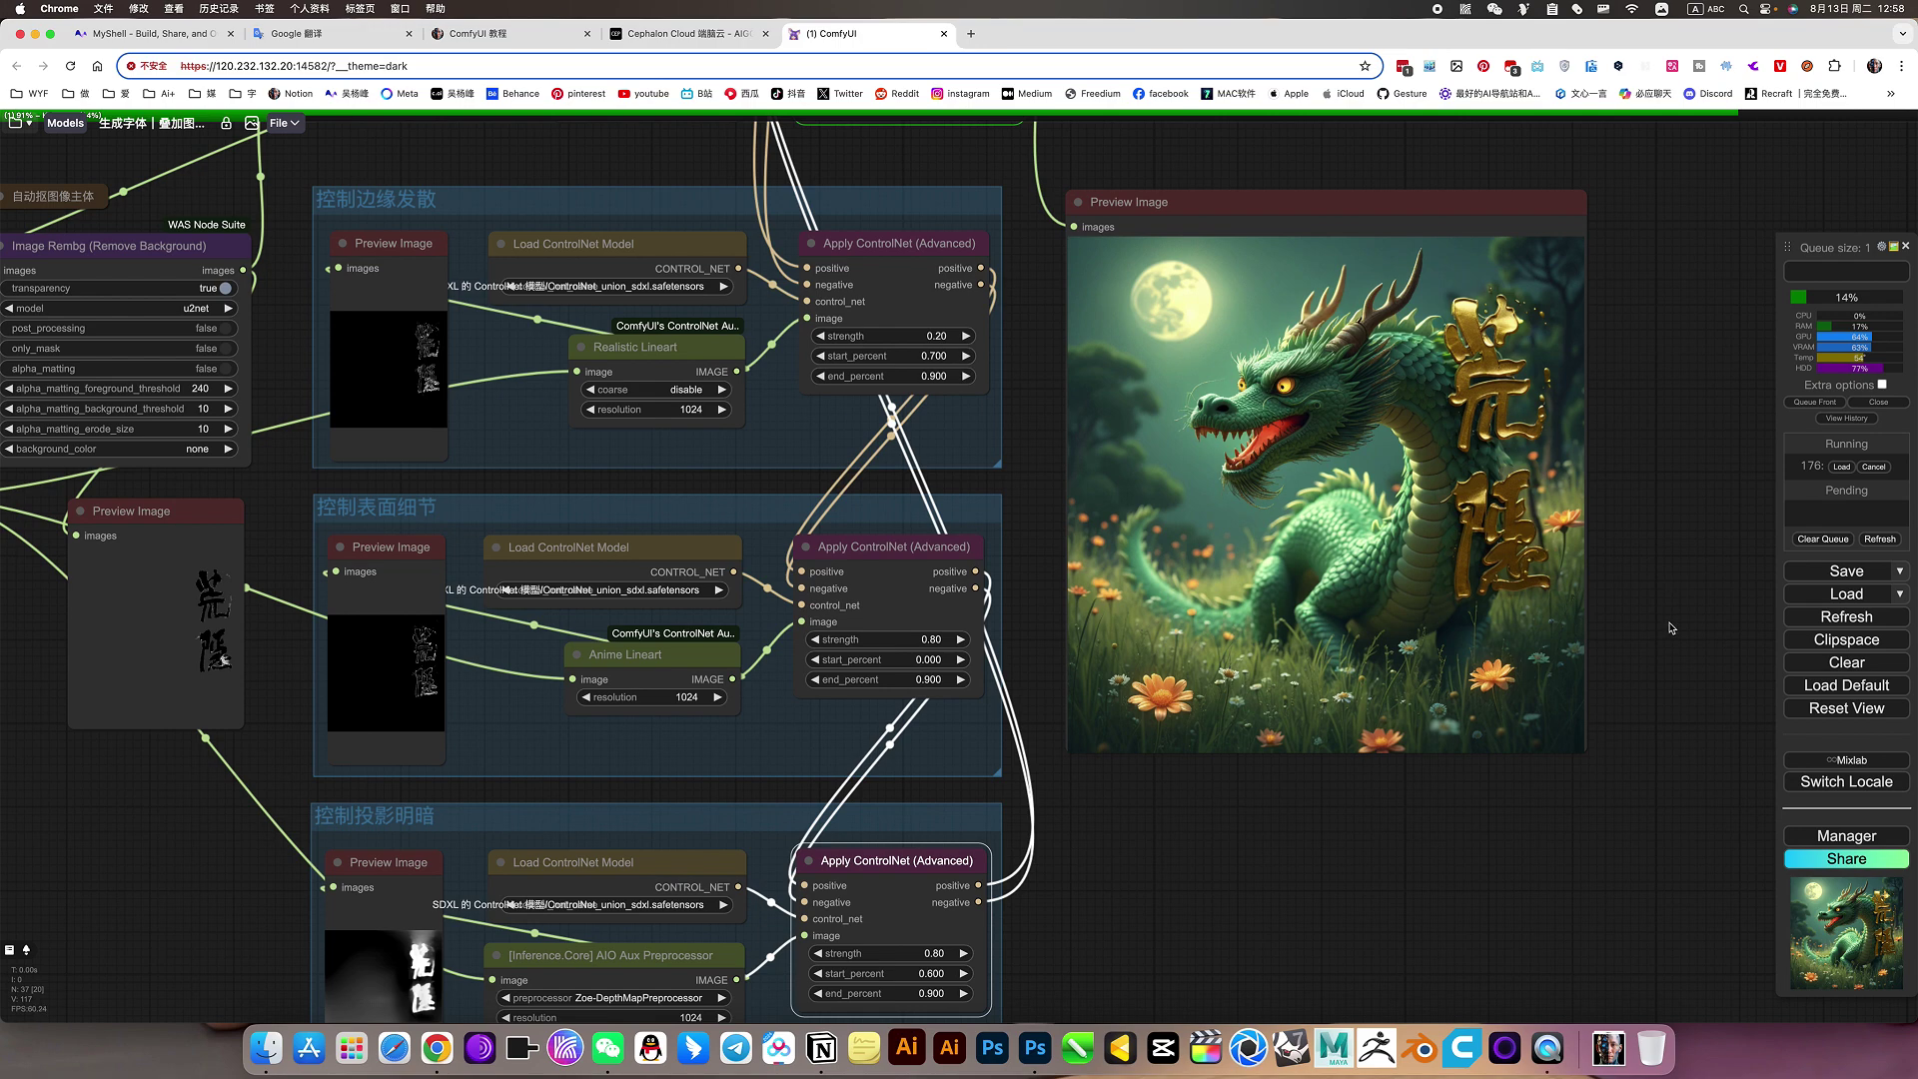
pyautogui.moveTo(1332, 869); pyautogui.dragTo(1452, 656)
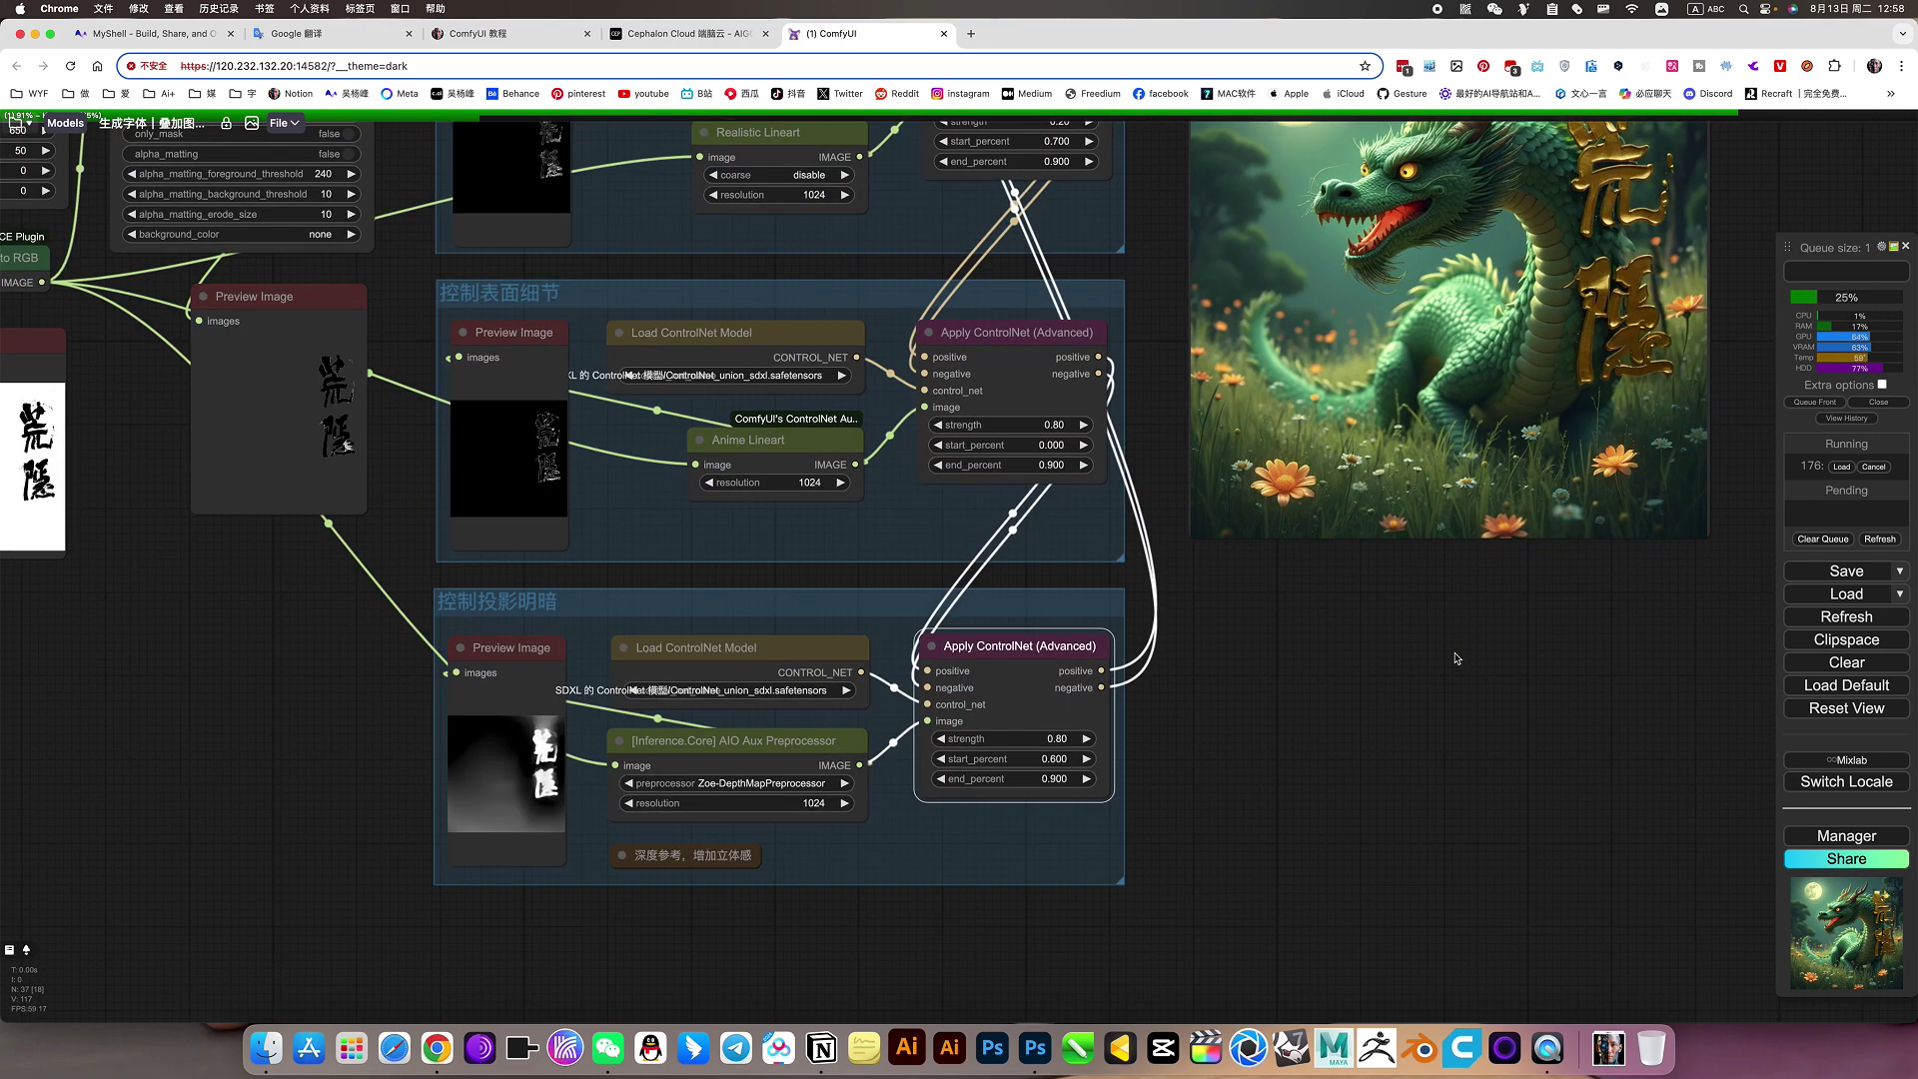
pyautogui.scroll(-5, 1314, 736)
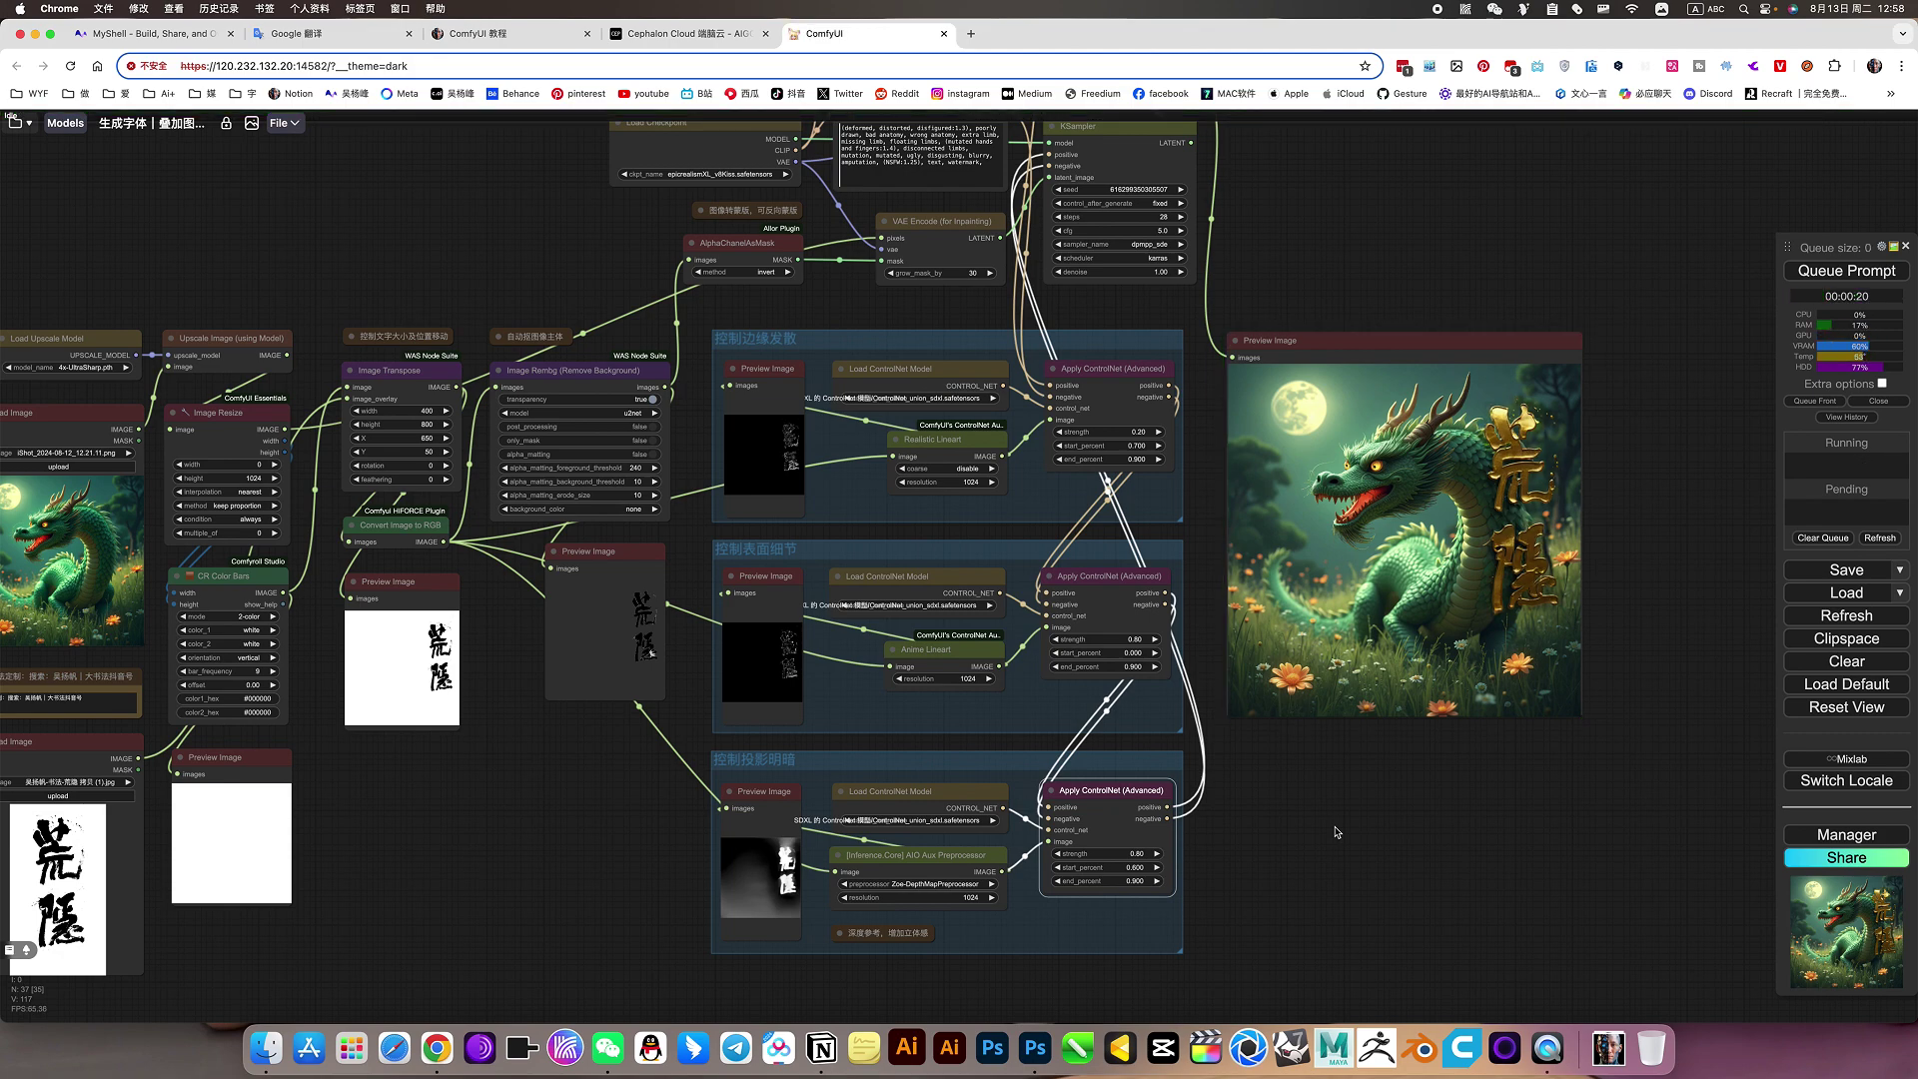
pyautogui.scroll(10, 1344, 809)
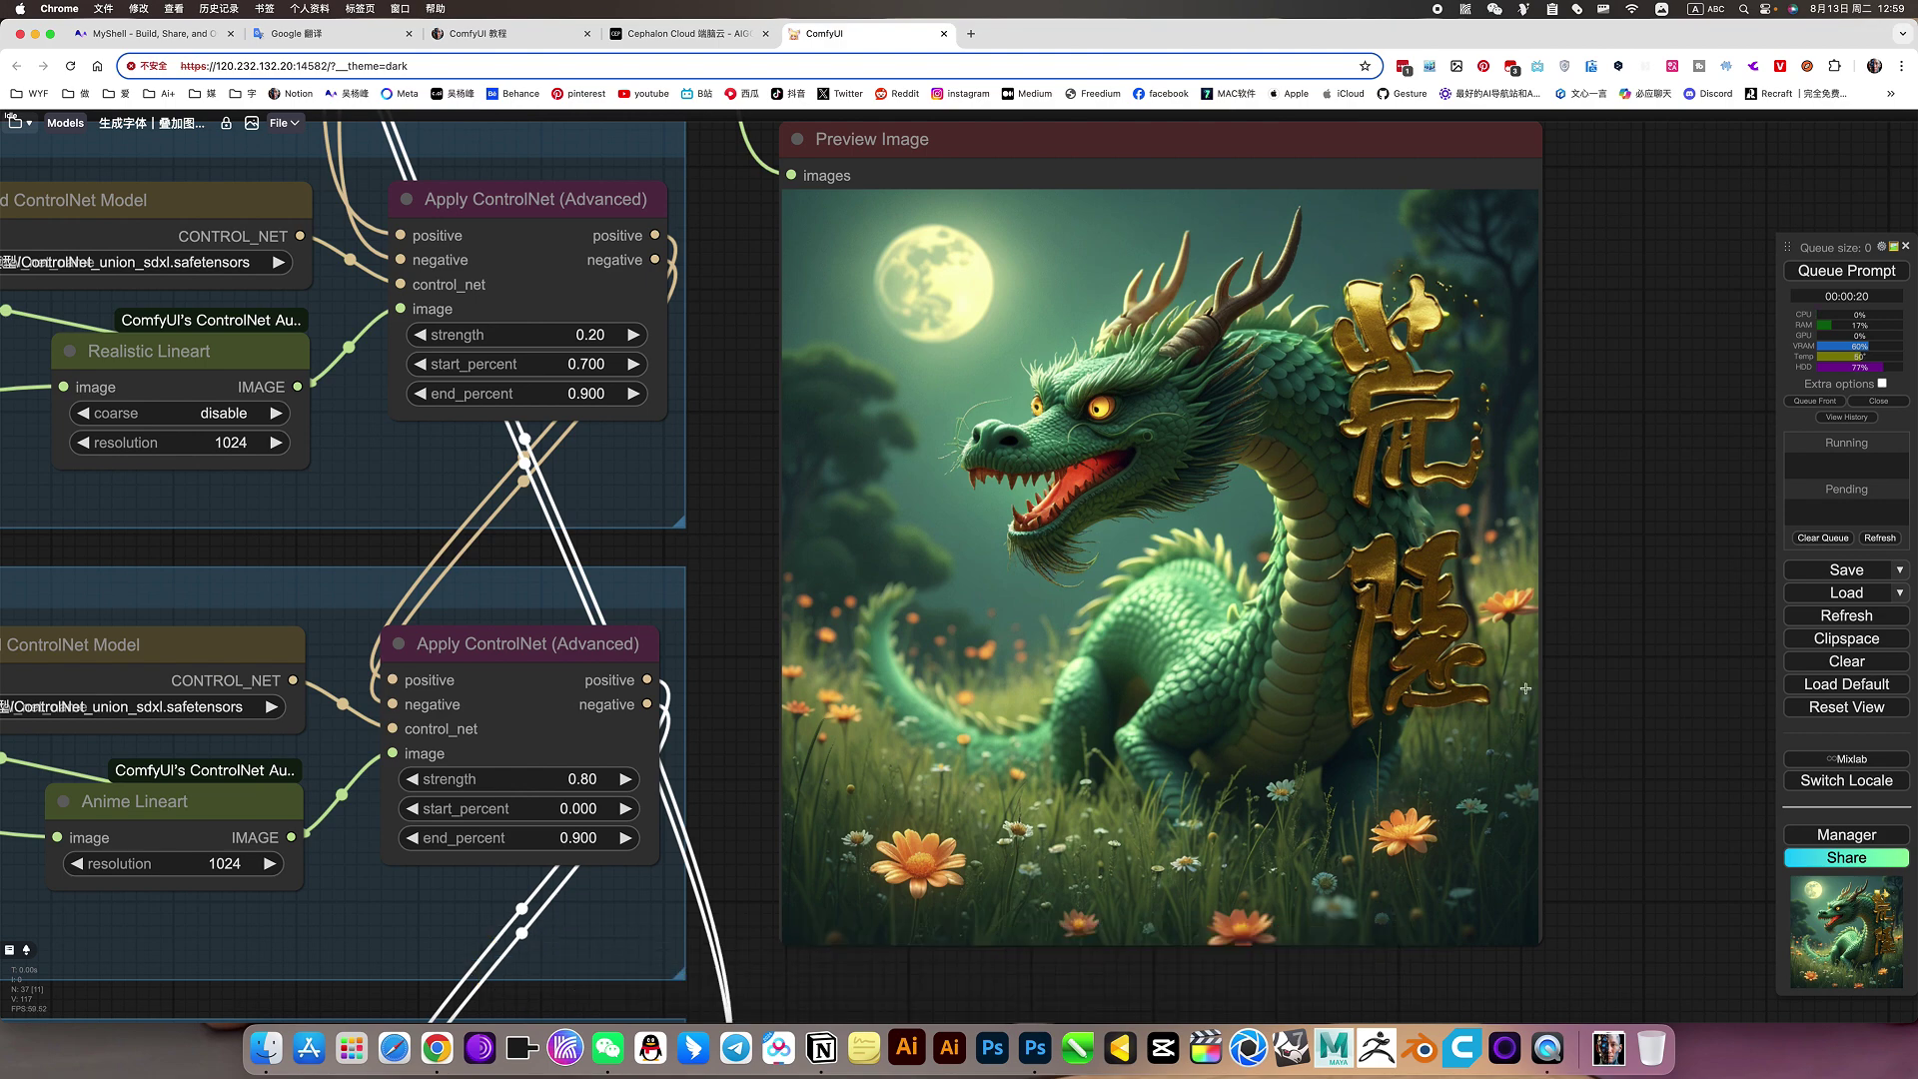
pyautogui.scroll(-8, 1526, 688)
# - Set the start_percent of Apply ControlNet in the projection-shading group to 0.5 and queue a generation
pyautogui.scroll(3, 1076, 823)
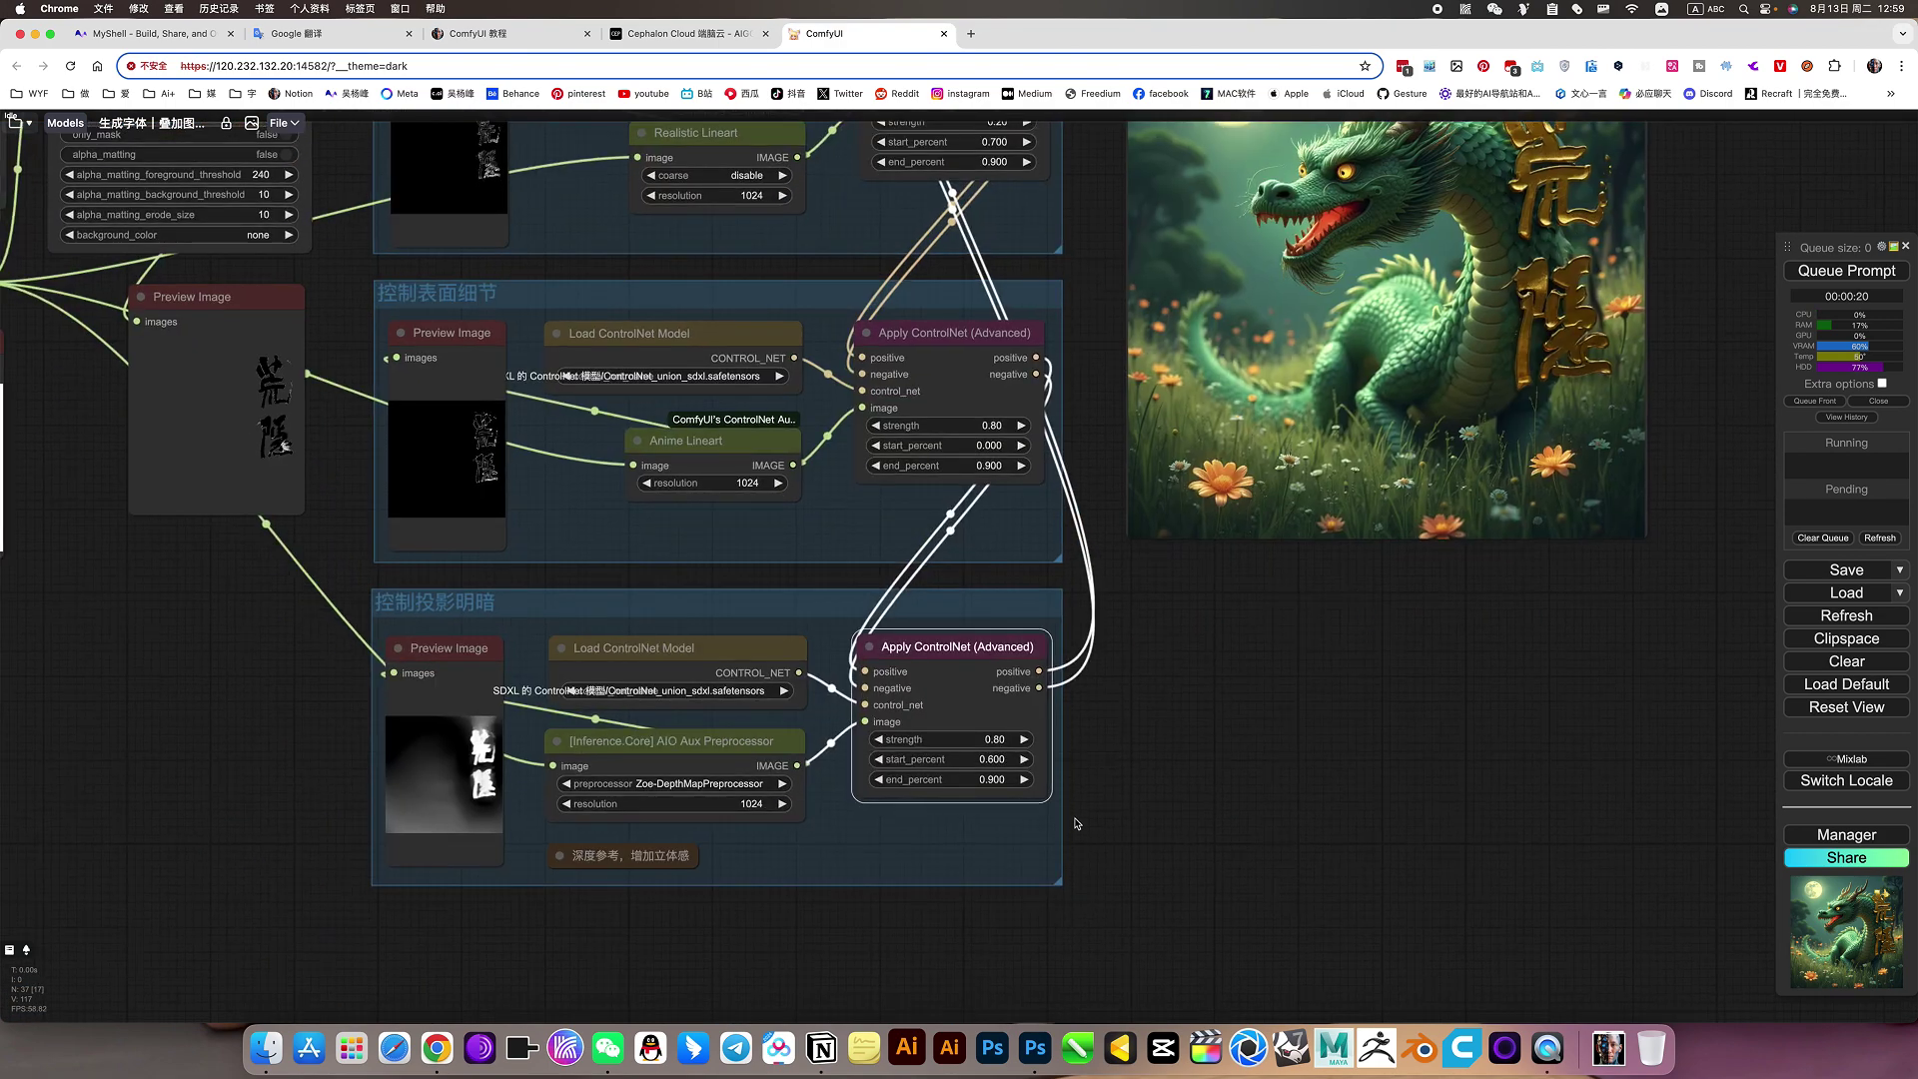
pyautogui.click(1007, 762)
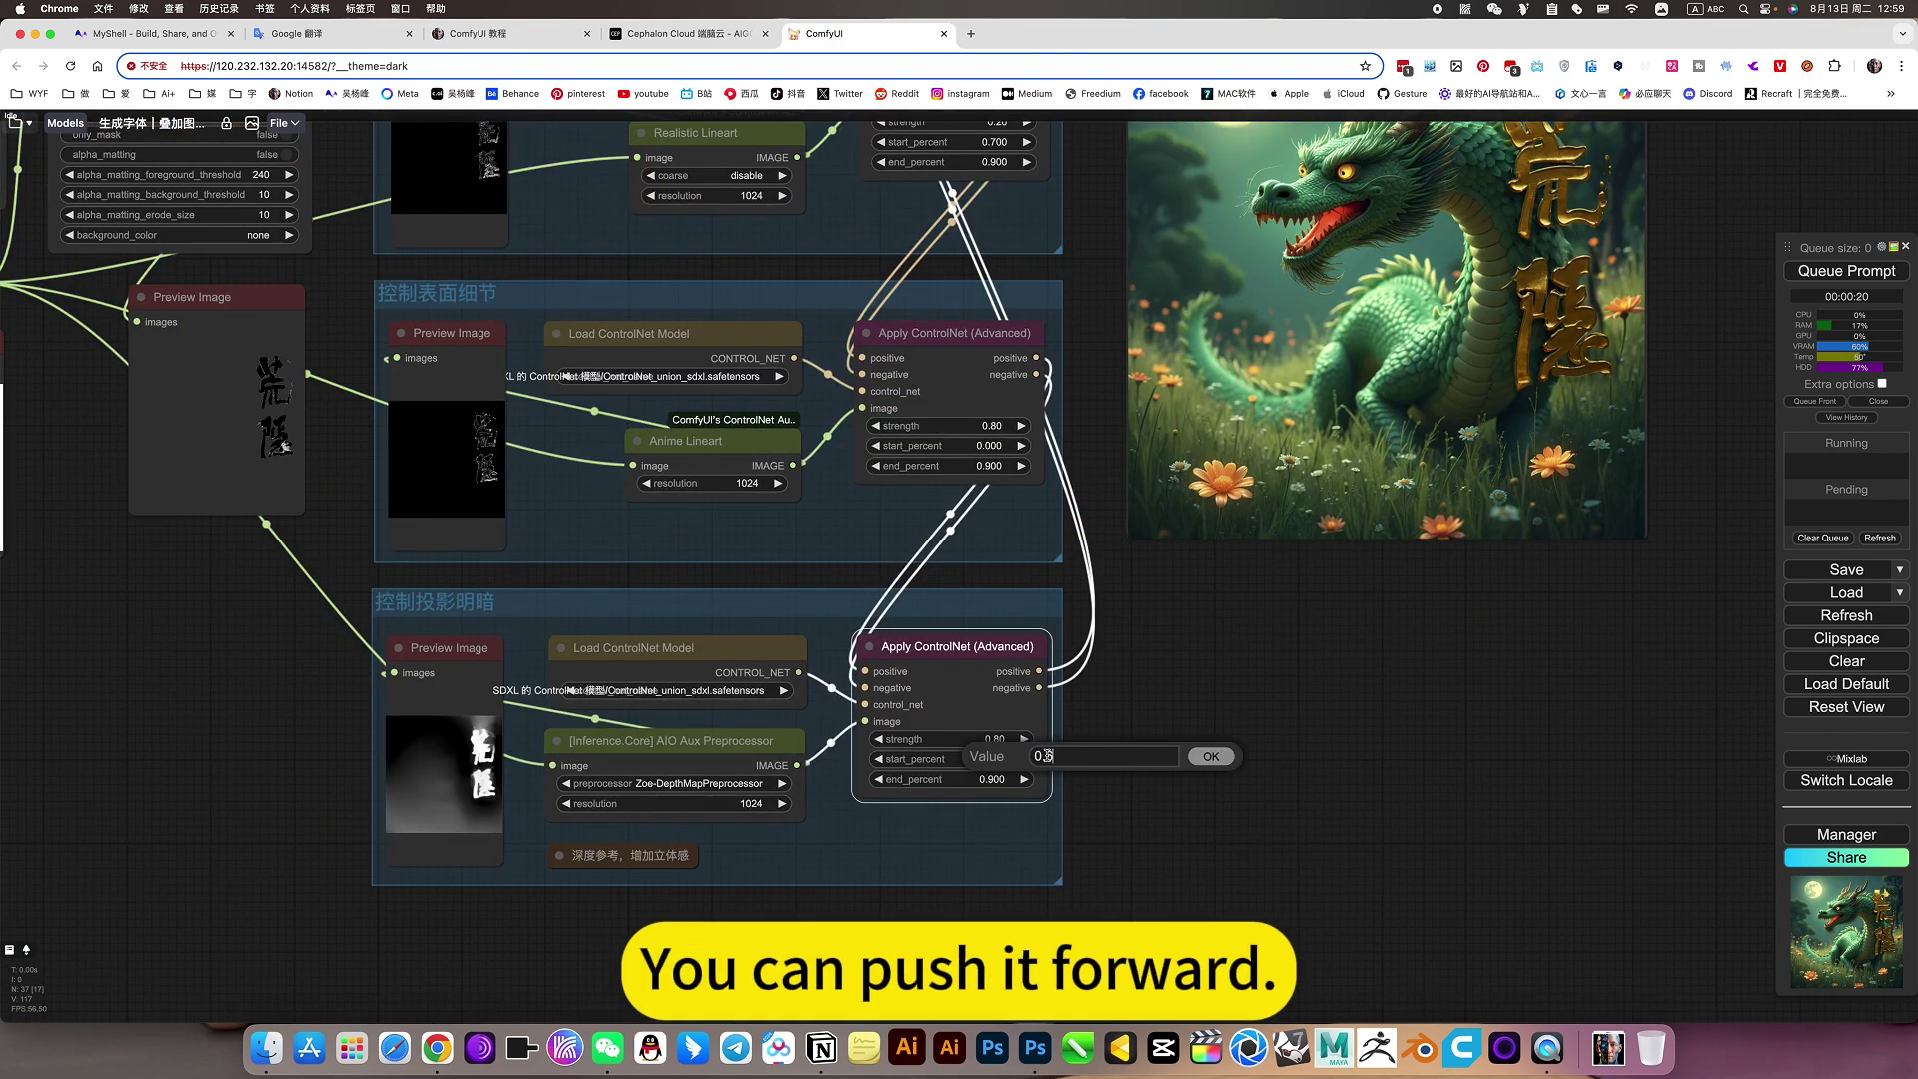
pyautogui.moveTo(1046, 756); pyautogui.dragTo(1085, 753)
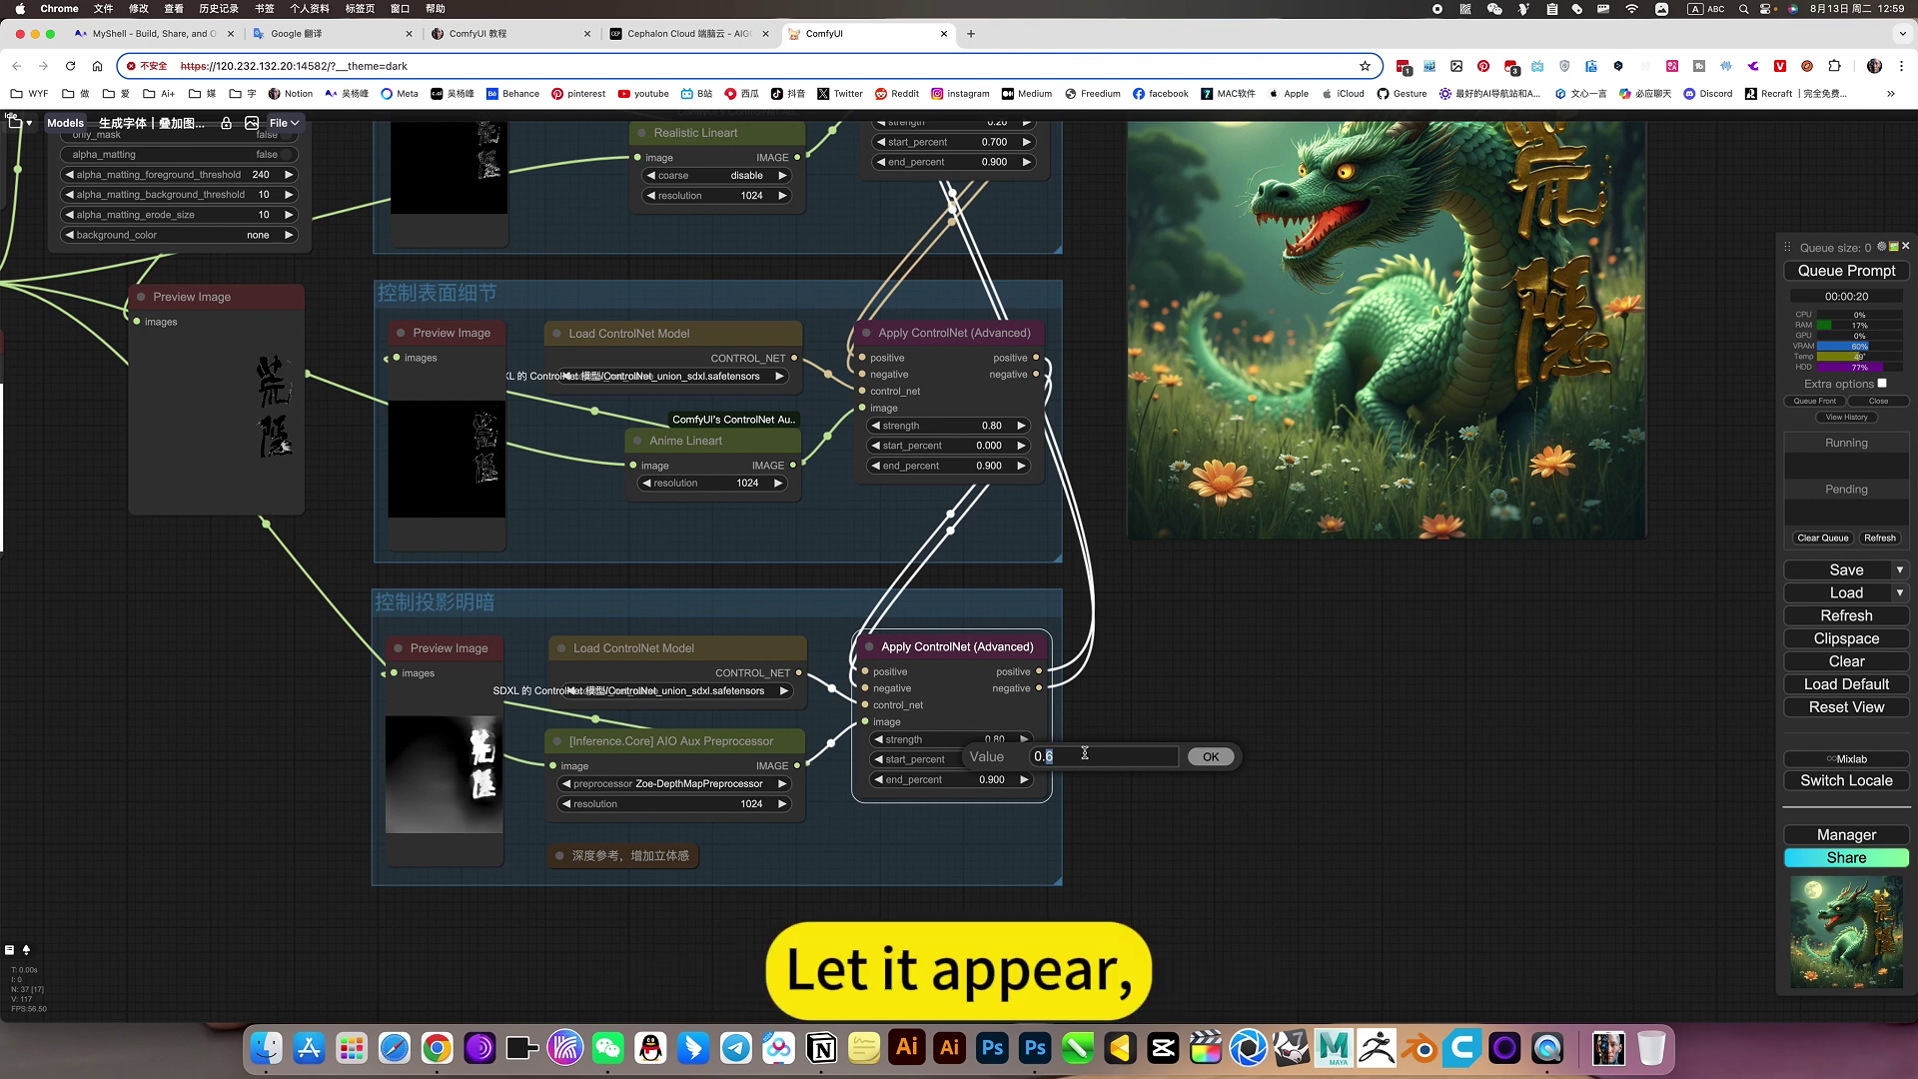
pyautogui.write('5')
pyautogui.click(1209, 757)
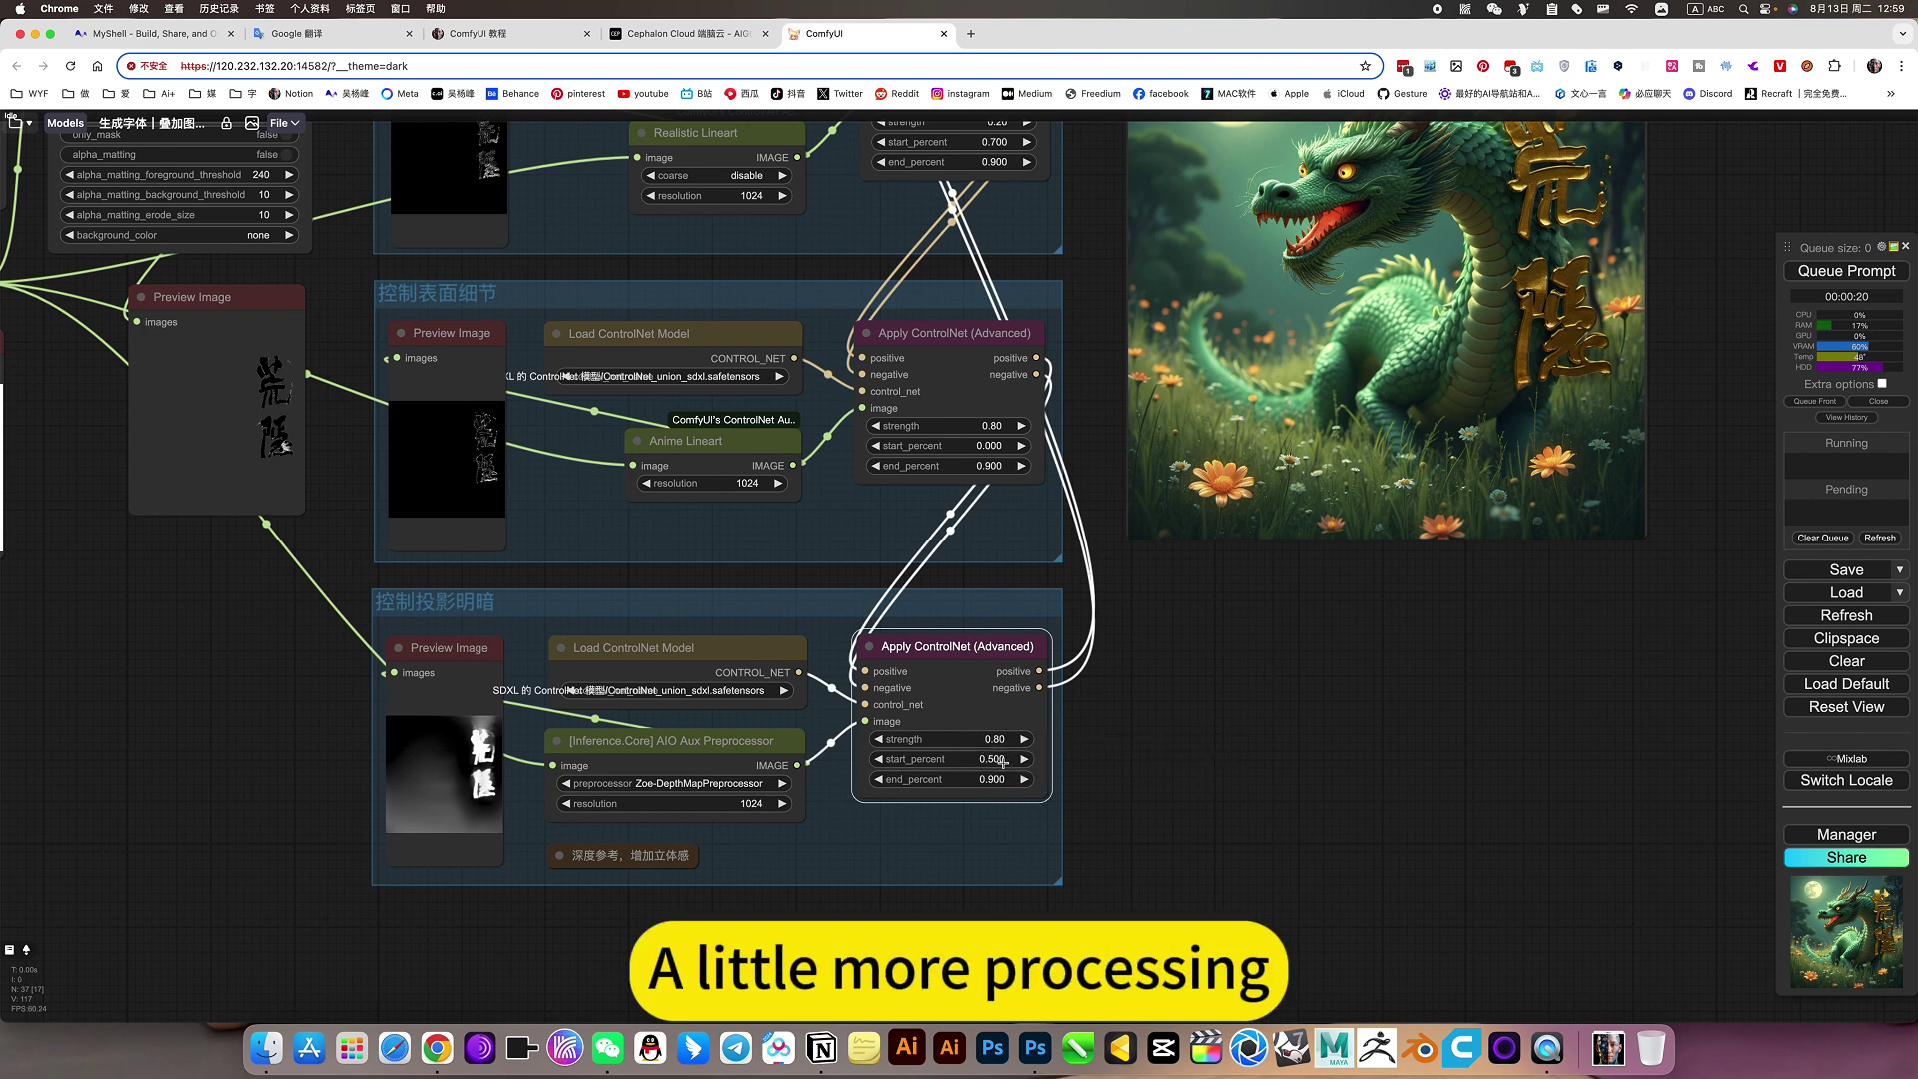
pyautogui.click(1826, 271)
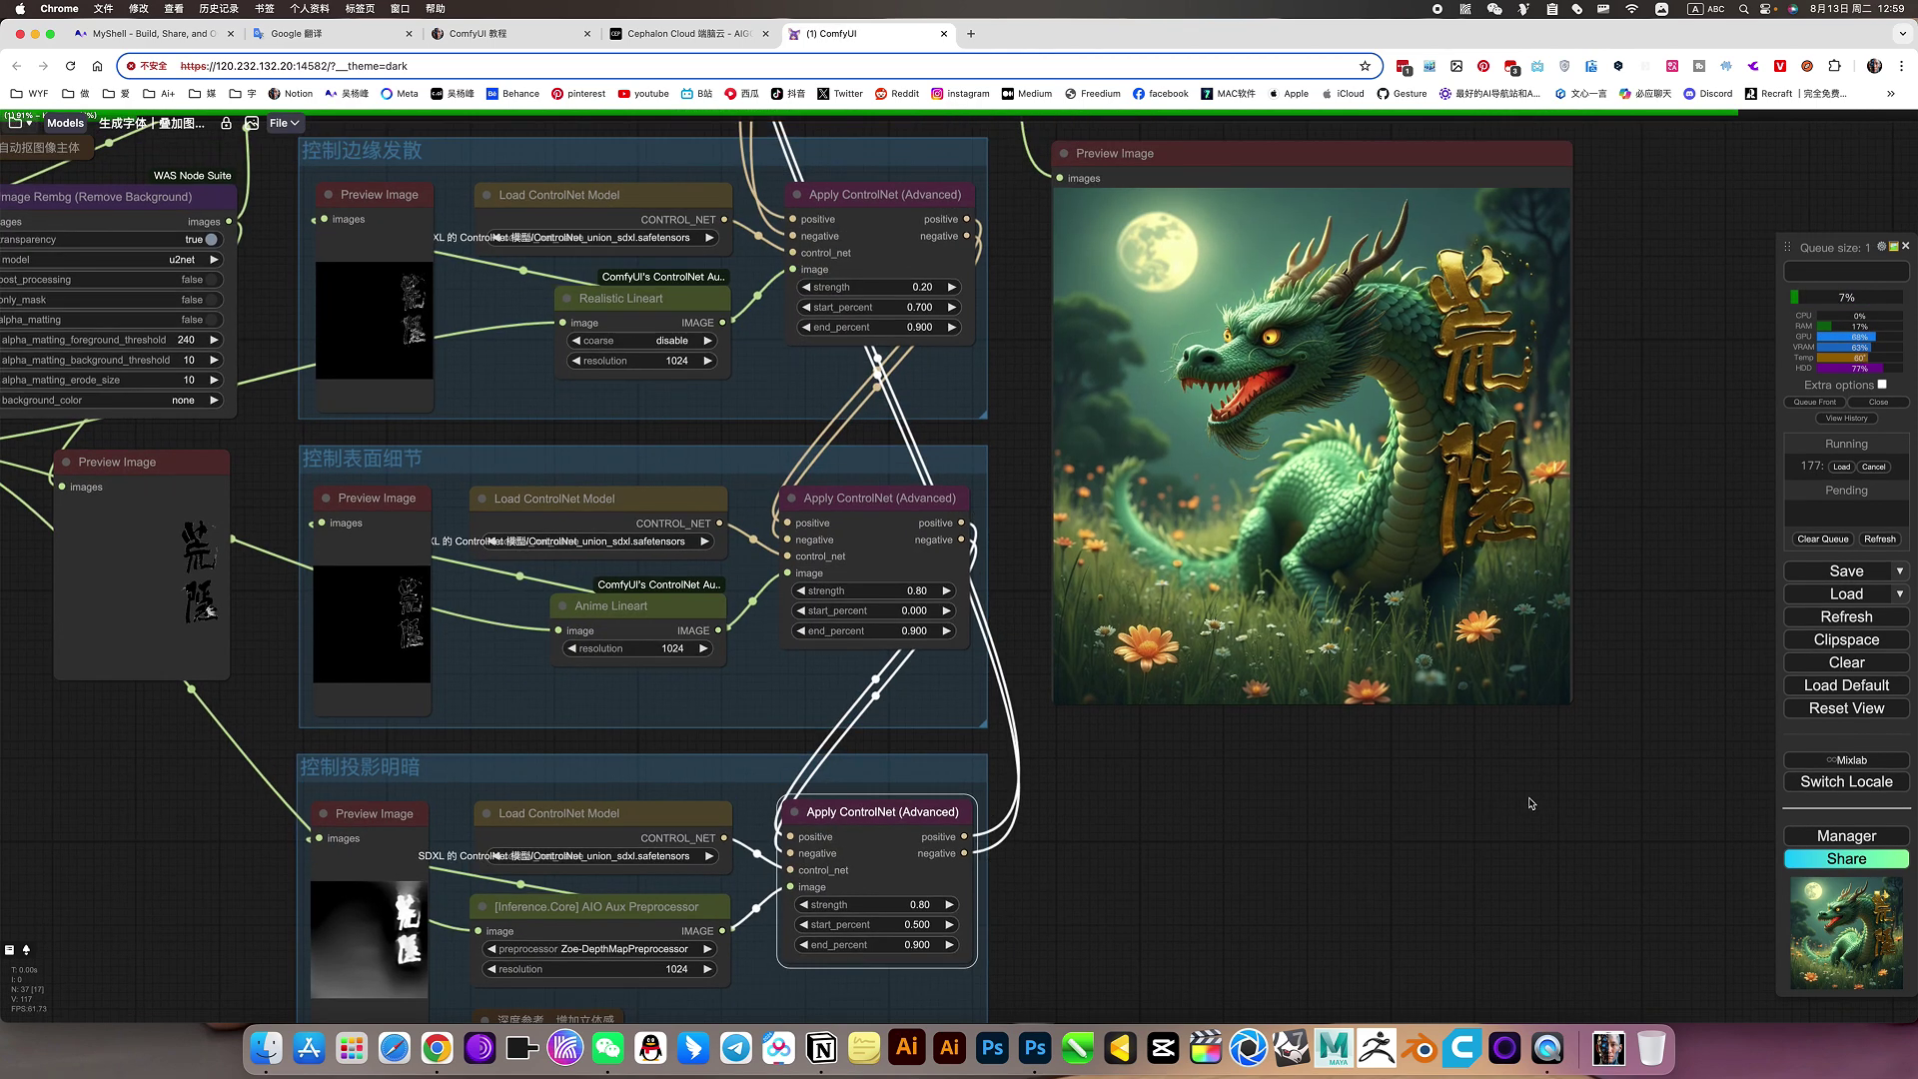
pyautogui.moveTo(1658, 594); pyautogui.dragTo(1657, 644)
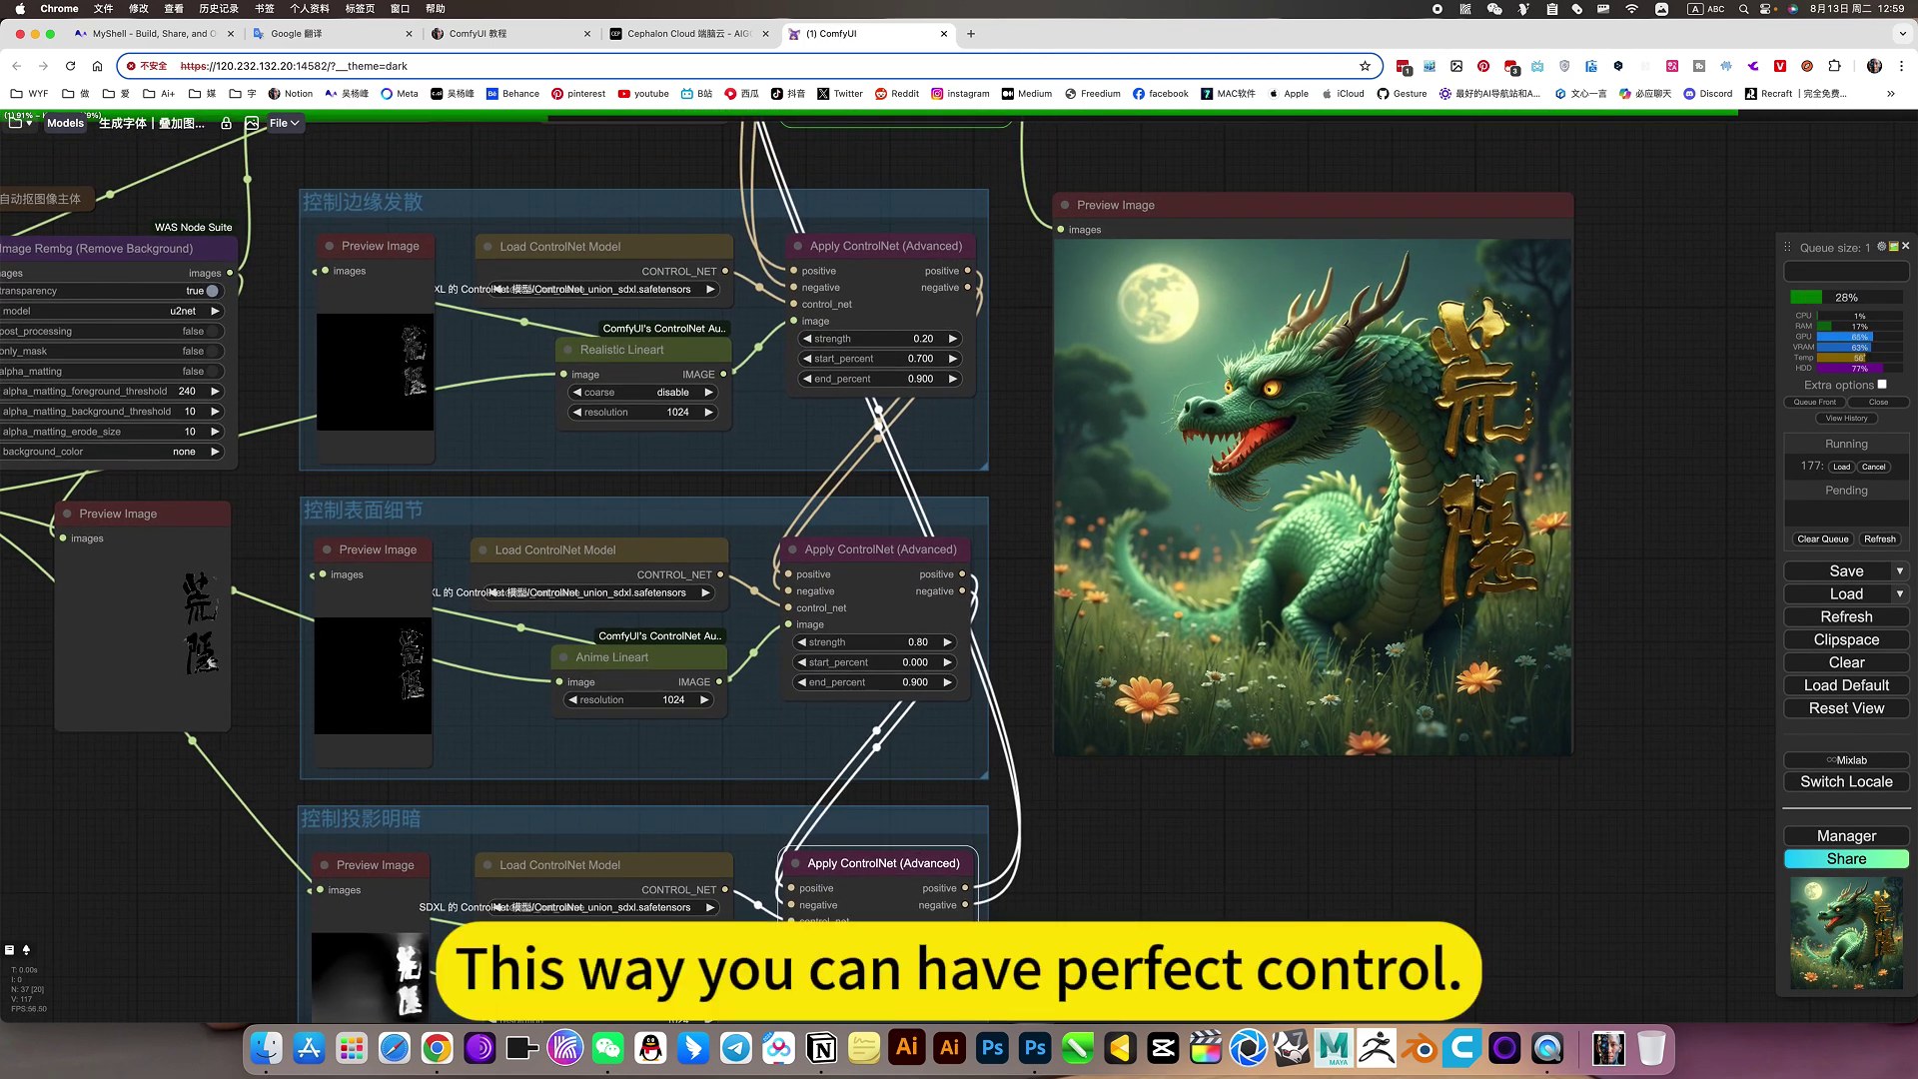
# - Review the whole workflow from the input images through the prompts to the final preview while the generation runs
pyautogui.scroll(-3, 1499, 490)
pyautogui.scroll(-3, 1533, 512)
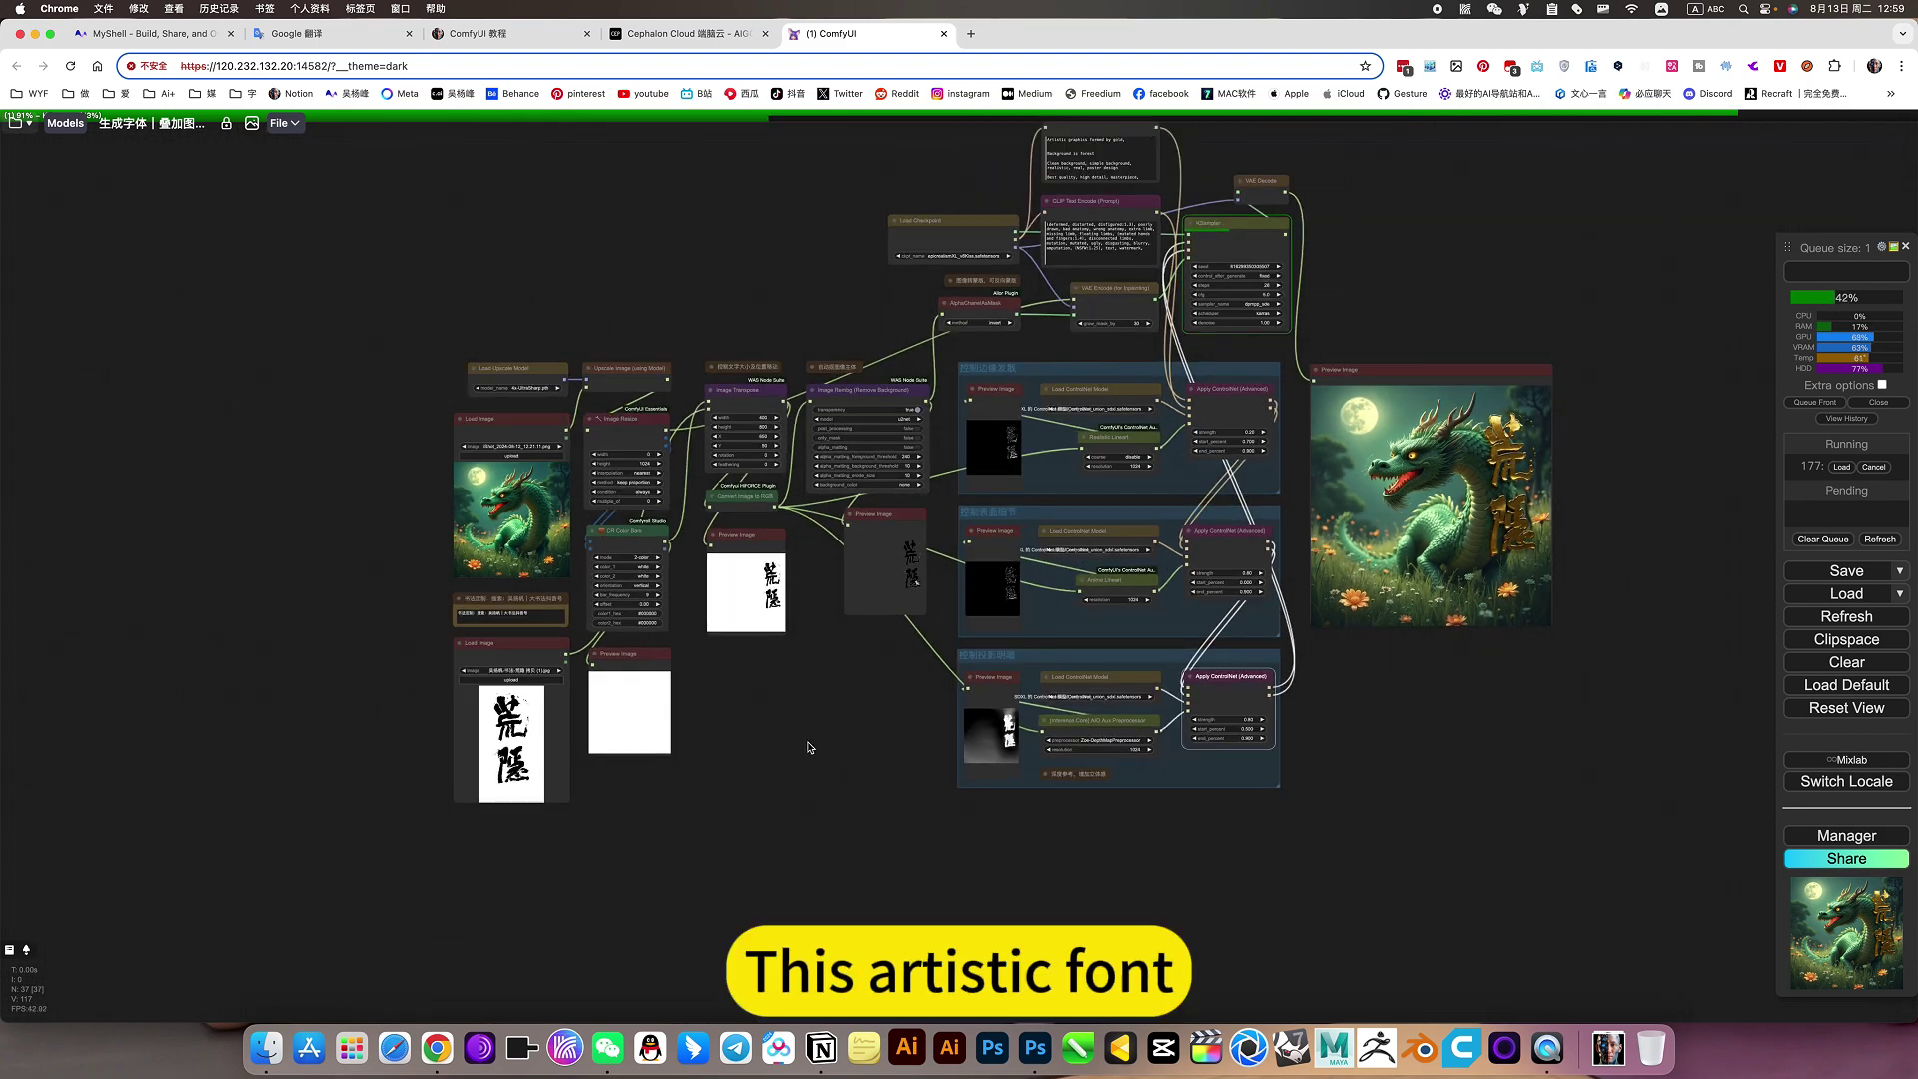
pyautogui.moveTo(805, 741); pyautogui.dragTo(912, 835)
pyautogui.moveTo(796, 835); pyautogui.dragTo(649, 892)
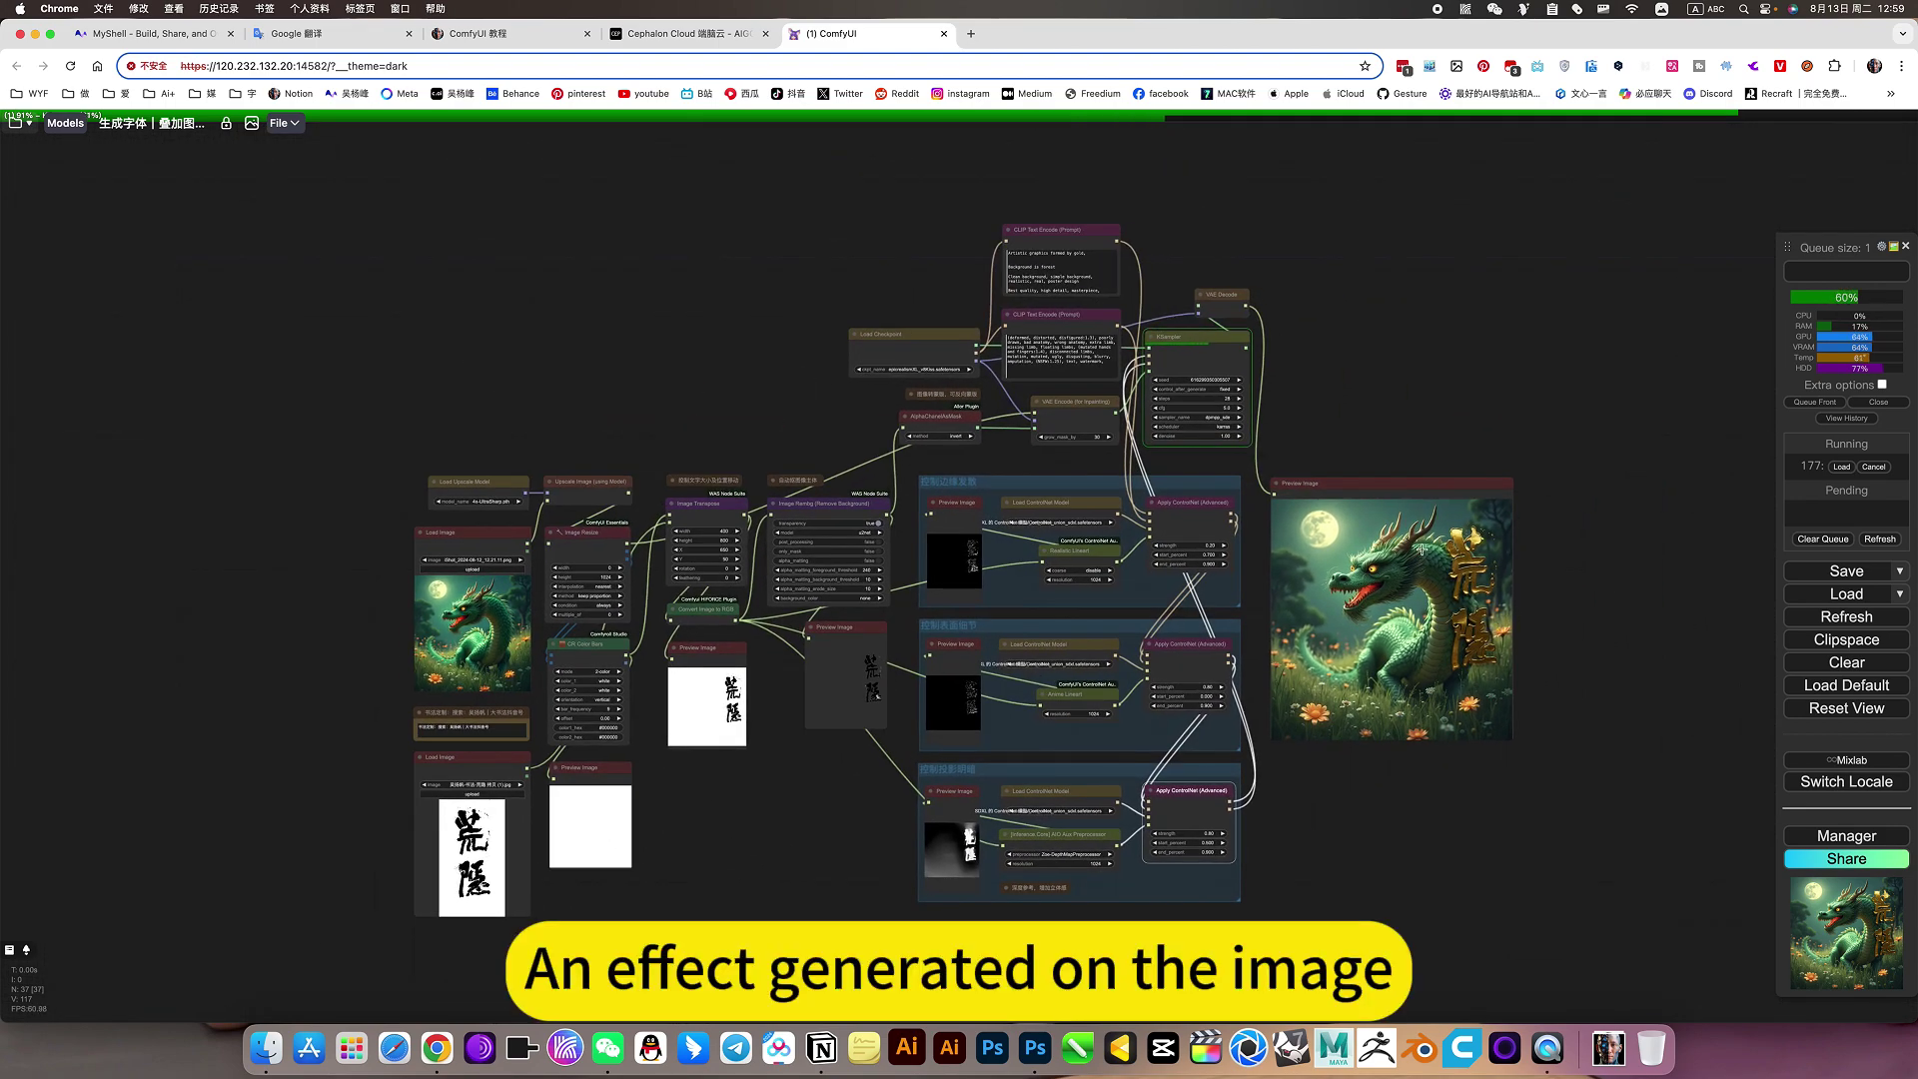
pyautogui.scroll(4, 1528, 572)
pyautogui.moveTo(1475, 536); pyautogui.dragTo(1610, 744)
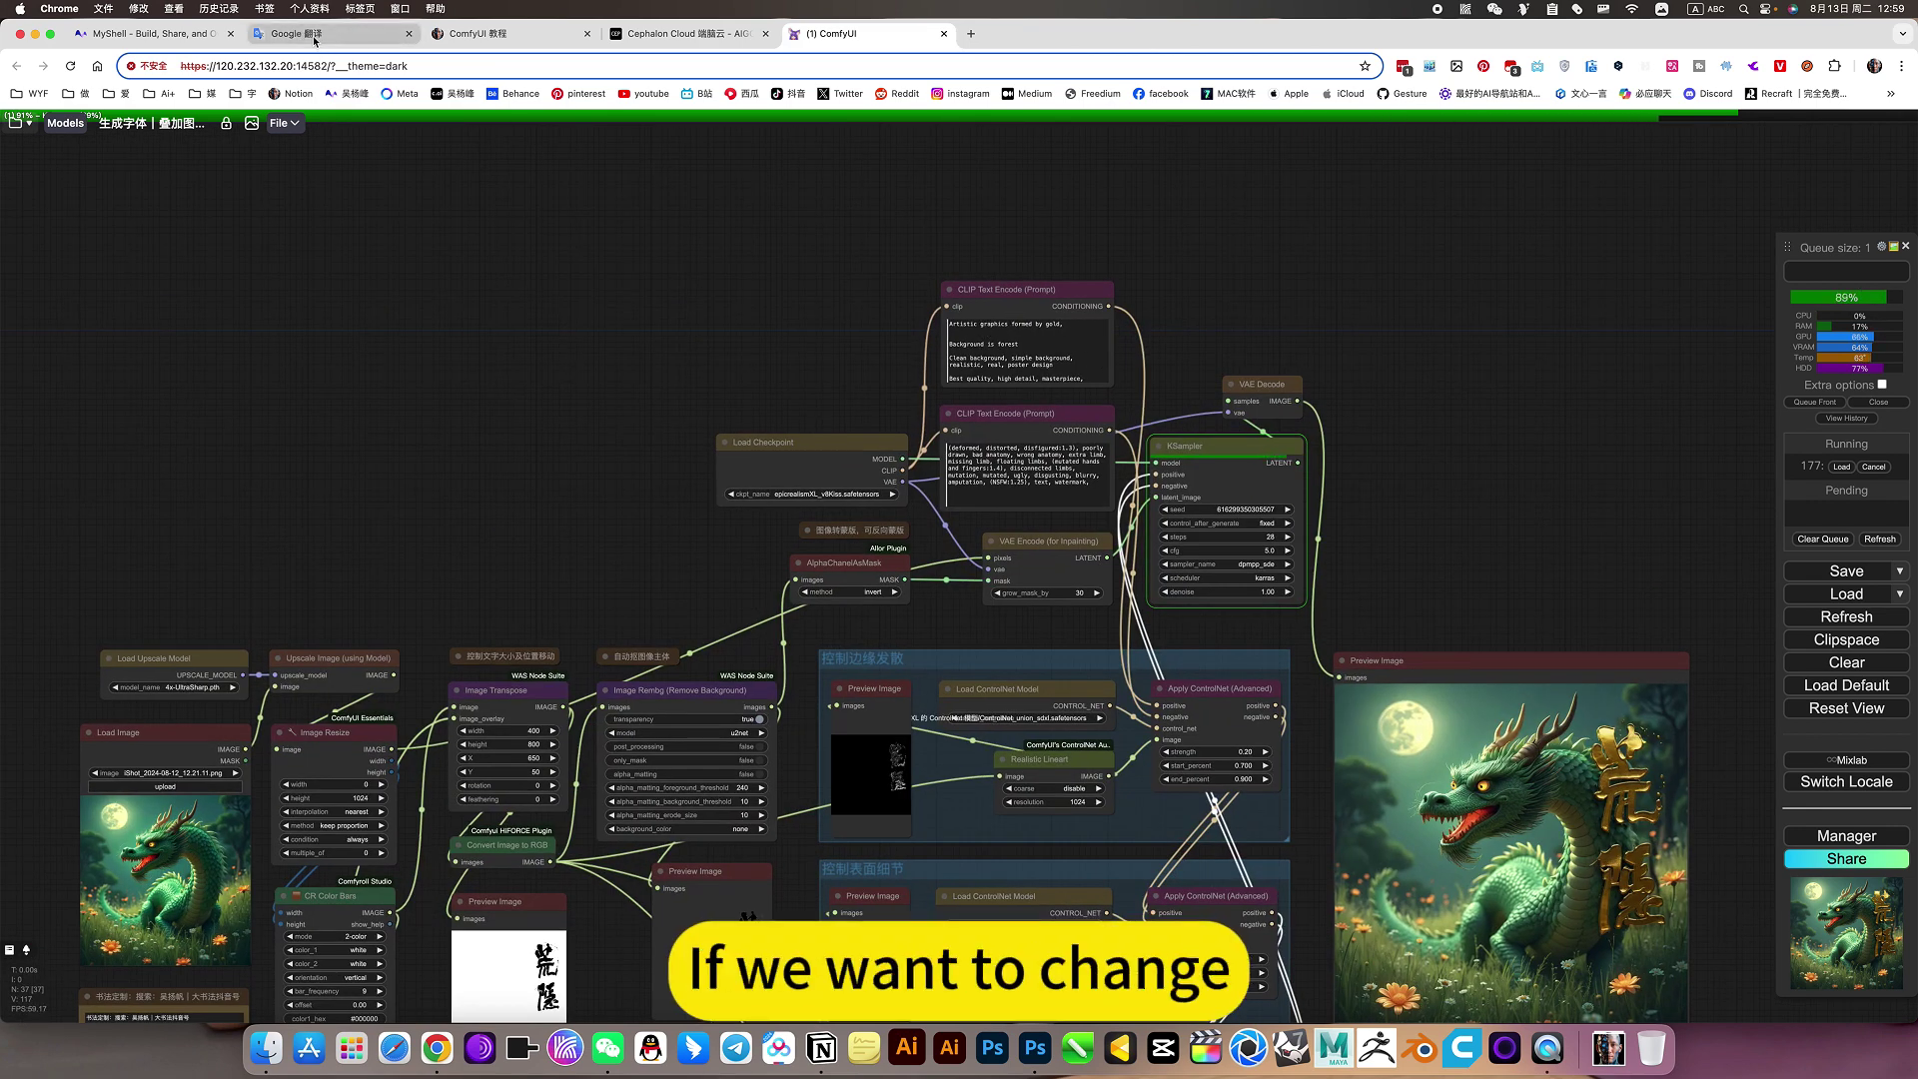
# - Switch to Google Translate and clear the old source text
pyautogui.click(319, 40)
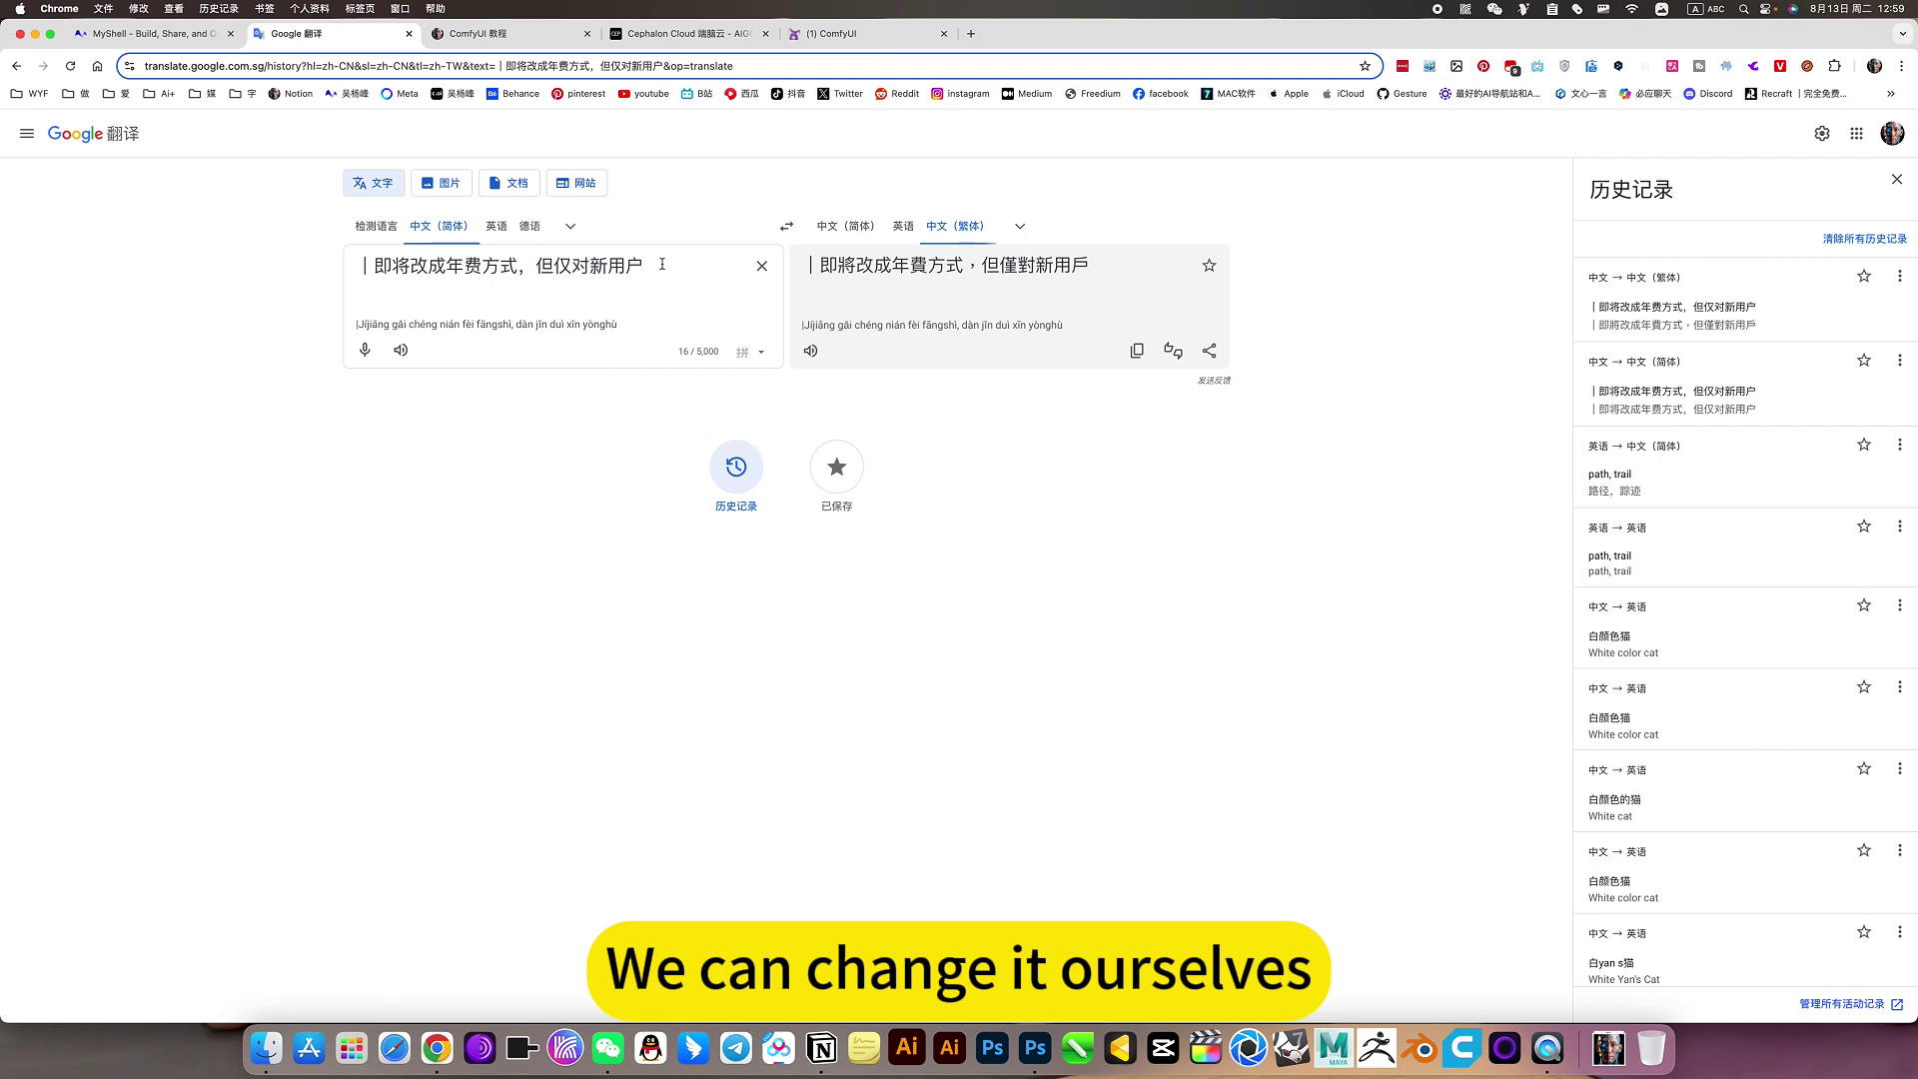
pyautogui.moveTo(655, 266); pyautogui.dragTo(267, 214)
pyautogui.press('BackSpace')
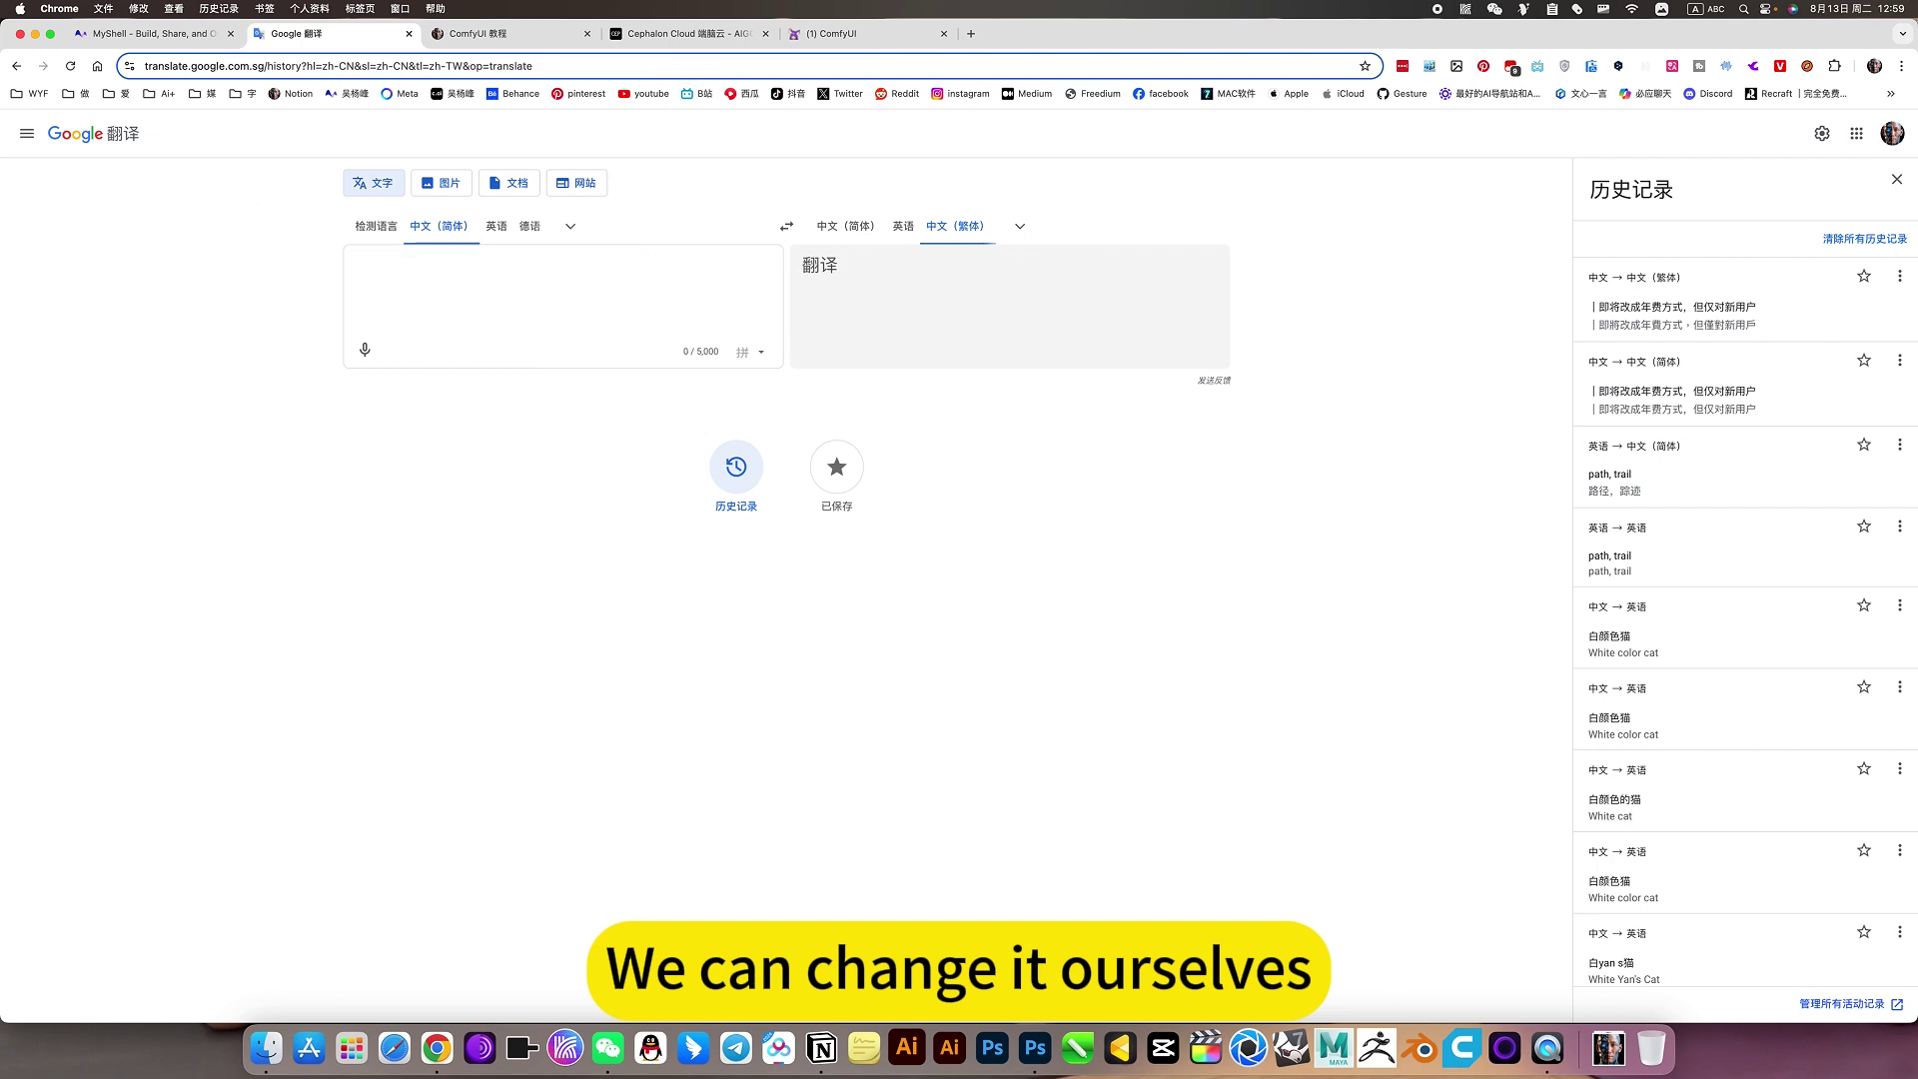
pyautogui.write('tou')
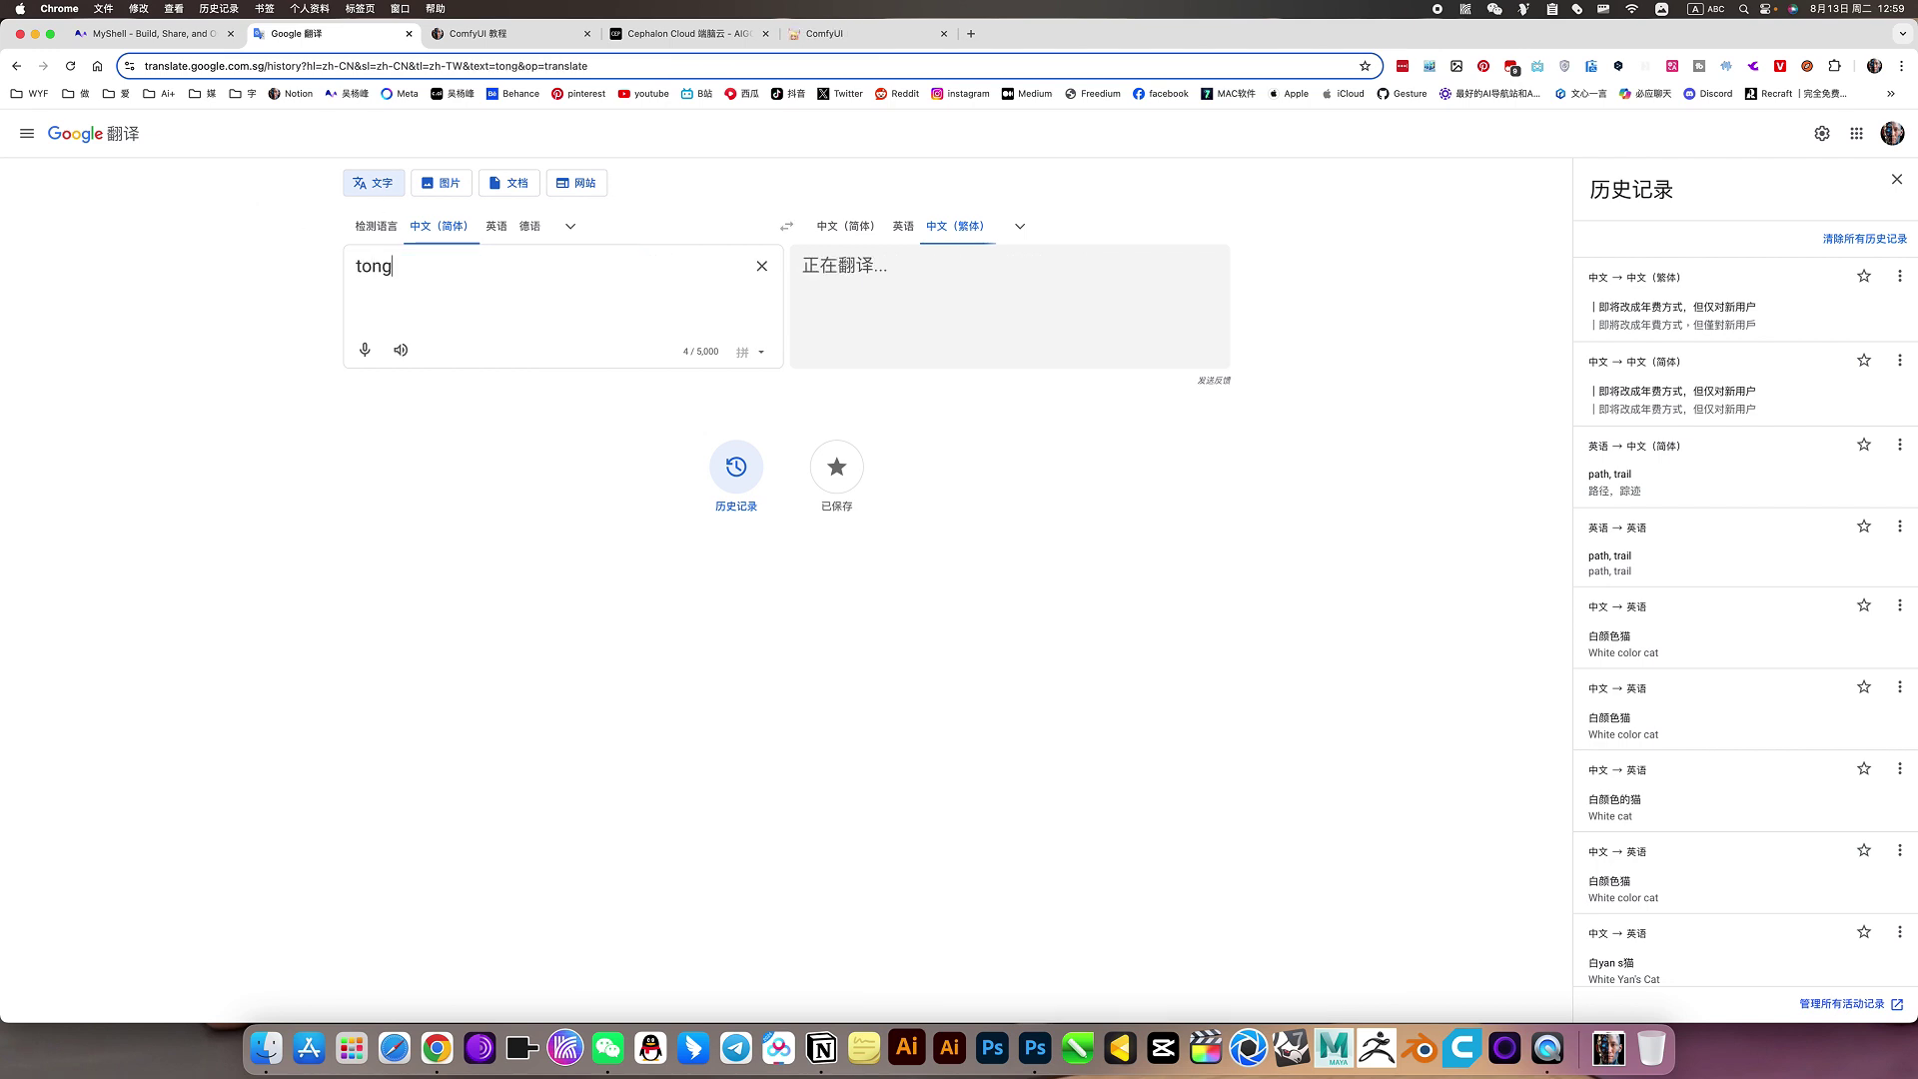
pyautogui.press('BackSpace')
pyautogui.press('BackSpace')
pyautogui.press('BackSpace')
# - Switch to Chinese input and enter "透明的水形成的艺术图形，" as the source text
pyautogui.hotkey('ctrl', 'space')
pyautogui.write('toug')
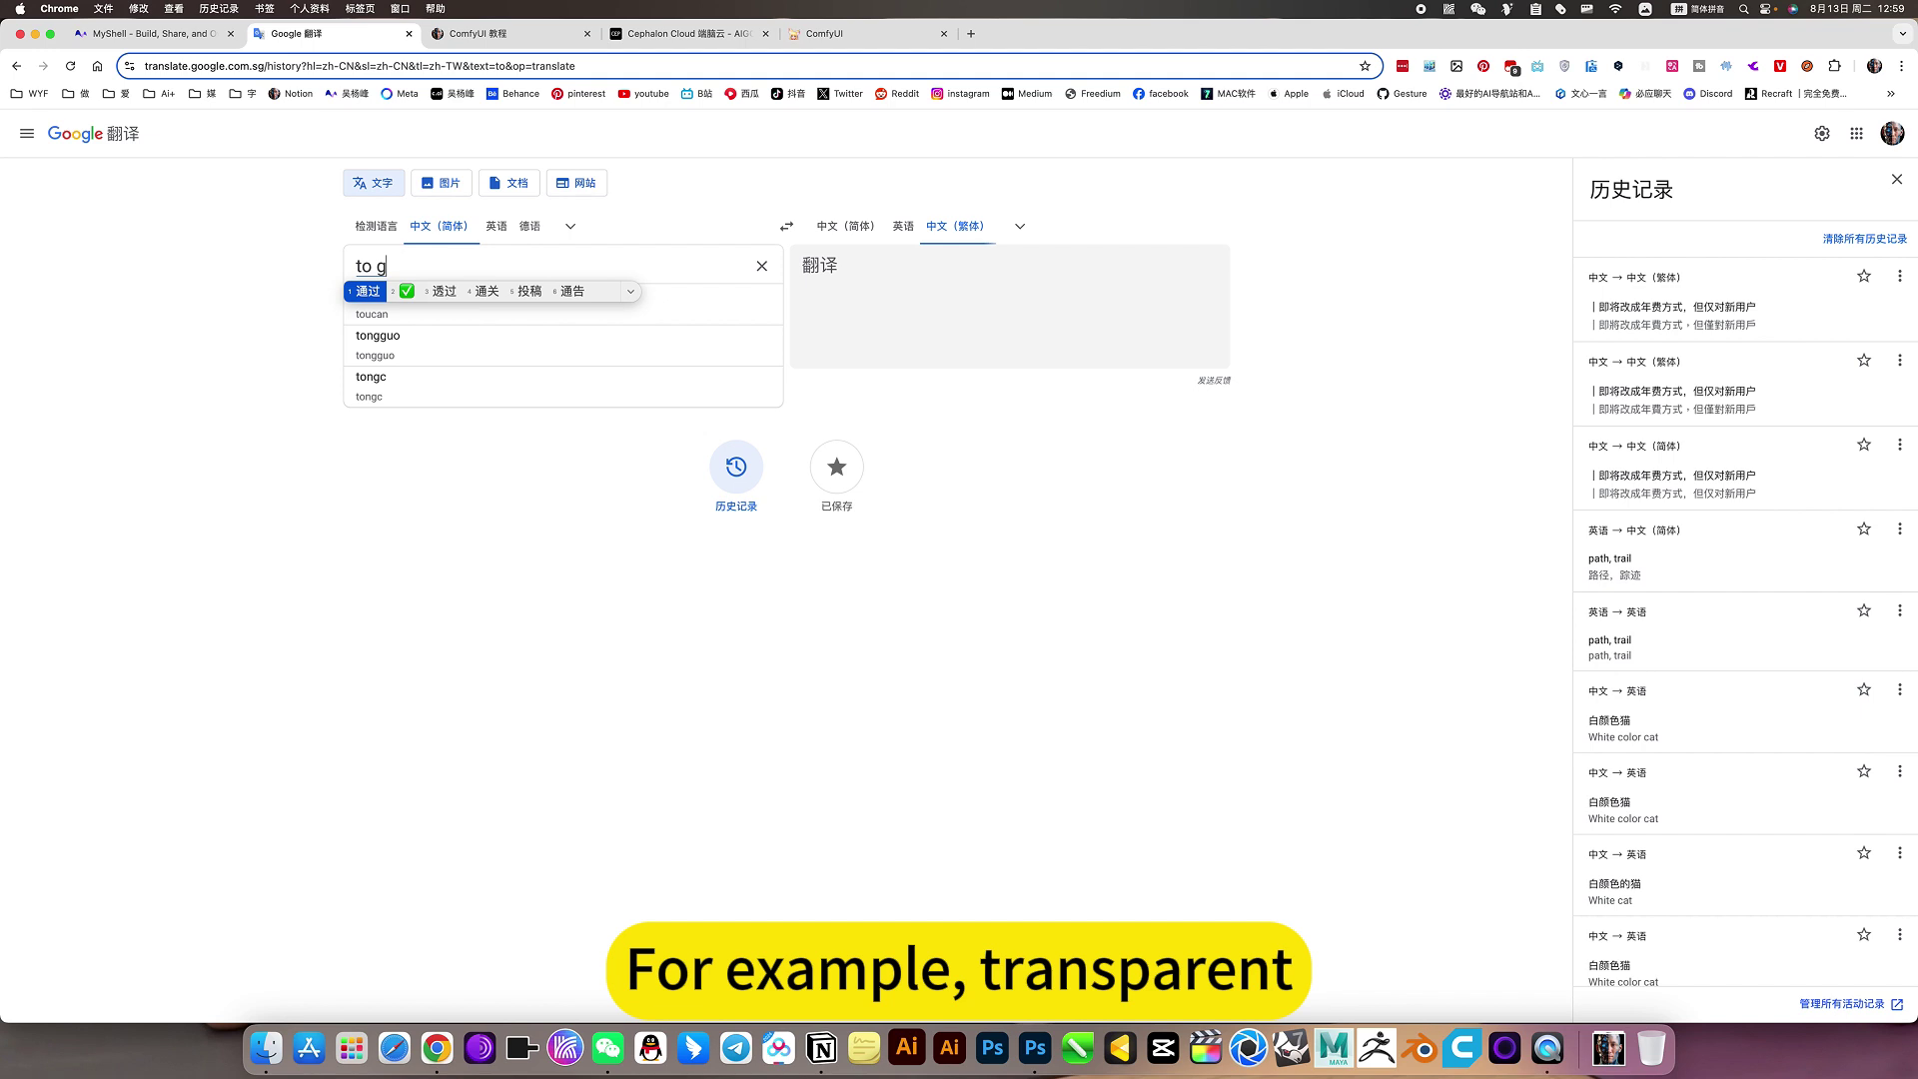
pyautogui.press('BackSpace')
pyautogui.press('BackSpace')
pyautogui.write('ngm')
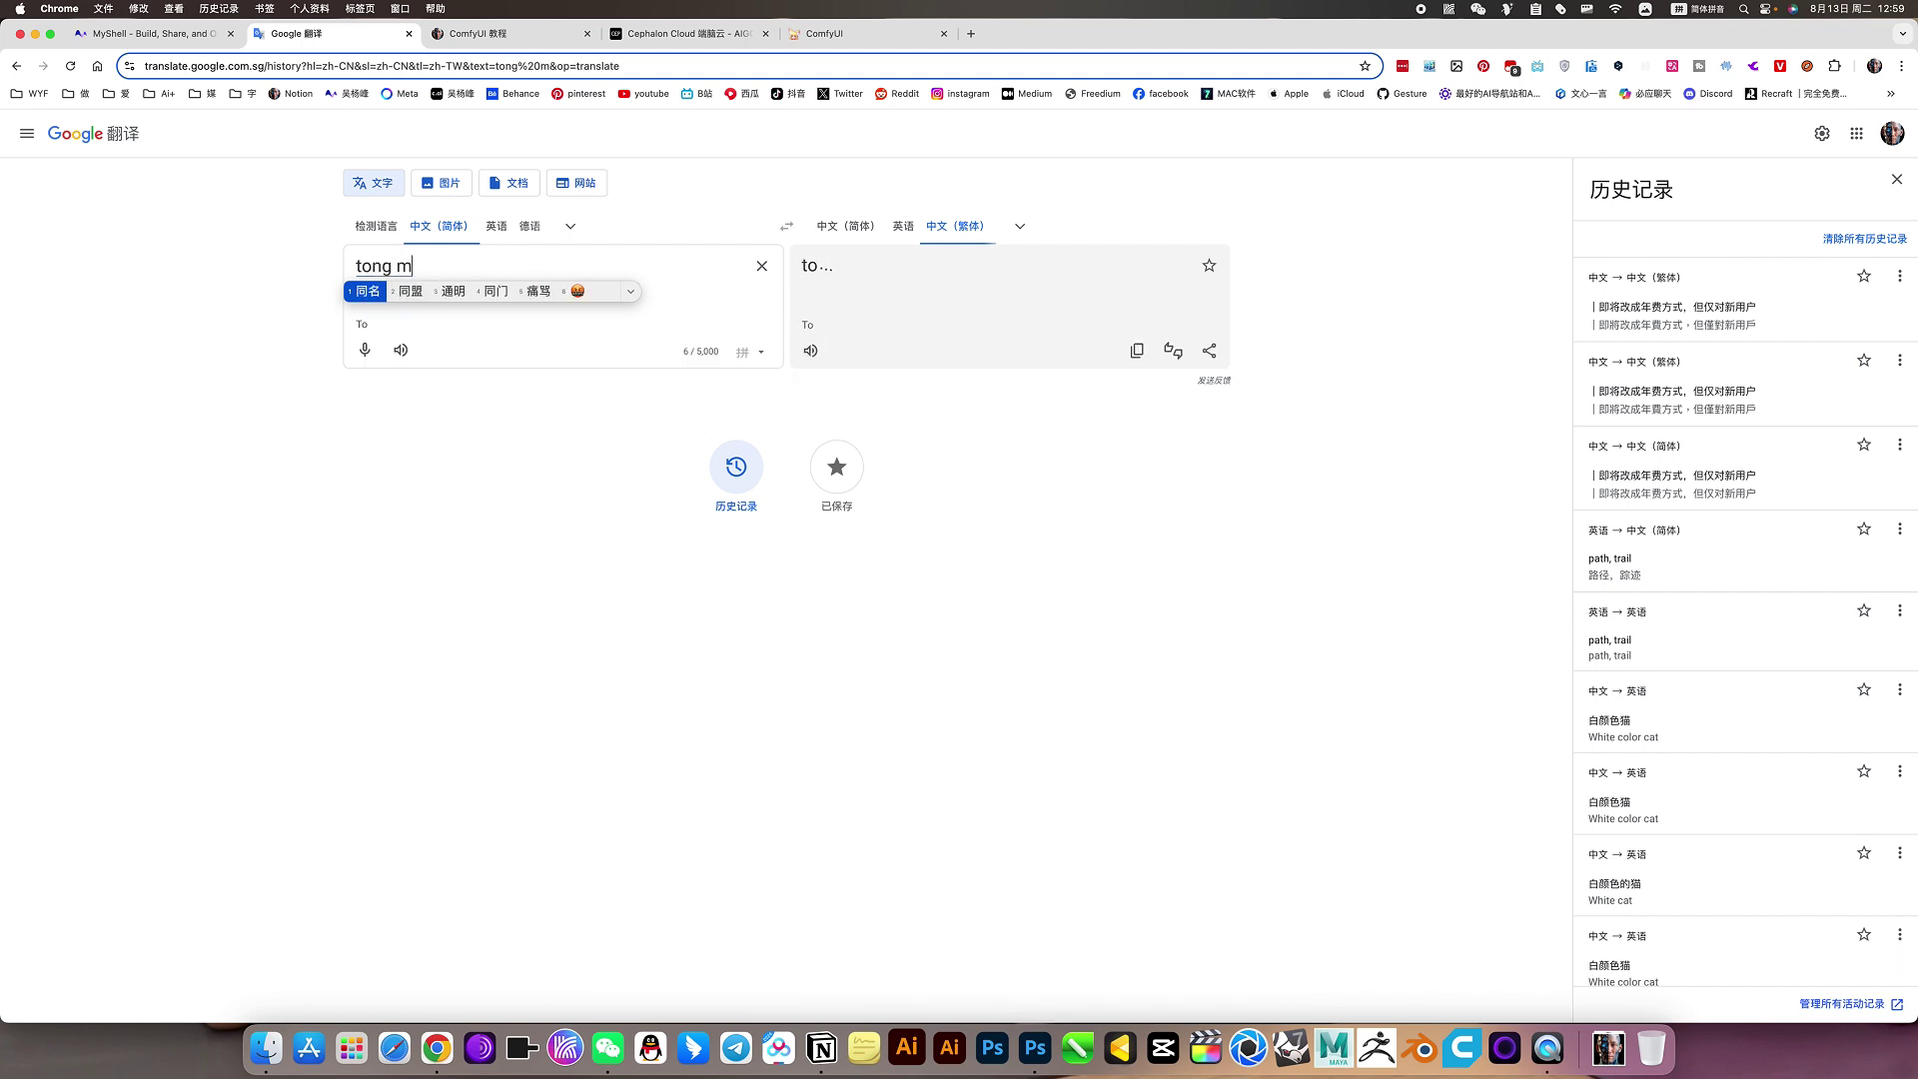
pyautogui.press('BackSpace')
pyautogui.press('BackSpace')
pyautogui.press('BackSpace')
pyautogui.press('BackSpace')
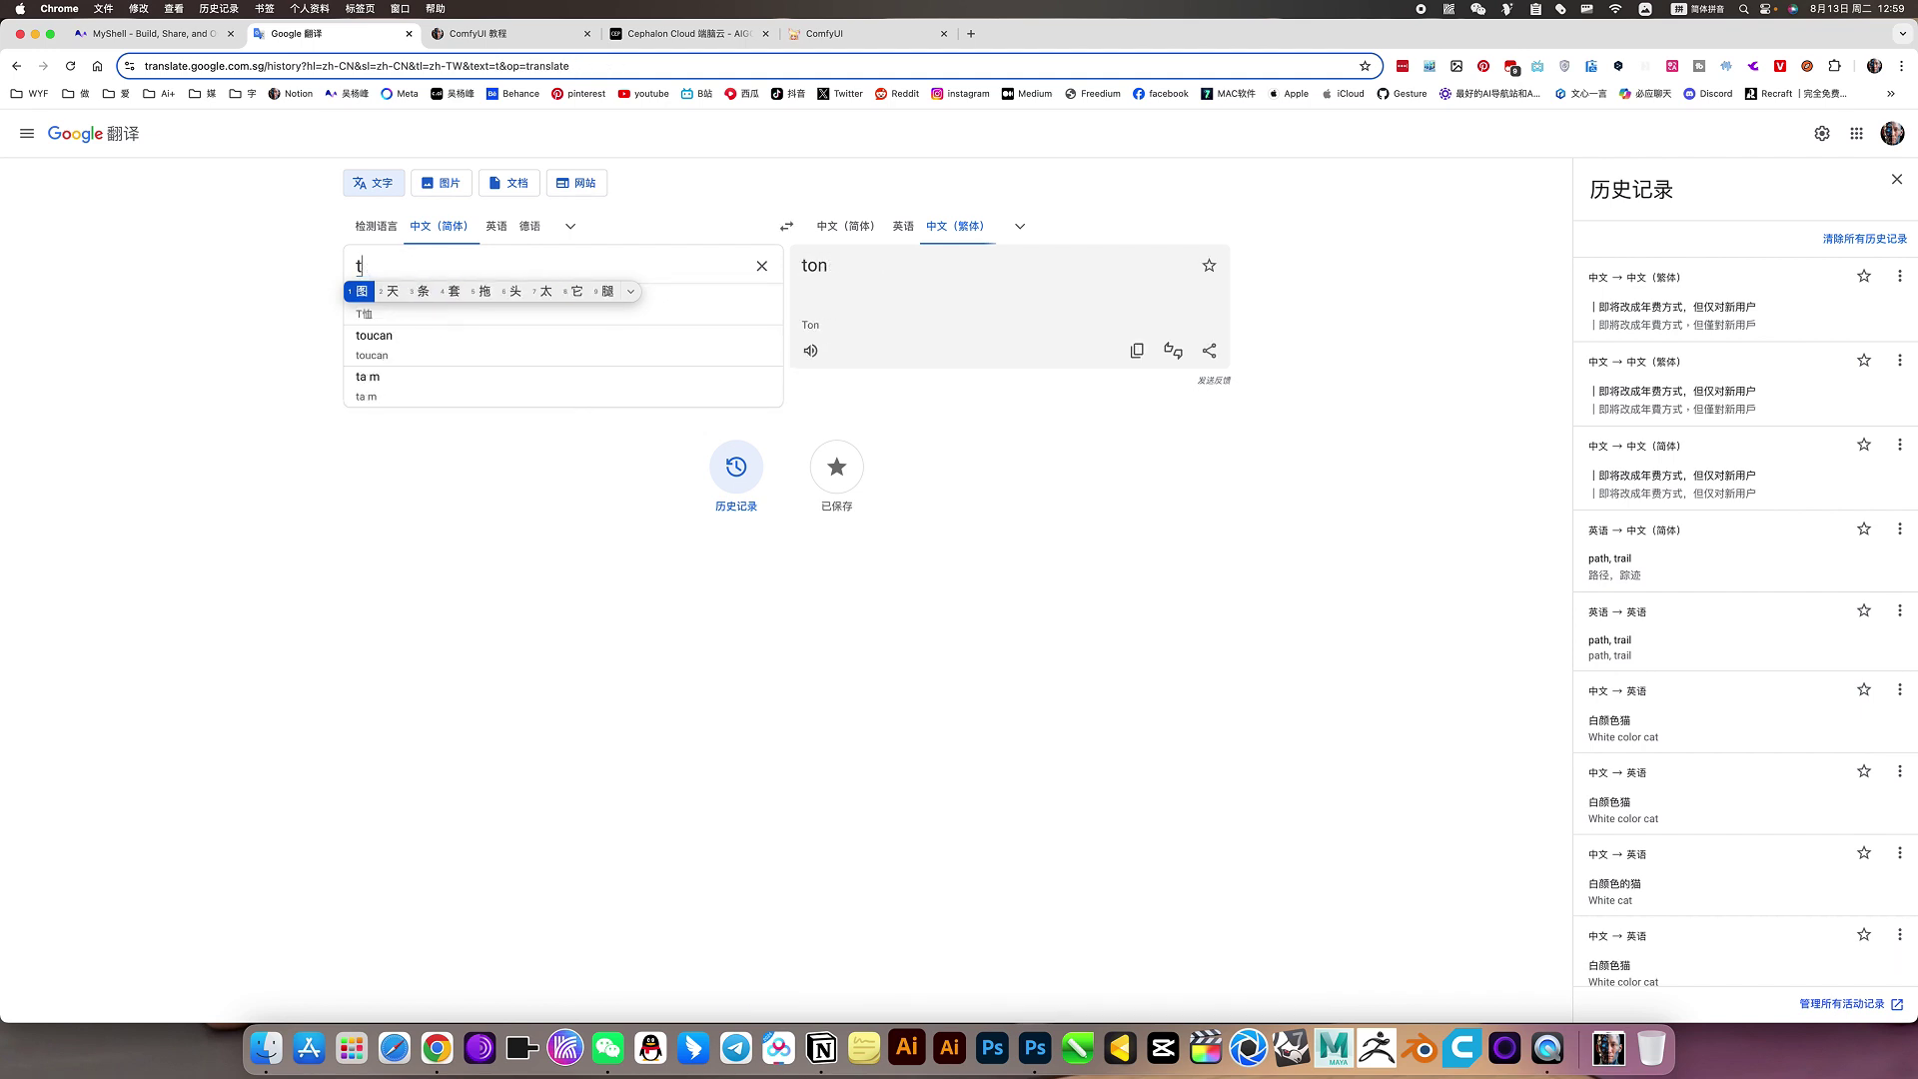
pyautogui.write('oum')
pyautogui.press('space')
pyautogui.write('de')
pyautogui.press('space')
pyautogui.write('s')
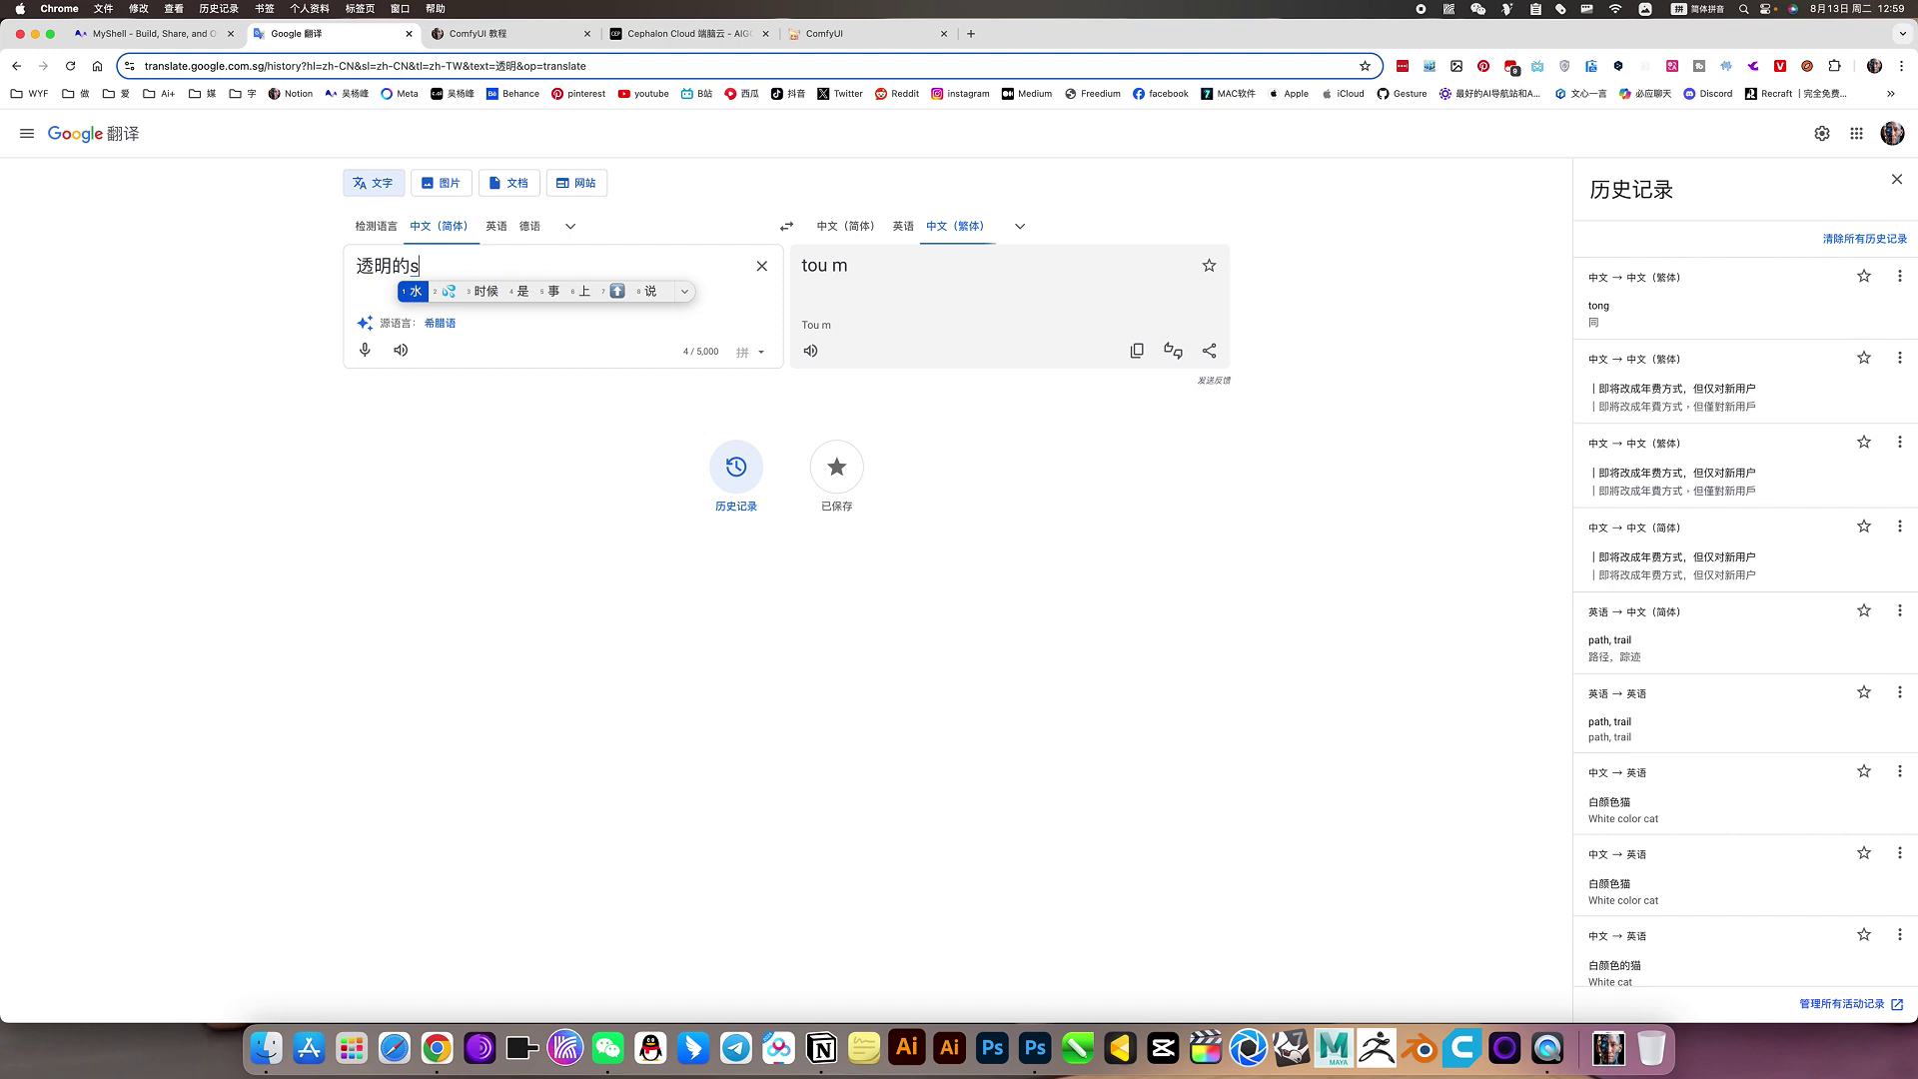
pyautogui.write('hui')
pyautogui.press('space')
pyautogui.write('xingc')
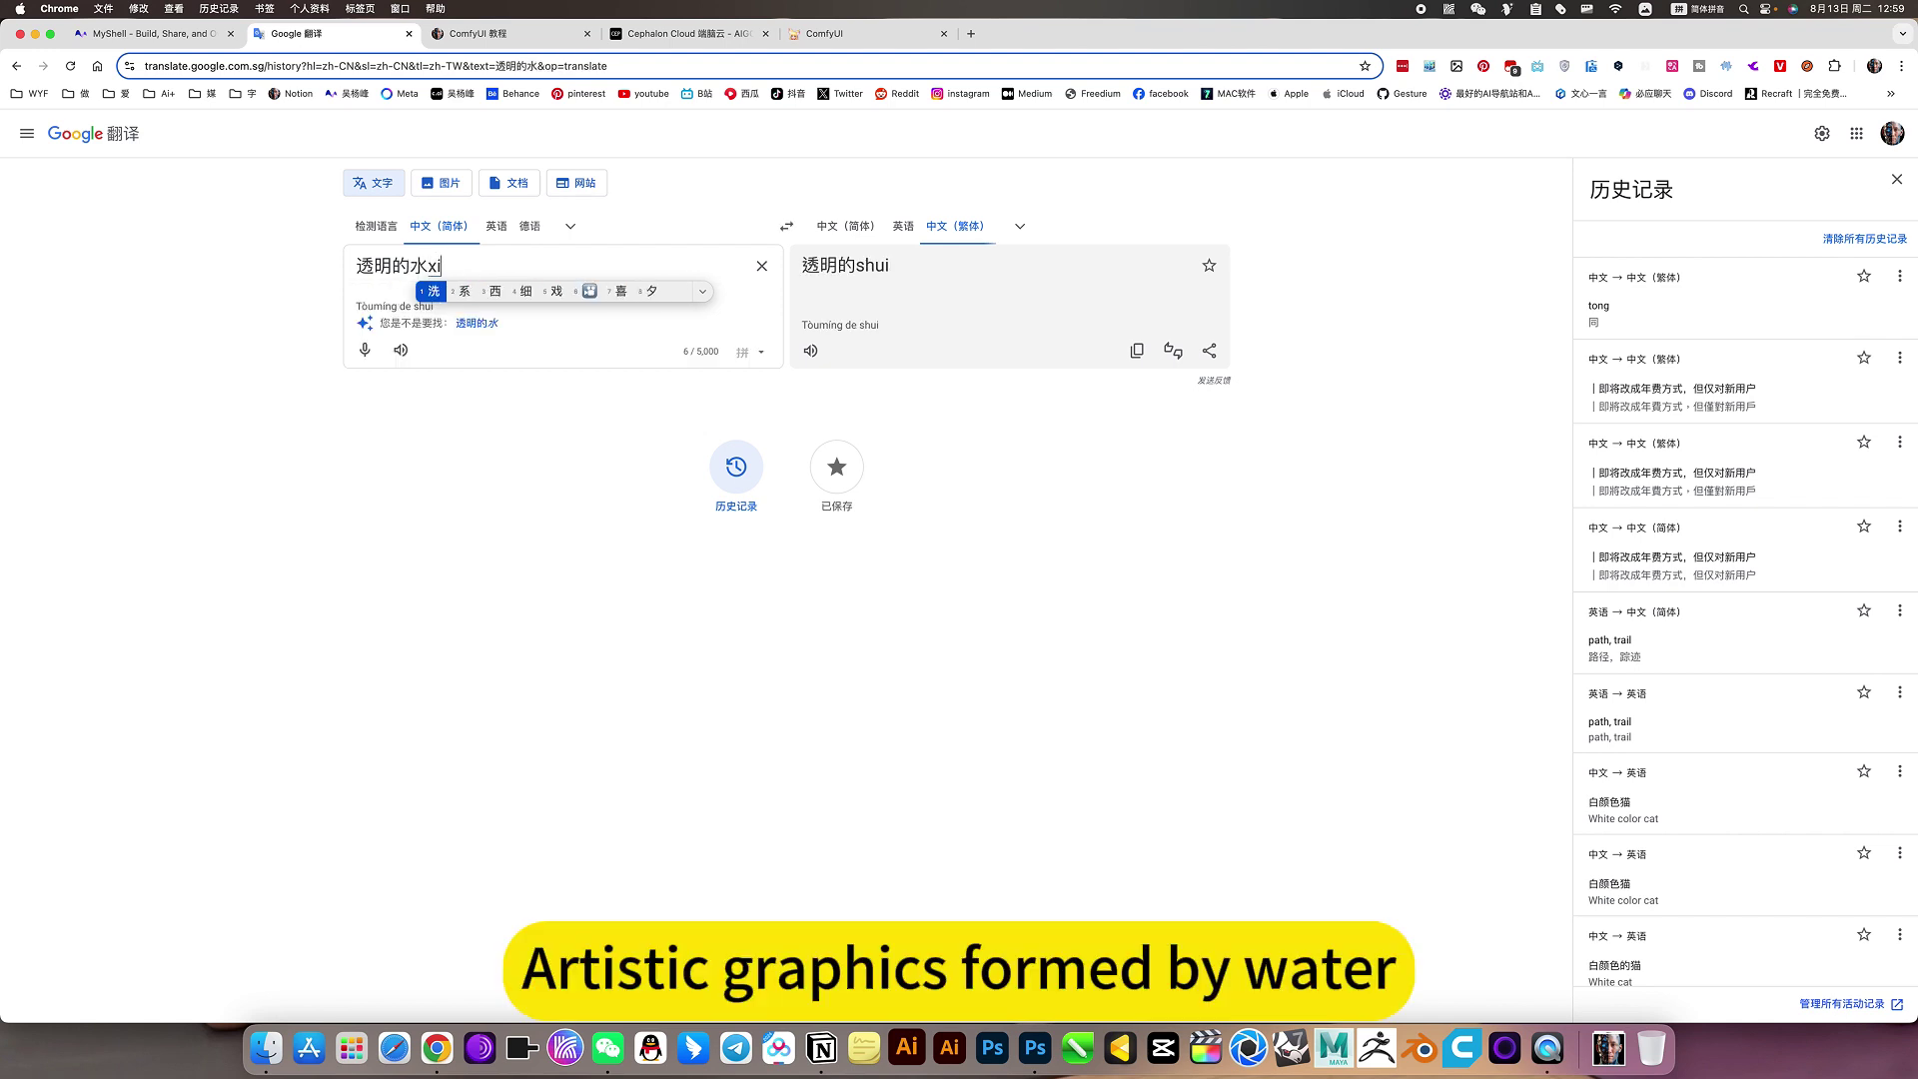
pyautogui.press('space')
pyautogui.write('de')
pyautogui.press('space')
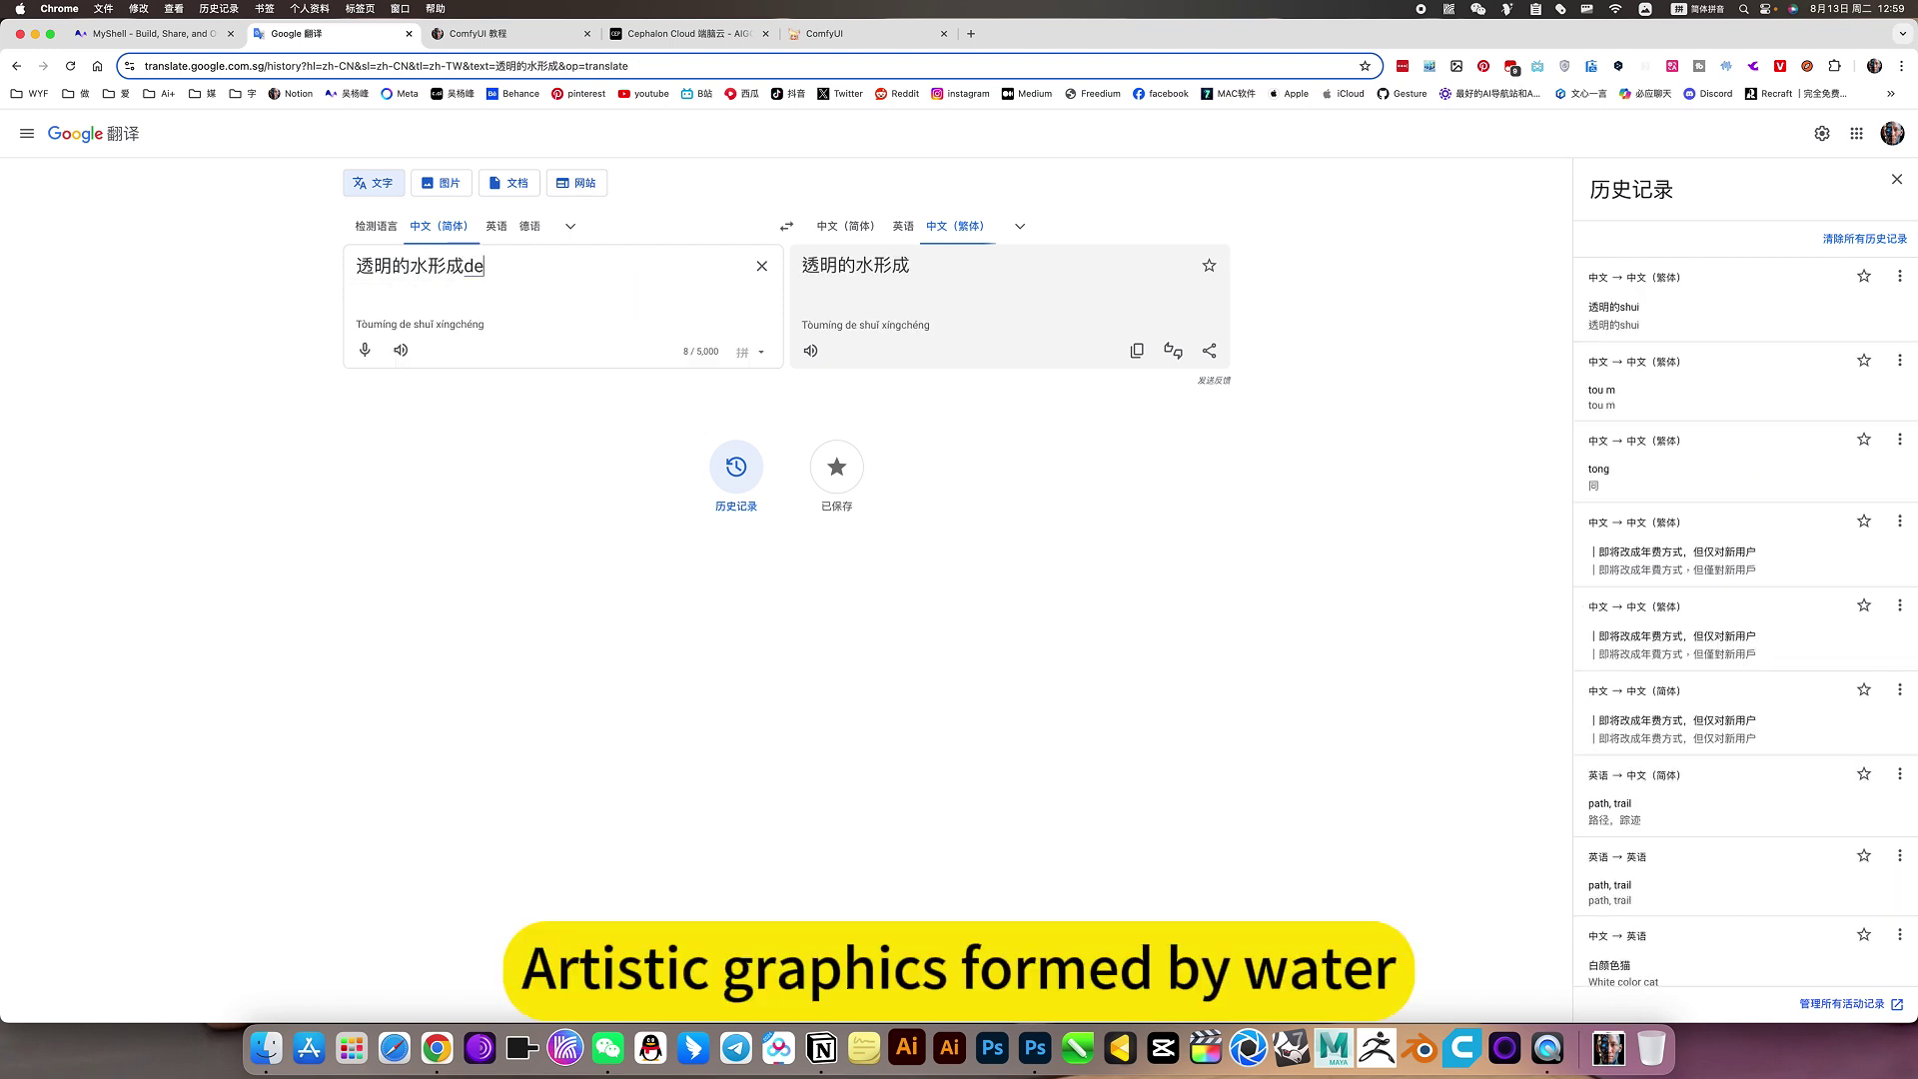
pyautogui.write('yis')
pyautogui.press('space')
pyautogui.write('tux')
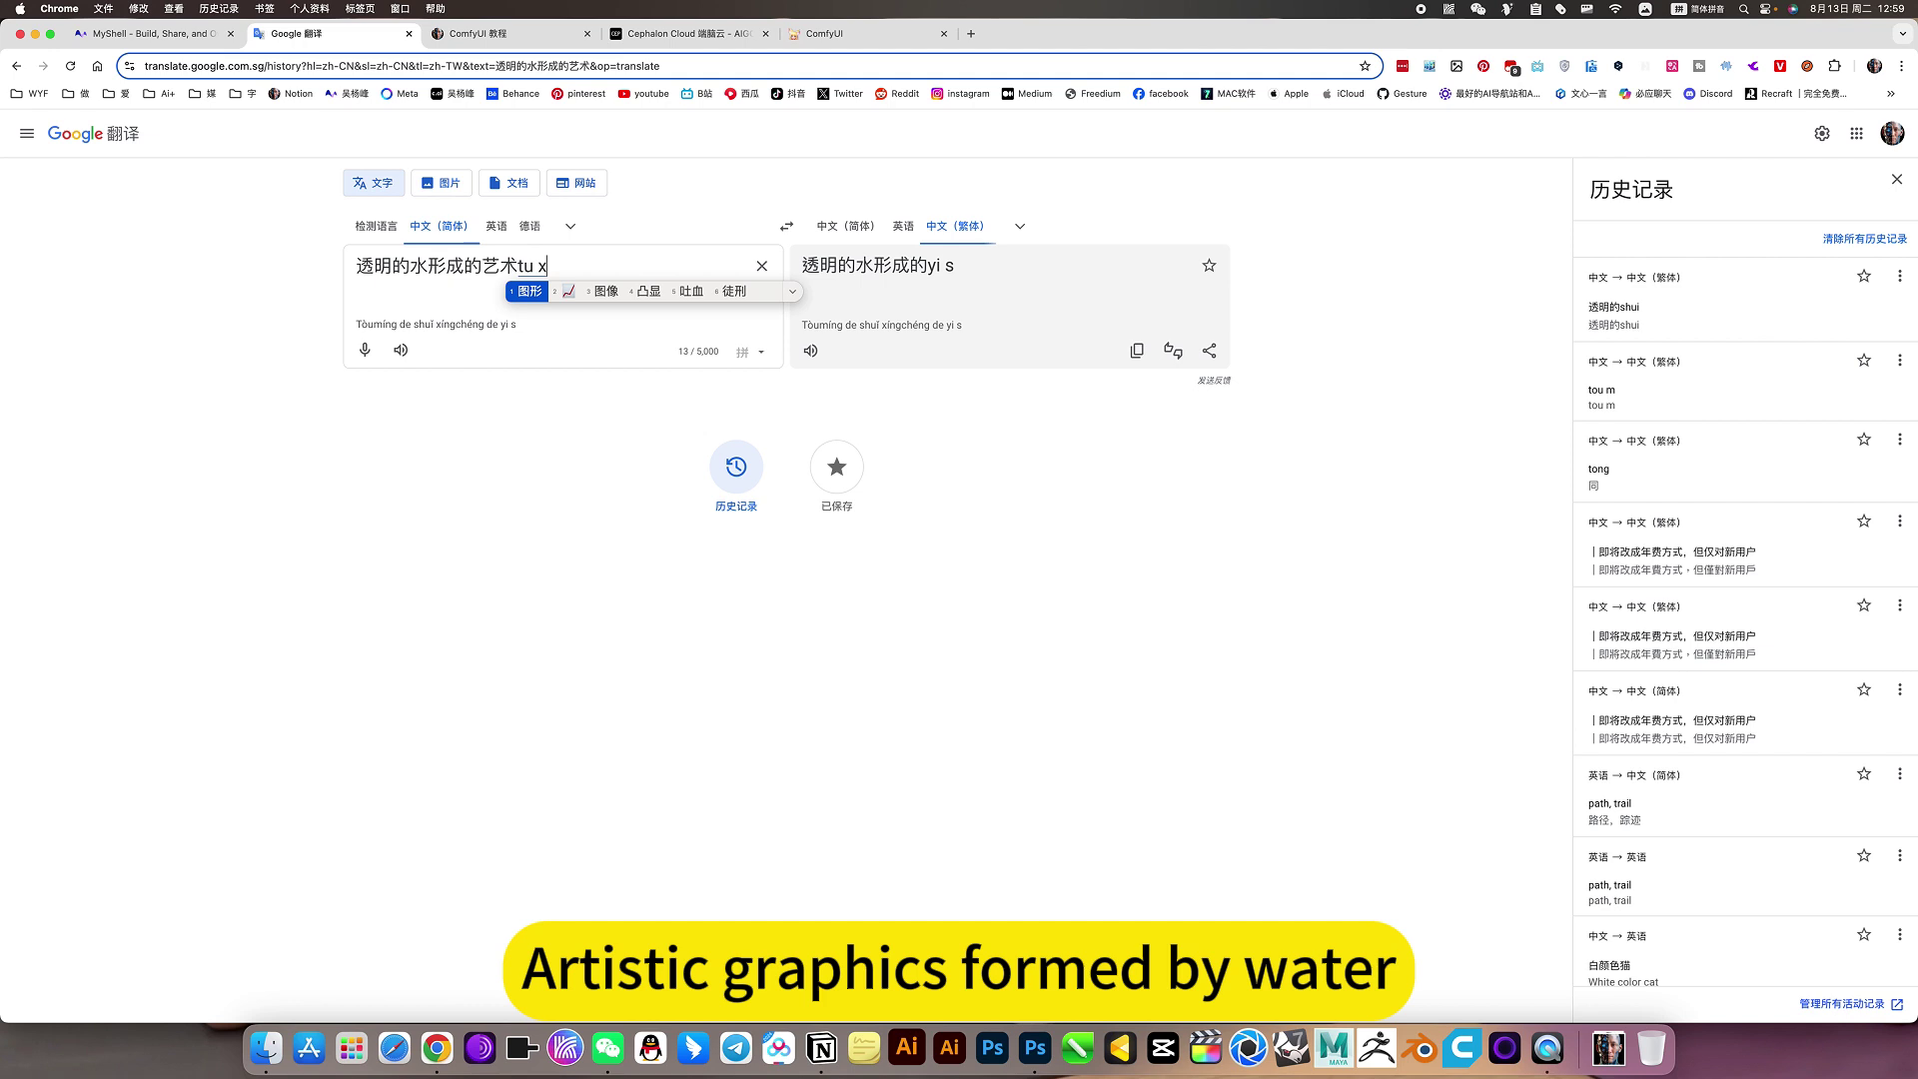
pyautogui.press('space')
pyautogui.write(',')
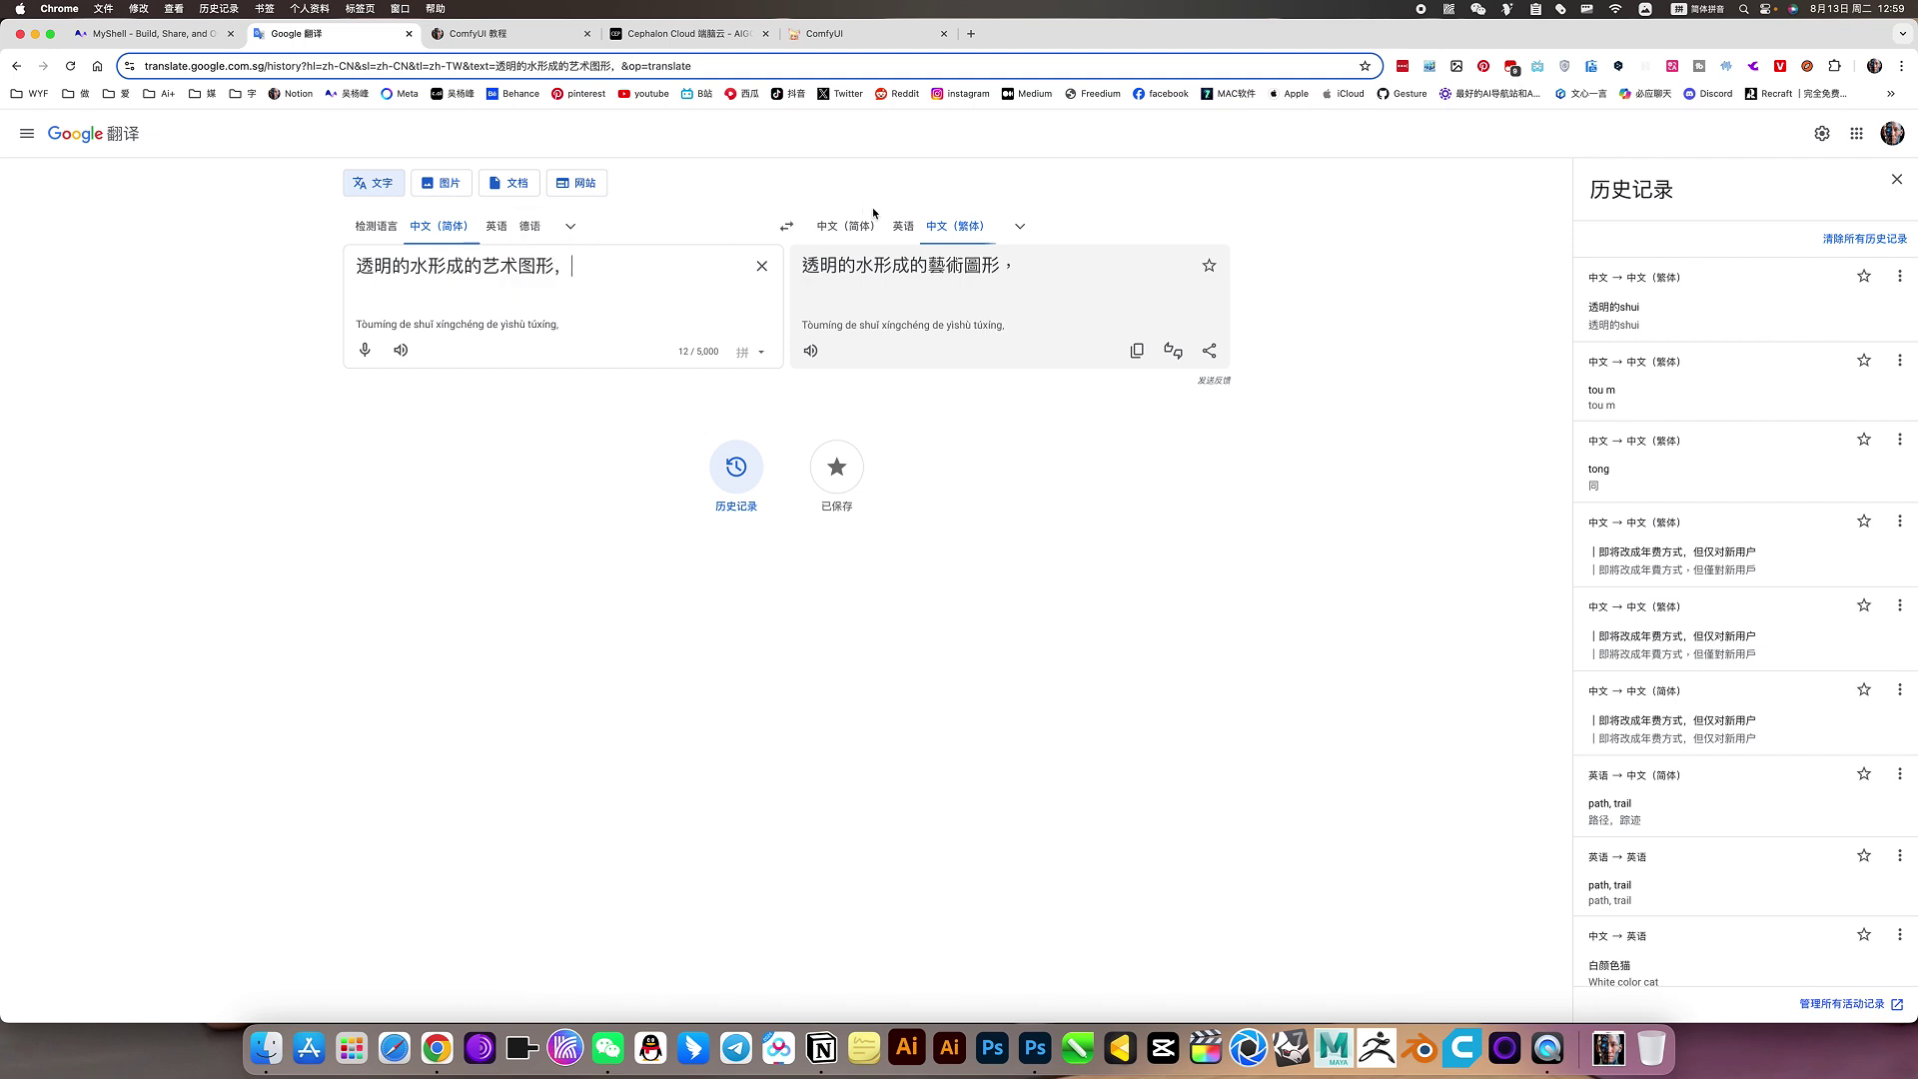
# - Translate the phrase into English, copy the translation and return to the ComfyUI workflow
pyautogui.click(903, 226)
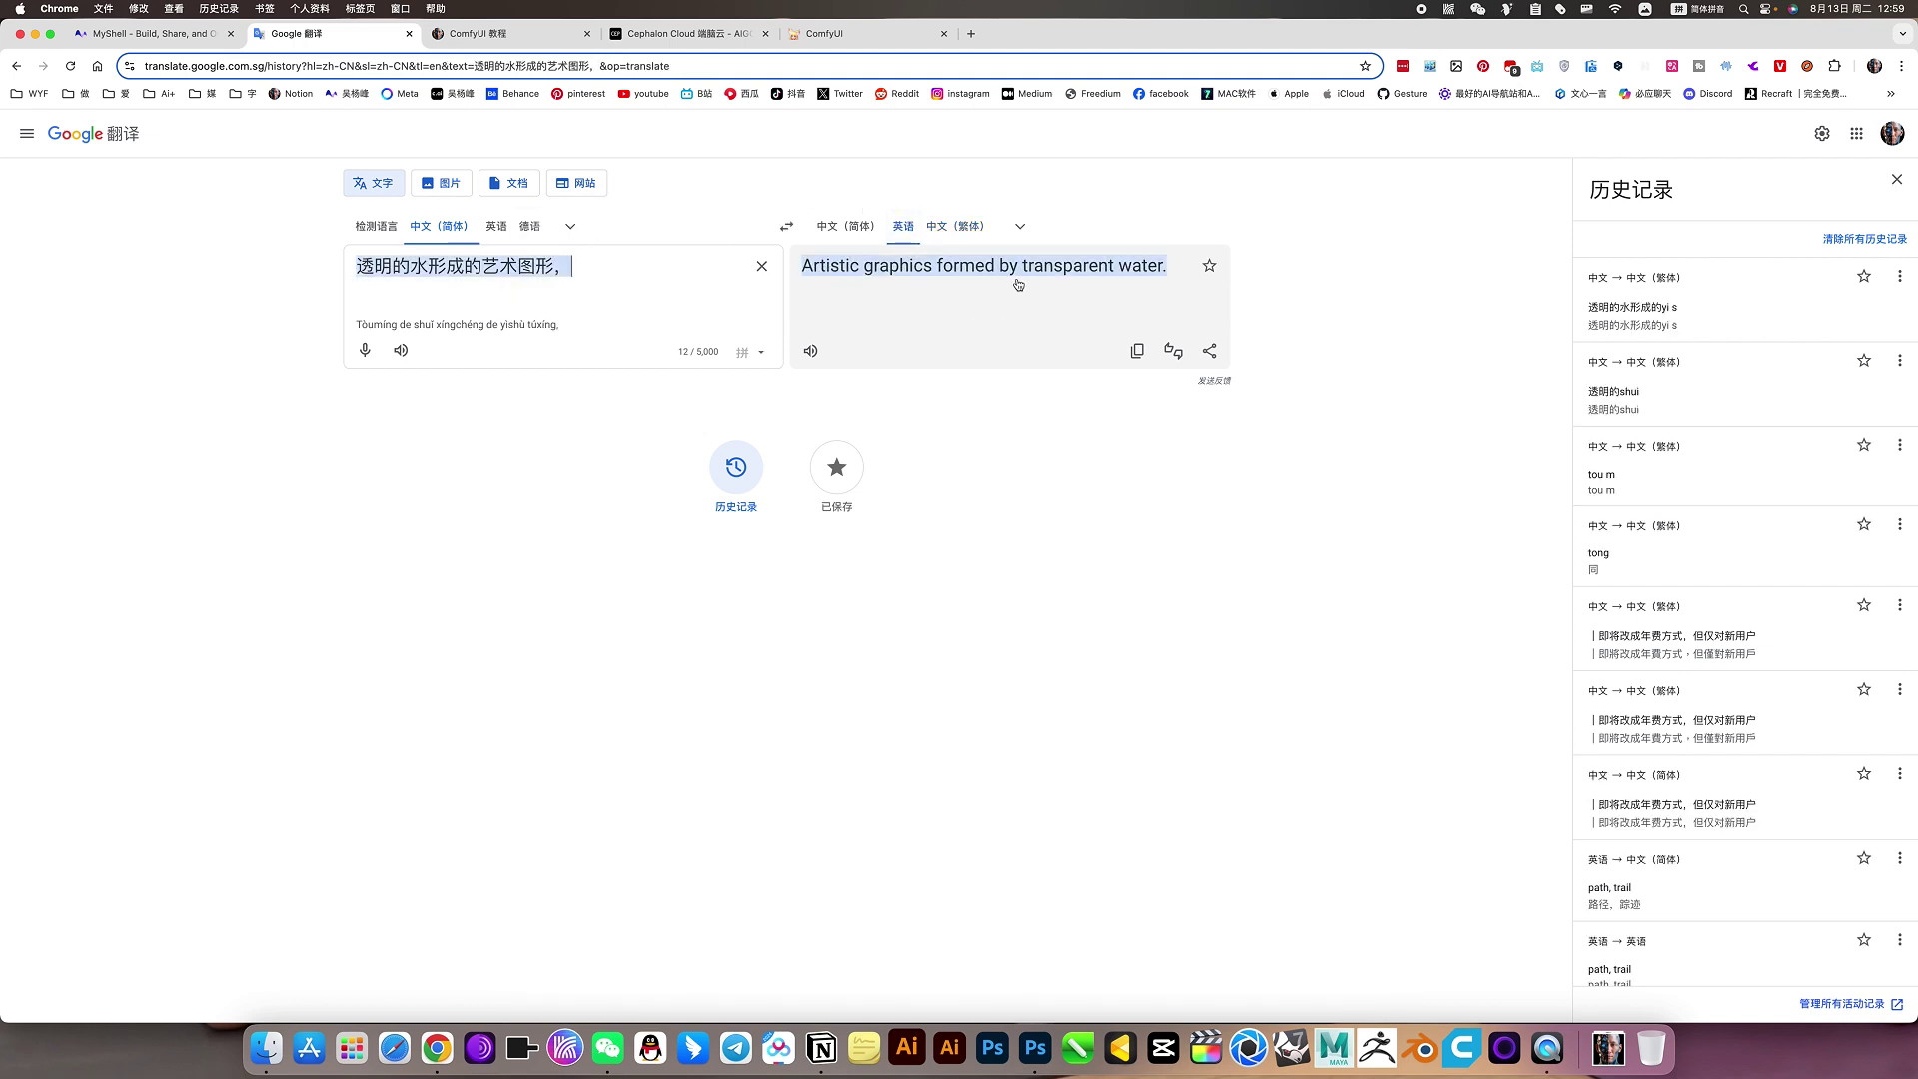
pyautogui.click(1136, 349)
pyautogui.click(852, 34)
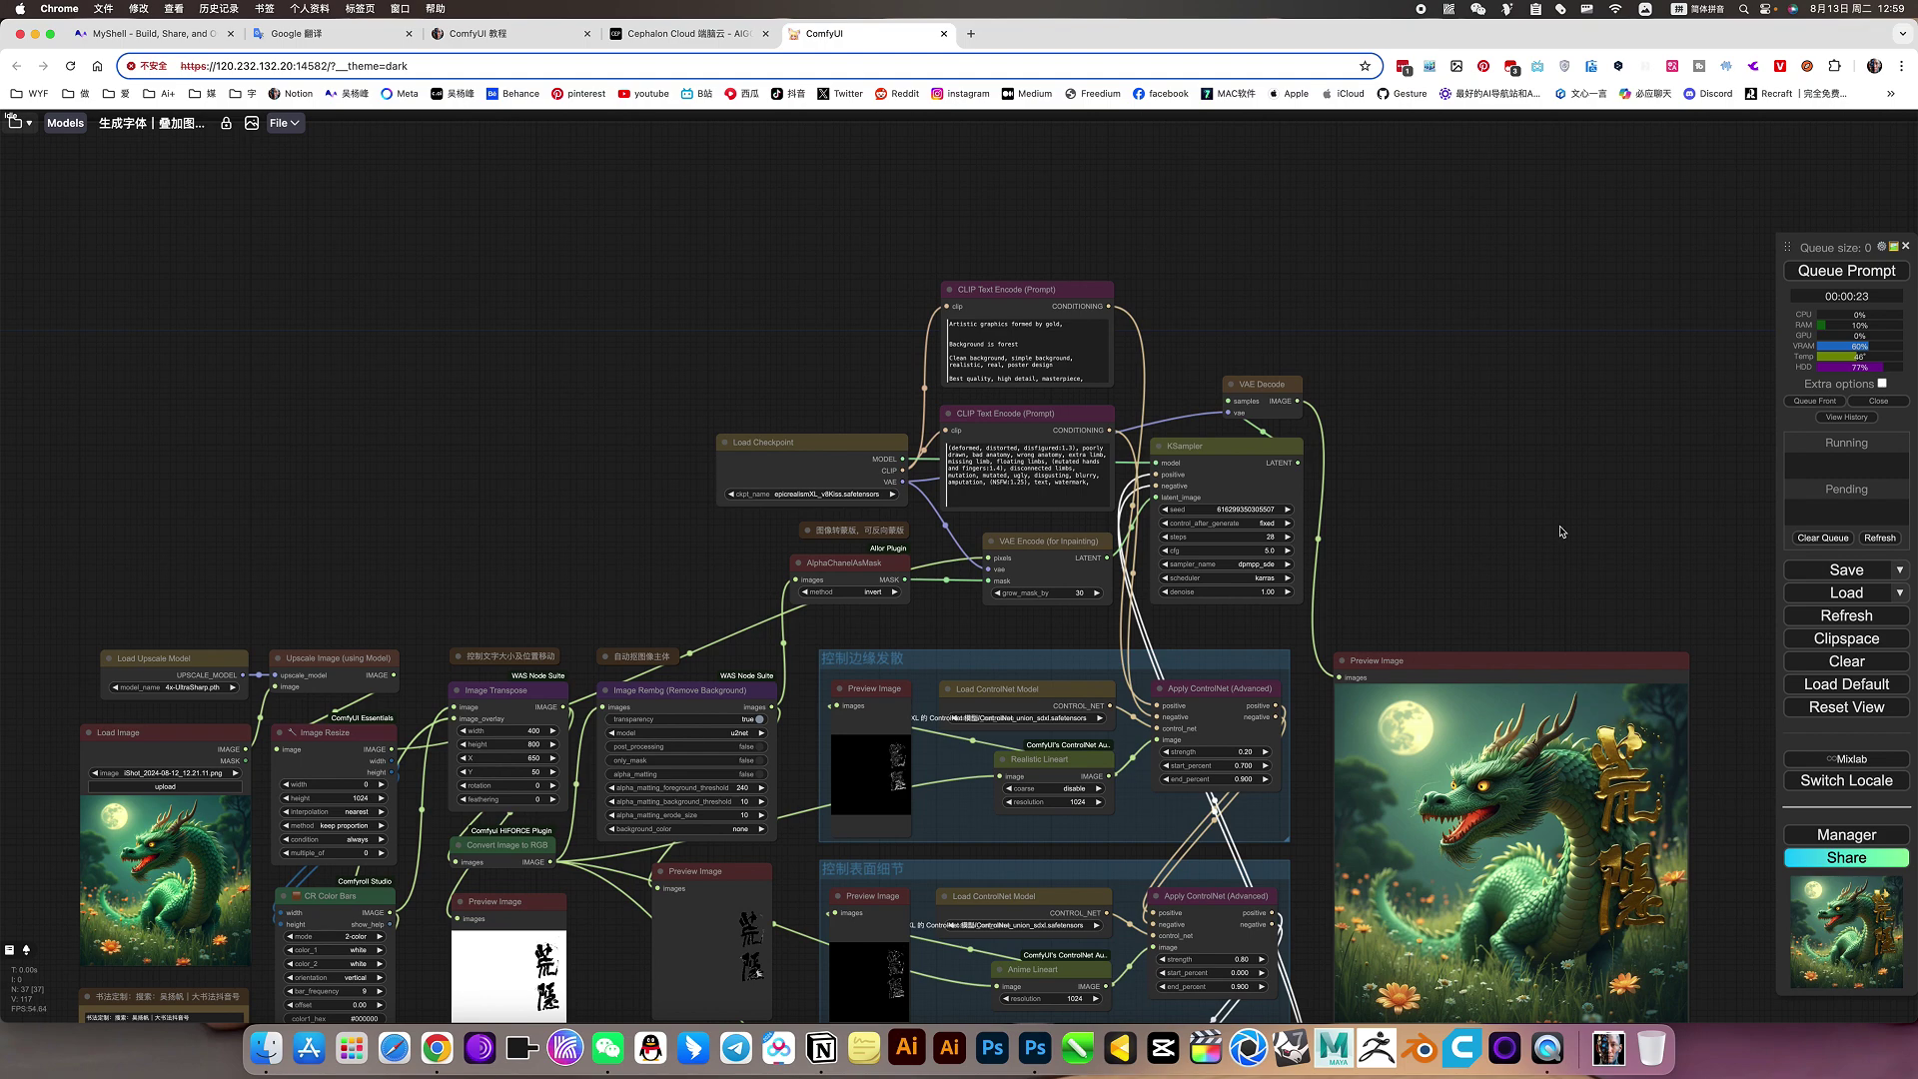
# - Examine the gold lettering in the final preview and the strength and percent values of the three ControlNet groups
pyautogui.scroll(-5, 1561, 531)
pyautogui.scroll(-2, 1619, 689)
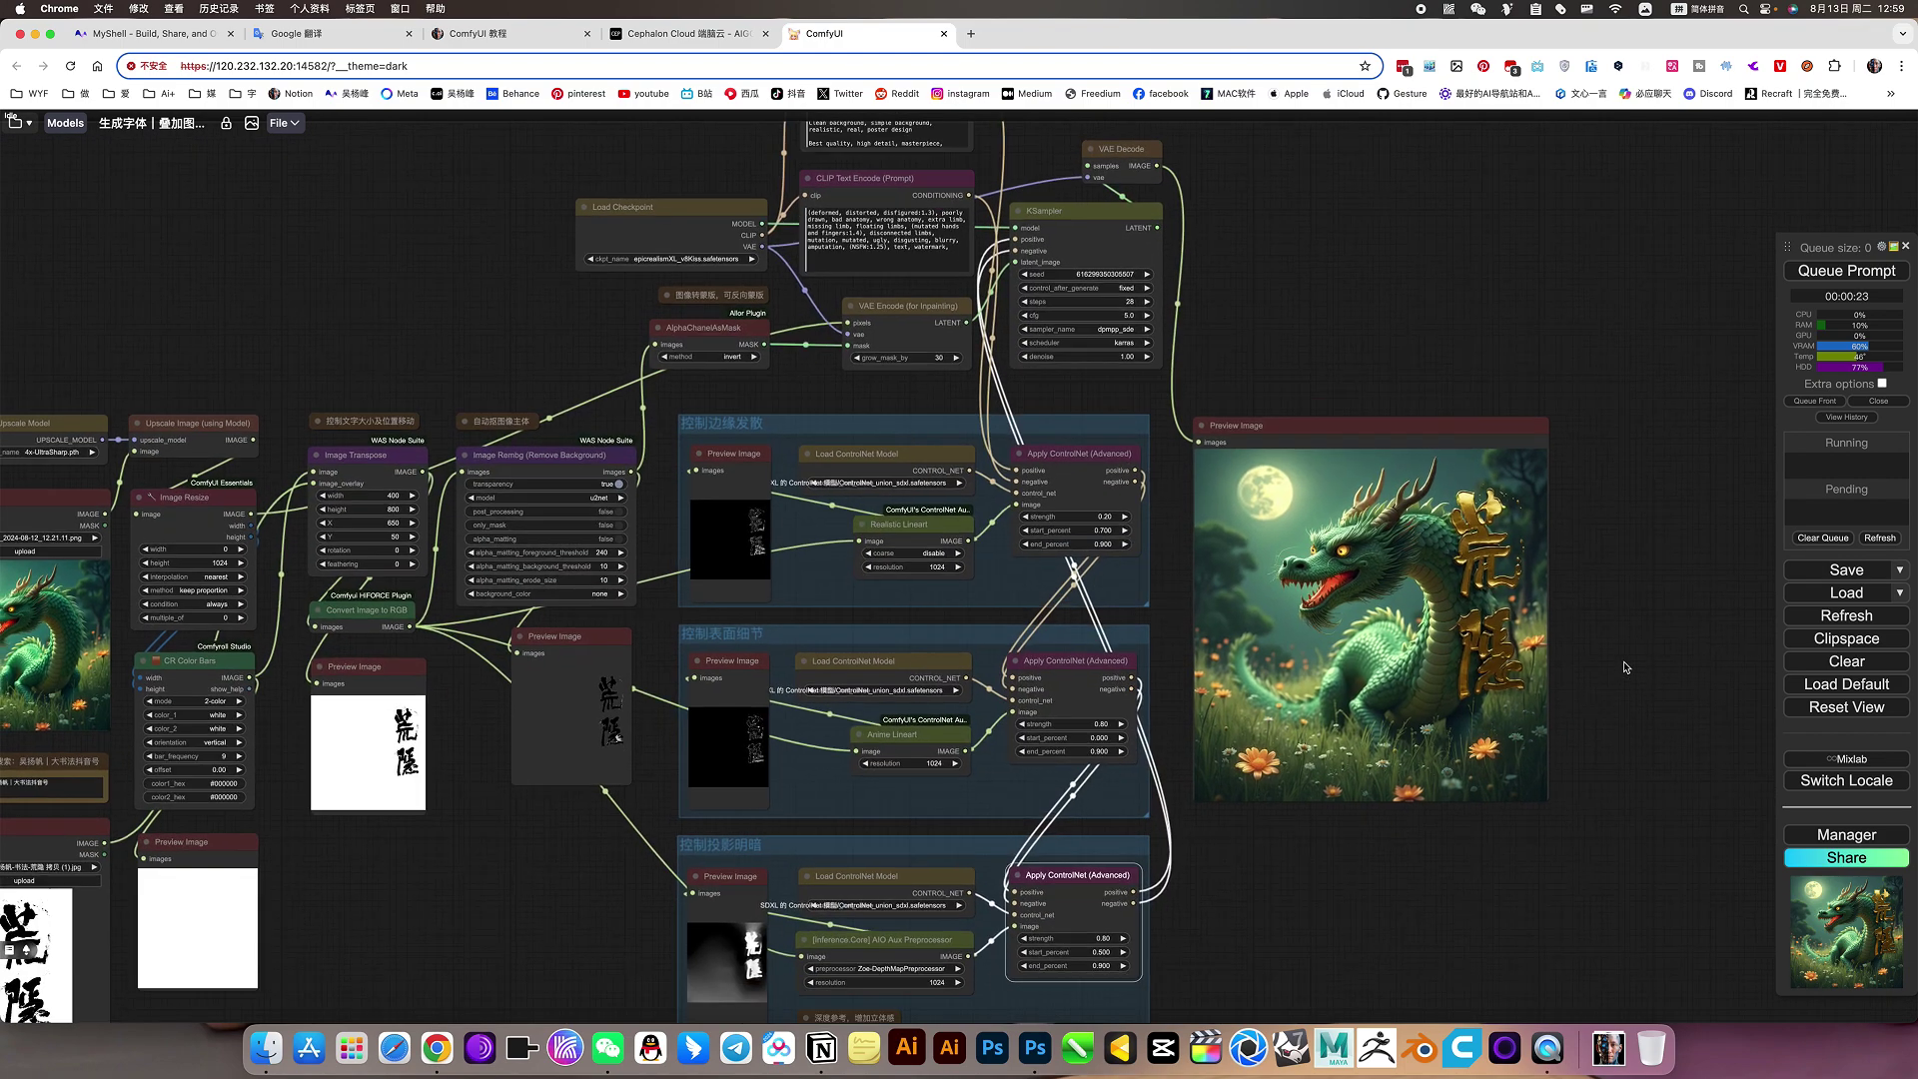
pyautogui.scroll(3, 1509, 635)
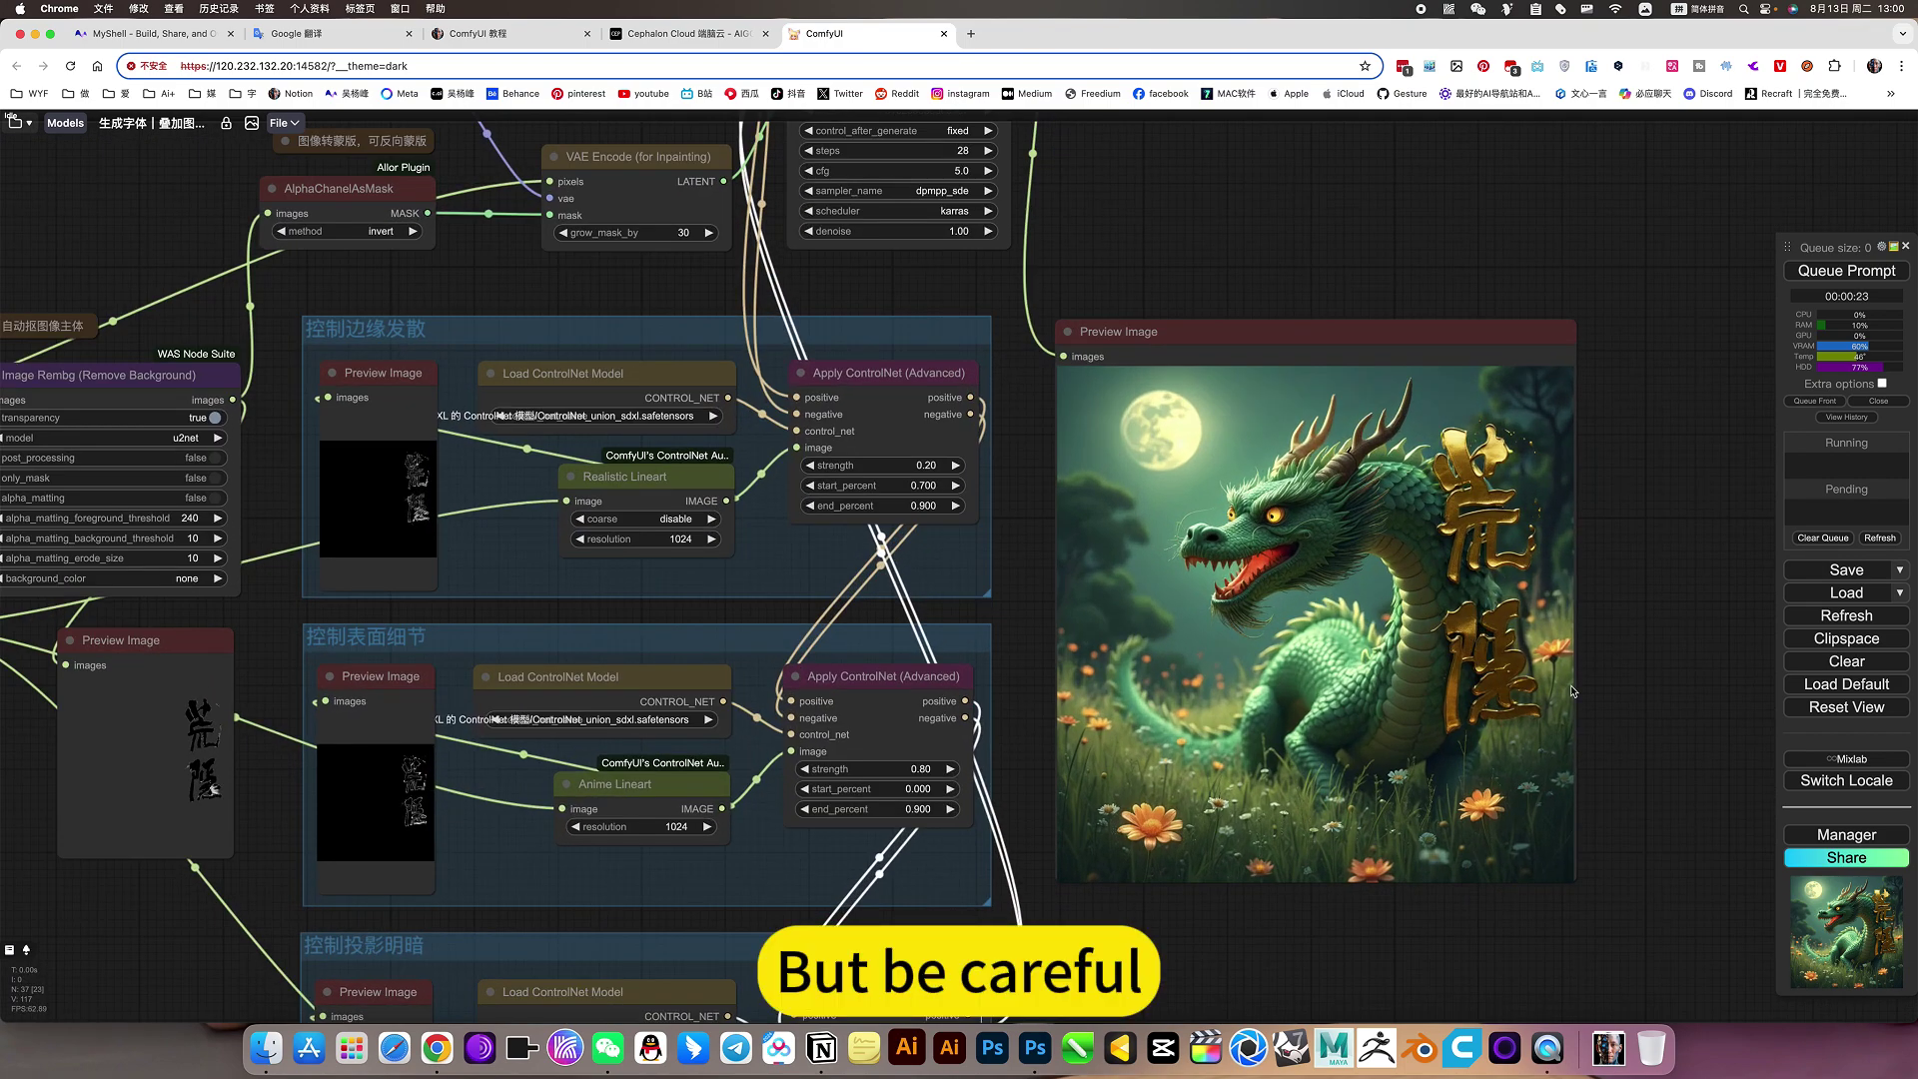
pyautogui.scroll(3, 1153, 395)
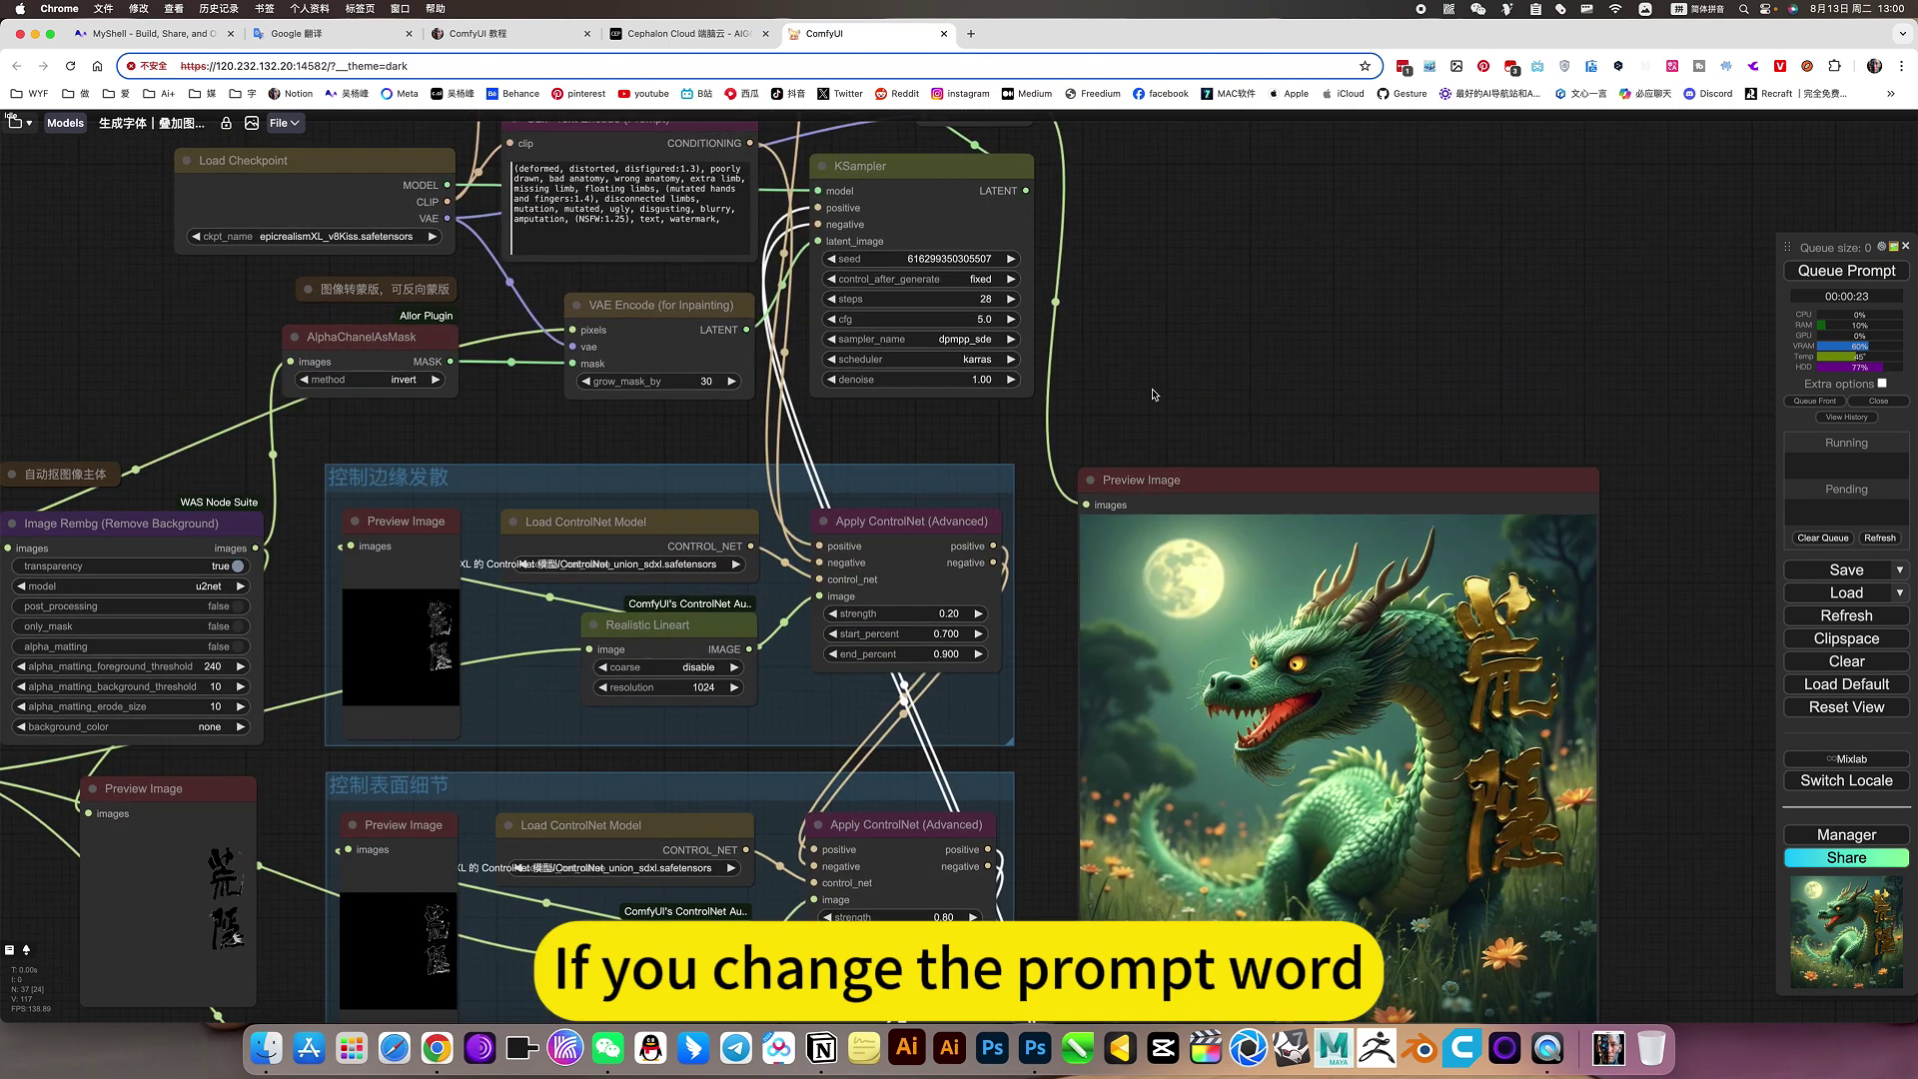
pyautogui.scroll(-8, 1059, 814)
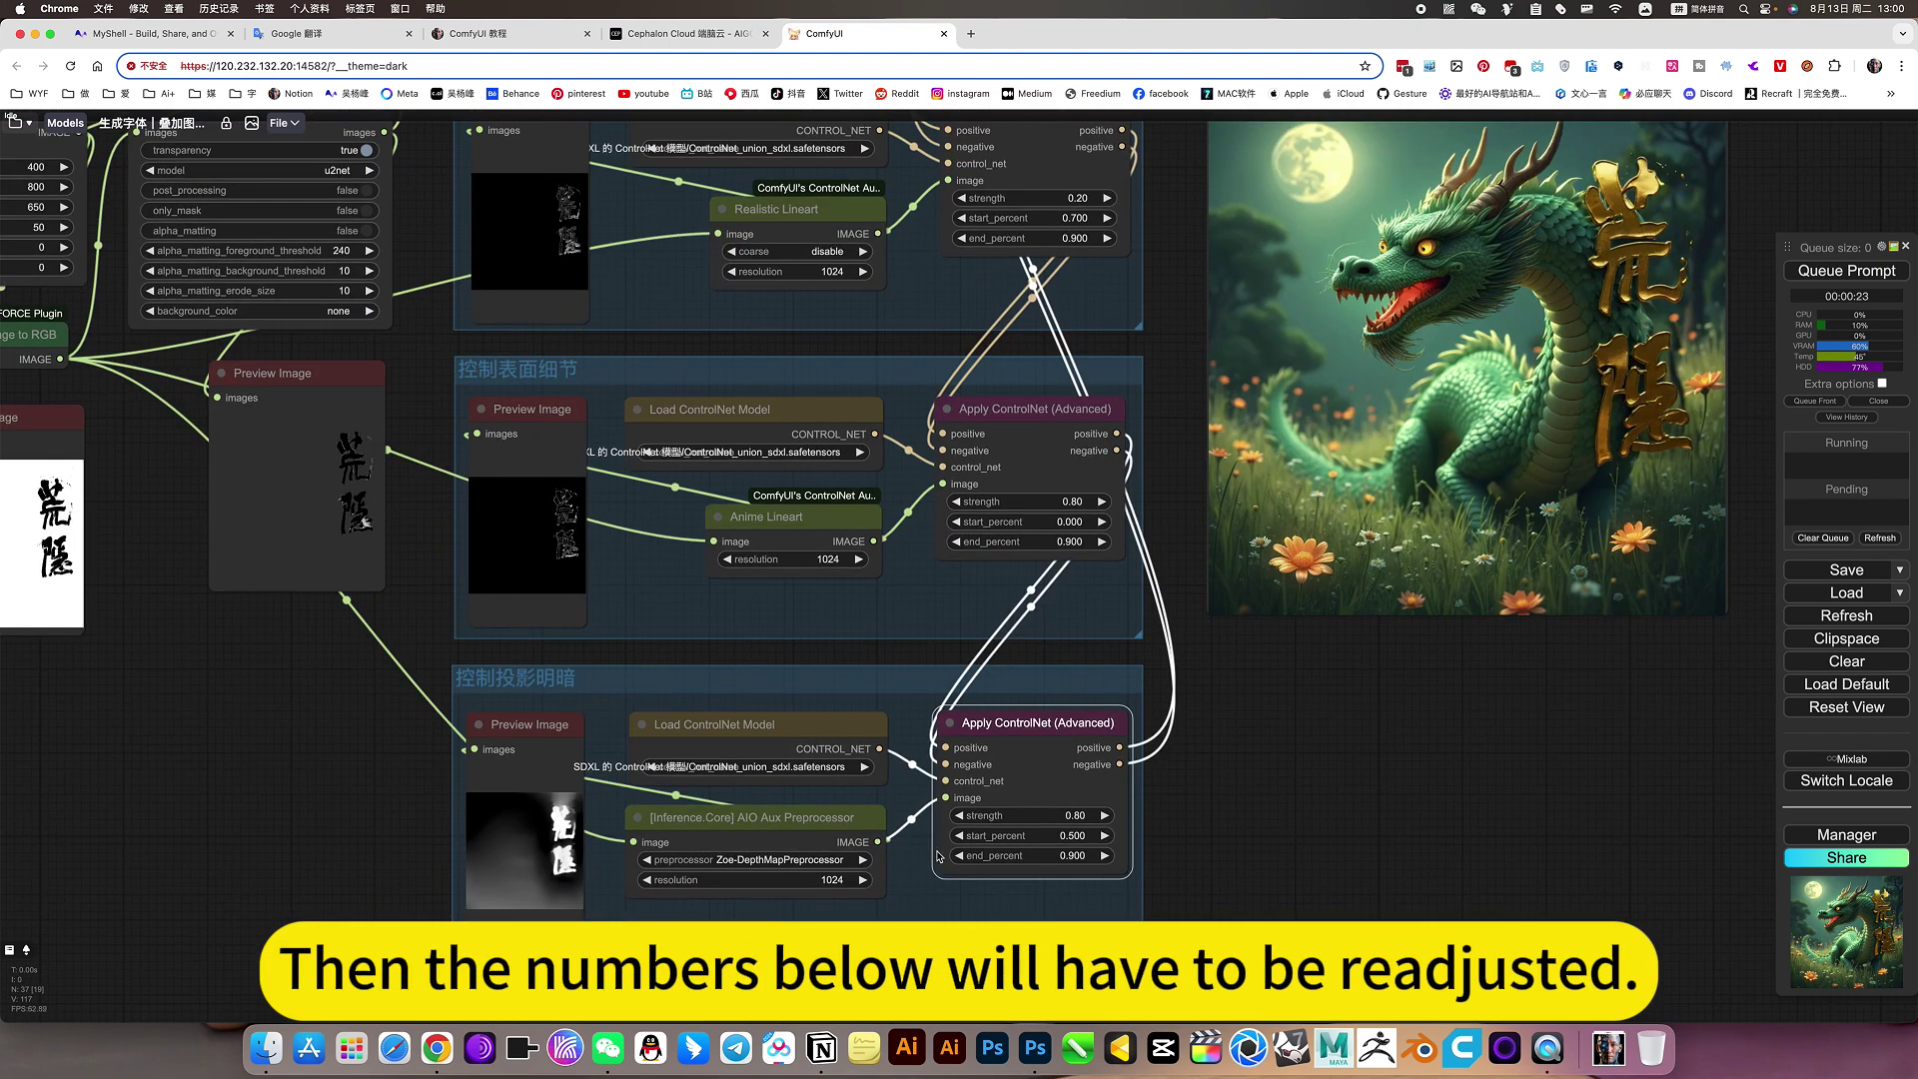
pyautogui.scroll(-5, 1159, 493)
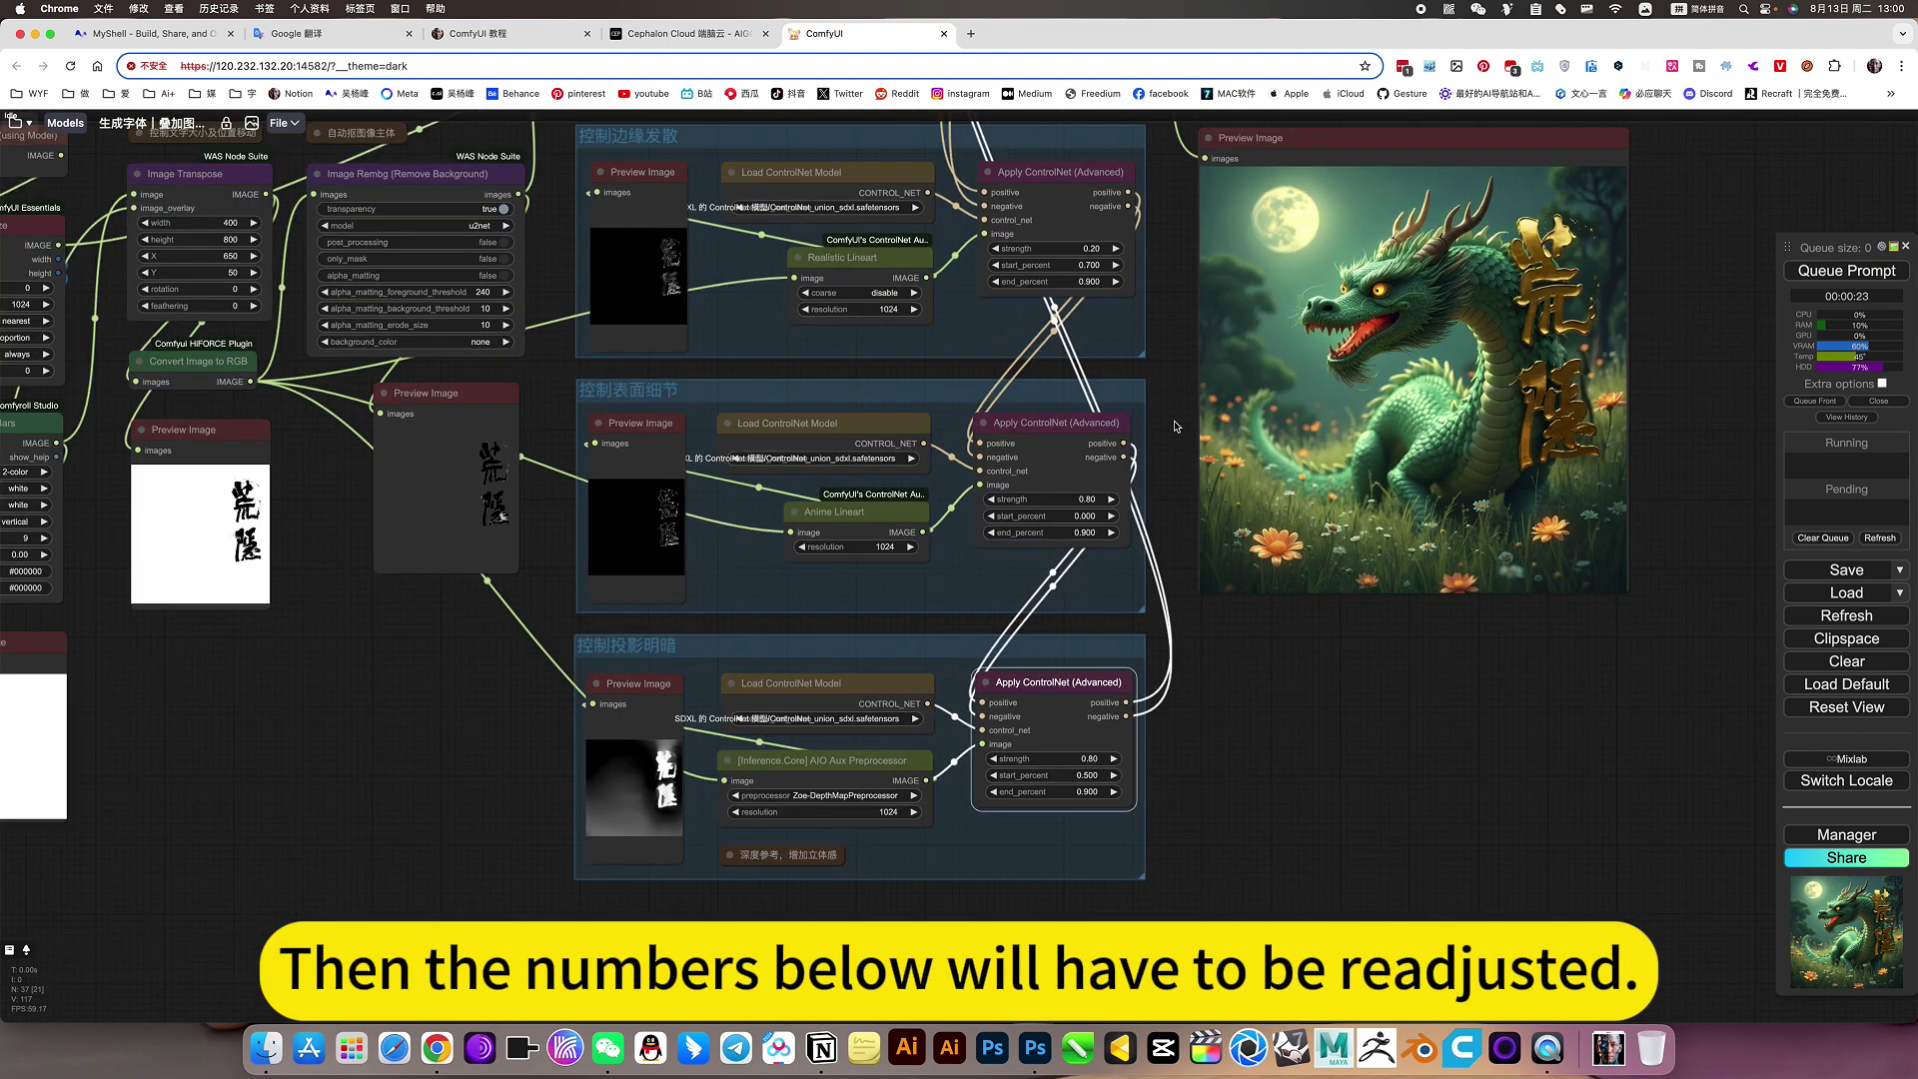
pyautogui.scroll(2, 1374, 457)
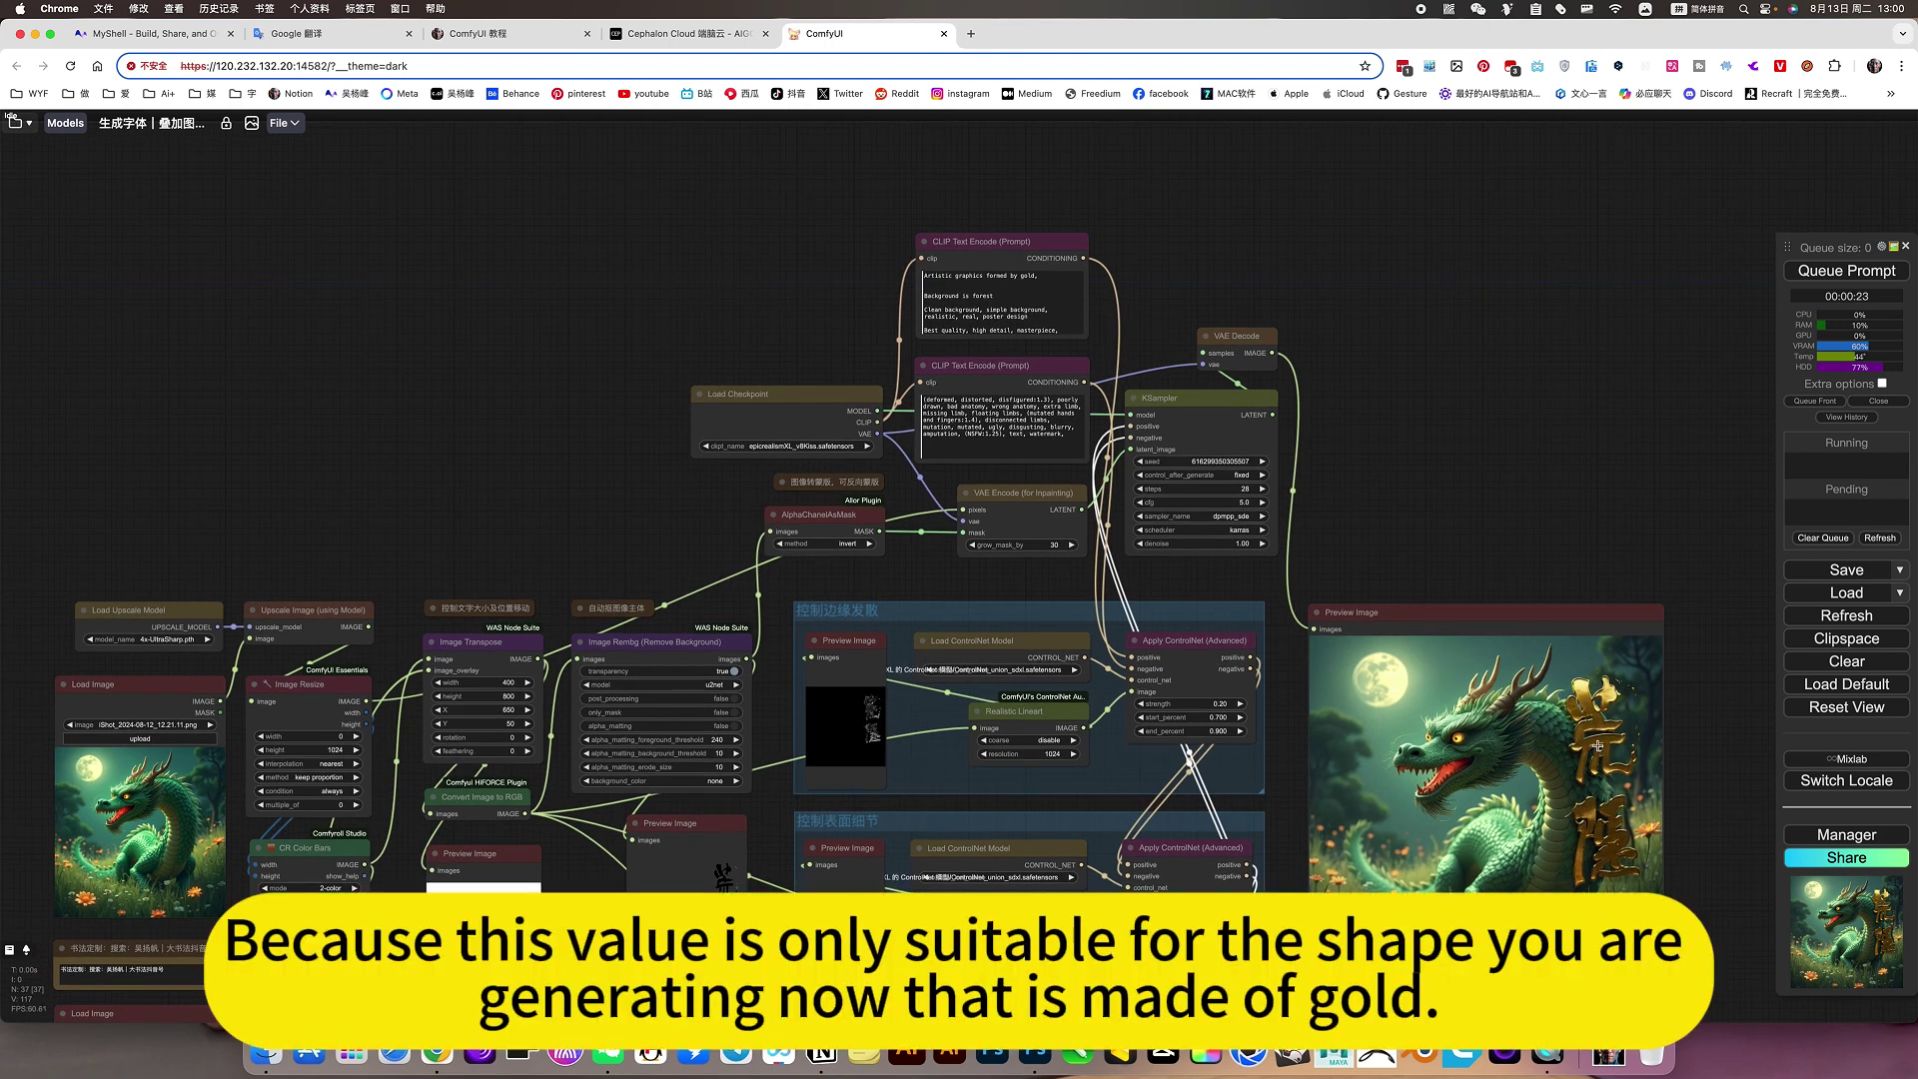
# - Replace "gold," with "transparent water." in the positive prompt and queue a generation
pyautogui.doubleClick(1029, 275)
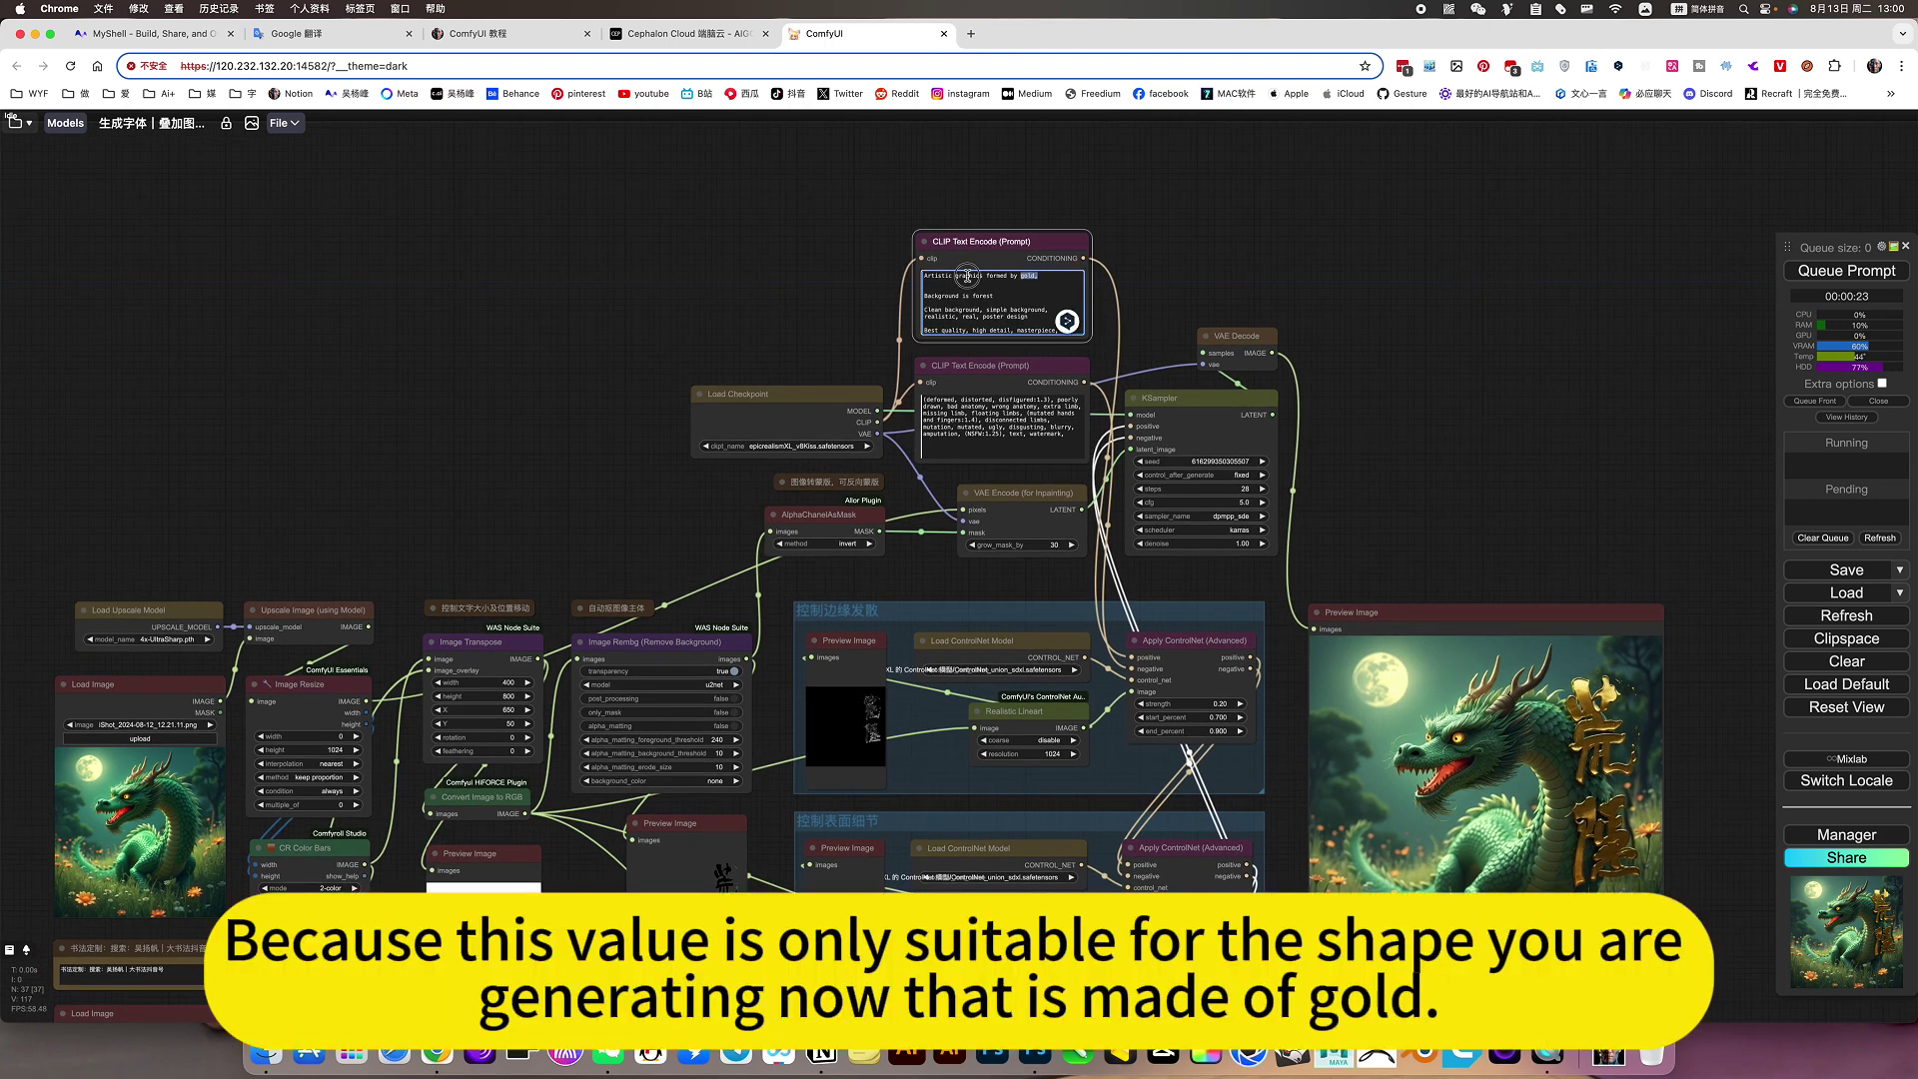
pyautogui.write('transparent water.')
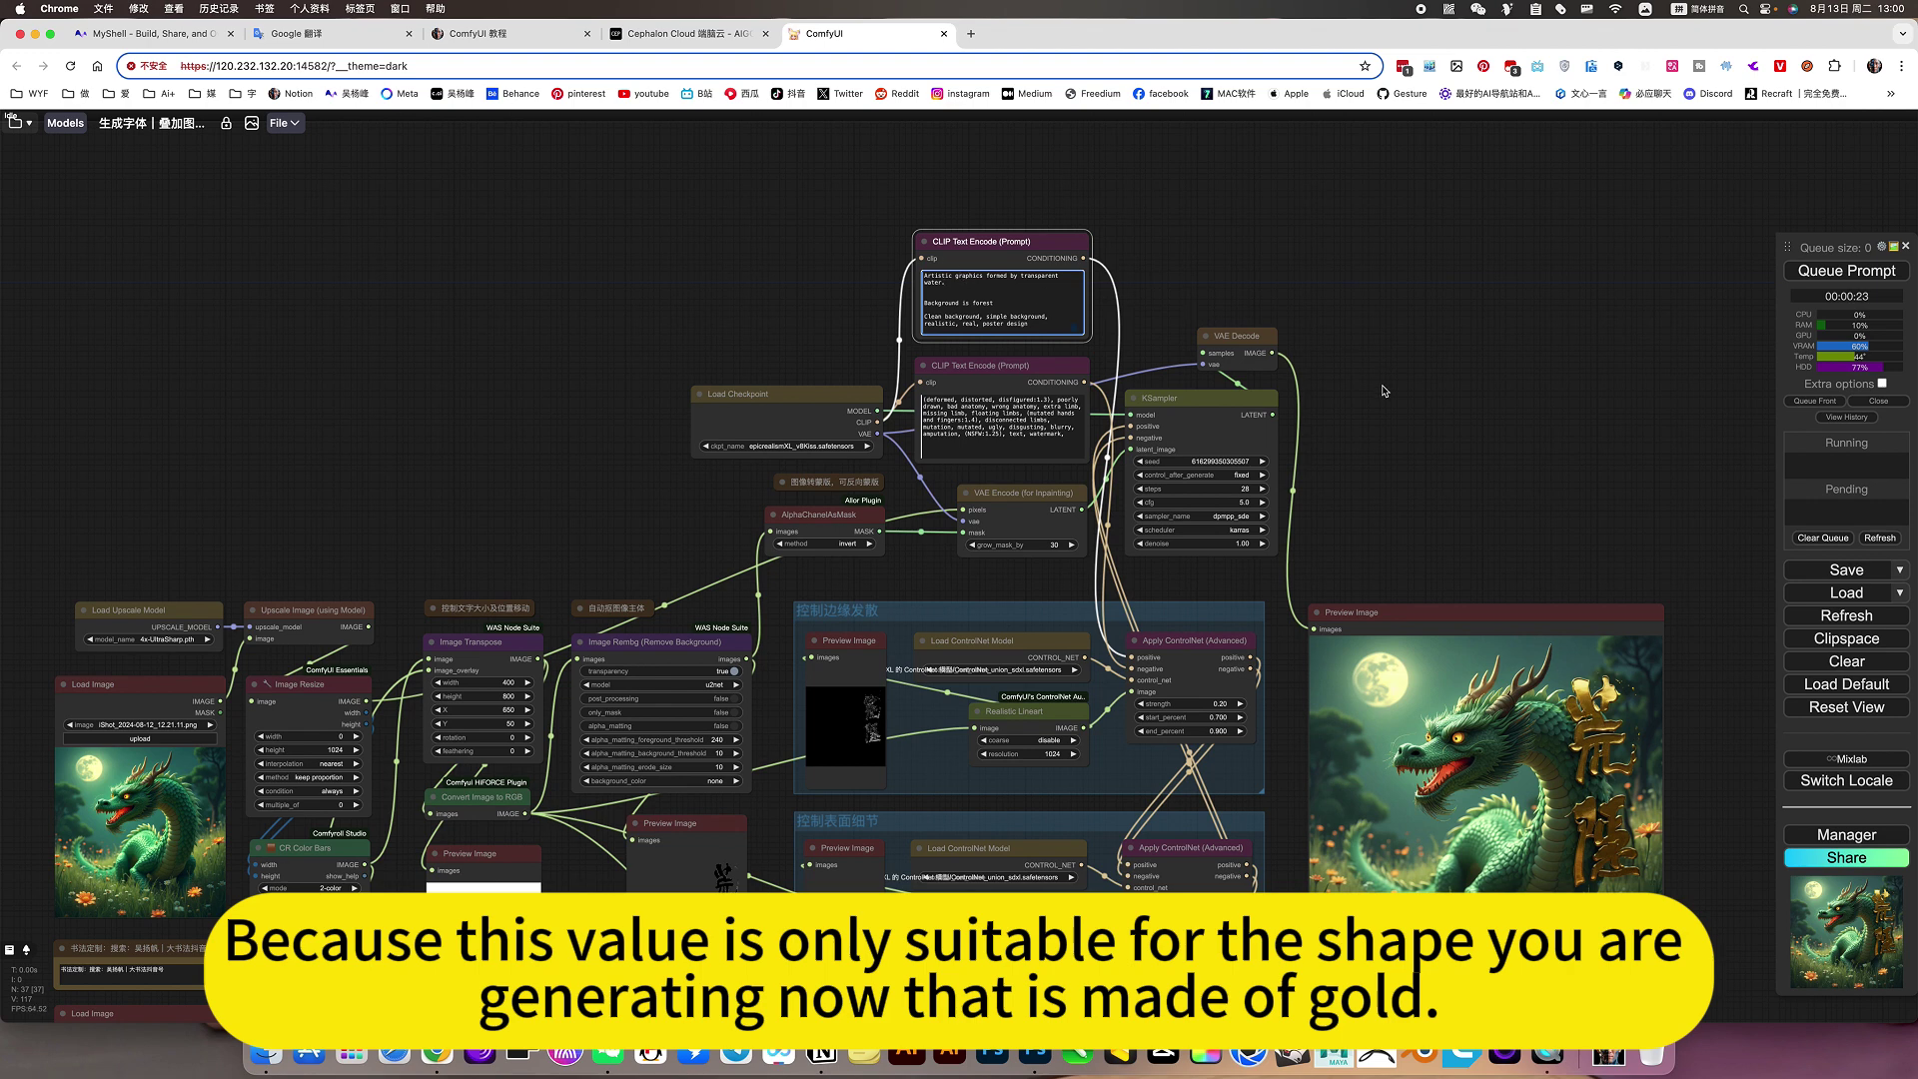
pyautogui.moveTo(1459, 471); pyautogui.dragTo(1341, 343)
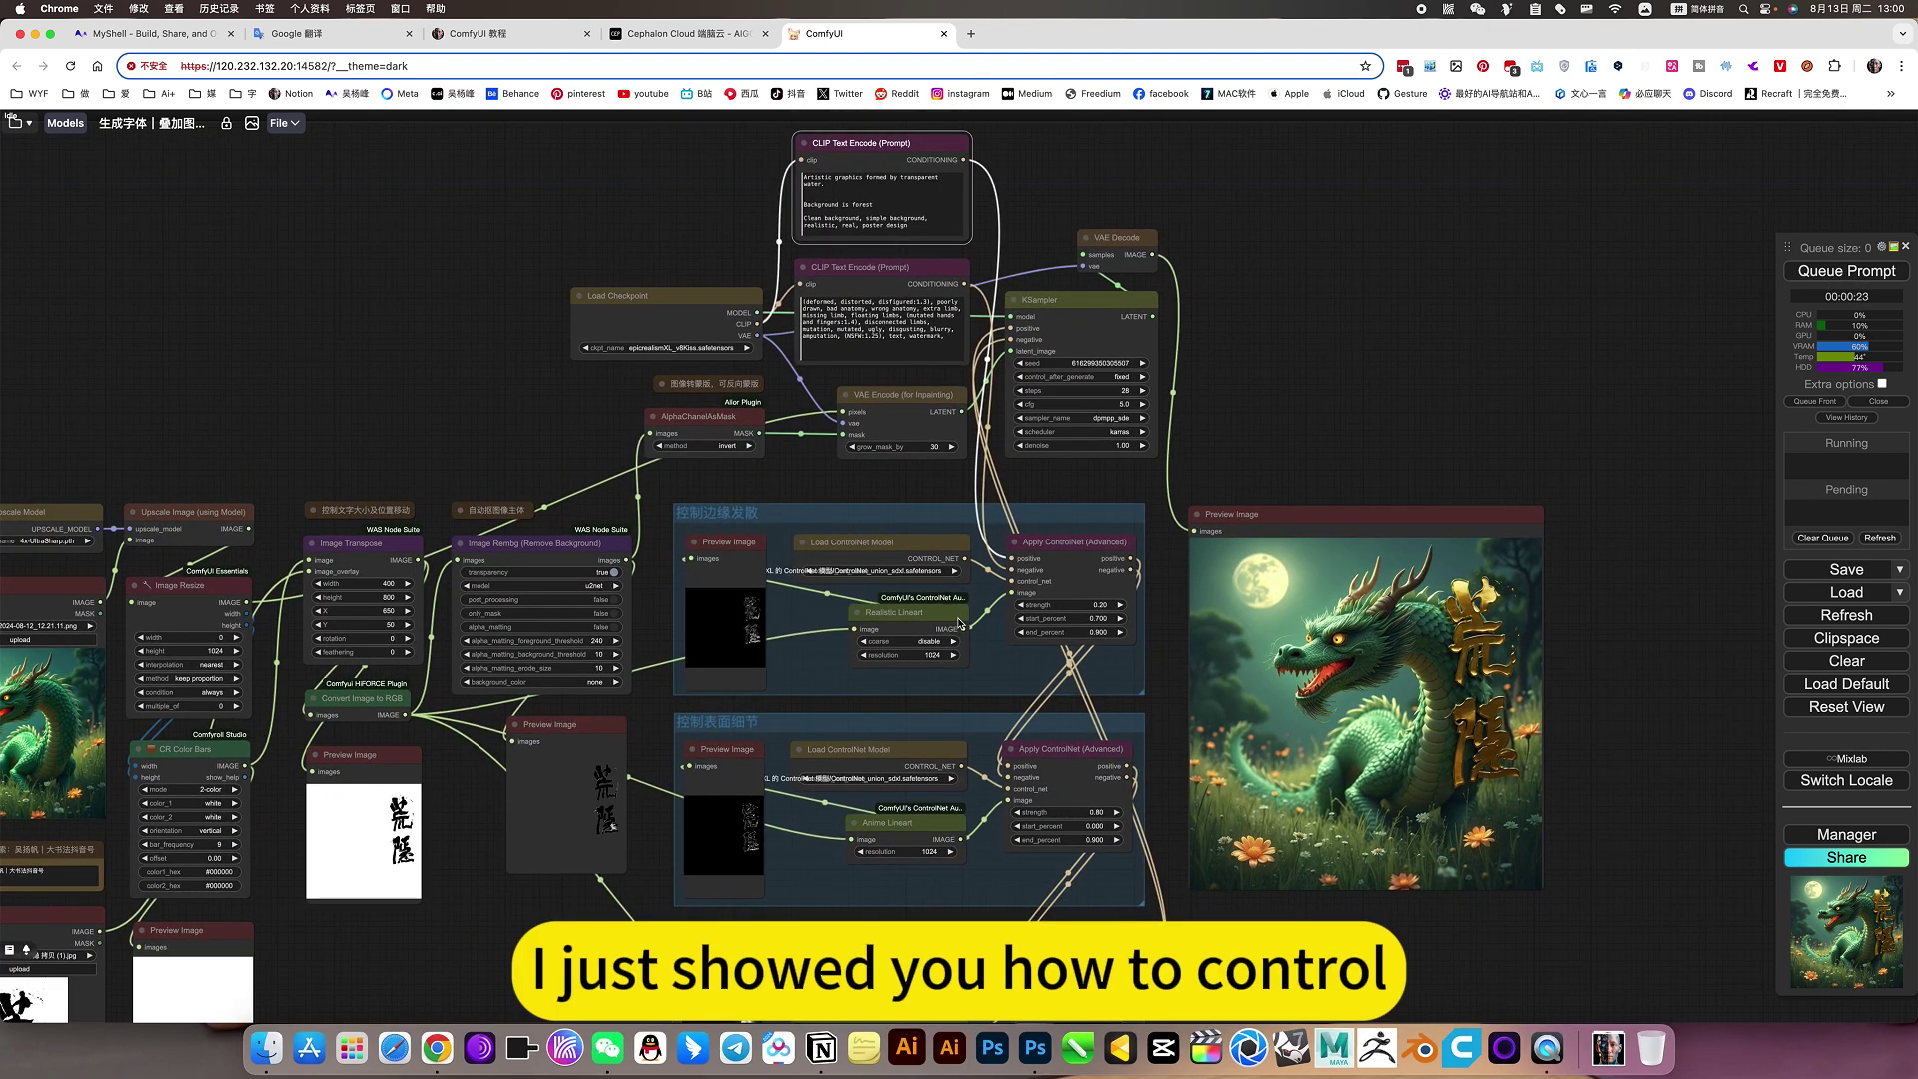
pyautogui.hotkey('ctrl', 'Return')
pyautogui.moveTo(732, 130); pyautogui.dragTo(741, 193)
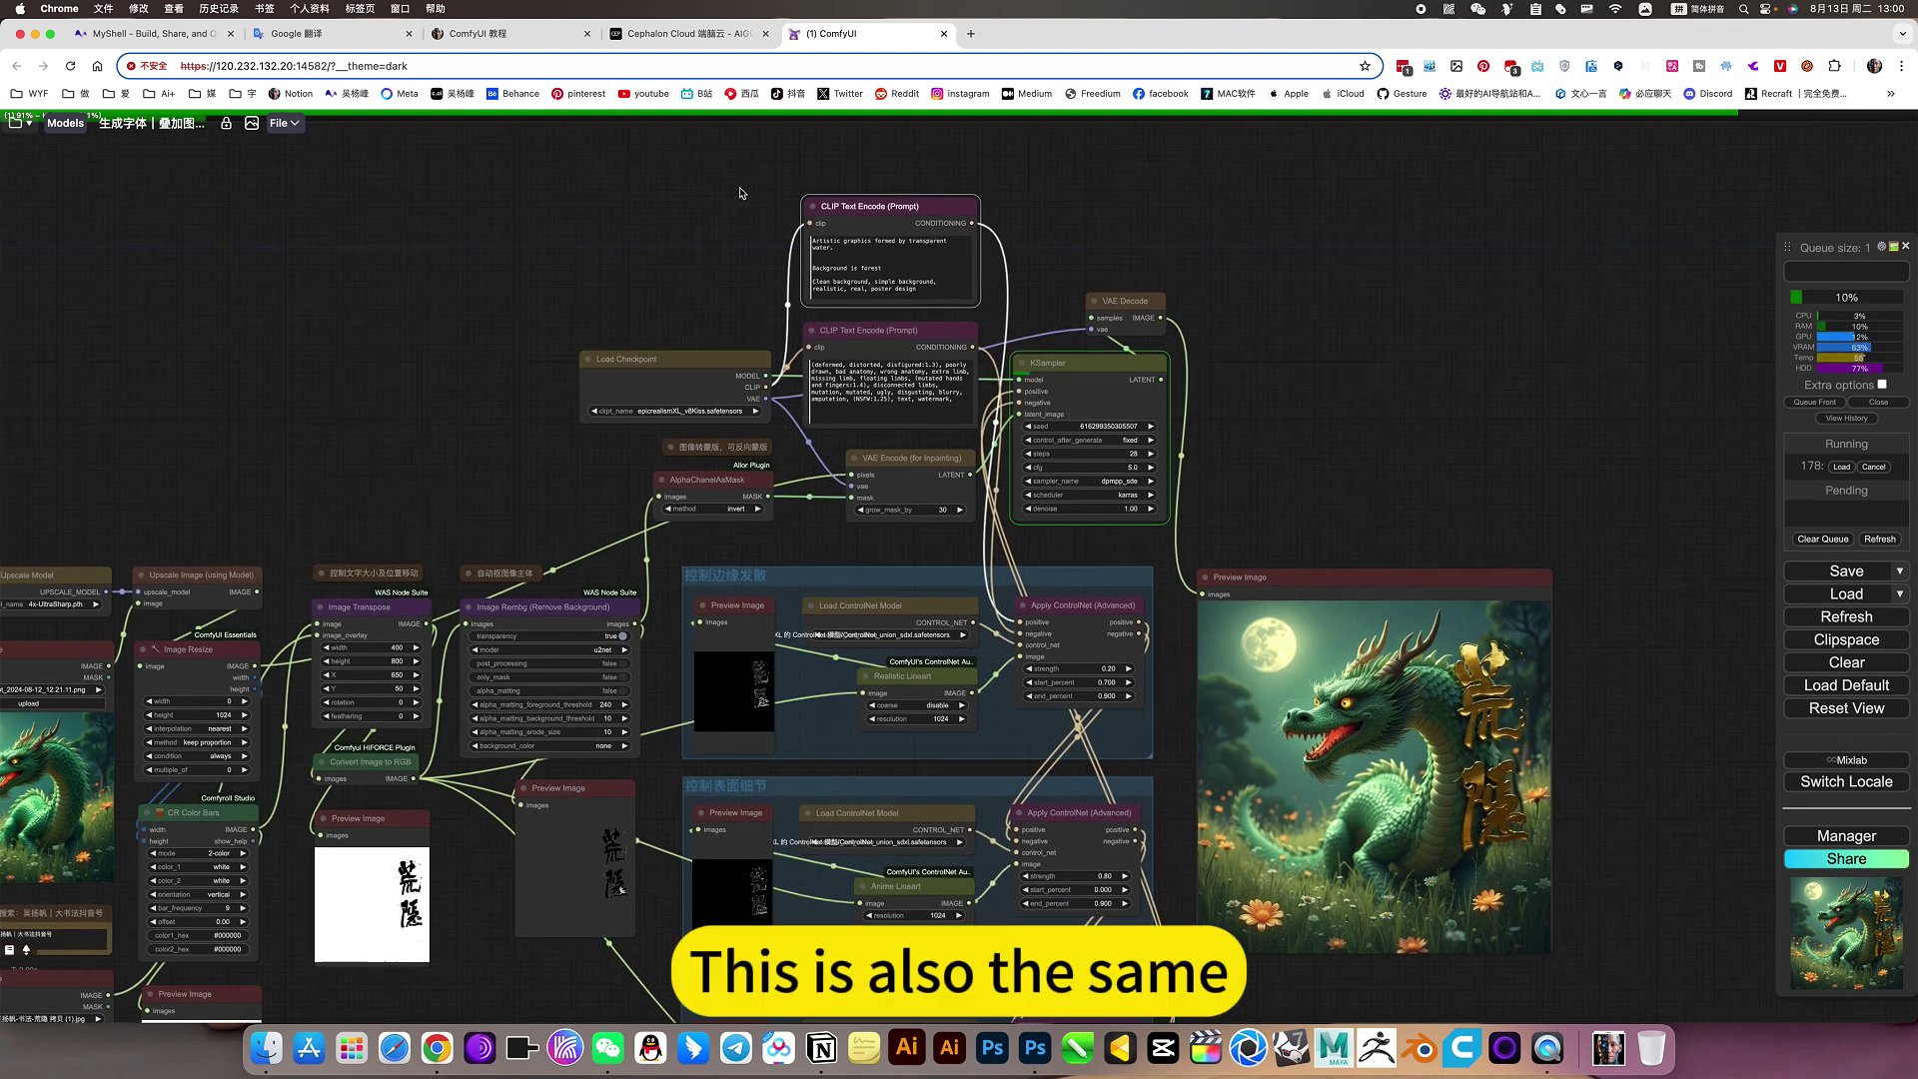
# - Set control_after_generate in the KSampler to randomize while the generation runs
pyautogui.click(1137, 439)
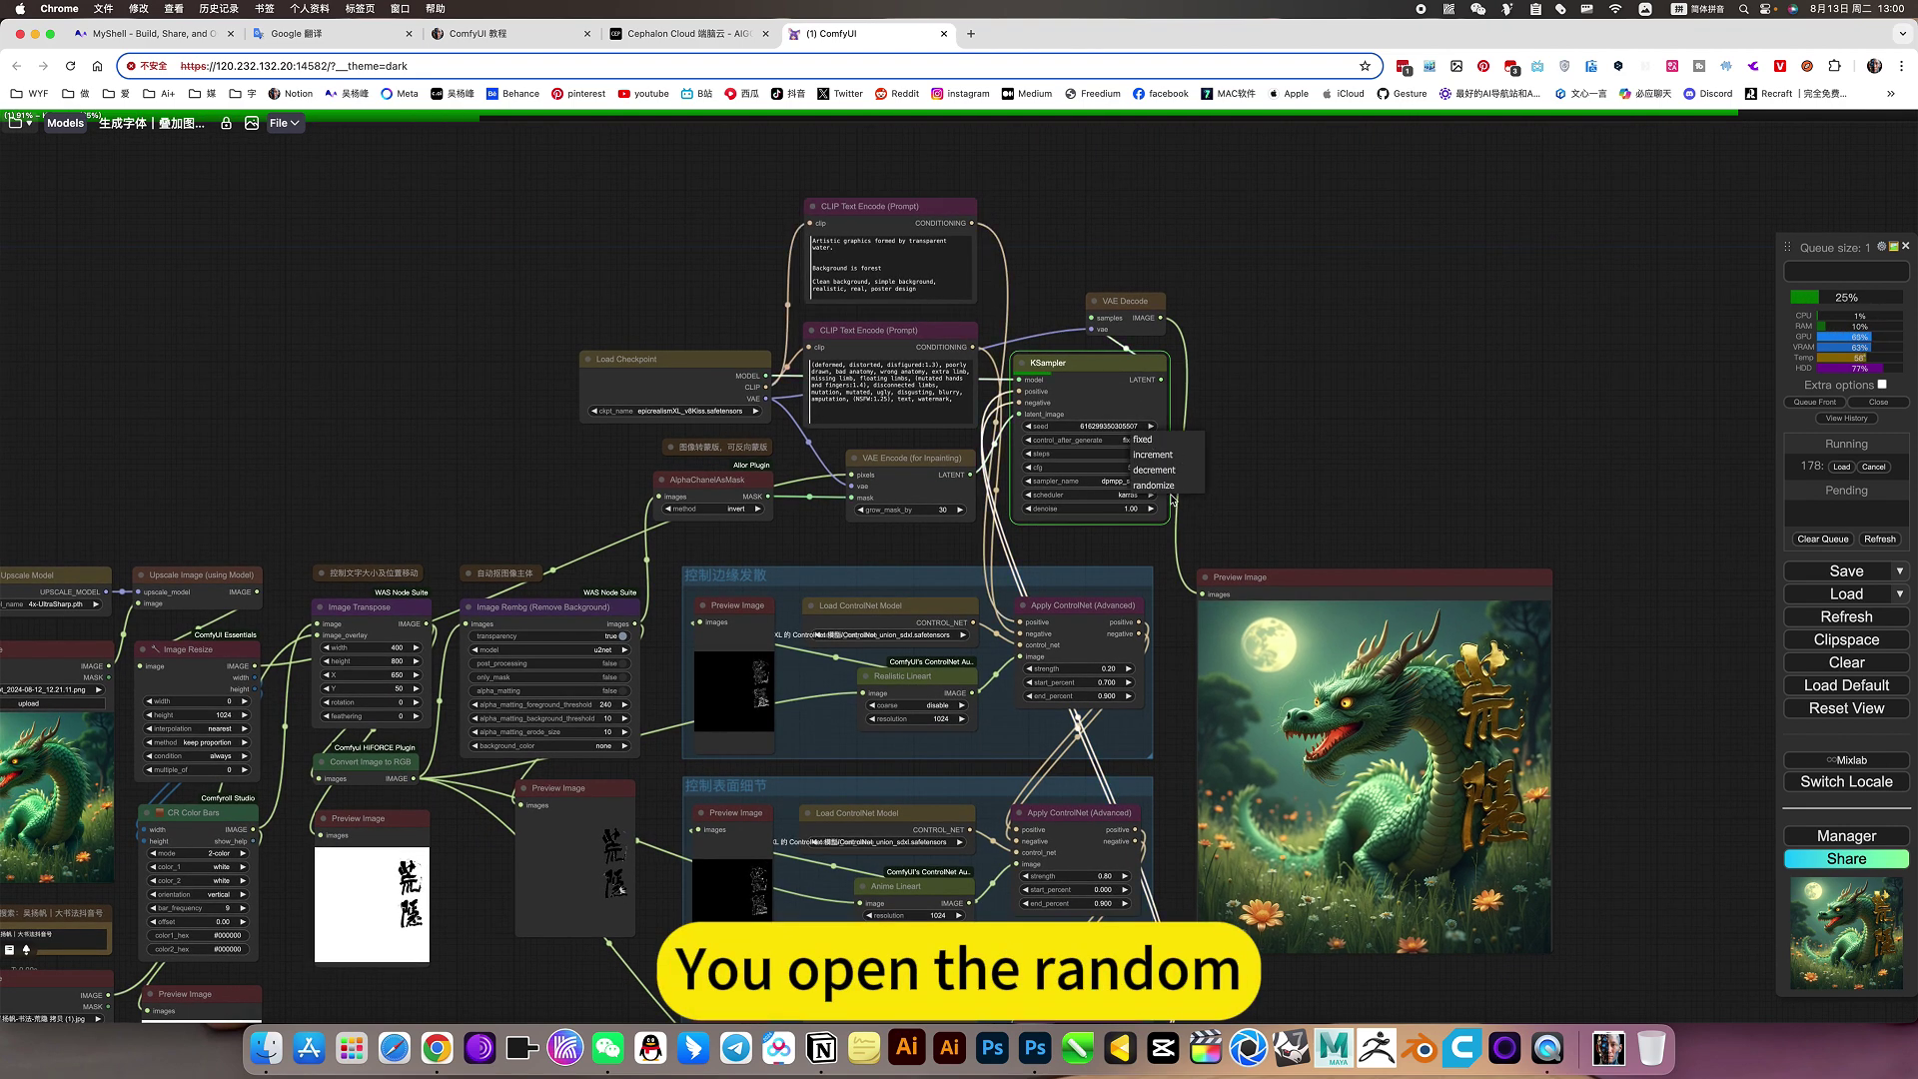
pyautogui.click(1159, 485)
pyautogui.scroll(3, 1185, 485)
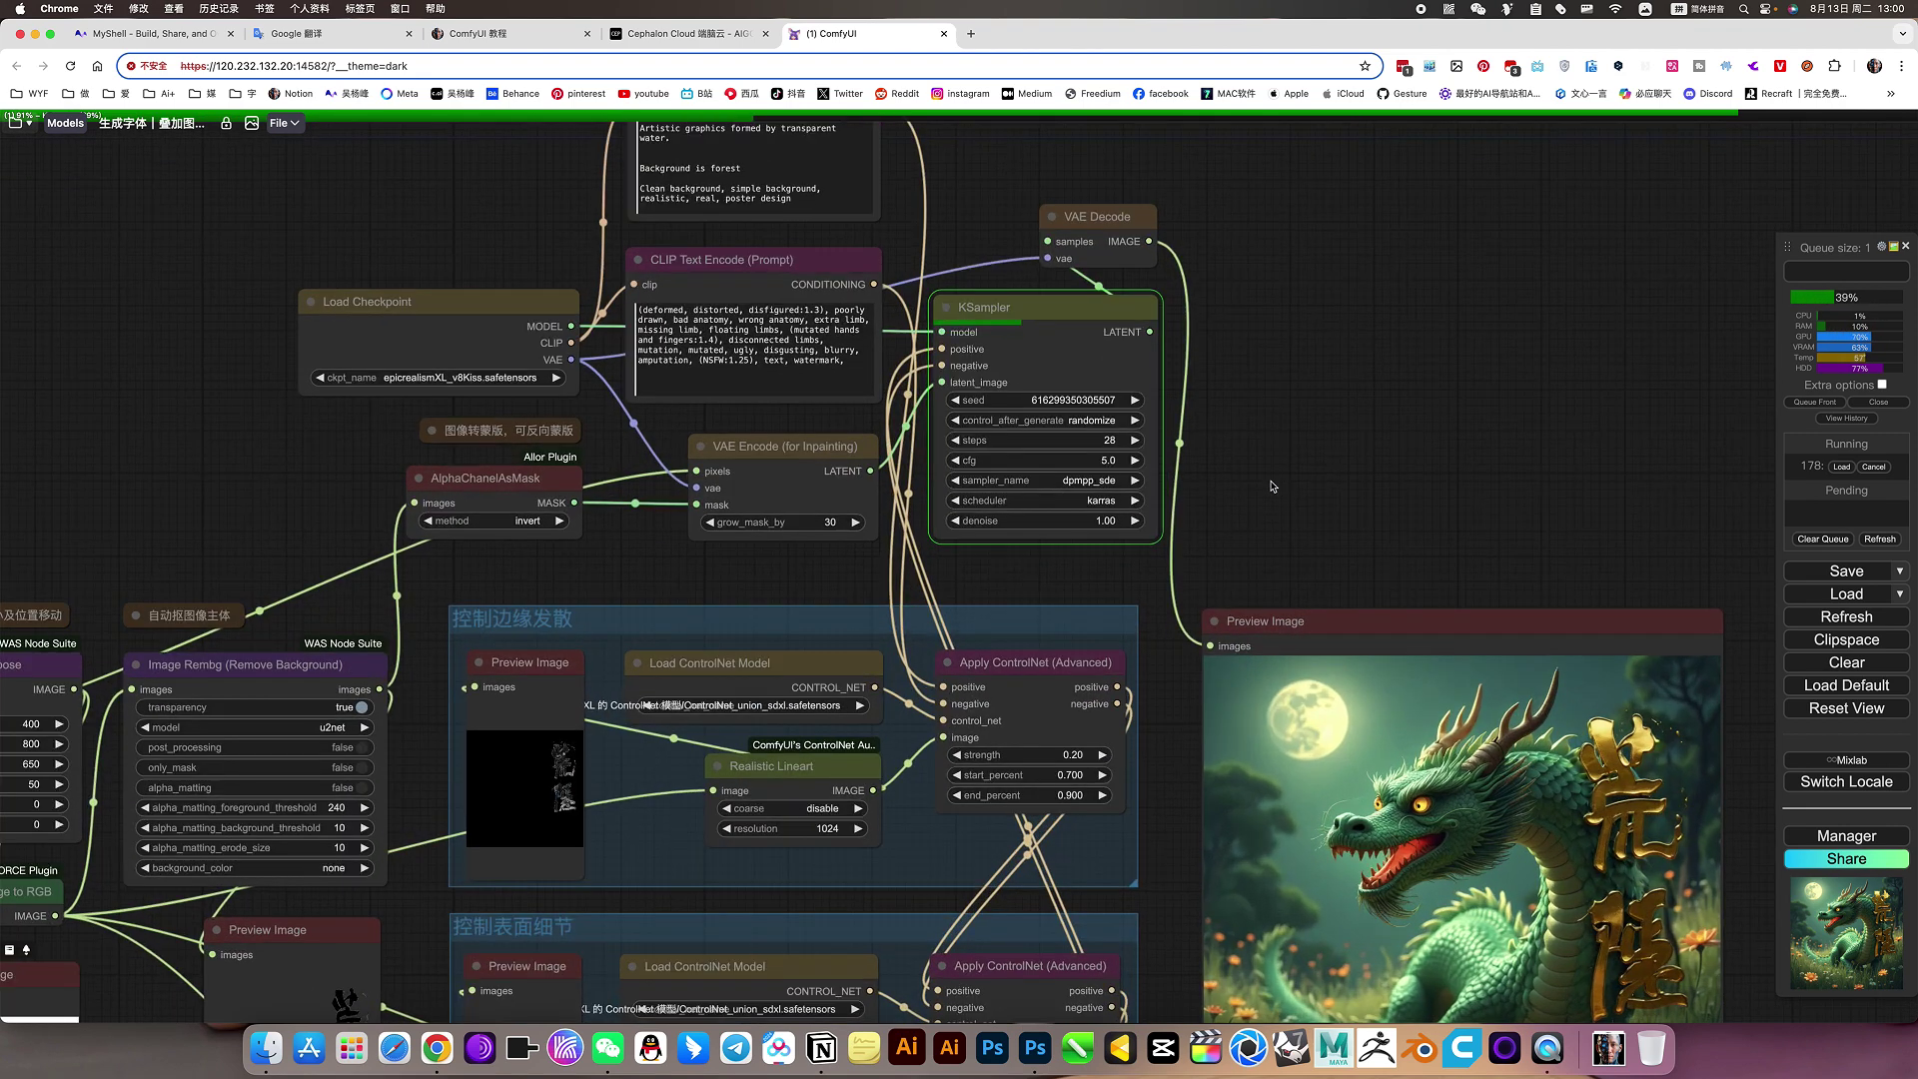
pyautogui.moveTo(1433, 454); pyautogui.dragTo(1315, 384)
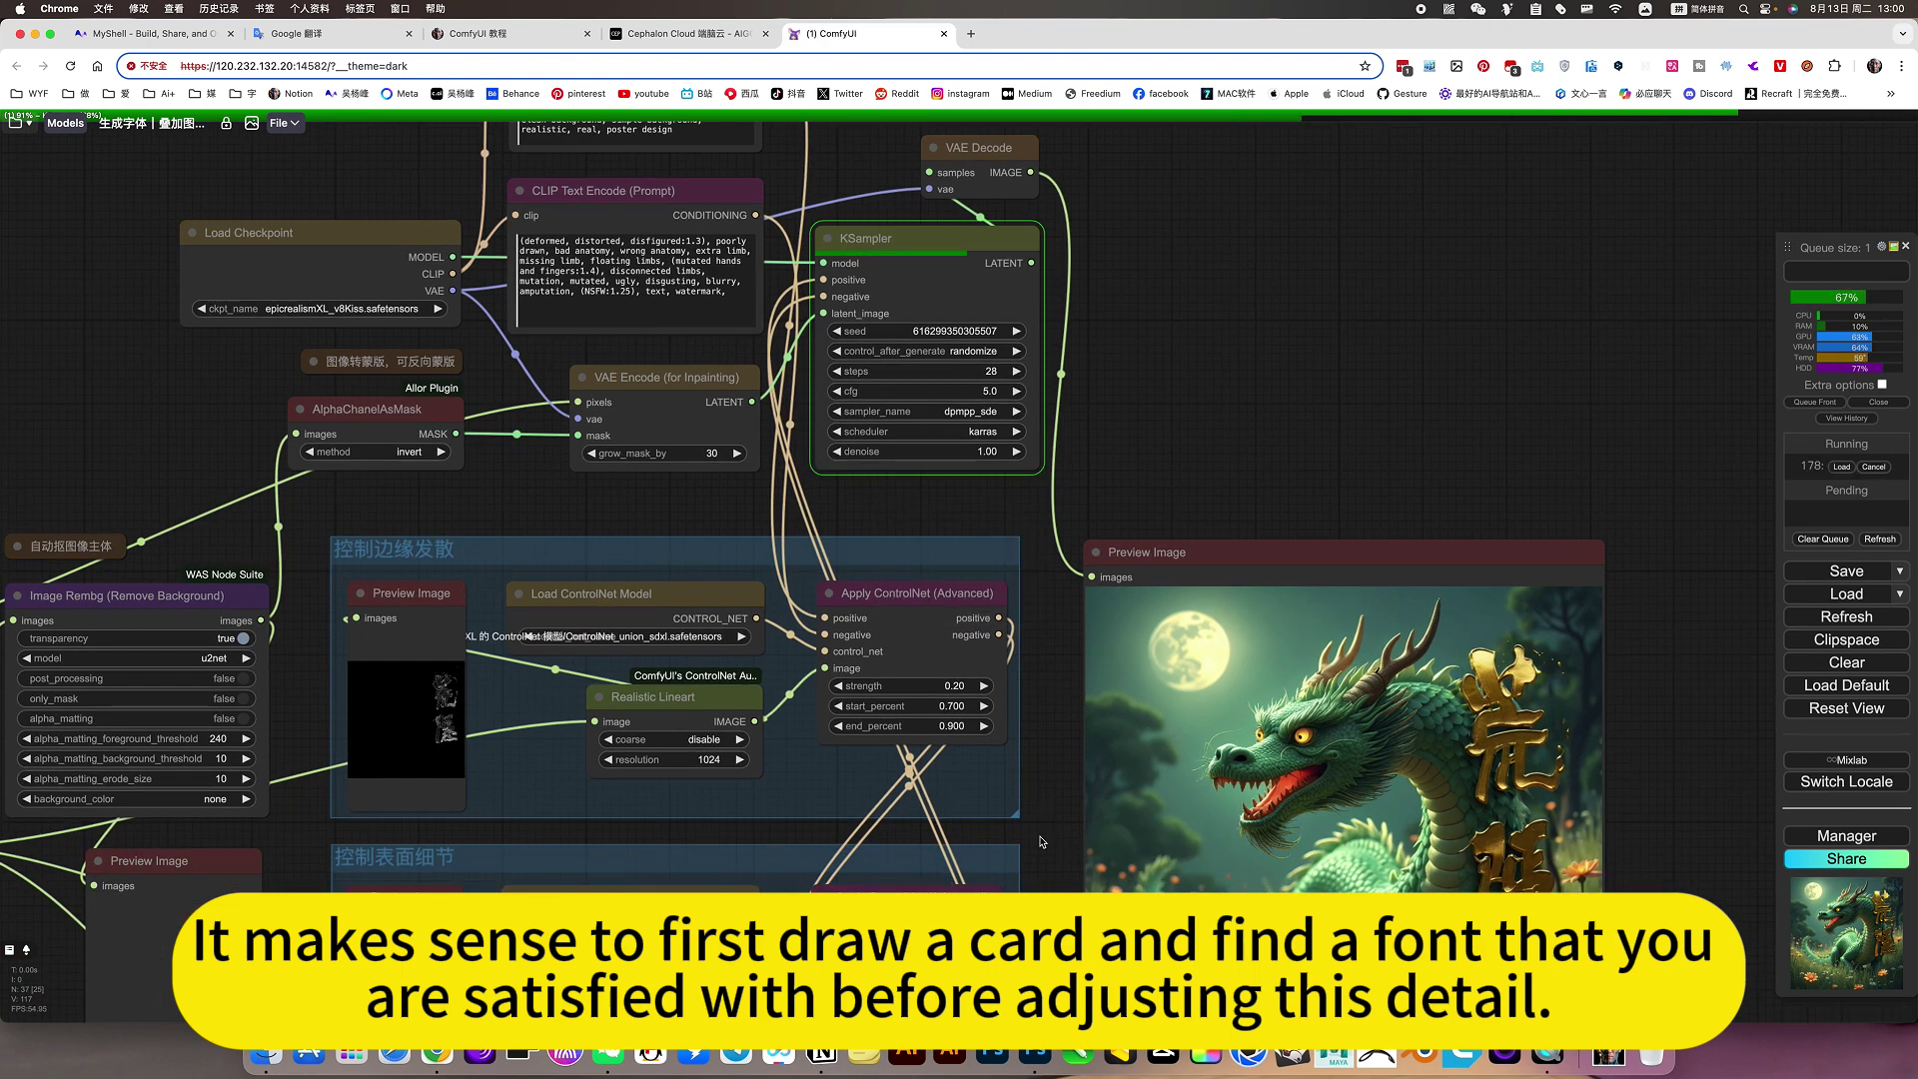
pyautogui.scroll(-4, 1045, 836)
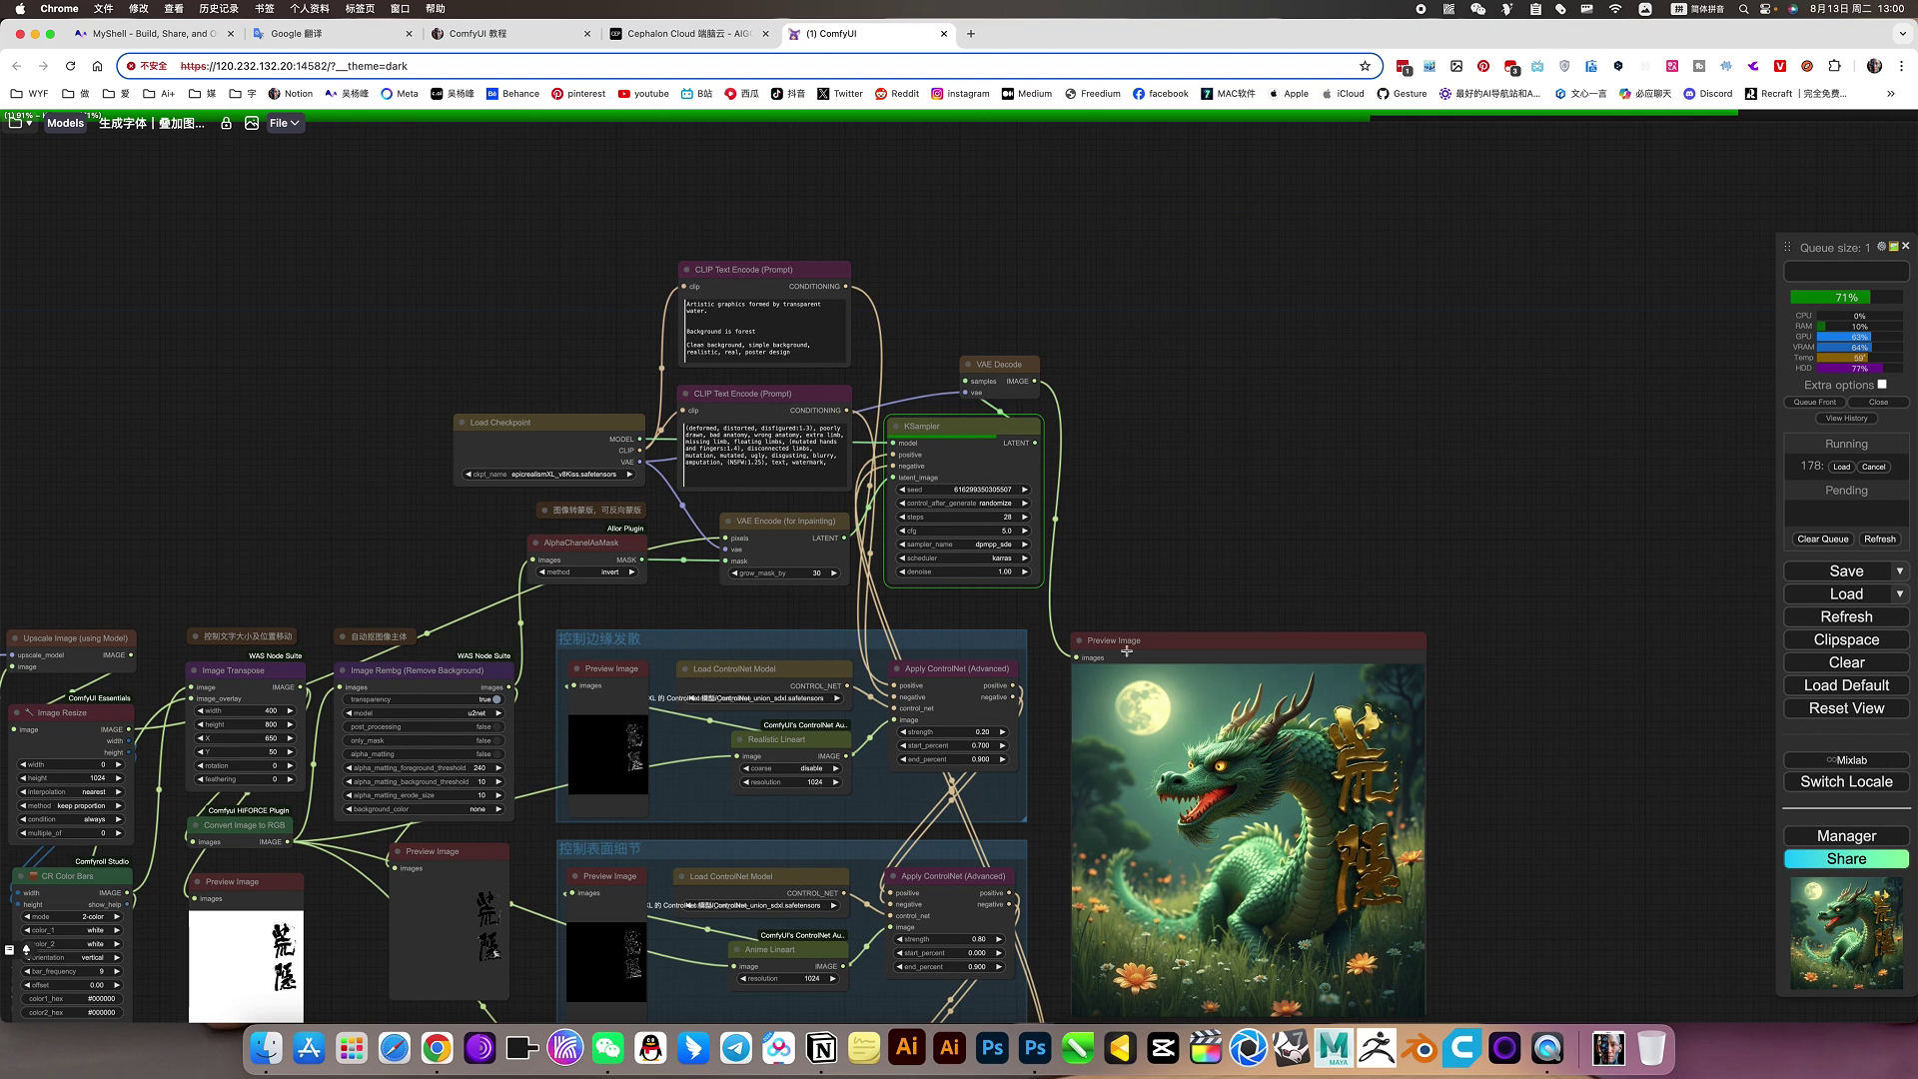
pyautogui.moveTo(1180, 548); pyautogui.dragTo(1227, 521)
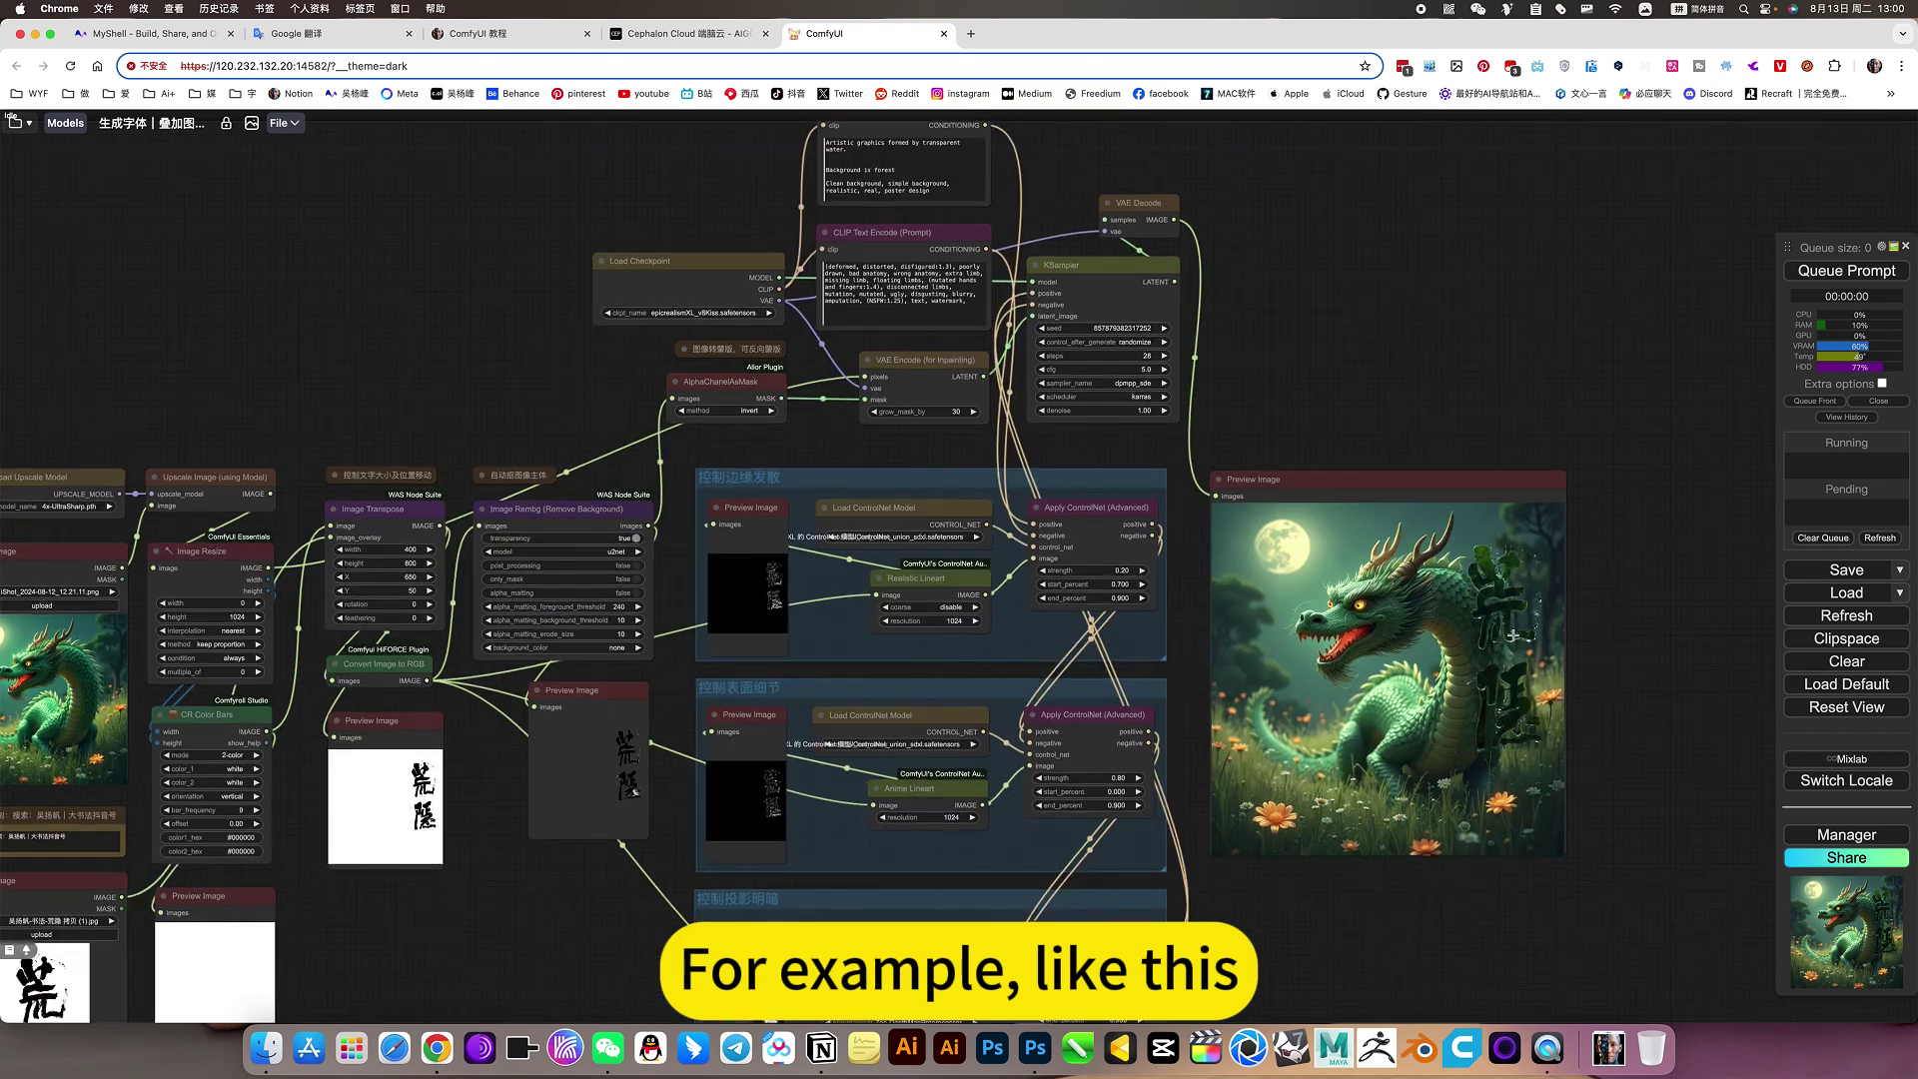
# - Inspect the water lettering in the final preview up close and queue another generation
pyautogui.scroll(4, 1252, 687)
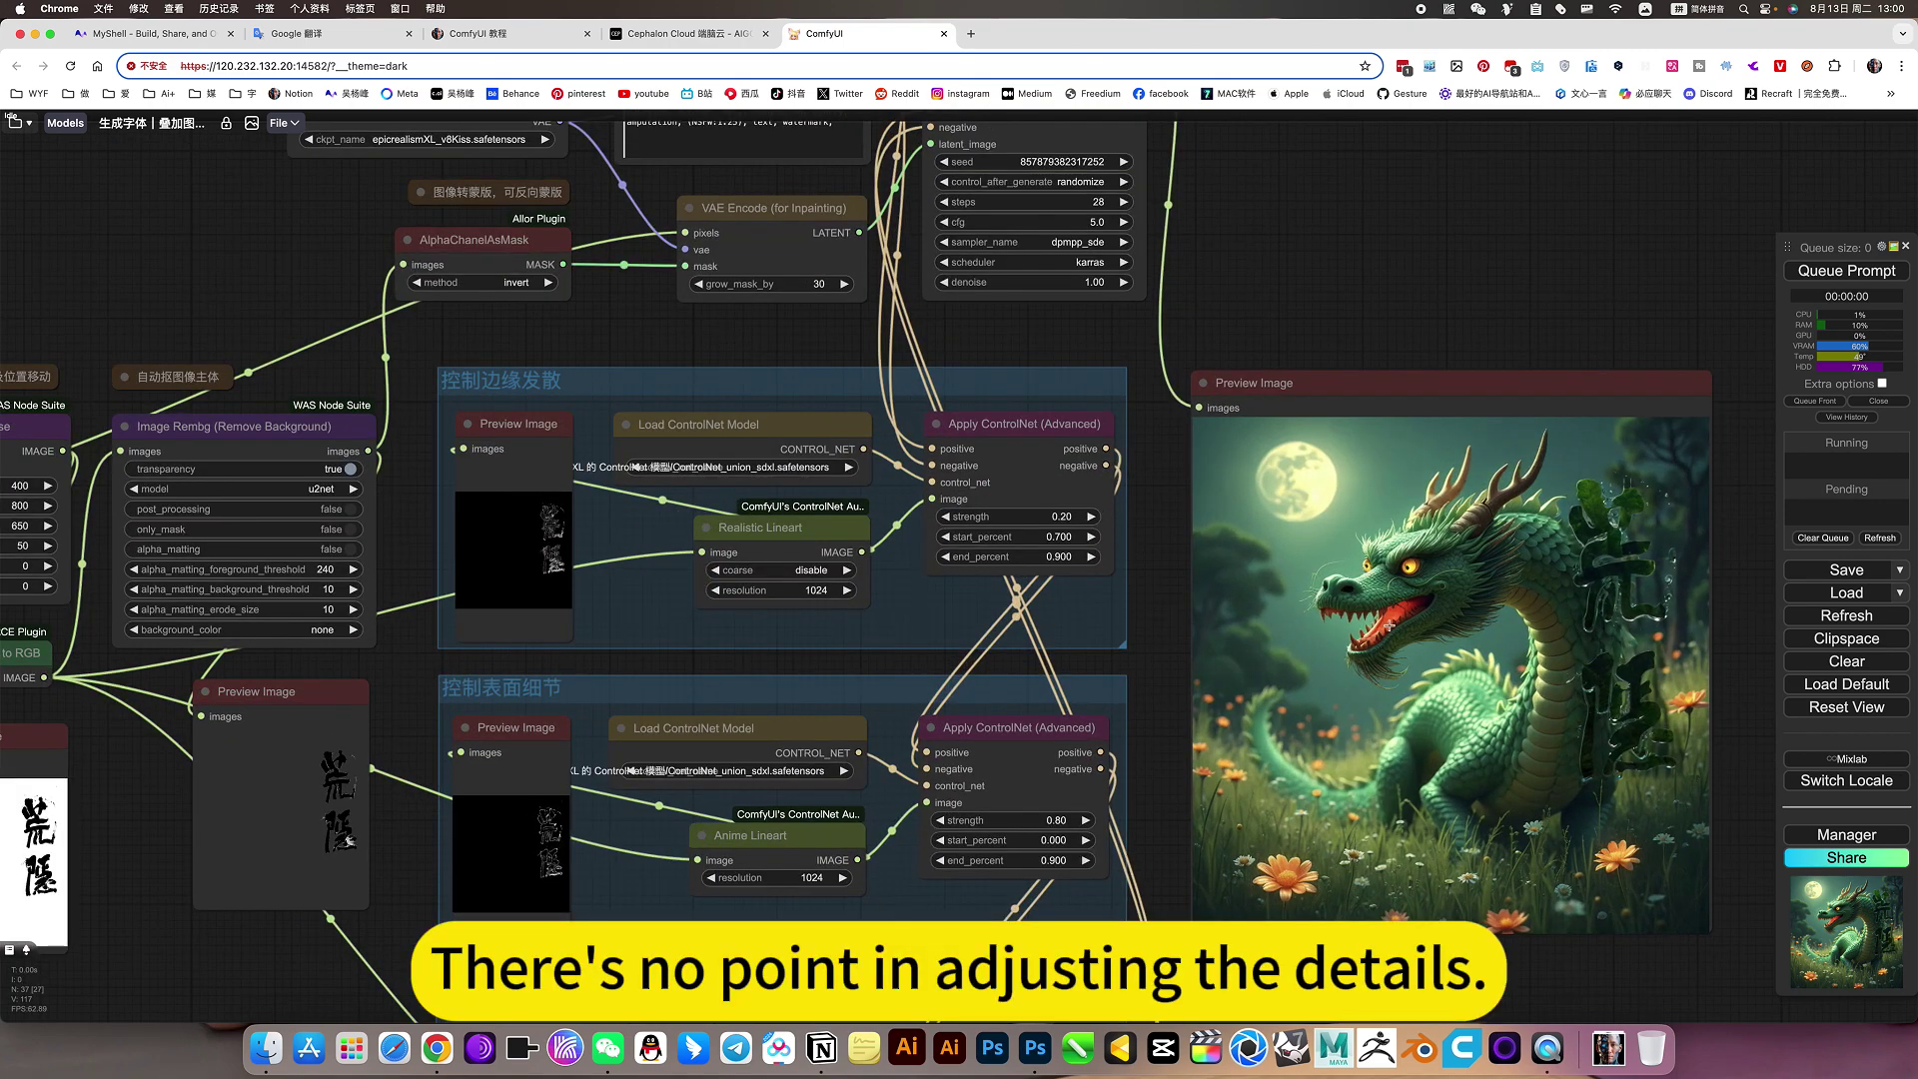
pyautogui.scroll(-5, 1390, 626)
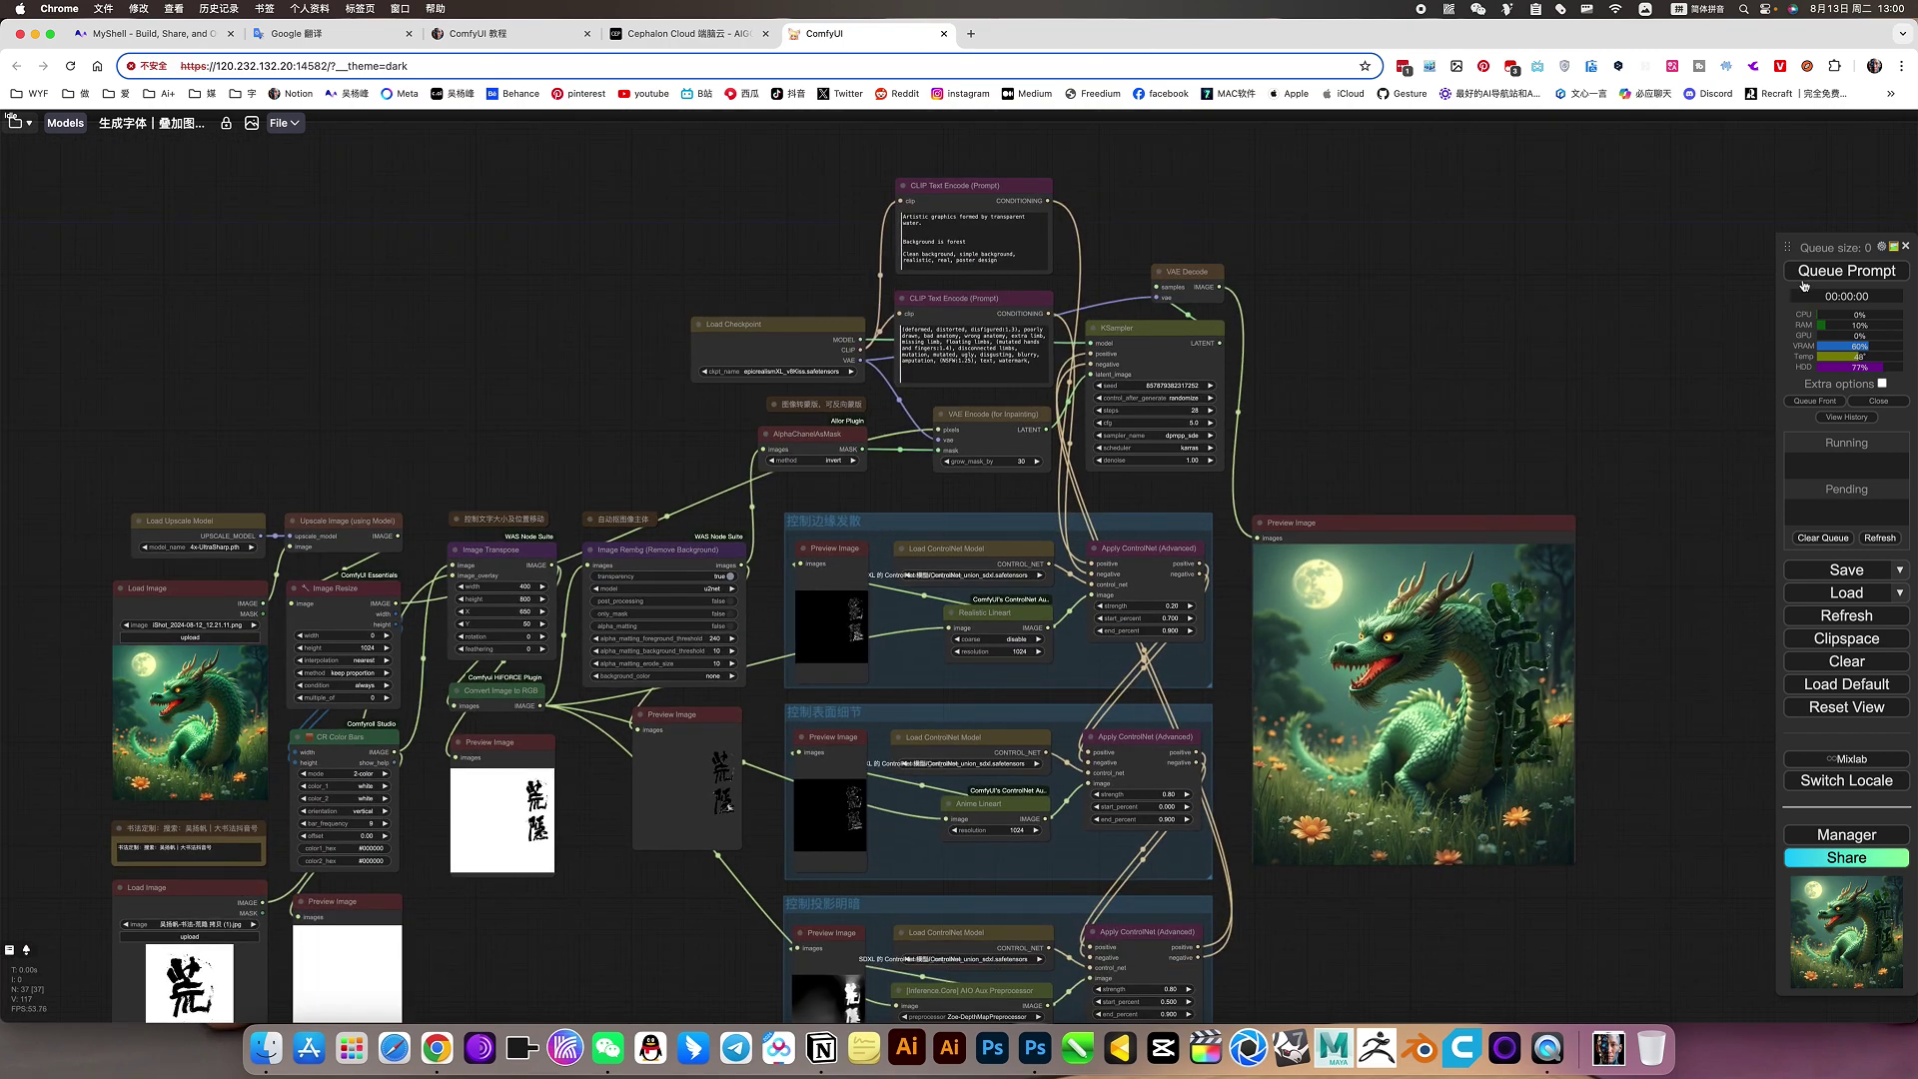
pyautogui.click(1804, 284)
pyautogui.scroll(-2, 1282, 398)
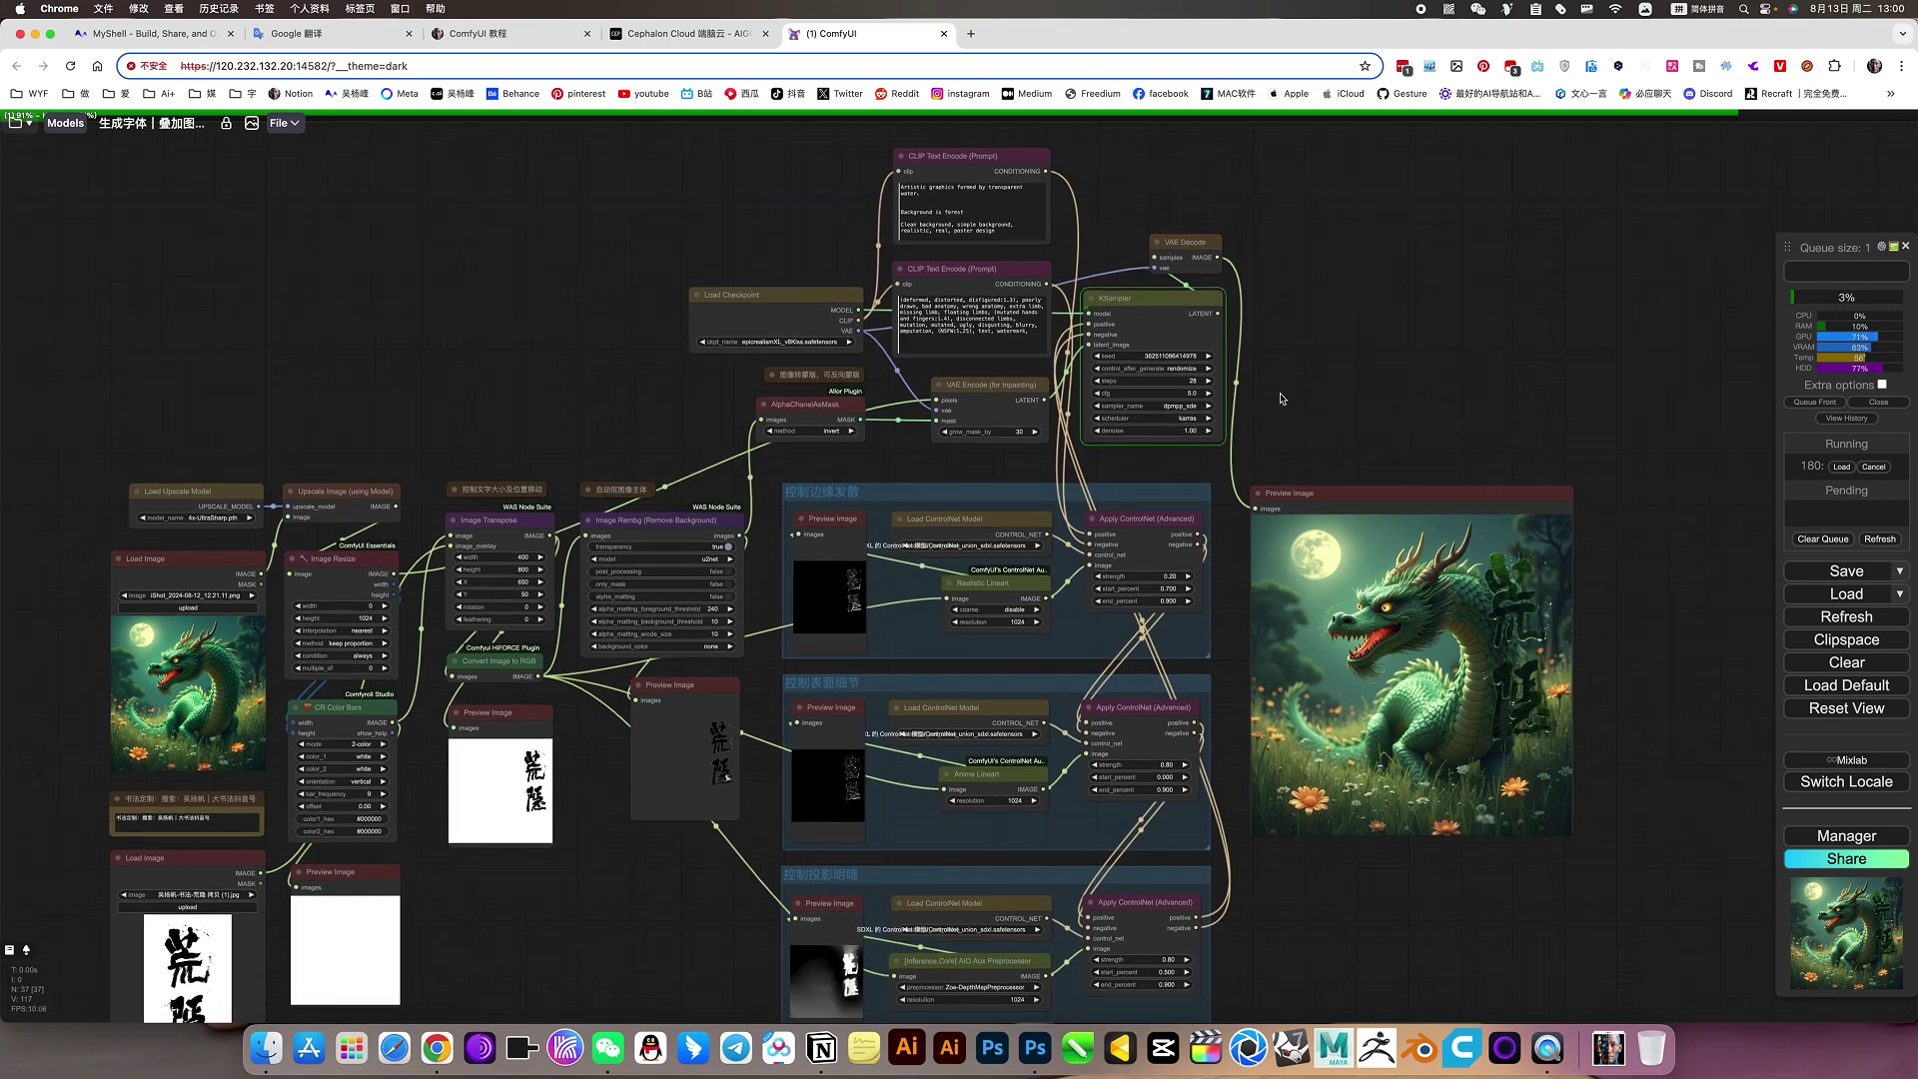
# - Read through the positive prompt's background, style and image-quality lines while the generation runs
pyautogui.scroll(4, 1327, 387)
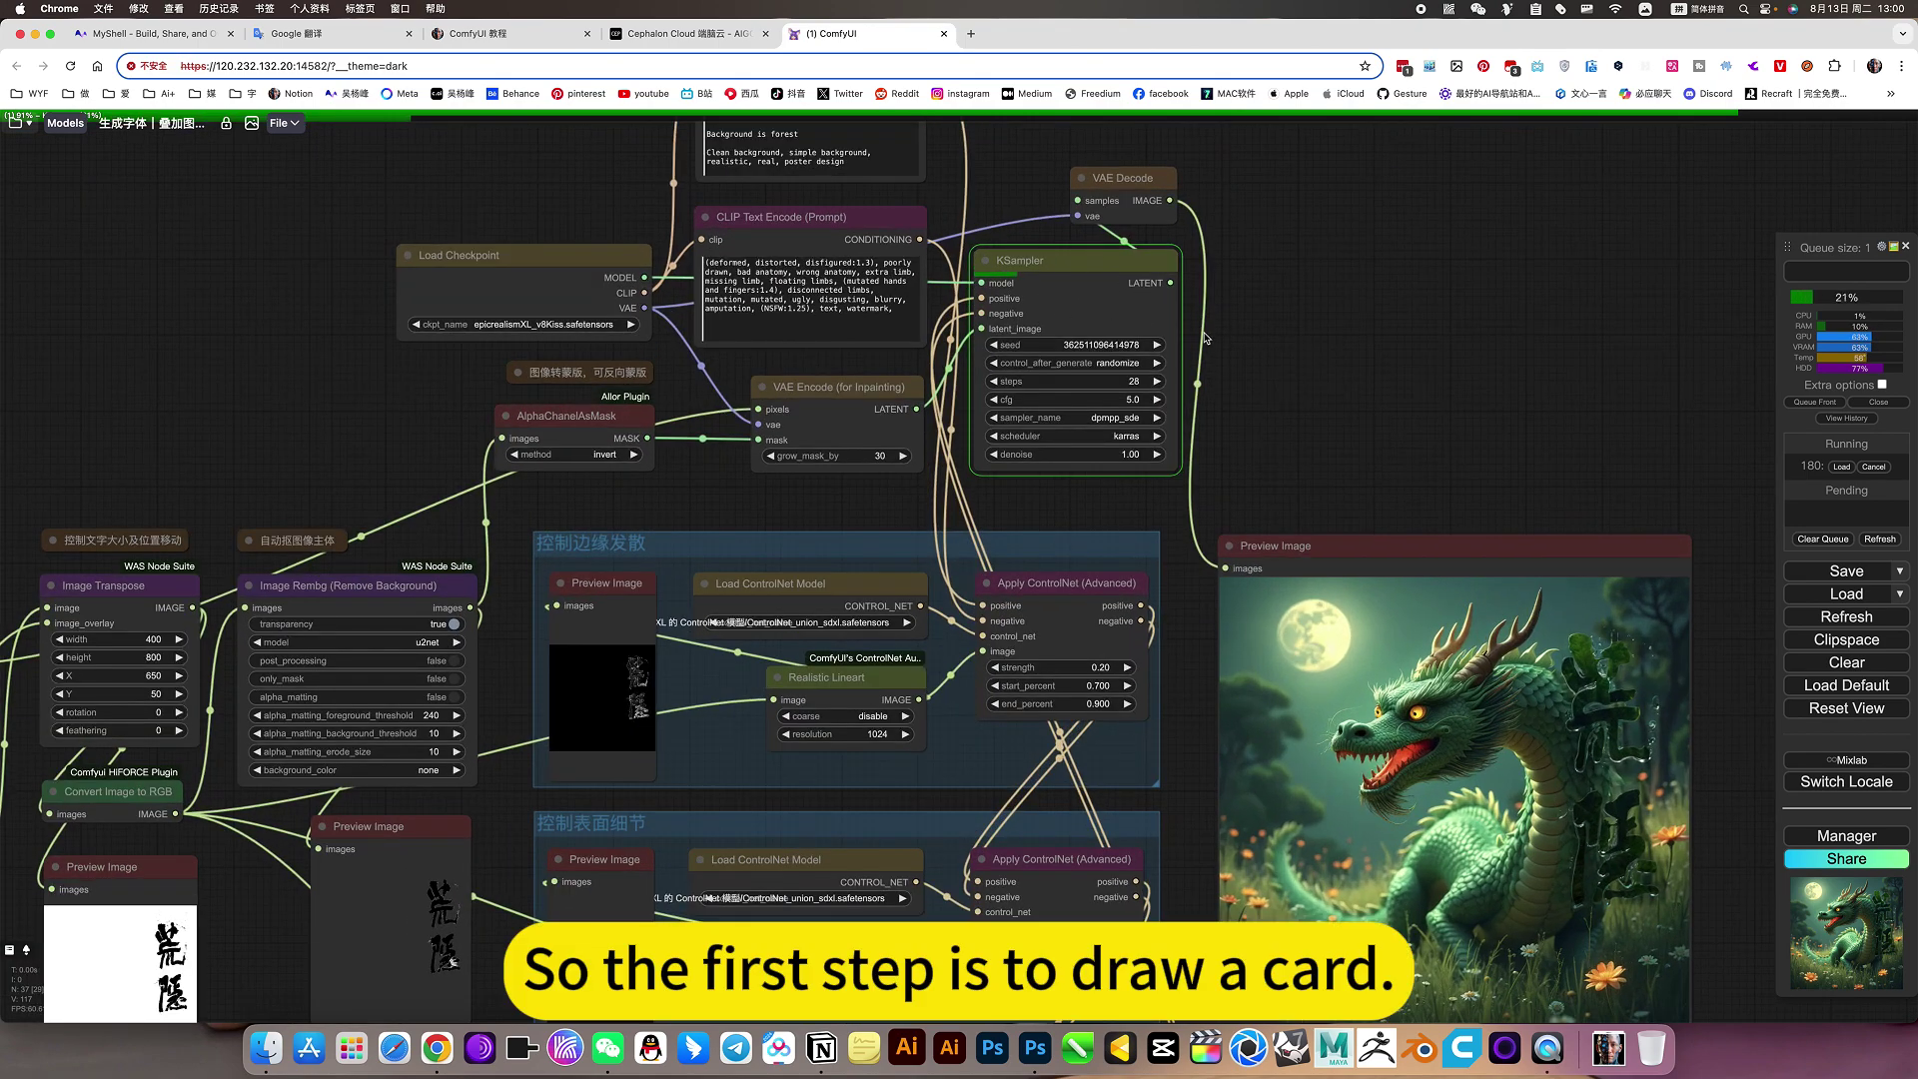
pyautogui.moveTo(1352, 365); pyautogui.dragTo(1340, 535)
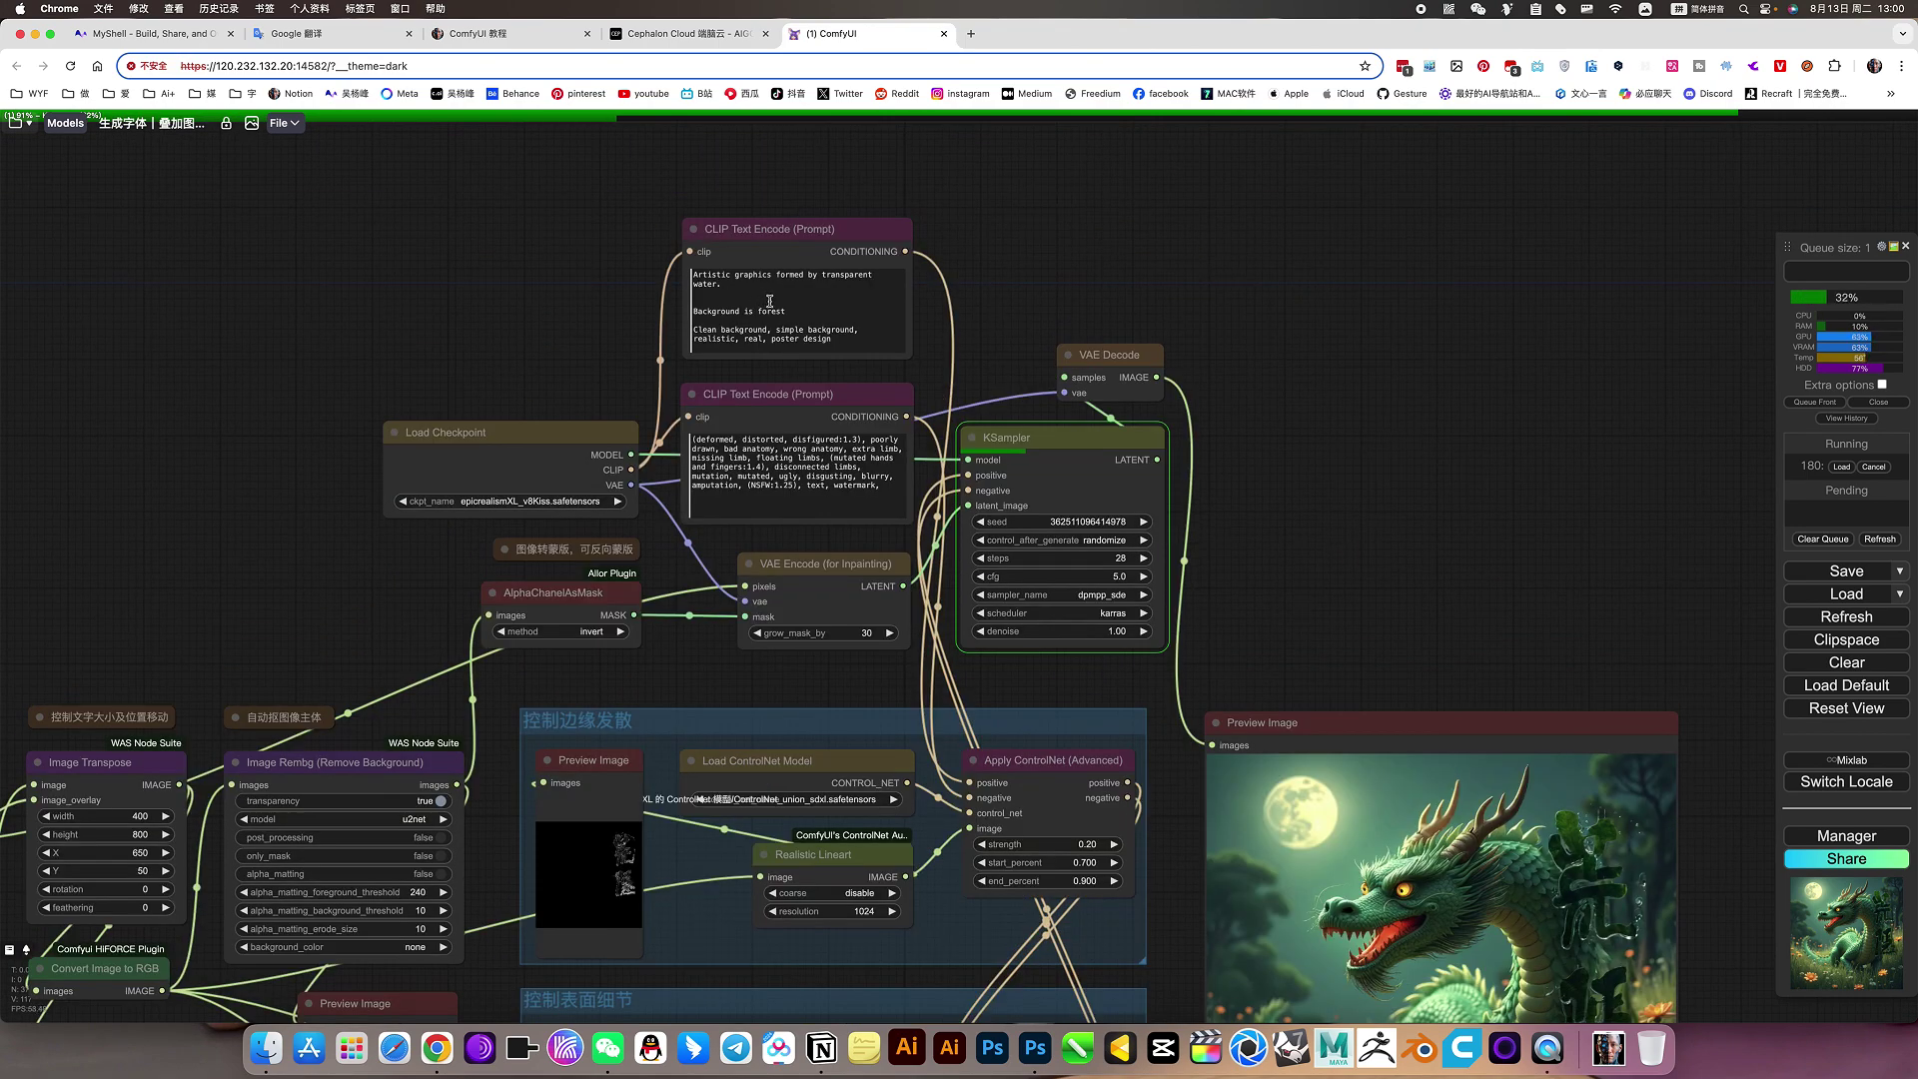
pyautogui.scroll(3, 780, 306)
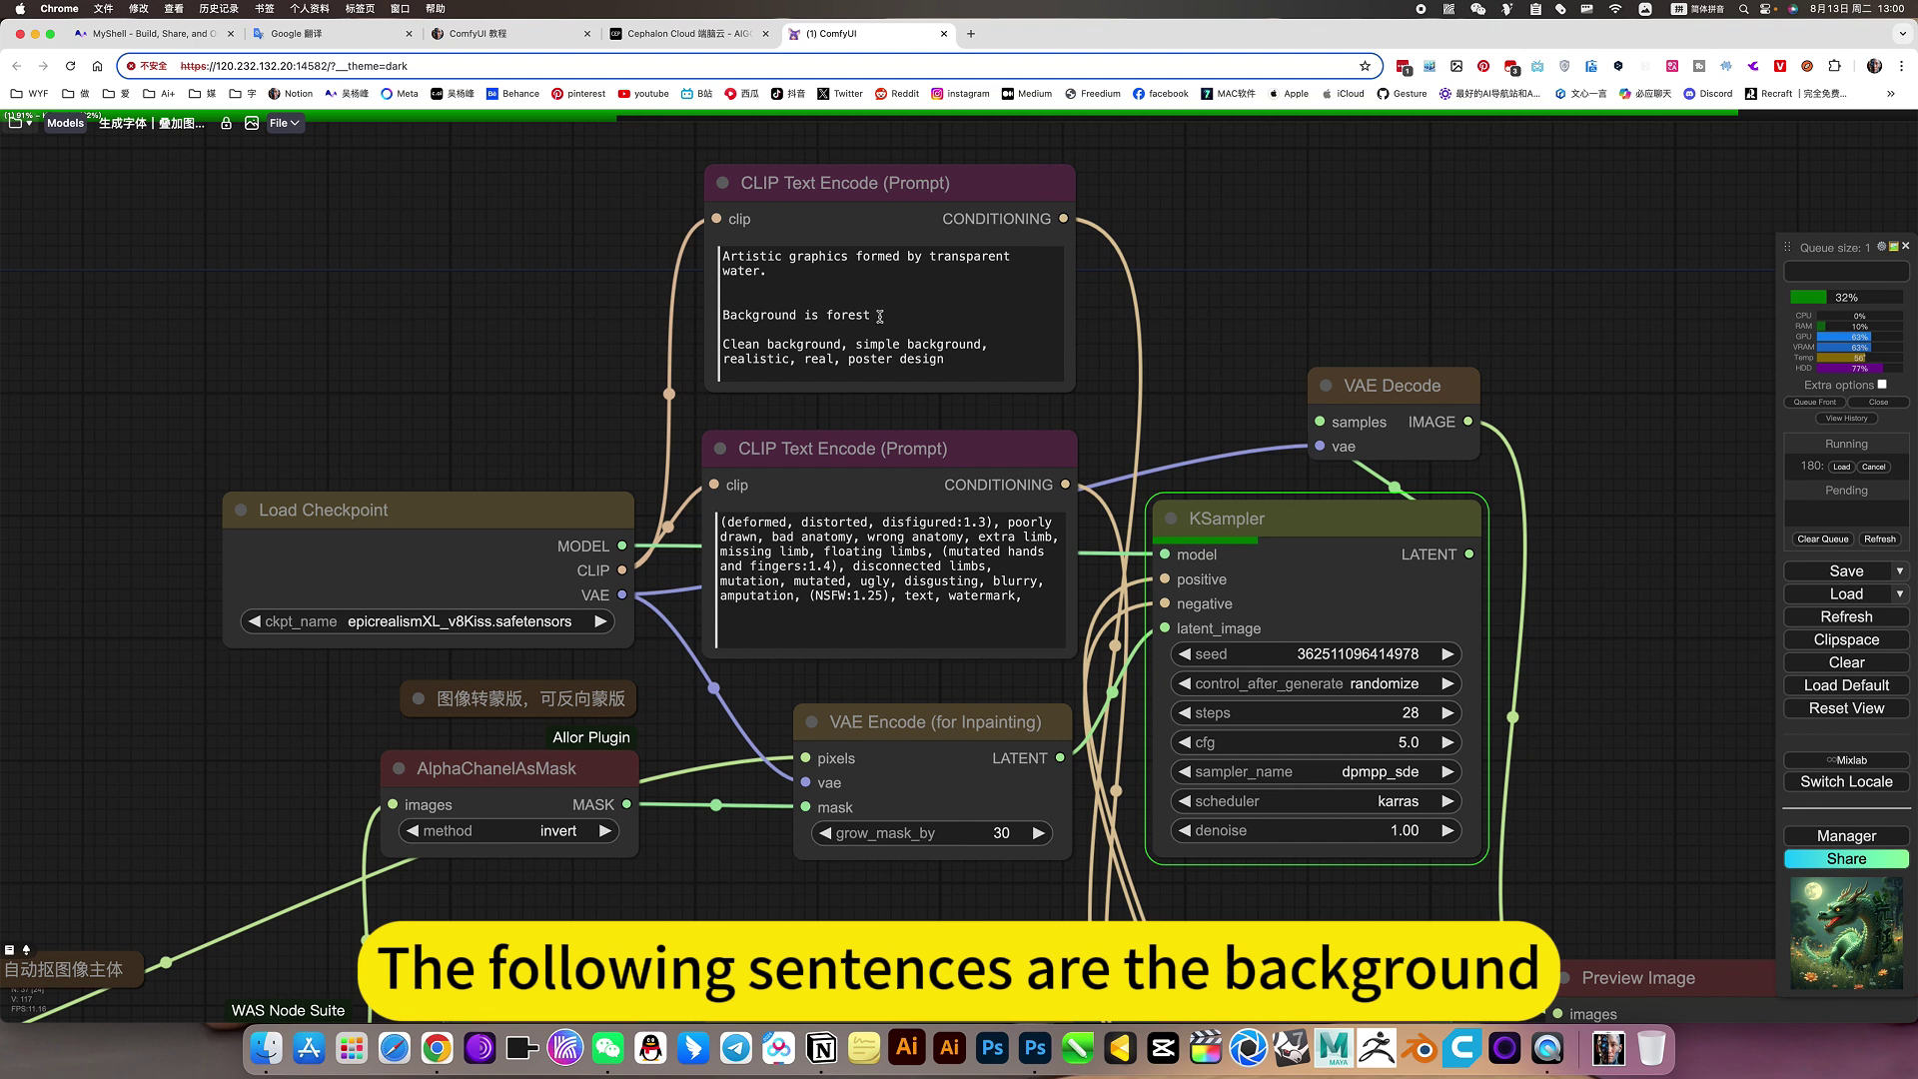
pyautogui.scroll(-2, 879, 315)
pyautogui.scroll(2, 879, 315)
pyautogui.moveTo(876, 311); pyautogui.dragTo(717, 310)
pyautogui.scroll(-1, 902, 340)
pyautogui.scroll(-1, 851, 336)
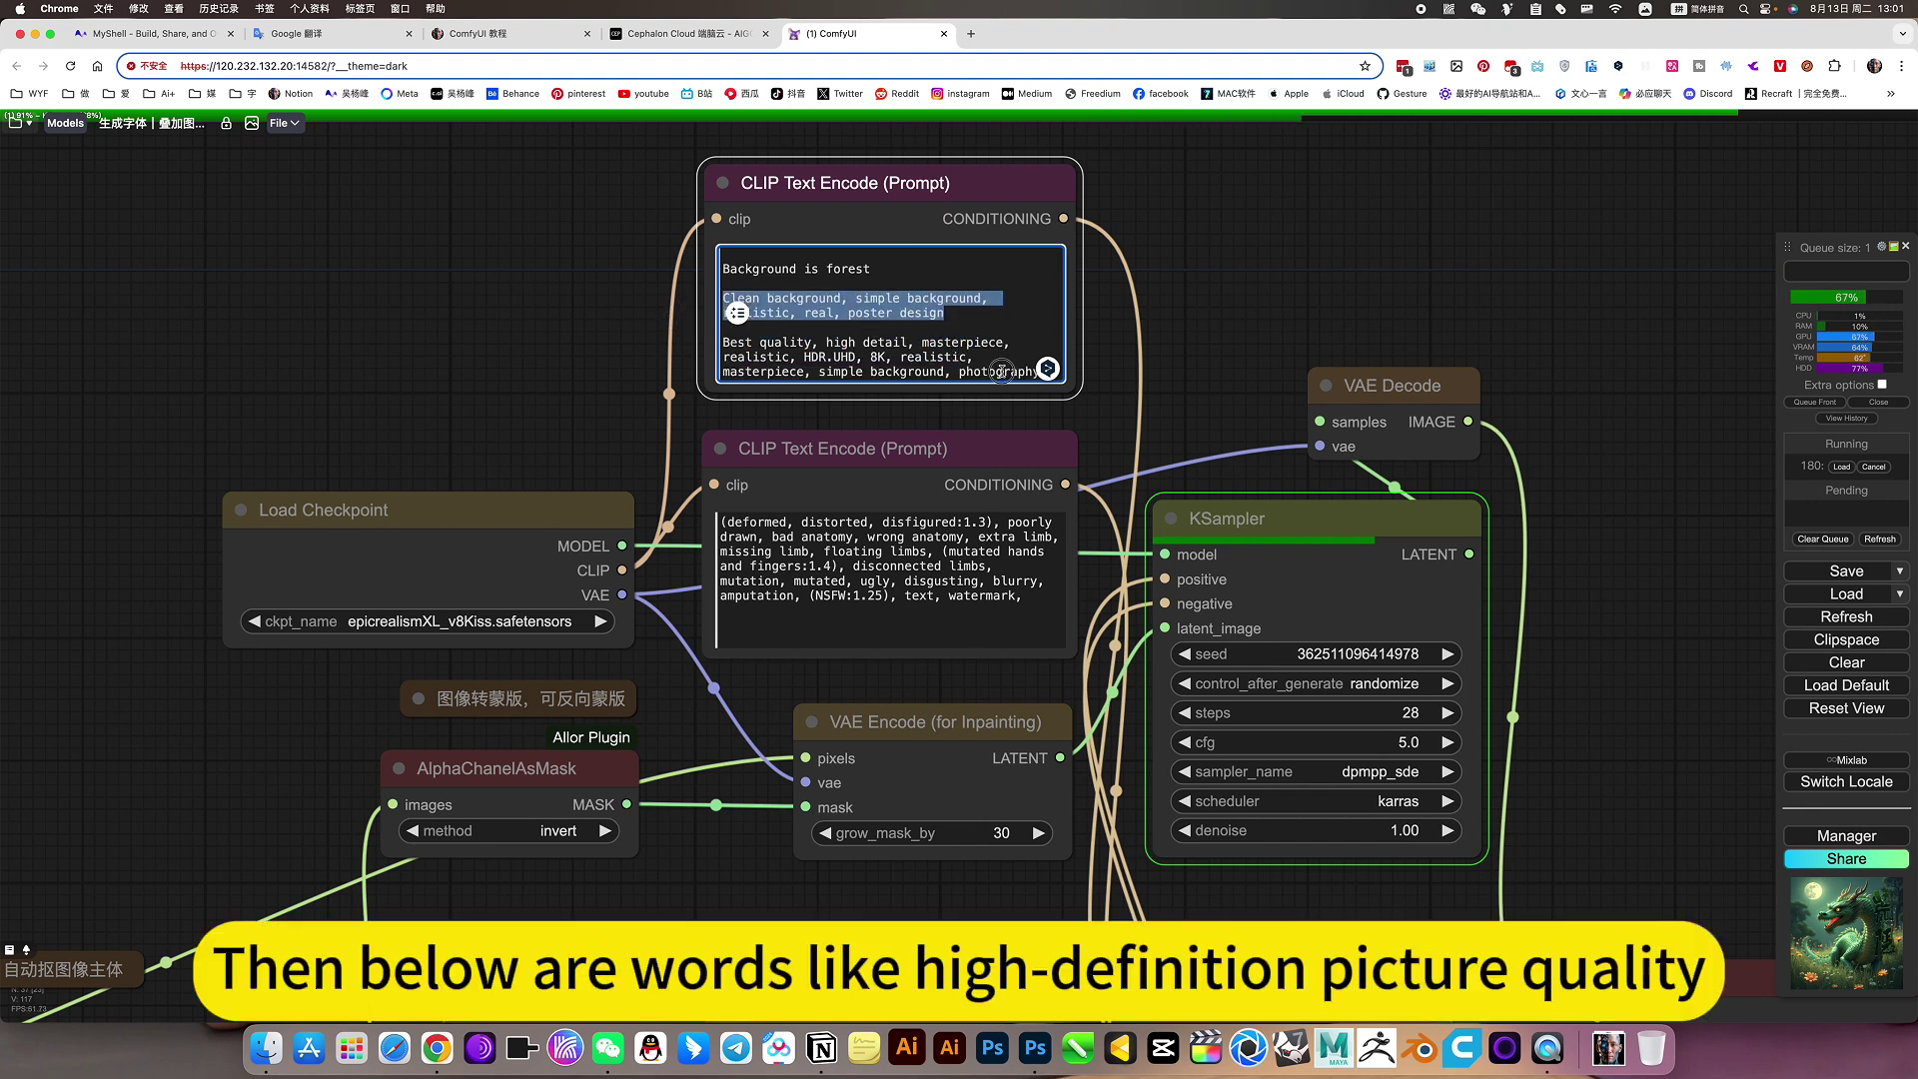
# - Examine the positive prompt's image-quality lines and its opening sentence describing the transparent water lettering
pyautogui.moveTo(1001, 371); pyautogui.dragTo(724, 344)
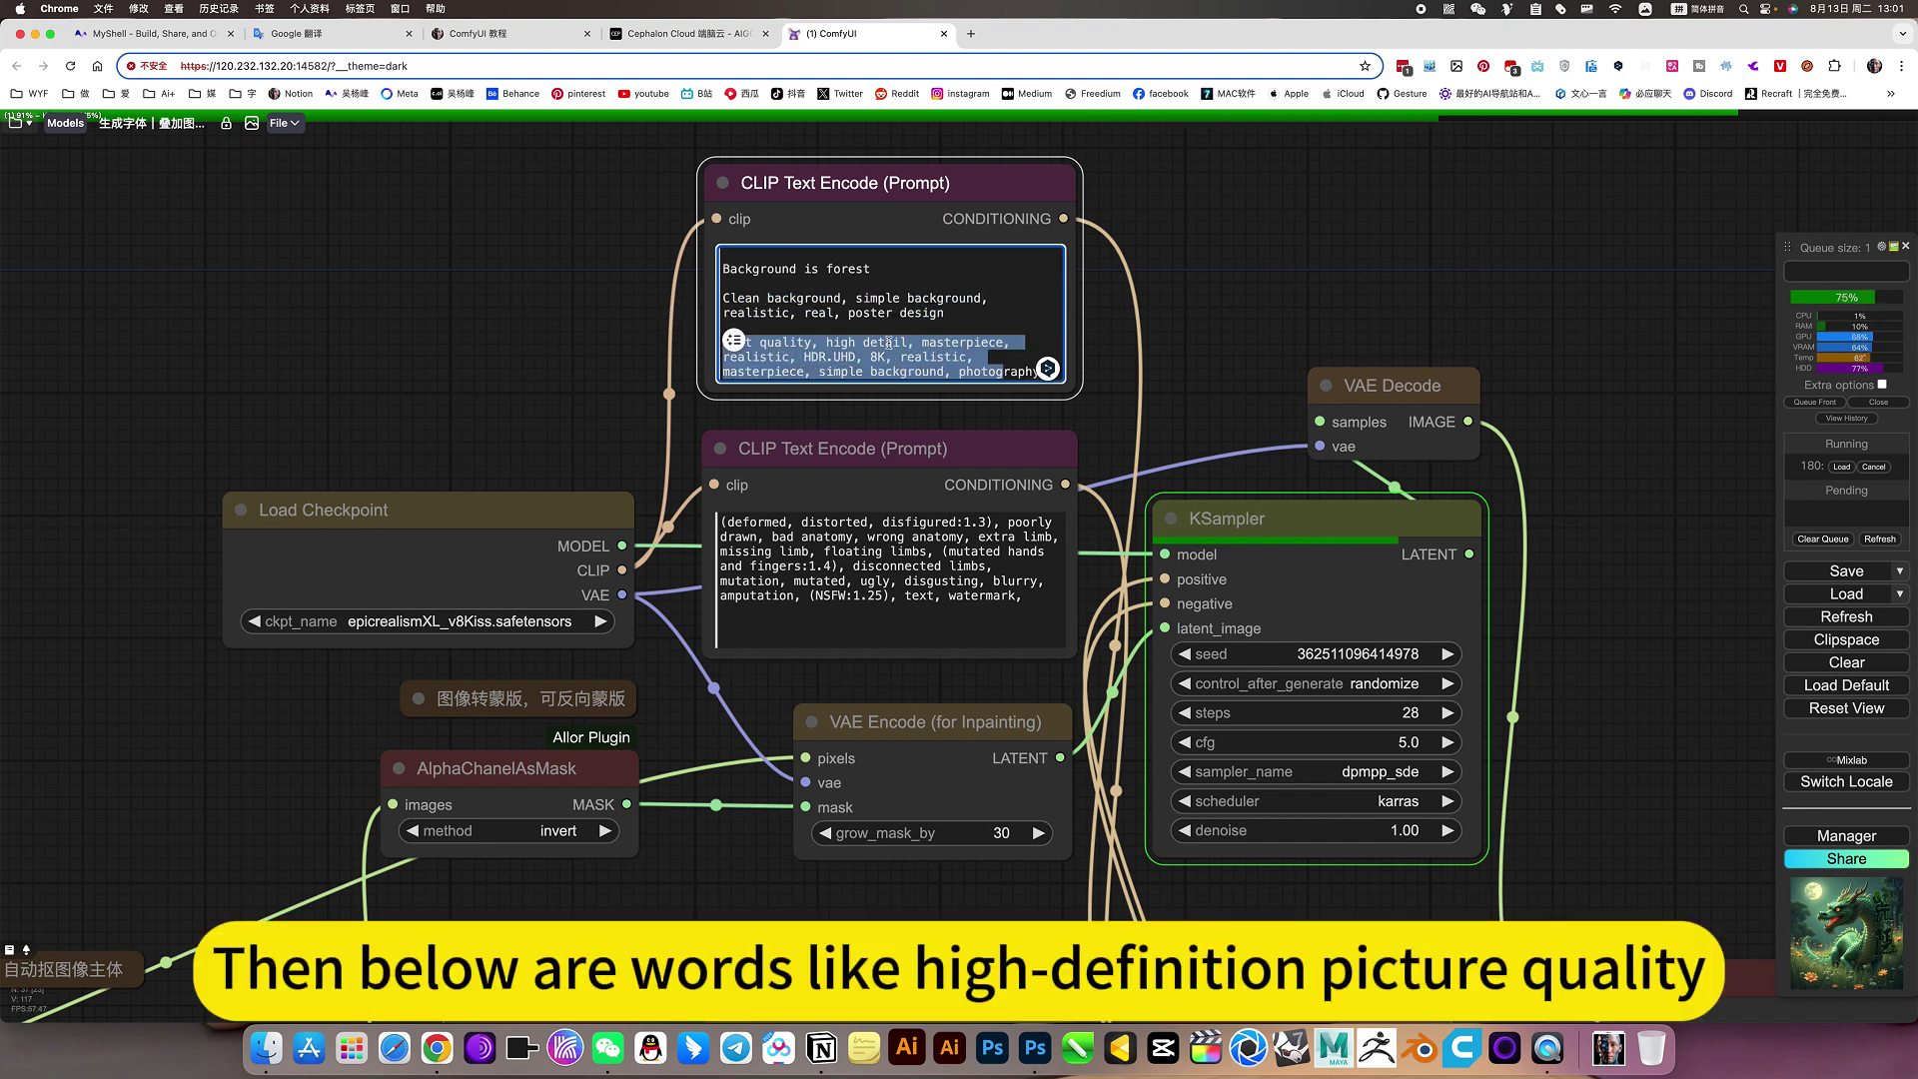
pyautogui.click(1228, 355)
pyautogui.scroll(2, 890, 296)
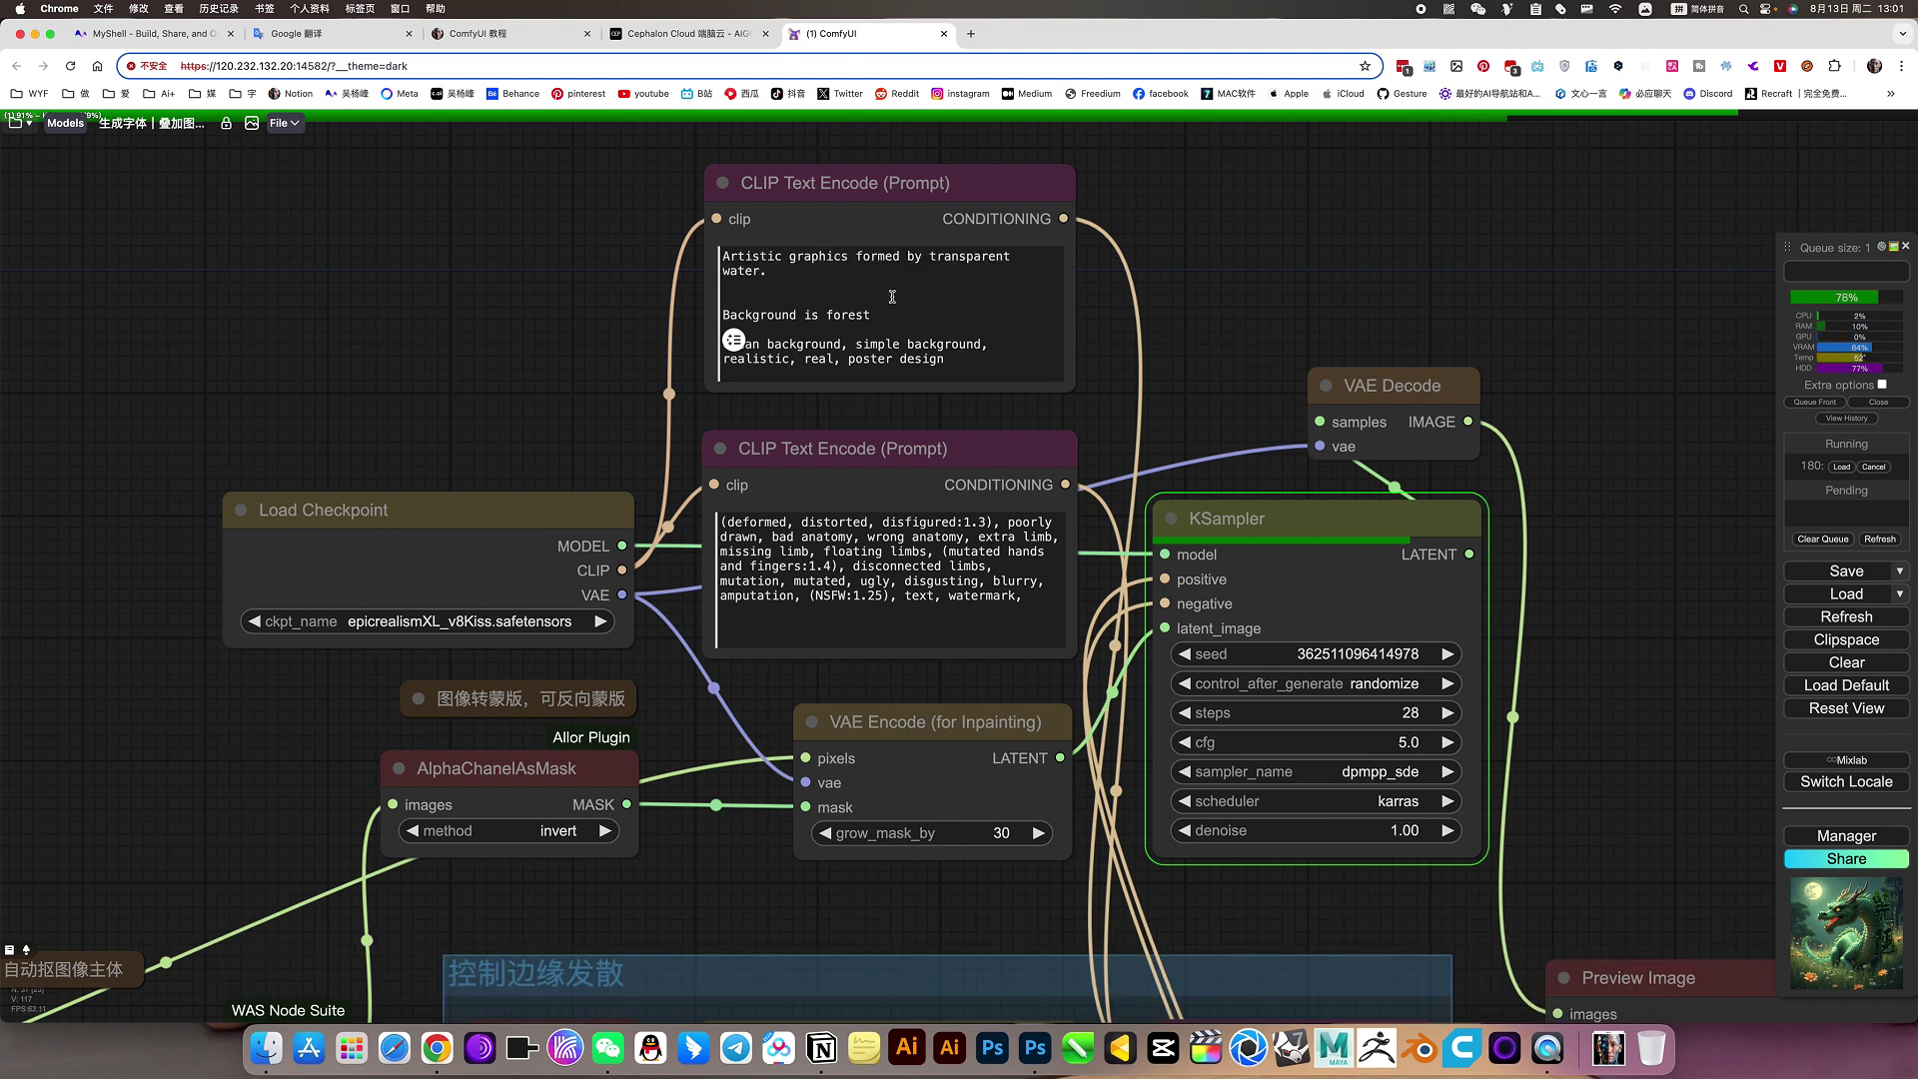
pyautogui.moveTo(1024, 253); pyautogui.dragTo(718, 252)
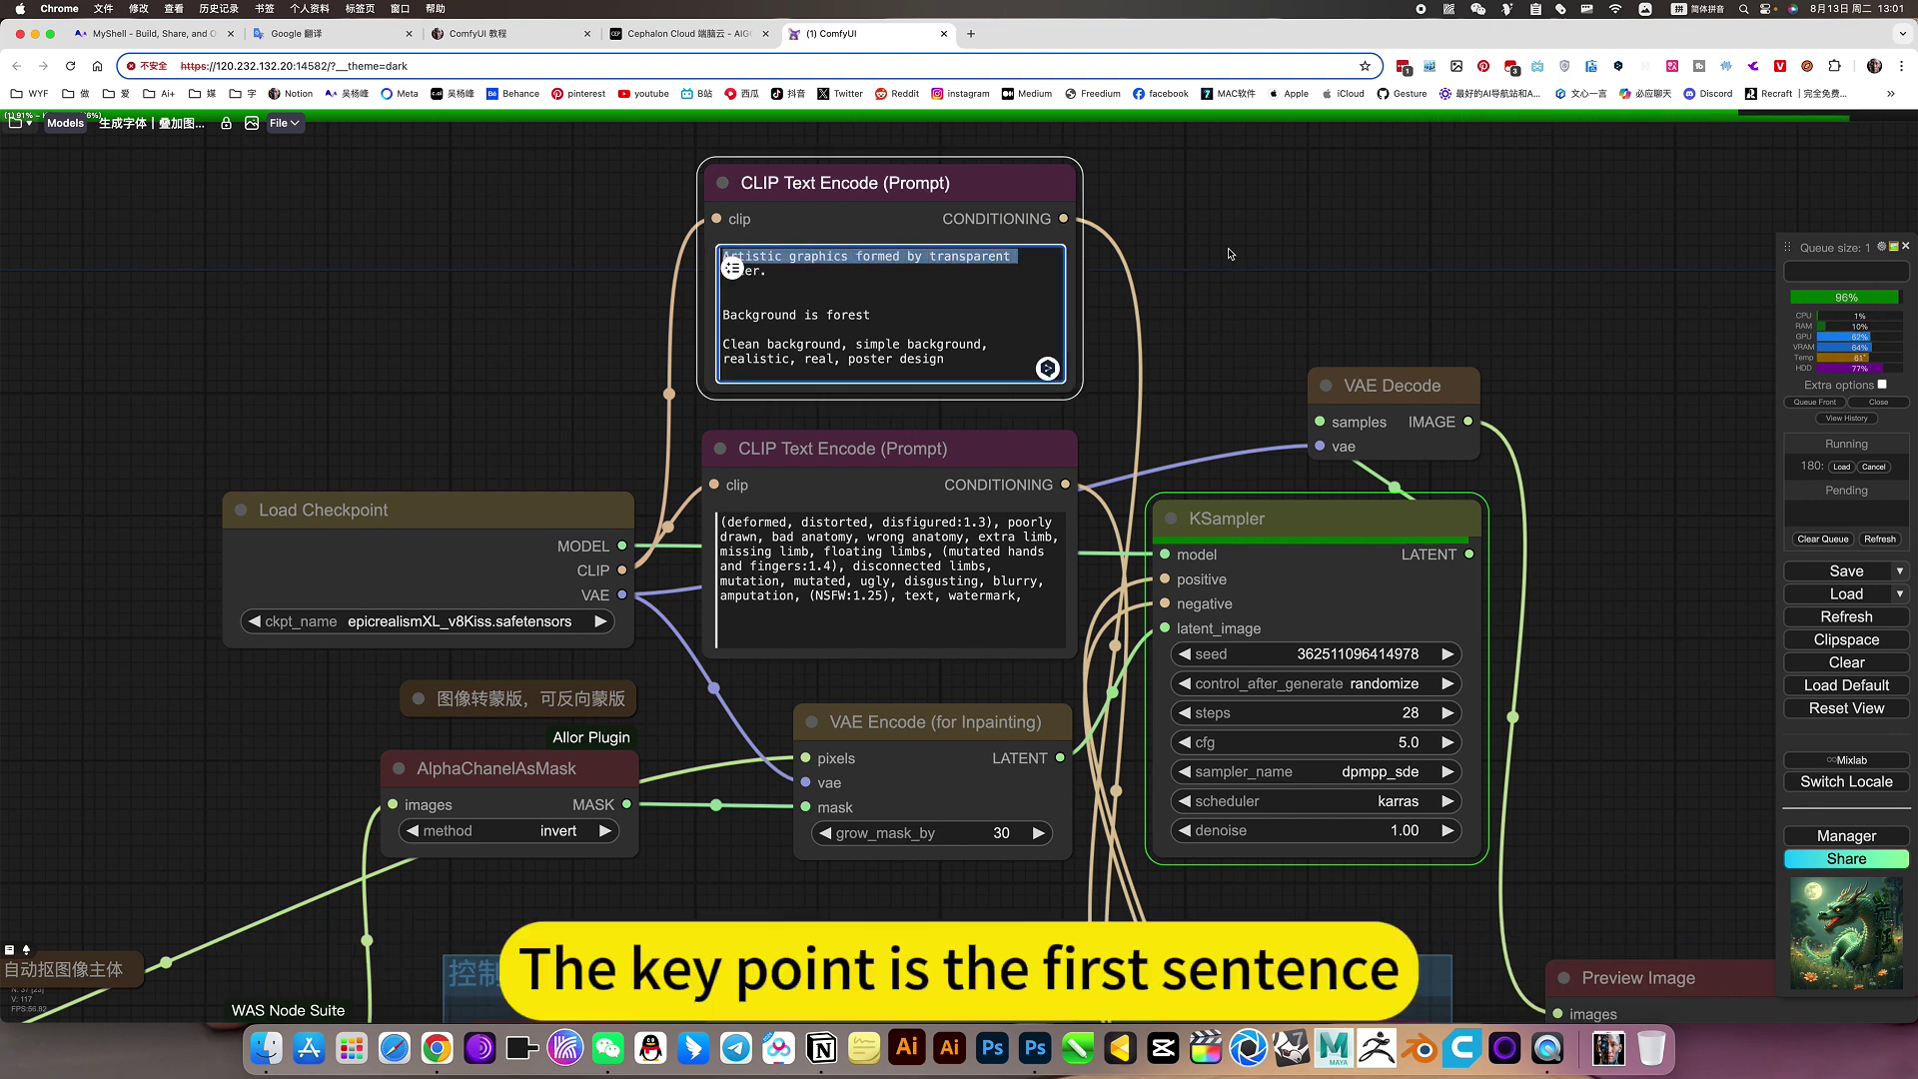
# - Check the finished water lettering in the final preview and queue another generation
pyautogui.click(1682, 440)
pyautogui.moveTo(1242, 367); pyautogui.dragTo(487, 102)
pyautogui.scroll(-4, 1095, 481)
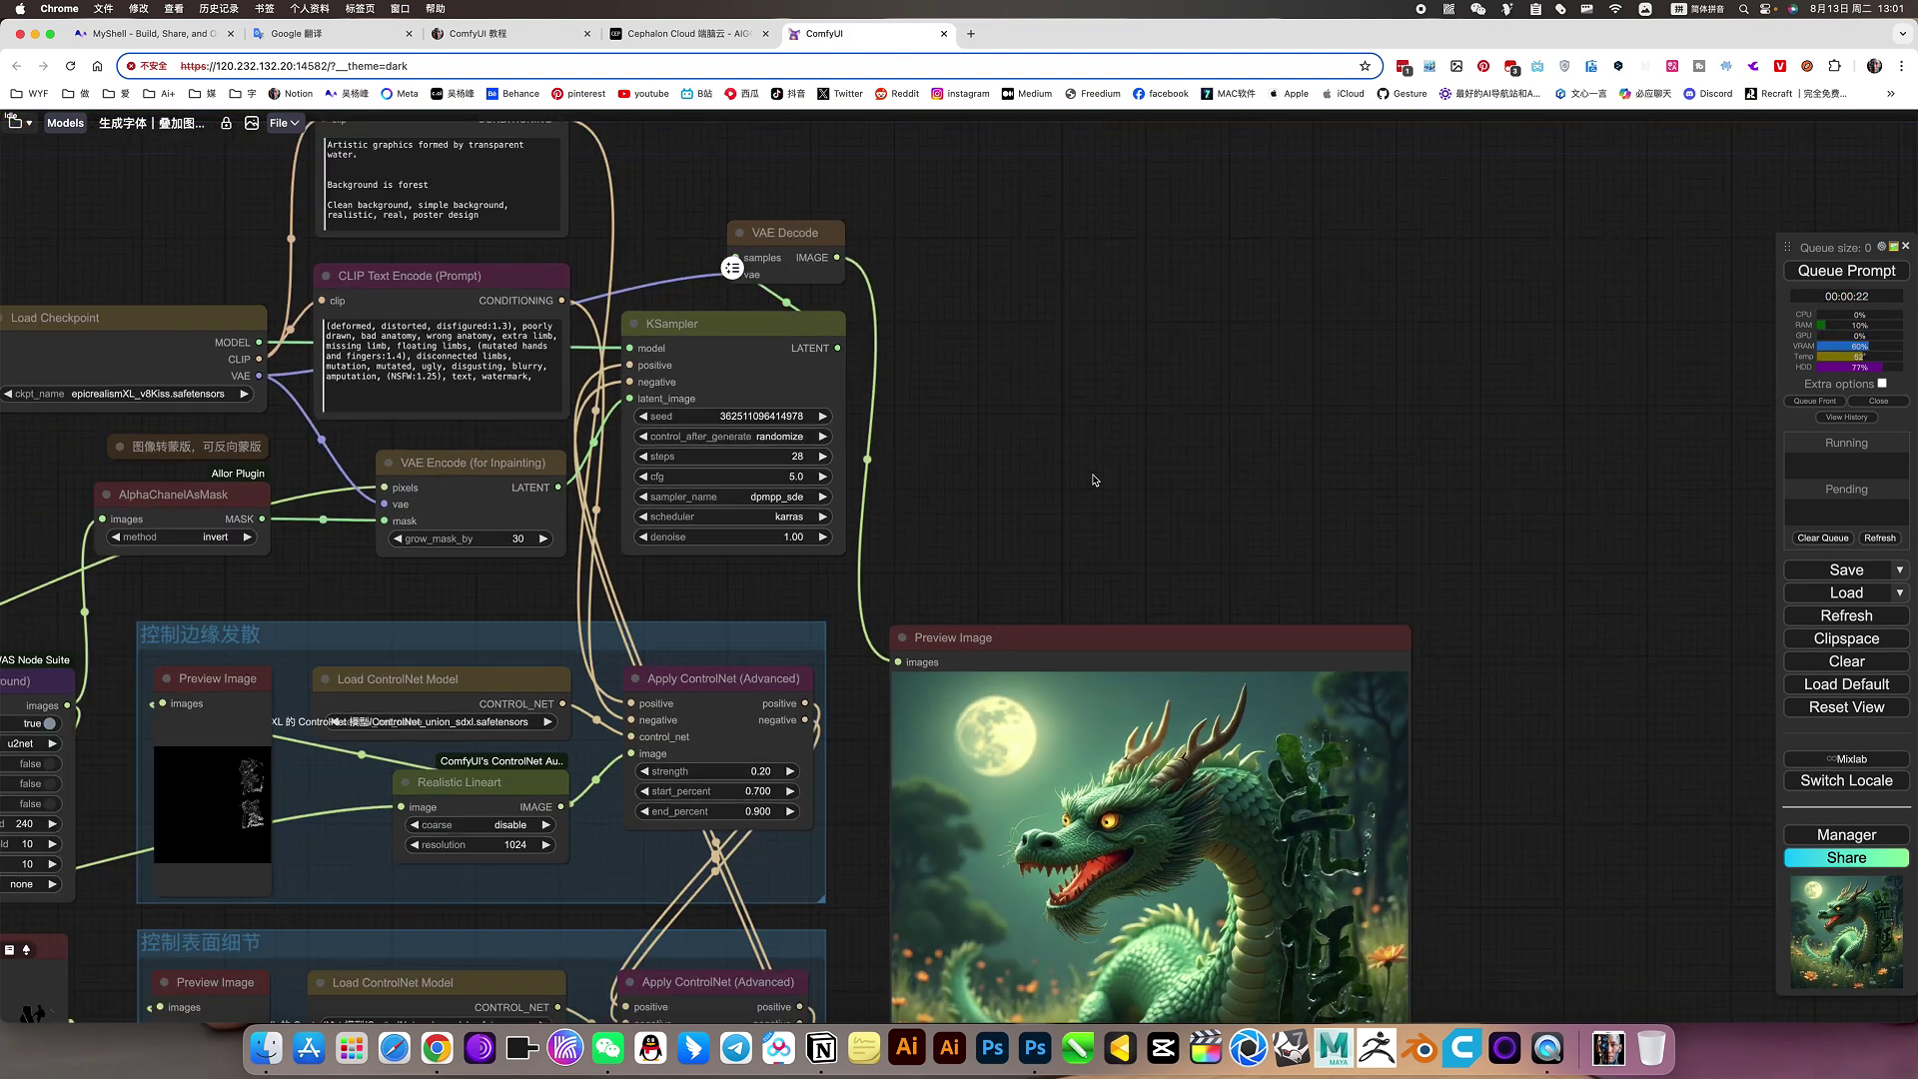
pyautogui.moveTo(1151, 401); pyautogui.dragTo(1180, 325)
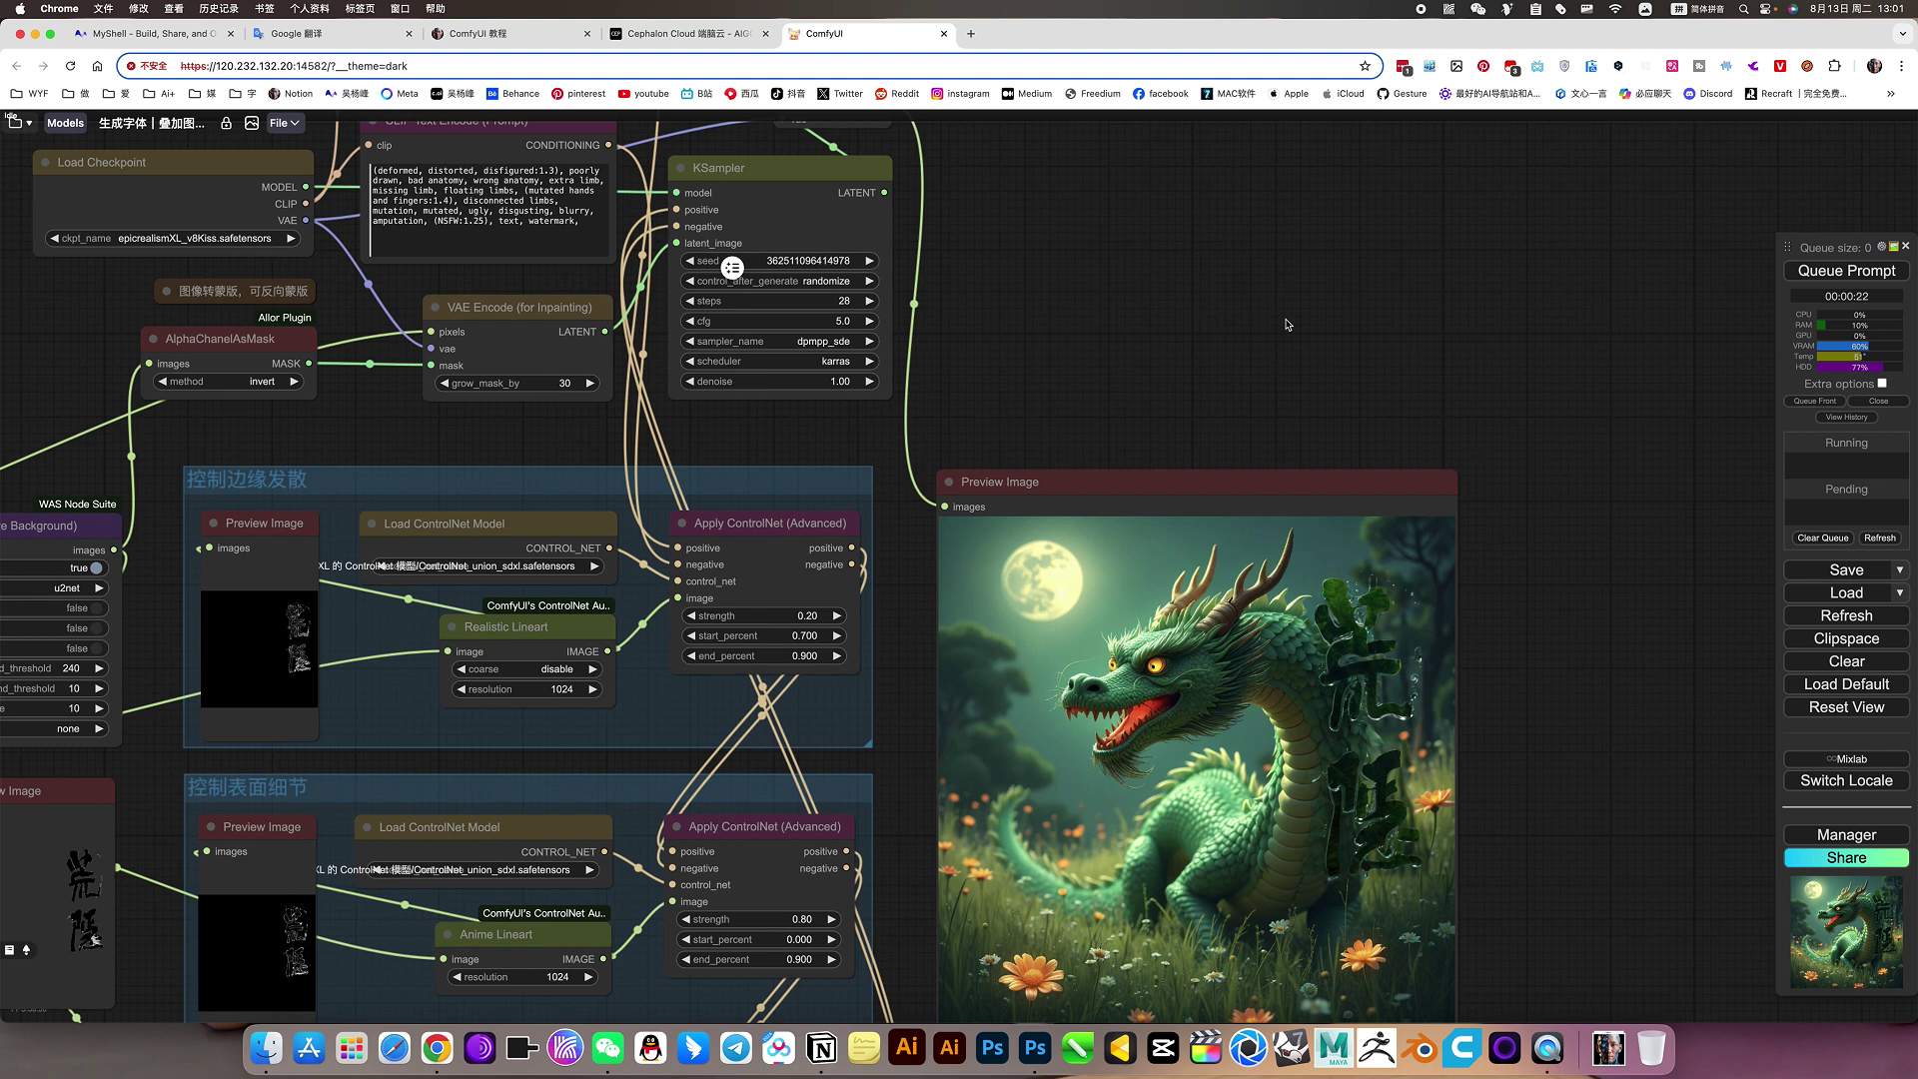
pyautogui.scroll(-2, 1288, 325)
pyautogui.moveTo(1212, 351); pyautogui.dragTo(1292, 205)
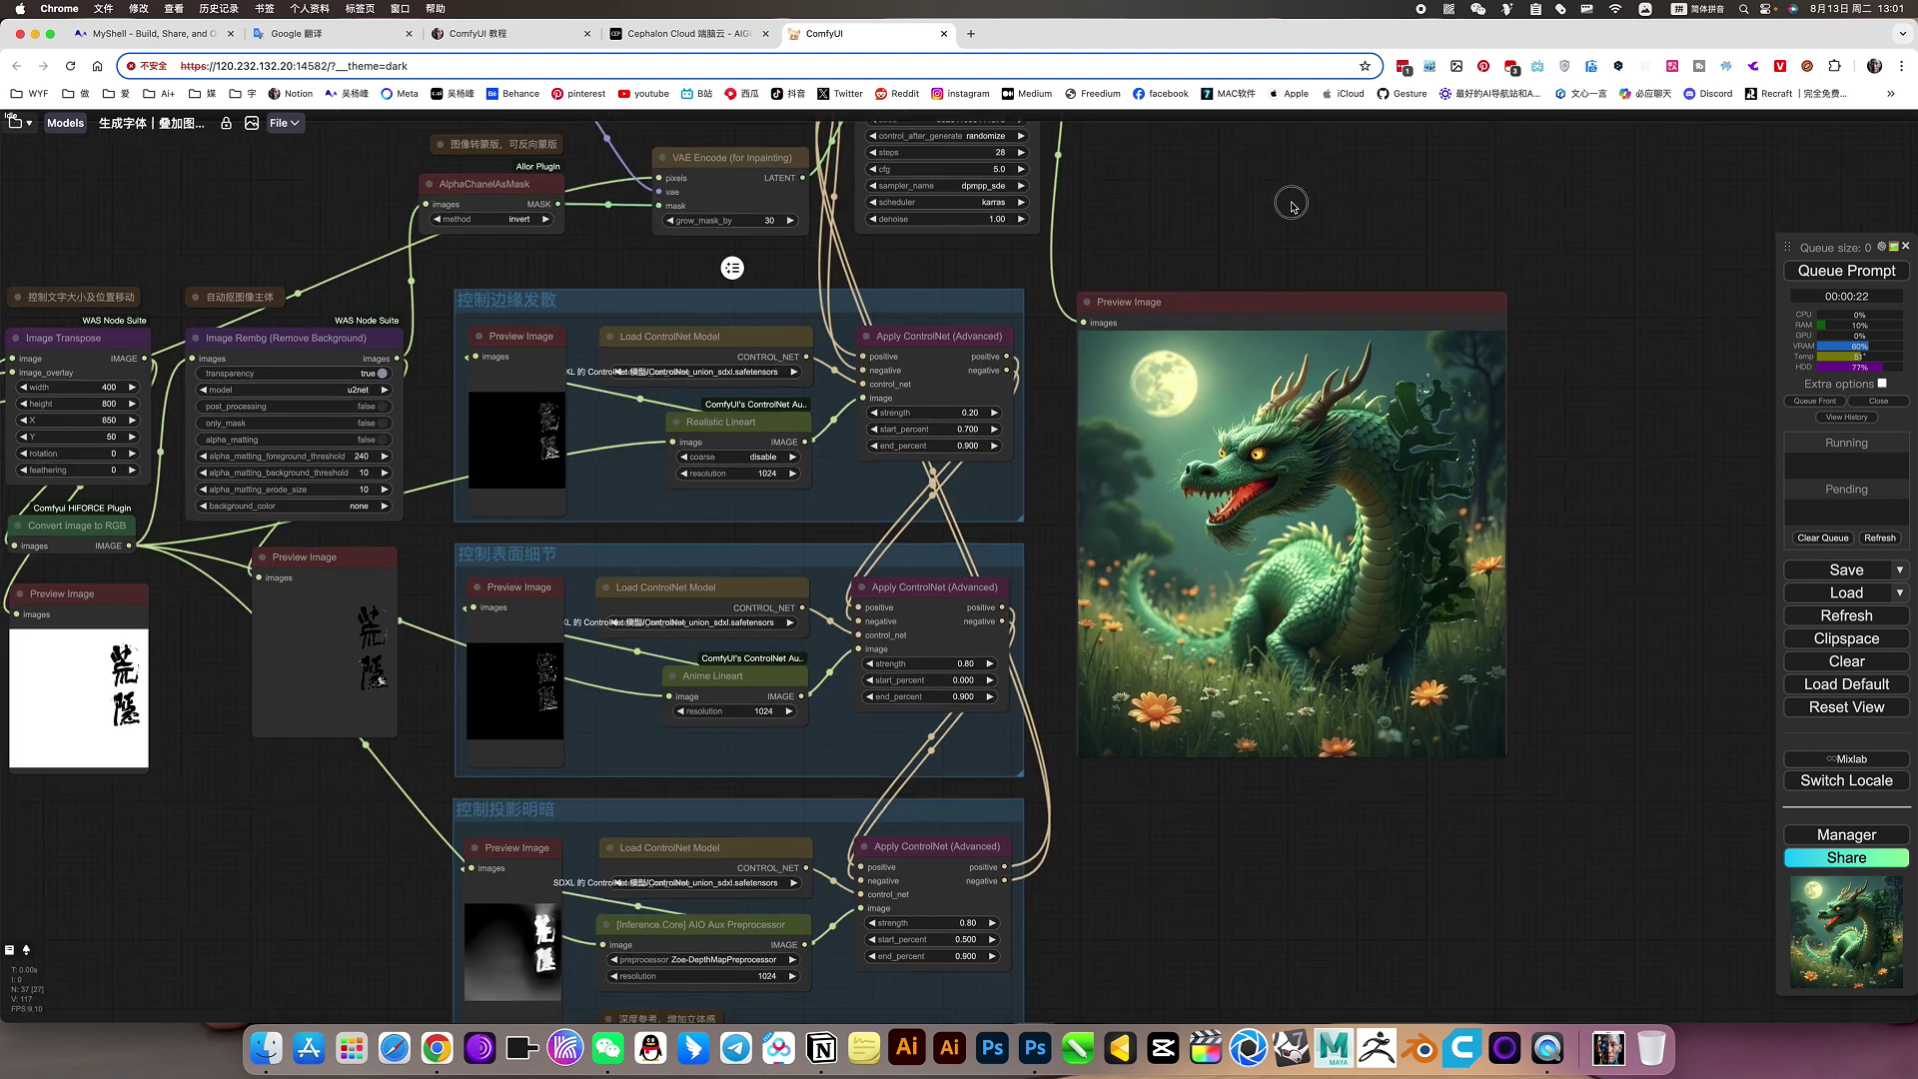
pyautogui.scroll(2, 1280, 225)
pyautogui.click(1830, 273)
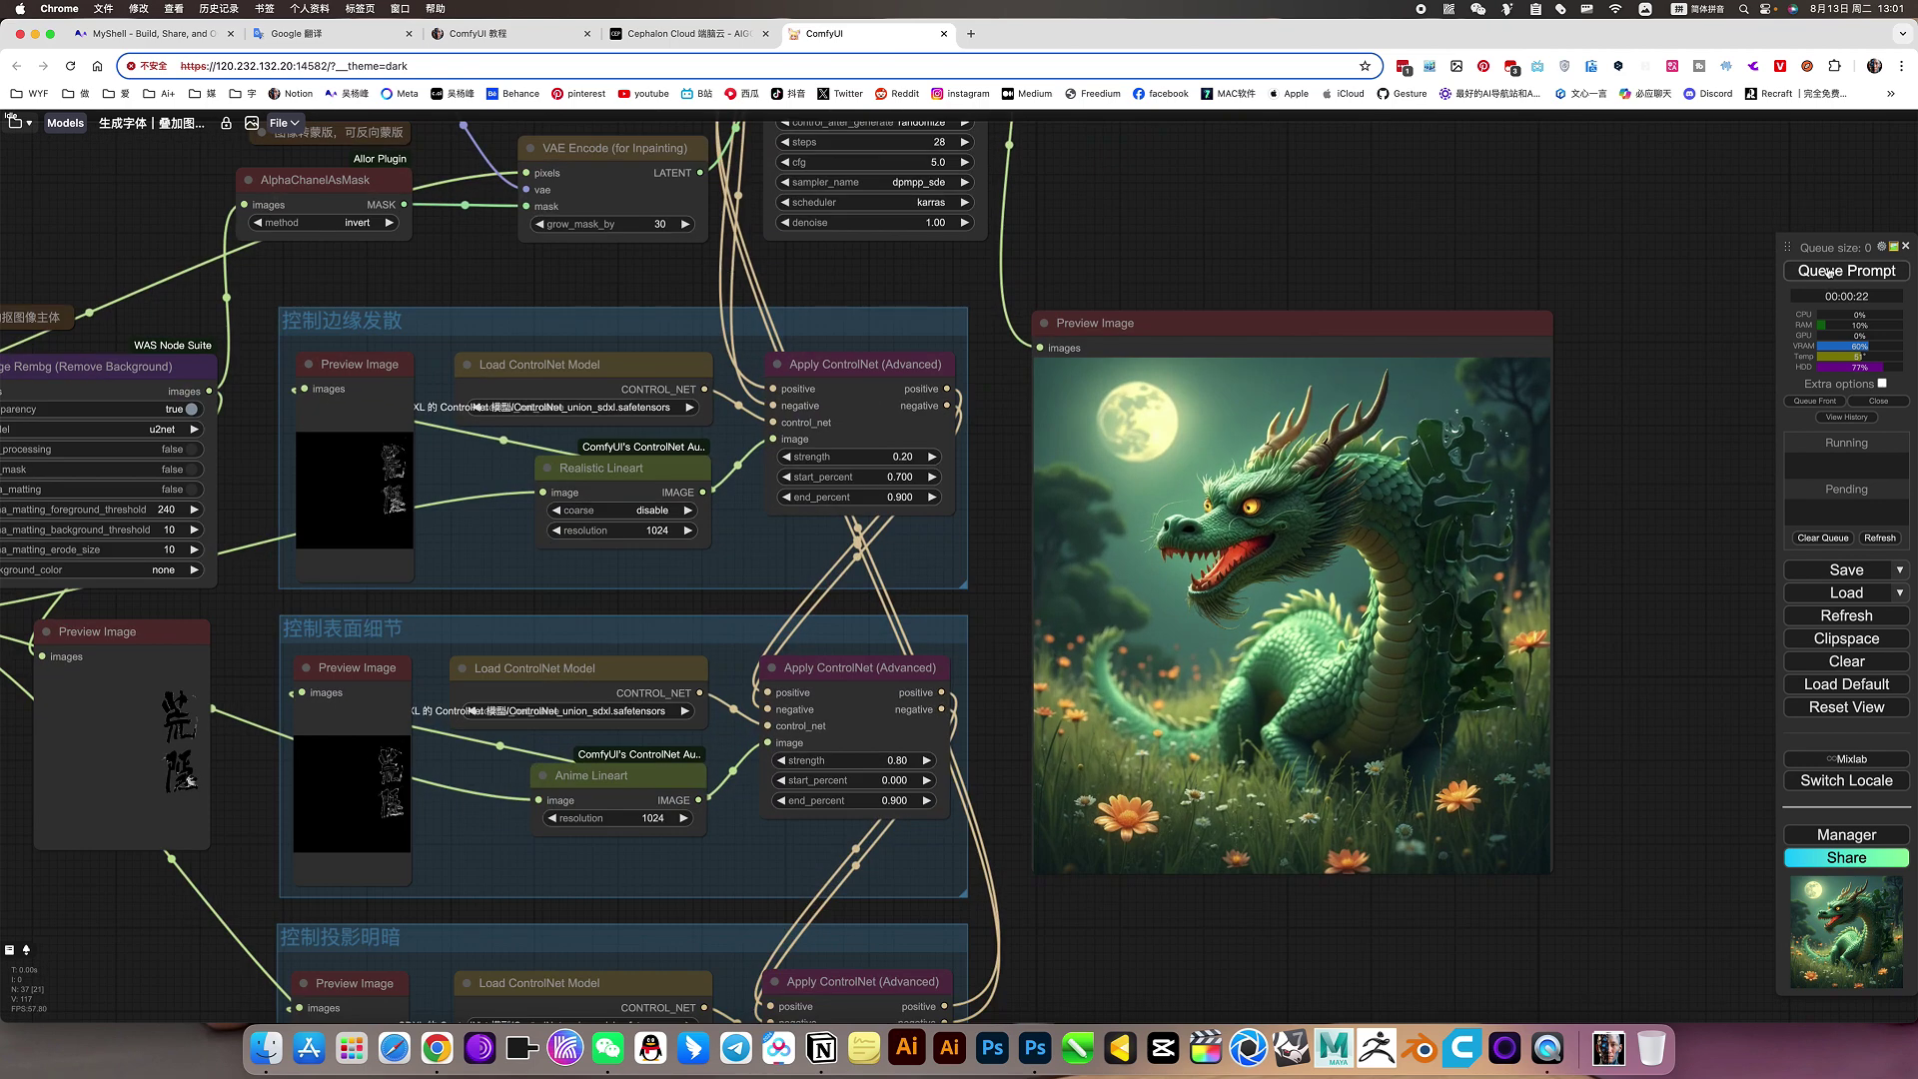
# - Set start_percent to 0 in the Apply ControlNet nodes of the projection-shading (控制投影明暗) and edge-divergence (控制边缘发散) groups
pyautogui.scroll(-5, 1616, 537)
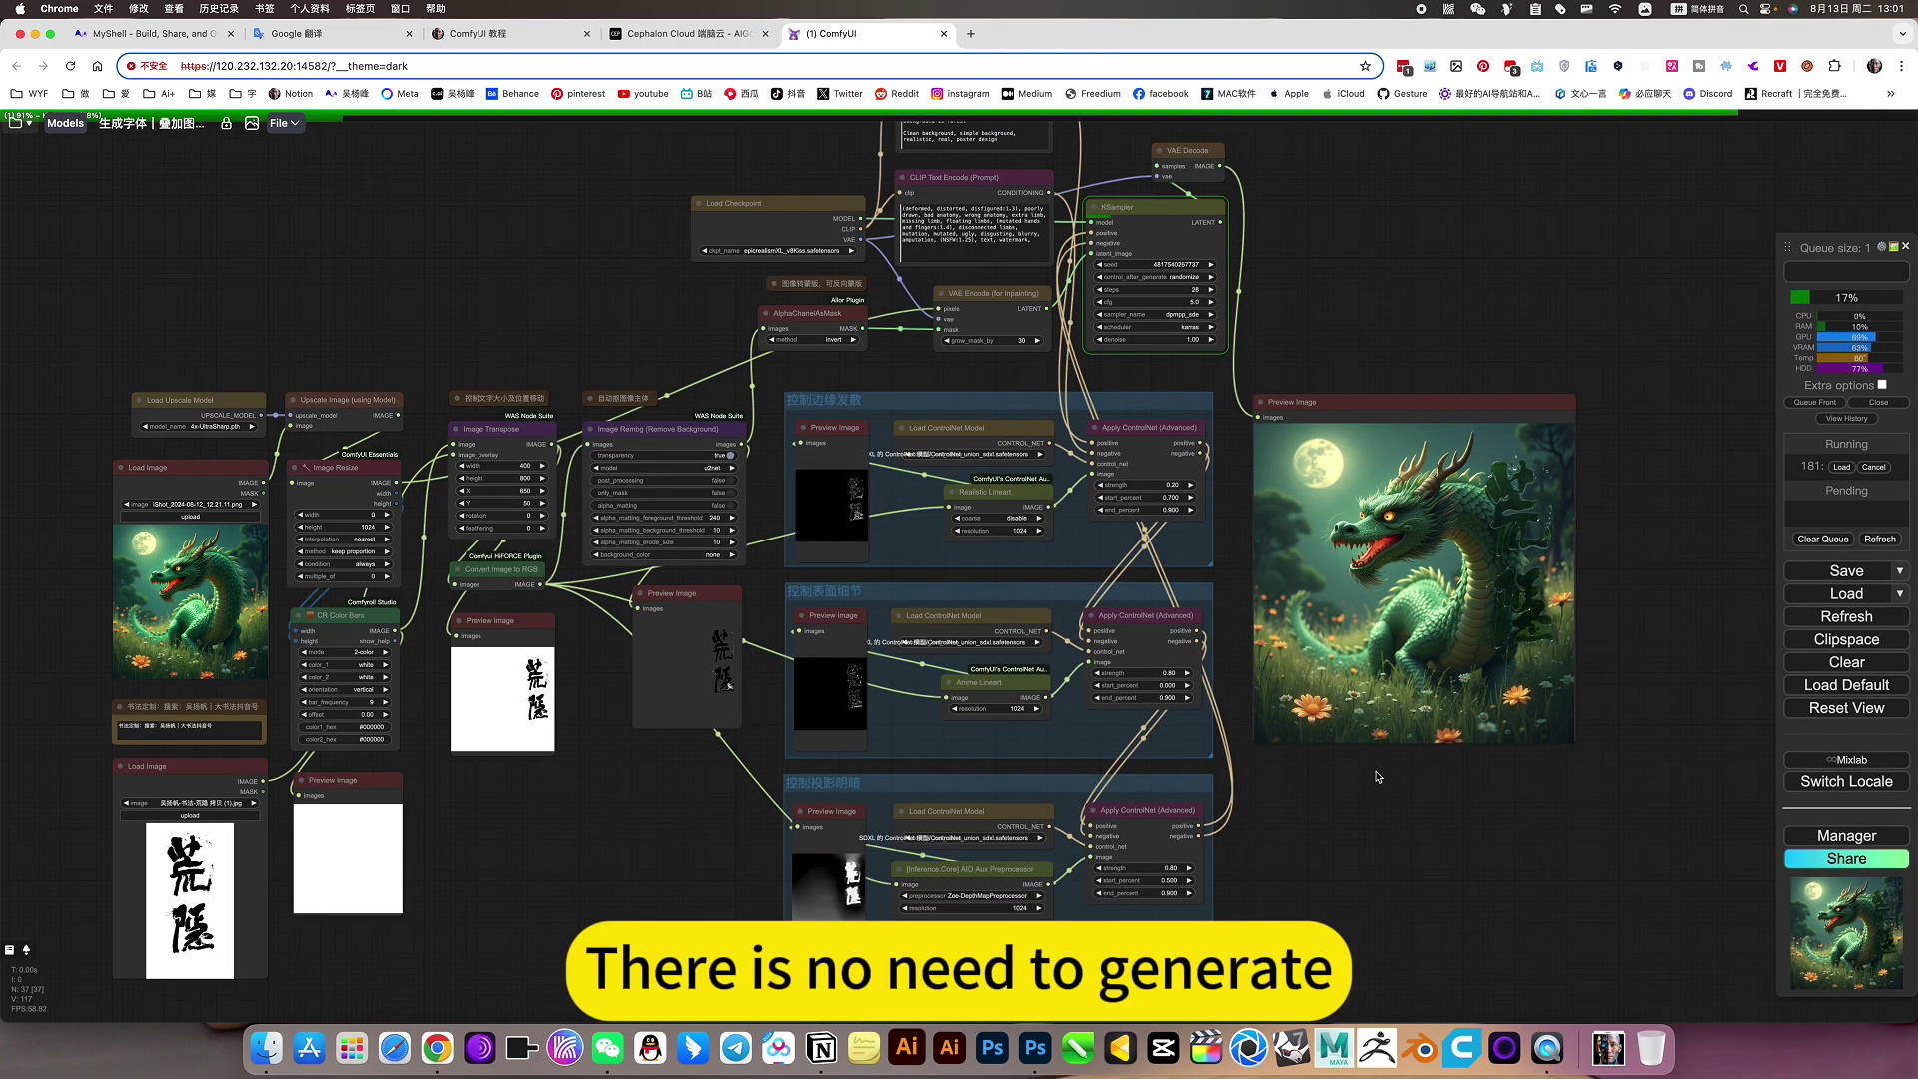
pyautogui.scroll(5, 1377, 777)
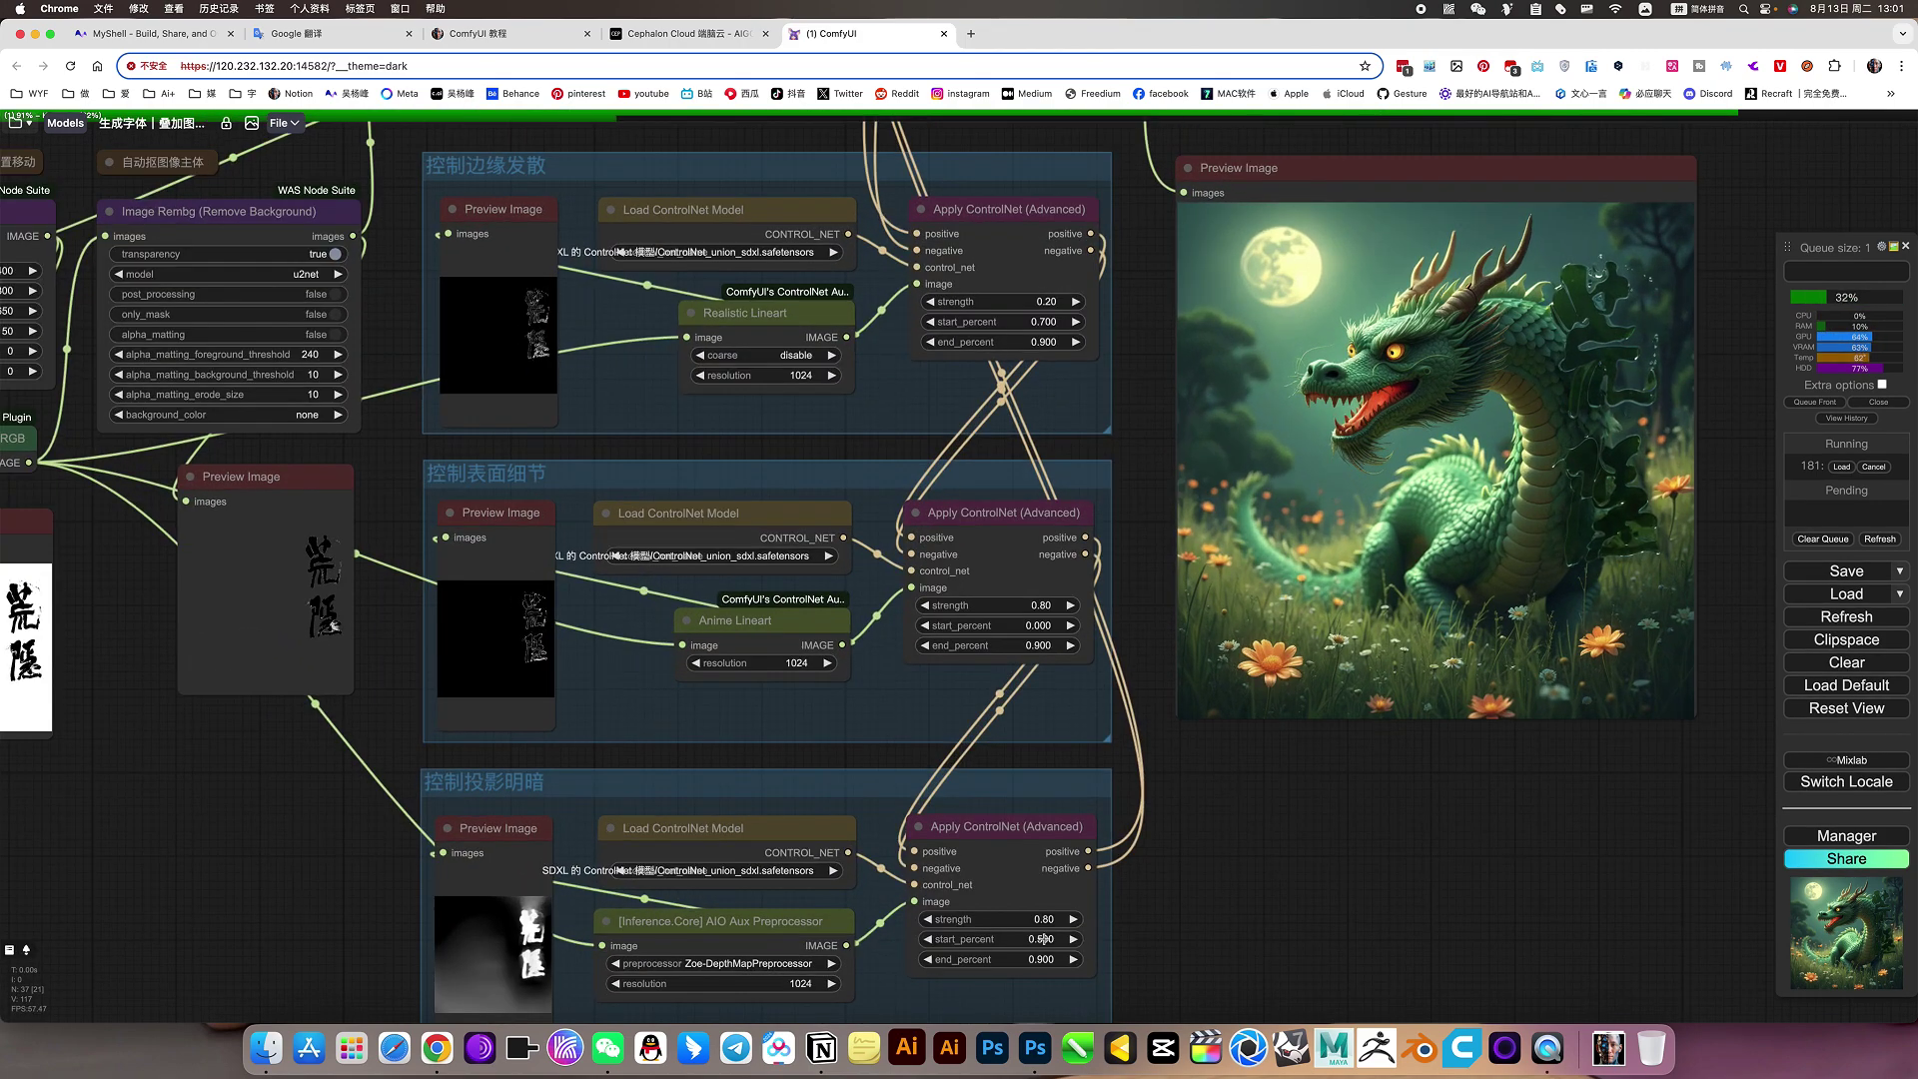
pyautogui.click(1044, 939)
pyautogui.press('Return')
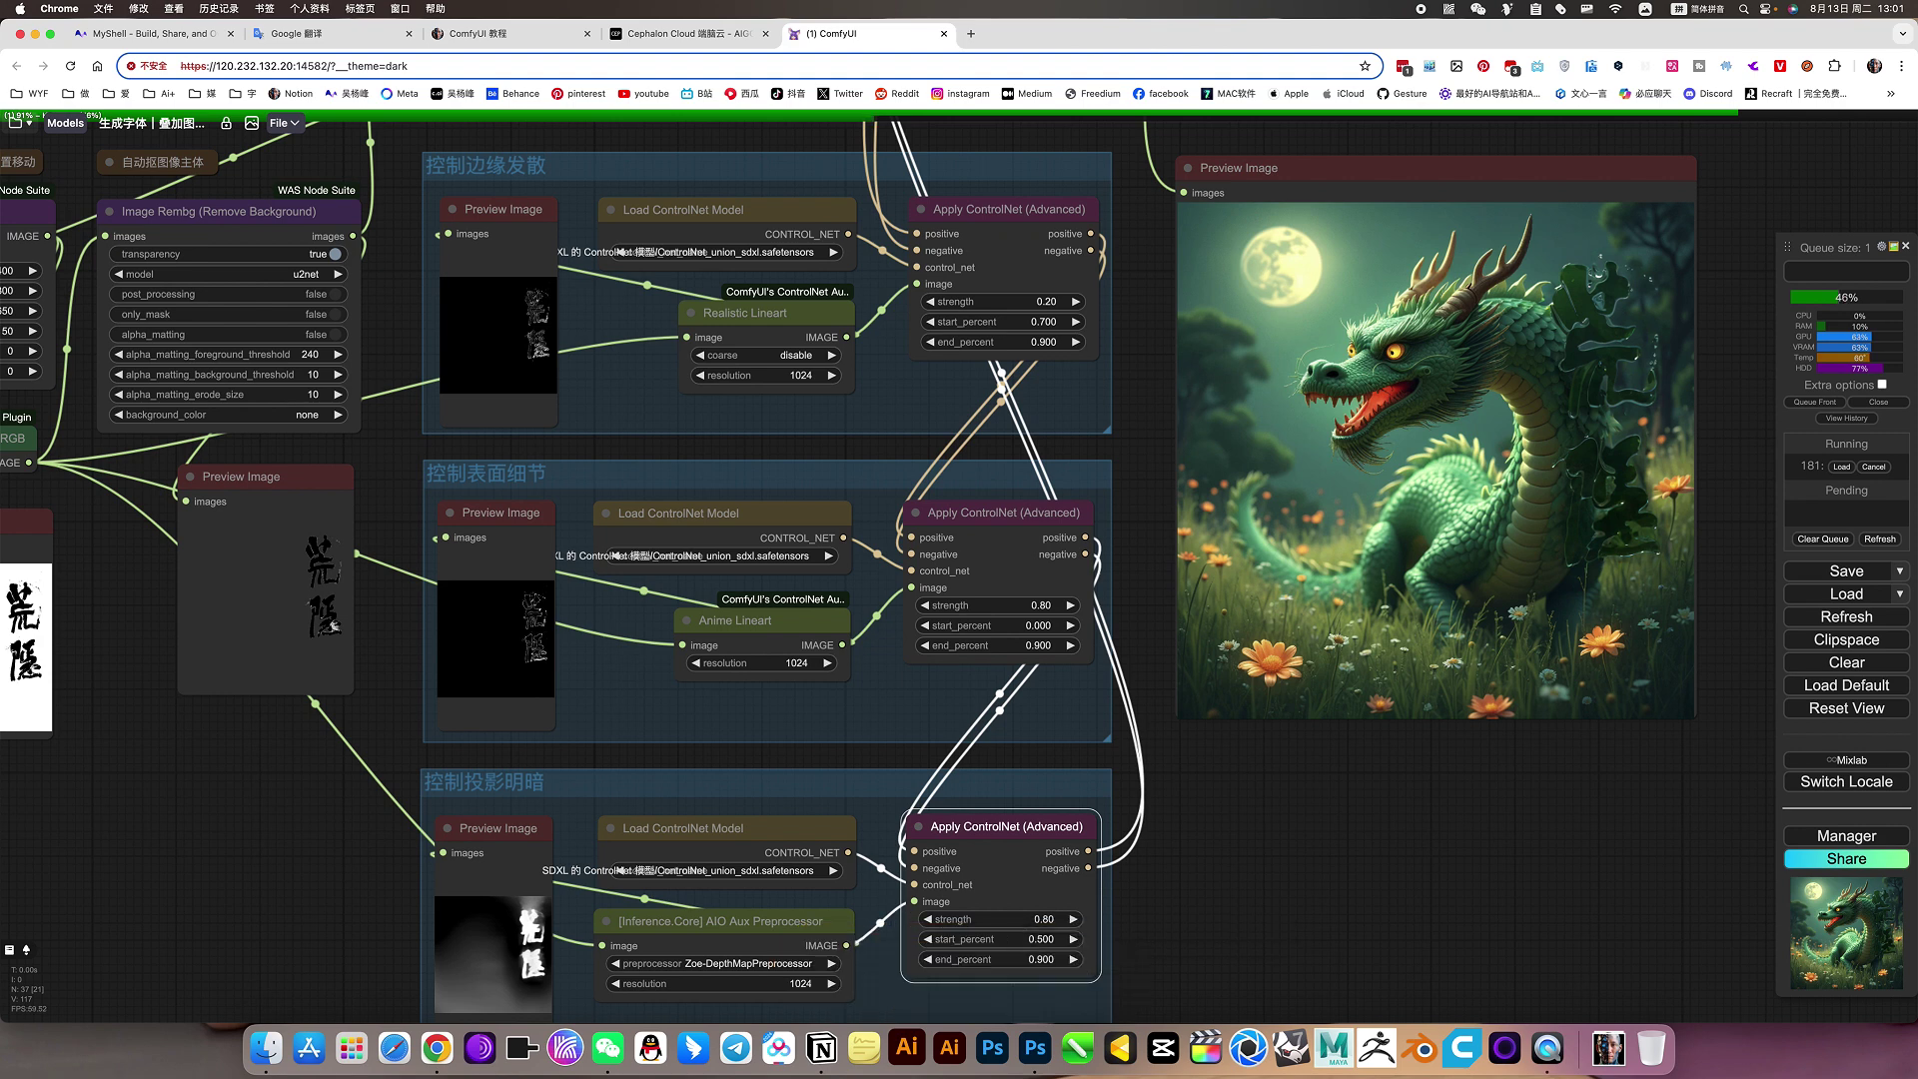
pyautogui.click(1357, 867)
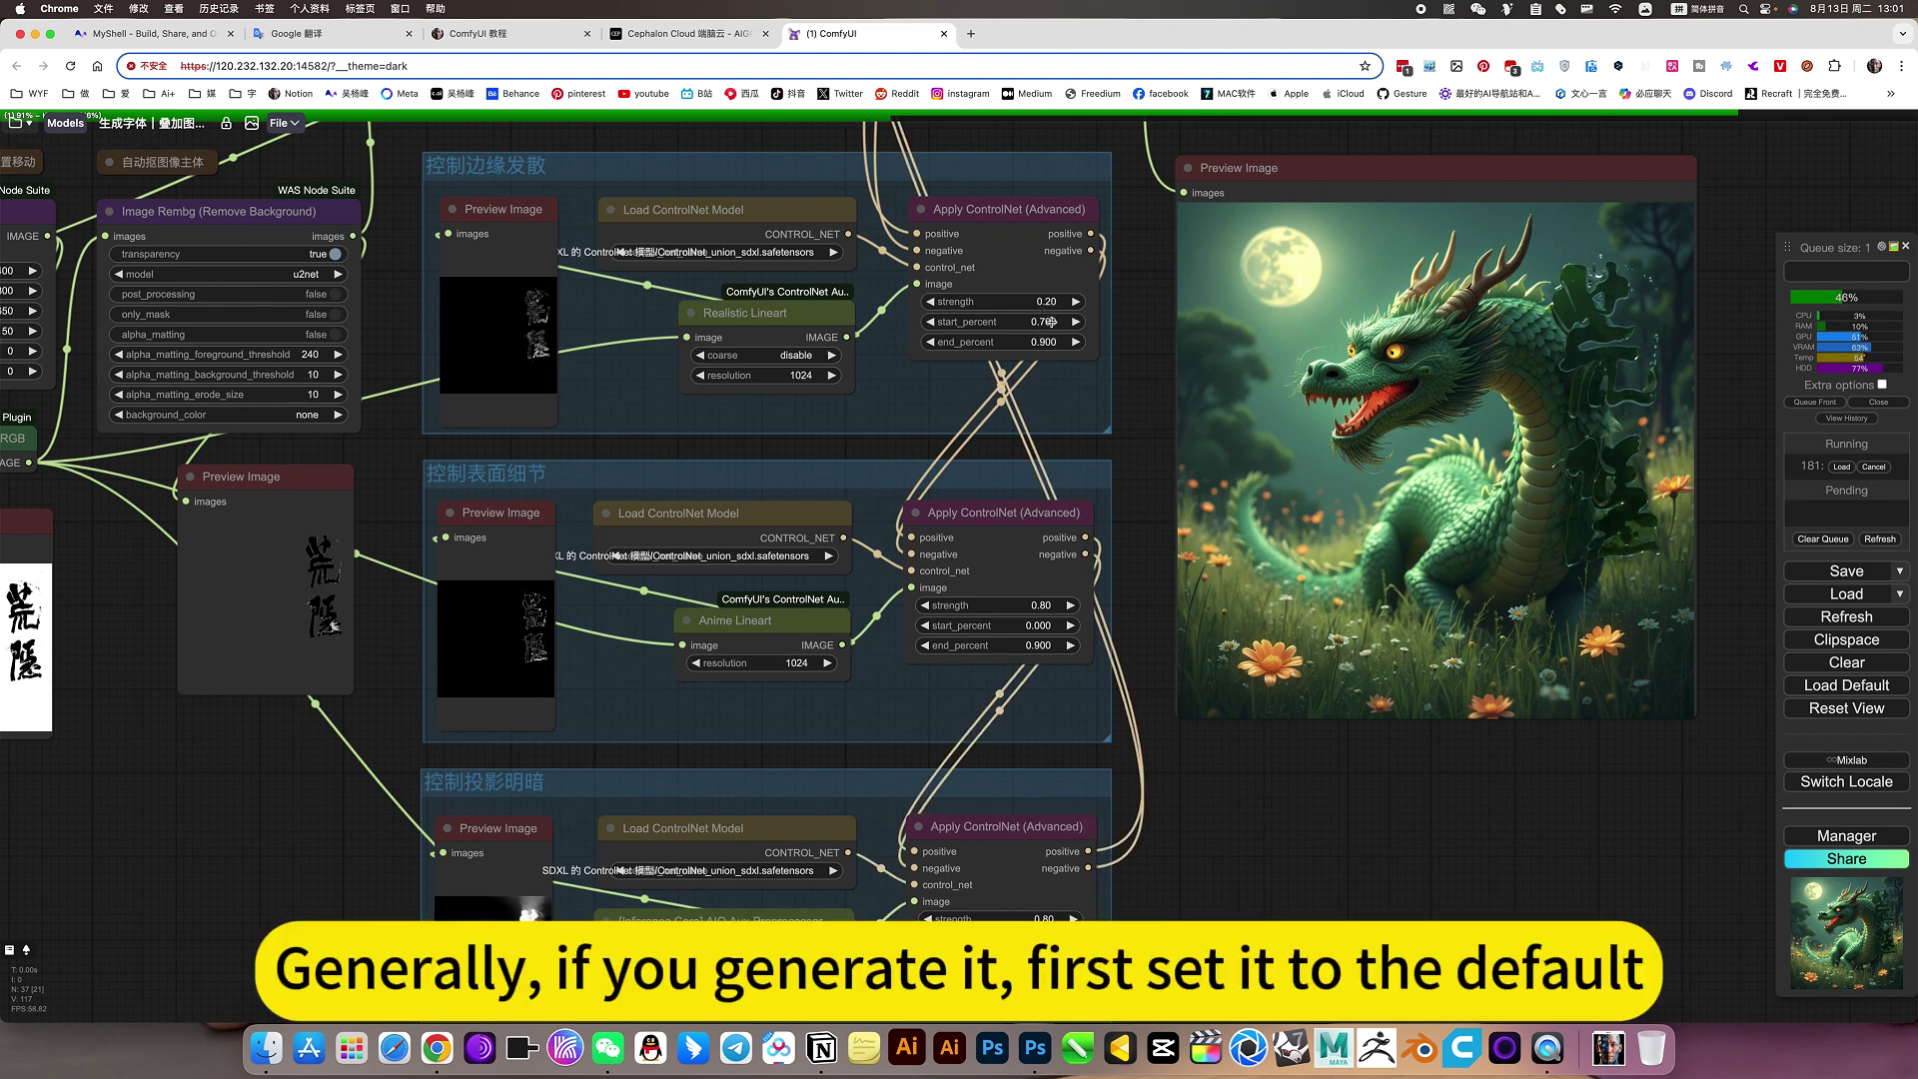
pyautogui.click(1052, 320)
pyautogui.write('0')
pyautogui.press('Return')
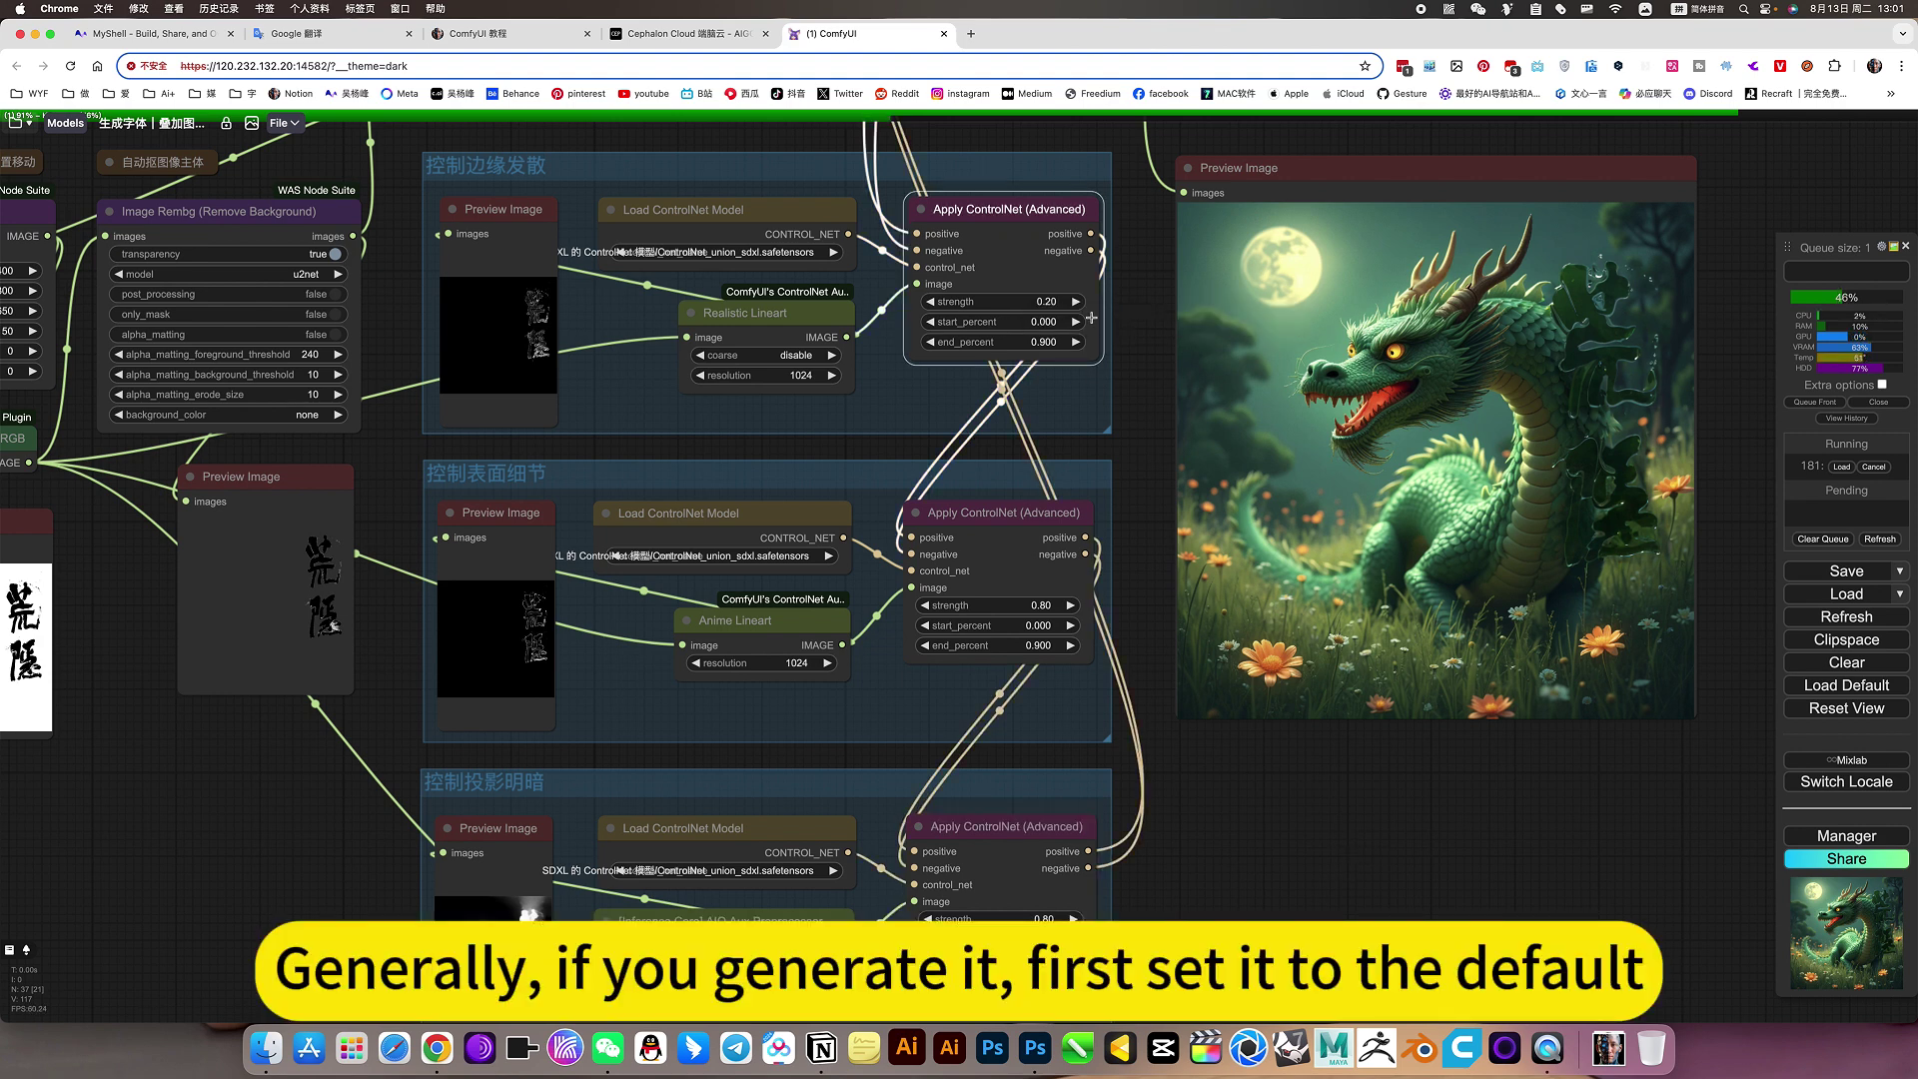
pyautogui.scroll(1, 1091, 317)
pyautogui.click(1080, 299)
pyautogui.write('。8')
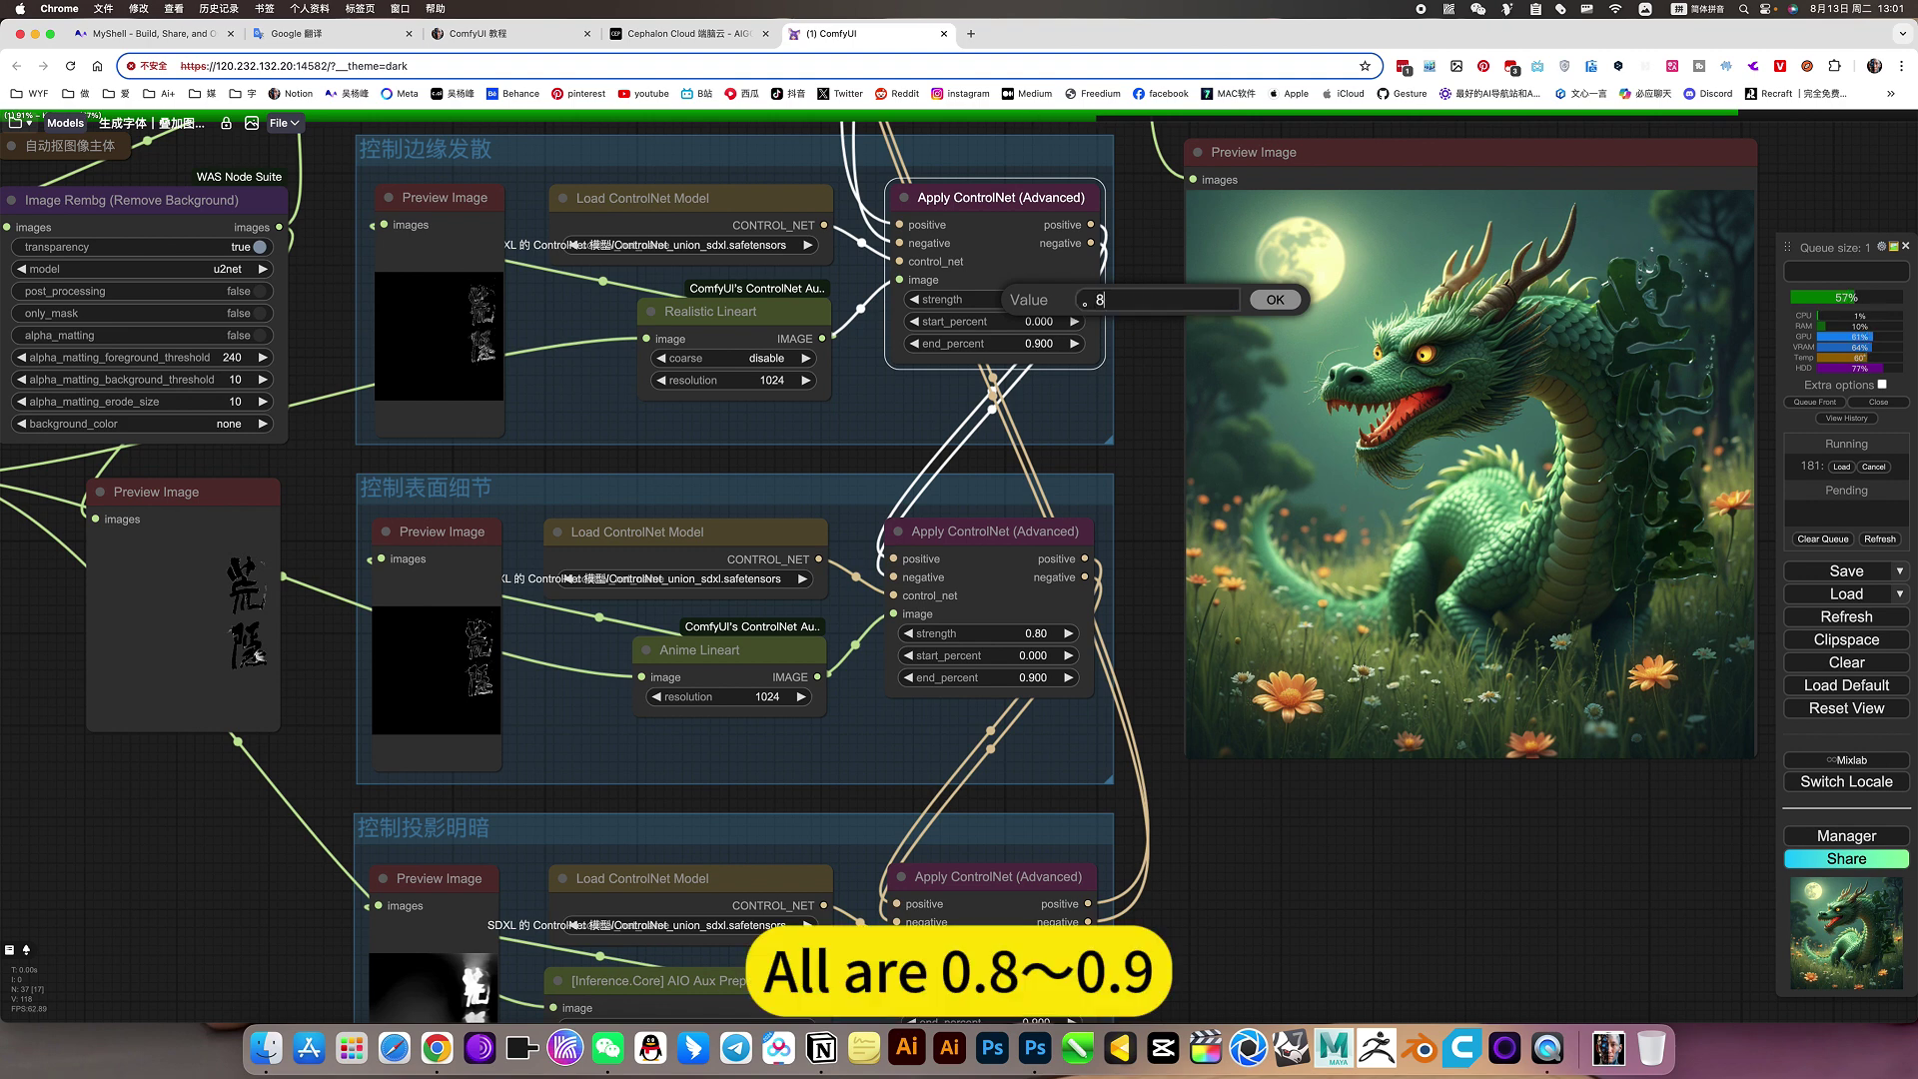
pyautogui.press('Return')
# - Set the strength of the edge-divergence group's Apply ControlNet node to 0.8
pyautogui.scroll(1, 1044, 302)
pyautogui.click(1044, 302)
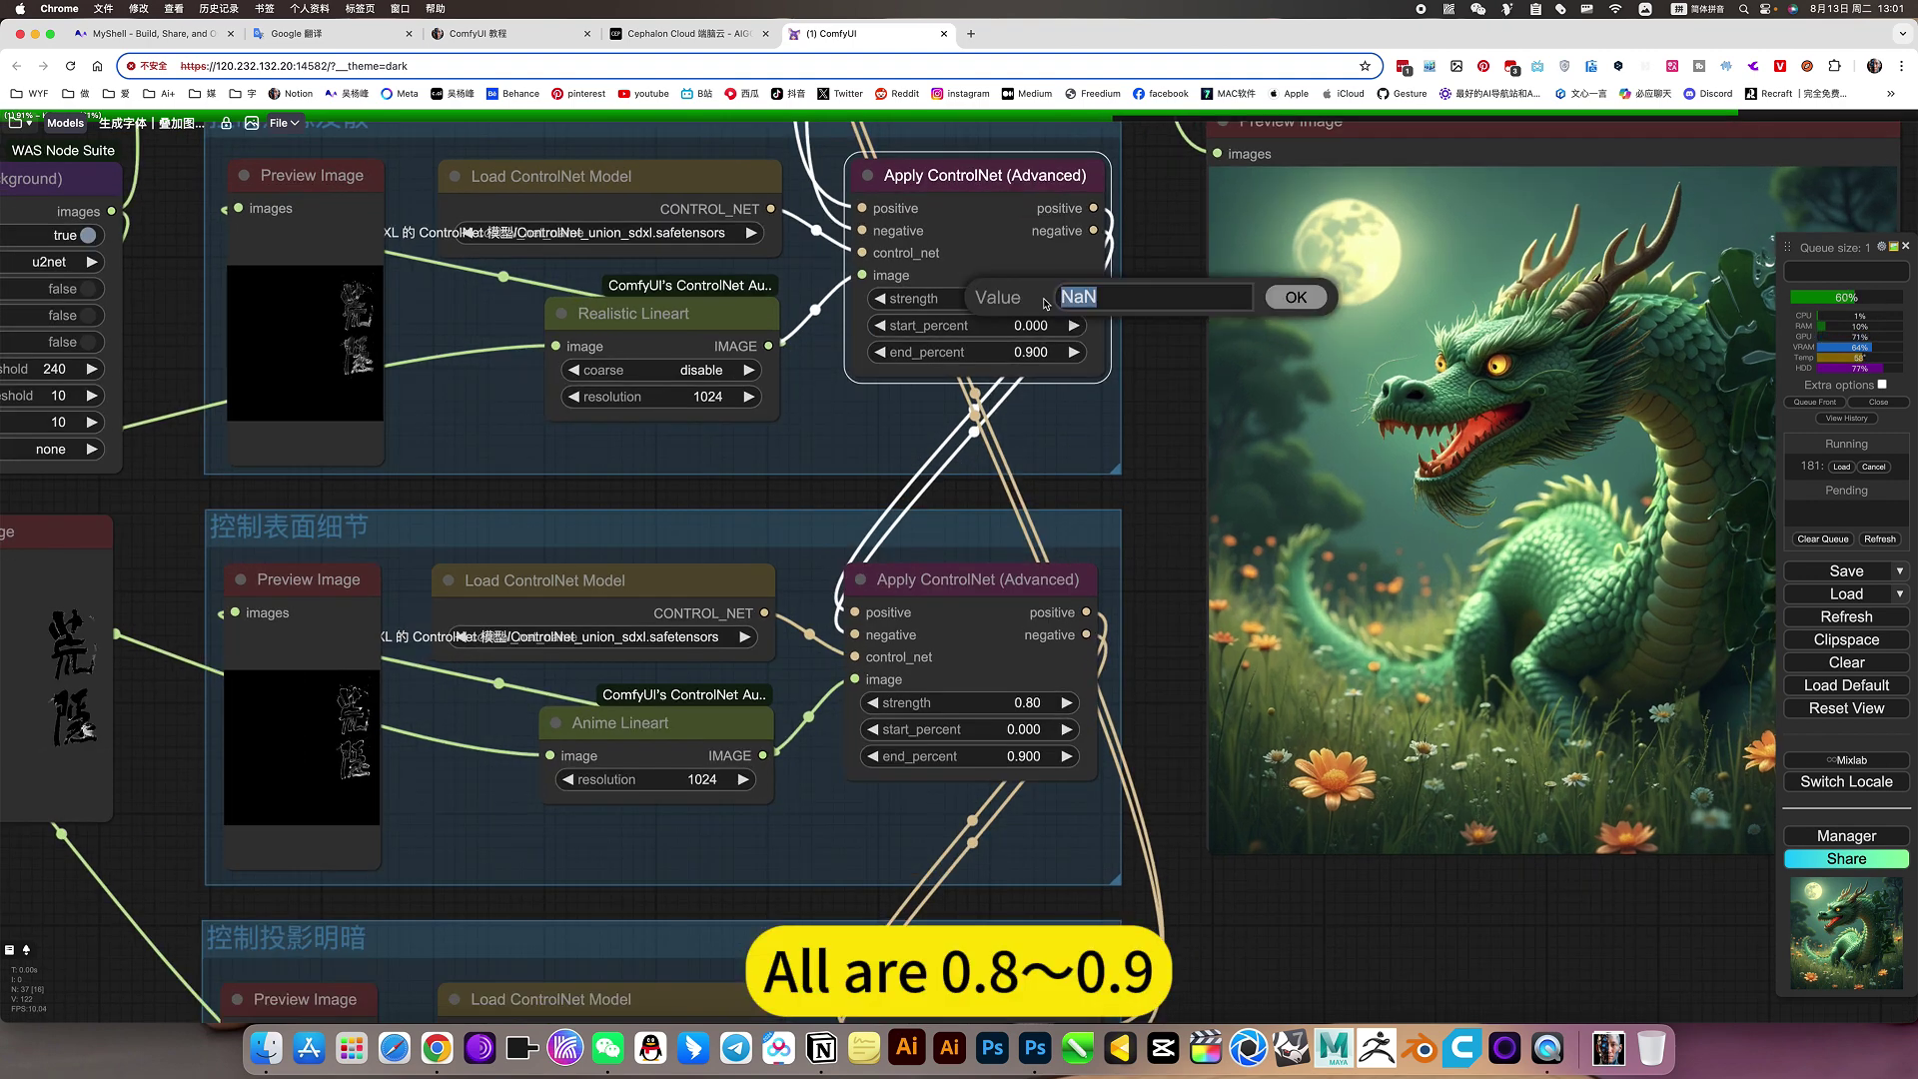
pyautogui.hotkey('ctrl', 'space')
pyautogui.write('.')
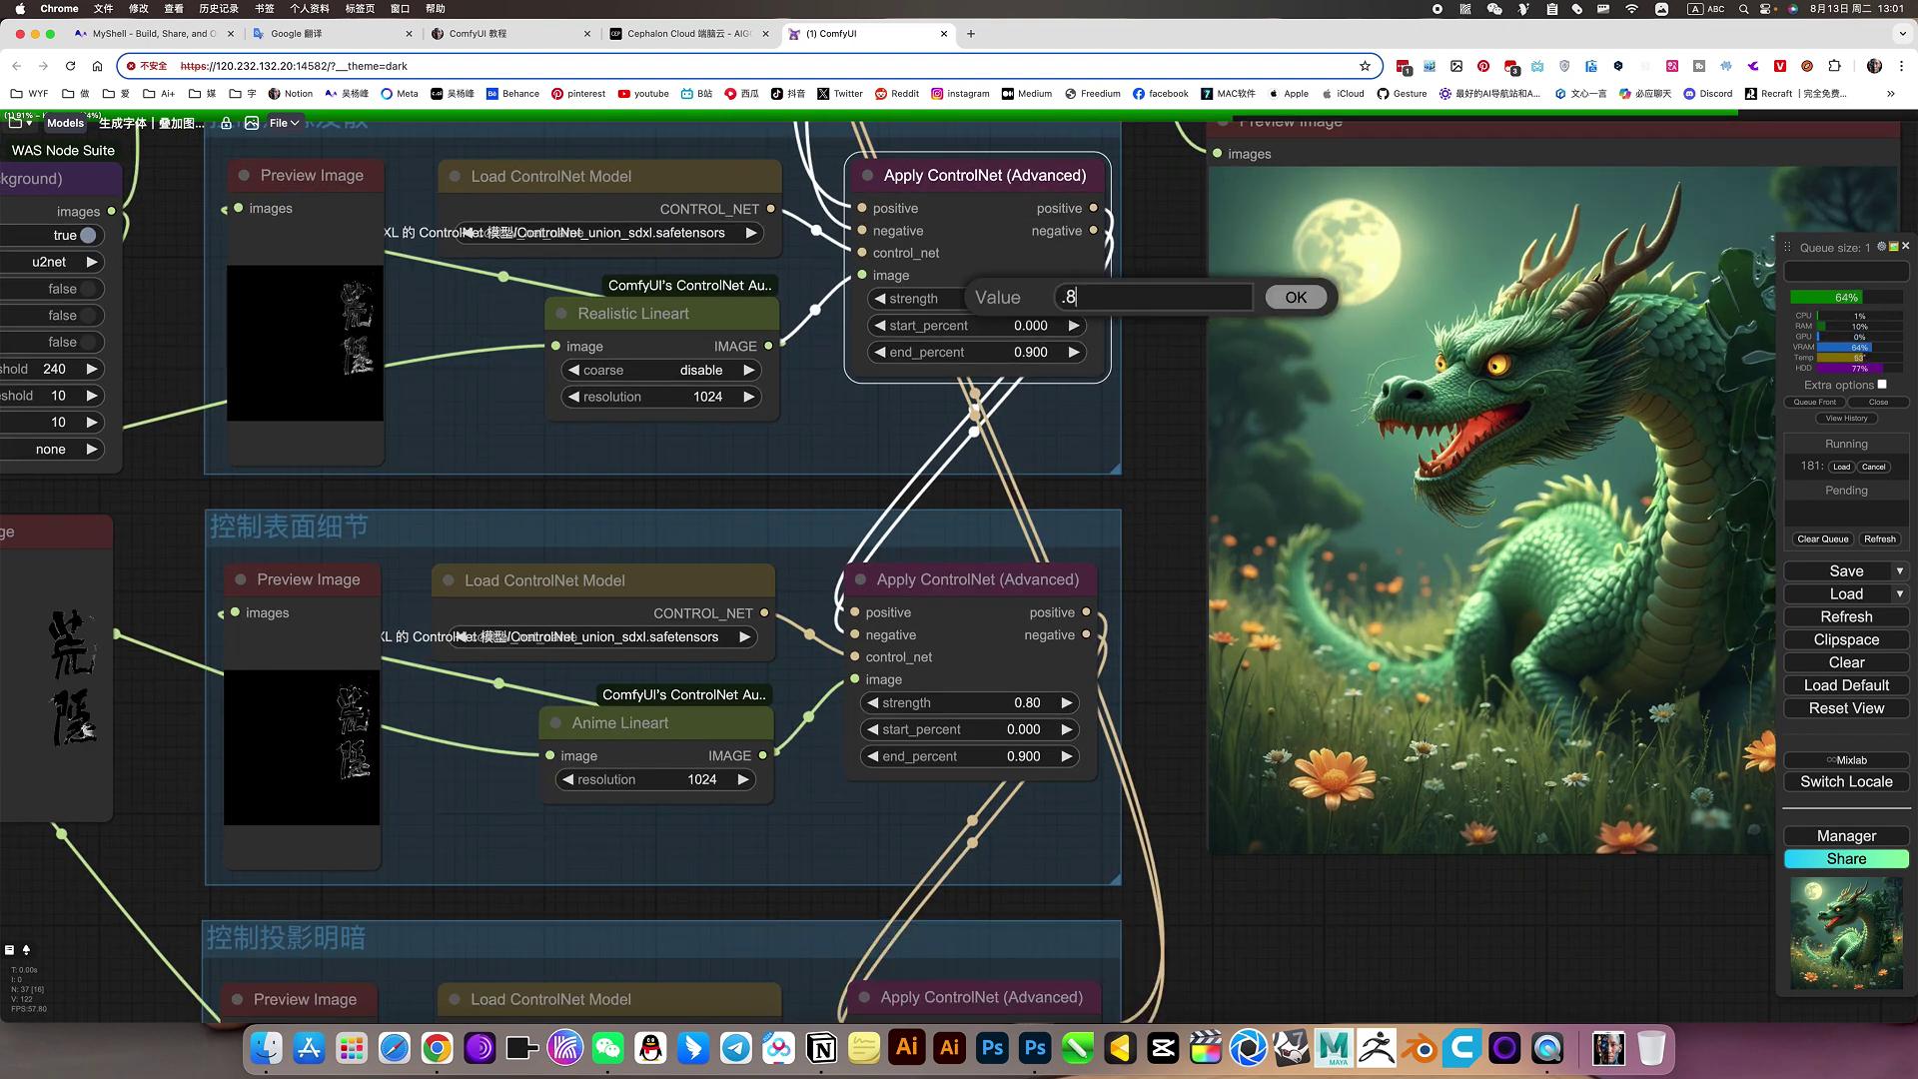
pyautogui.write('8')
pyautogui.press('Return')
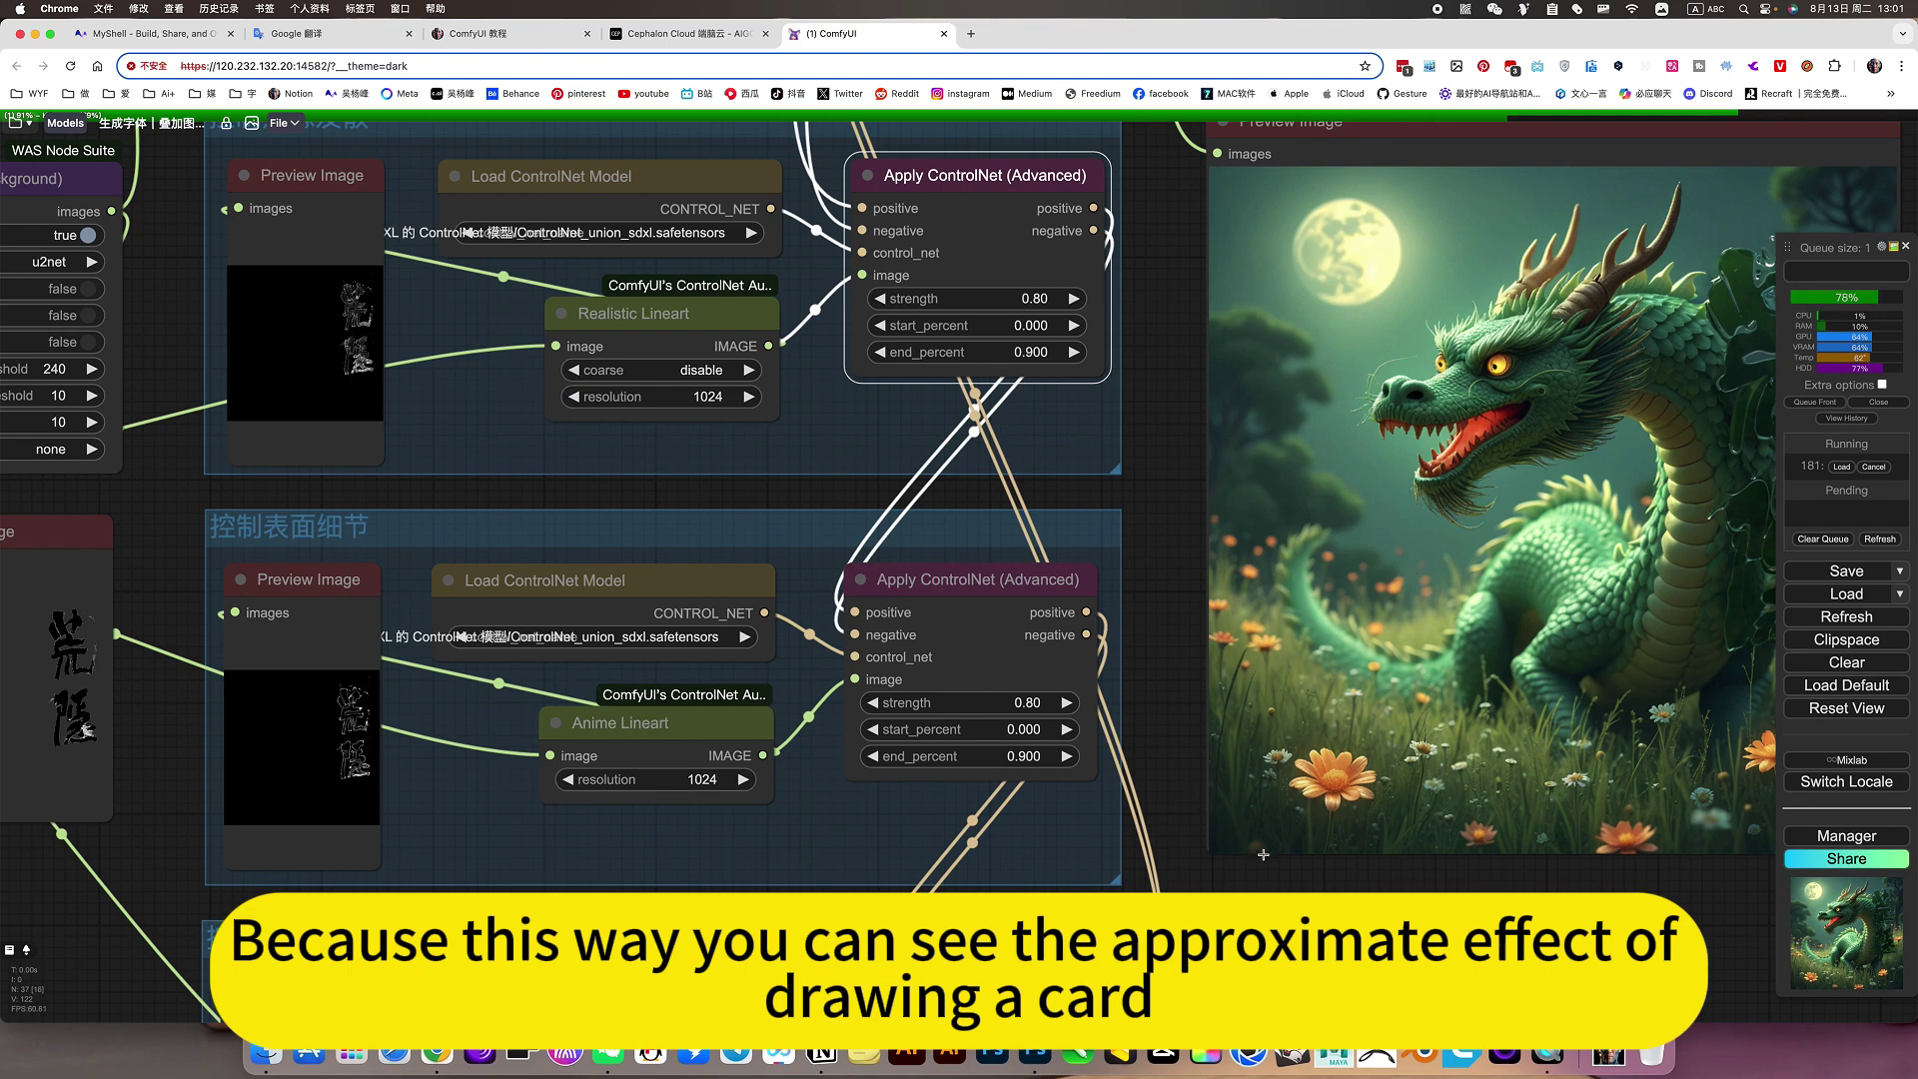
# - Look over the ControlNet groups and the new preview result, and queue a generation with the default ControlNet values
pyautogui.moveTo(1291, 865); pyautogui.dragTo(1334, 666)
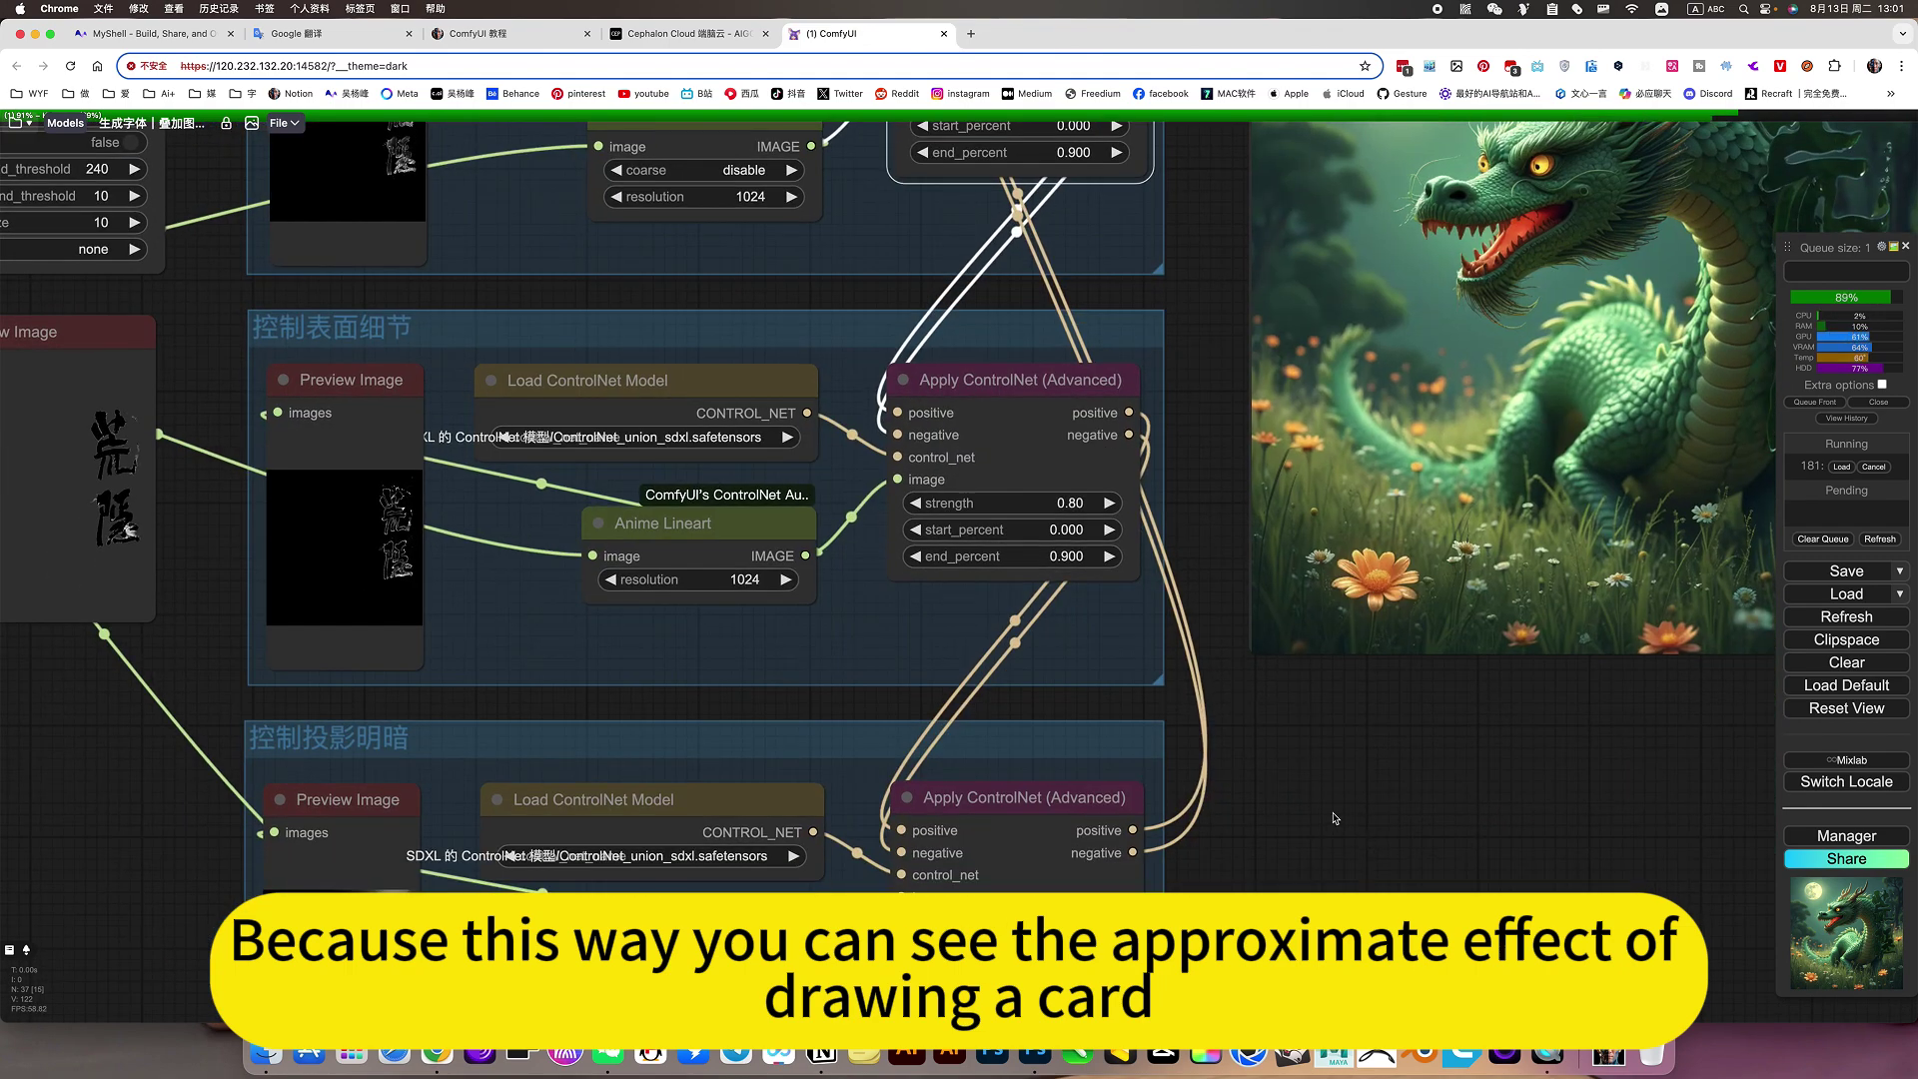
pyautogui.scroll(-5, 1334, 817)
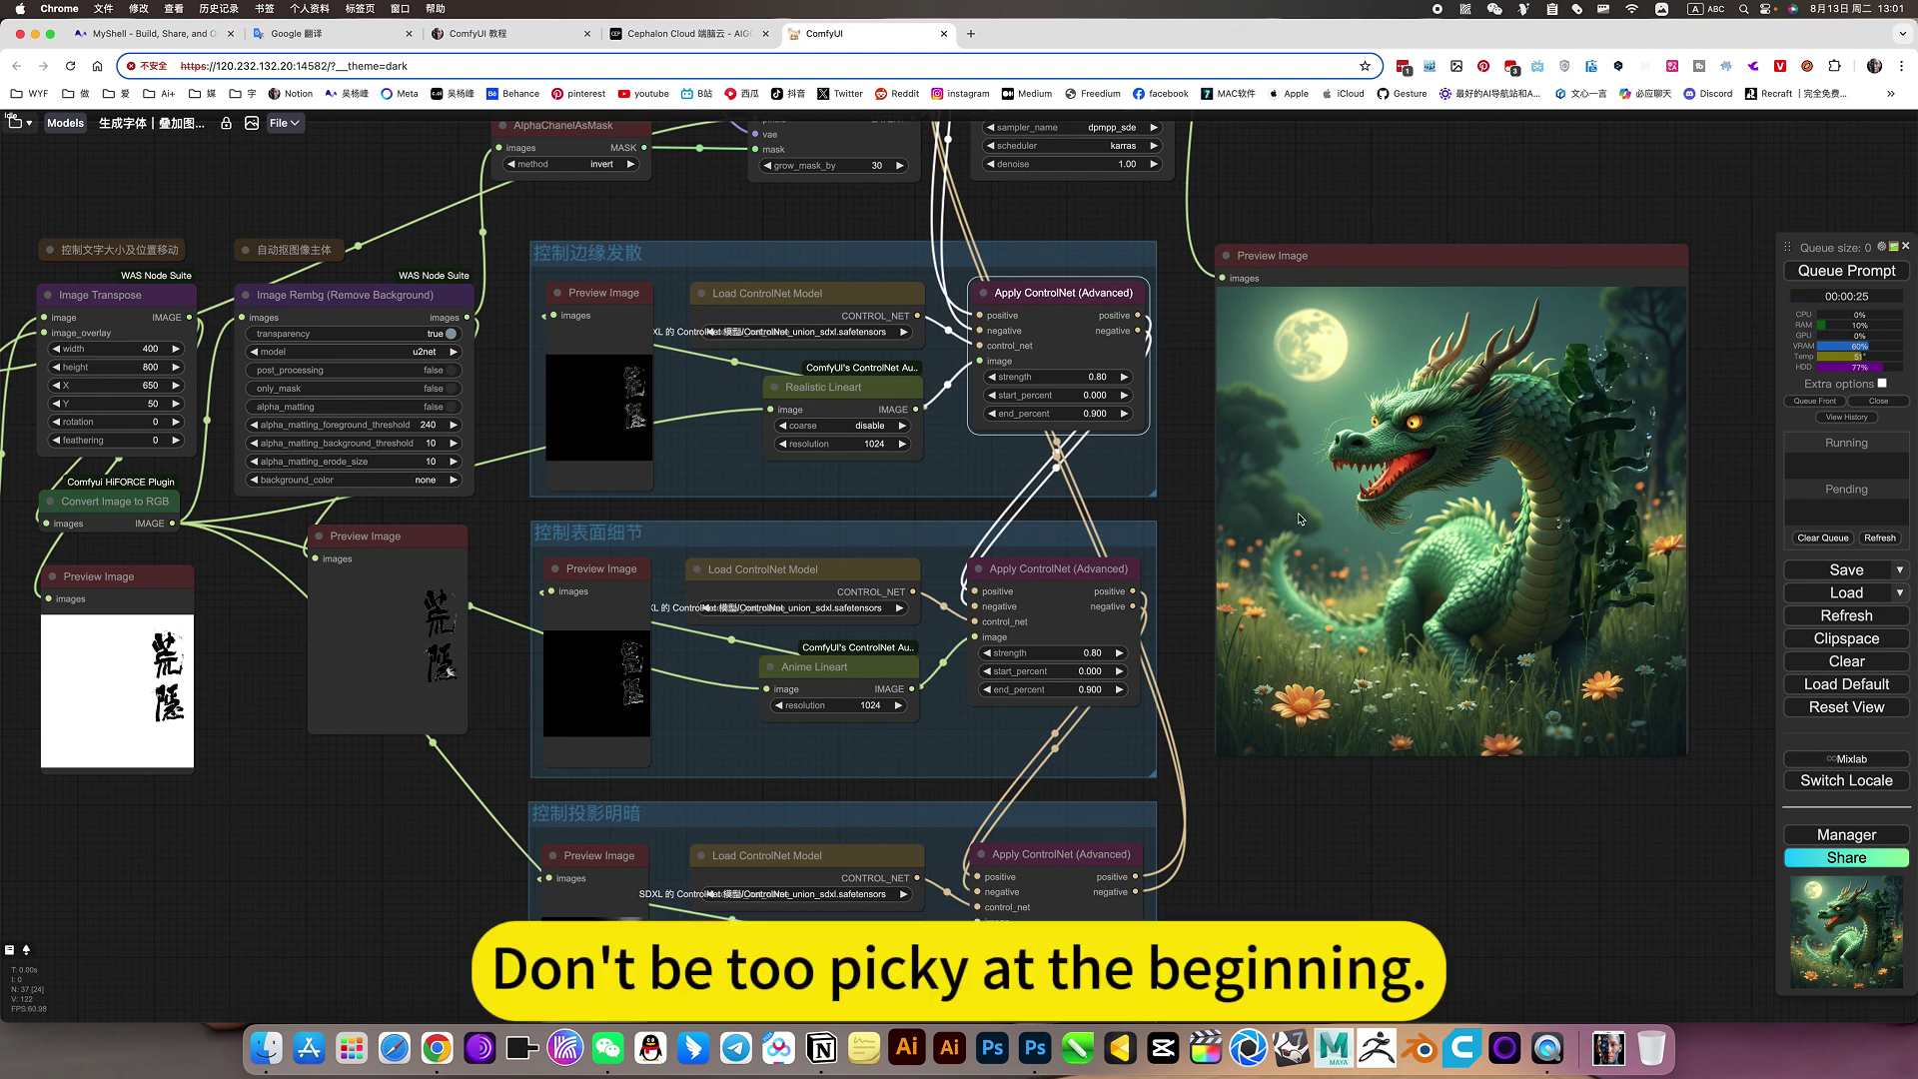
pyautogui.click(1842, 279)
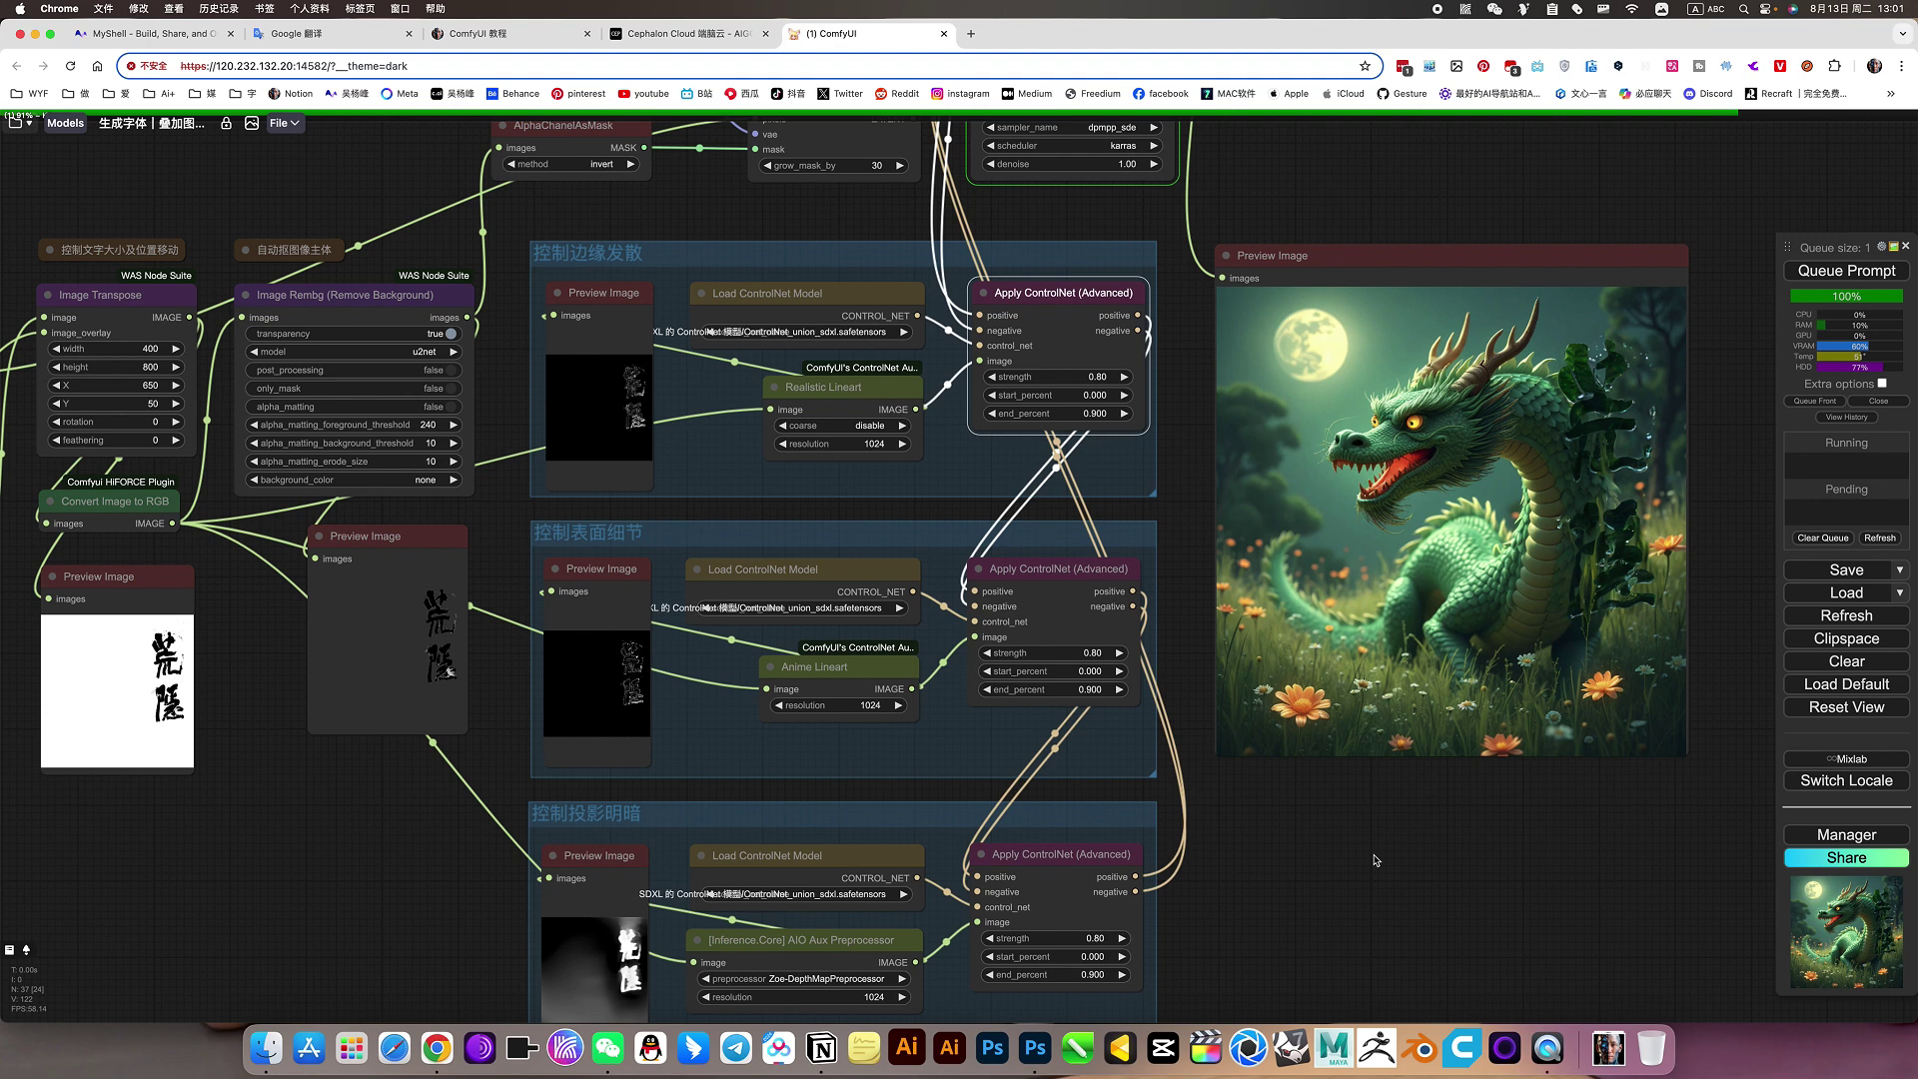
# - Review the edge-divergence ControlNet's strength, start_percent and end_percent alongside the whole workflow while the generation runs
pyautogui.scroll(-4, 1374, 859)
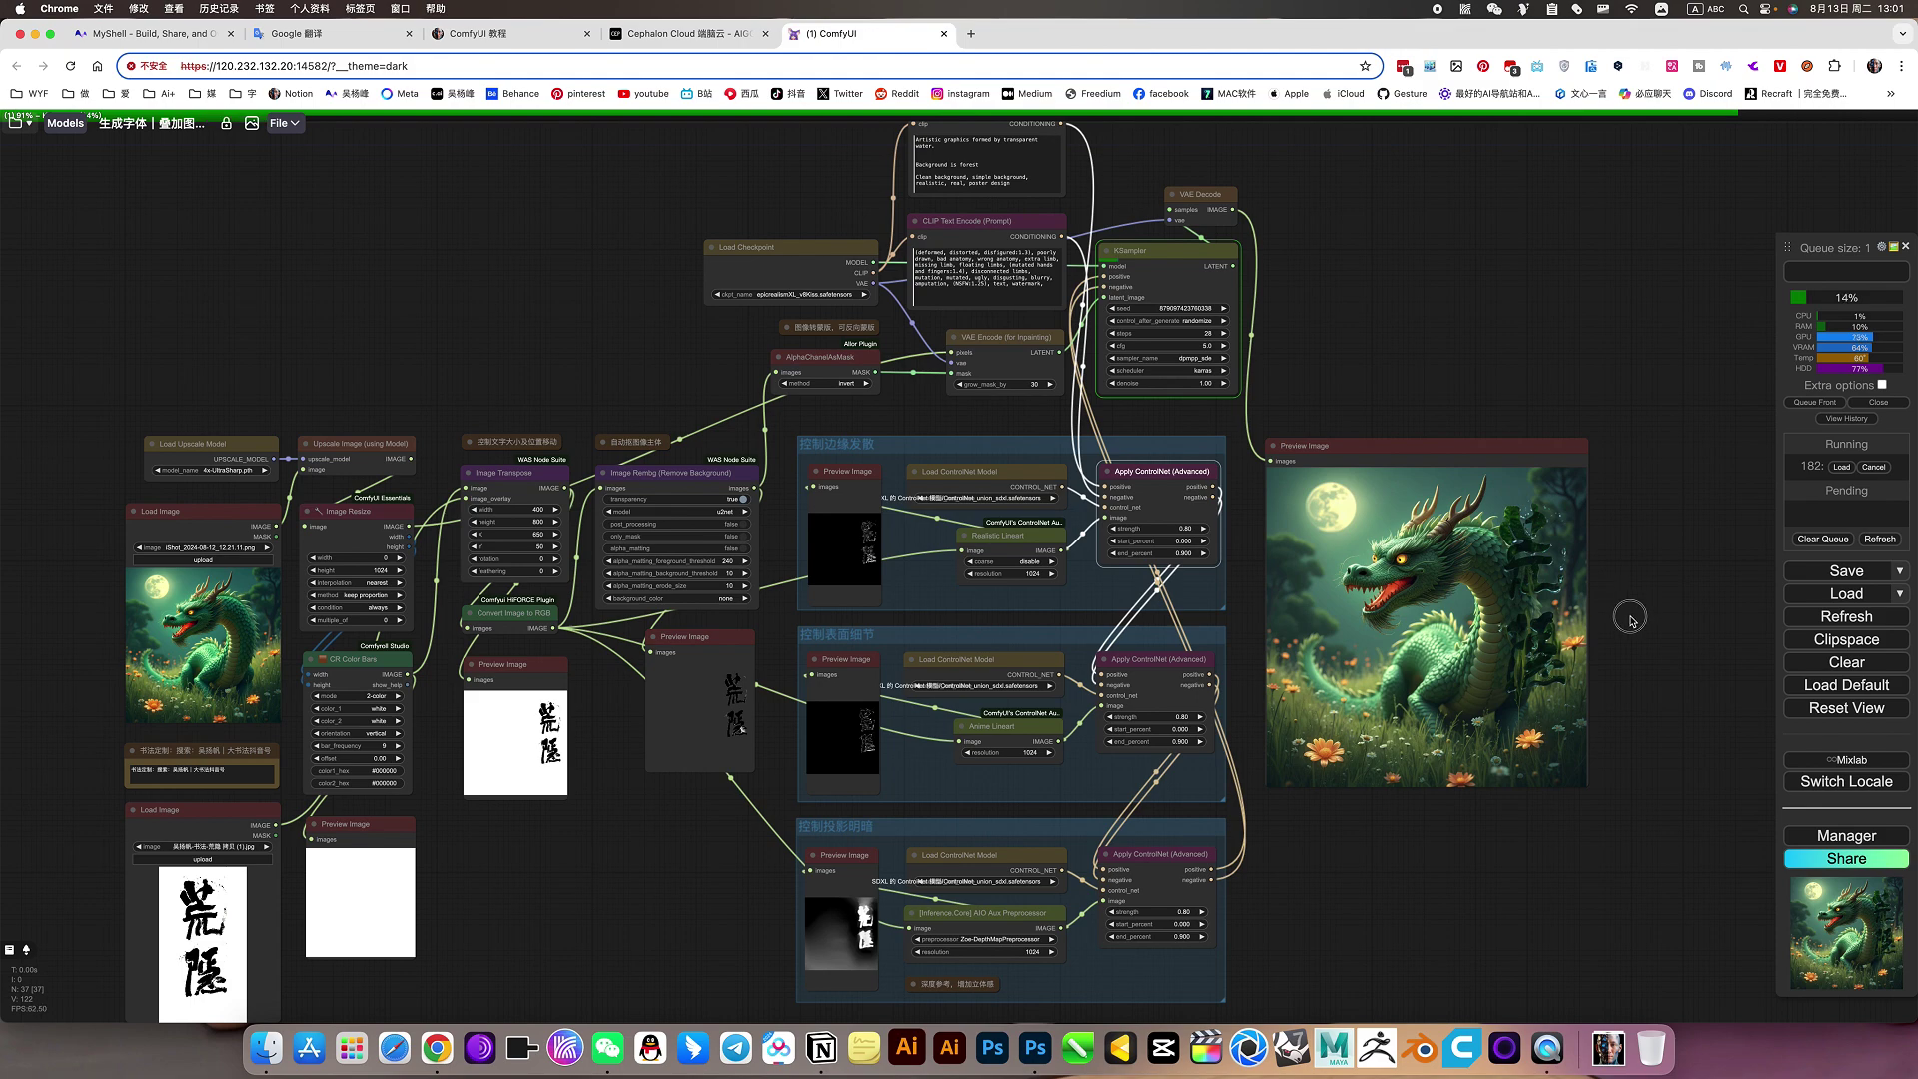
pyautogui.moveTo(1626, 612); pyautogui.dragTo(1609, 619)
pyautogui.scroll(4, 1576, 632)
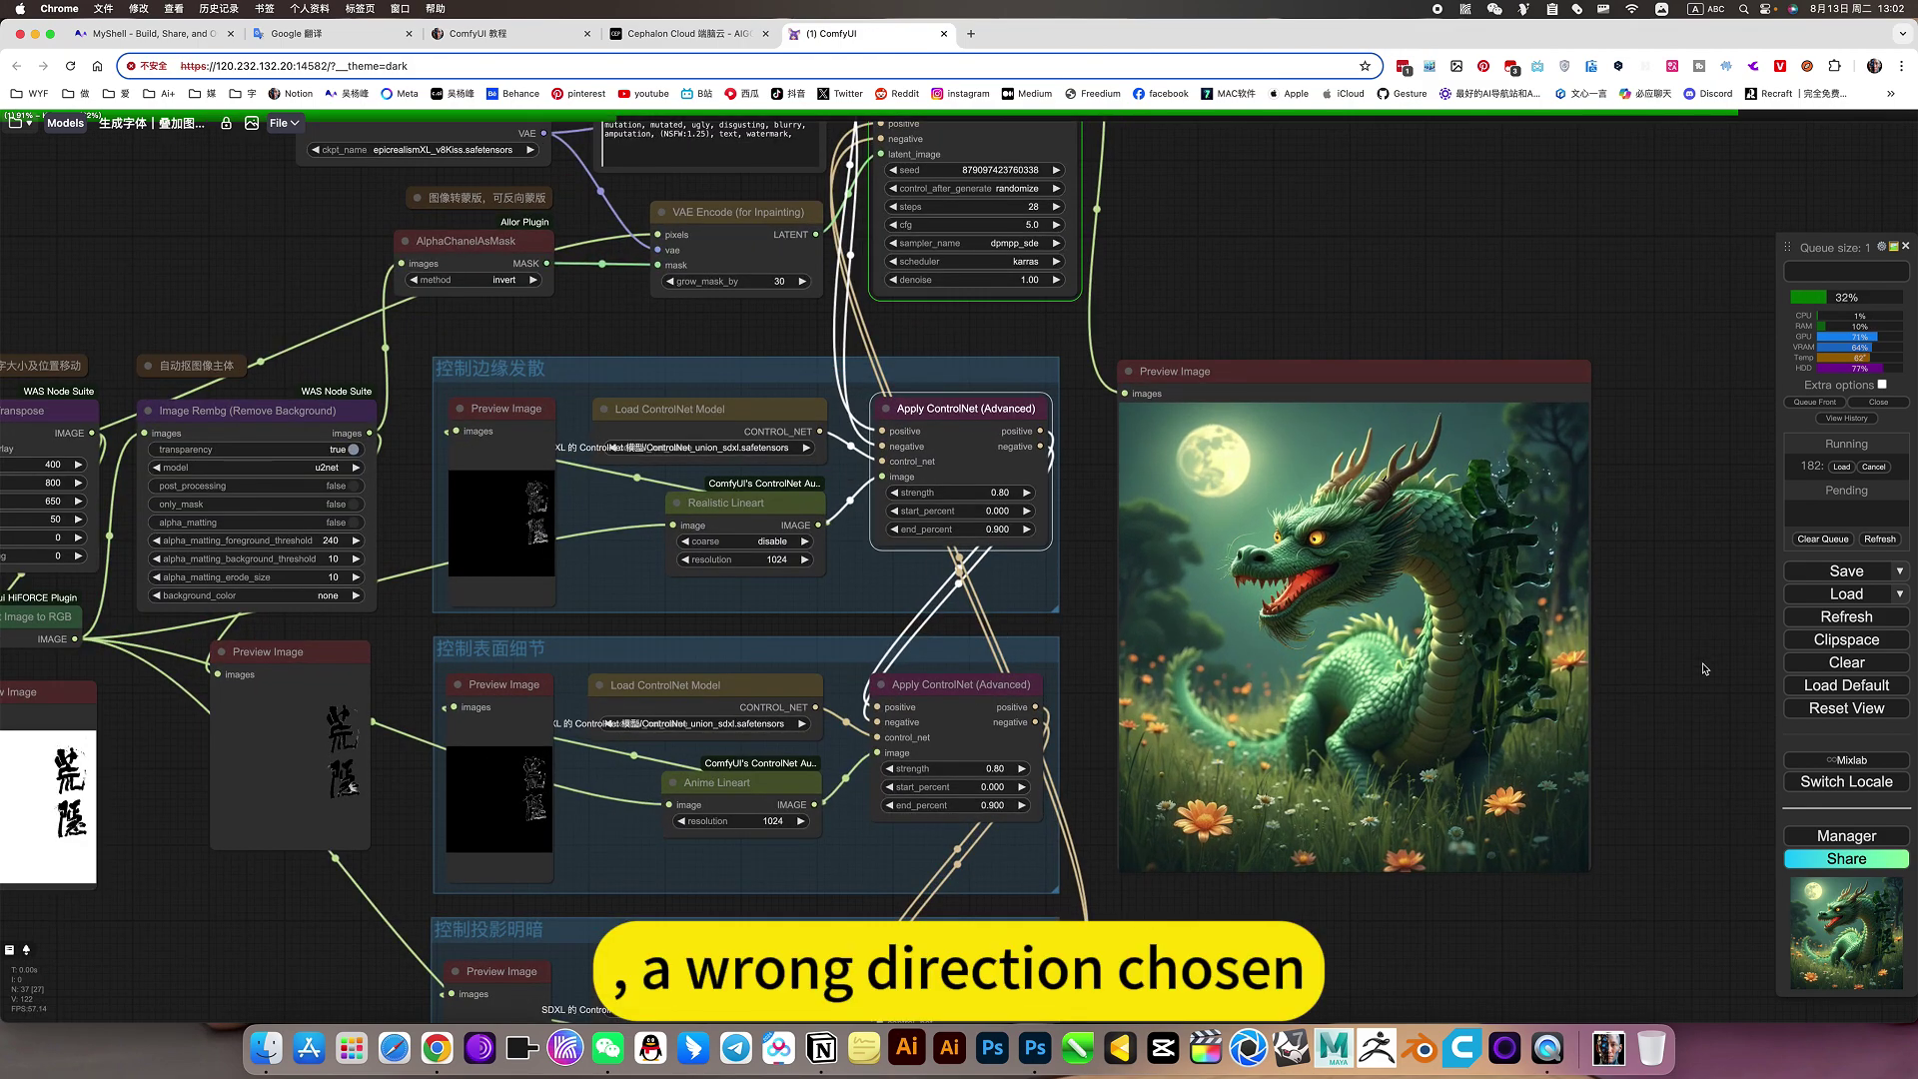
pyautogui.moveTo(1683, 652); pyautogui.dragTo(1673, 673)
pyautogui.scroll(-3, 1675, 672)
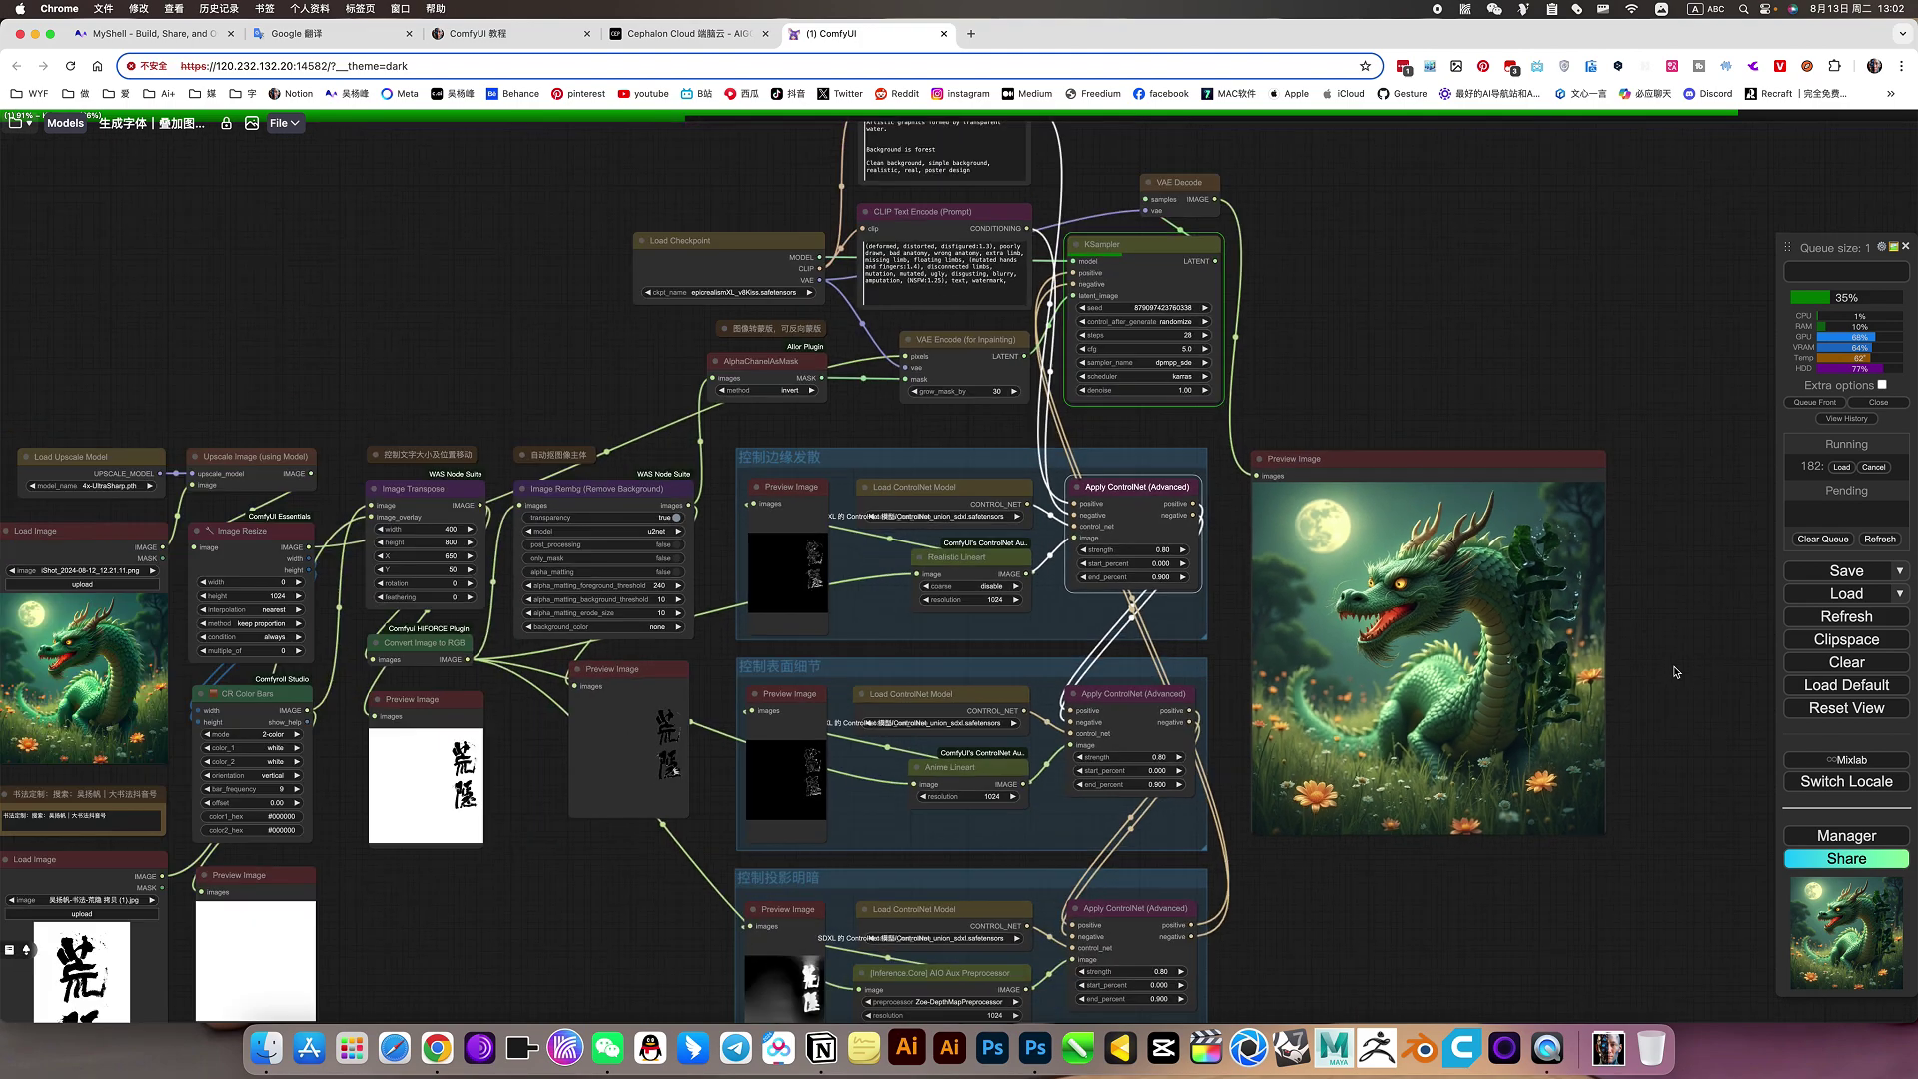
pyautogui.scroll(12, 1129, 550)
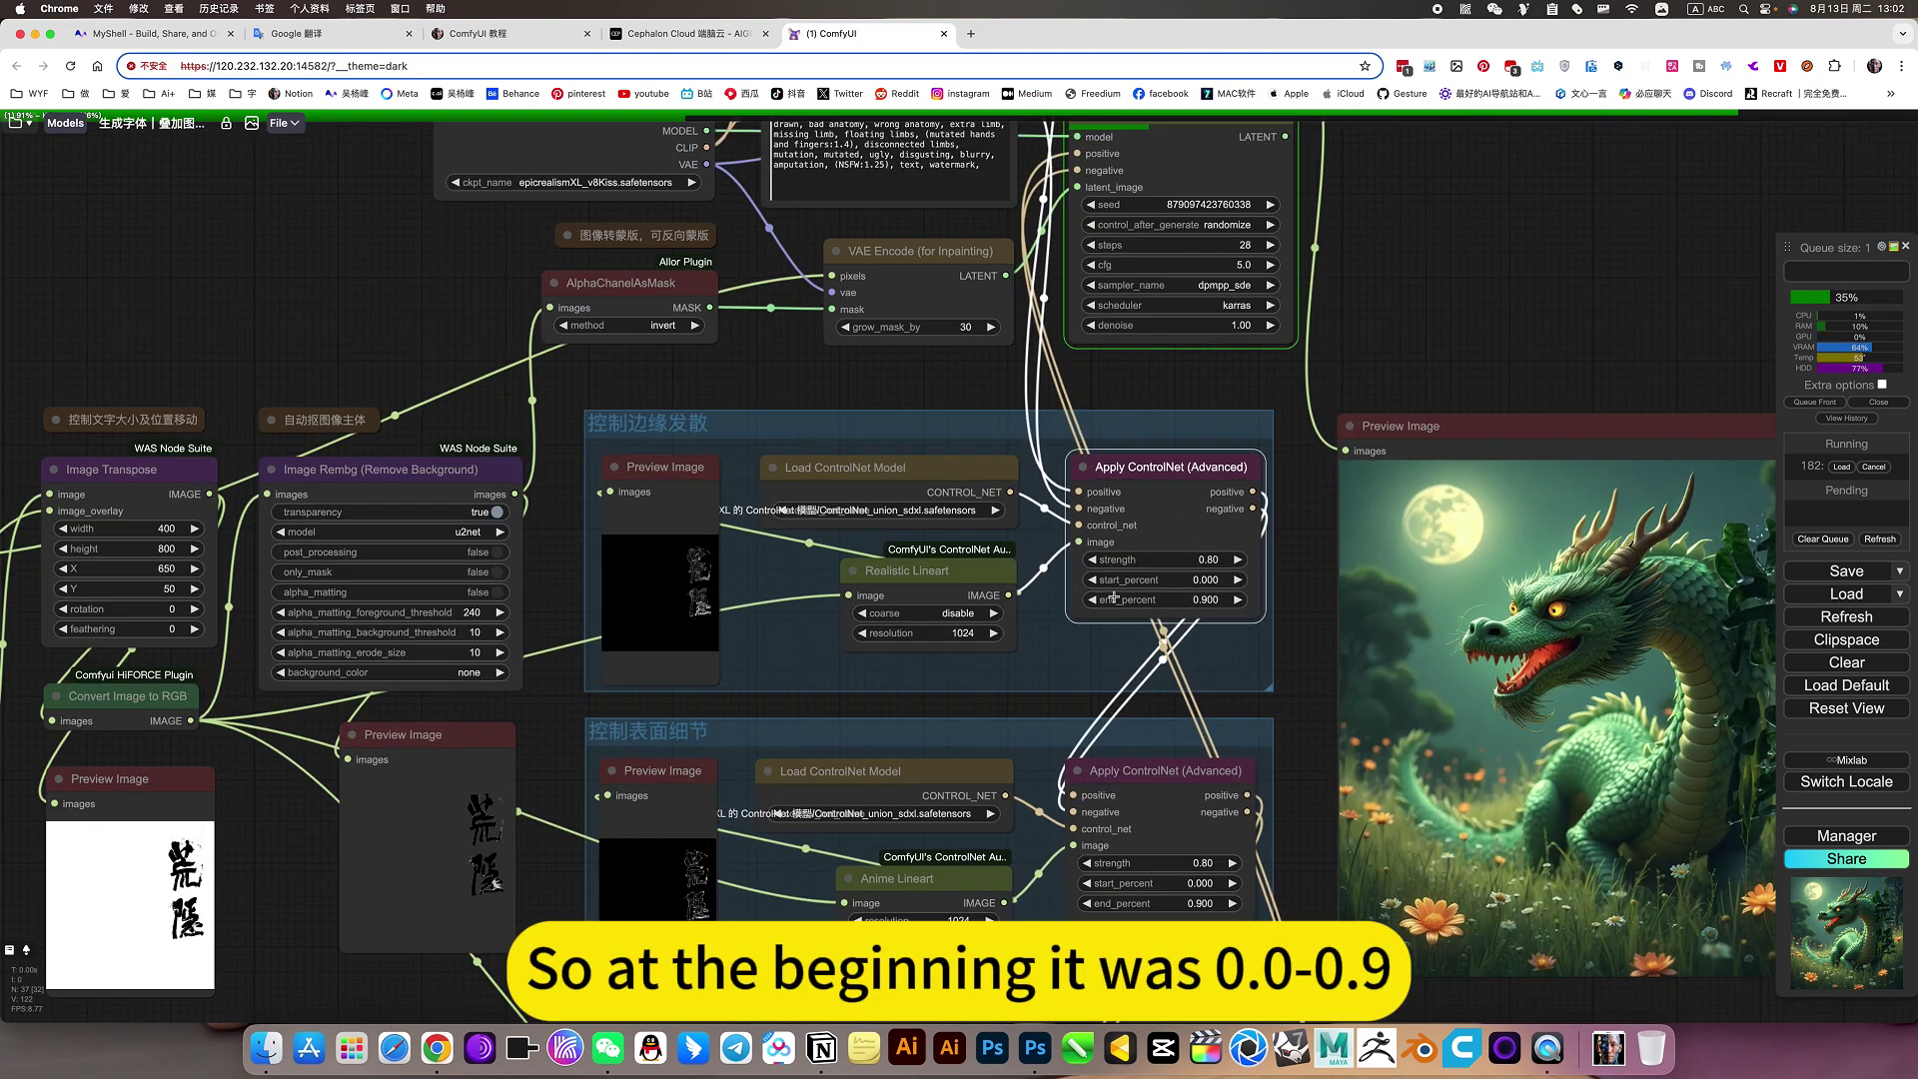
pyautogui.scroll(1, 1269, 578)
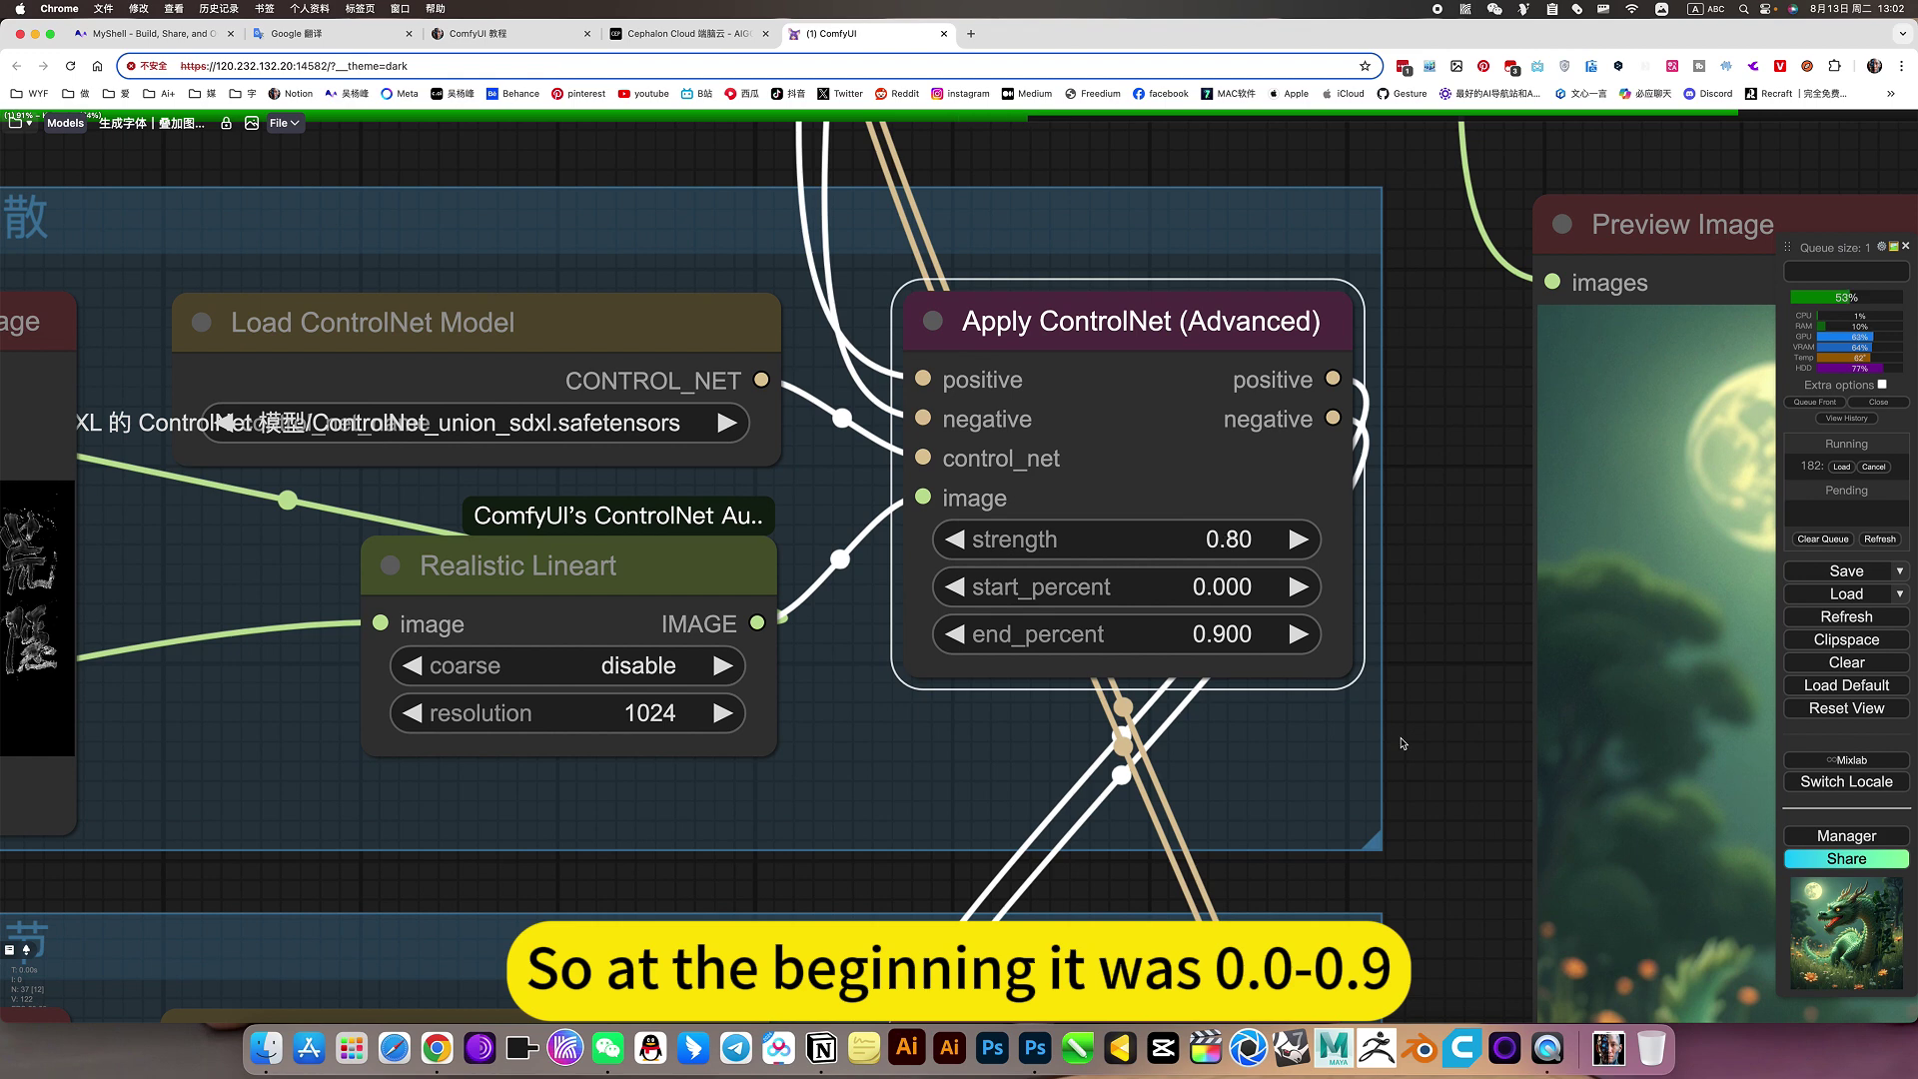
pyautogui.scroll(-10, 1229, 540)
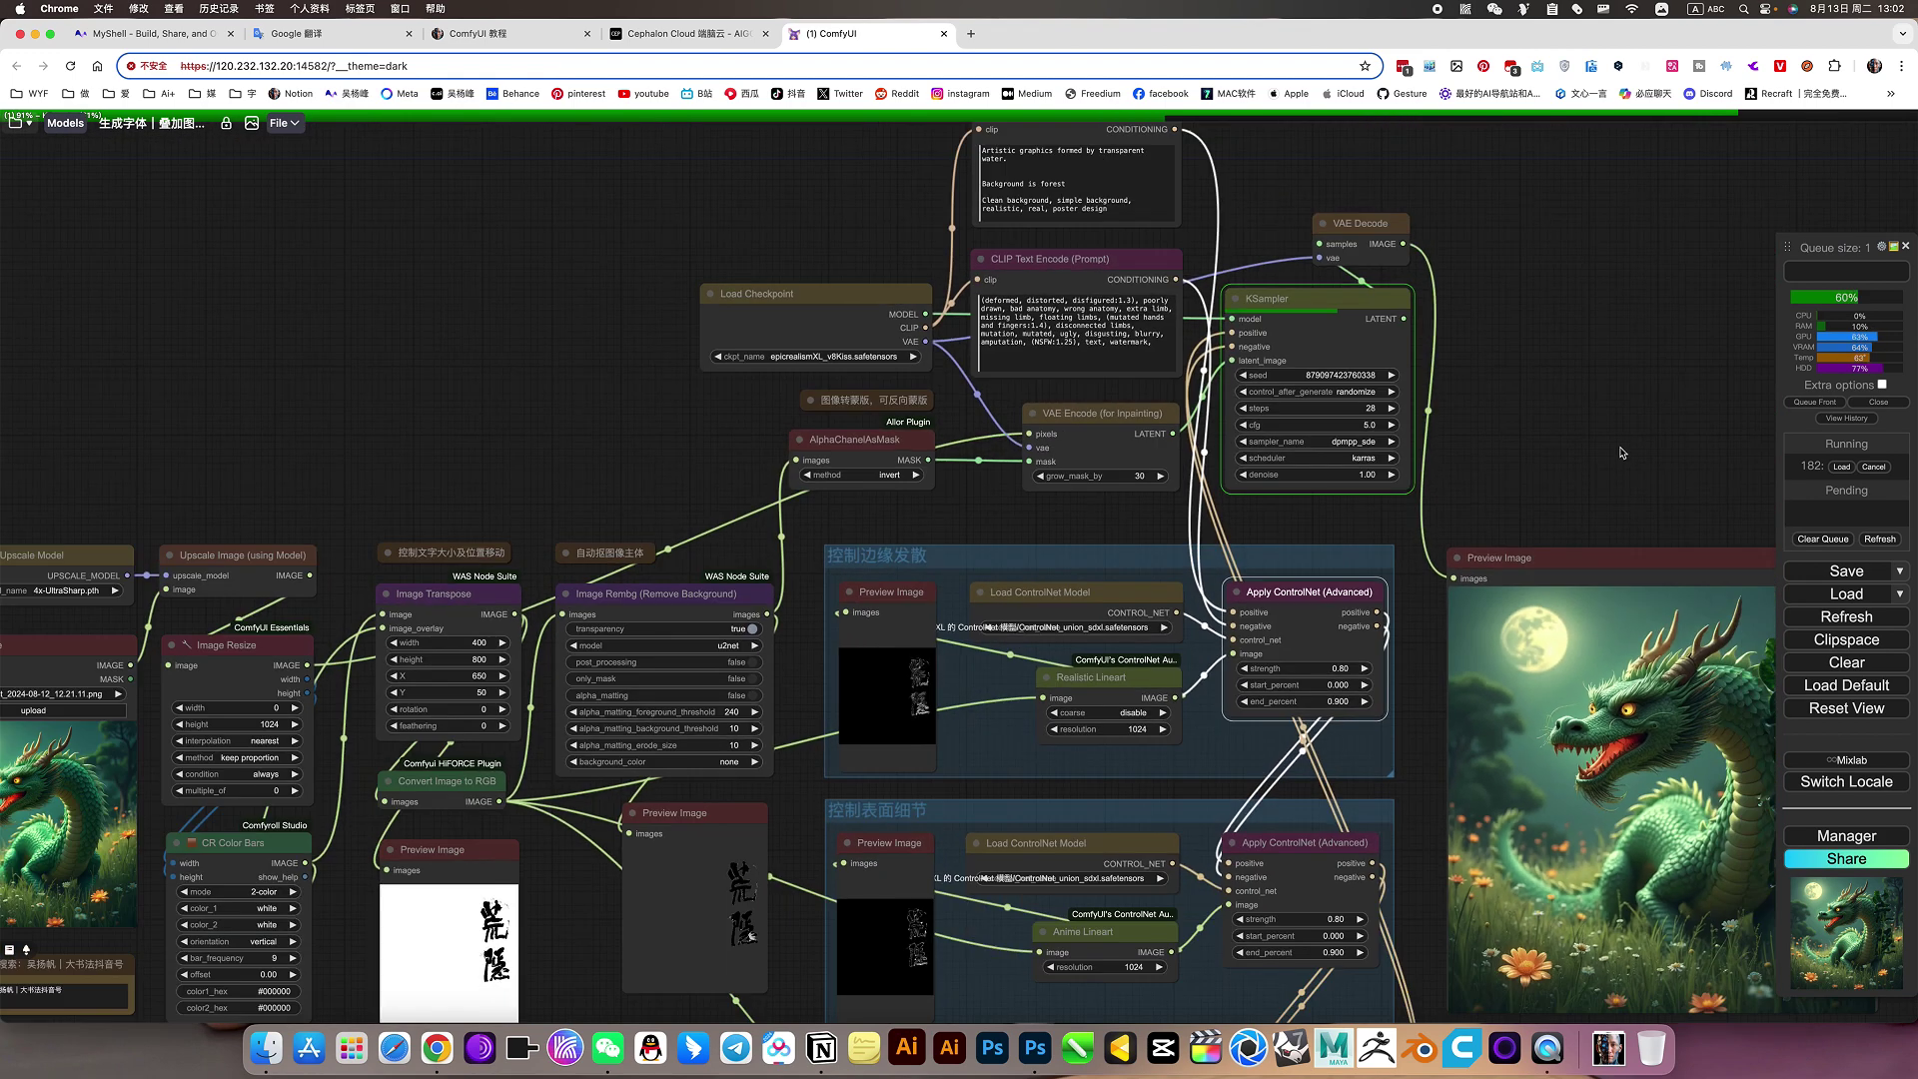
pyautogui.moveTo(1449, 442); pyautogui.dragTo(1057, 426)
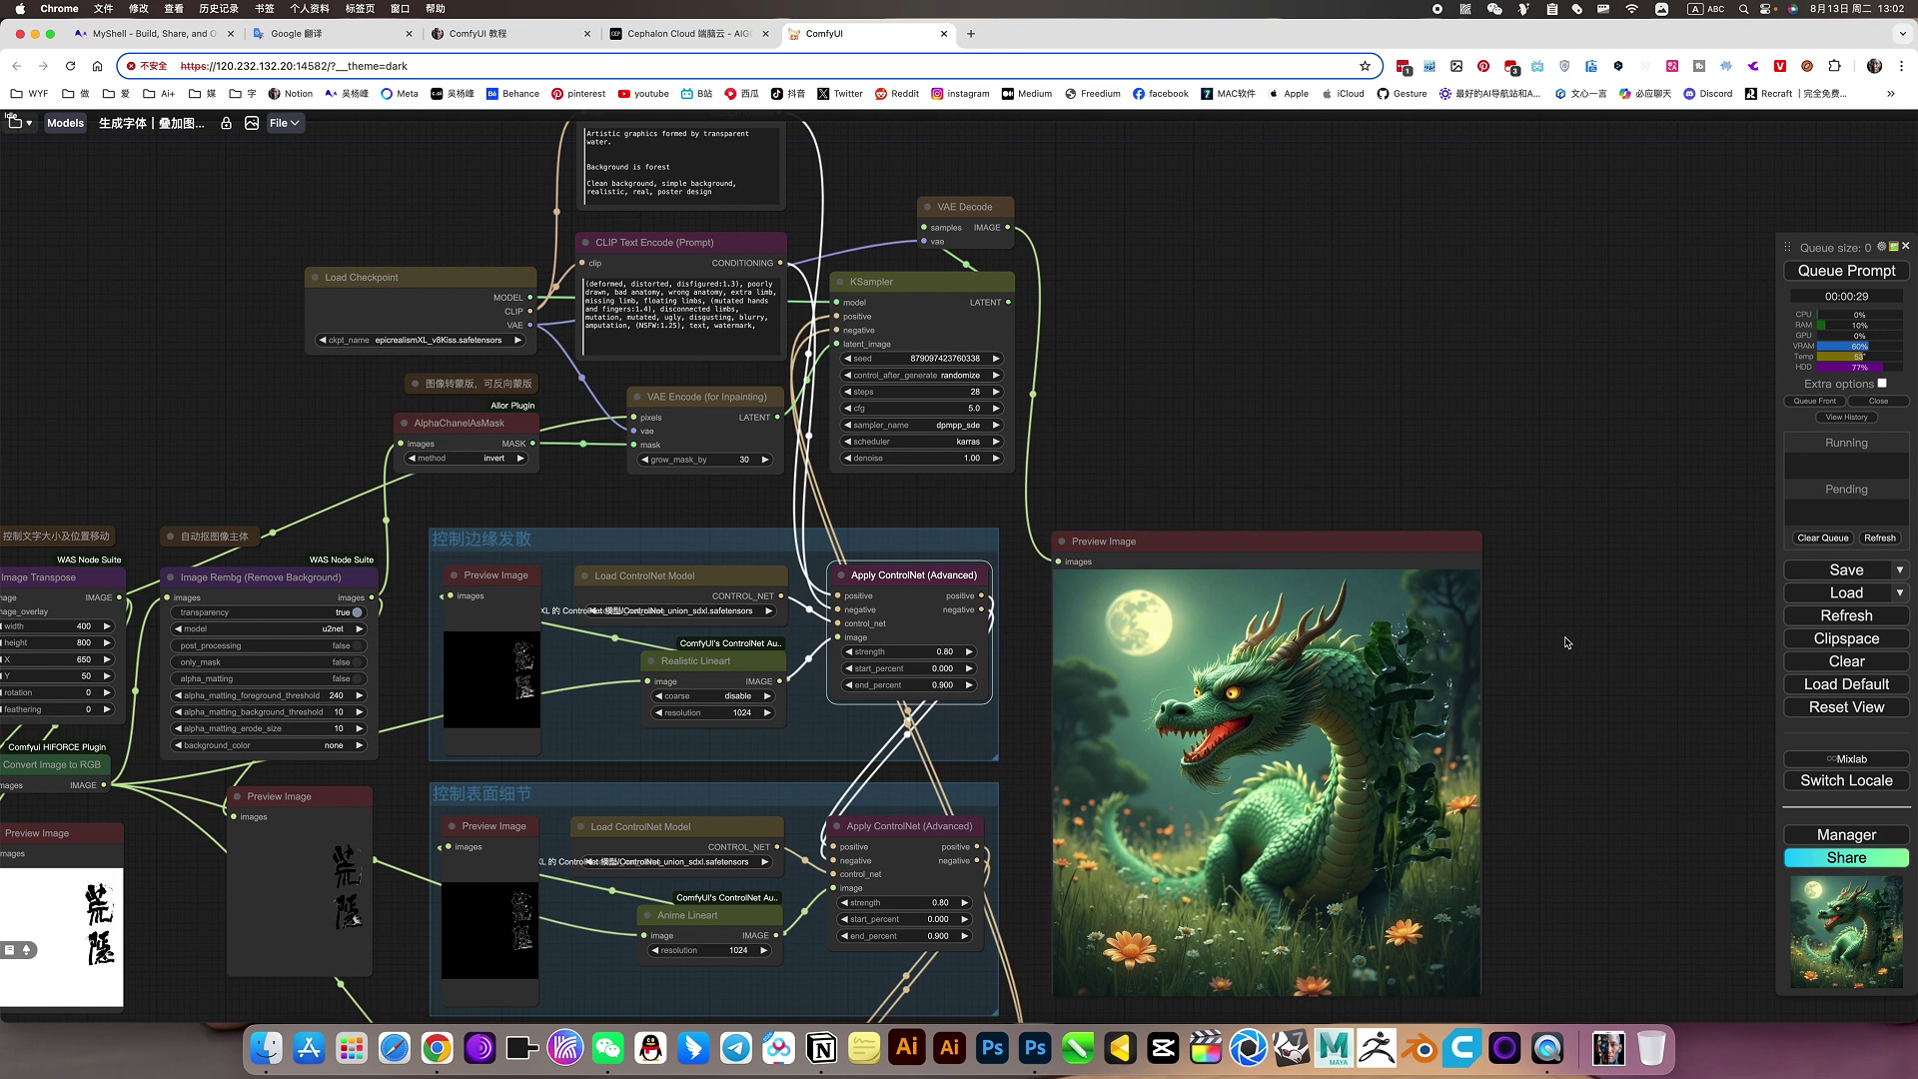
# - Deselect the ControlNet node, view the new lettering variant and queue one more random-seed generation
pyautogui.click(1574, 667)
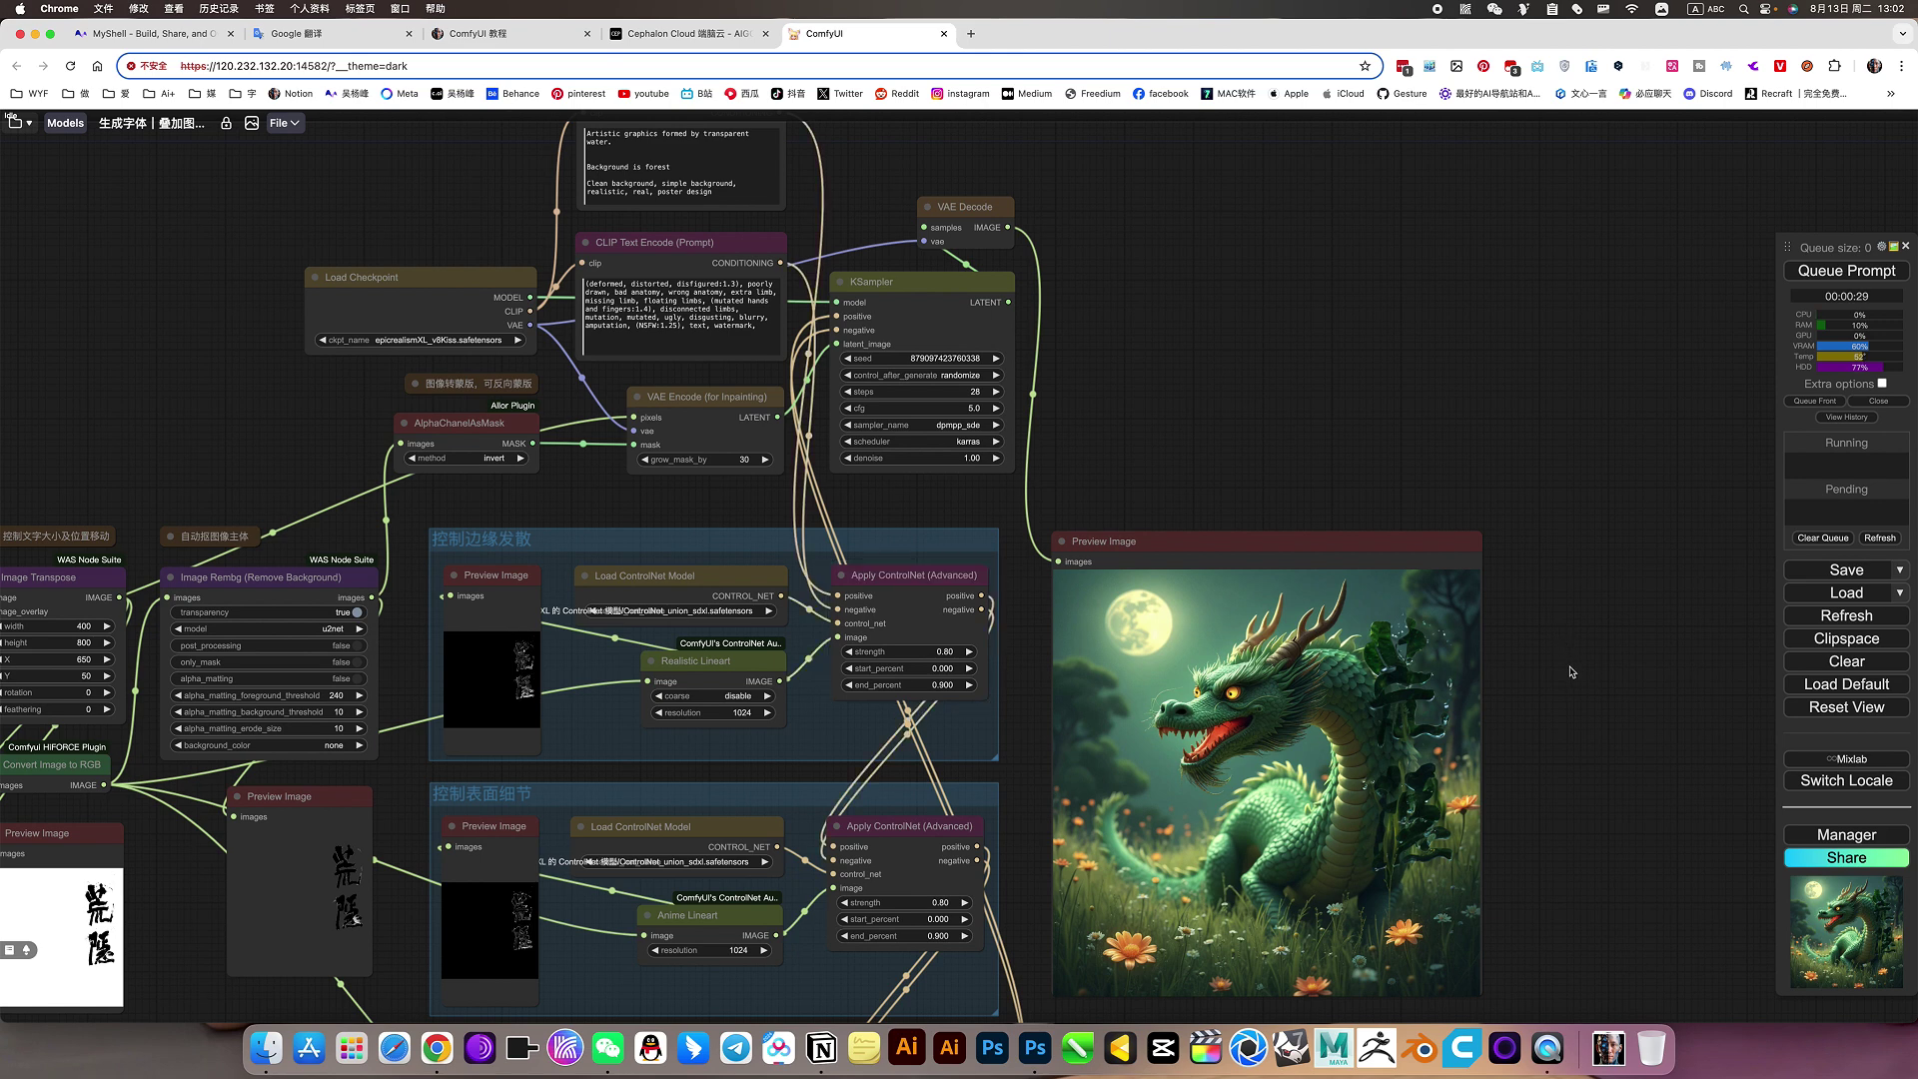
pyautogui.moveTo(1557, 705); pyautogui.dragTo(1597, 646)
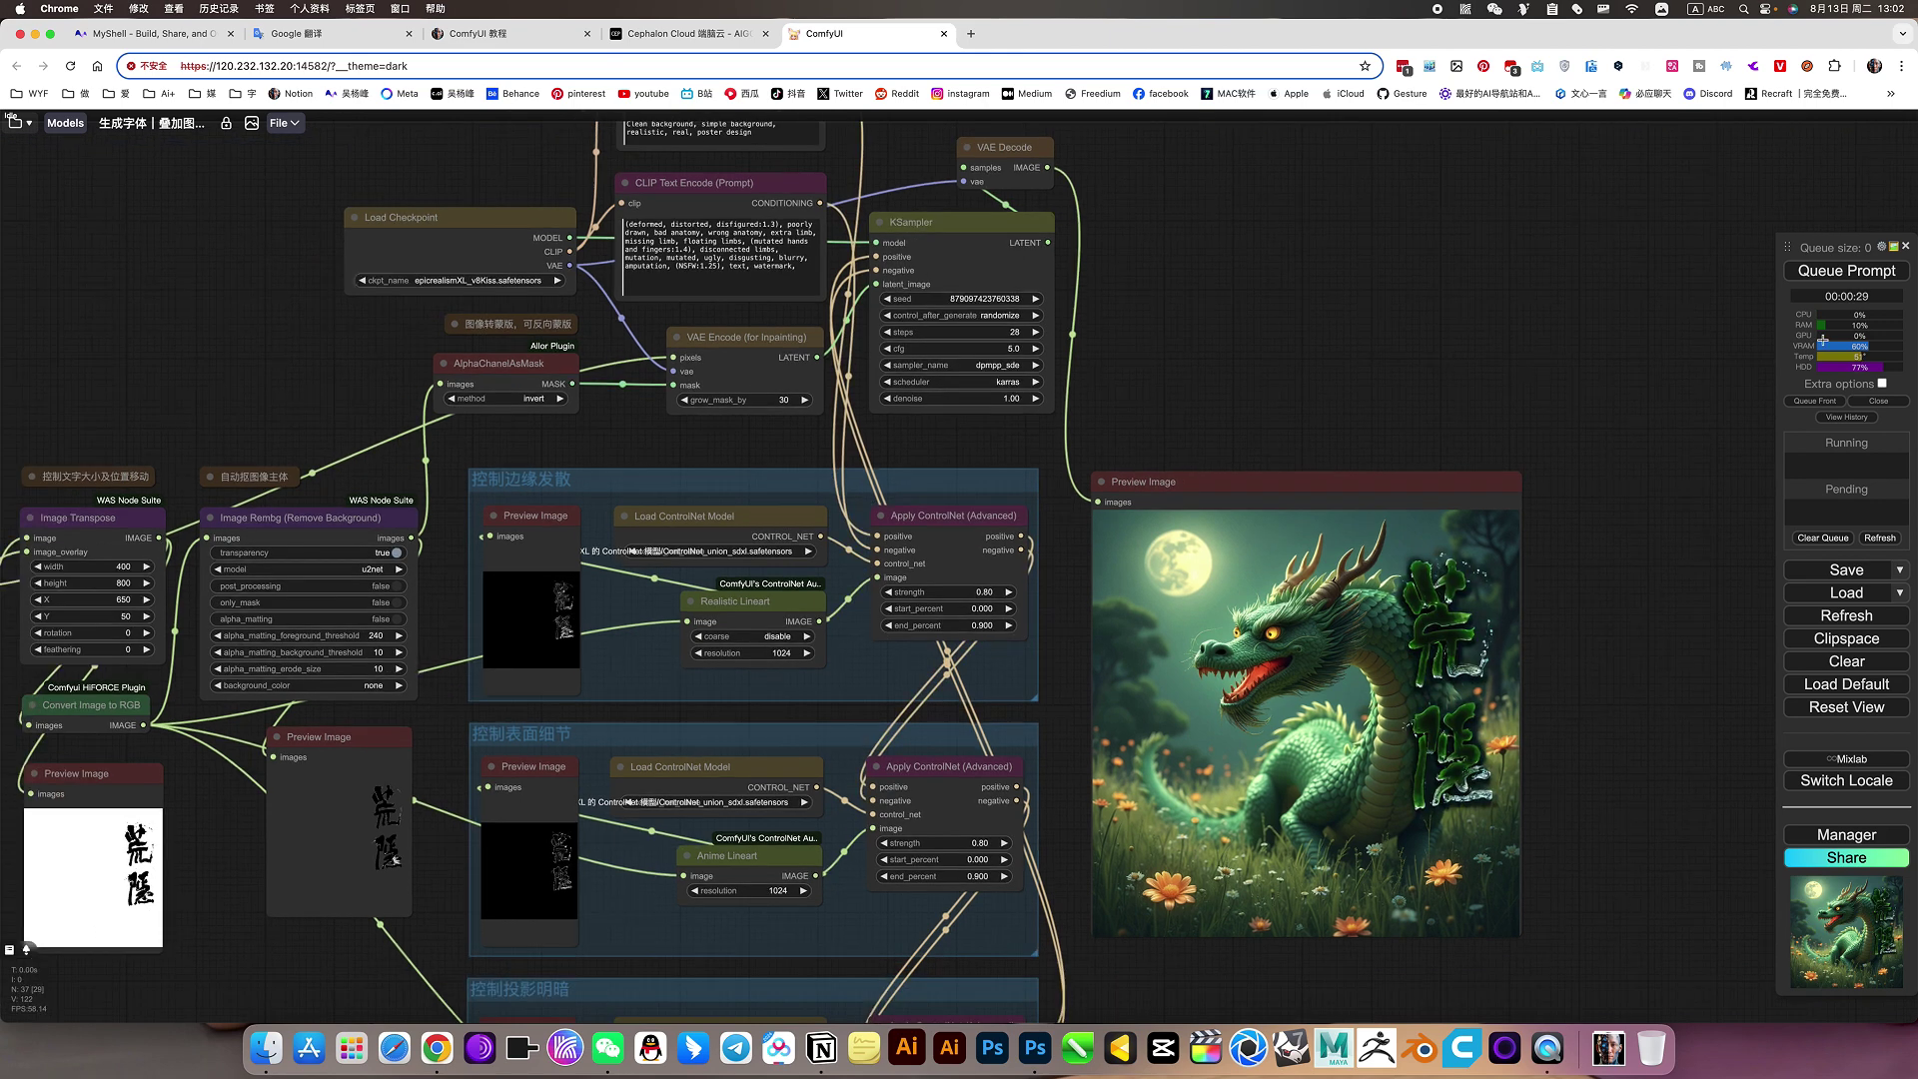
pyautogui.click(1848, 271)
# - Compare the lettering in the final preview before and after the queued generation finishes
pyautogui.scroll(-3, 1621, 651)
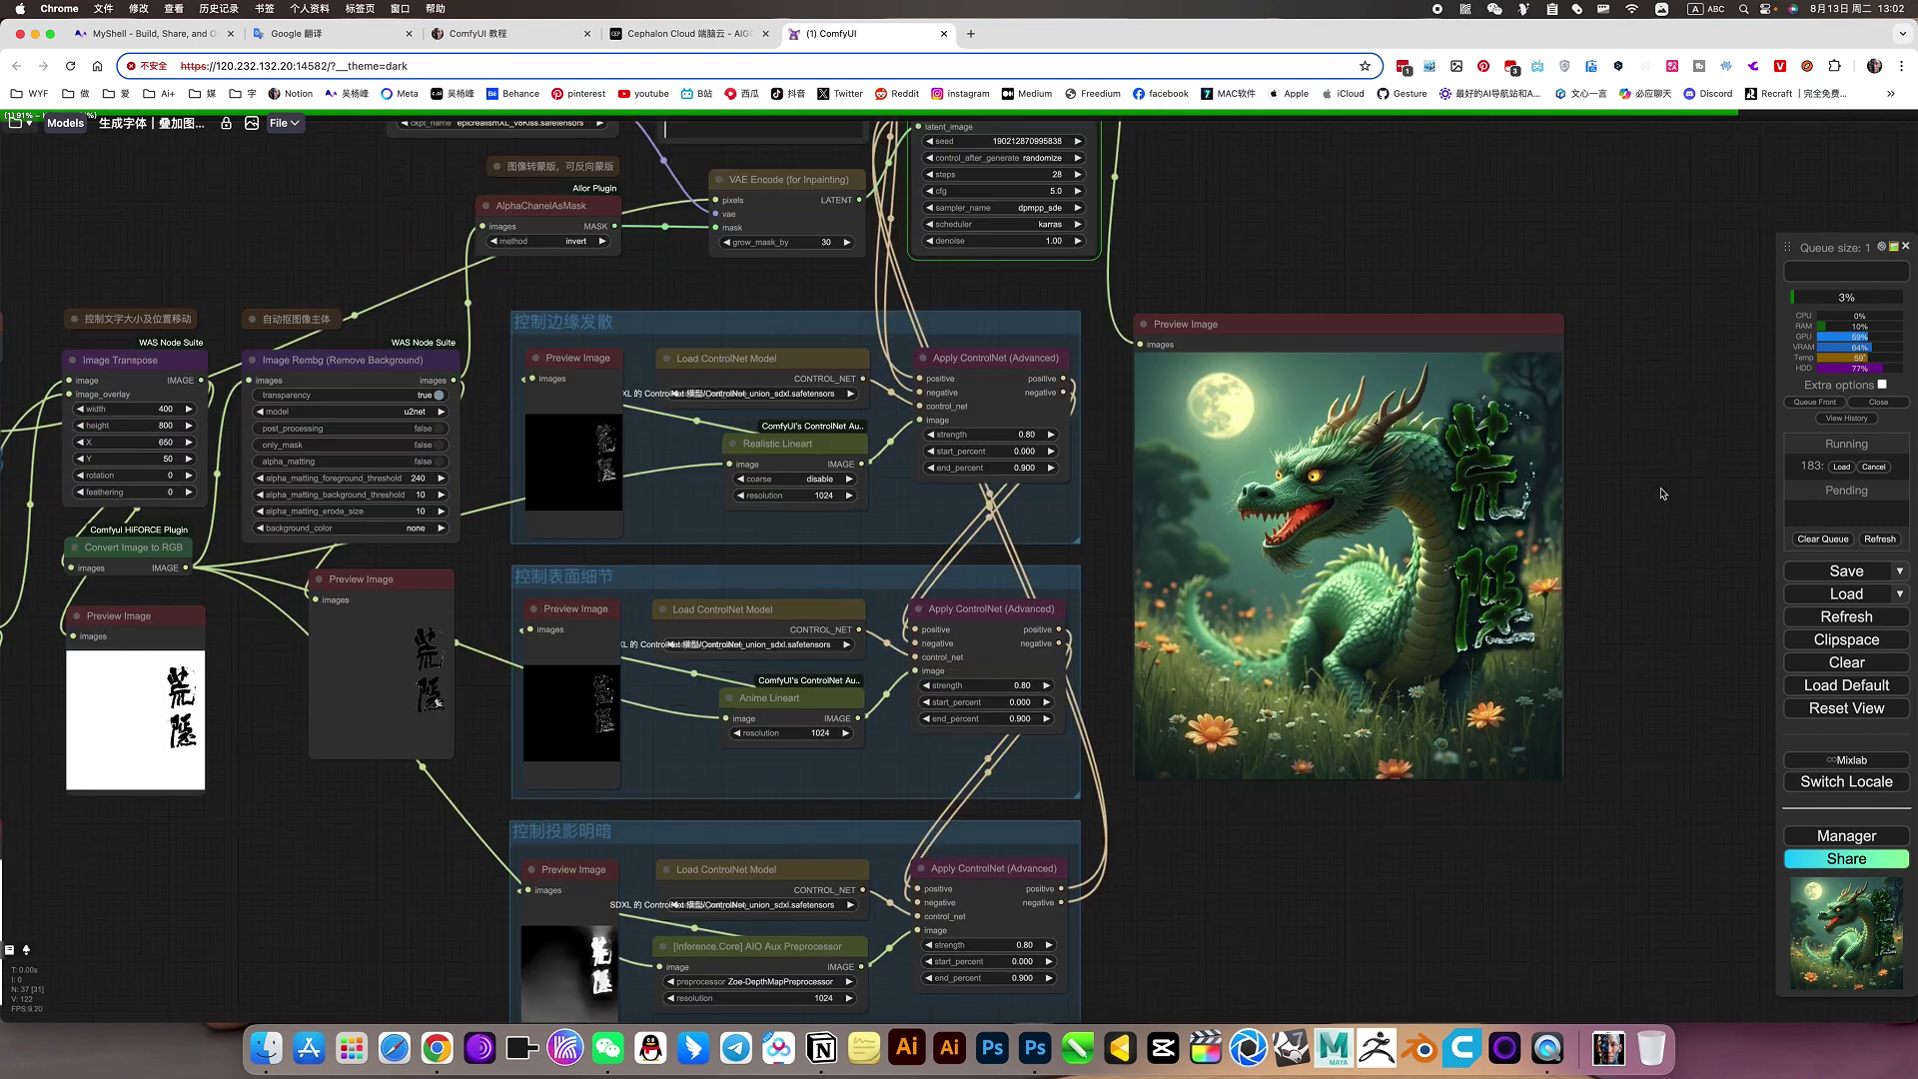
pyautogui.scroll(-1, 1618, 604)
pyautogui.scroll(2, 1618, 604)
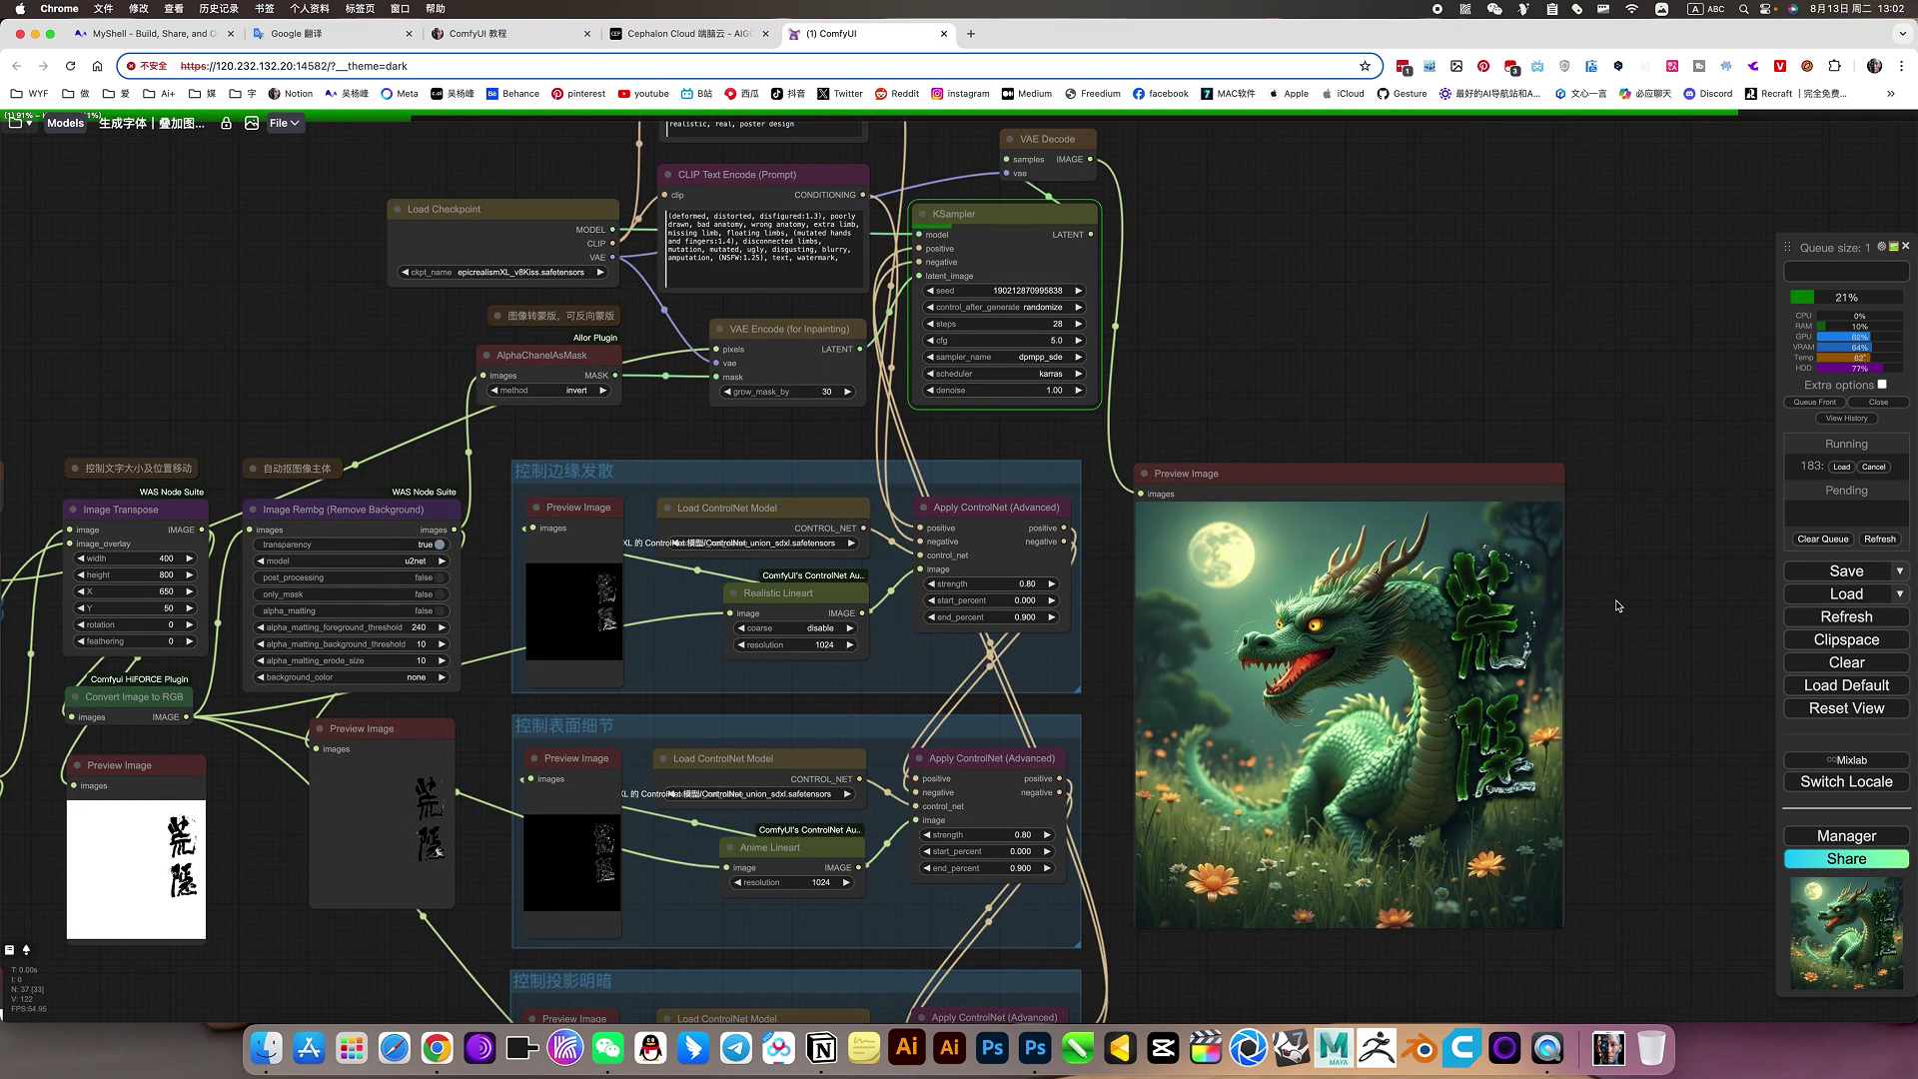
pyautogui.scroll(-2, 1619, 605)
pyautogui.scroll(4, 1329, 787)
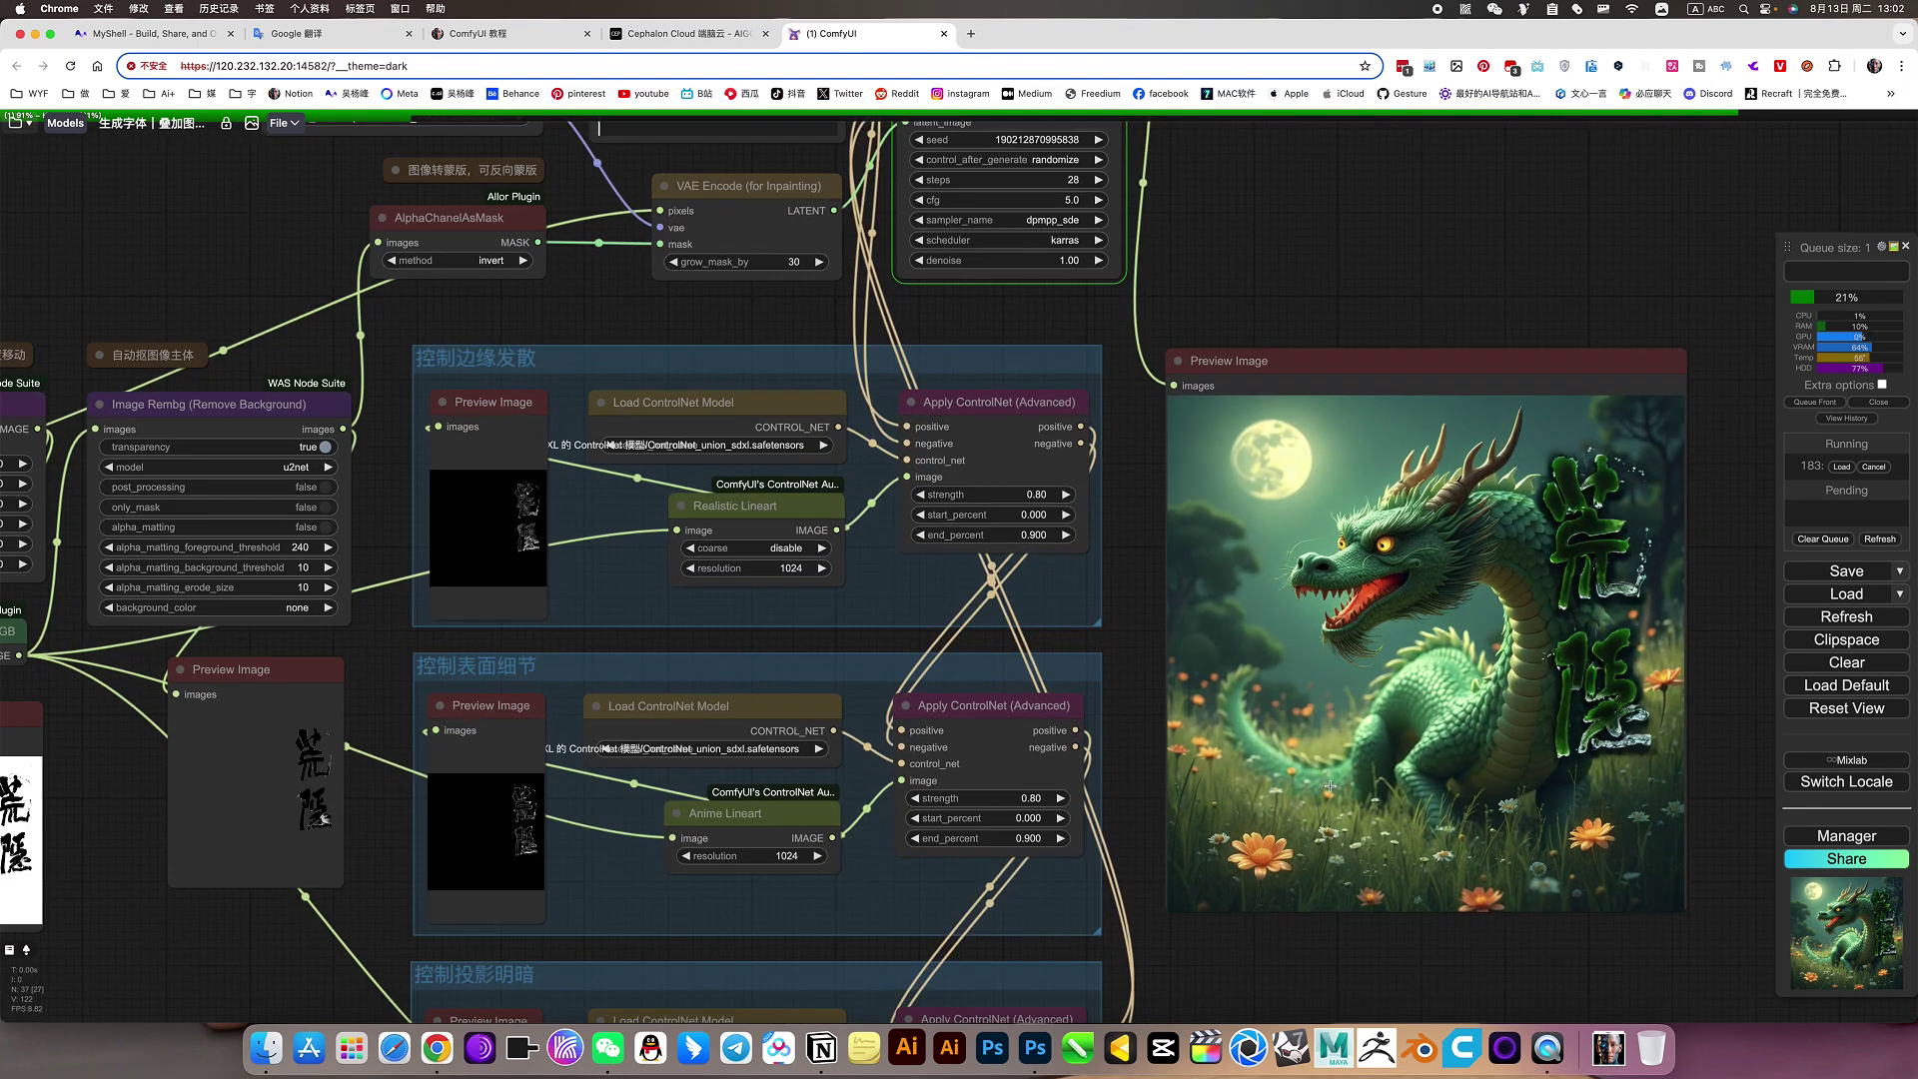
pyautogui.scroll(-3, 1329, 787)
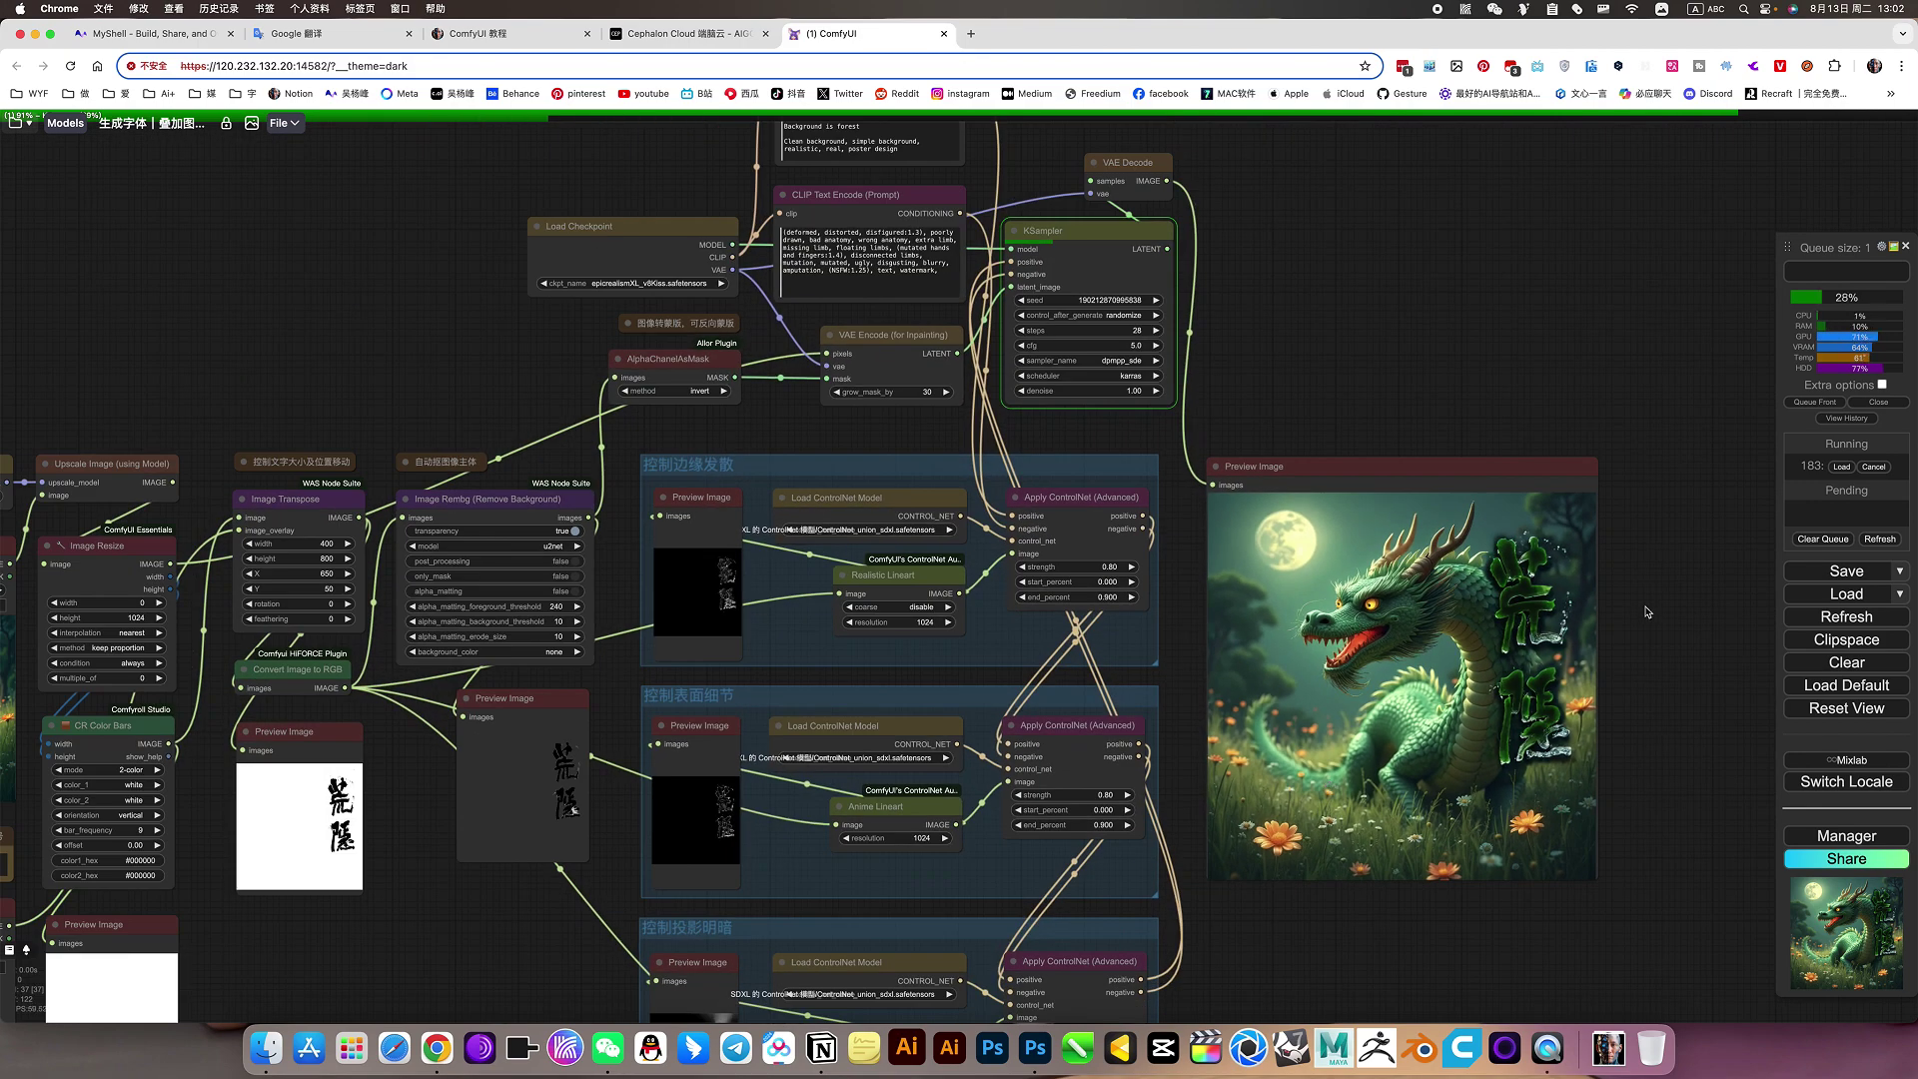
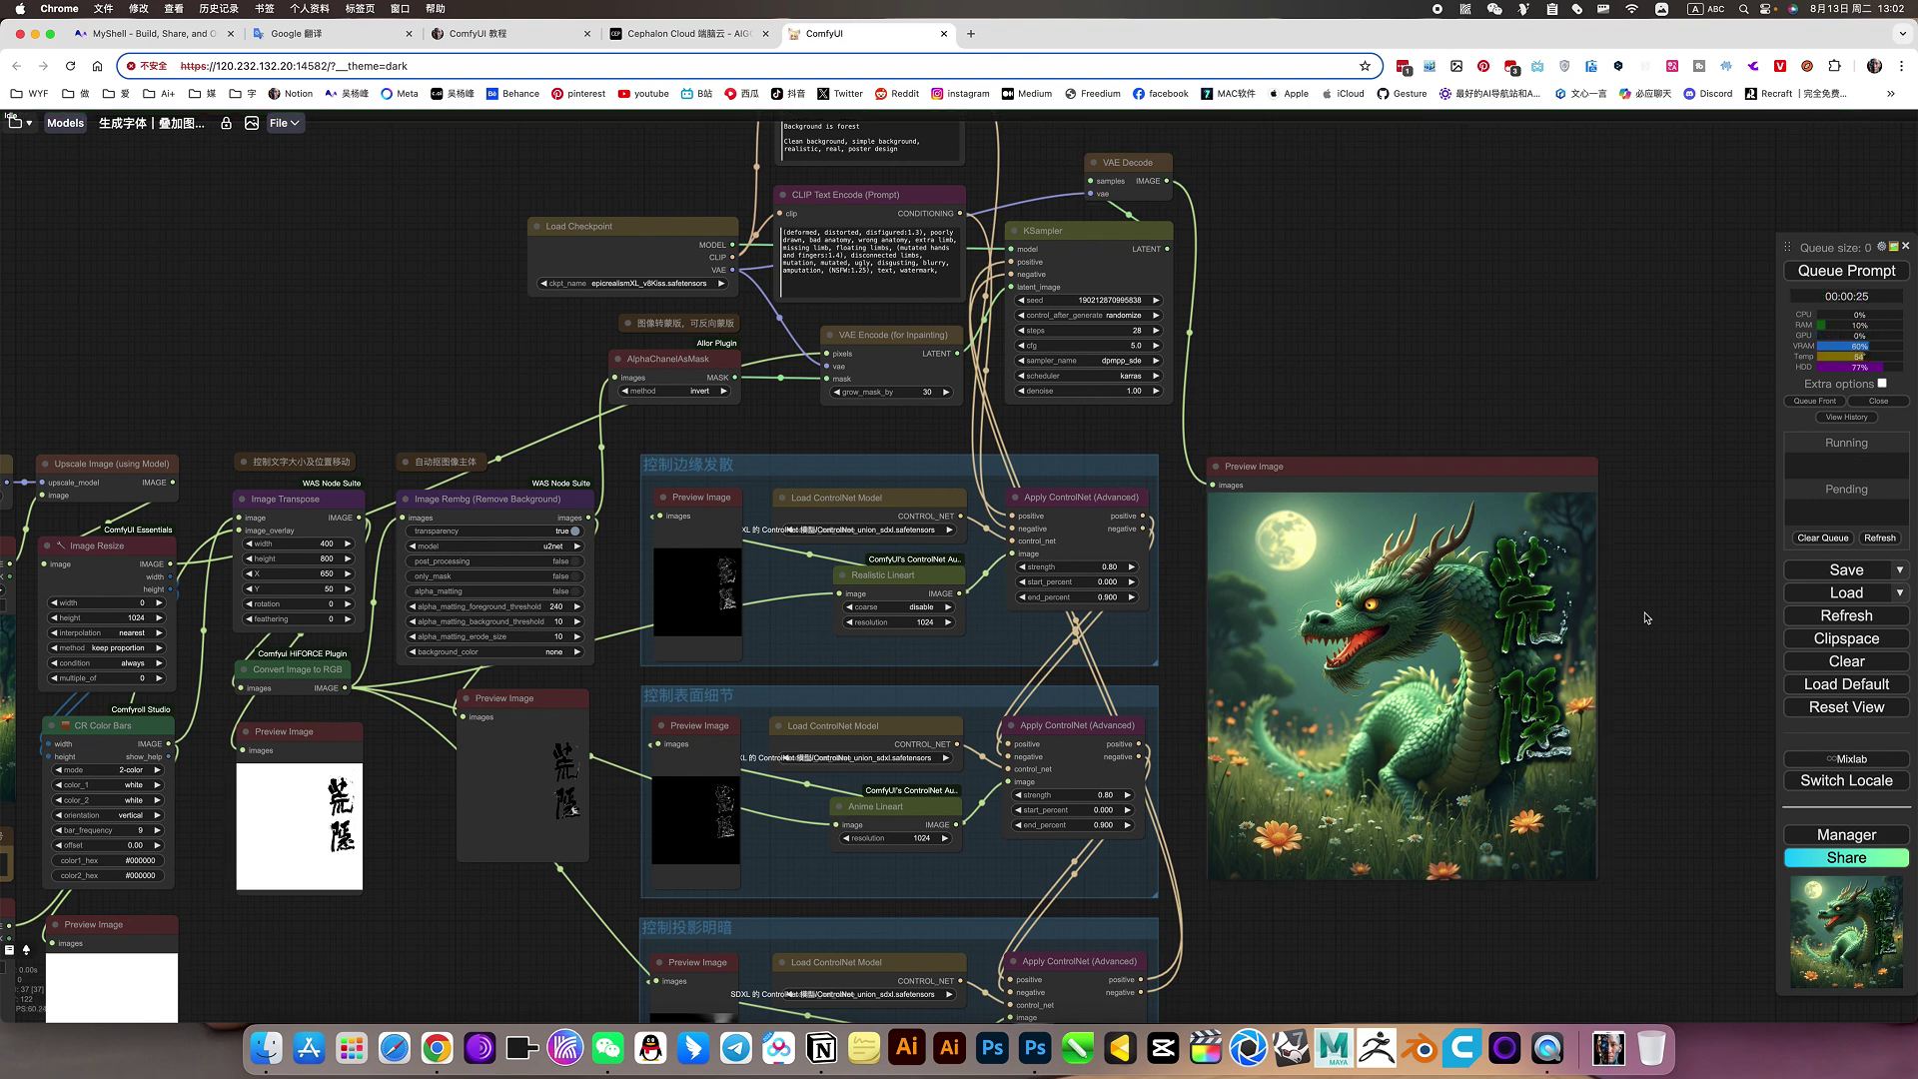
pyautogui.scroll(-3, 1648, 559)
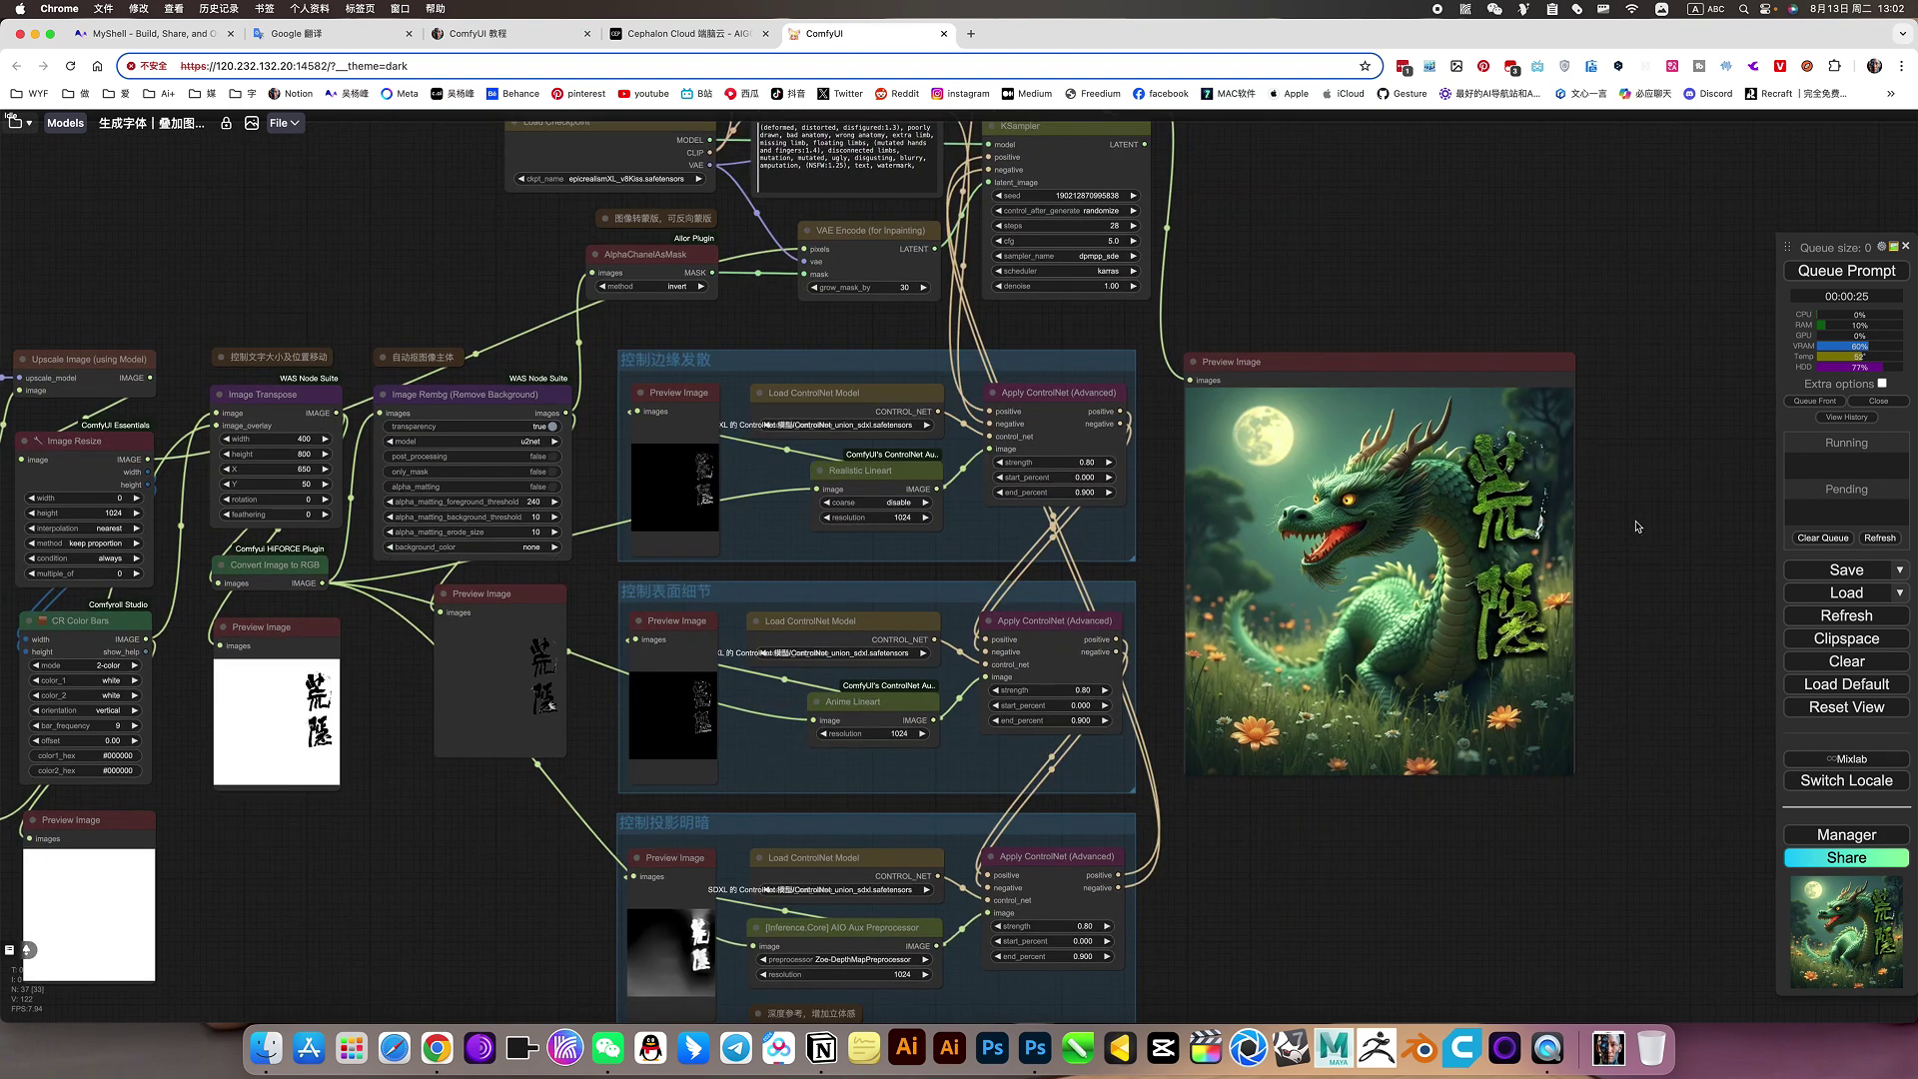
# - In Google Translate, prefix the Chinese phrase with 蓝色明亮 so it reads 蓝色明亮透明的水形成的艺术图形 and copy the English translation
pyautogui.click(292, 33)
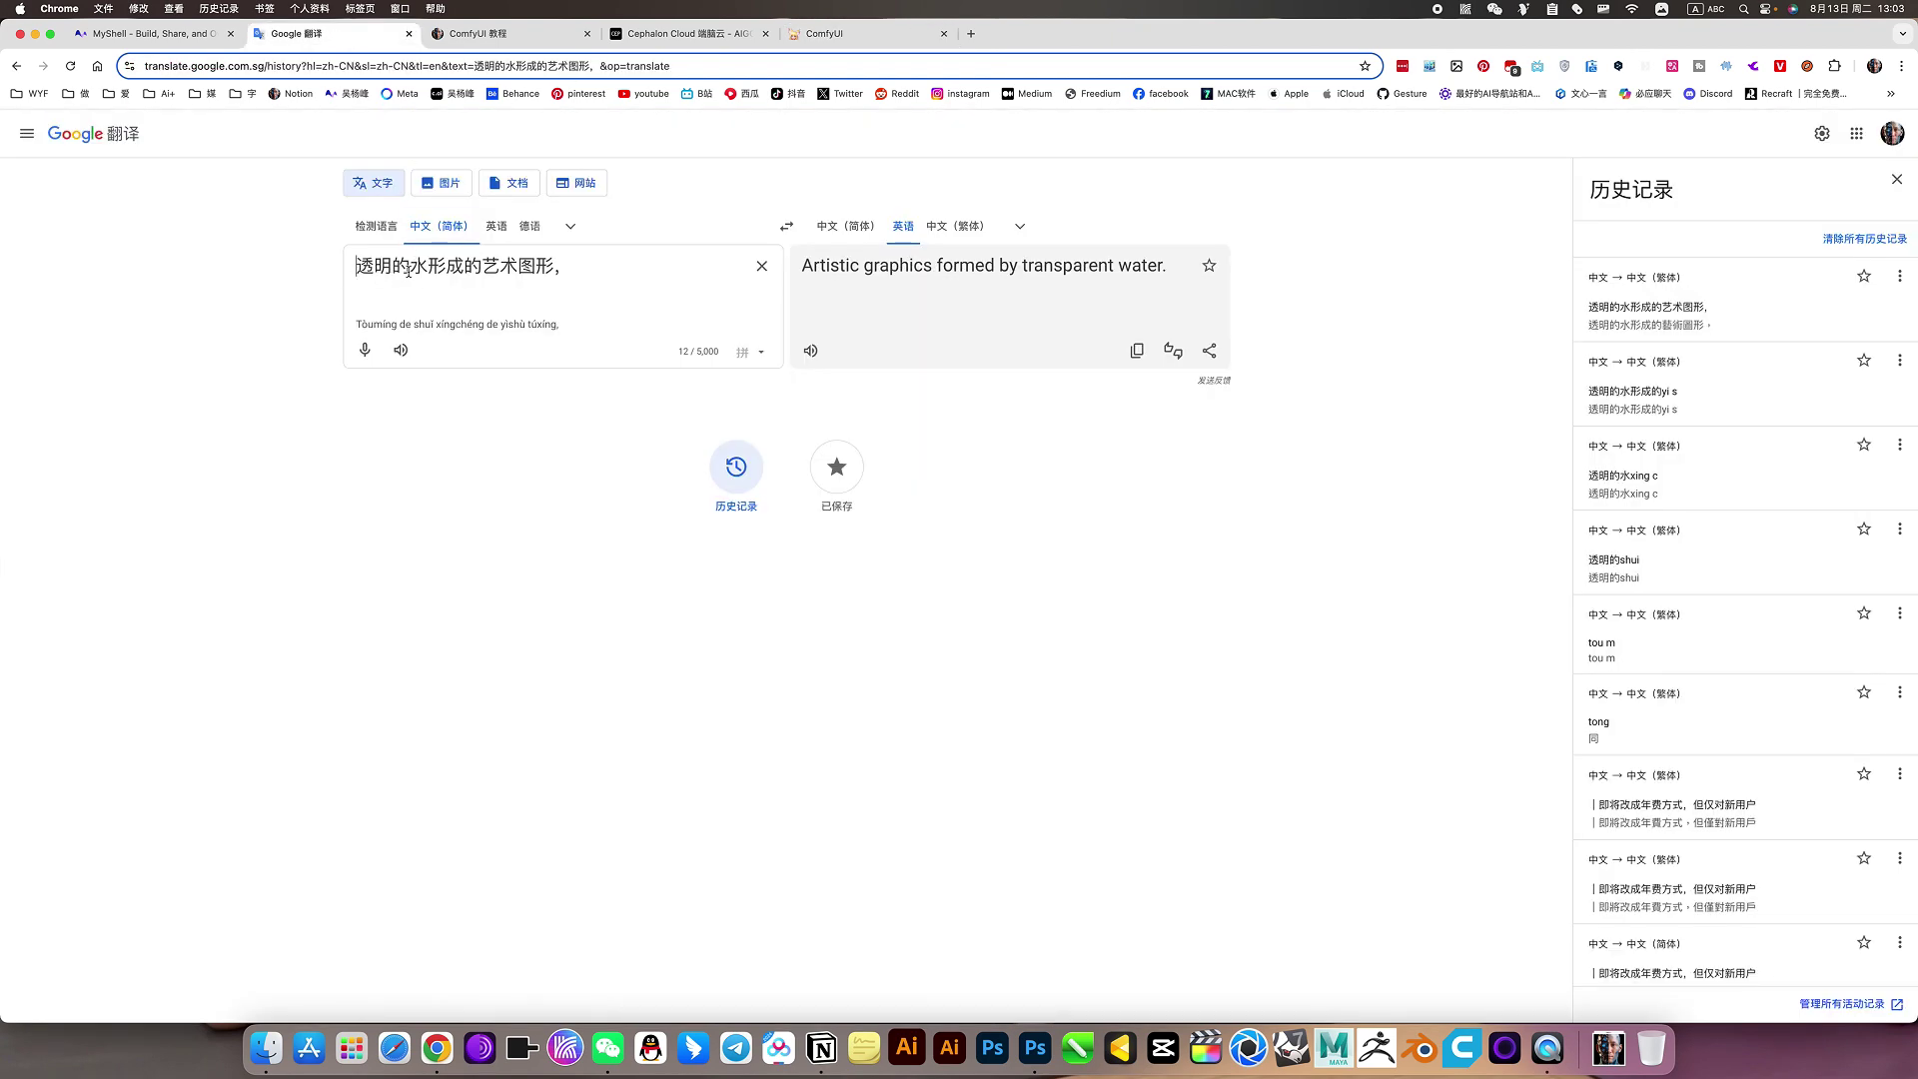
pyautogui.write('lans')
pyautogui.press('BackSpace')
pyautogui.press('BackSpace')
pyautogui.press('BackSpace')
pyautogui.press('BackSpace')
pyautogui.hotkey('ctrl', 'space')
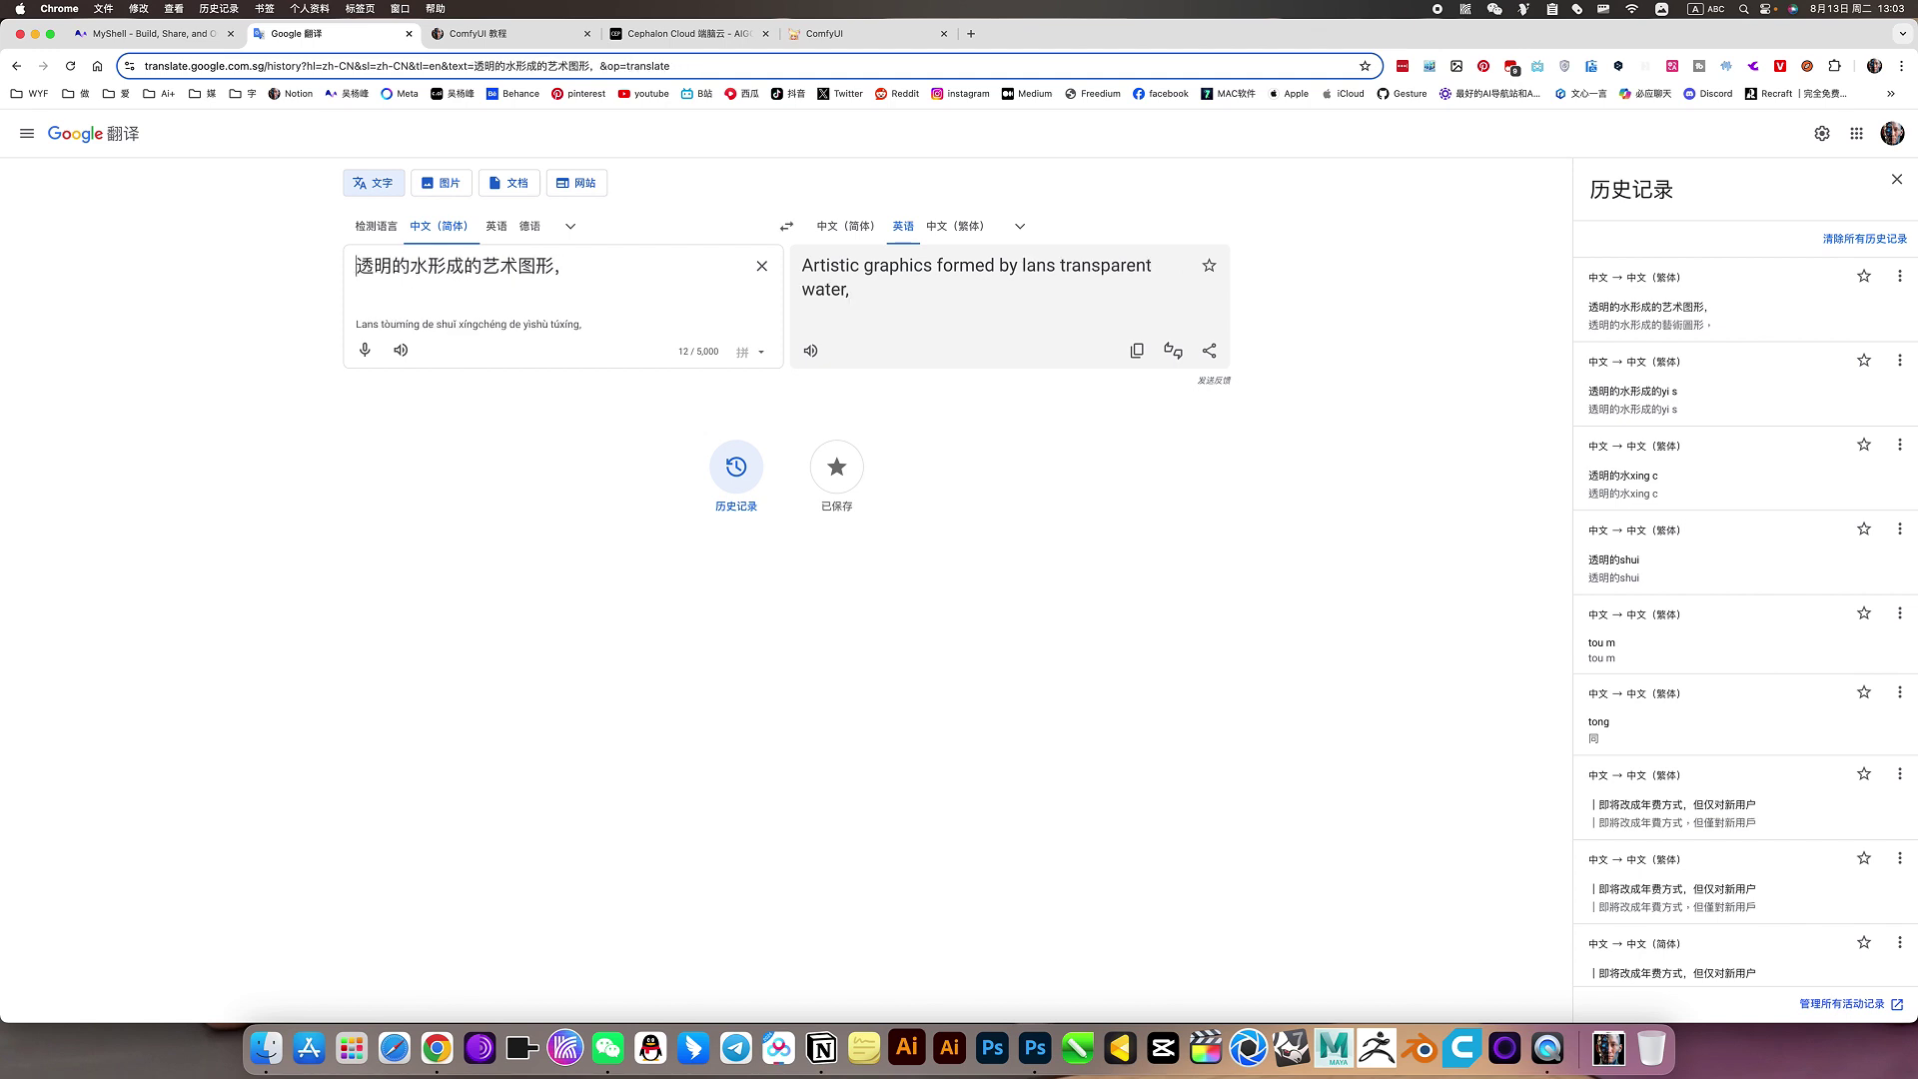
pyautogui.write('lanse')
pyautogui.press('space')
pyautogui.write('mingliang')
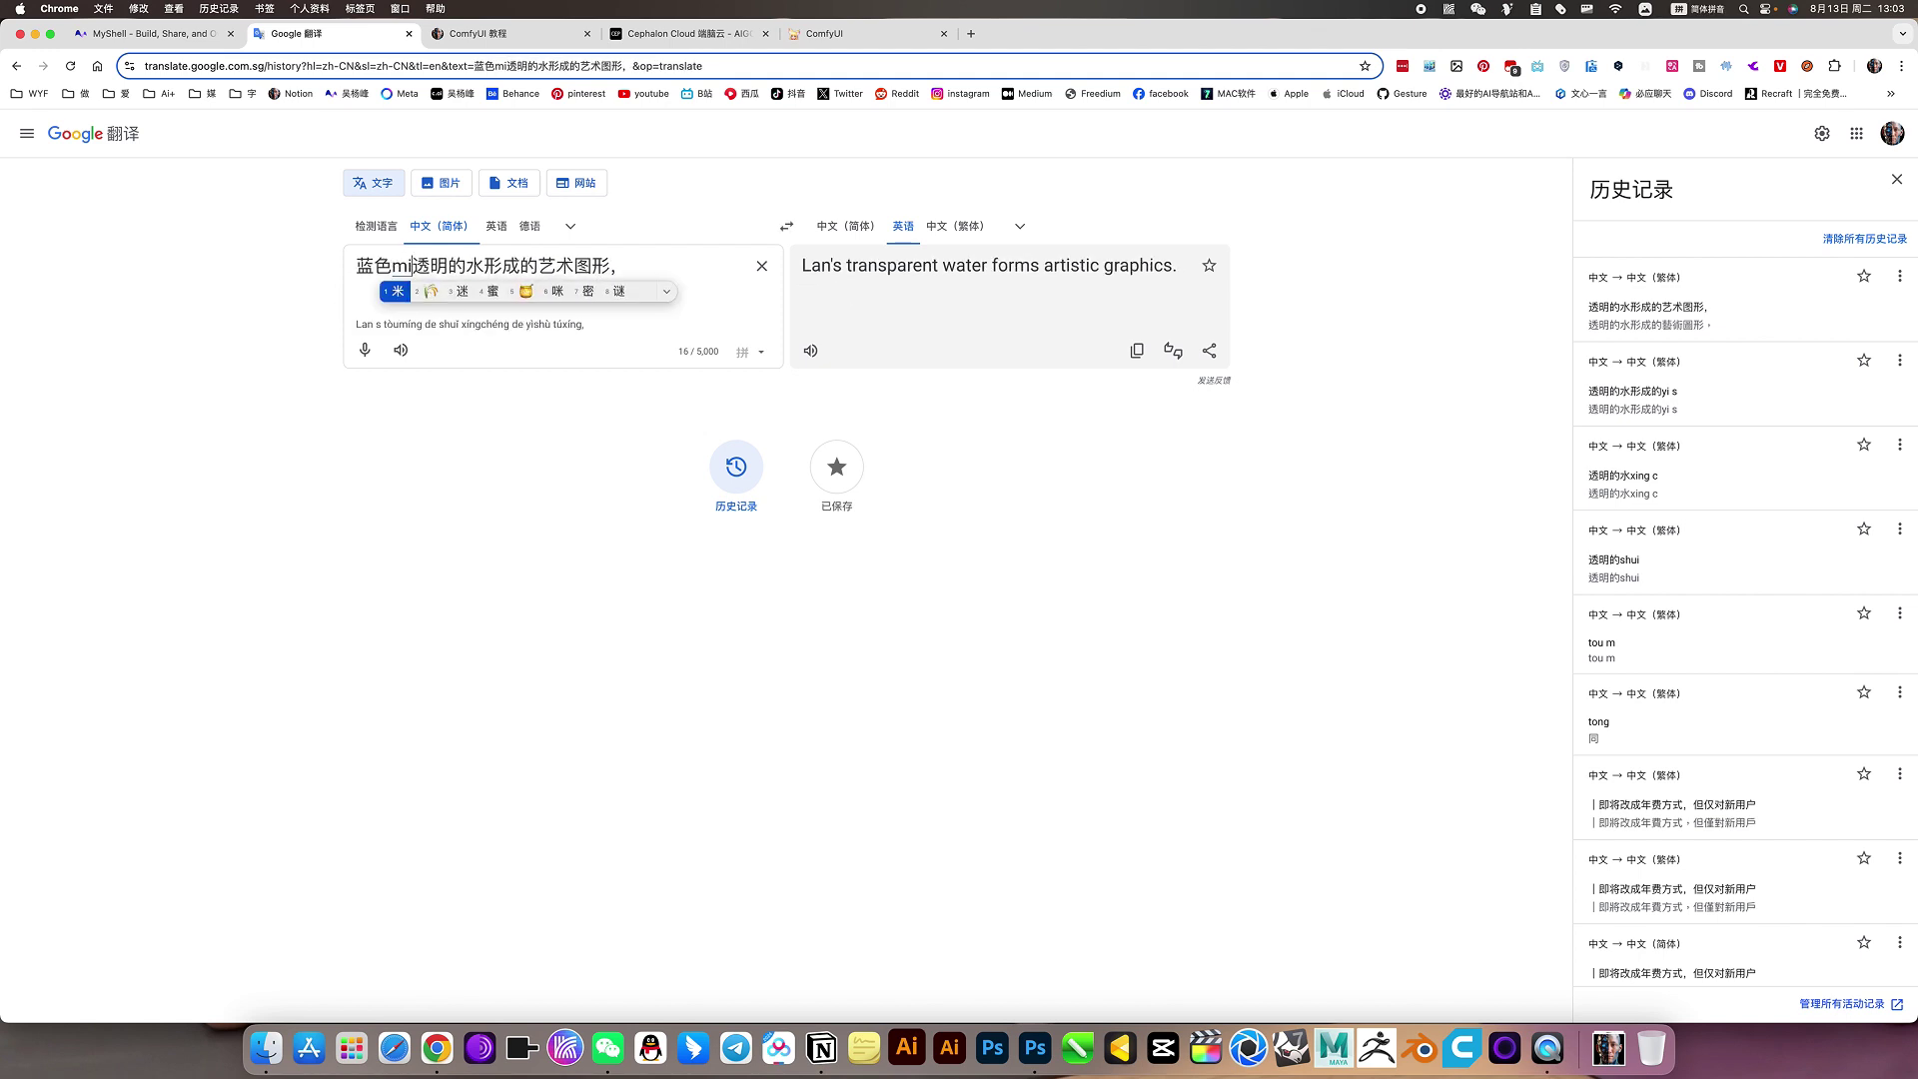
pyautogui.press('space')
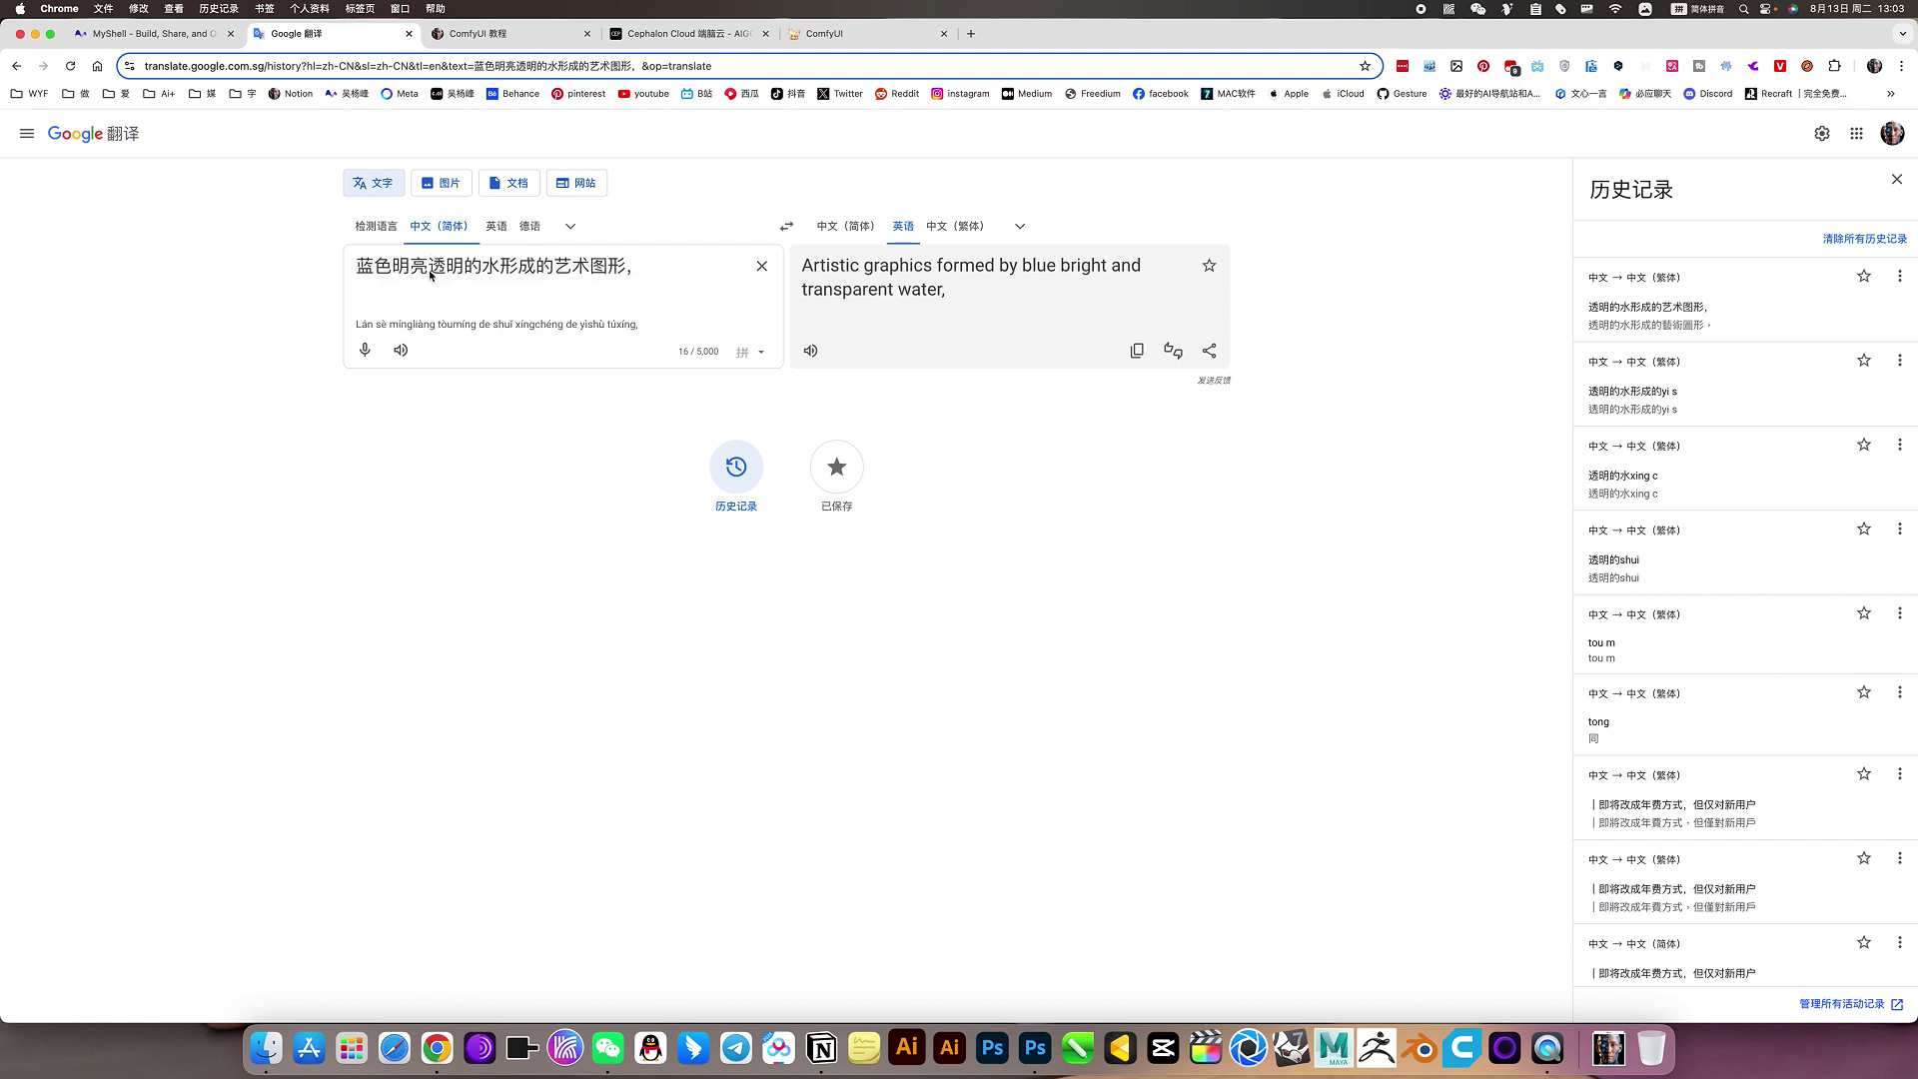
pyautogui.click(1137, 351)
# - Back in ComfyUI, replace the positive prompt's opening line with "Artistic graphics formed by blue bright and transparent water,"
pyautogui.click(851, 34)
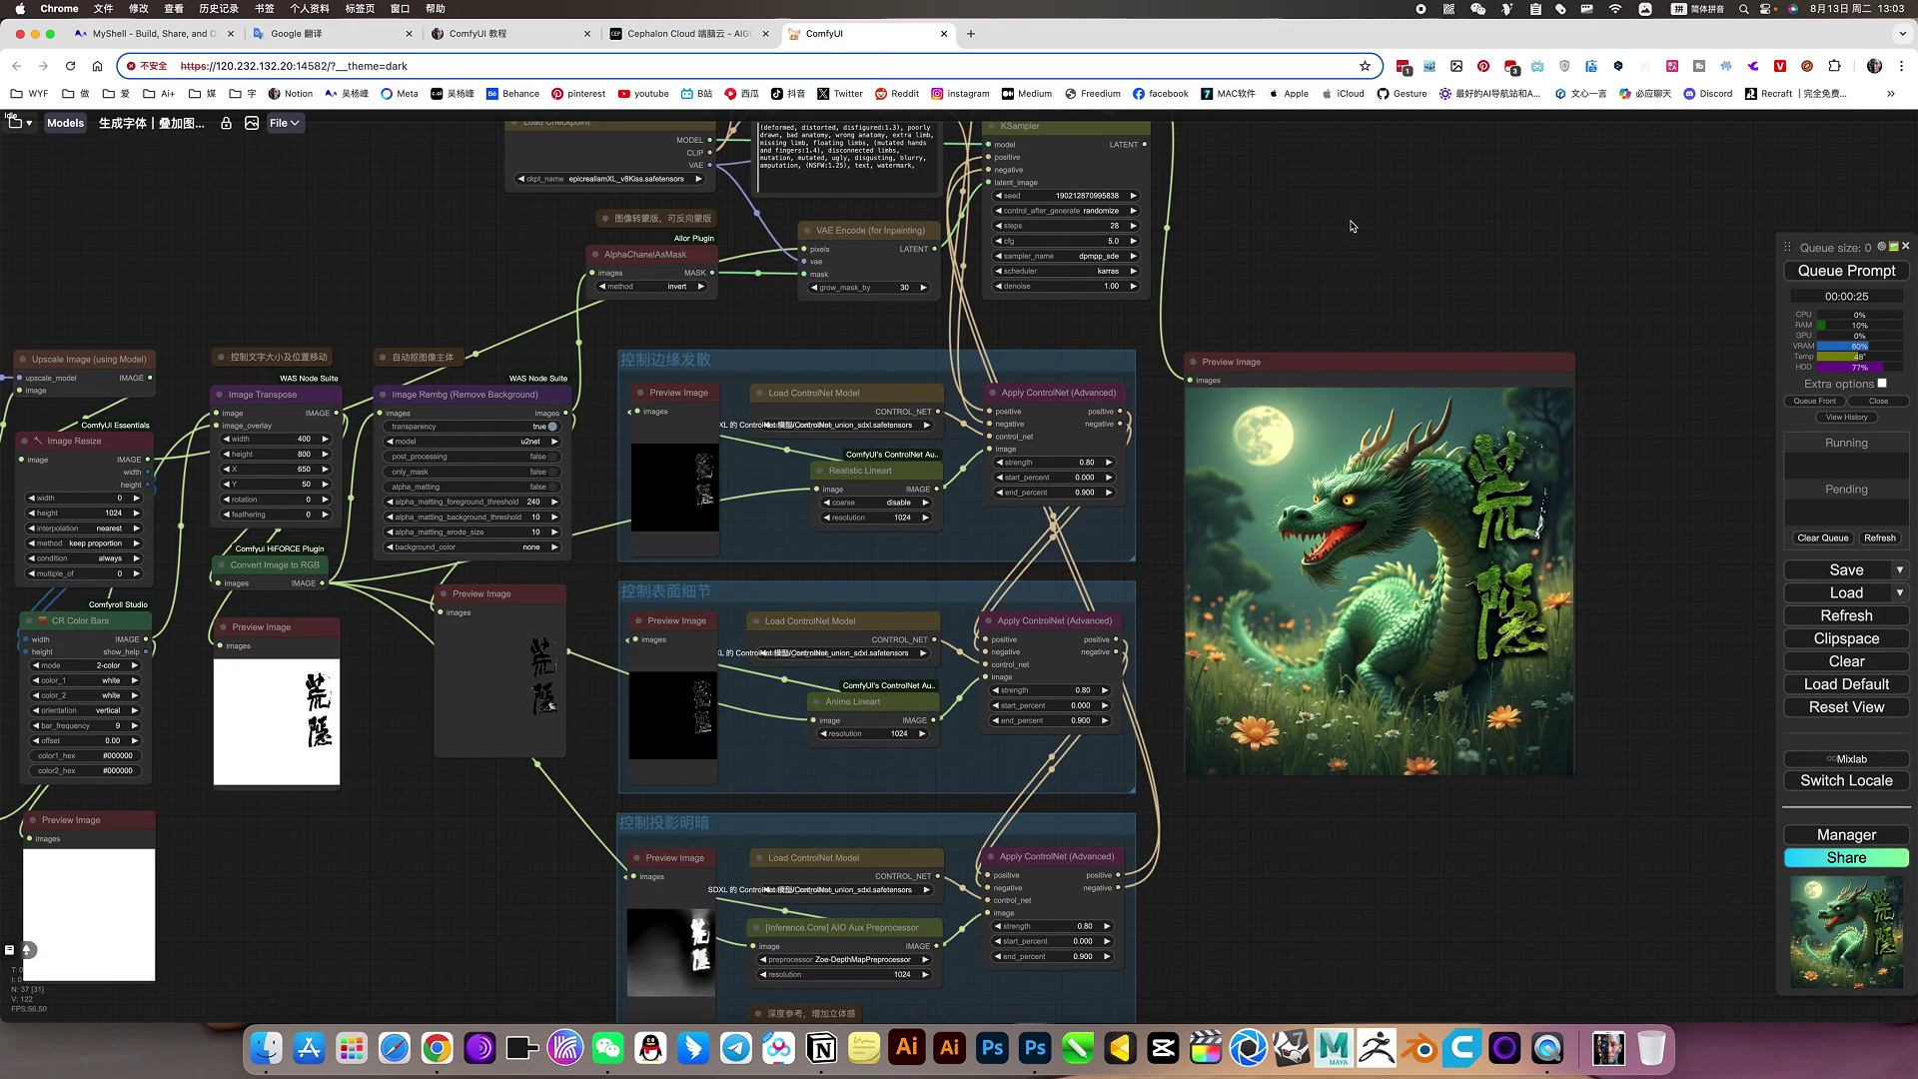
pyautogui.moveTo(1411, 350); pyautogui.dragTo(1528, 647)
pyautogui.scroll(3, 1298, 364)
pyautogui.click(785, 272)
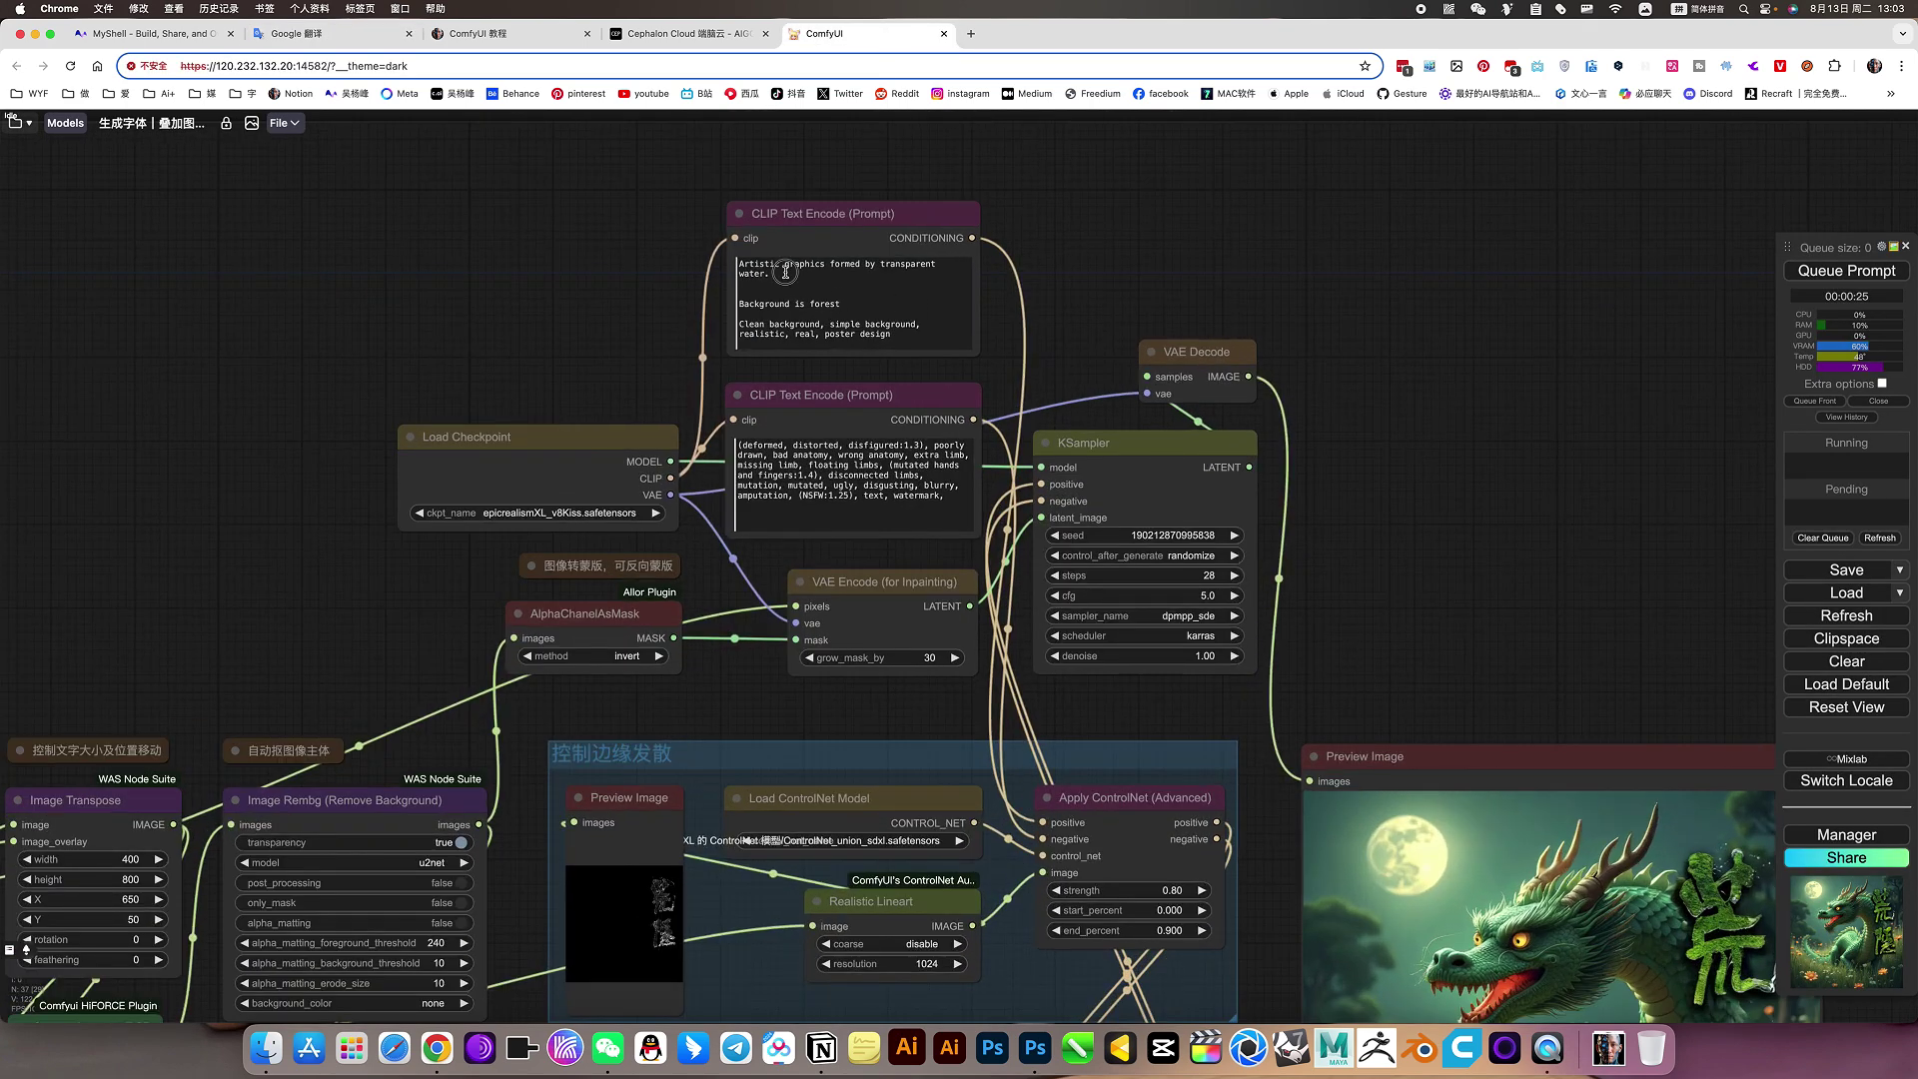
# - Queue a generation with the revised blue-water prompt and look over the whole workflow while it runs
pyautogui.moveTo(1447, 536); pyautogui.dragTo(1086, 260)
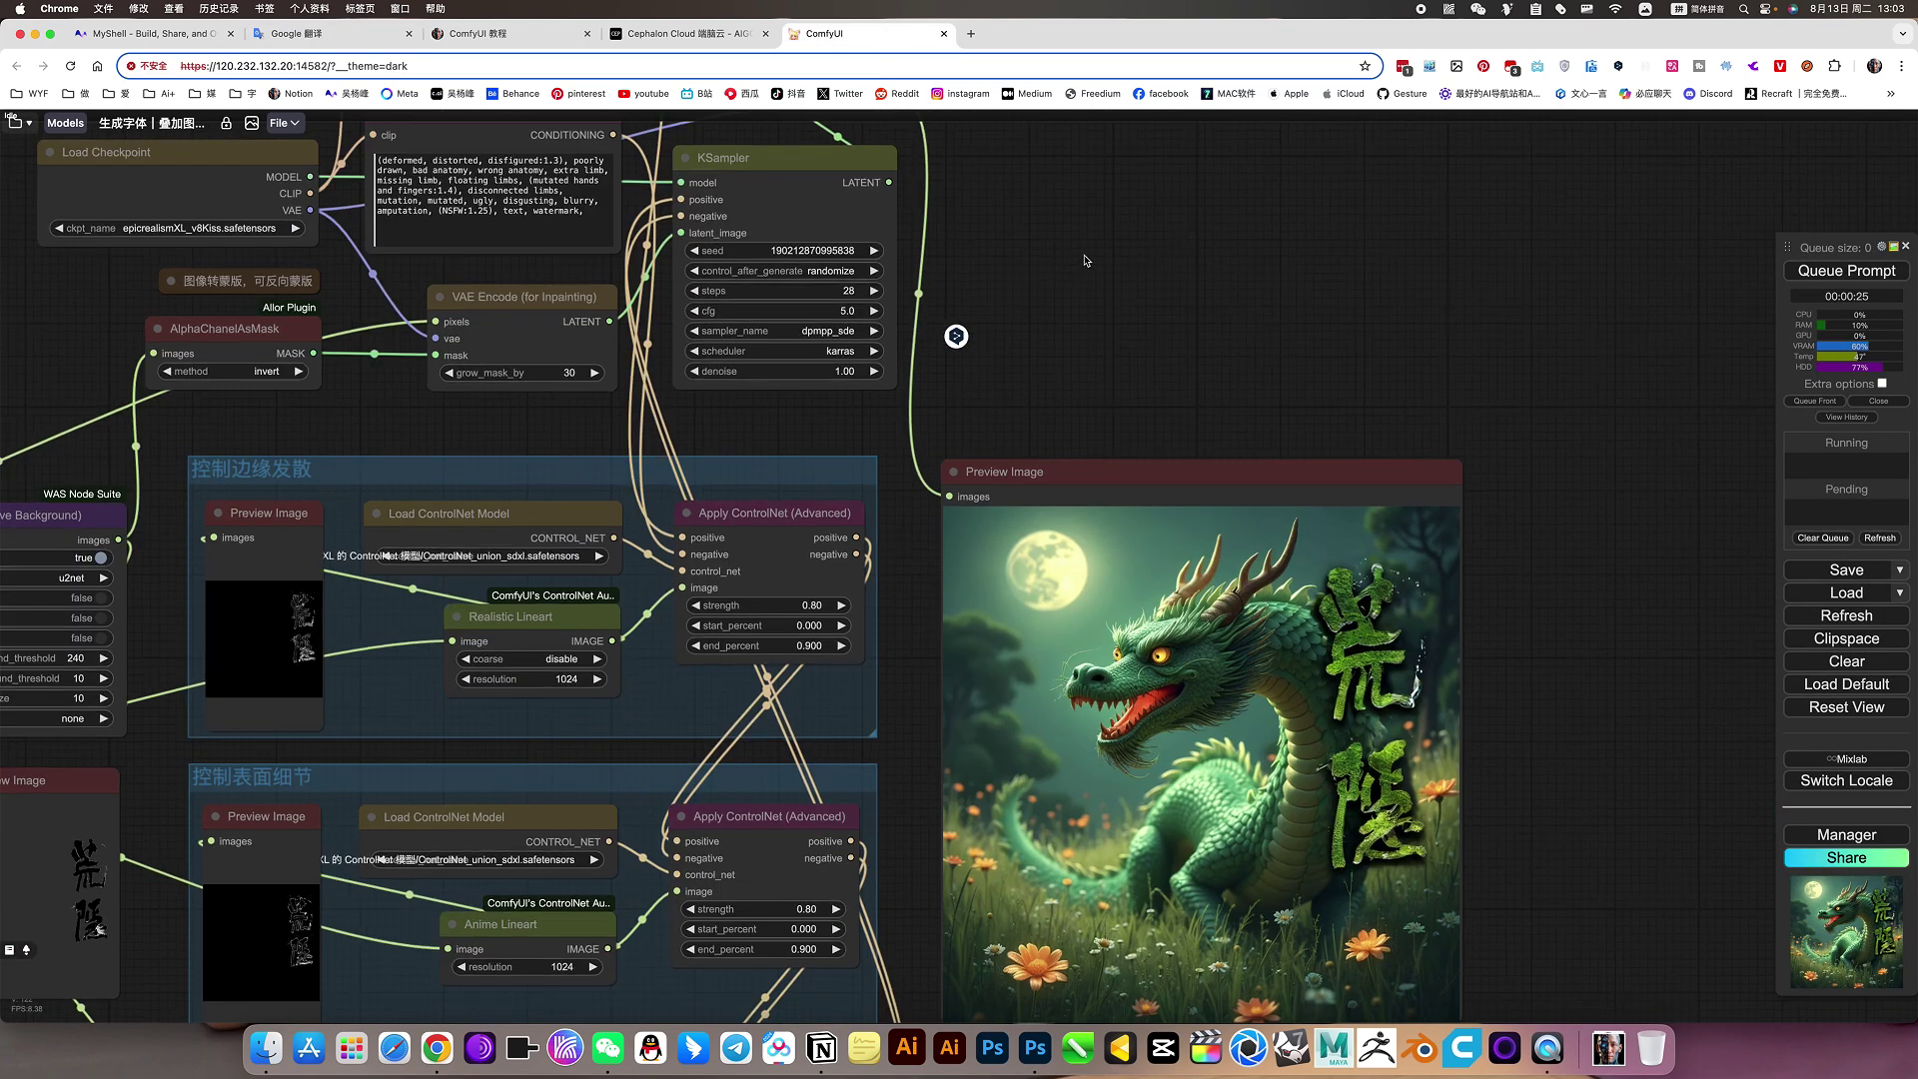
pyautogui.click(1847, 271)
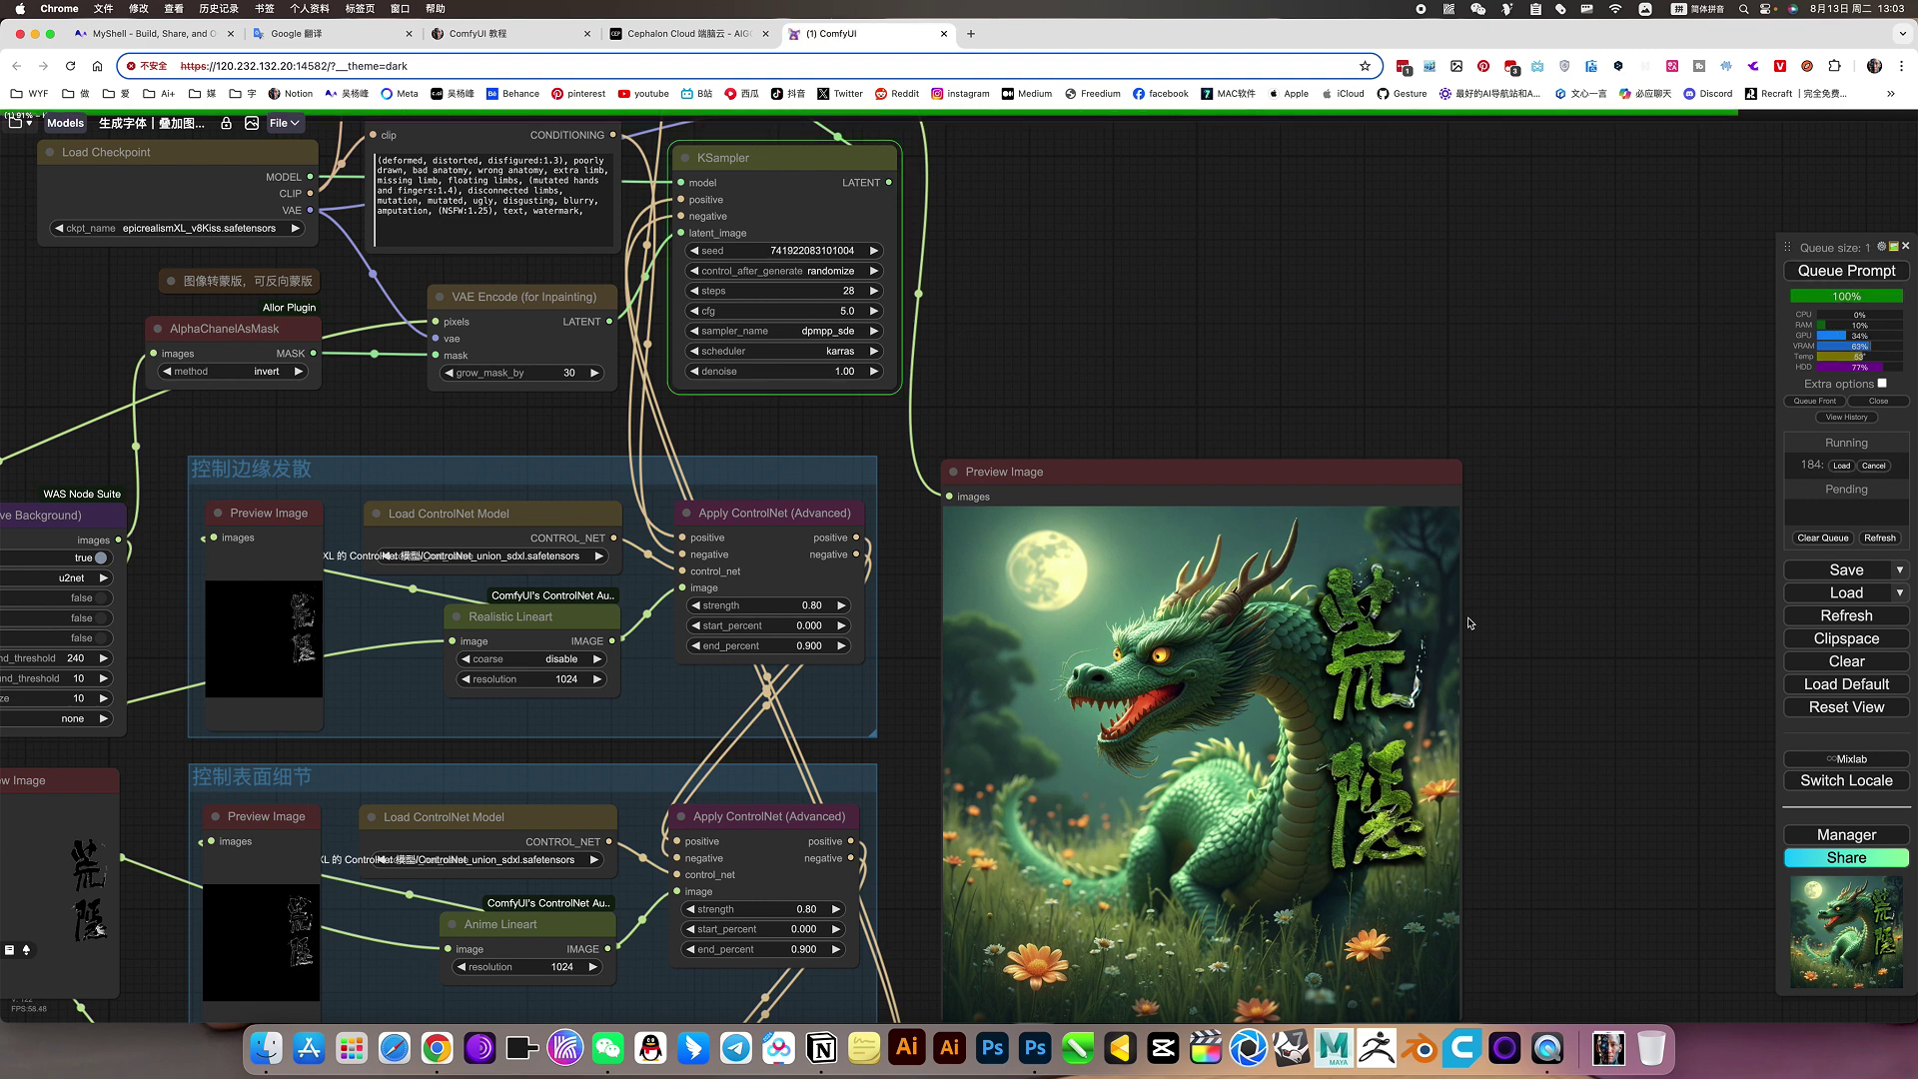
pyautogui.scroll(-3, 1536, 682)
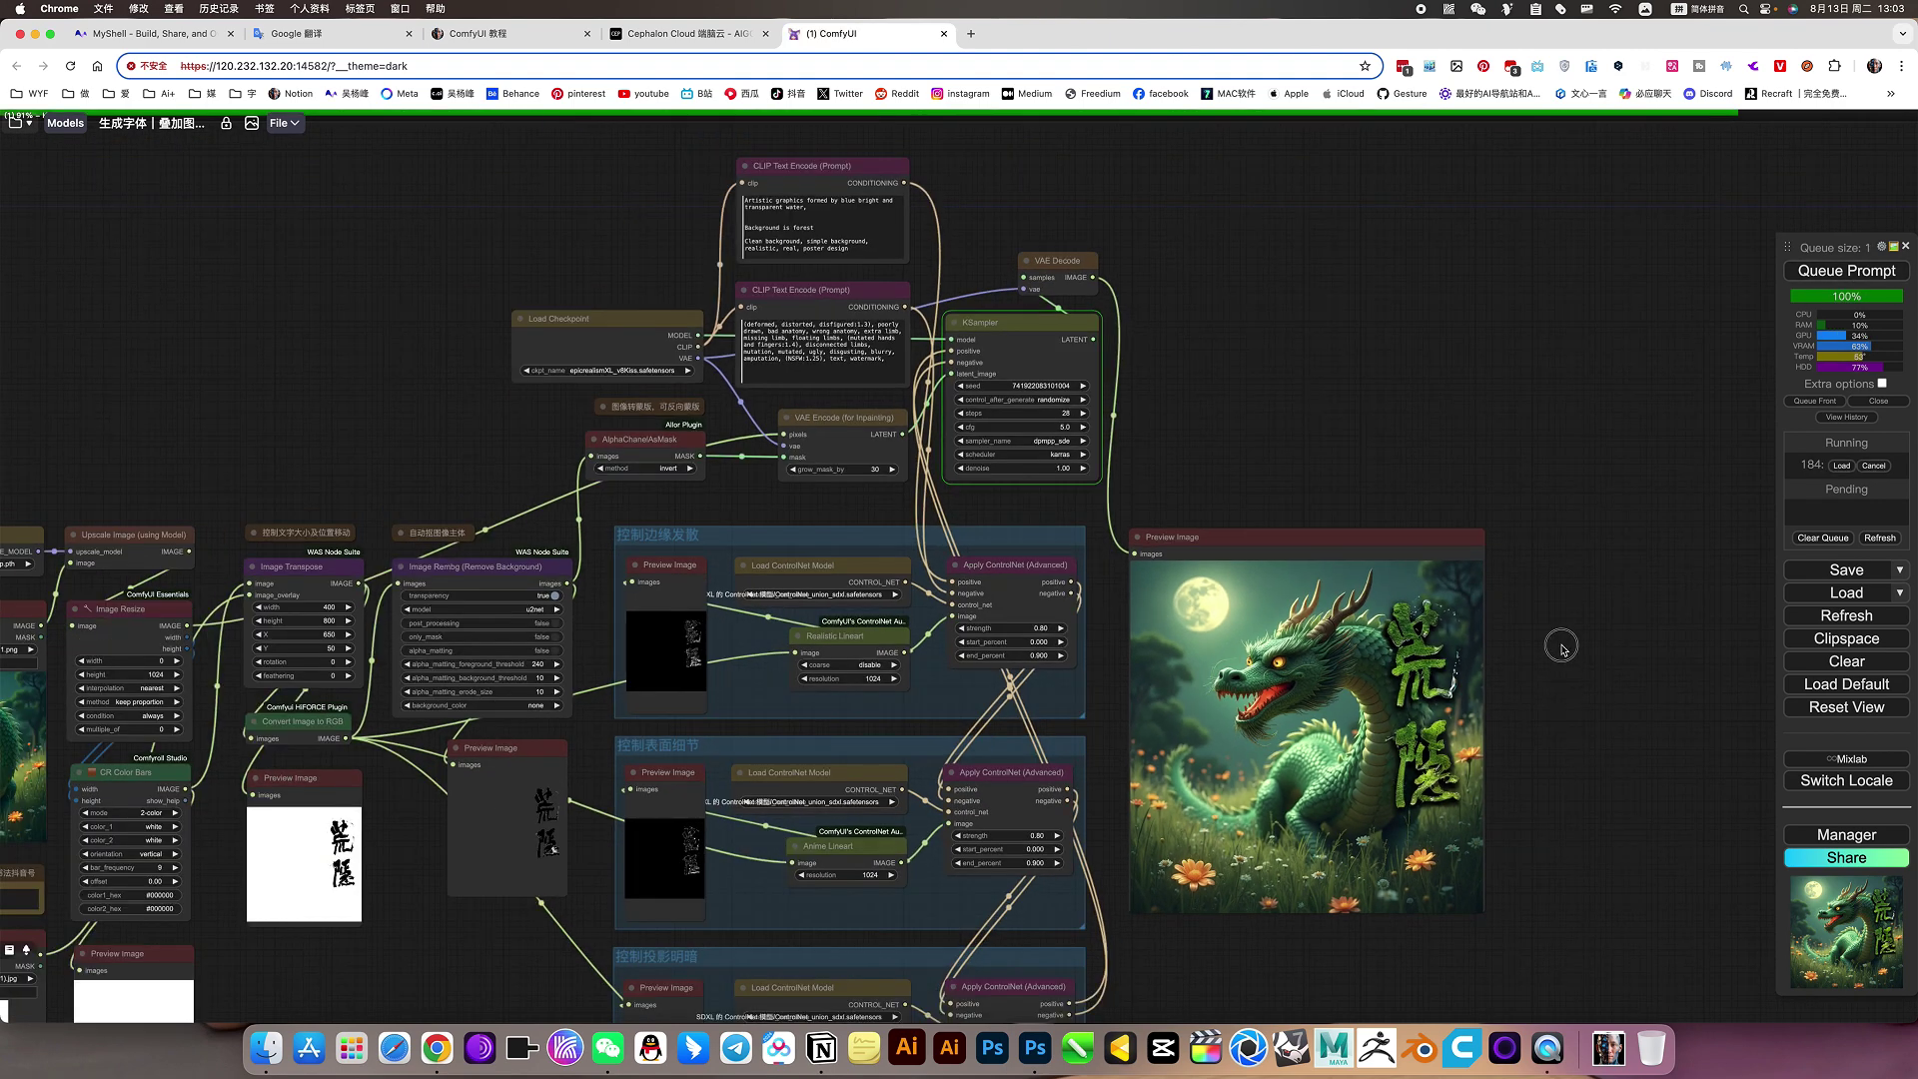
pyautogui.moveTo(1559, 644); pyautogui.dragTo(1564, 510)
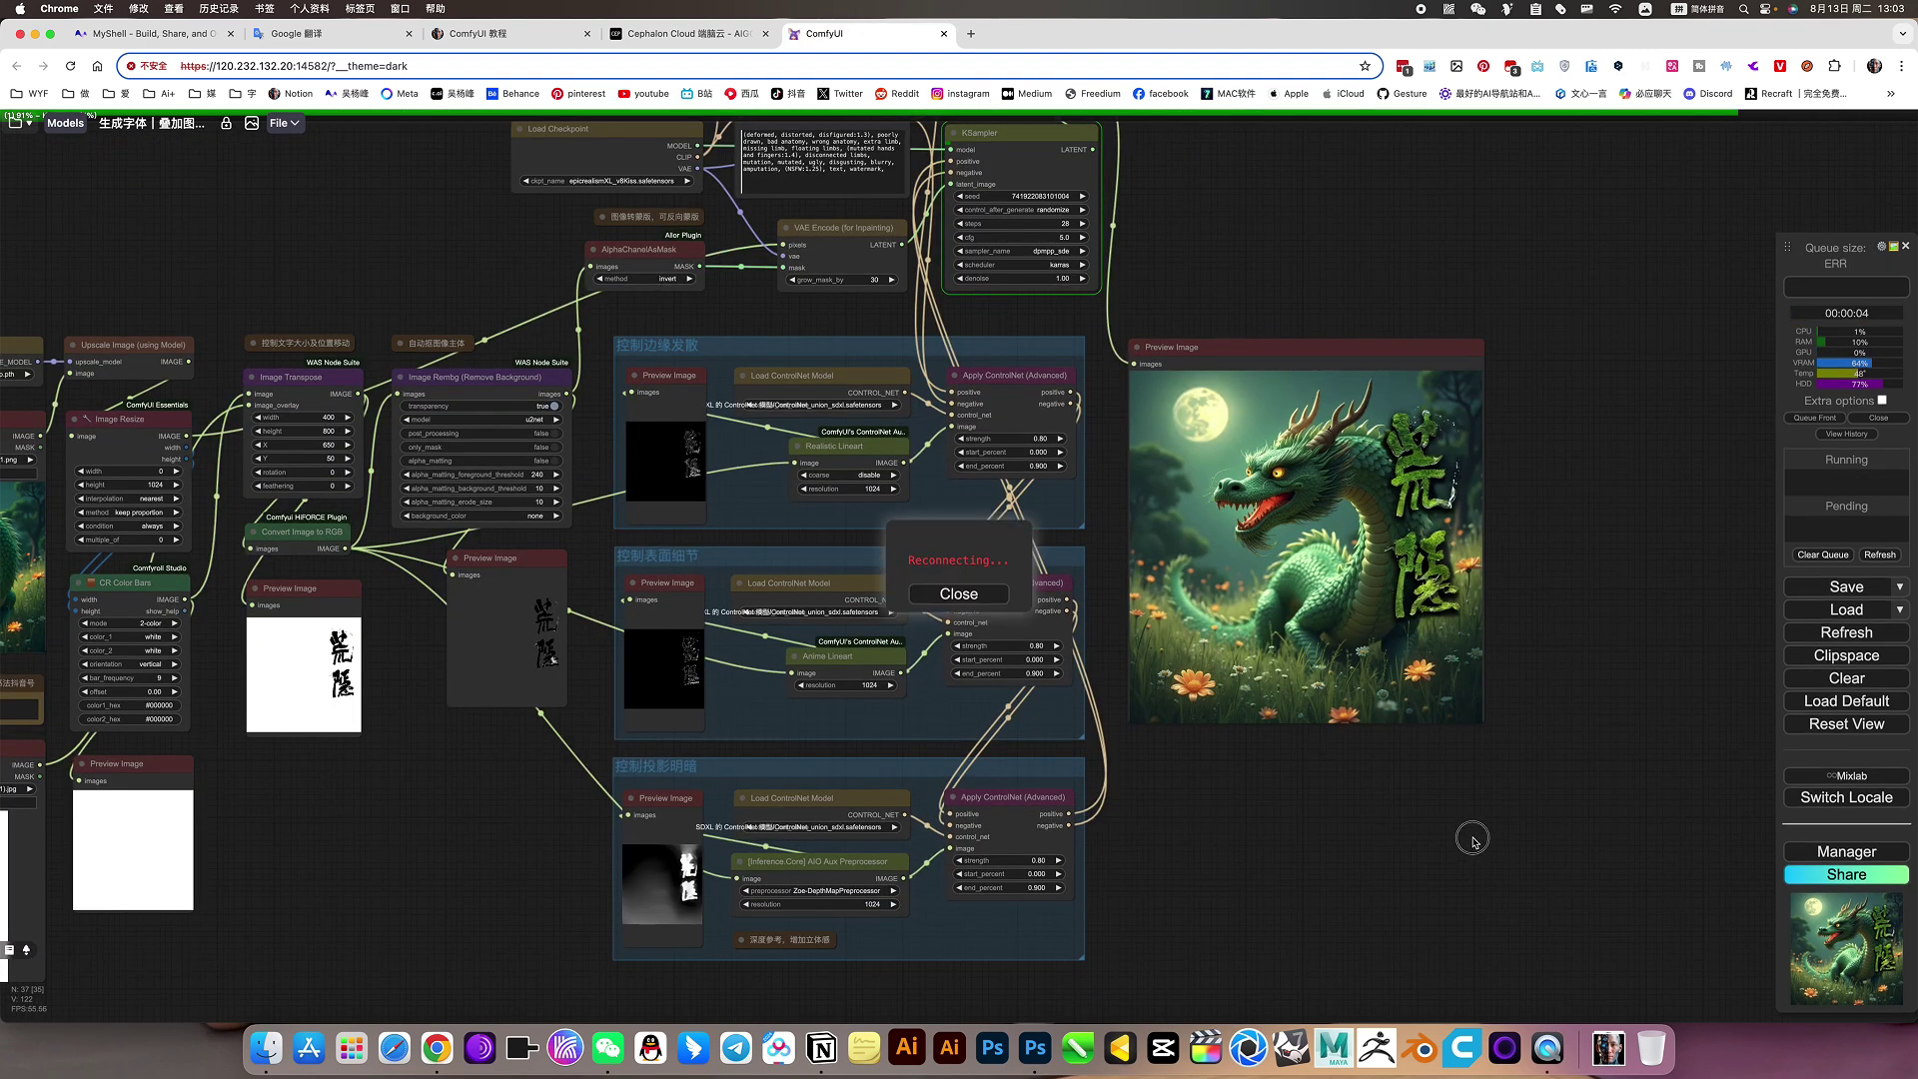
pyautogui.moveTo(1469, 835); pyautogui.dragTo(1545, 855)
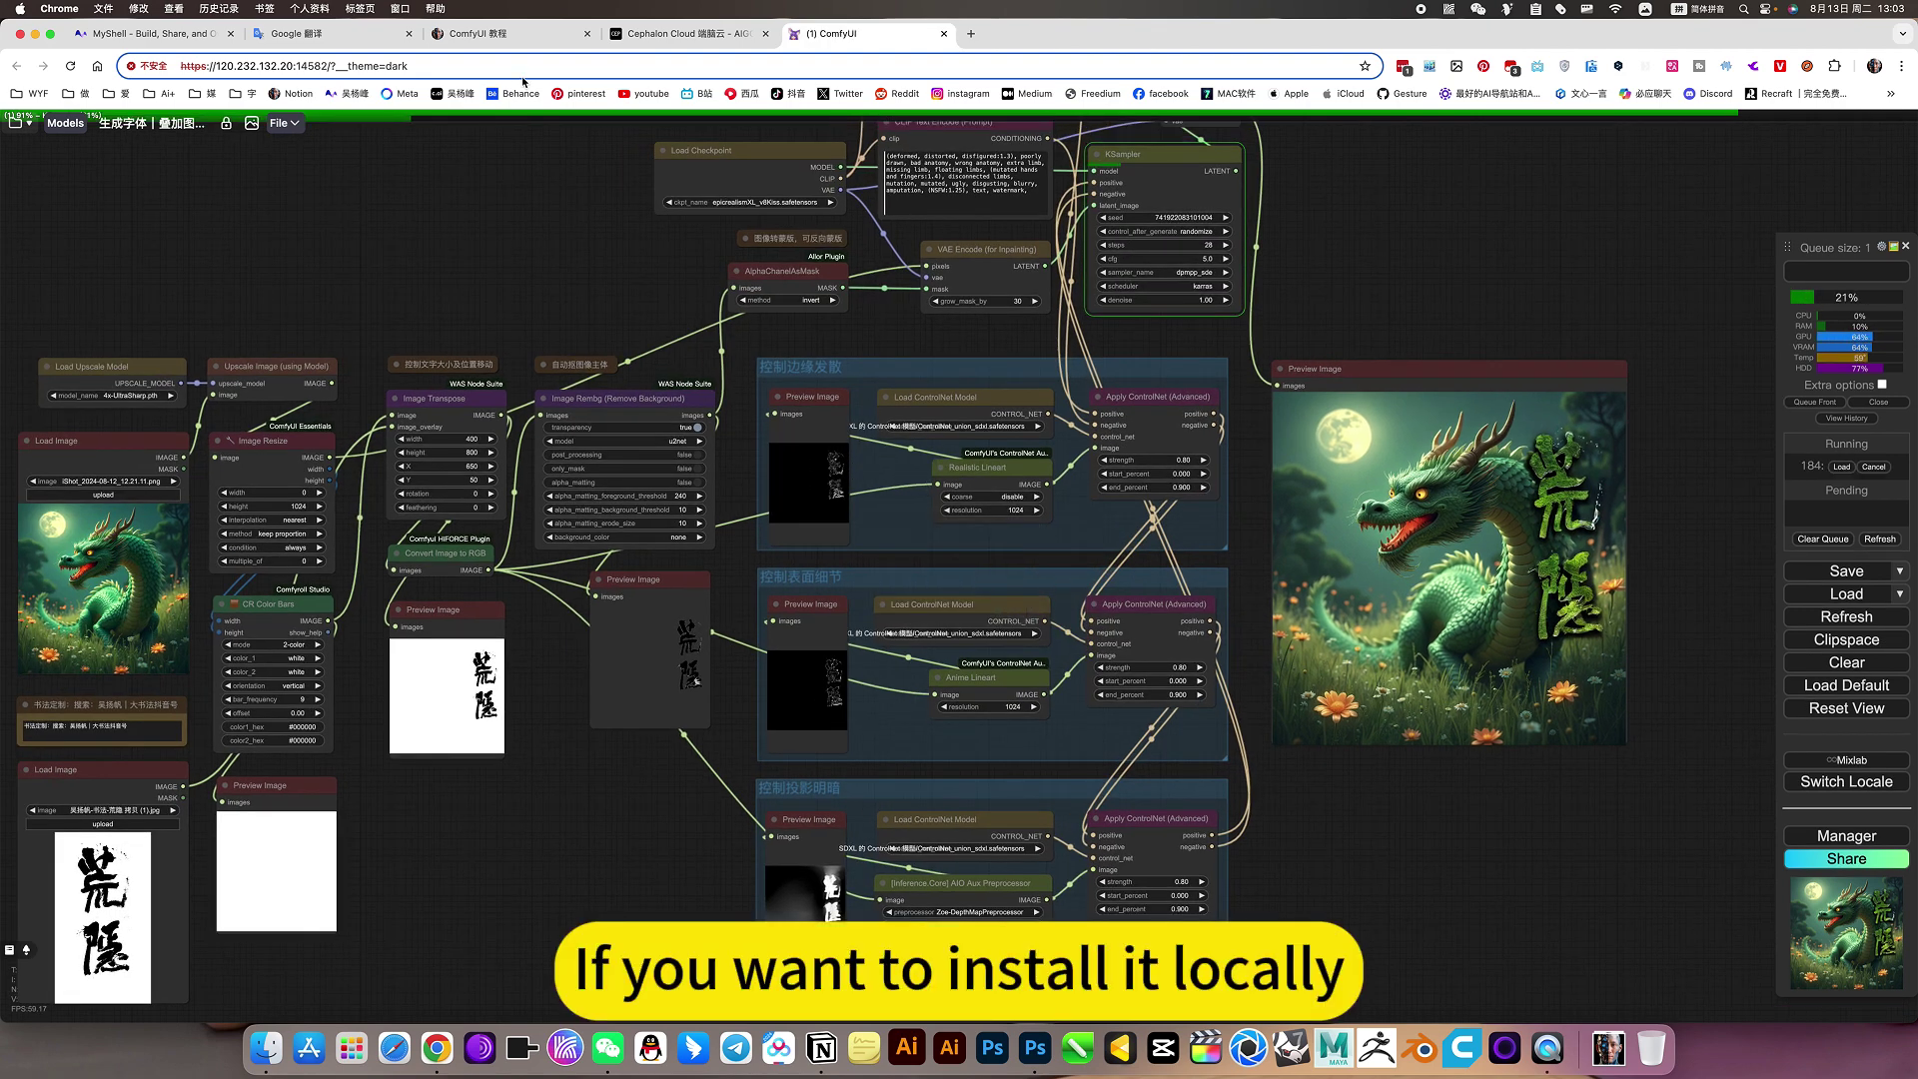
# - In the ComfyUI 教程 notes, review the 下载设置 details of 生成字体｜叠加图像上, including prompts, annotated screenshot and JSON file, and collapse them
pyautogui.click(478, 33)
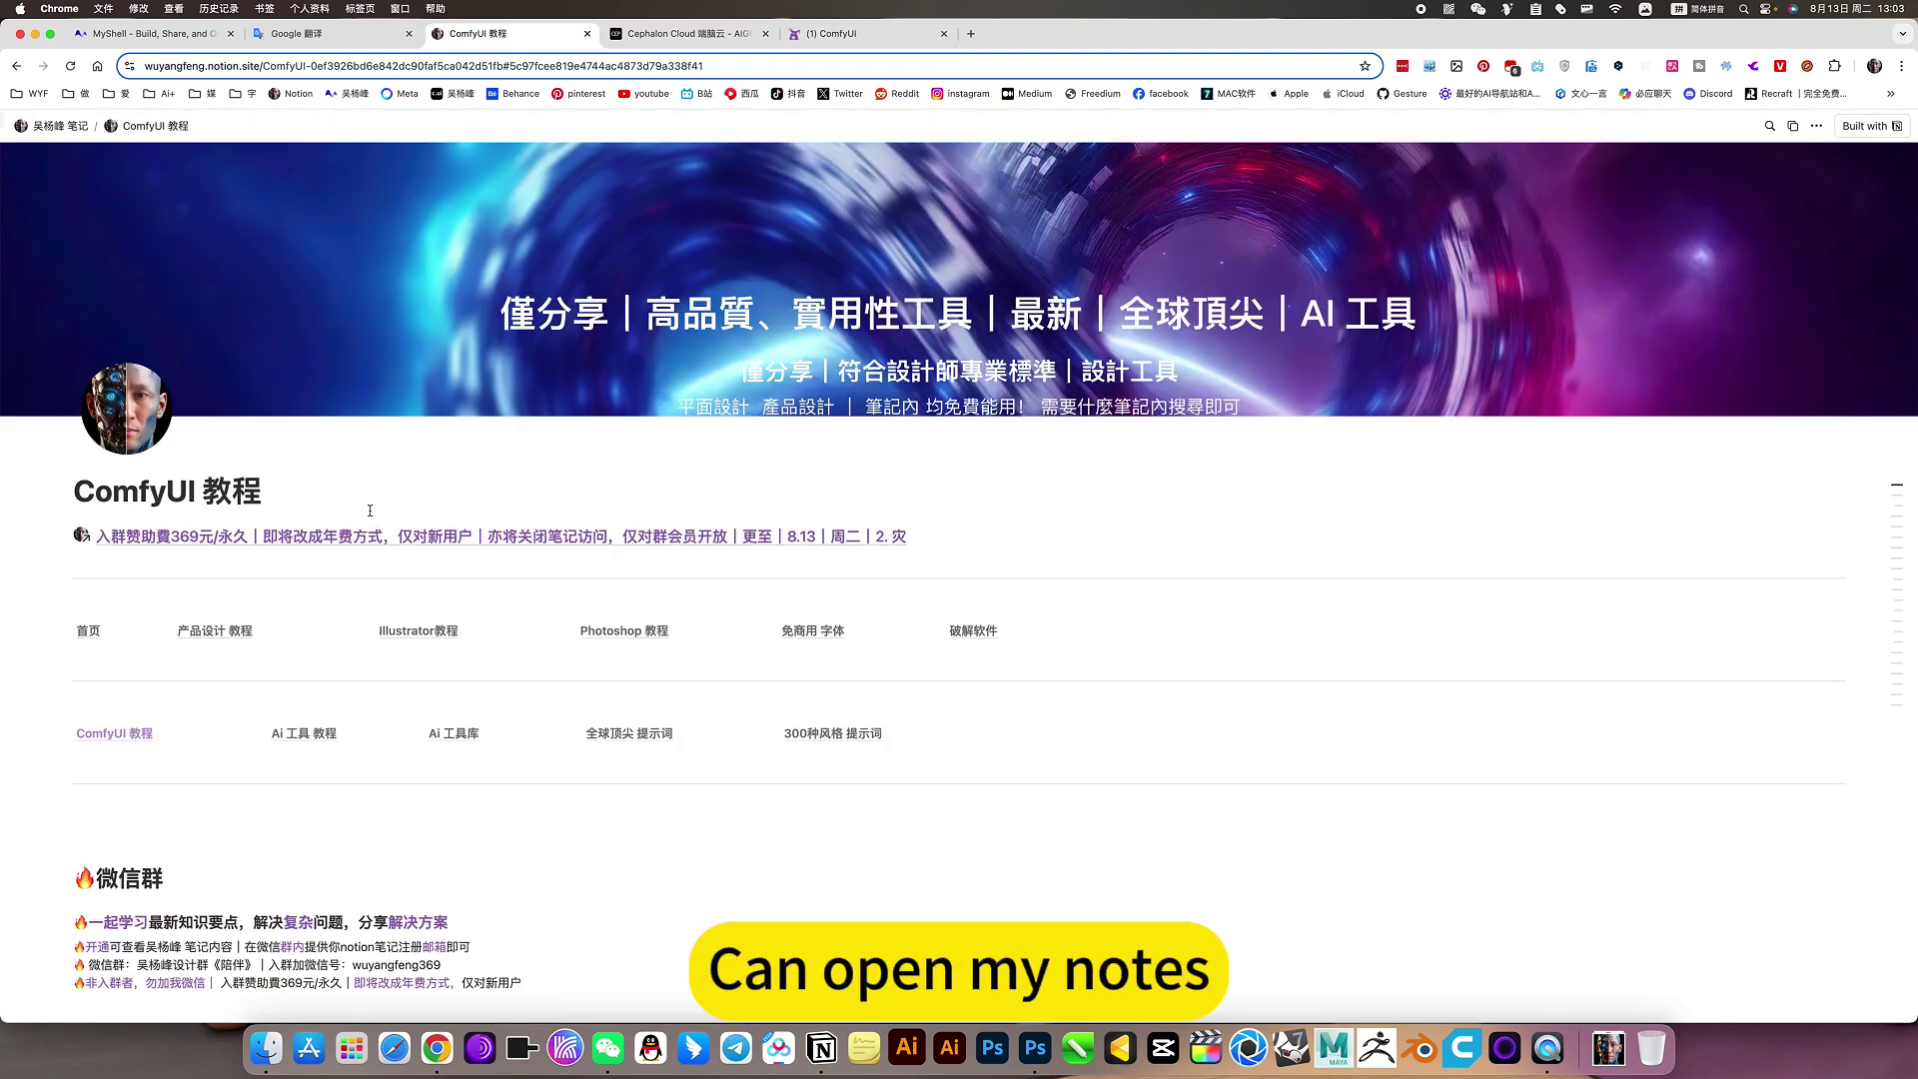
pyautogui.scroll(-2, 175, 772)
pyautogui.click(134, 593)
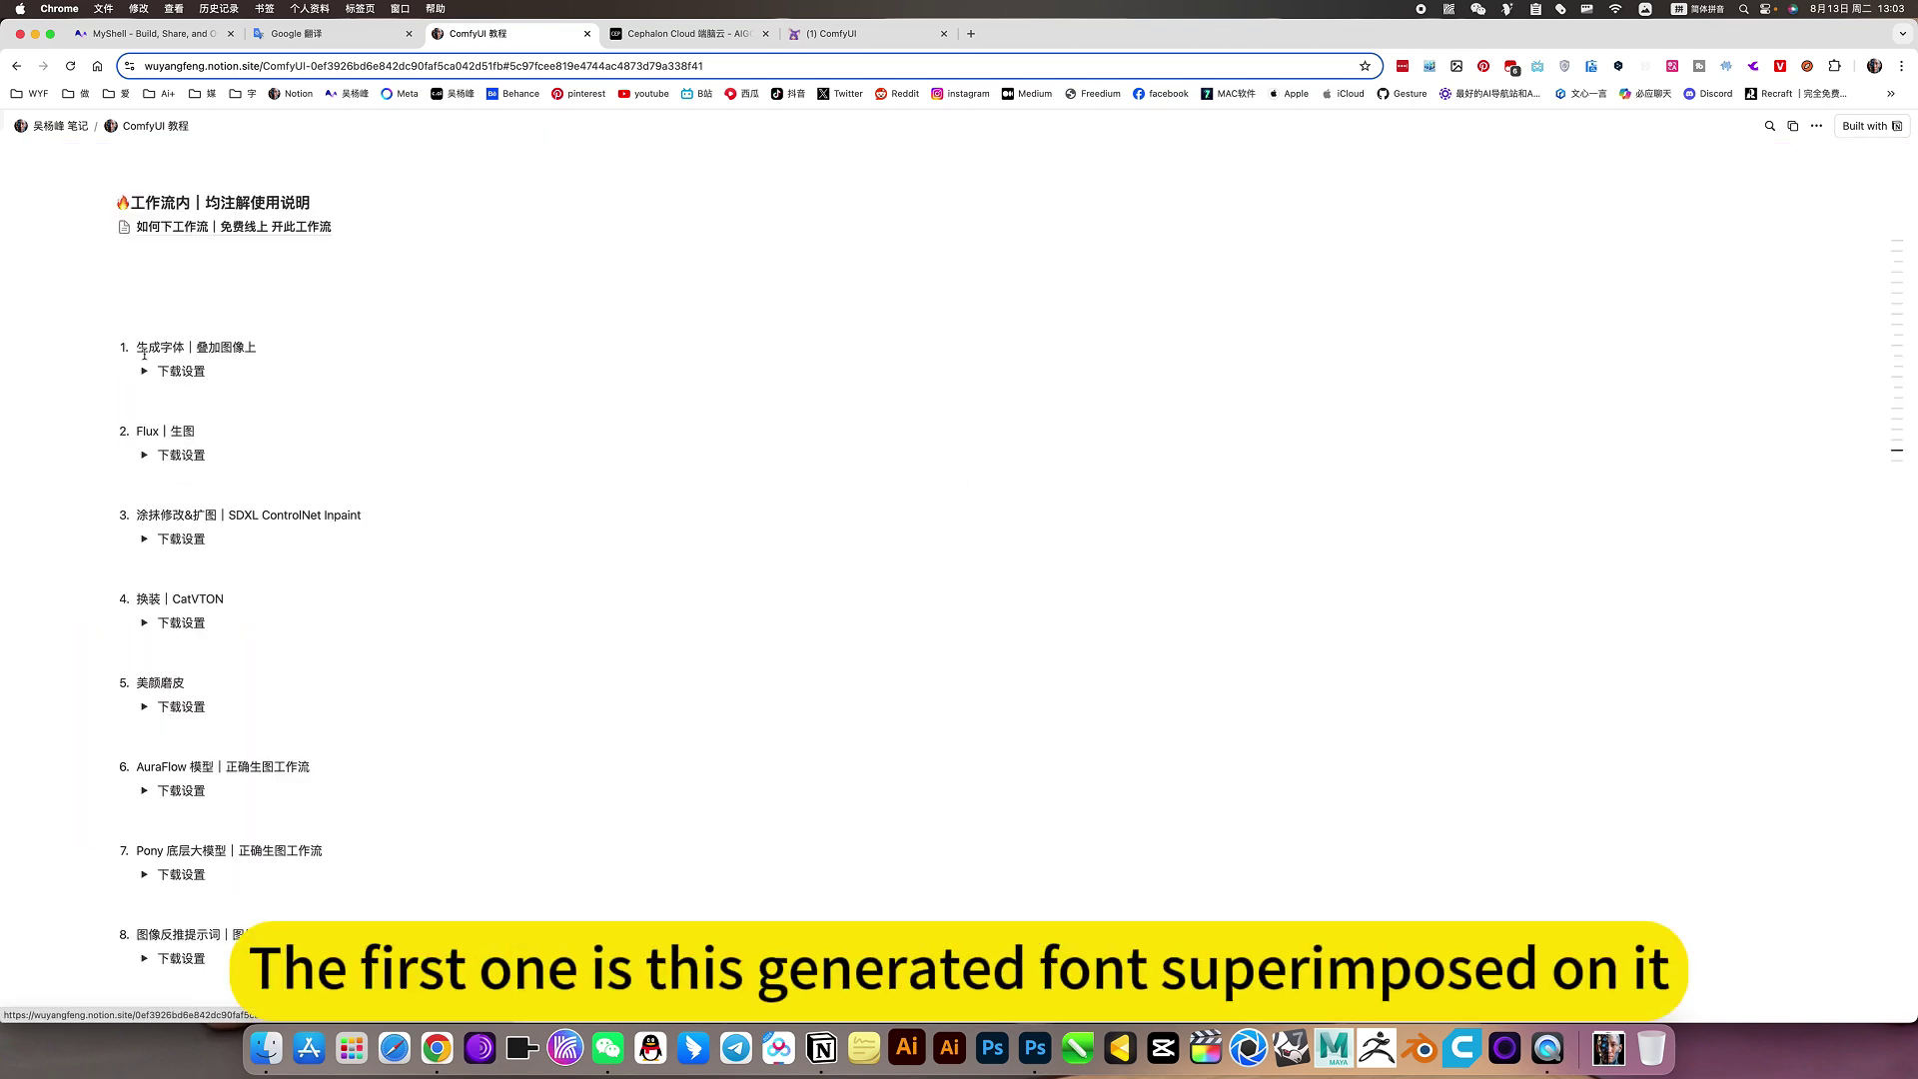
pyautogui.click(145, 372)
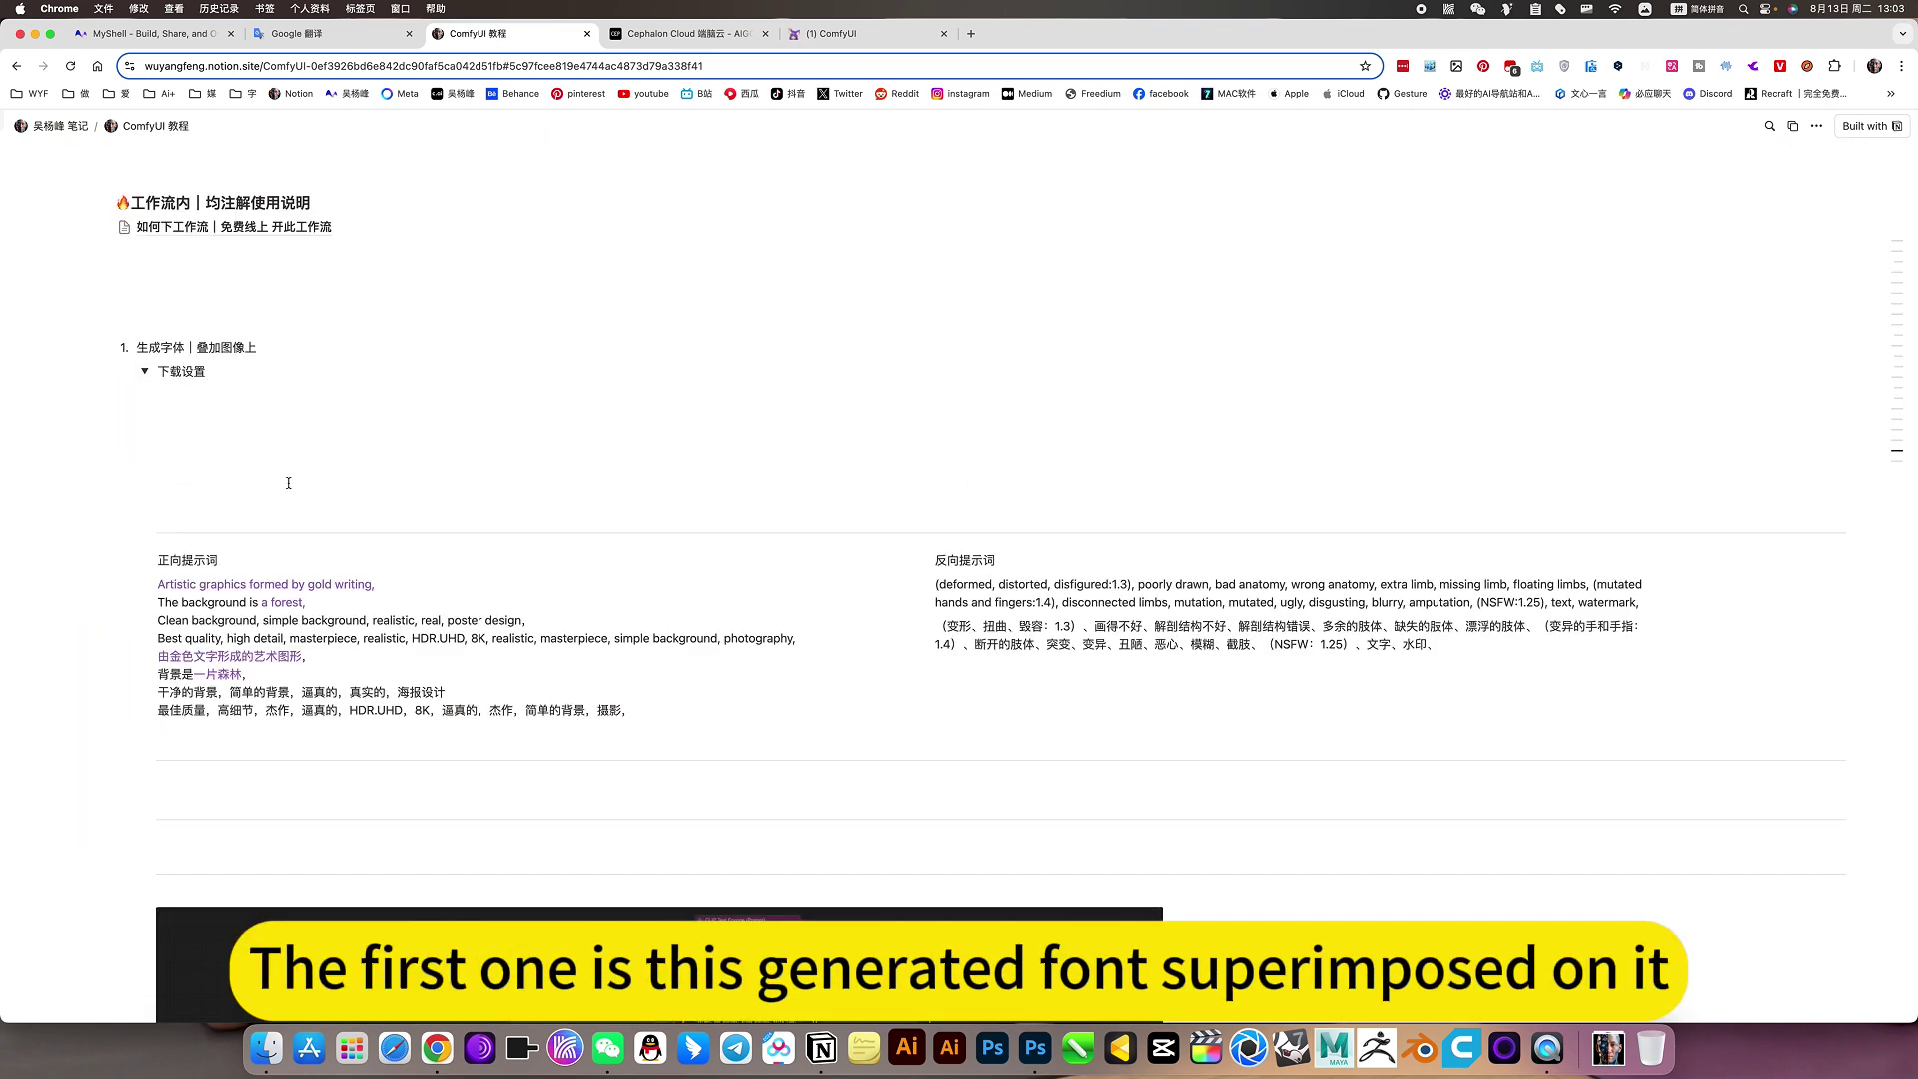
pyautogui.scroll(-15, 288, 483)
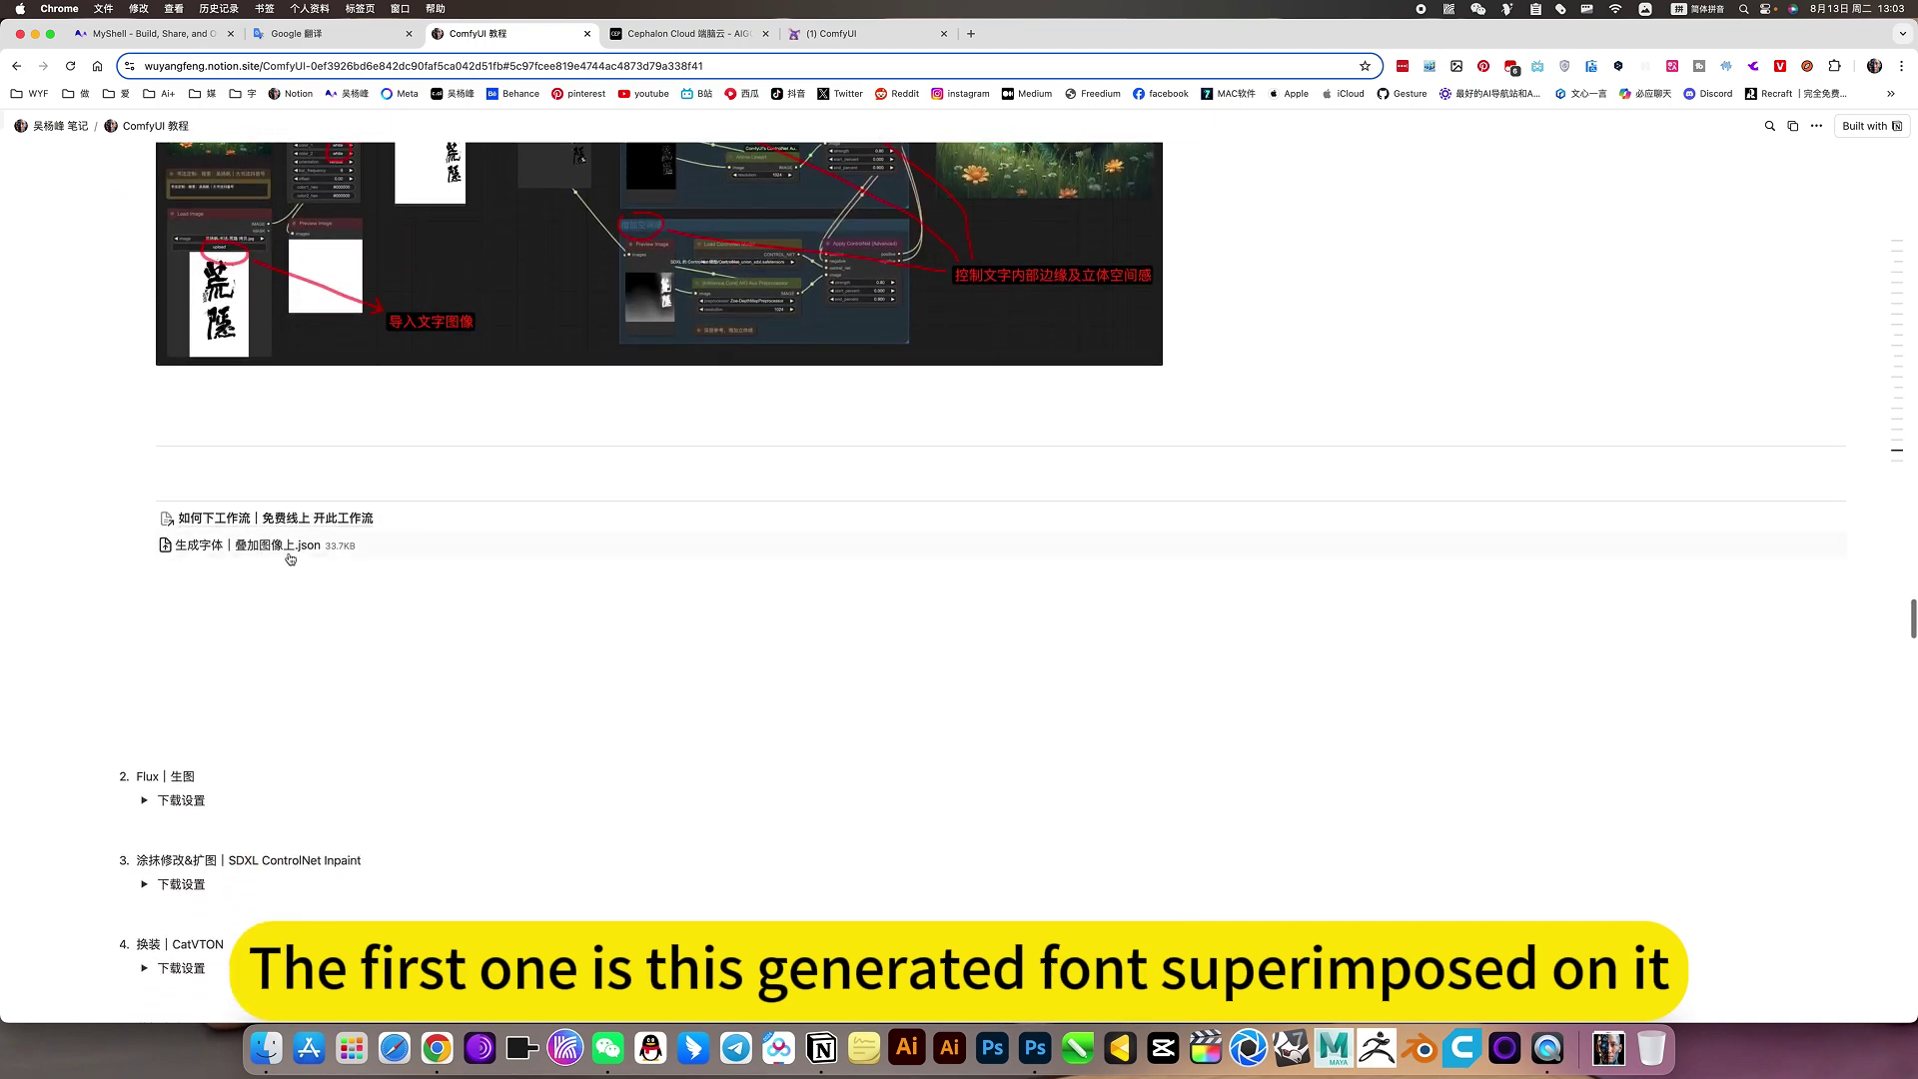
pyautogui.scroll(6, 409, 522)
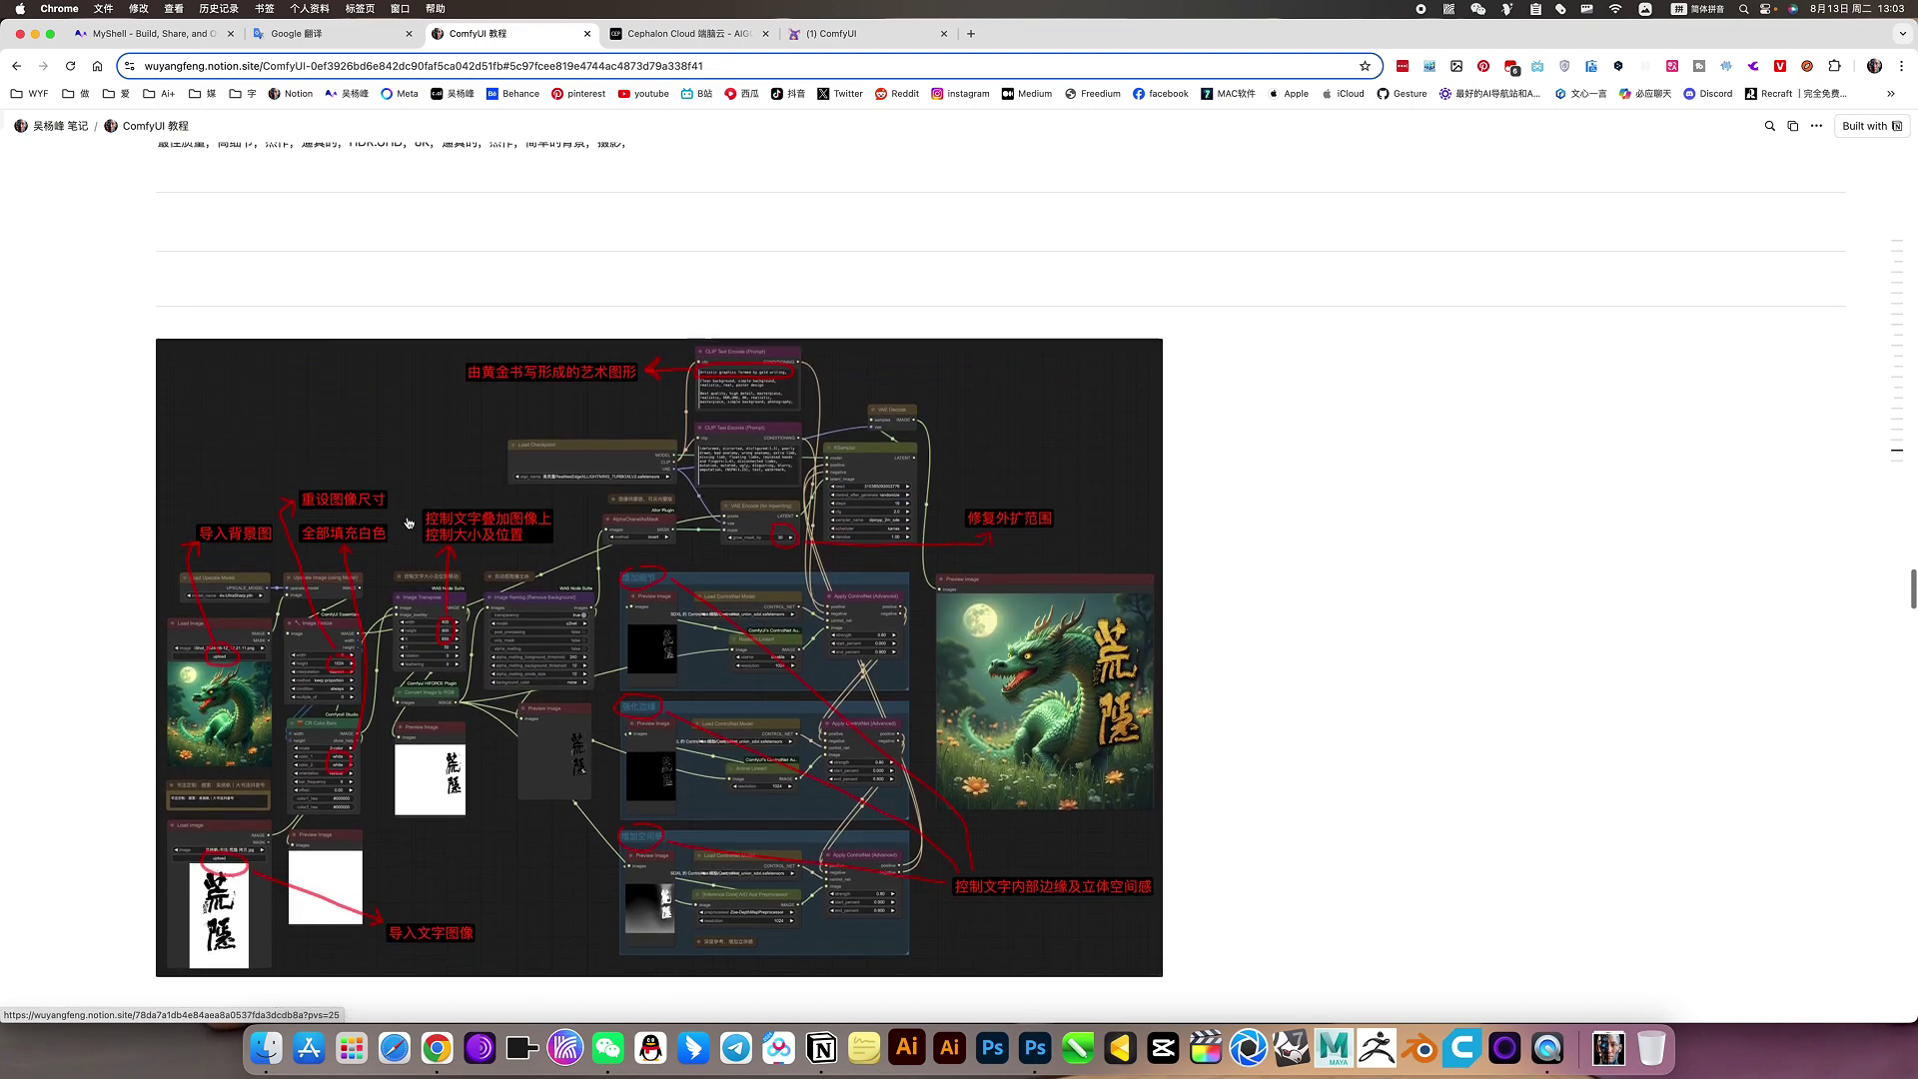
pyautogui.scroll(5, 523, 512)
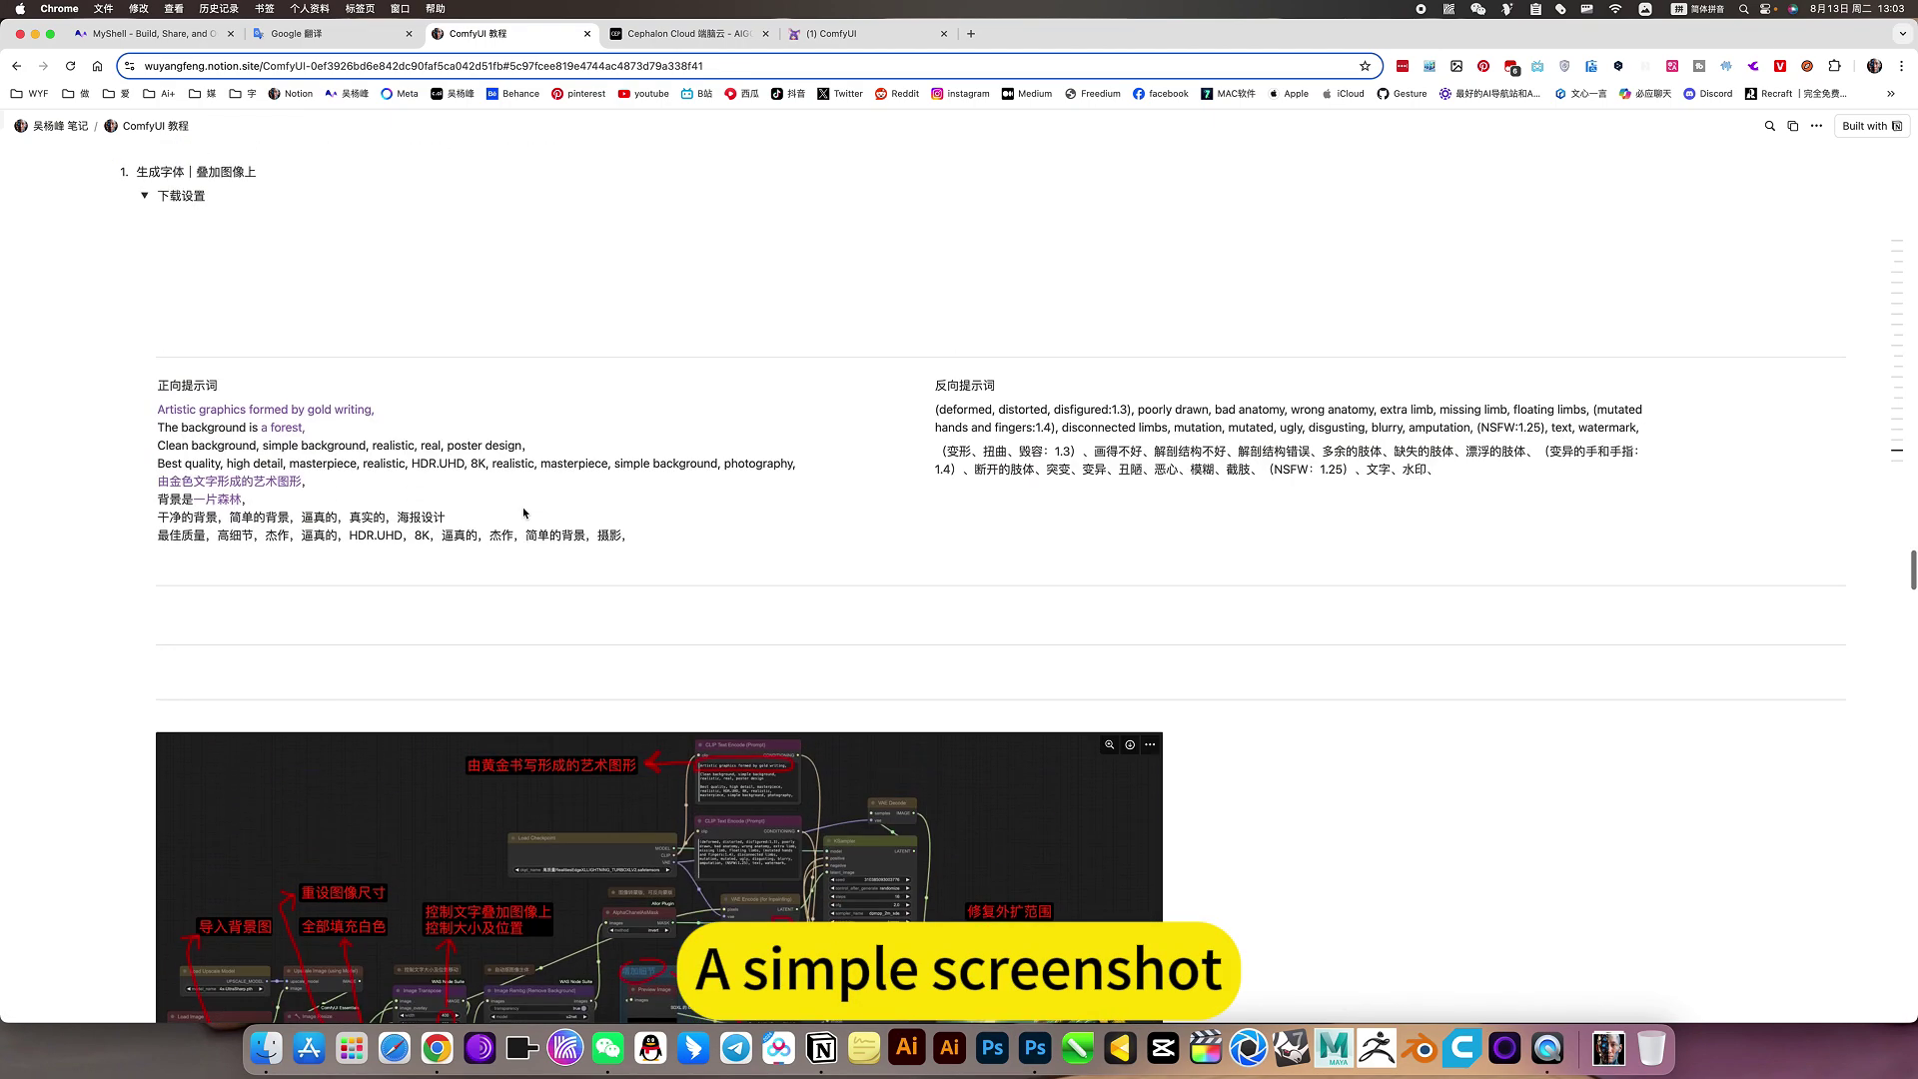
pyautogui.scroll(4, 524, 512)
pyautogui.click(144, 490)
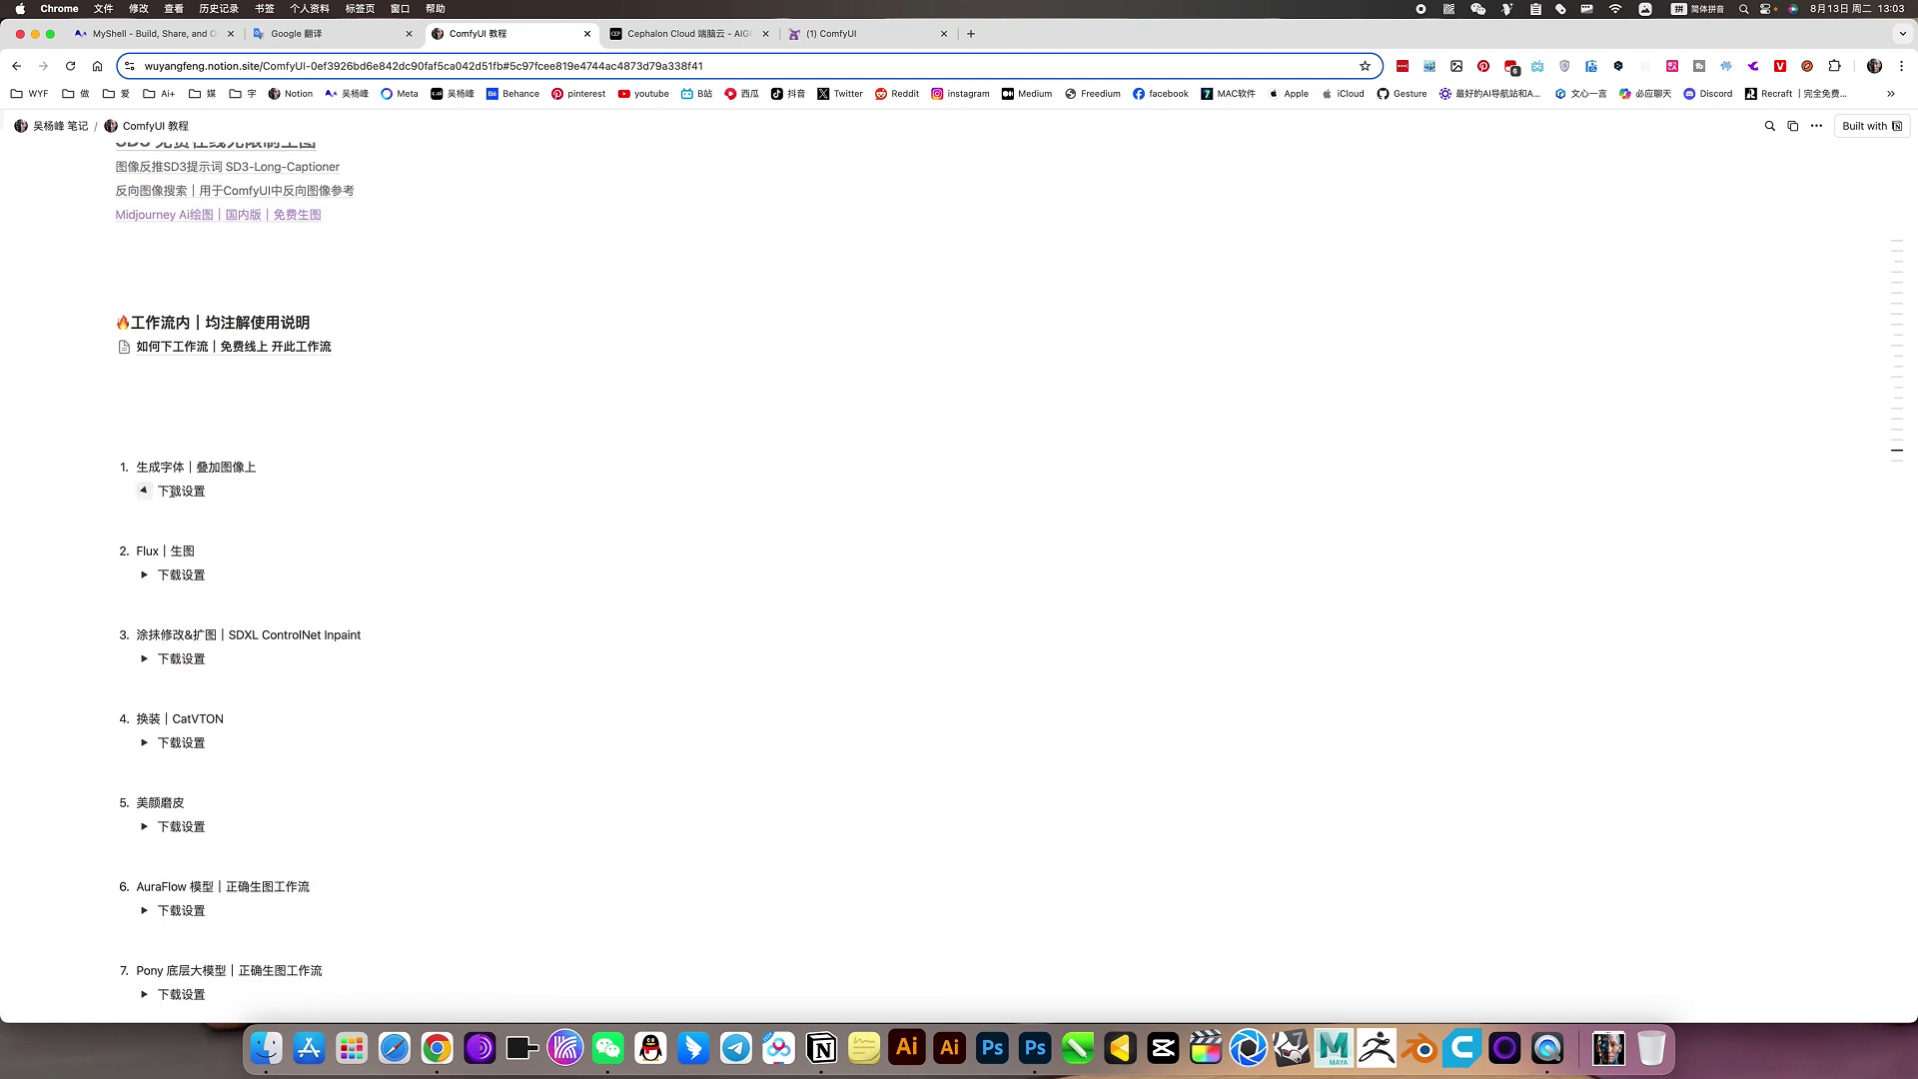
# - Return to ComfyUI and examine the new lettering in the final preview along with the KSampler seed and ControlNet settings
pyautogui.click(859, 33)
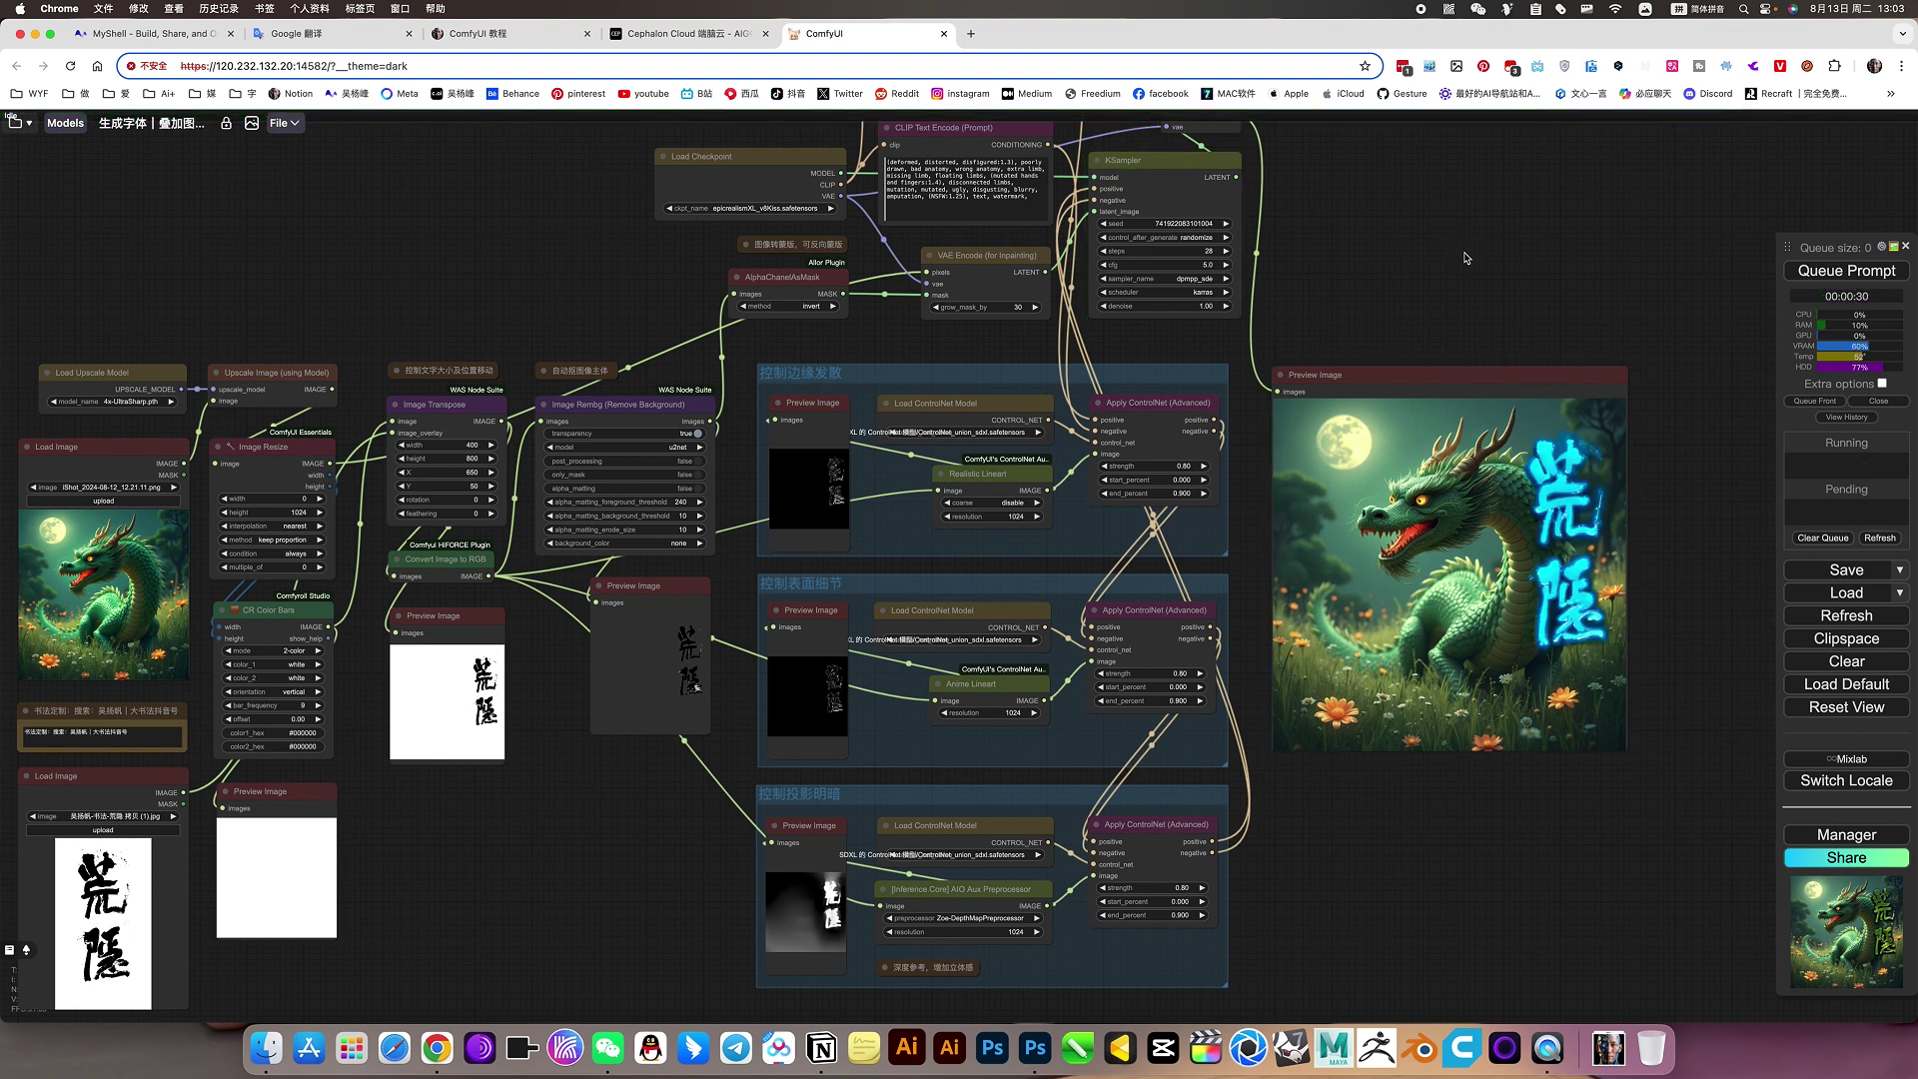
pyautogui.moveTo(1463, 275); pyautogui.dragTo(1452, 319)
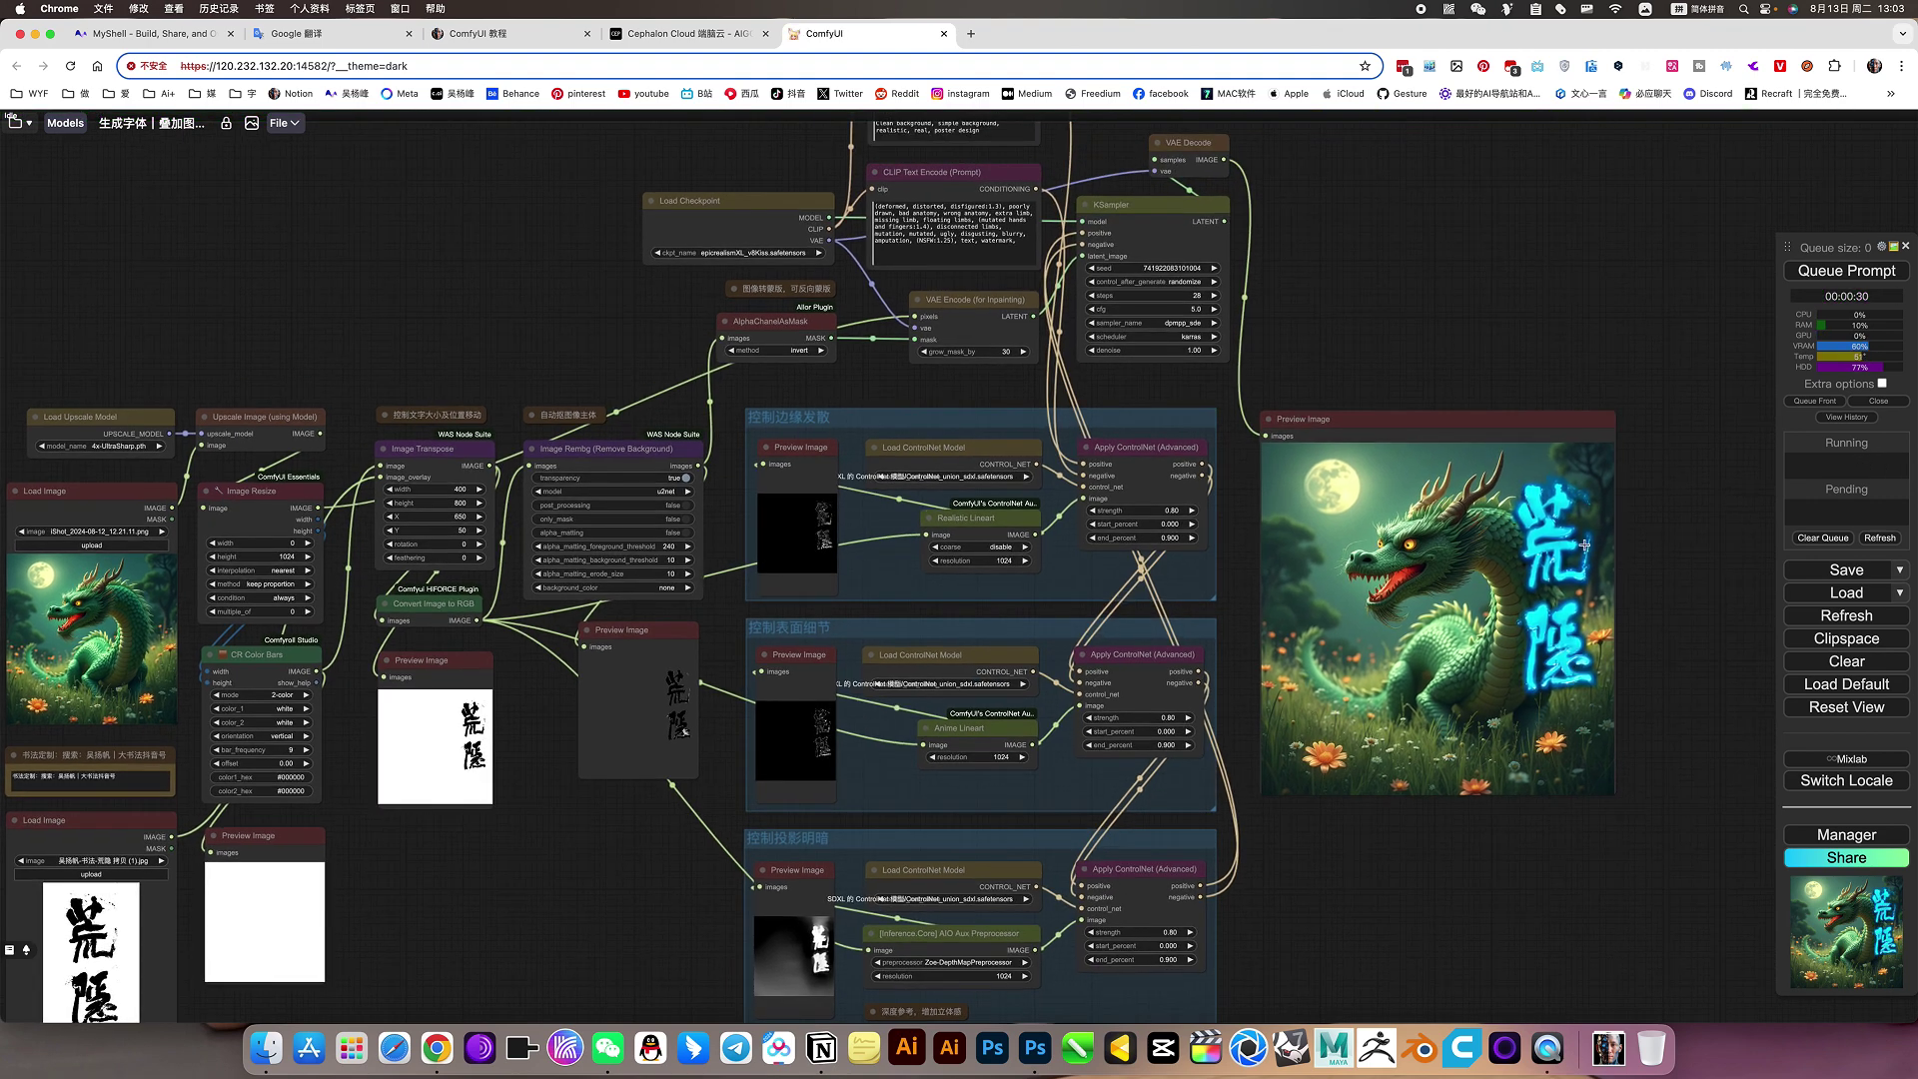
pyautogui.scroll(8, 1518, 615)
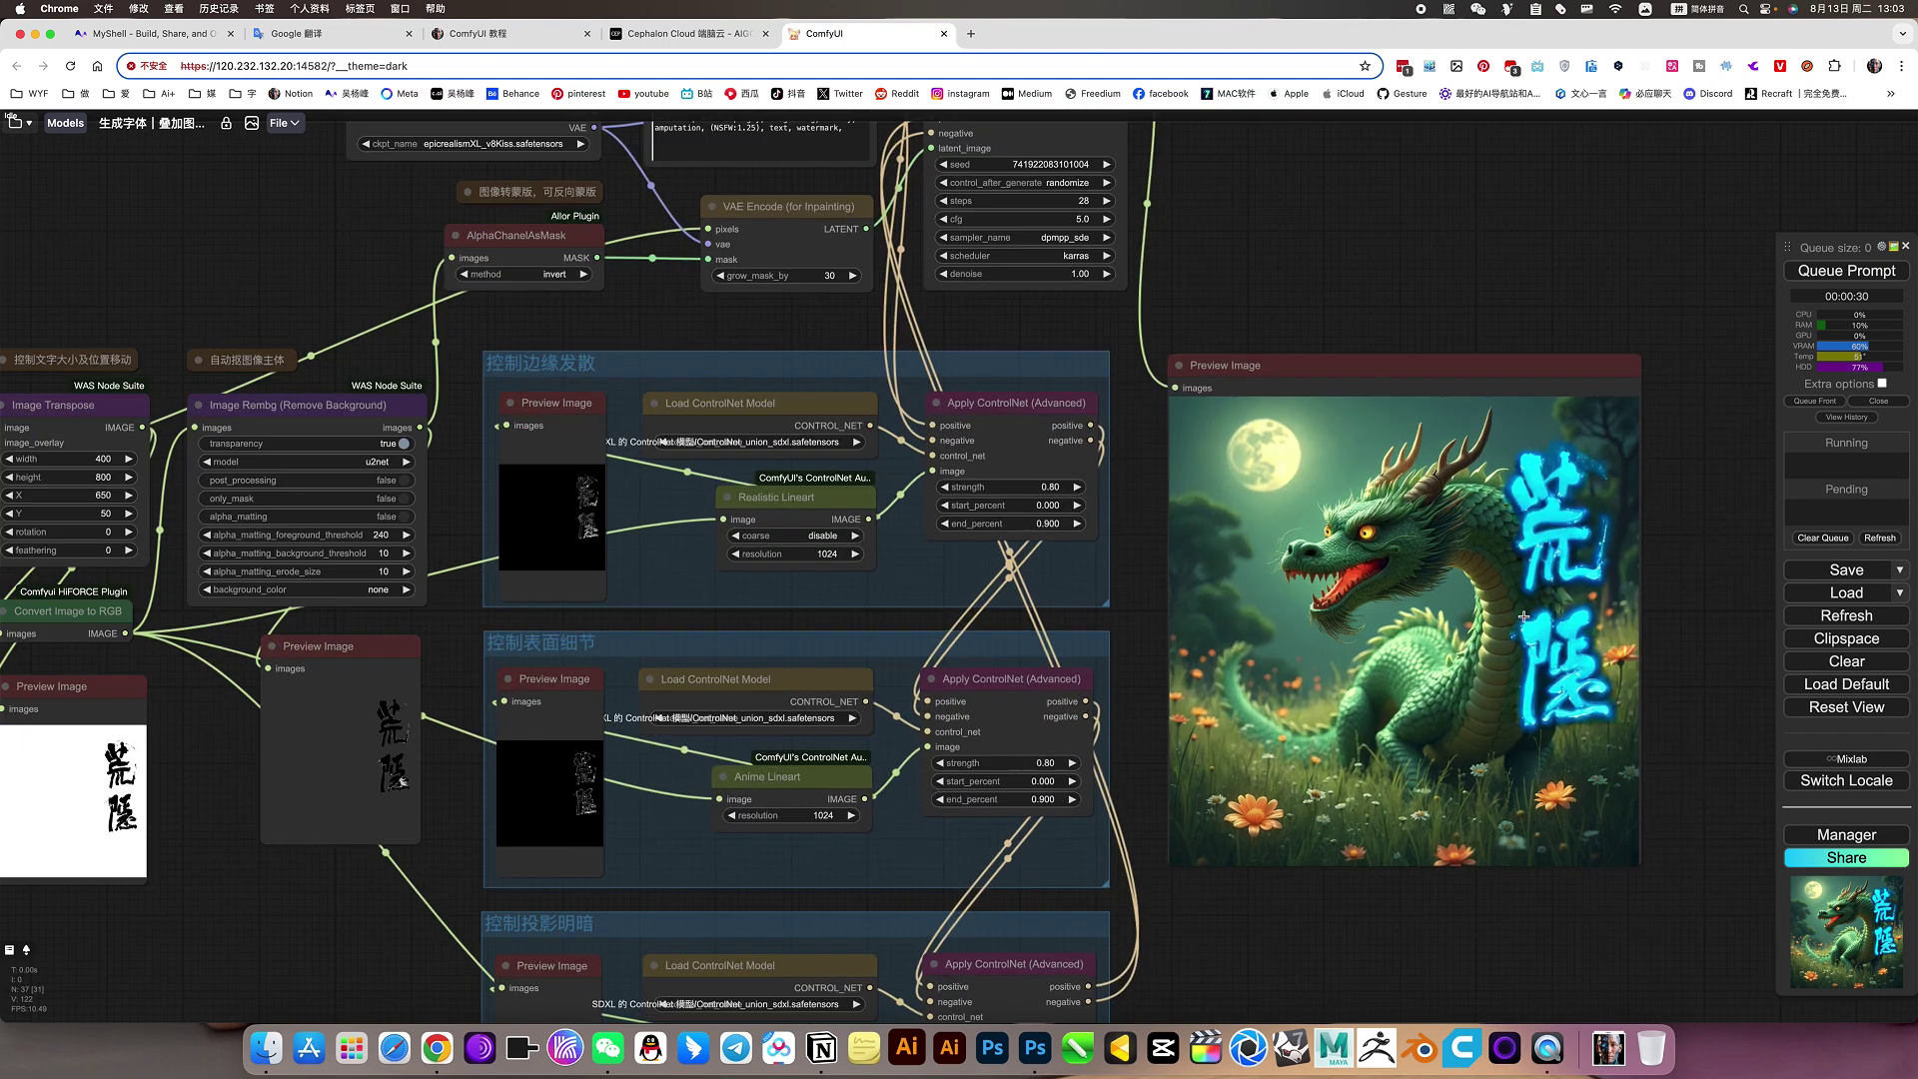
pyautogui.scroll(-4, 1554, 633)
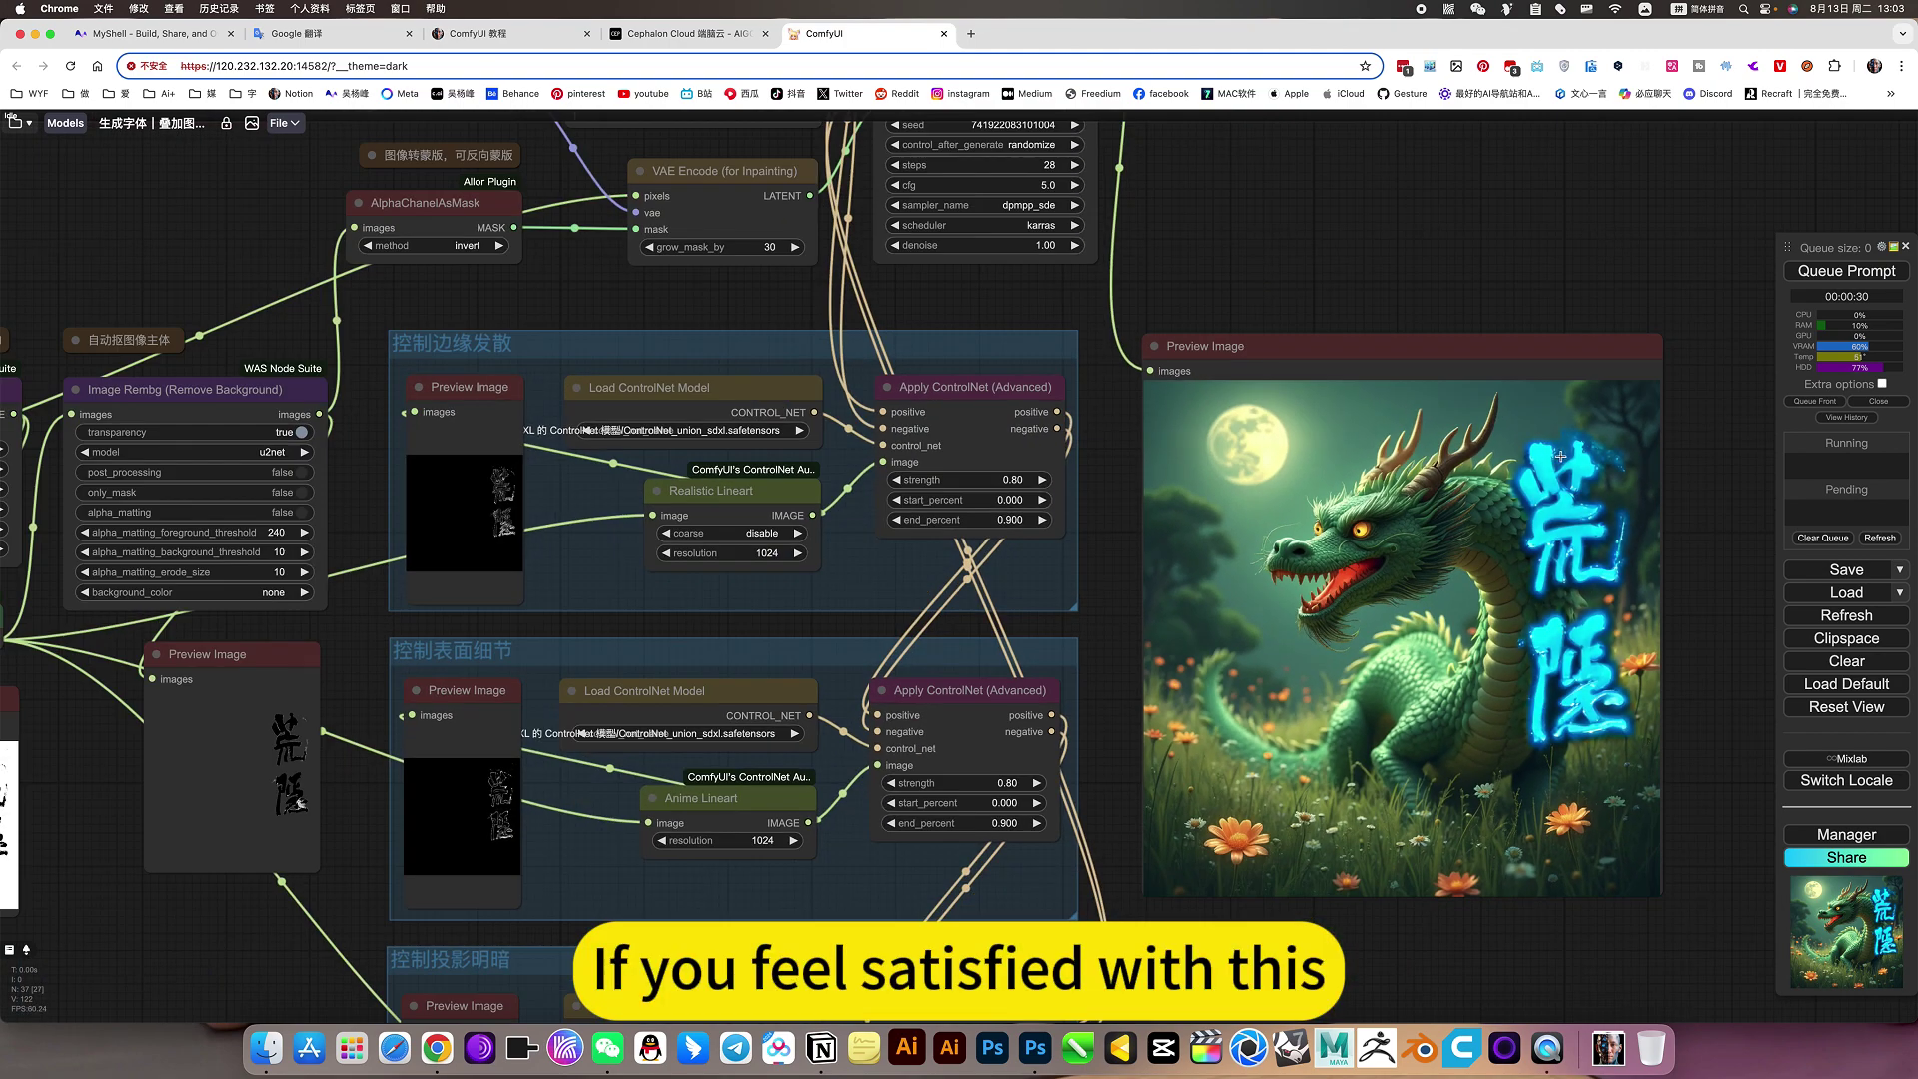
pyautogui.scroll(3, 1224, 207)
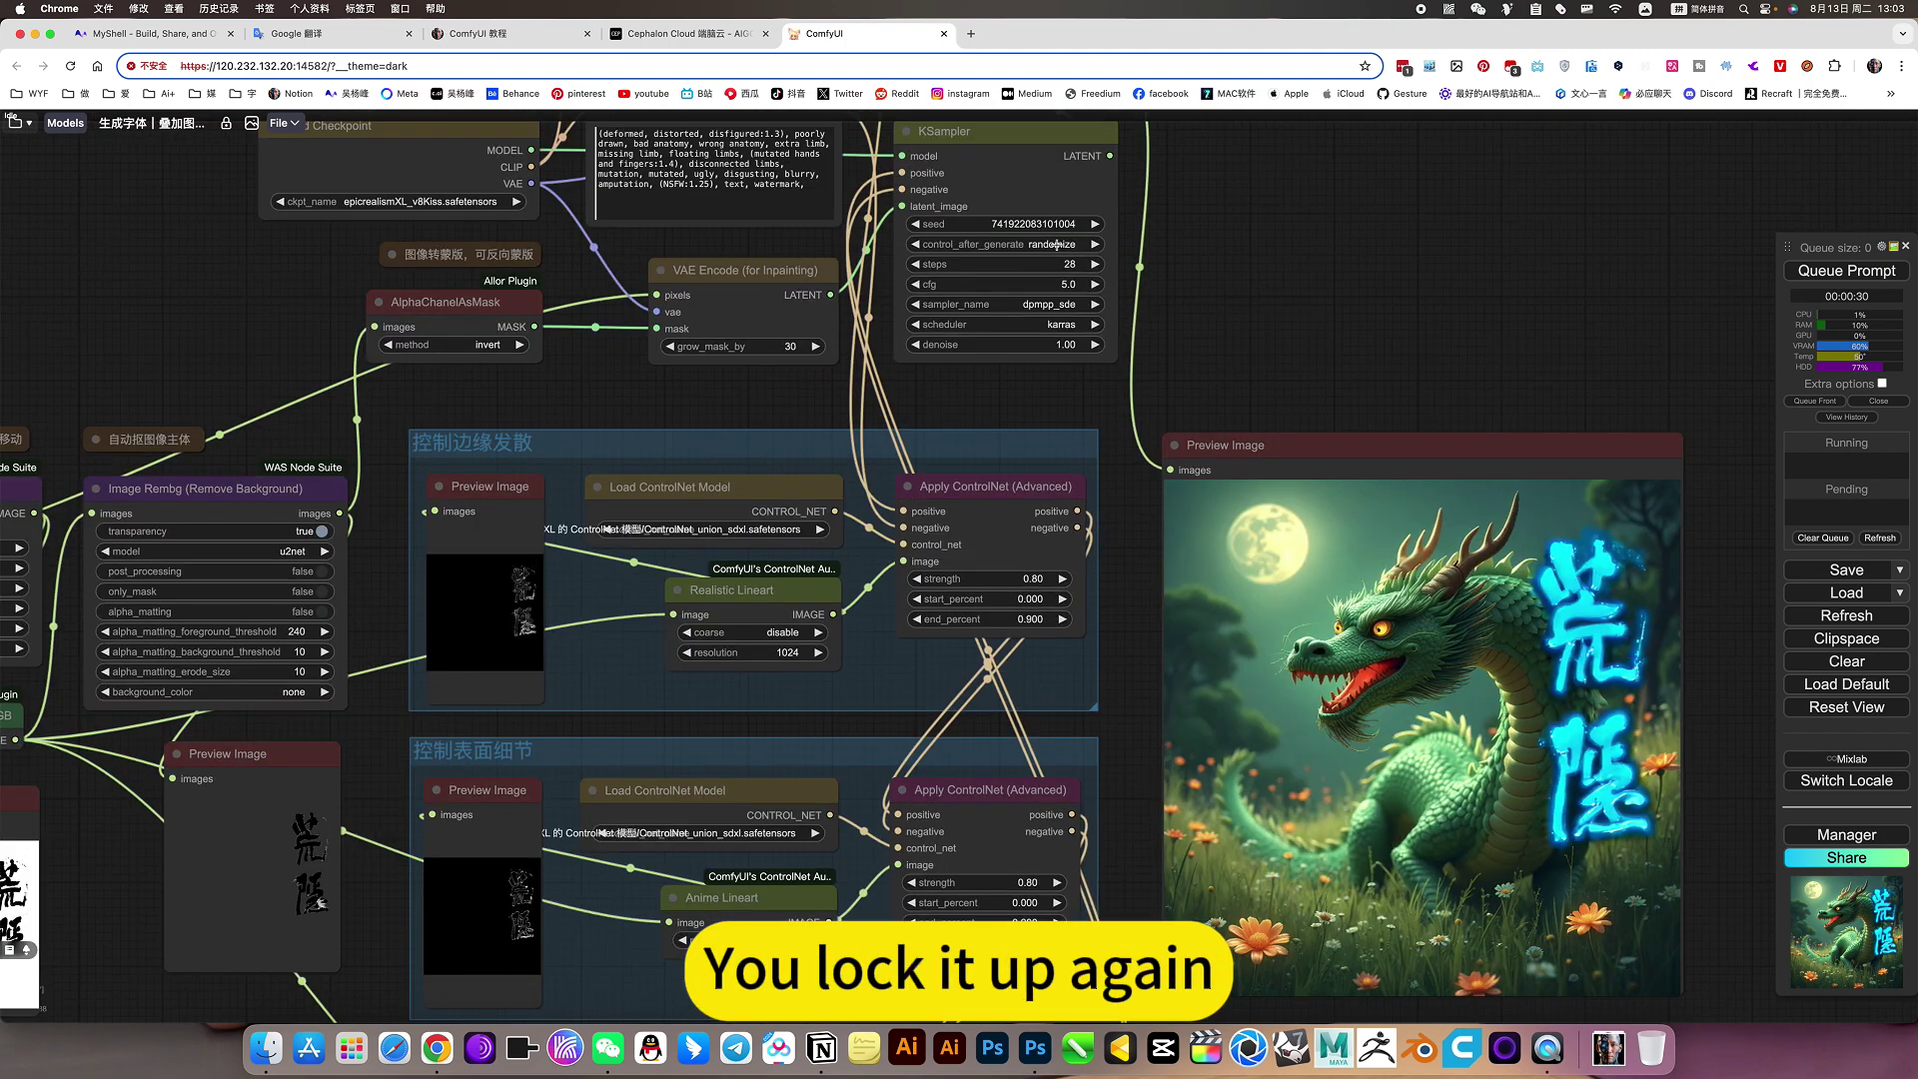
pyautogui.scroll(-4, 1496, 329)
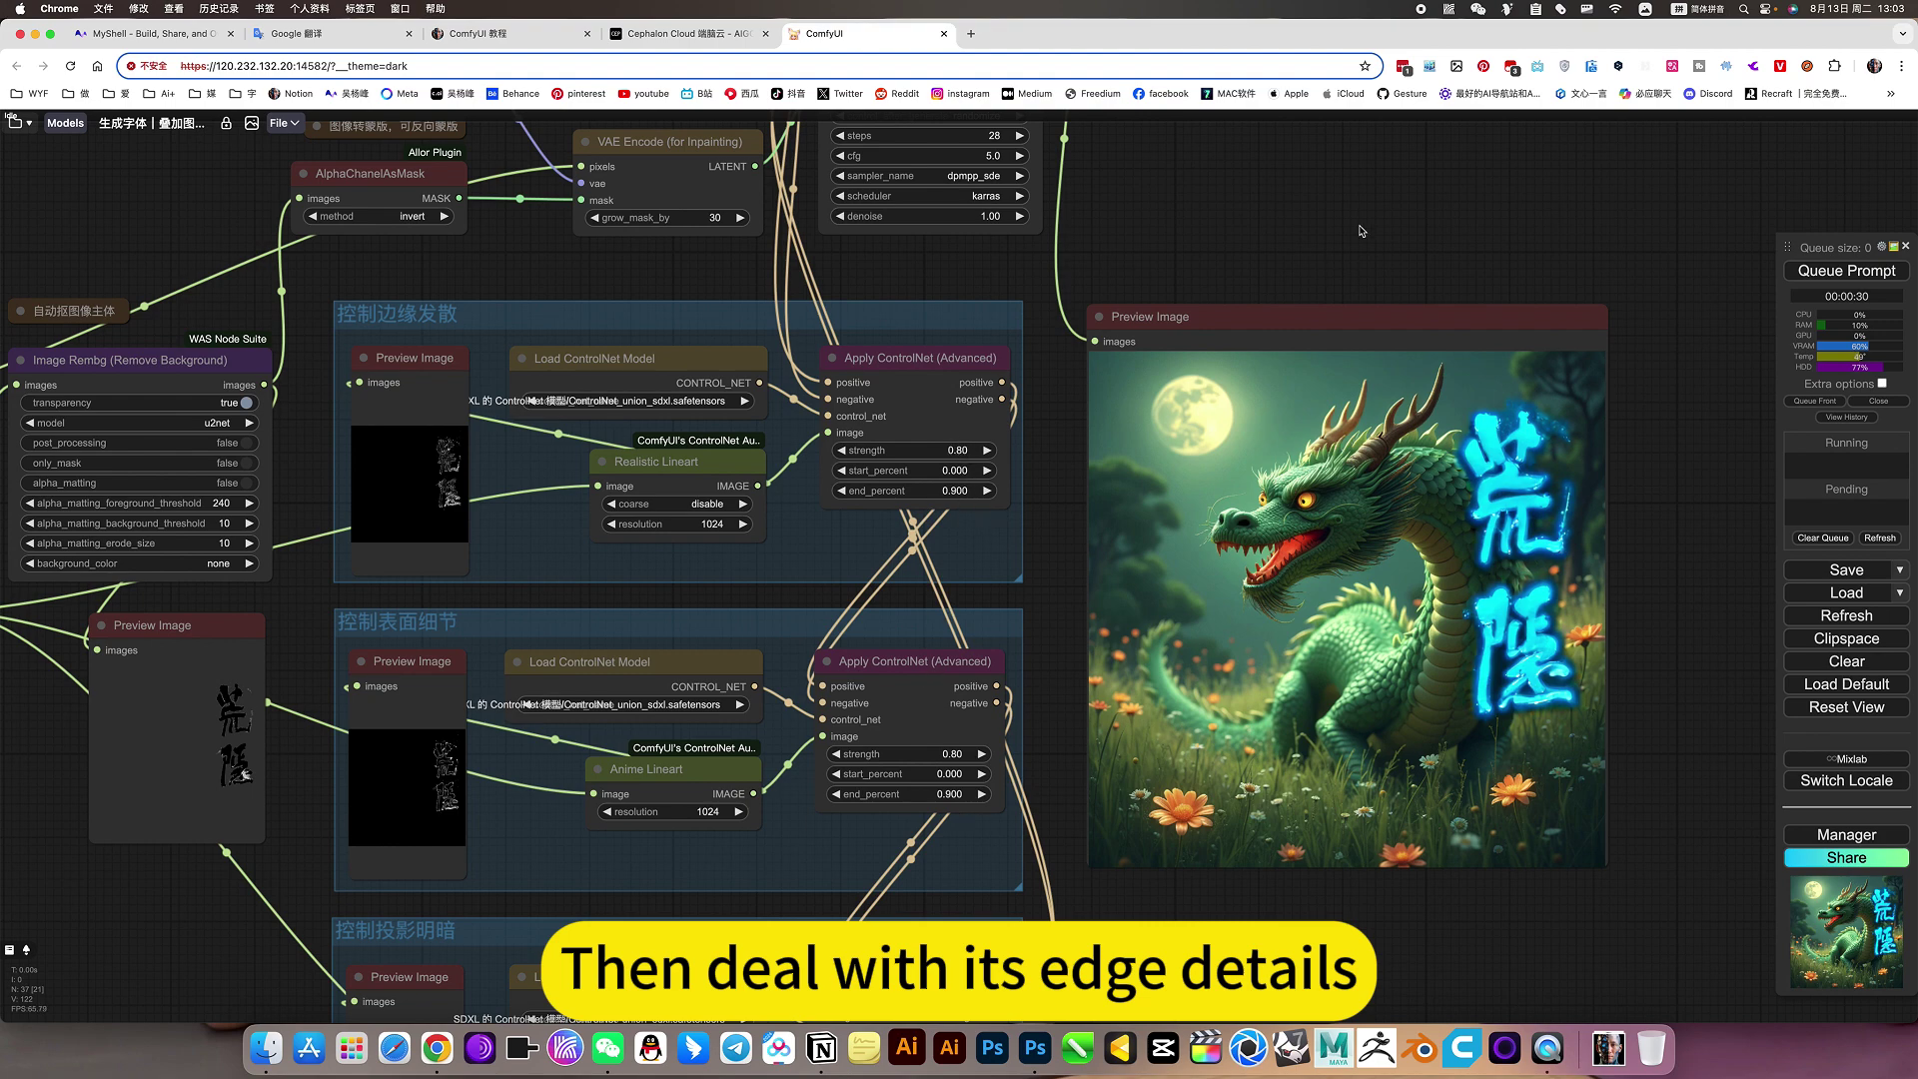
# - Queue another random-seed generation with the same prompt and bring the full workflow into view
pyautogui.moveTo(1340, 275); pyautogui.dragTo(1383, 467)
pyautogui.click(1850, 271)
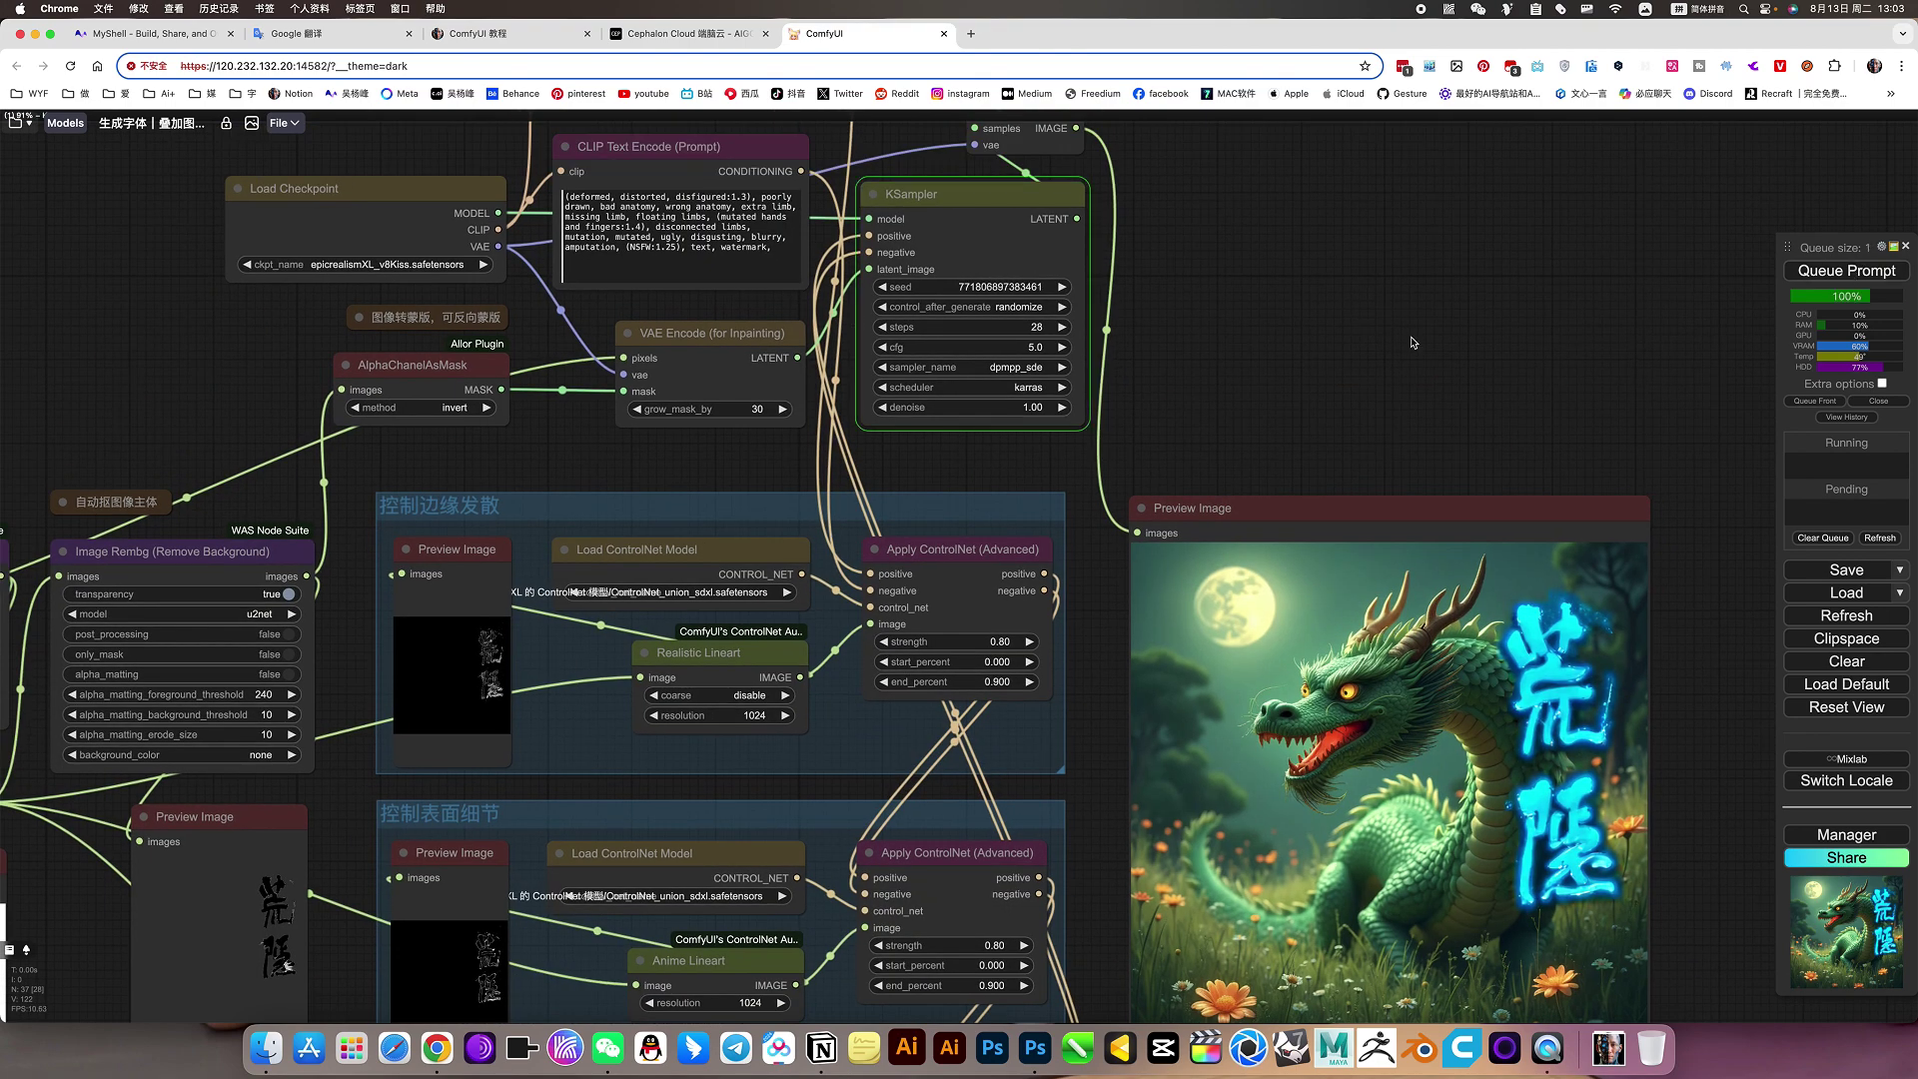
pyautogui.scroll(-5, 1414, 342)
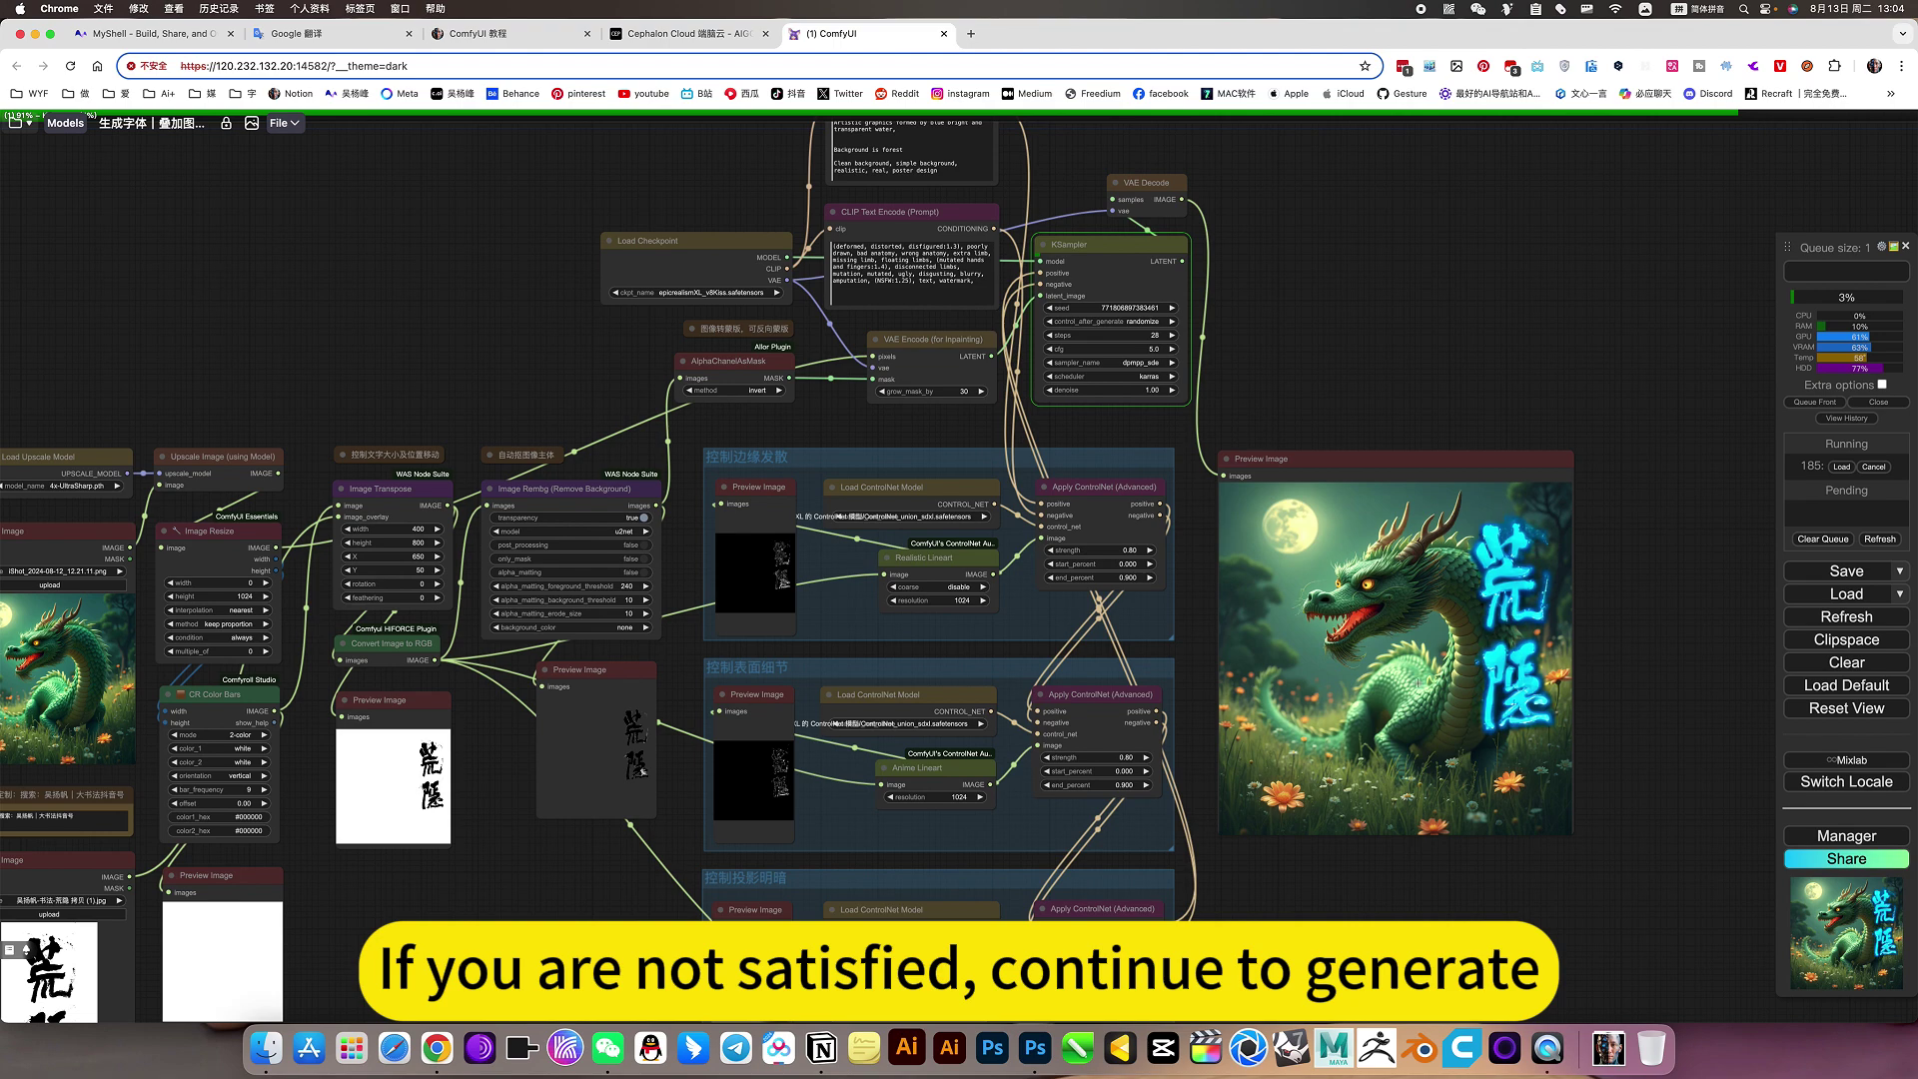
pyautogui.hscroll(-3, 1649, 699)
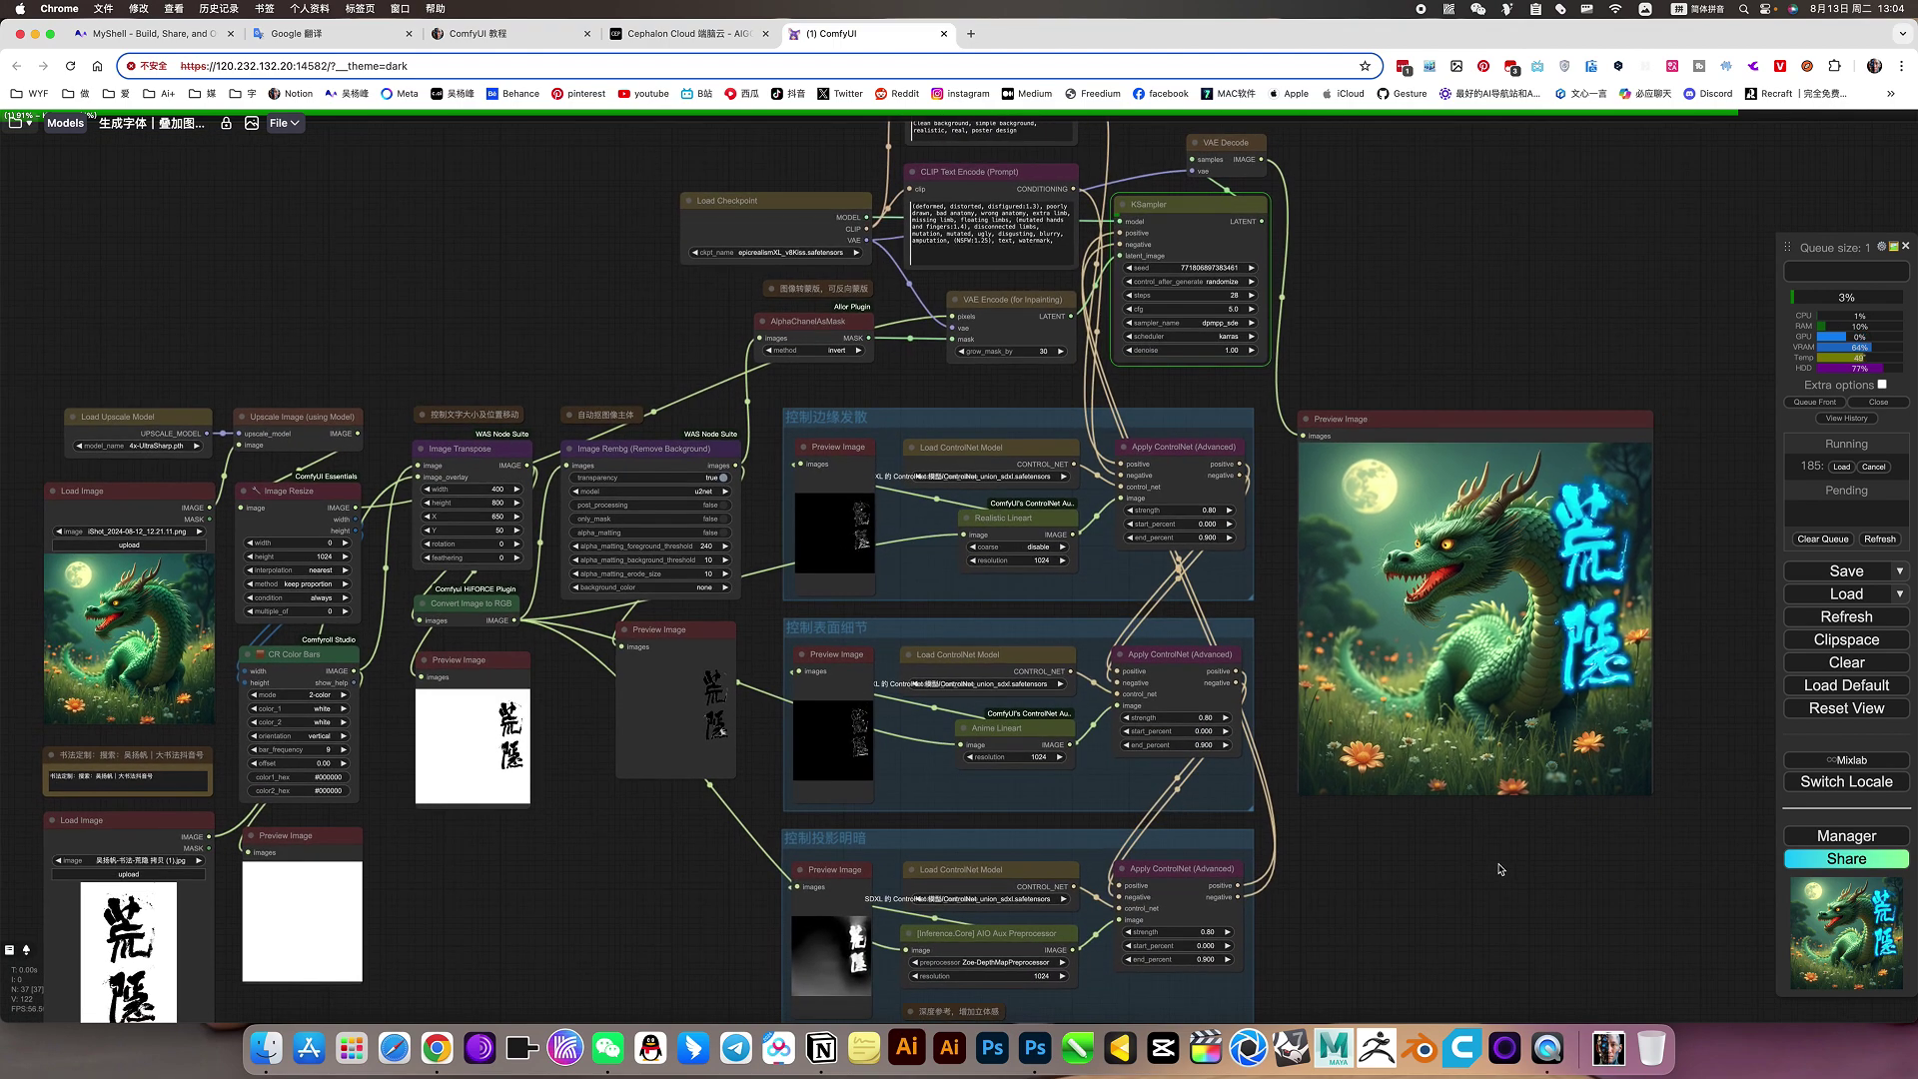
pyautogui.hscroll(-3, 1544, 803)
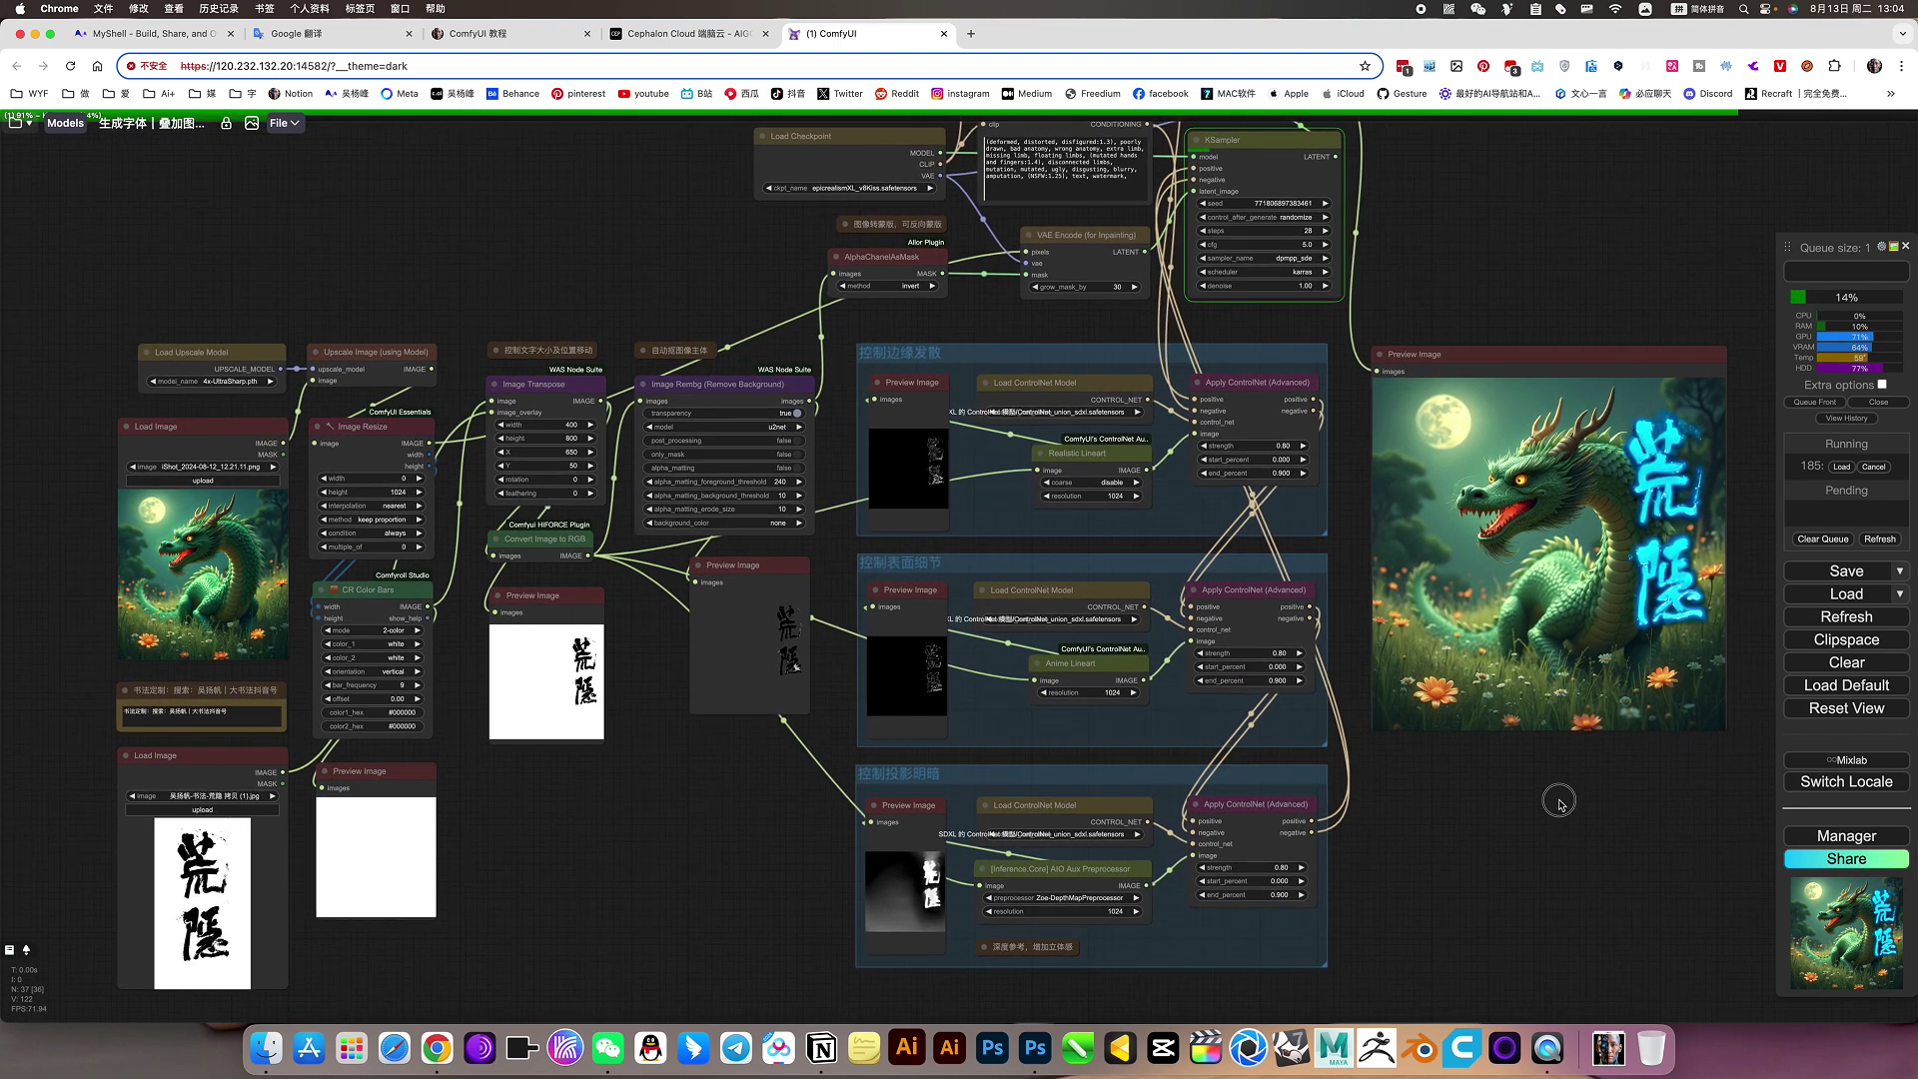
# - Check the Cephalon Cloud AIGC application page and the end of the numbered workflow list in the ComfyUI 教程 notes
pyautogui.click(690, 34)
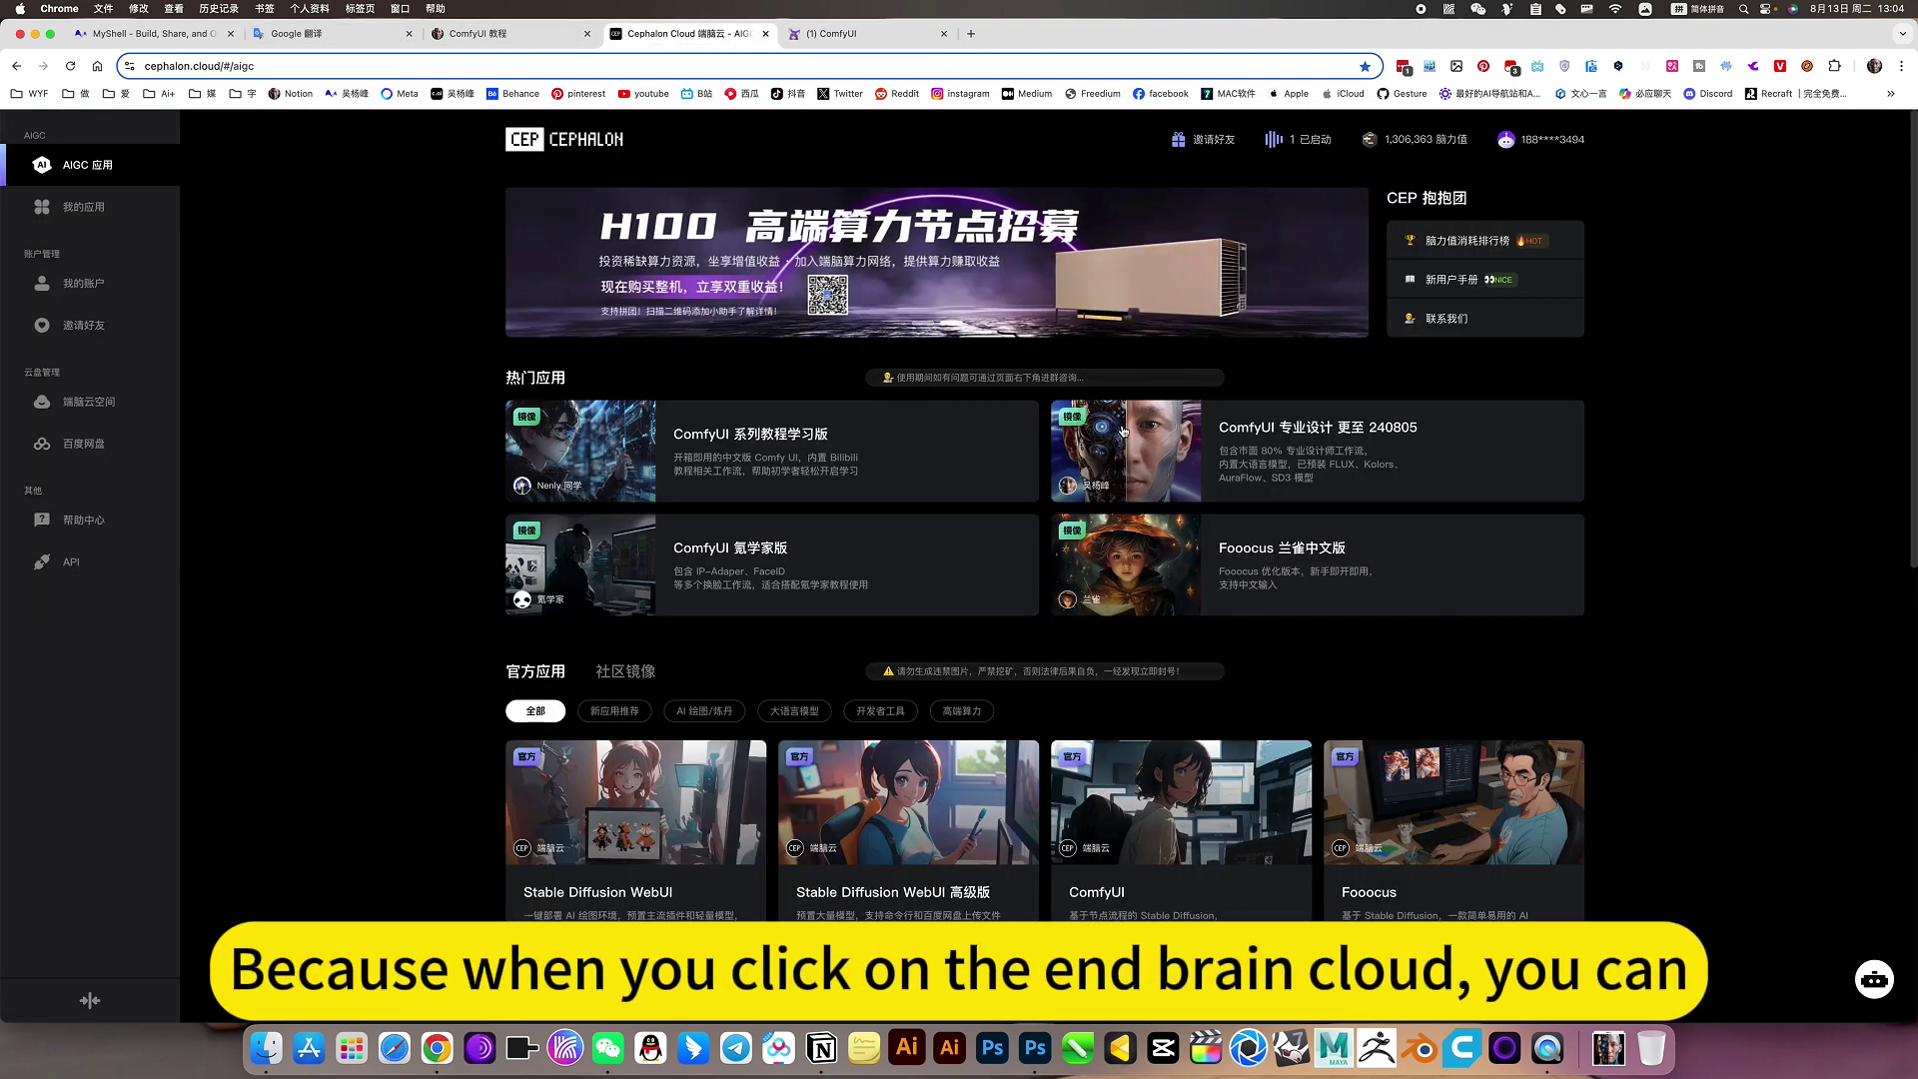
pyautogui.click(840, 34)
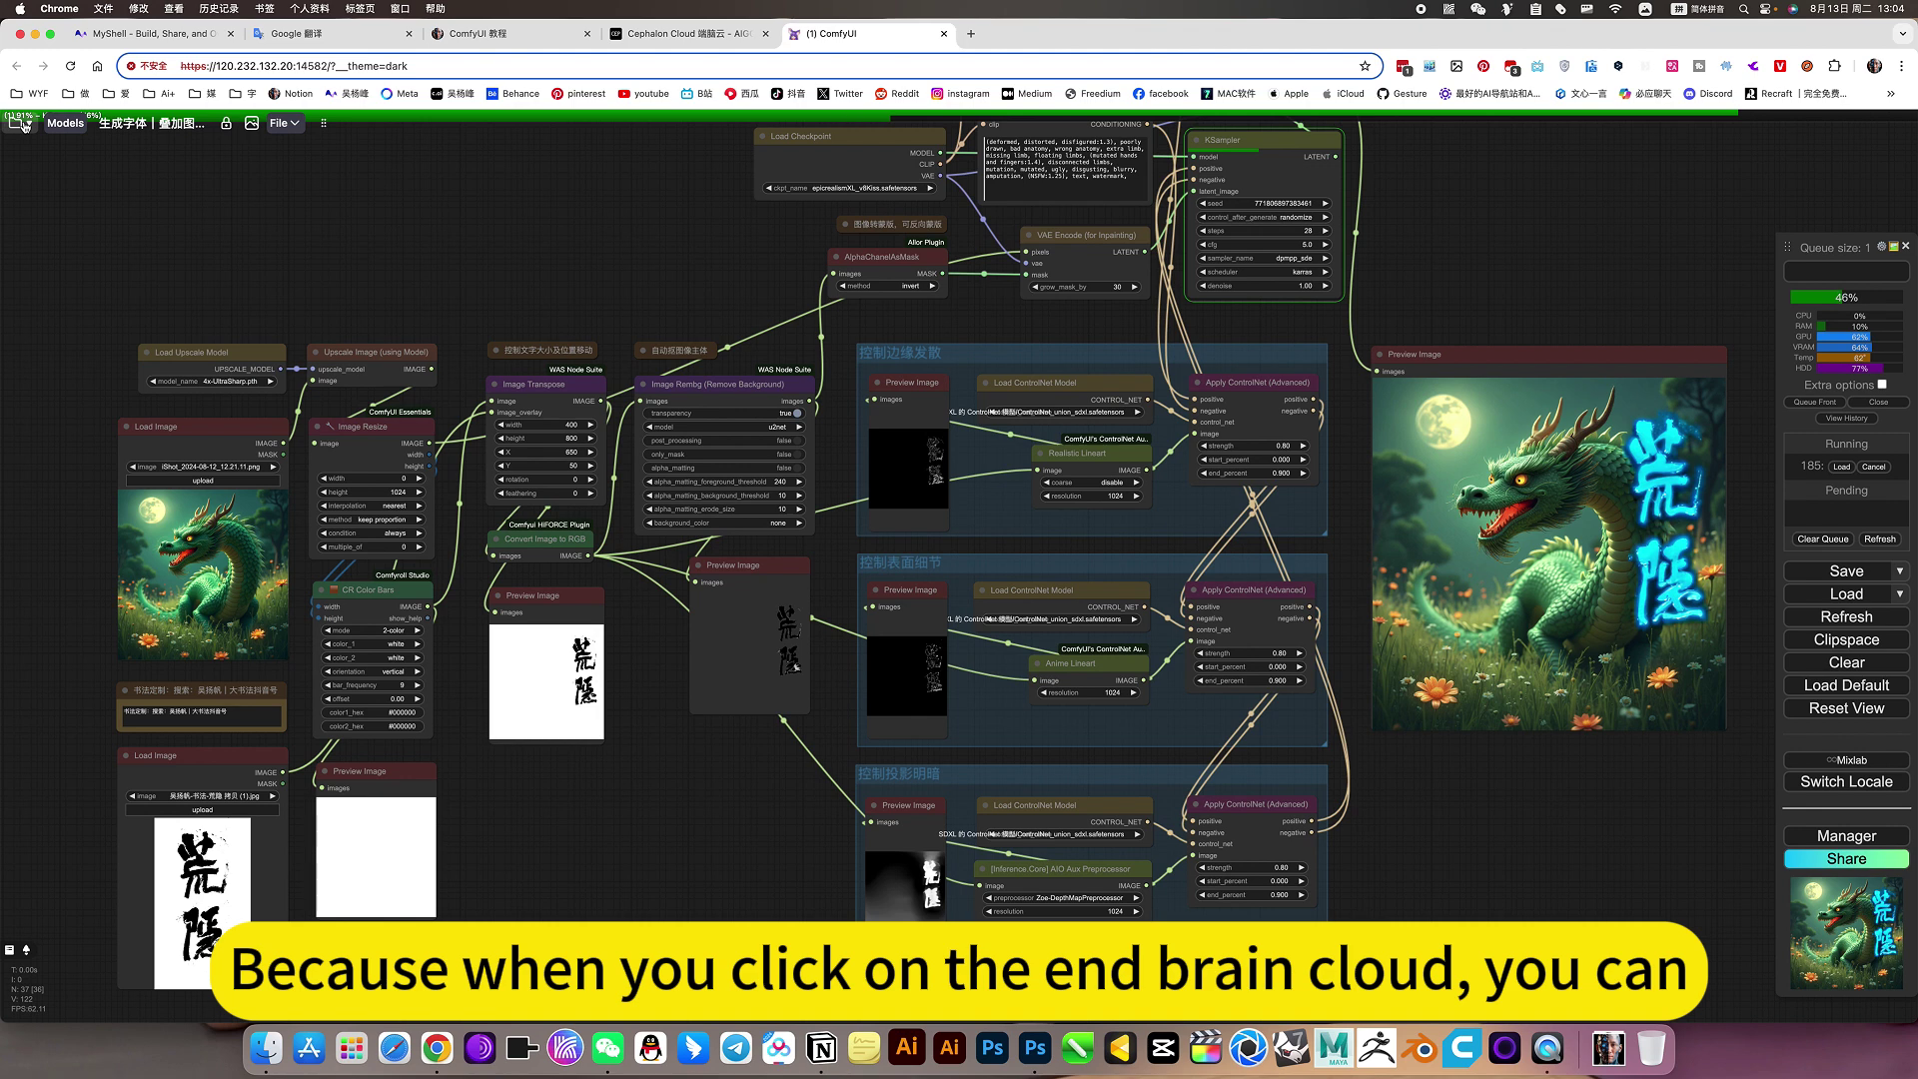
pyautogui.click(504, 34)
pyautogui.scroll(-20, 370, 527)
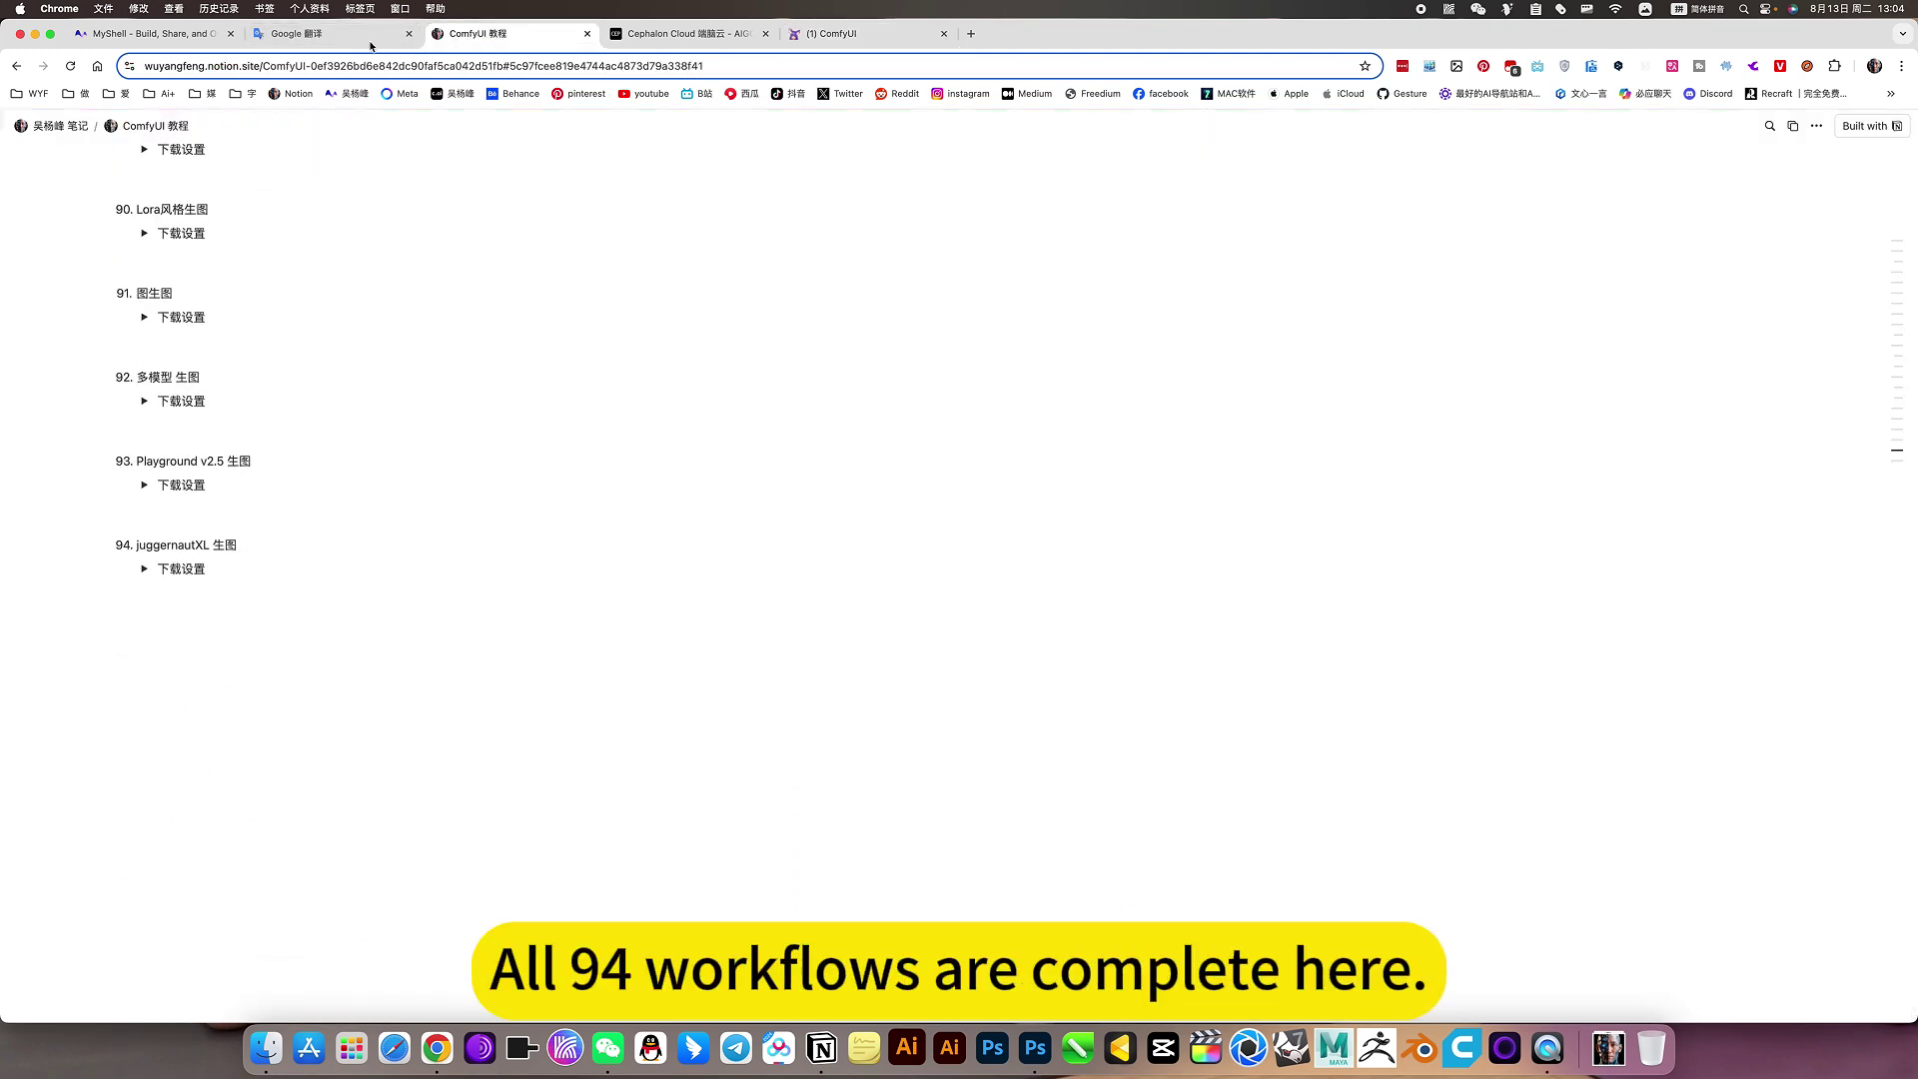
pyautogui.click(694, 35)
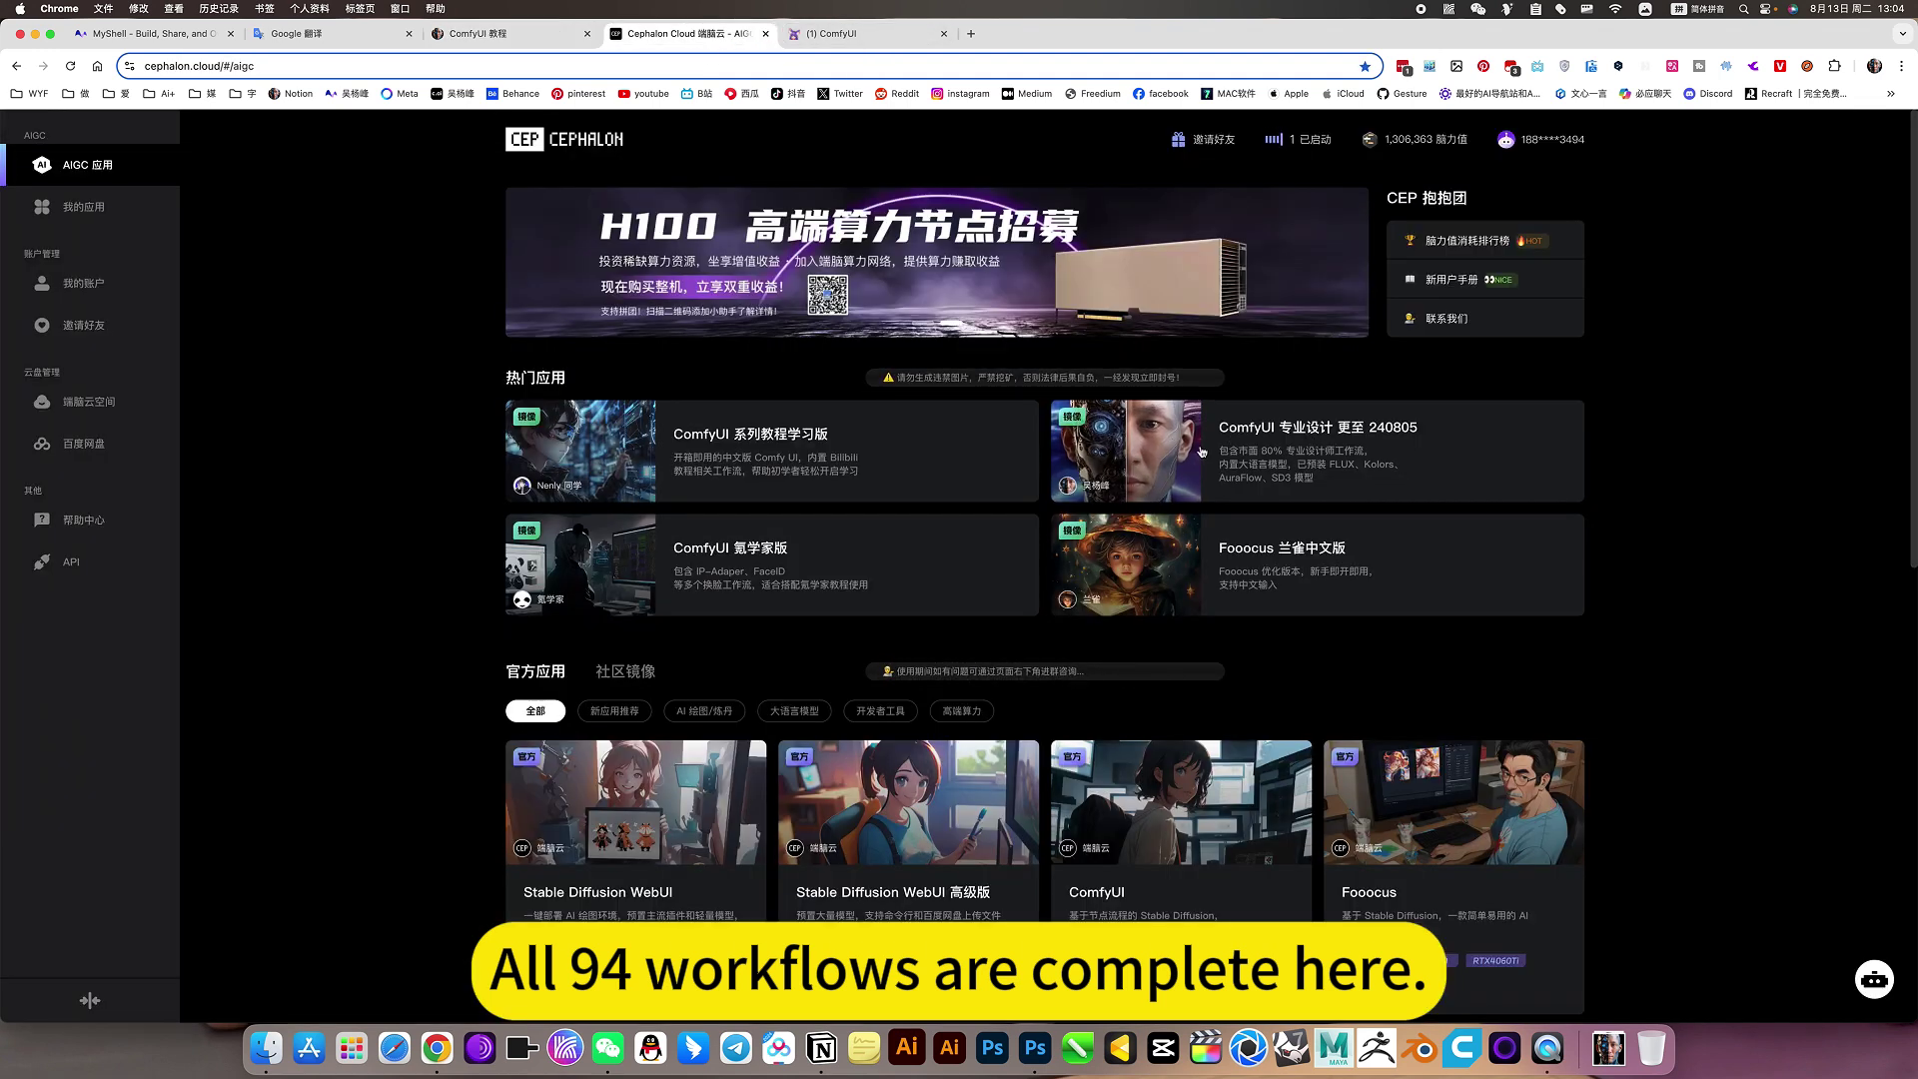
# - Switch back to ComfyUI, open the Workspace list of saved workflows and close it again
pyautogui.click(845, 34)
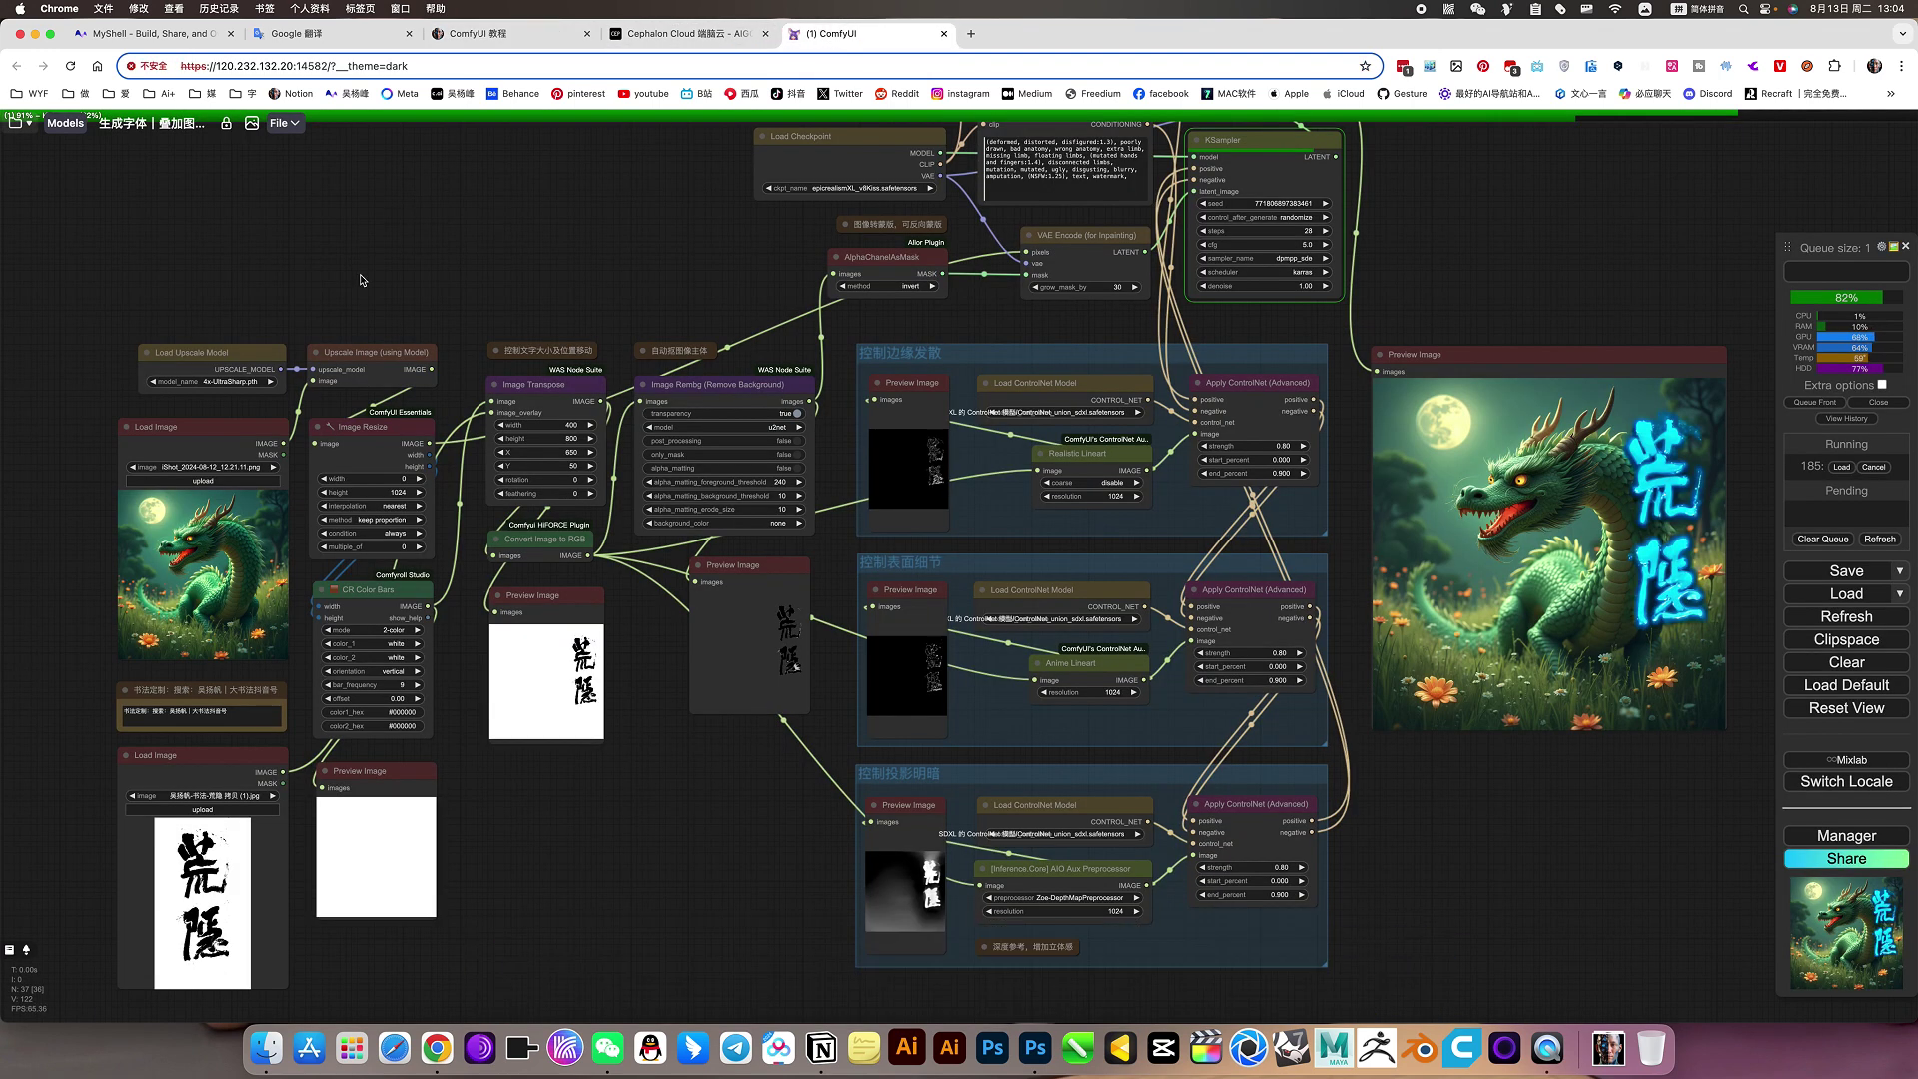
pyautogui.click(20, 124)
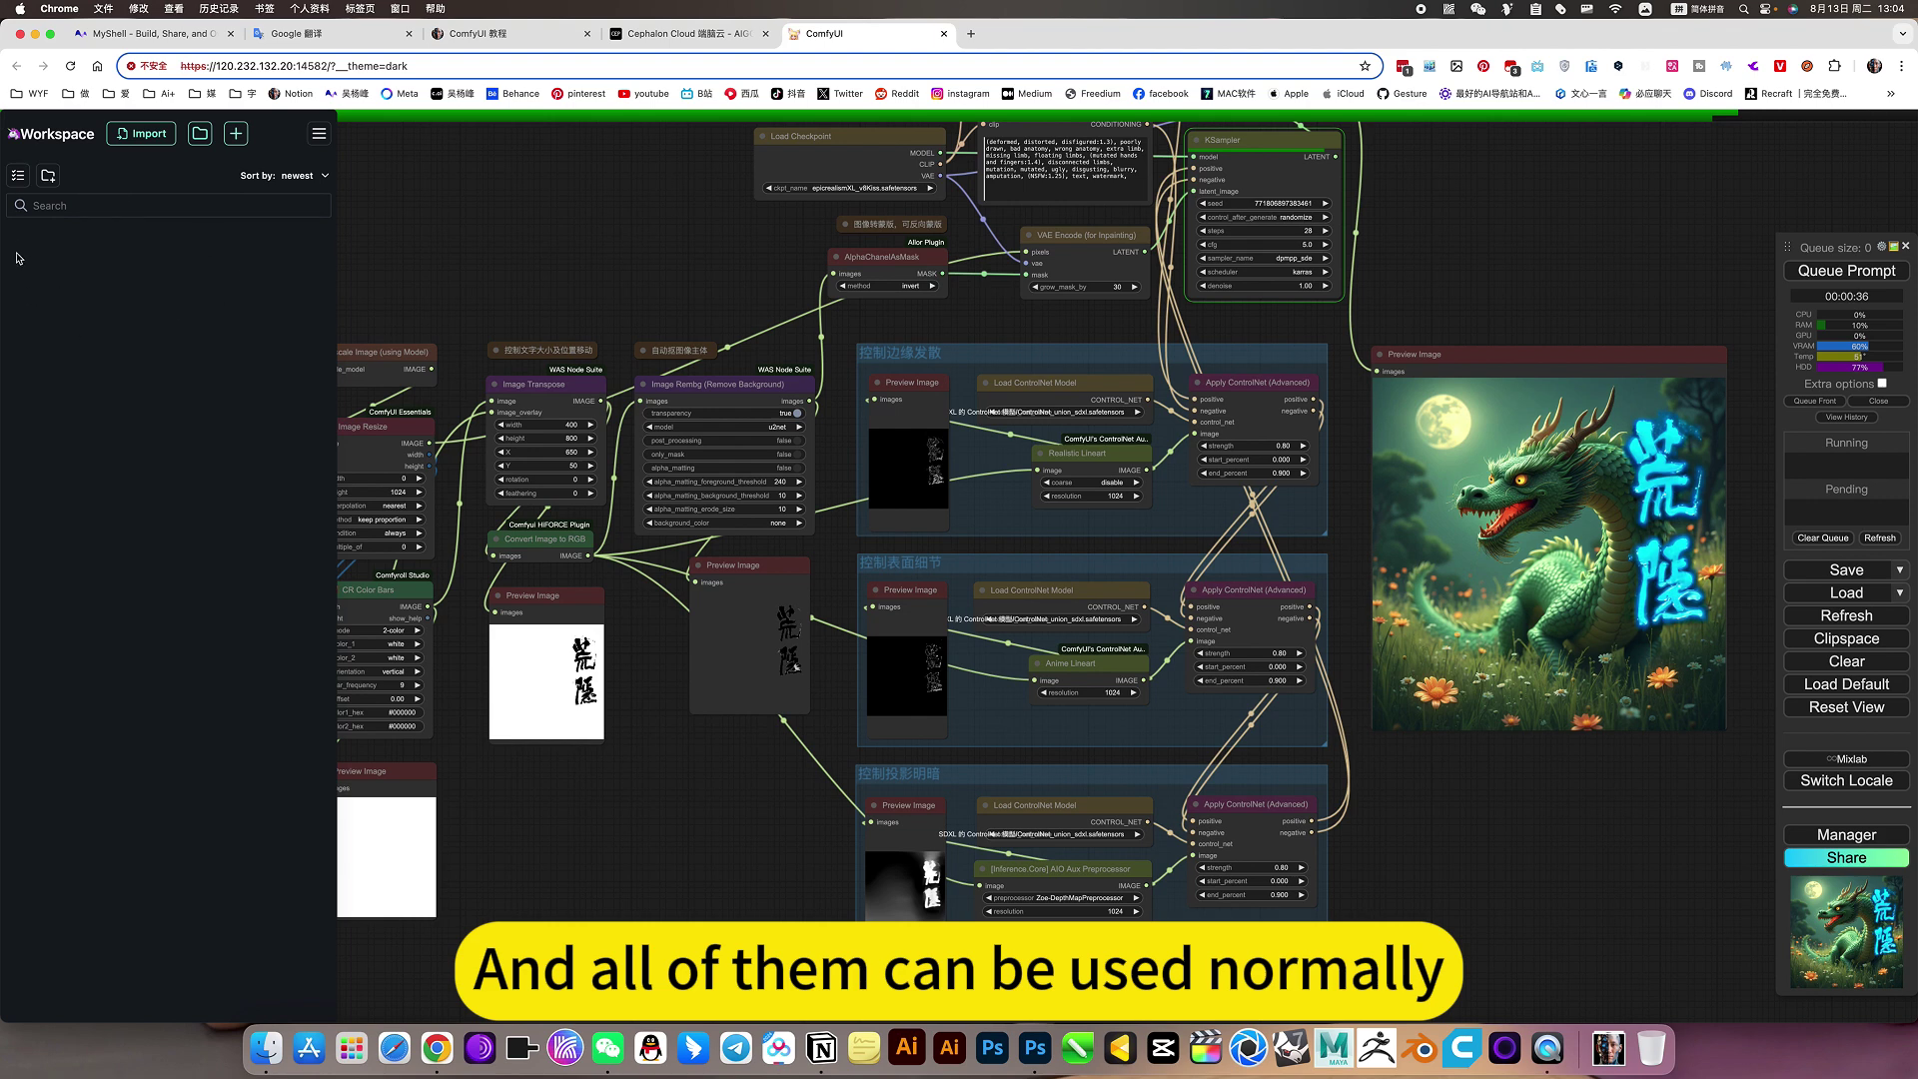
pyautogui.click(428, 257)
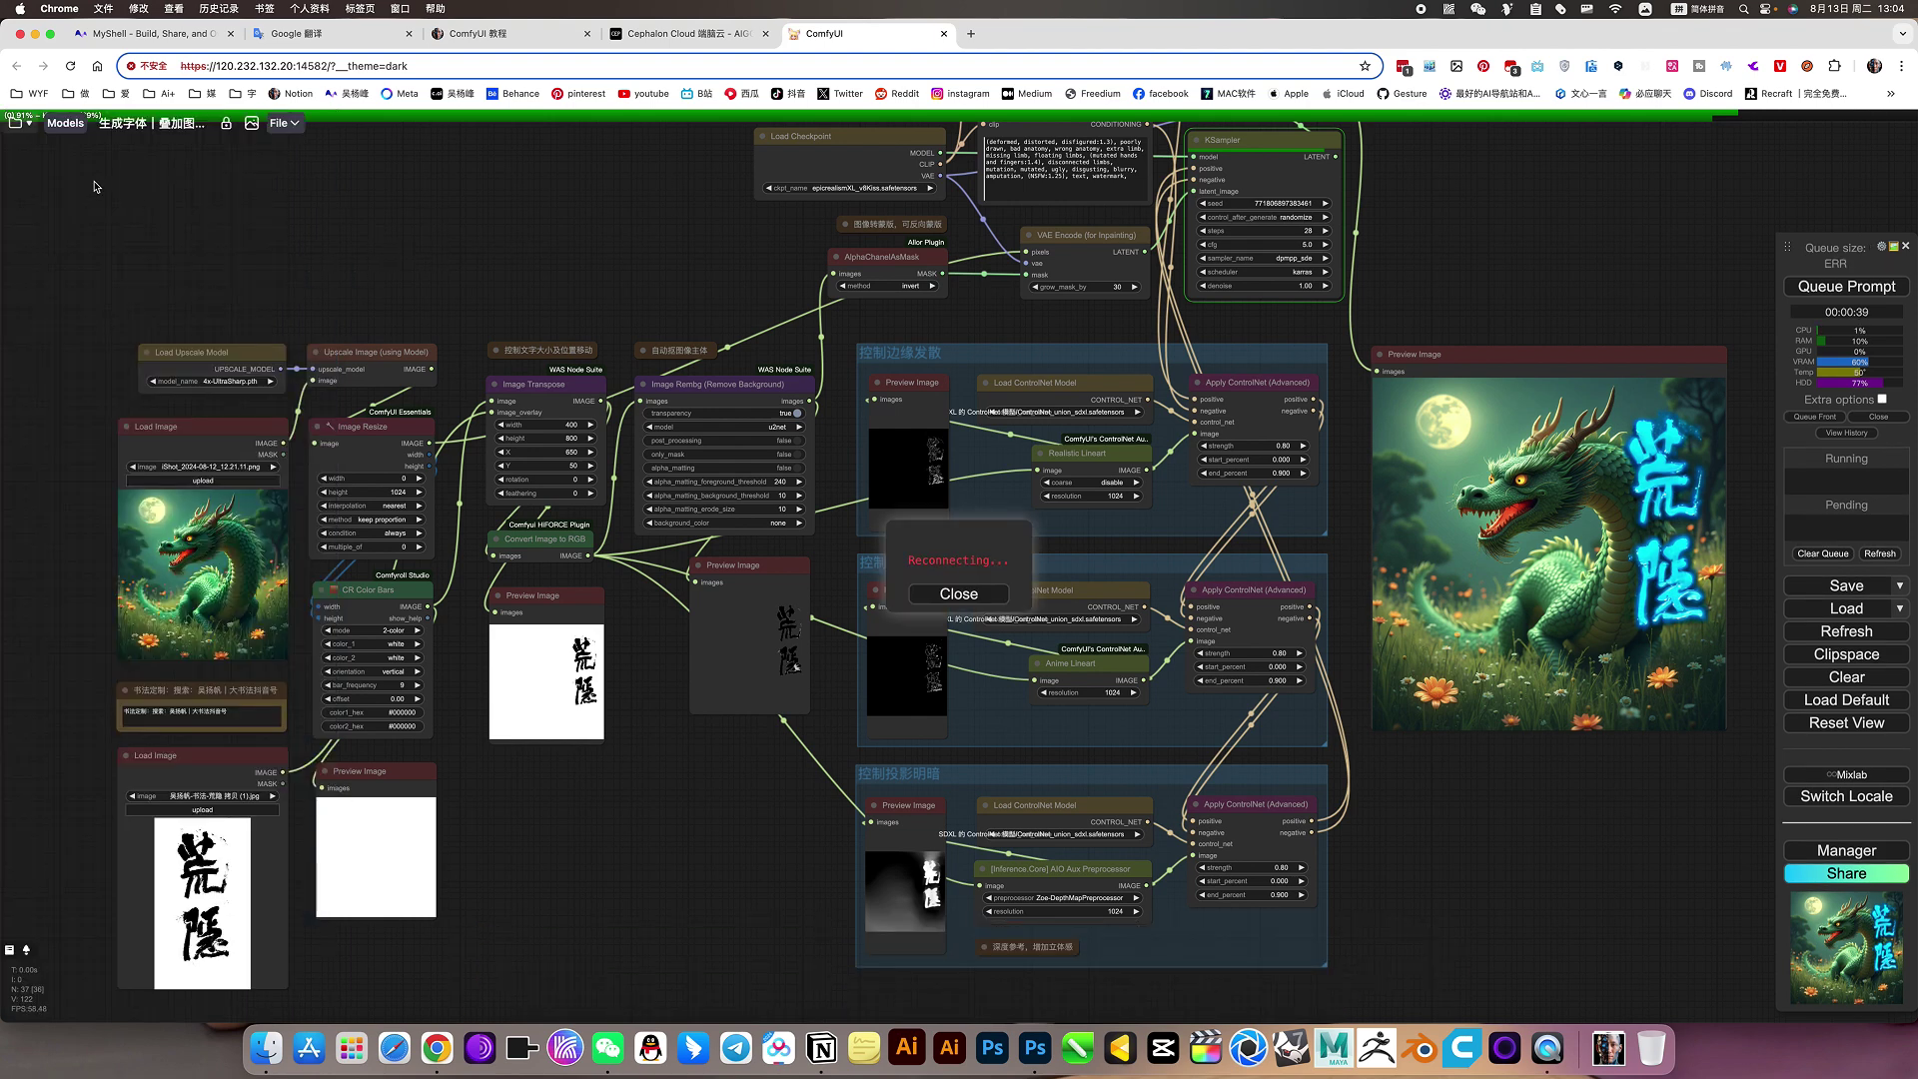
# - Browse the saved workflows inside the author's folder in the Workspace list from start to end, collapse the folder and close the list
pyautogui.click(16, 122)
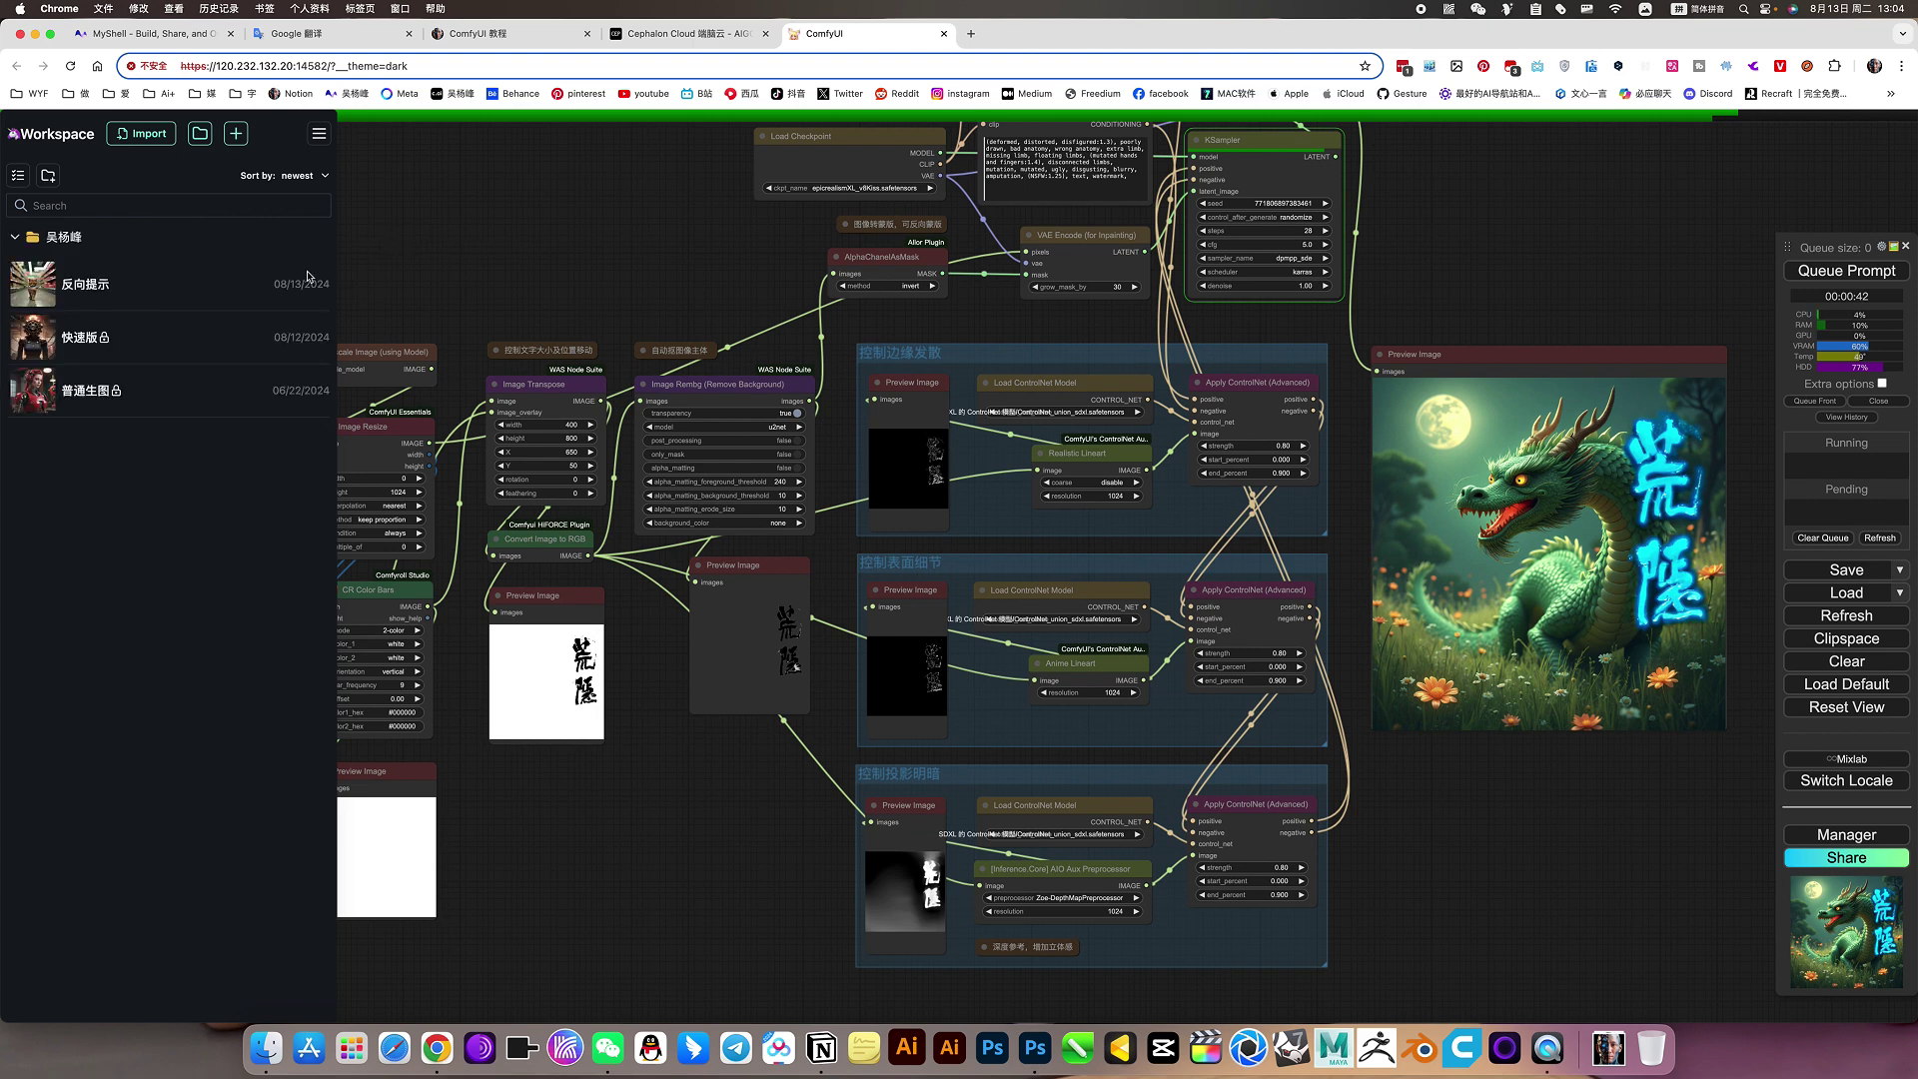
pyautogui.click(16, 237)
pyautogui.scroll(-10, 210, 494)
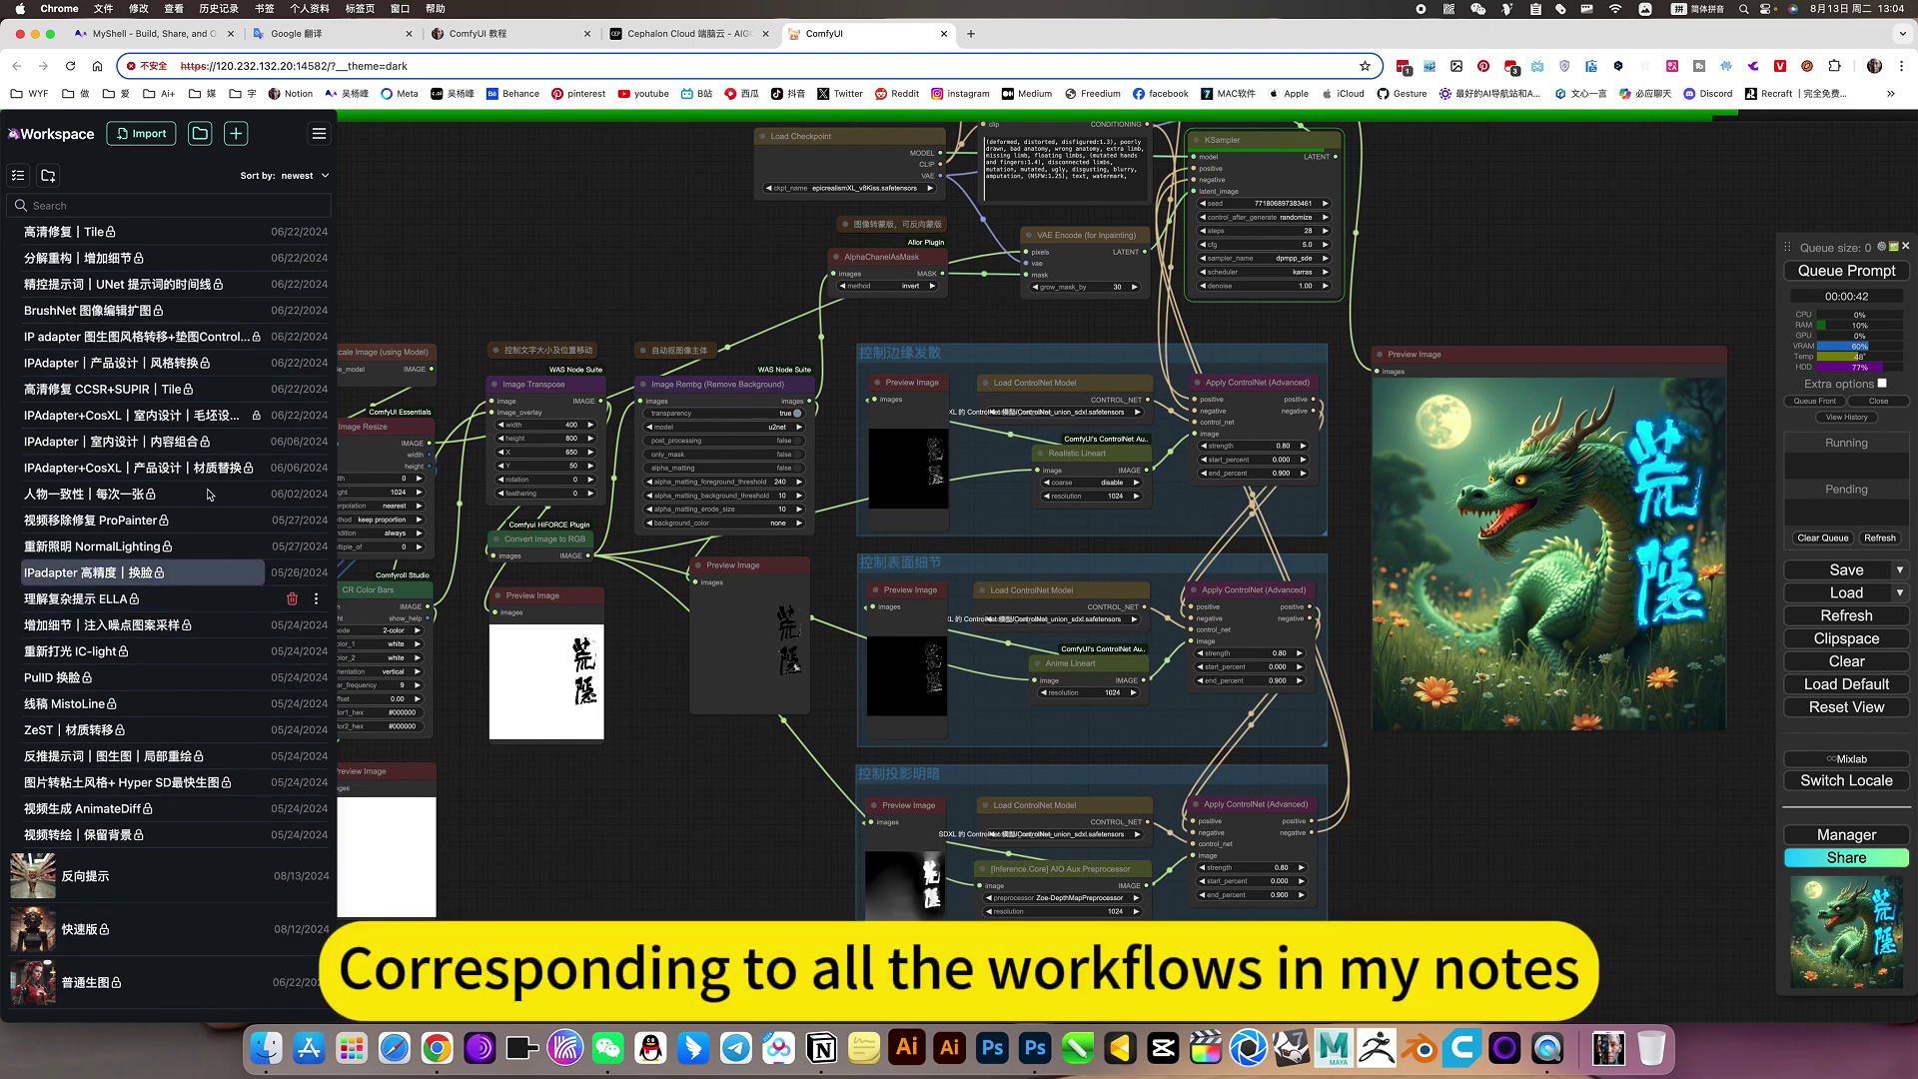
pyautogui.scroll(10, 209, 493)
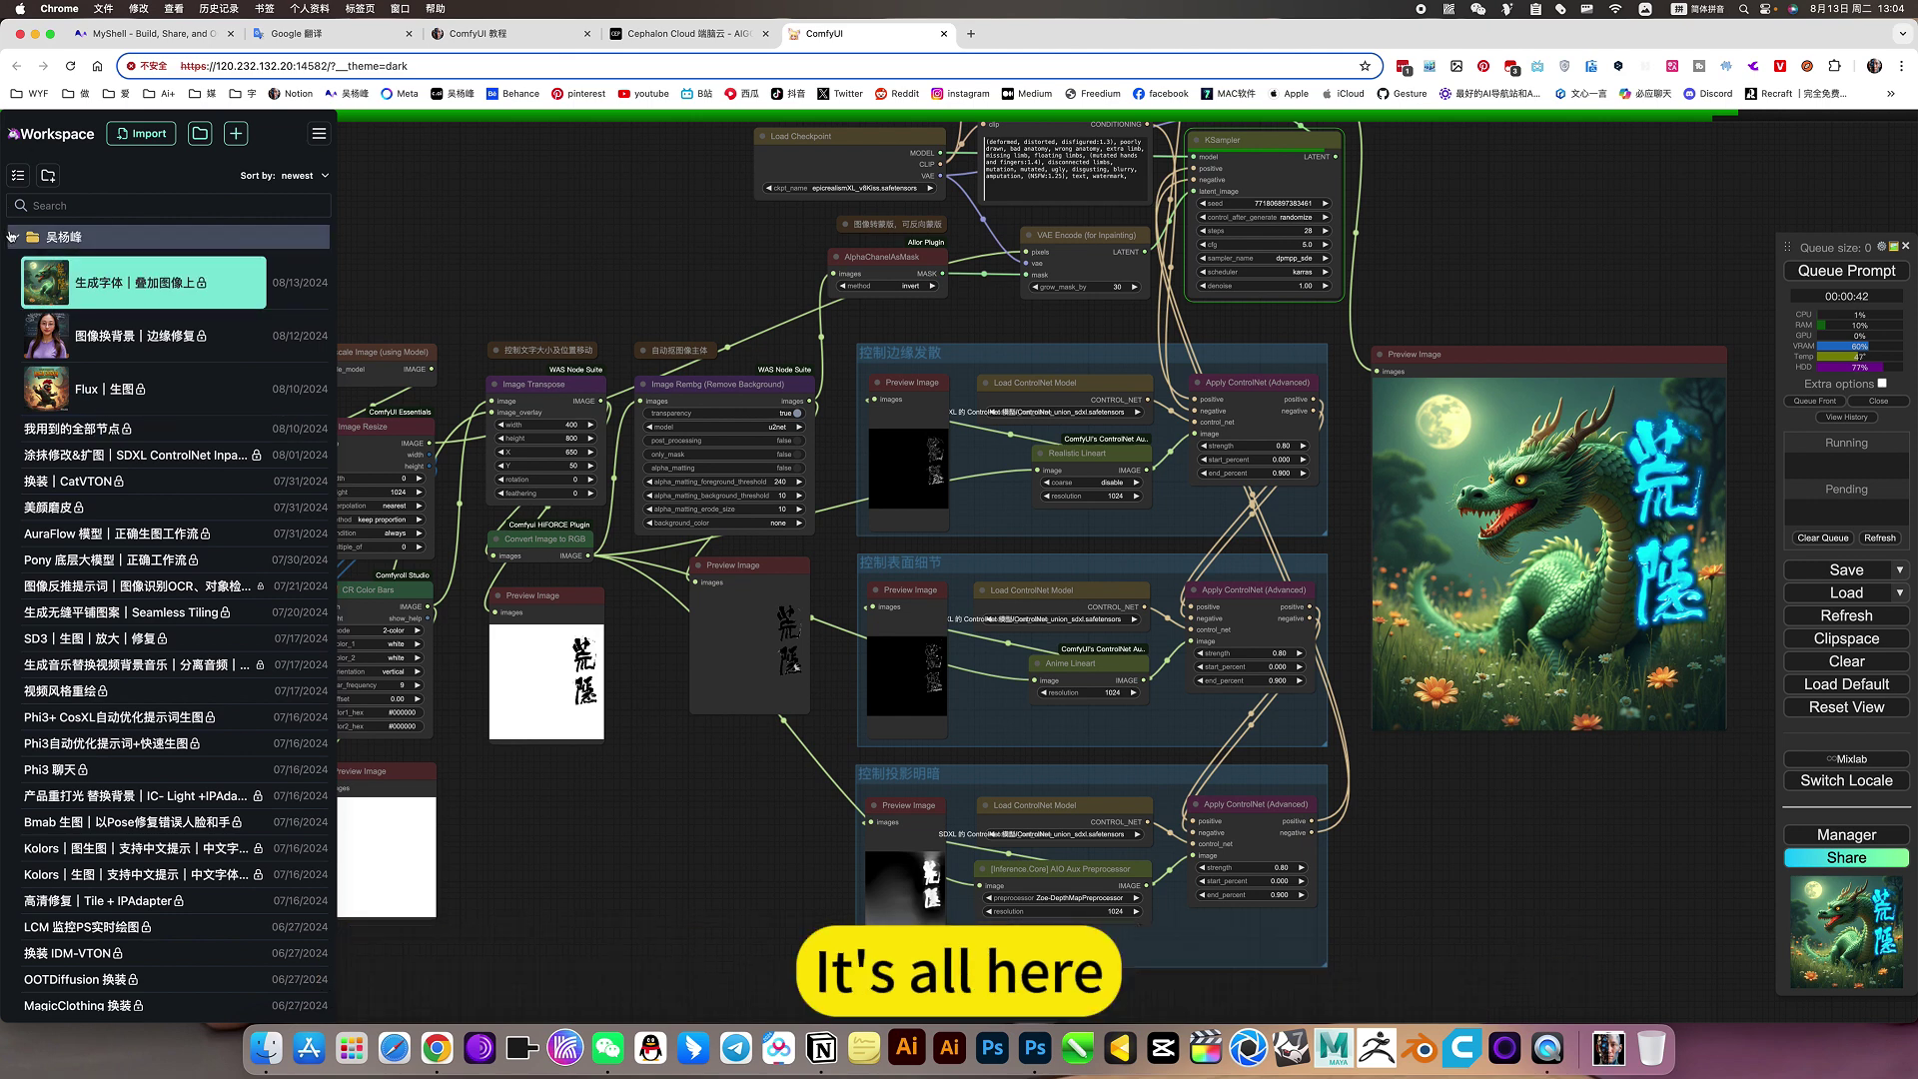
pyautogui.click(14, 240)
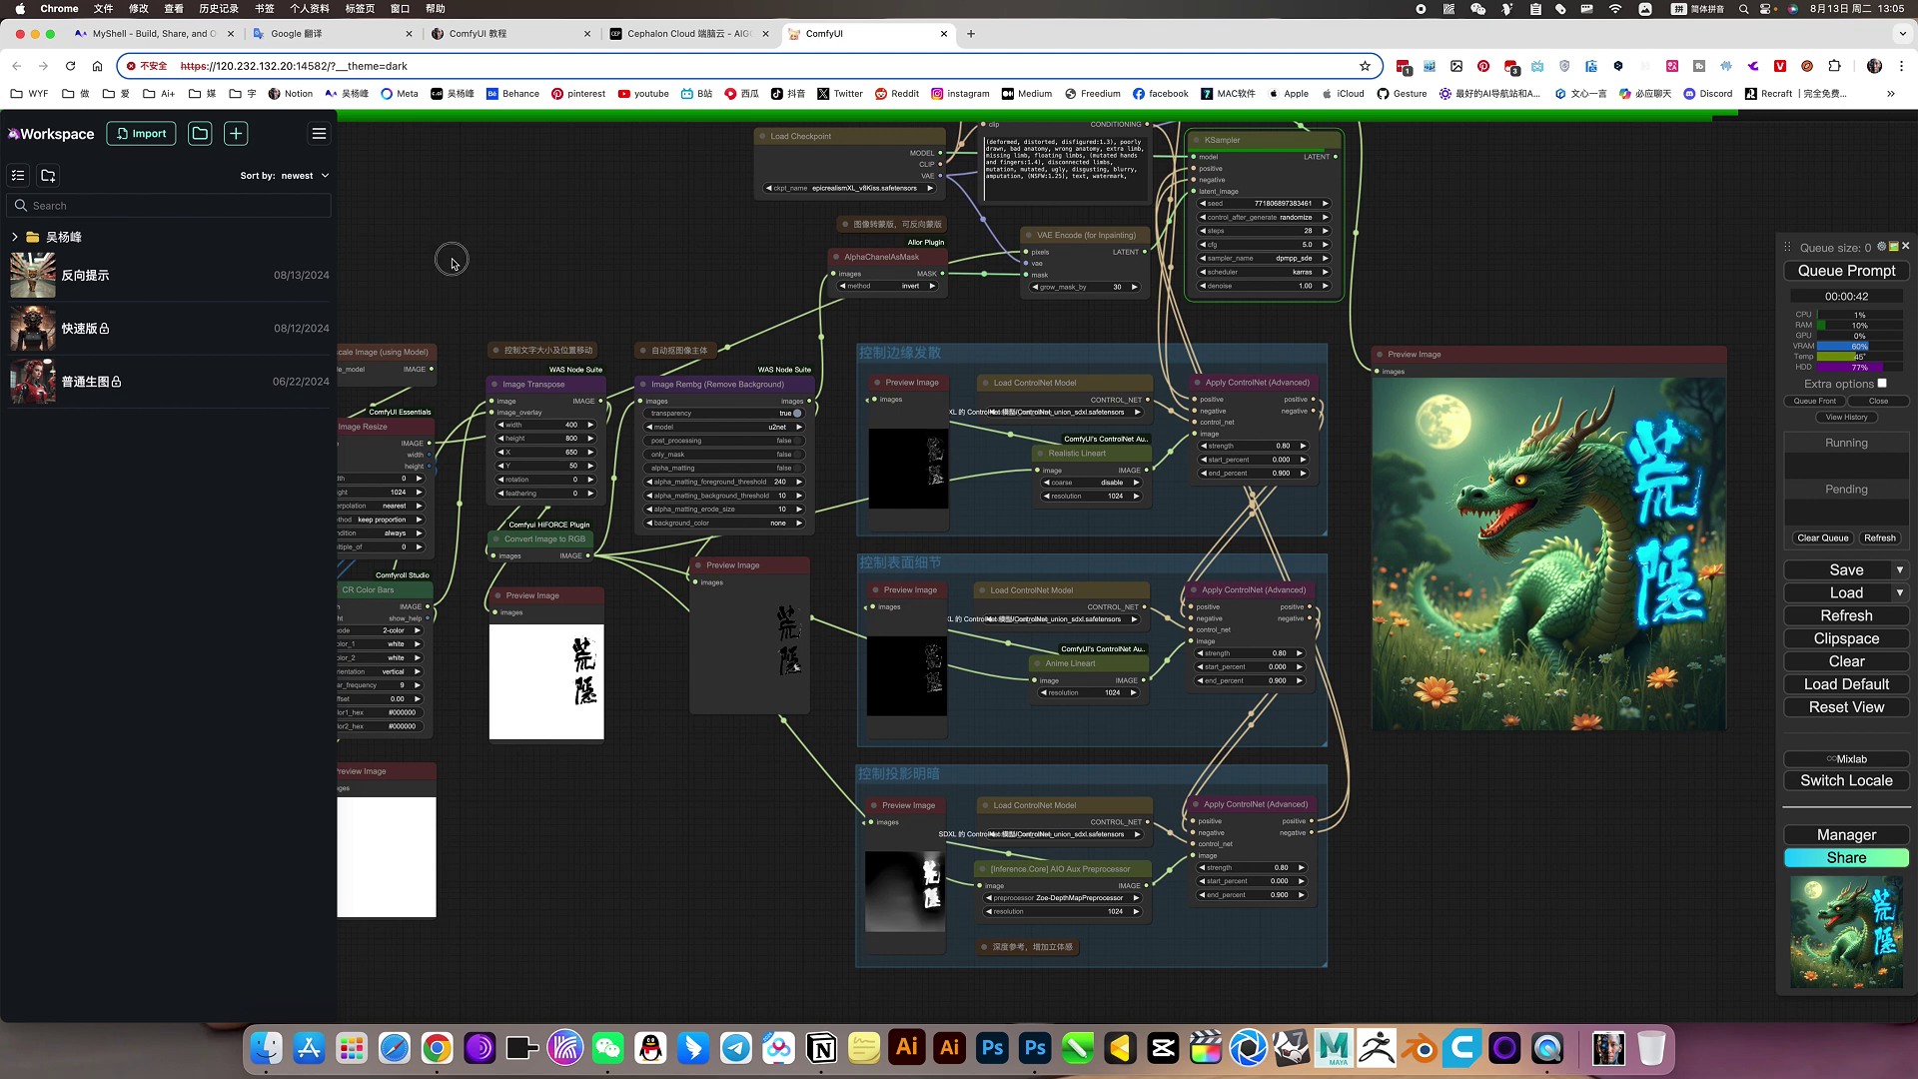
pyautogui.moveTo(450, 257); pyautogui.dragTo(625, 259)
pyautogui.click(624, 258)
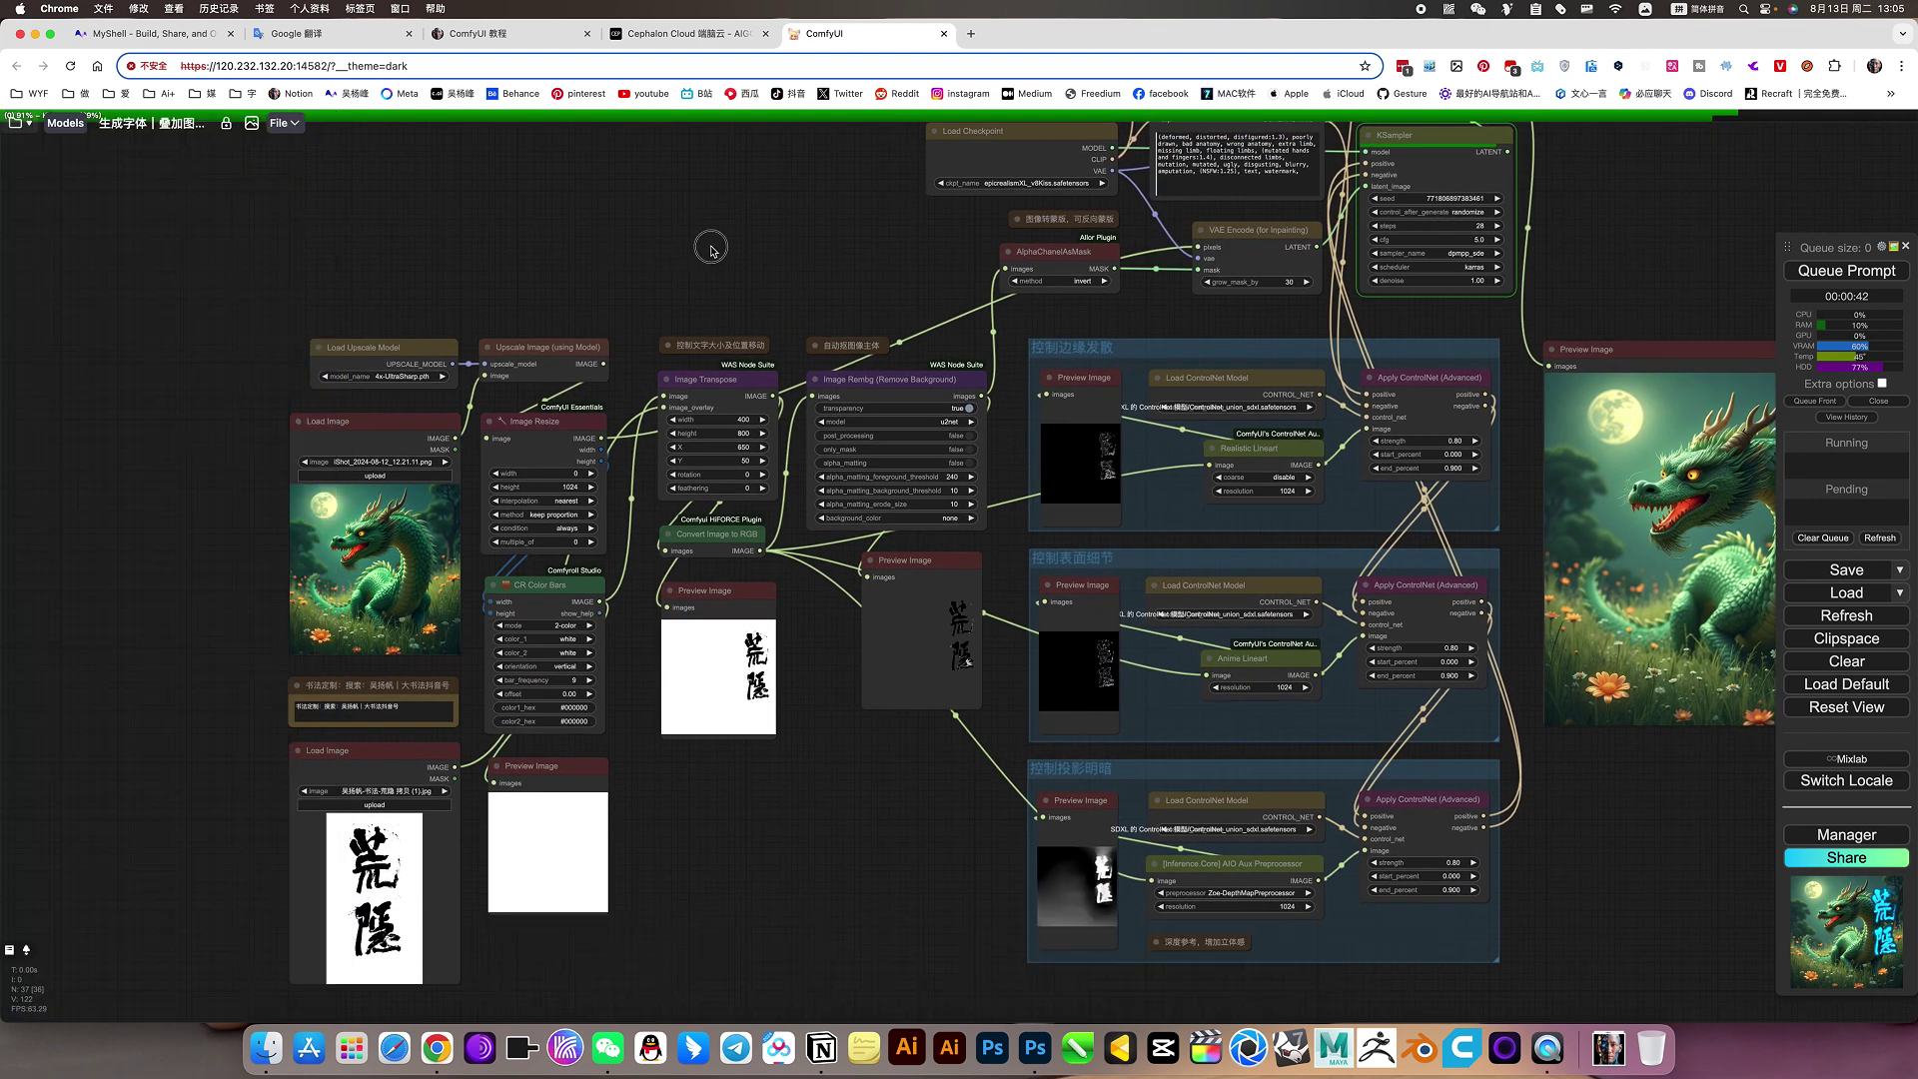
pyautogui.moveTo(710, 250); pyautogui.dragTo(544, 266)
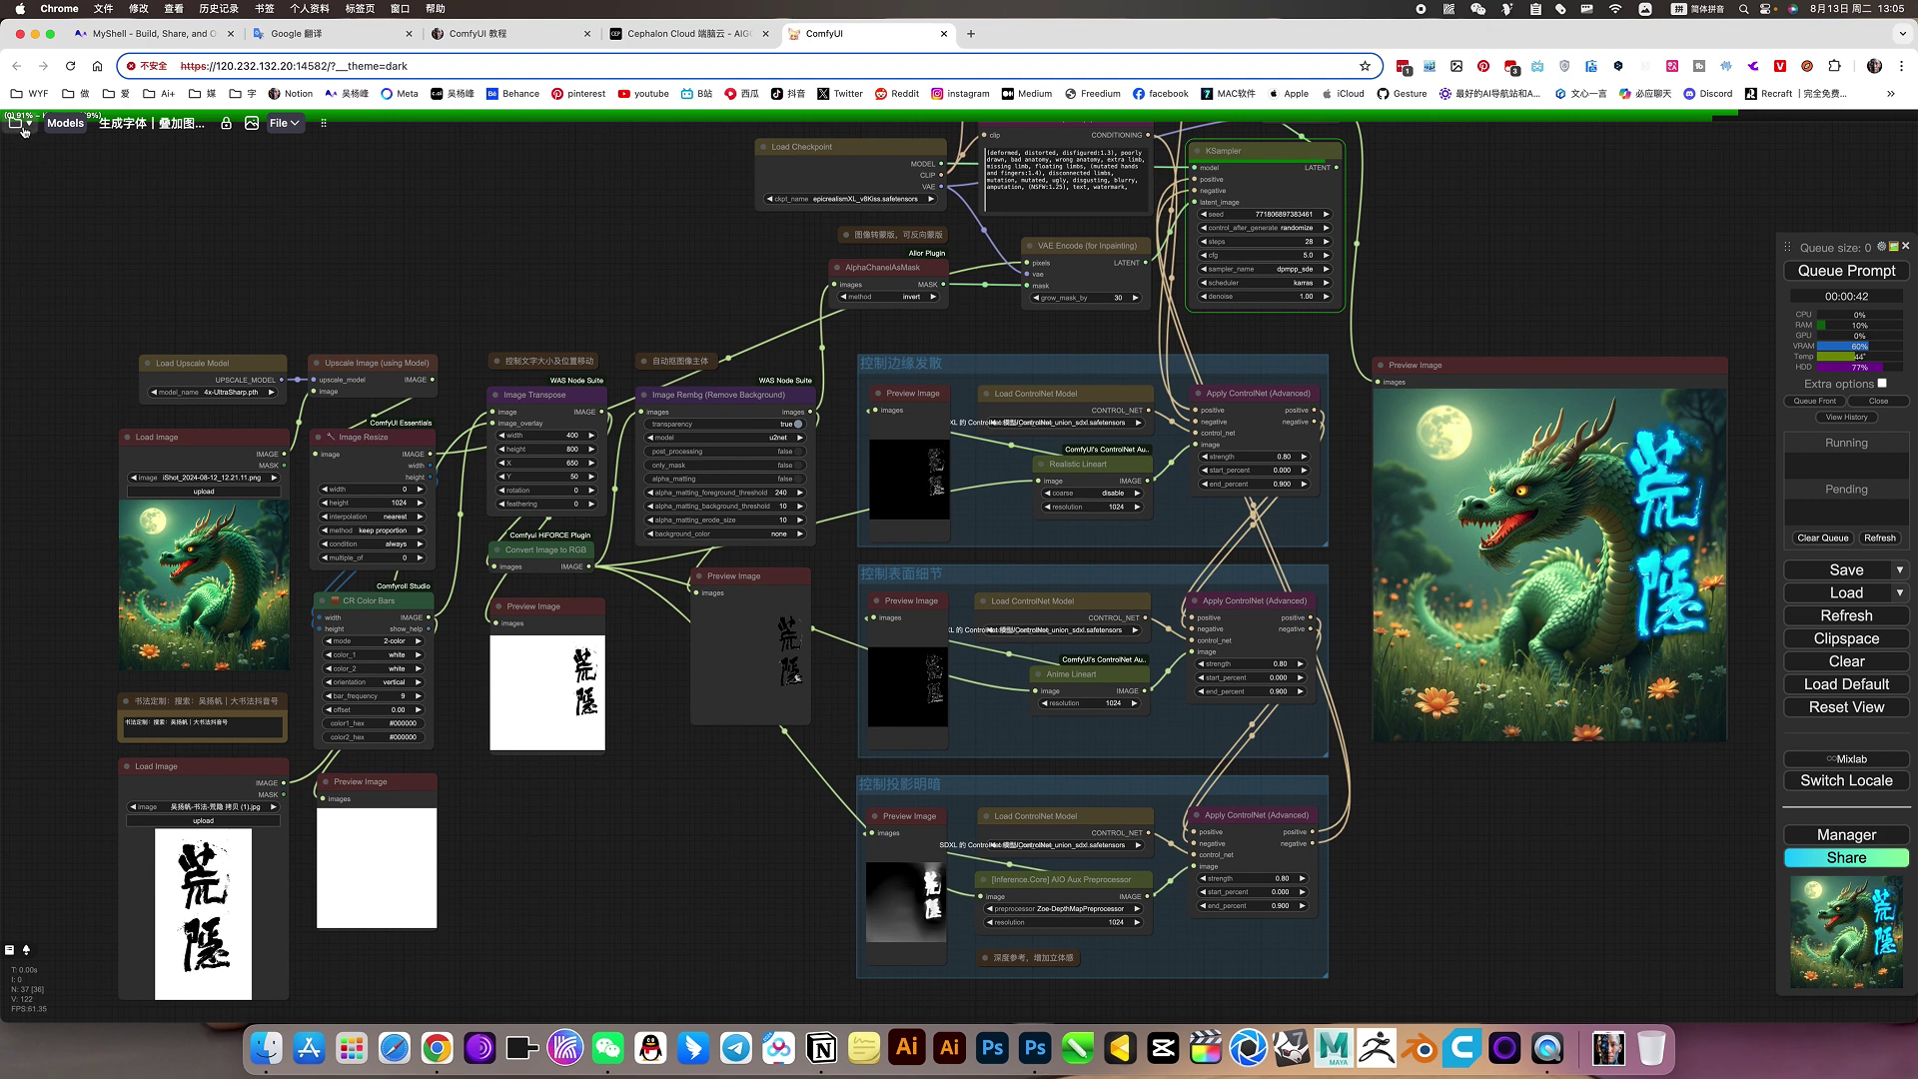
# - Reopen the Workspace list, check the newest workflows in the author's folder, and return to the canvas
pyautogui.click(20, 124)
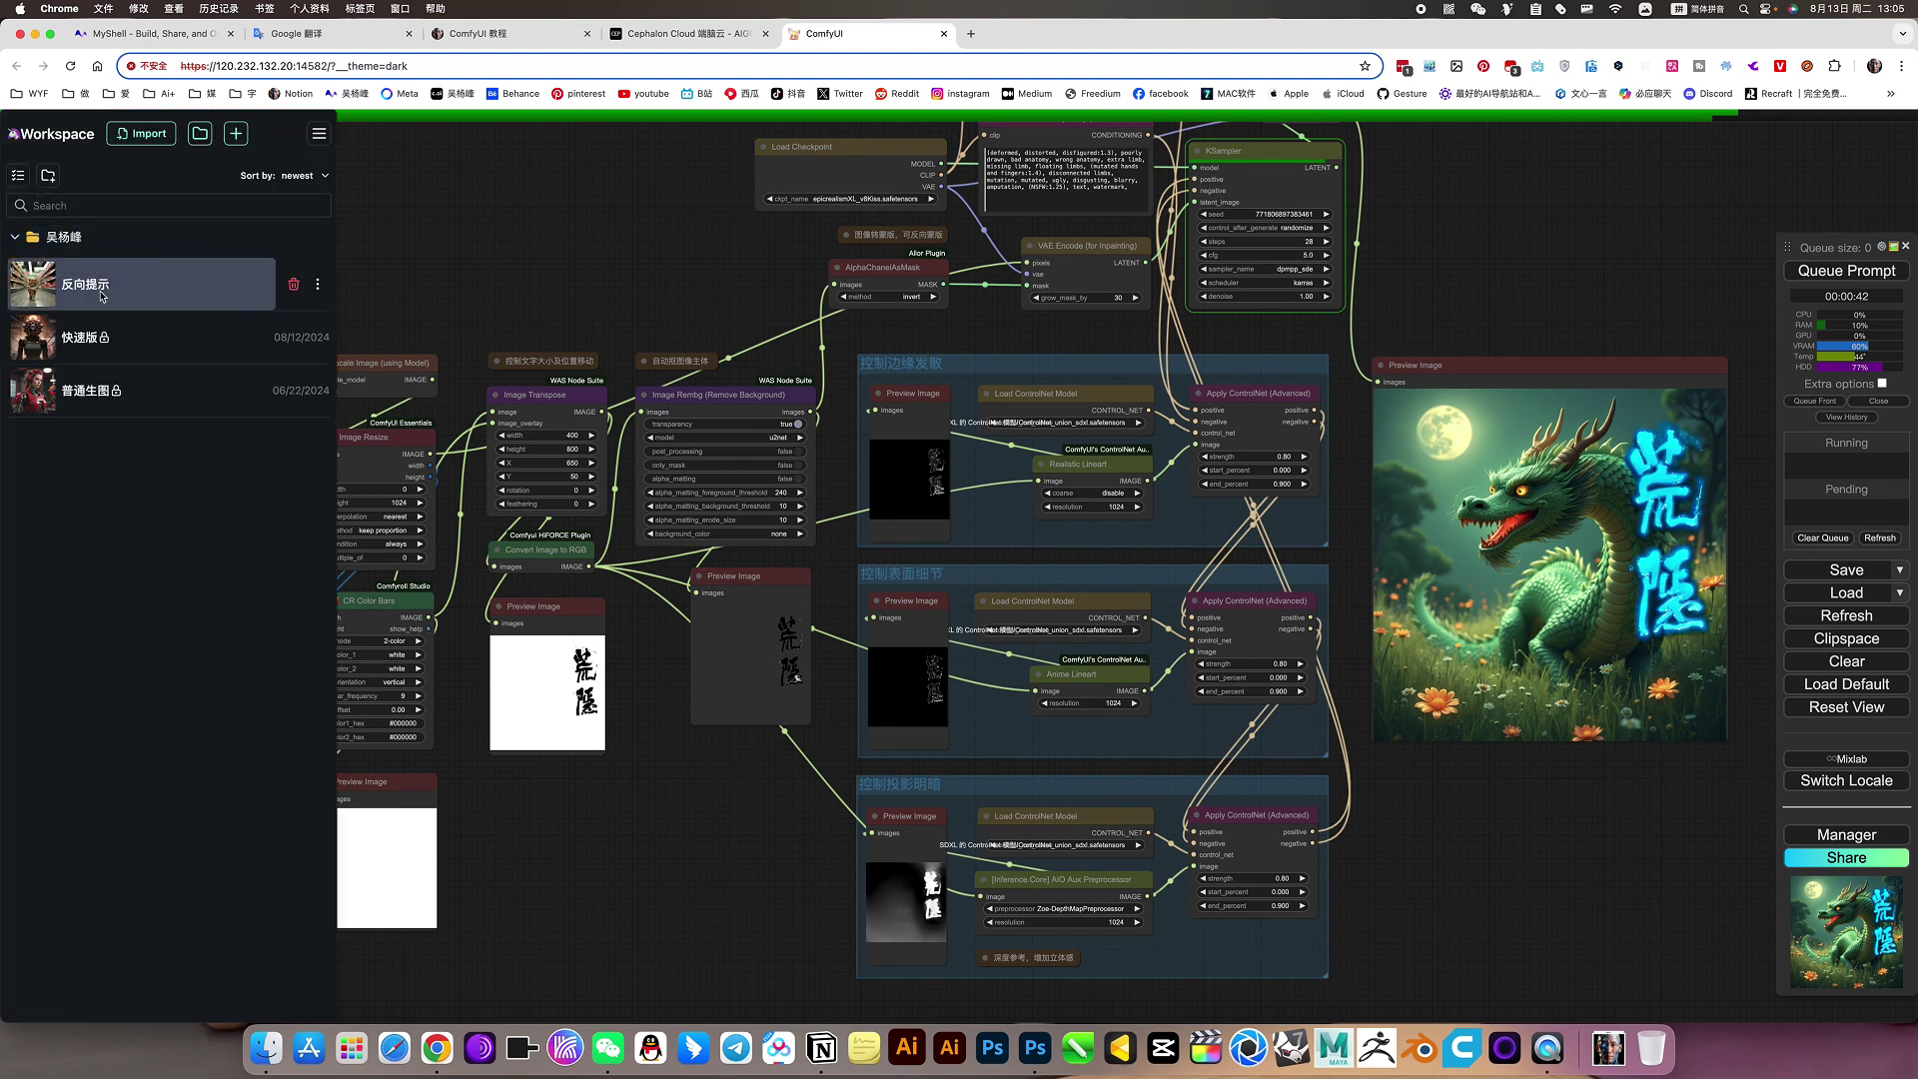
pyautogui.click(234, 300)
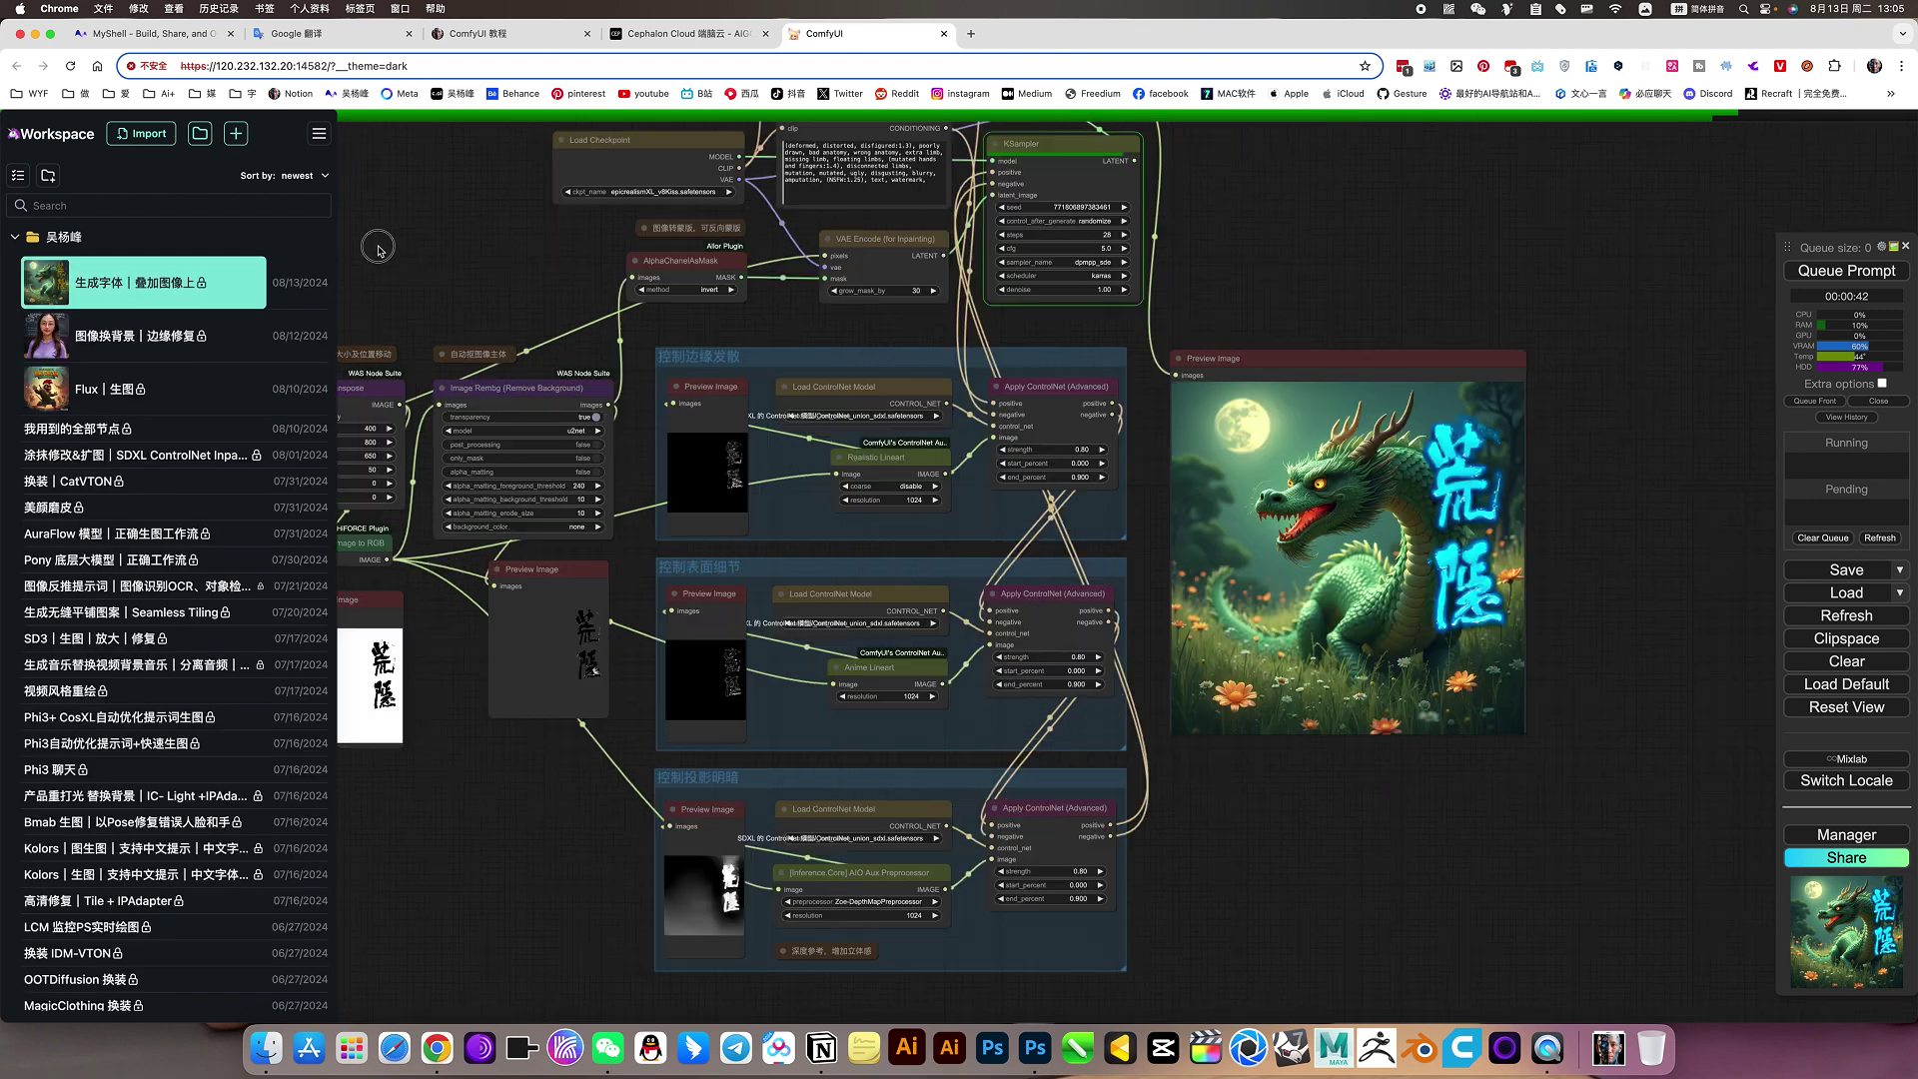
pyautogui.moveTo(1260, 255); pyautogui.dragTo(1252, 329)
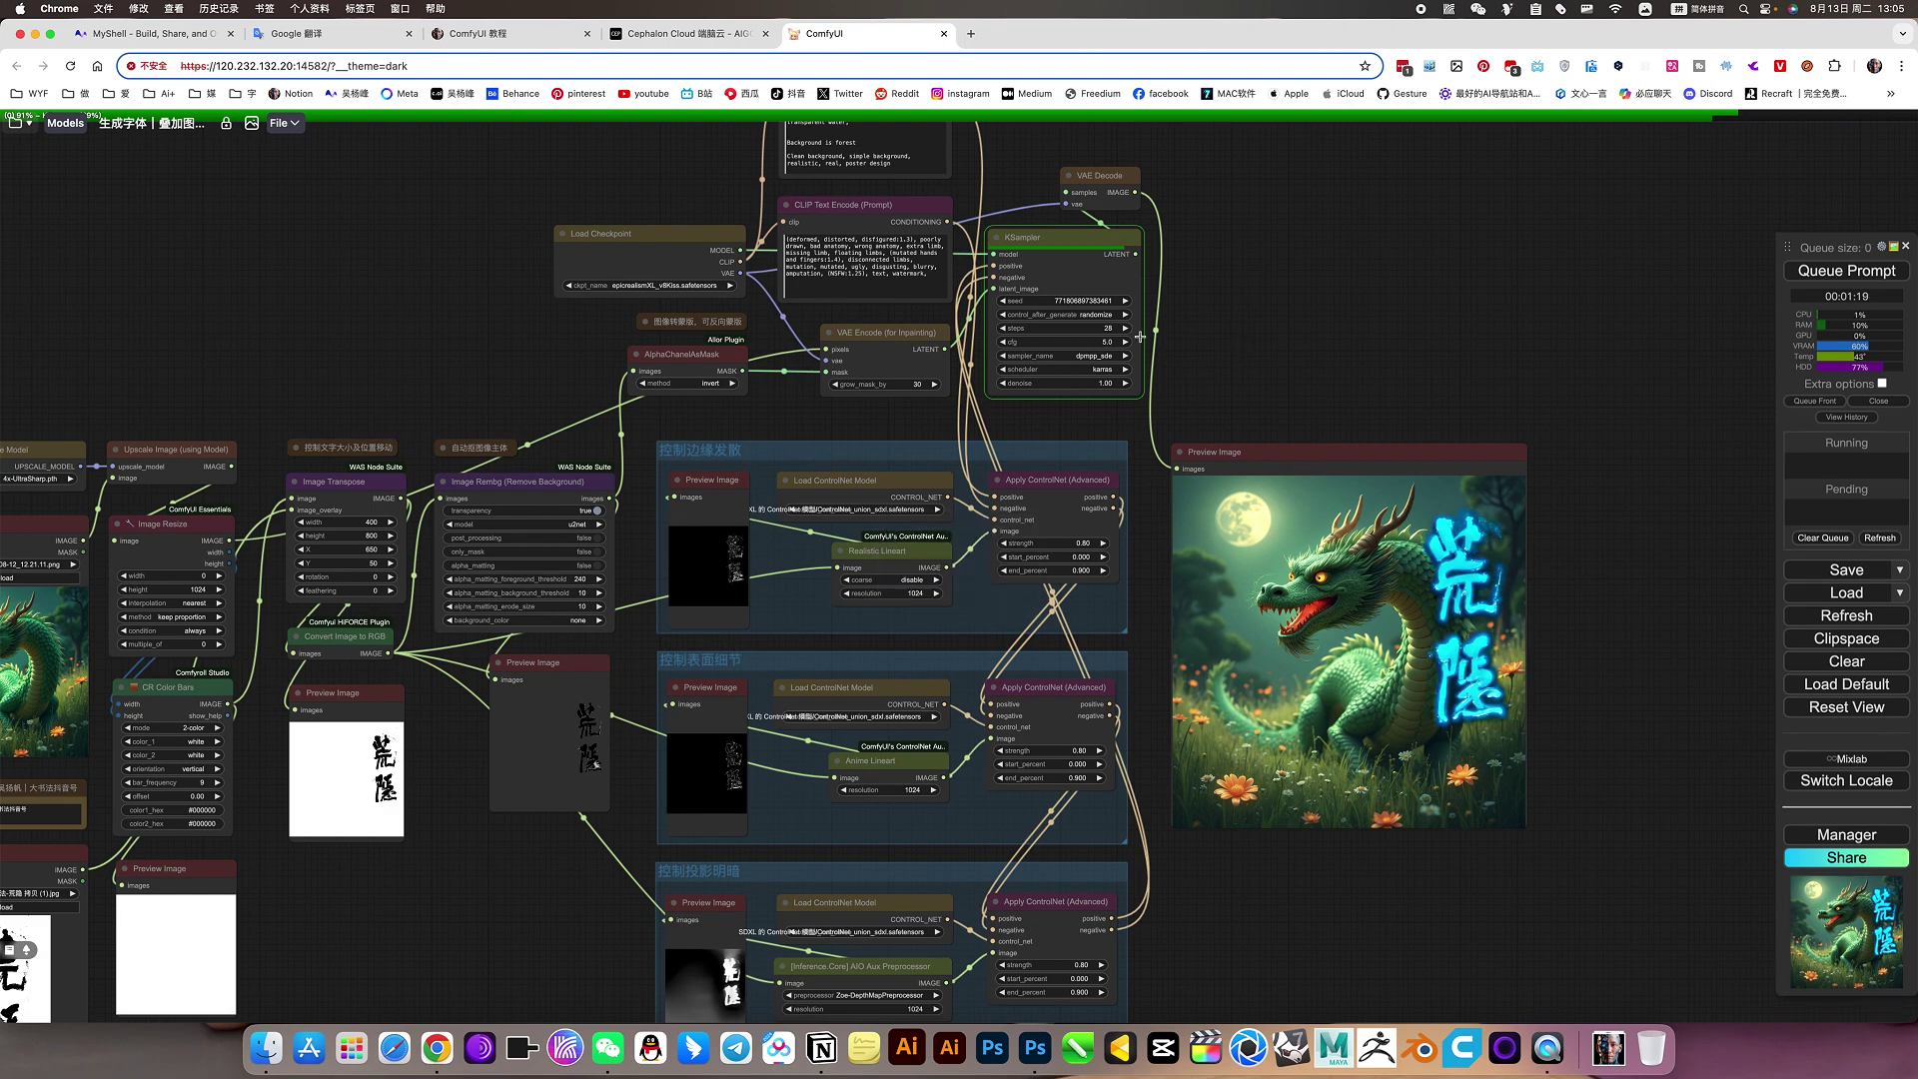
# - Examine the sampler_name options of the KSampler node, comparing dpmpp_sde with dpmpp_2m, without changing the selection
pyautogui.scroll(5, 1140, 337)
pyautogui.click(1084, 366)
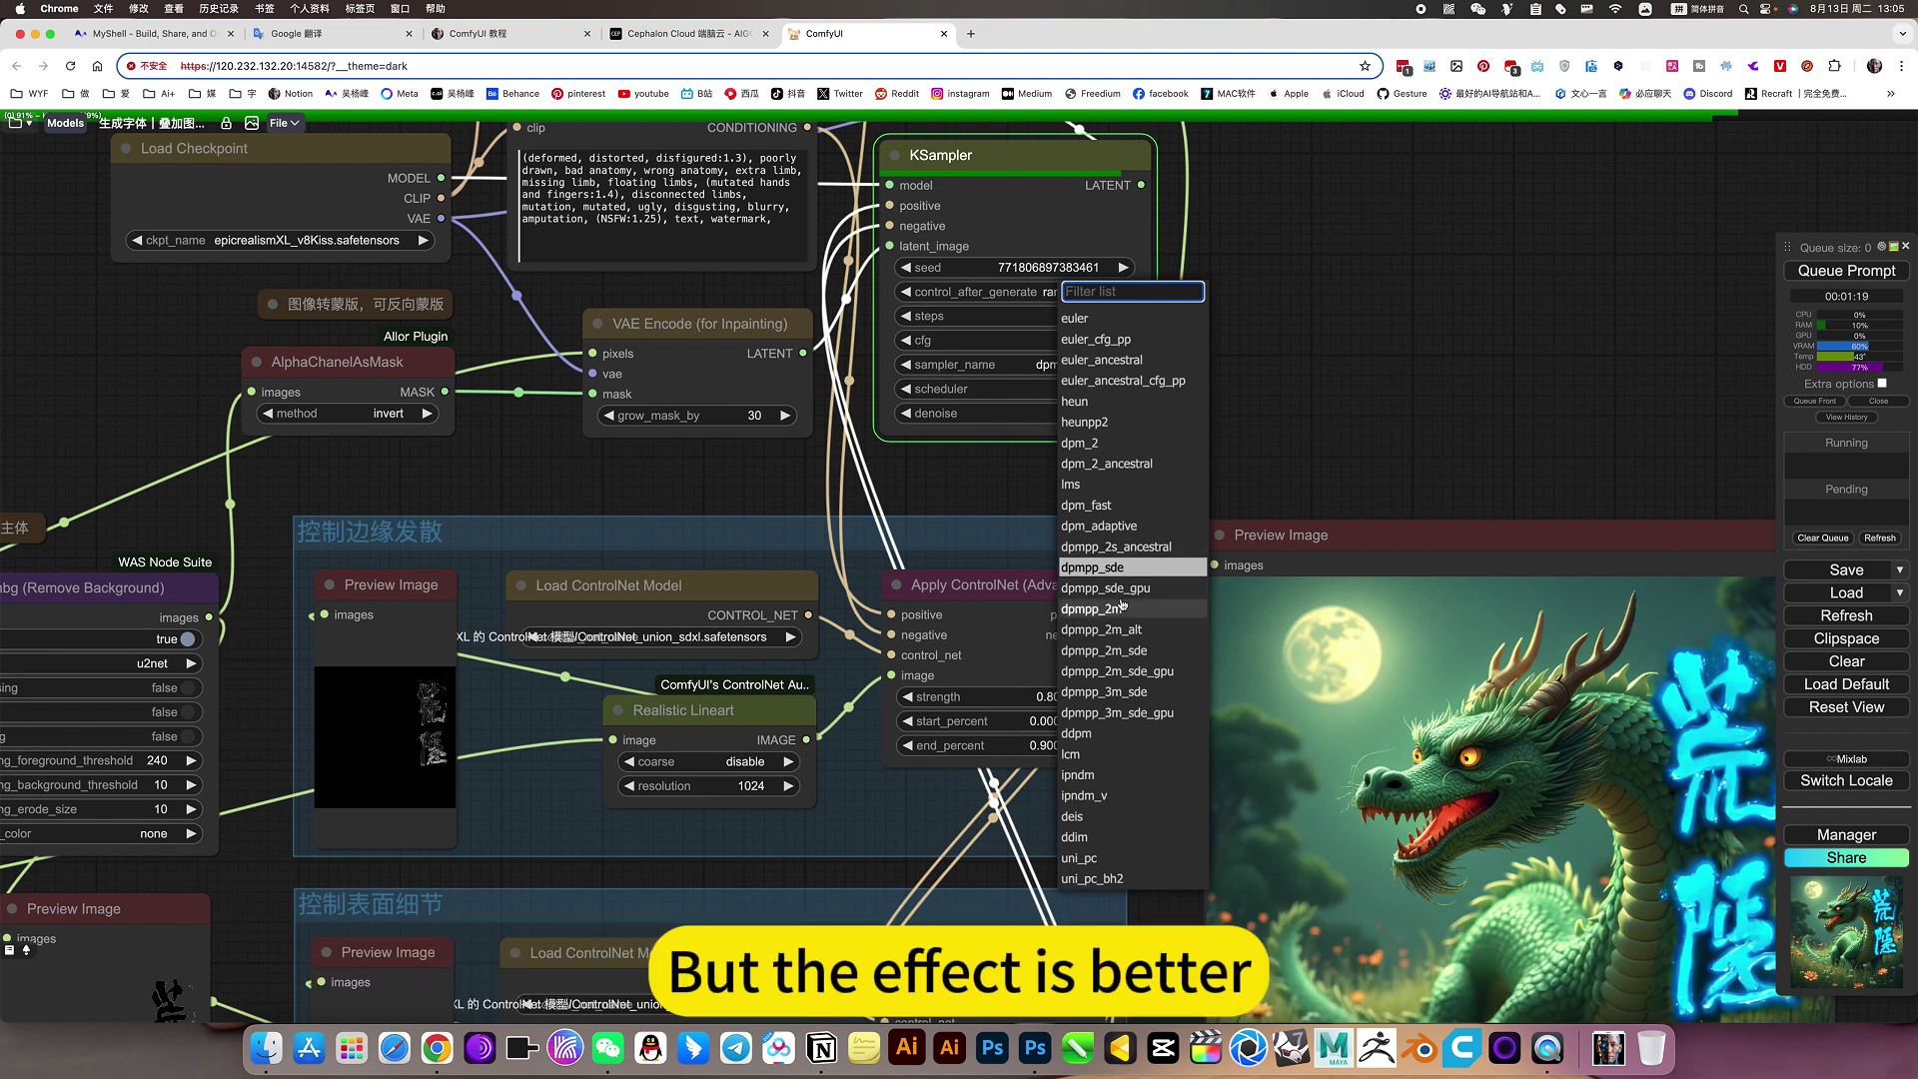
pyautogui.scroll(-5, 1340, 420)
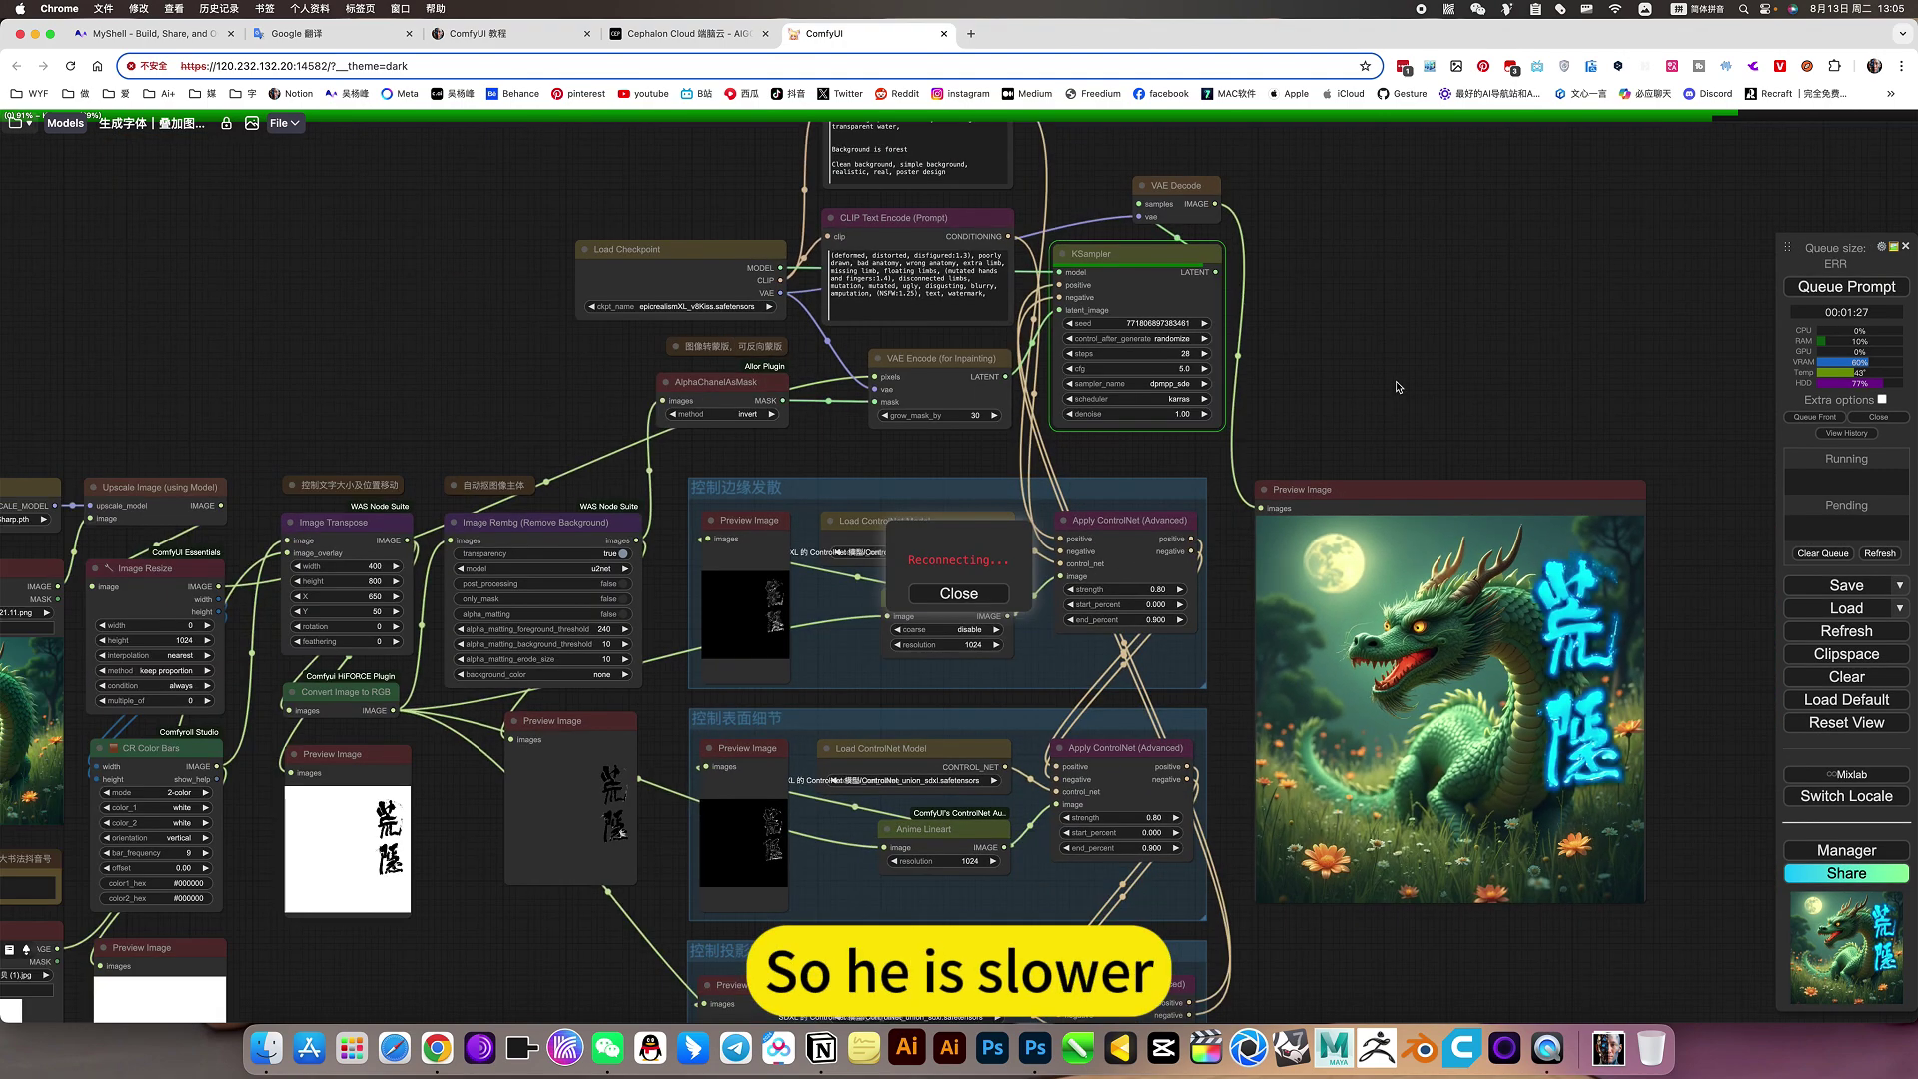
# - Review the full workflow from the loaded dragon and calligraphy images through the three ControlNet groups to the final preview
pyautogui.moveTo(1439, 334); pyautogui.dragTo(1494, 302)
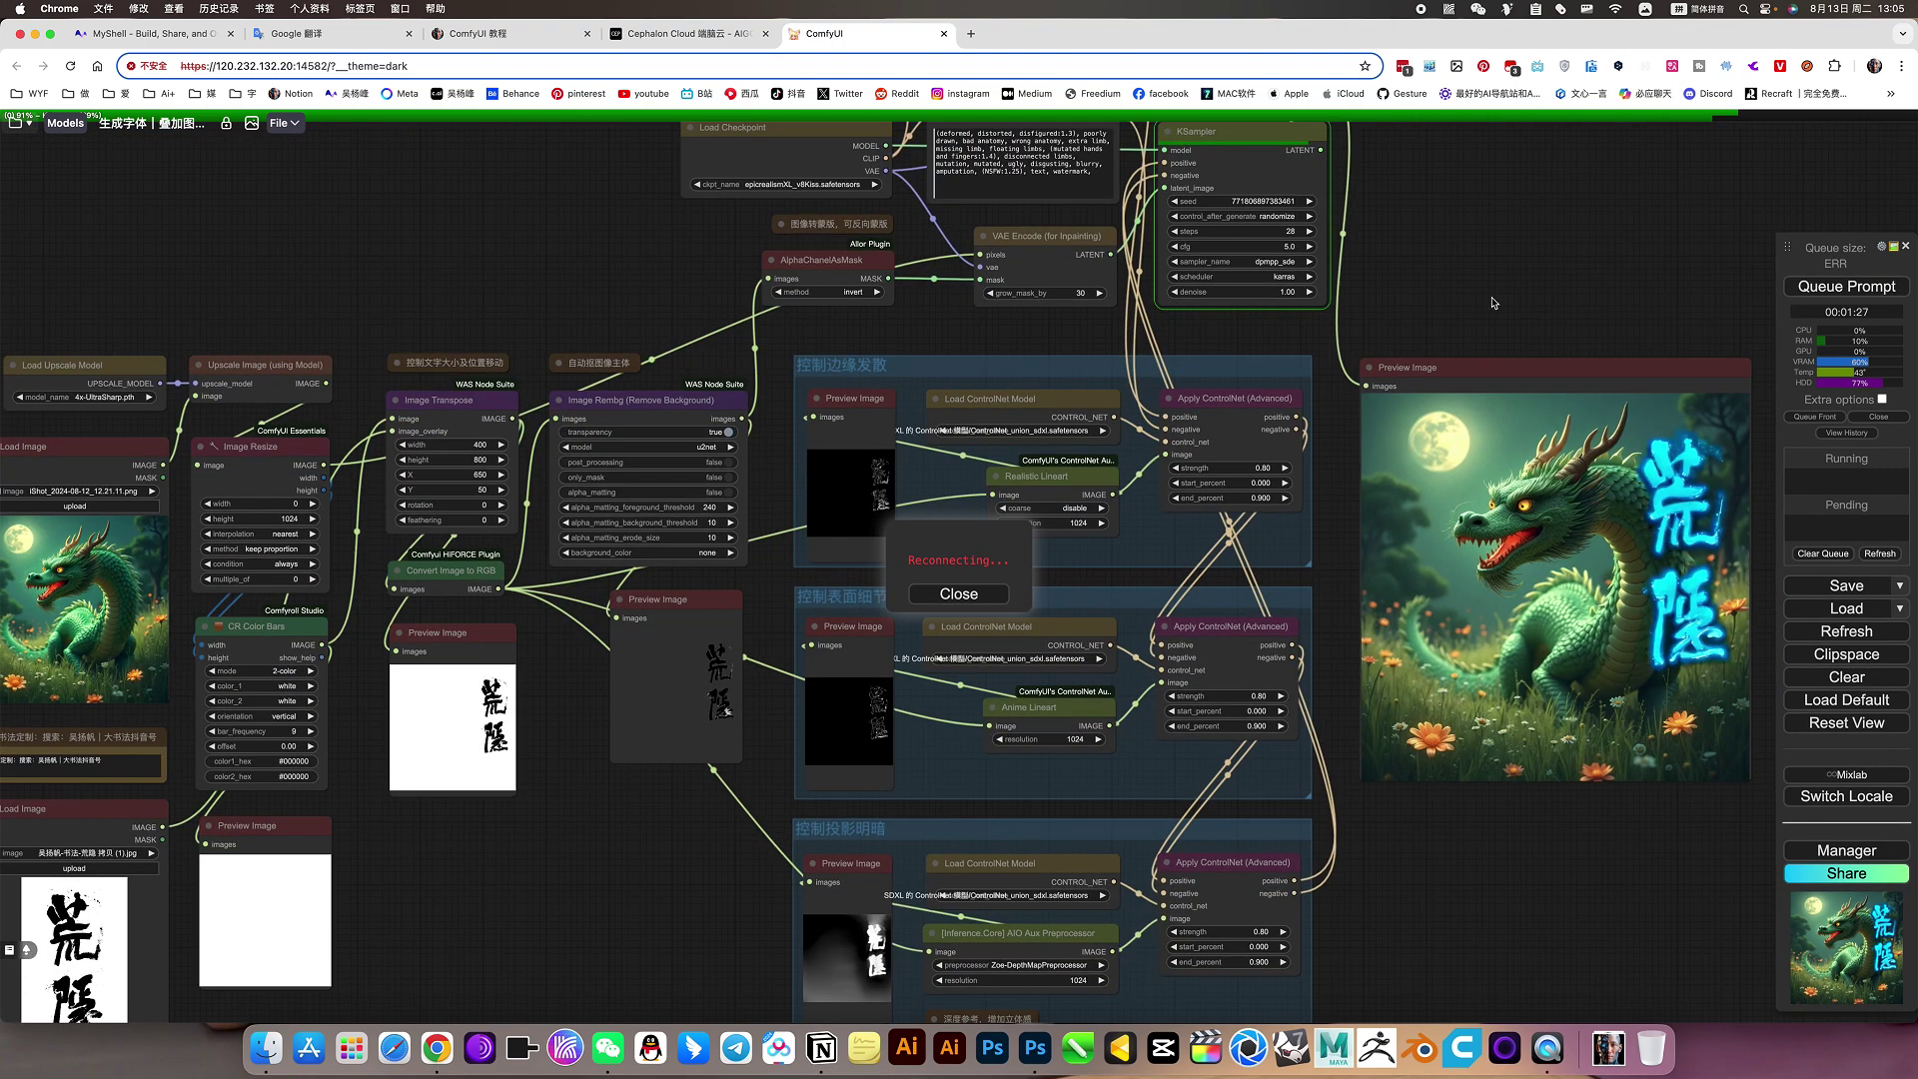
pyautogui.scroll(-3, 1496, 842)
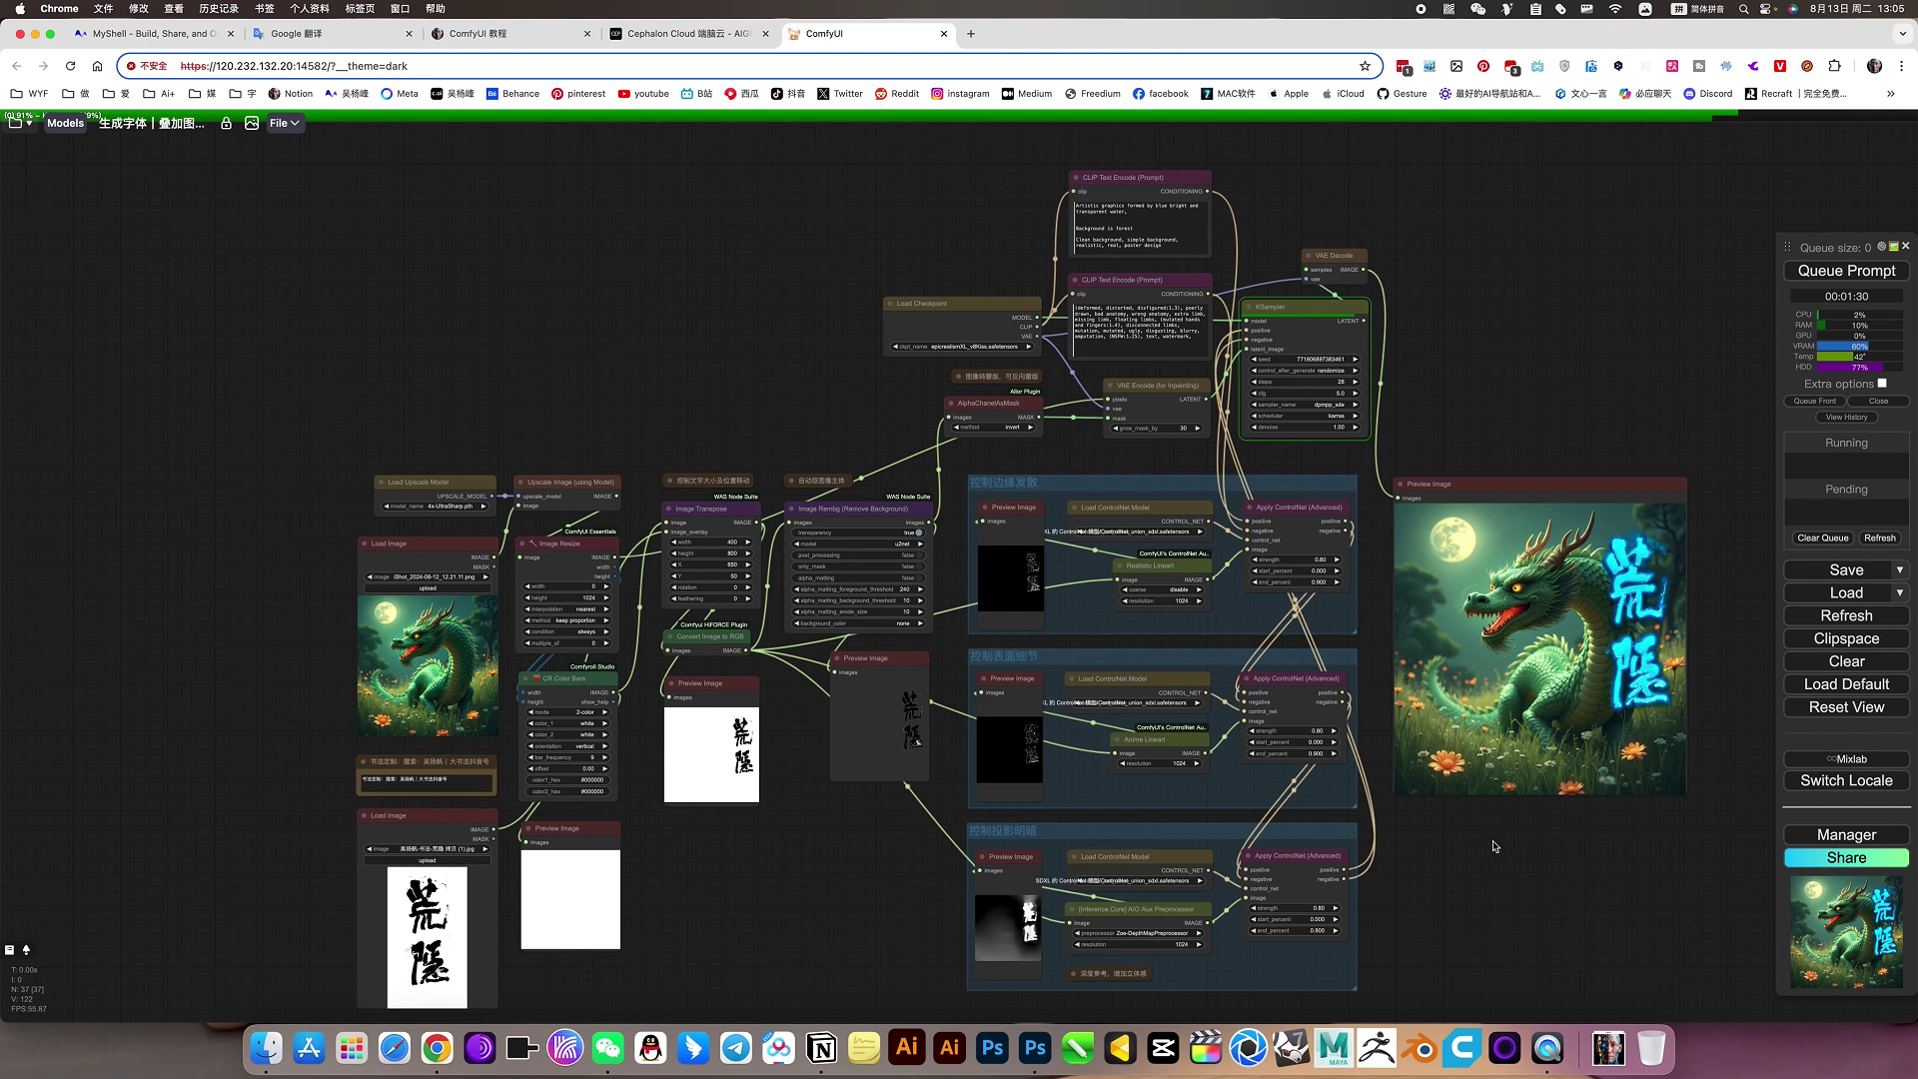
pyautogui.moveTo(1495, 846); pyautogui.dragTo(1472, 801)
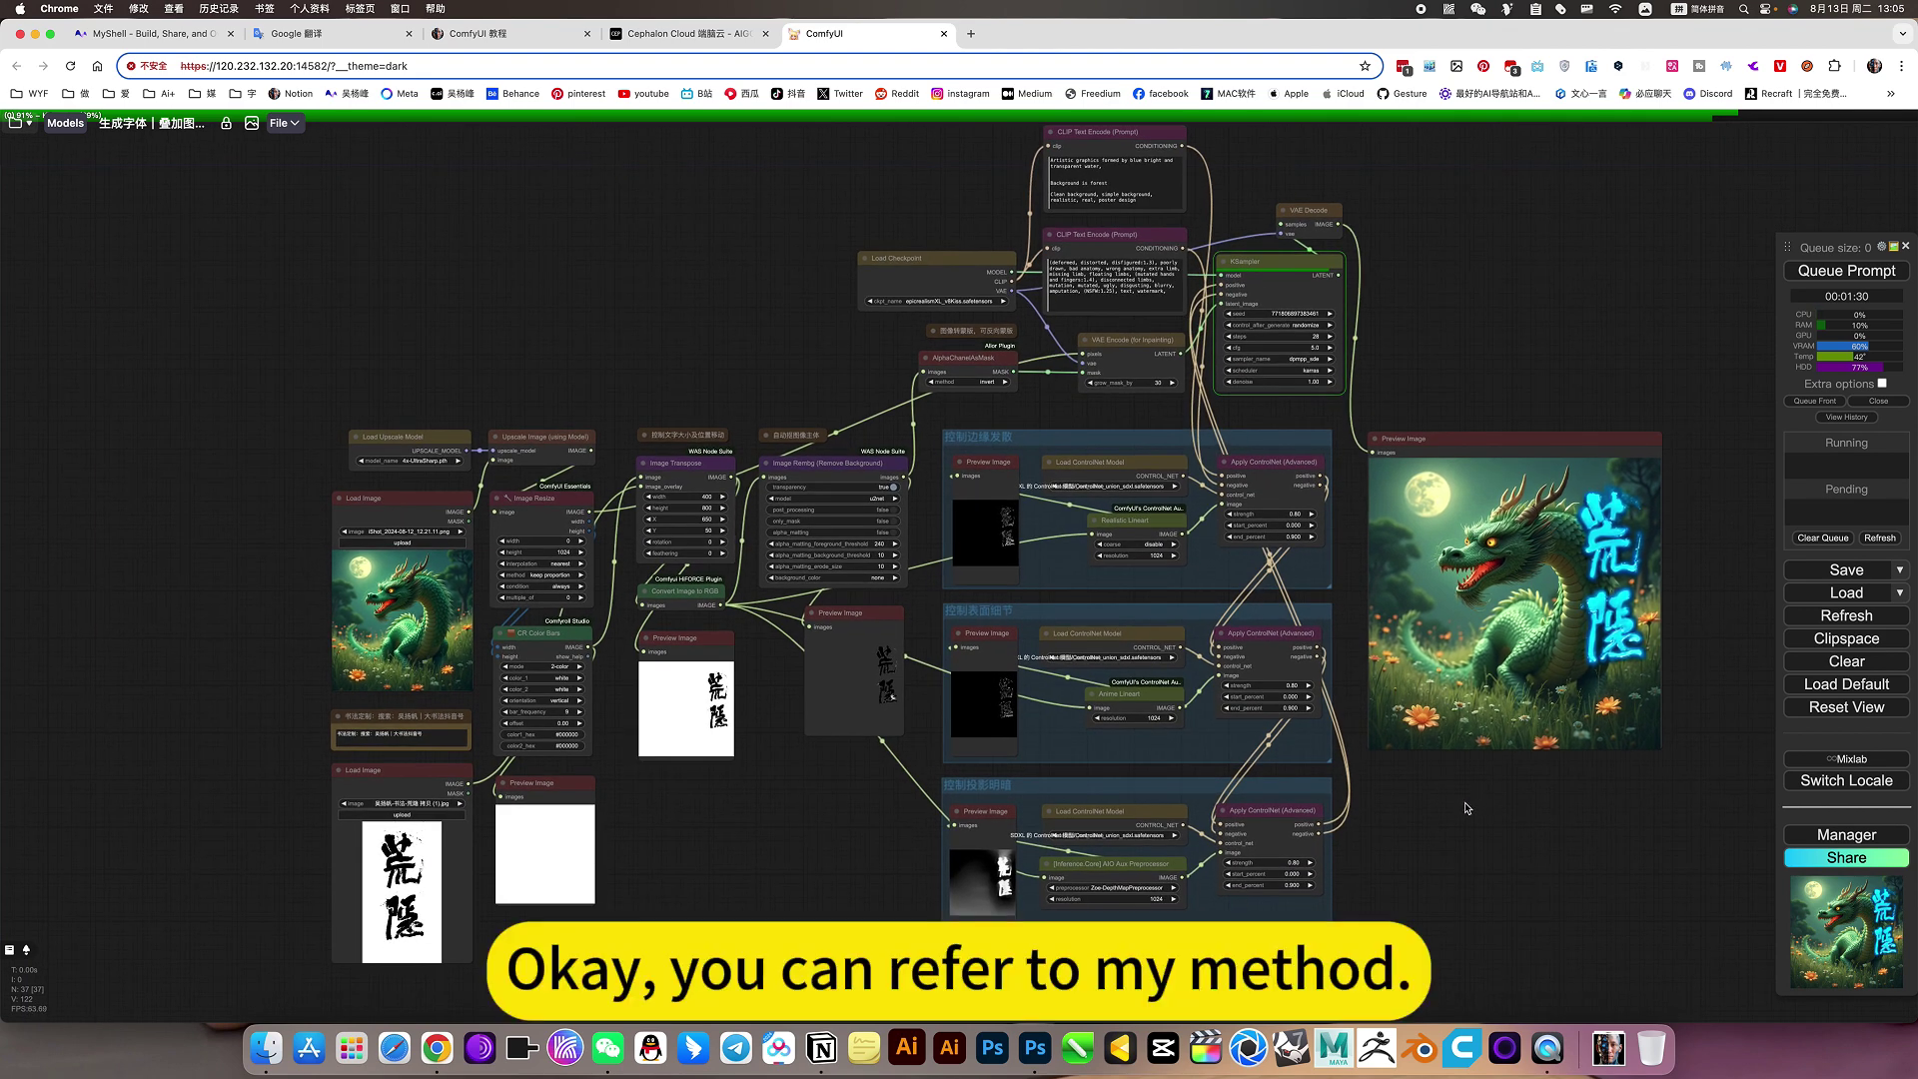
pyautogui.scroll(1, 1479, 806)
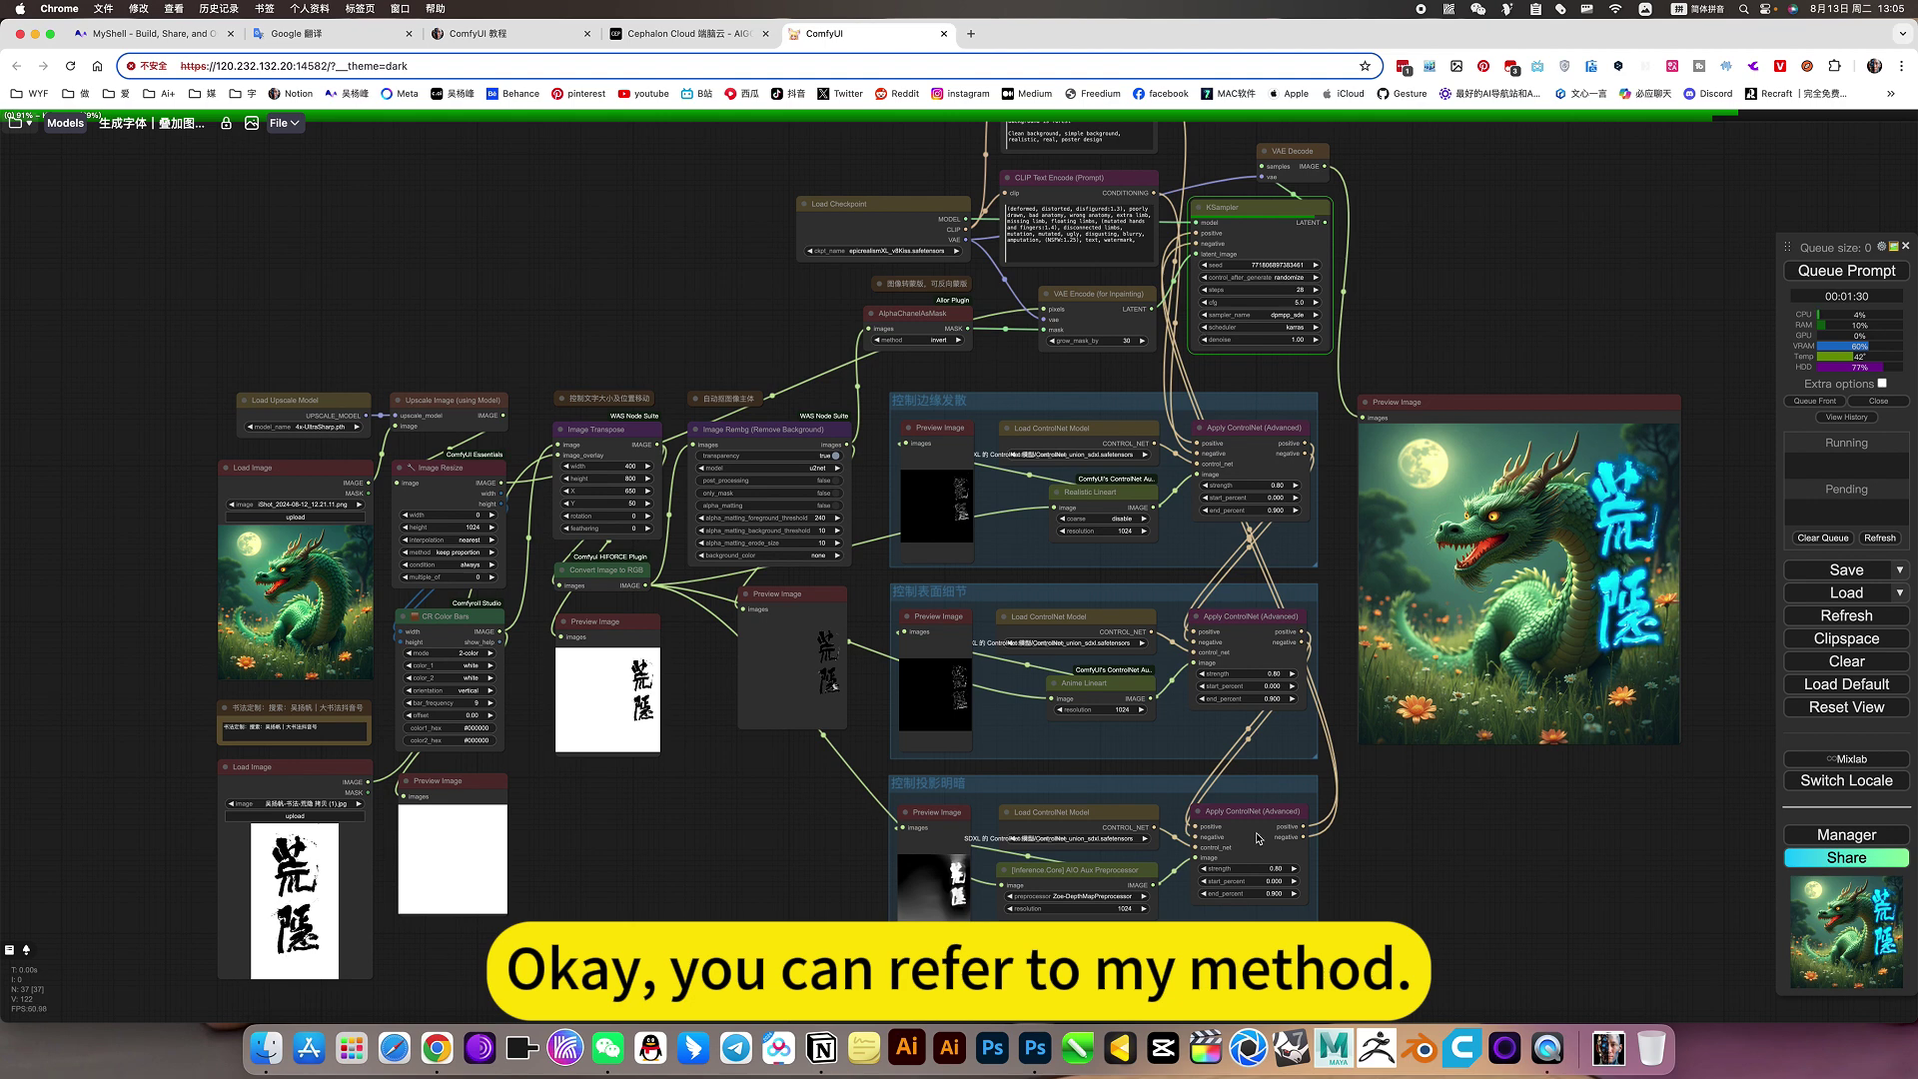
pyautogui.moveTo(1427, 312); pyautogui.dragTo(1443, 403)
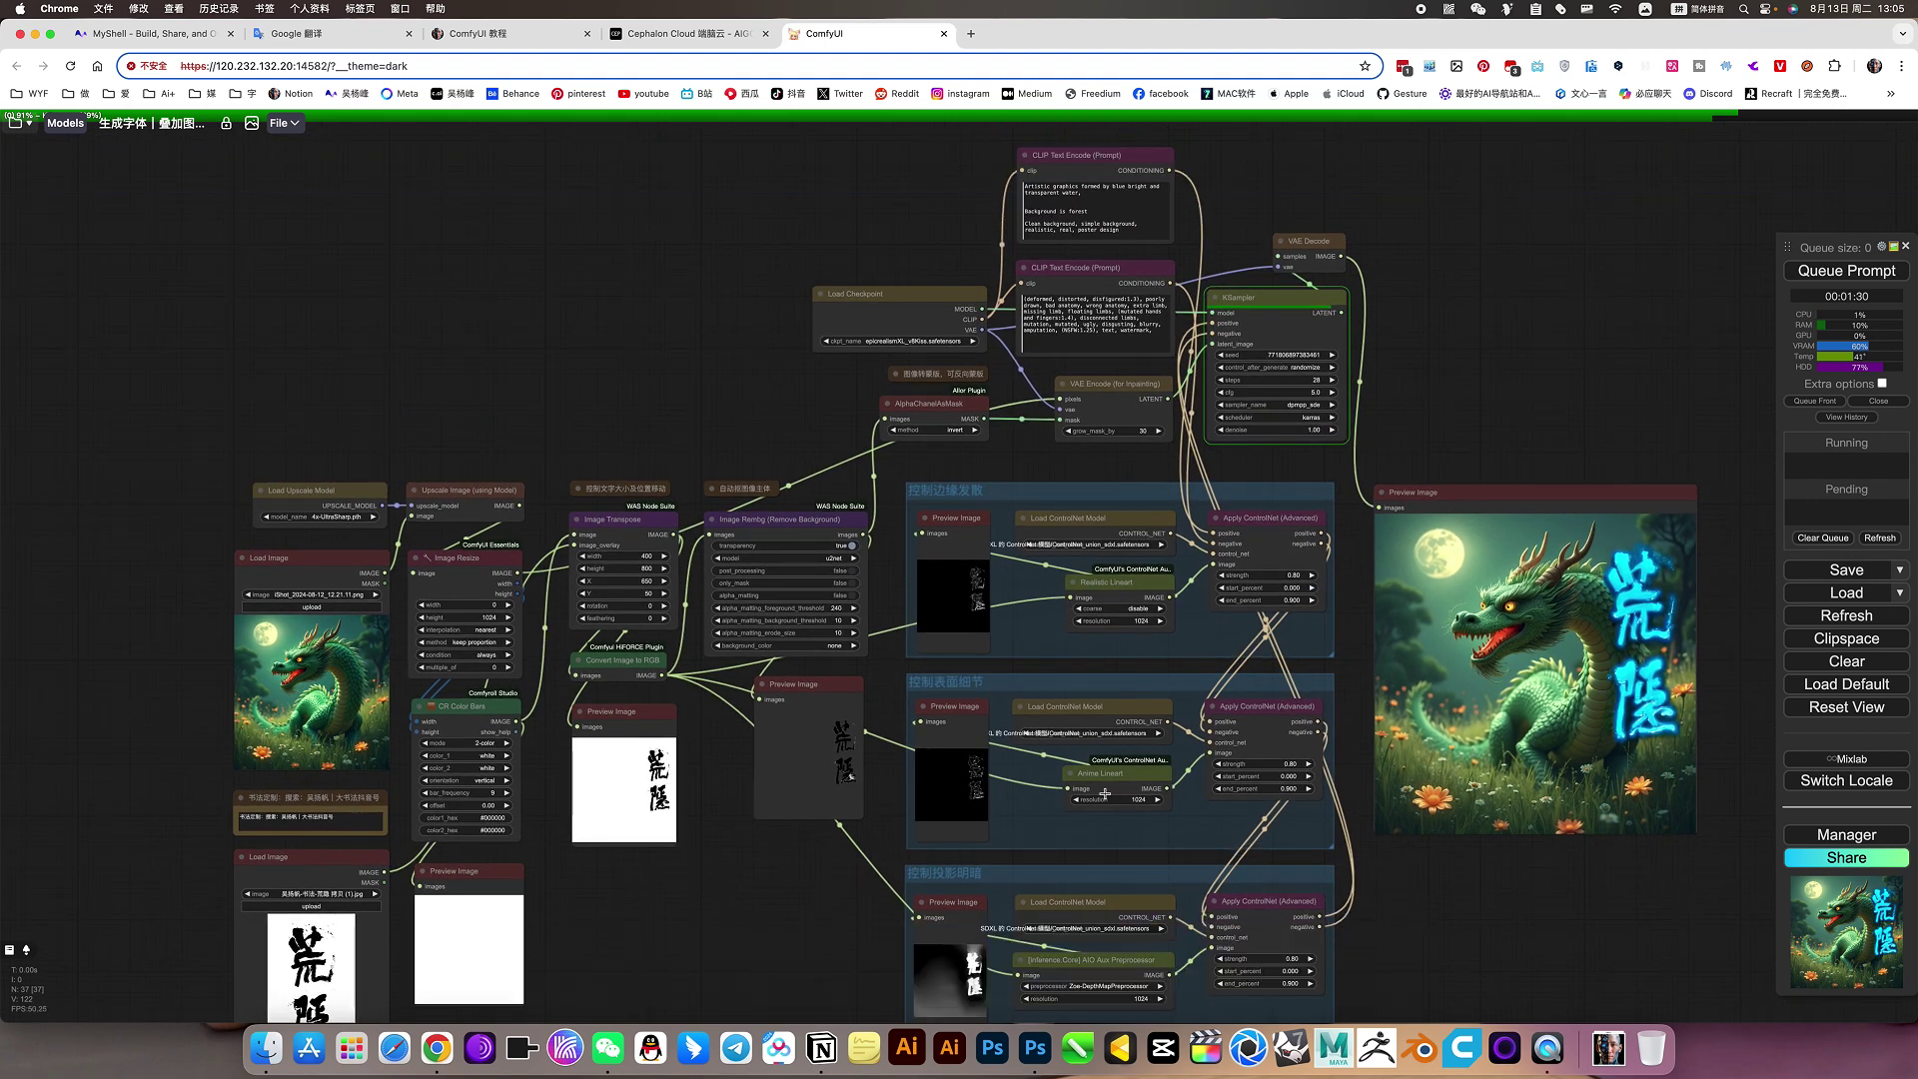
pyautogui.scroll(-5, 814, 599)
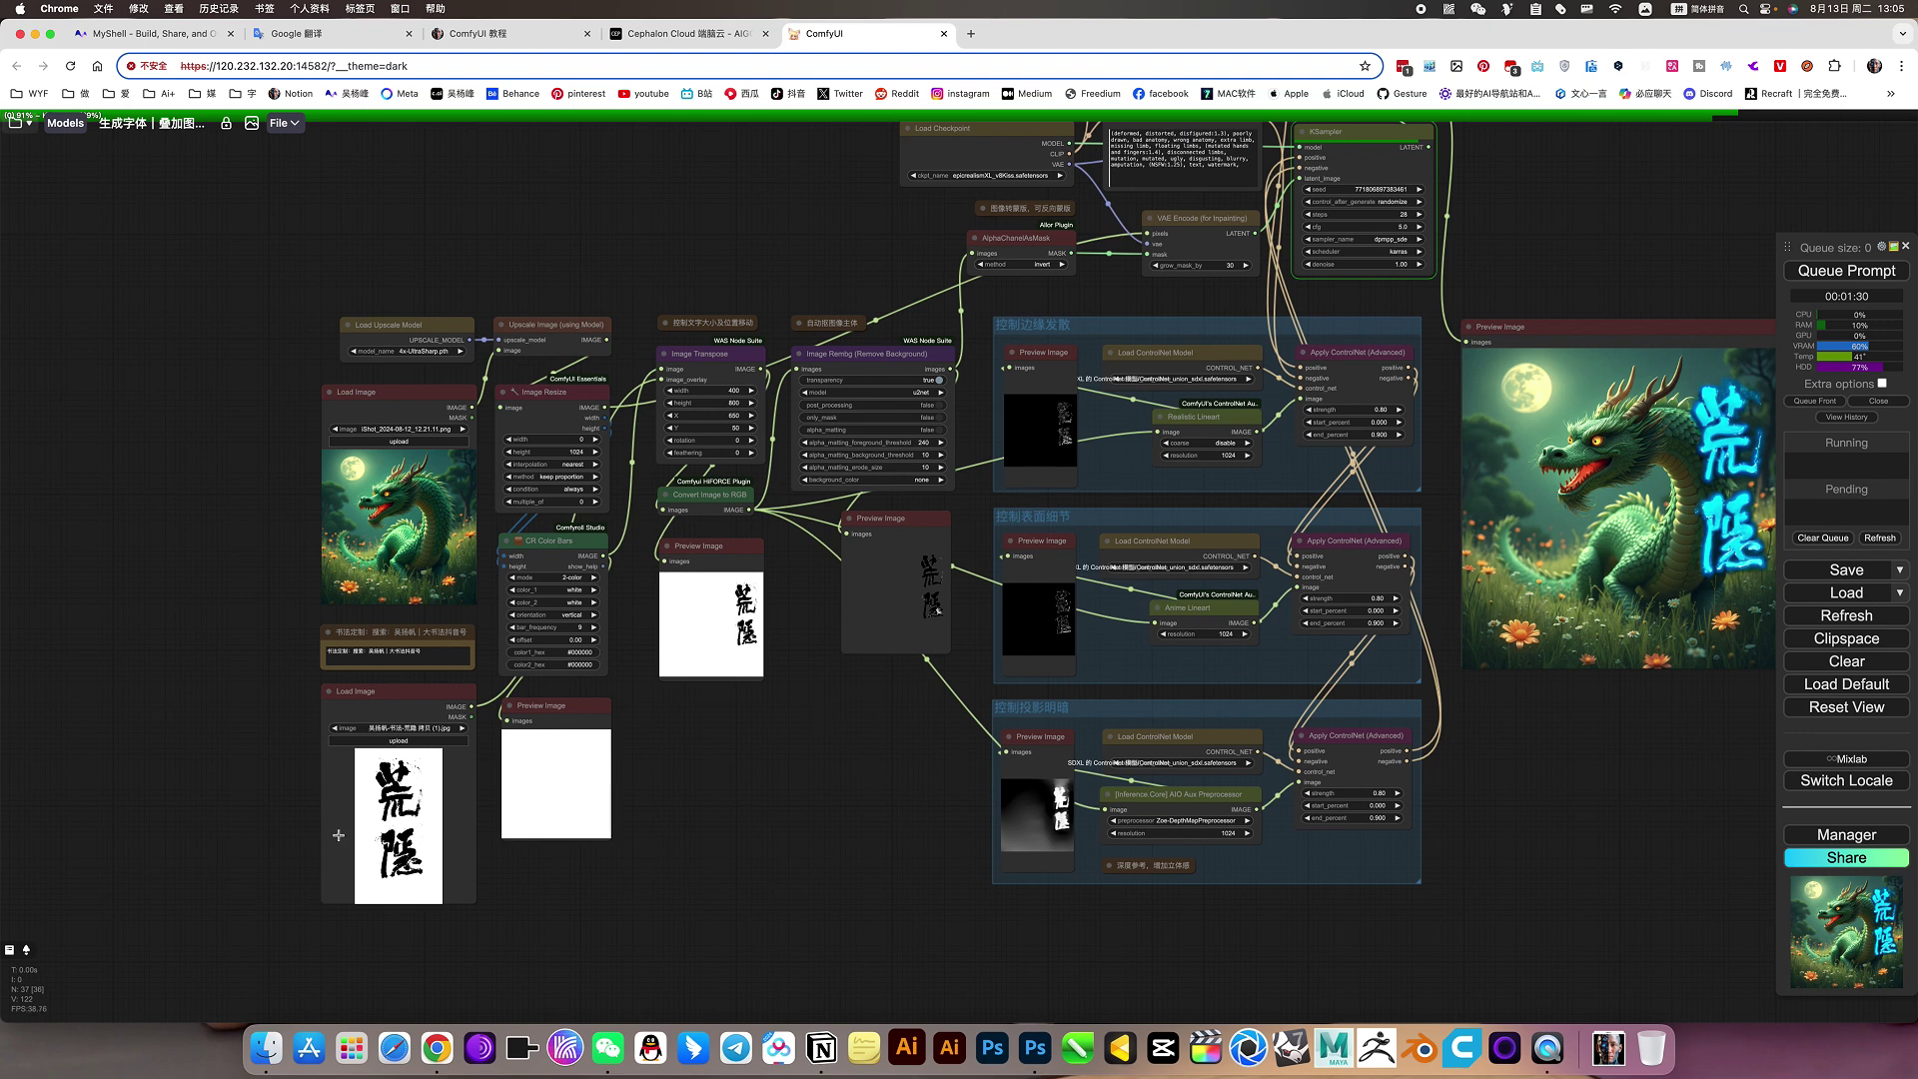
pyautogui.hscroll(3, 767, 815)
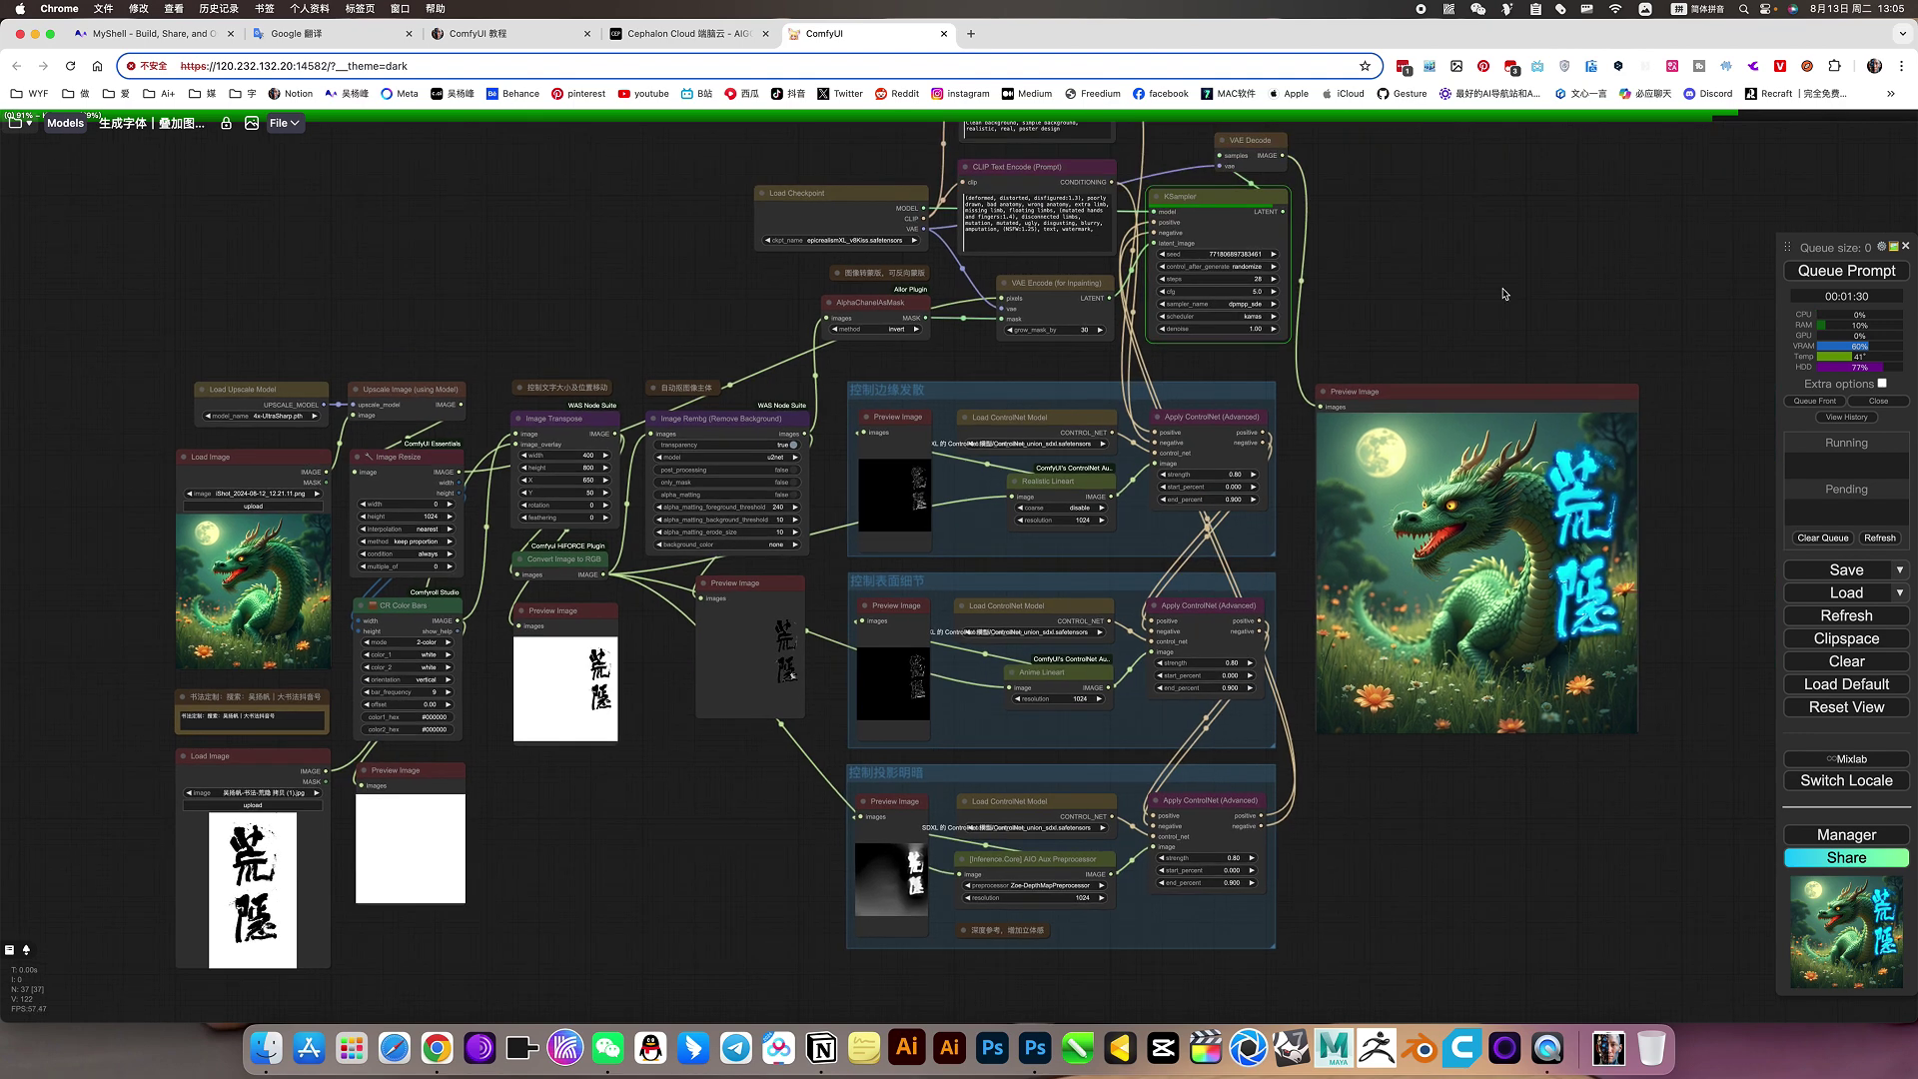
pyautogui.scroll(2, 1523, 310)
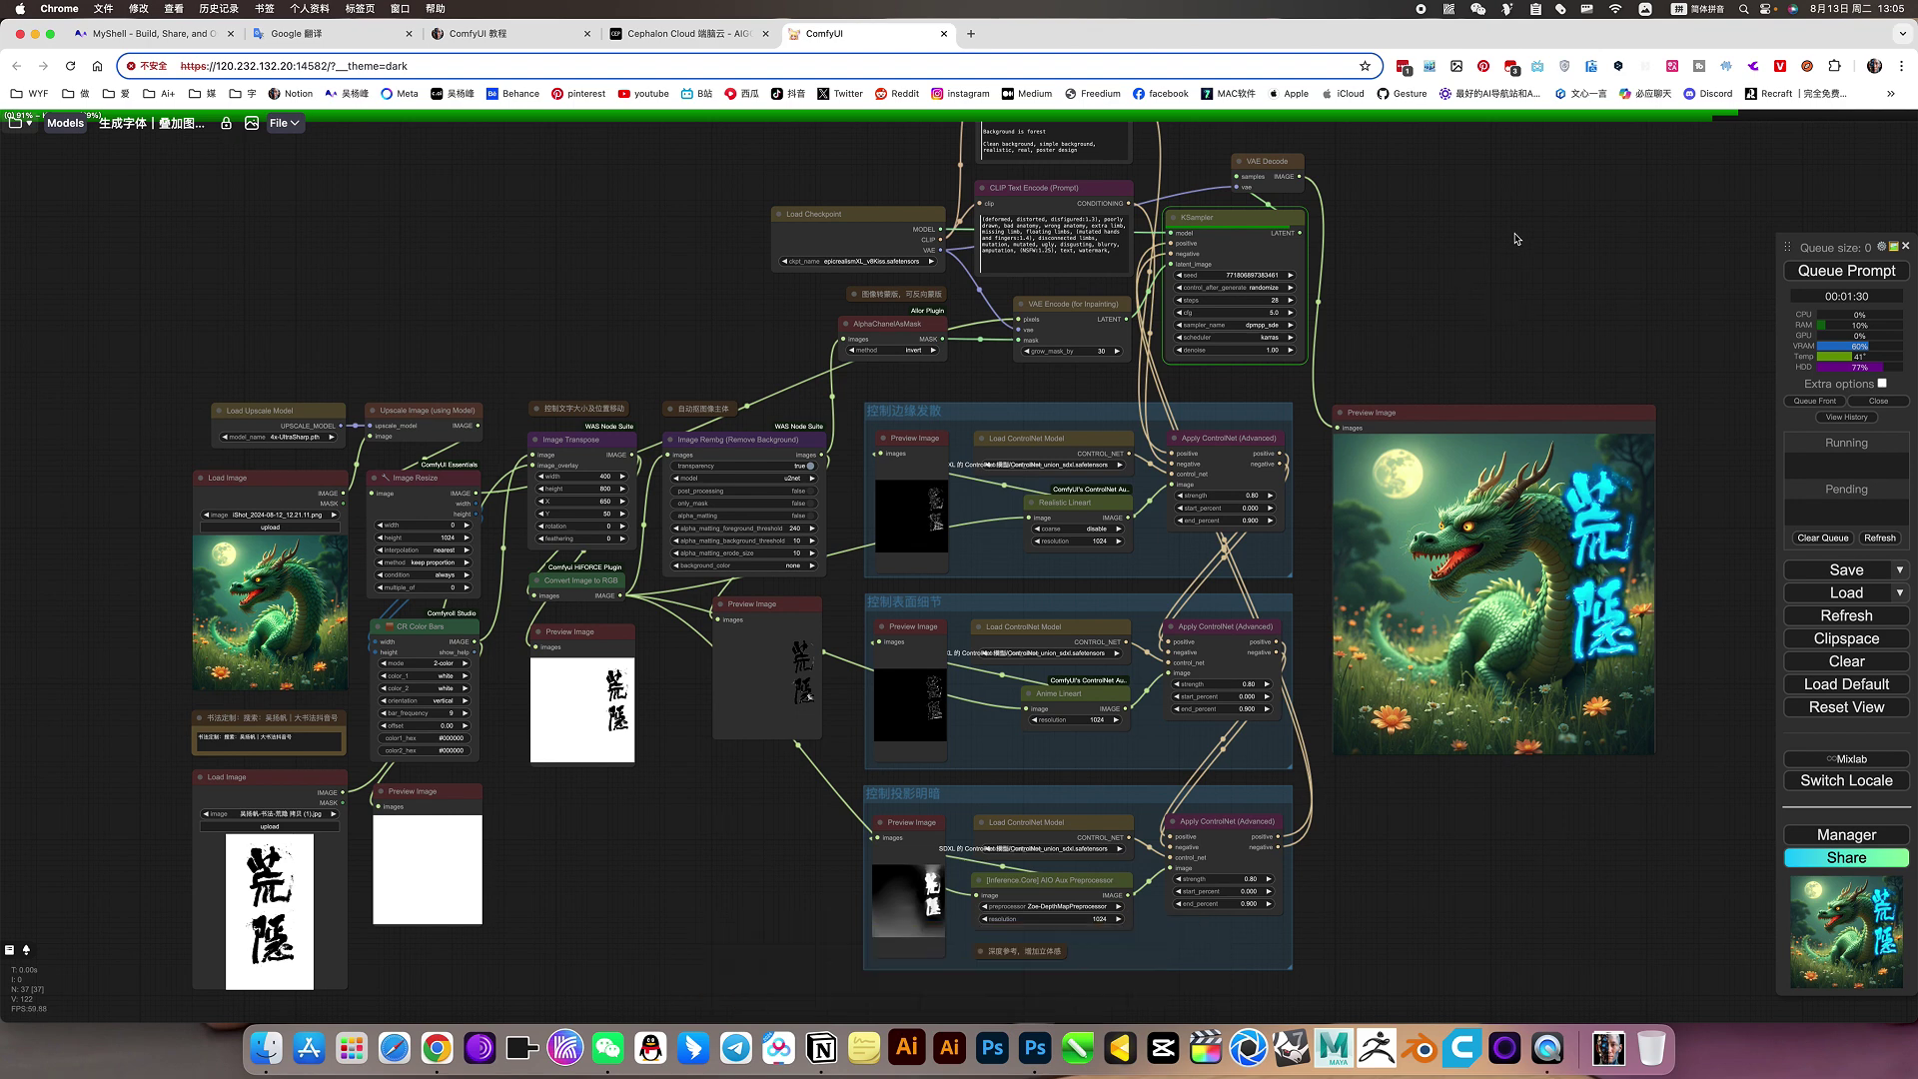